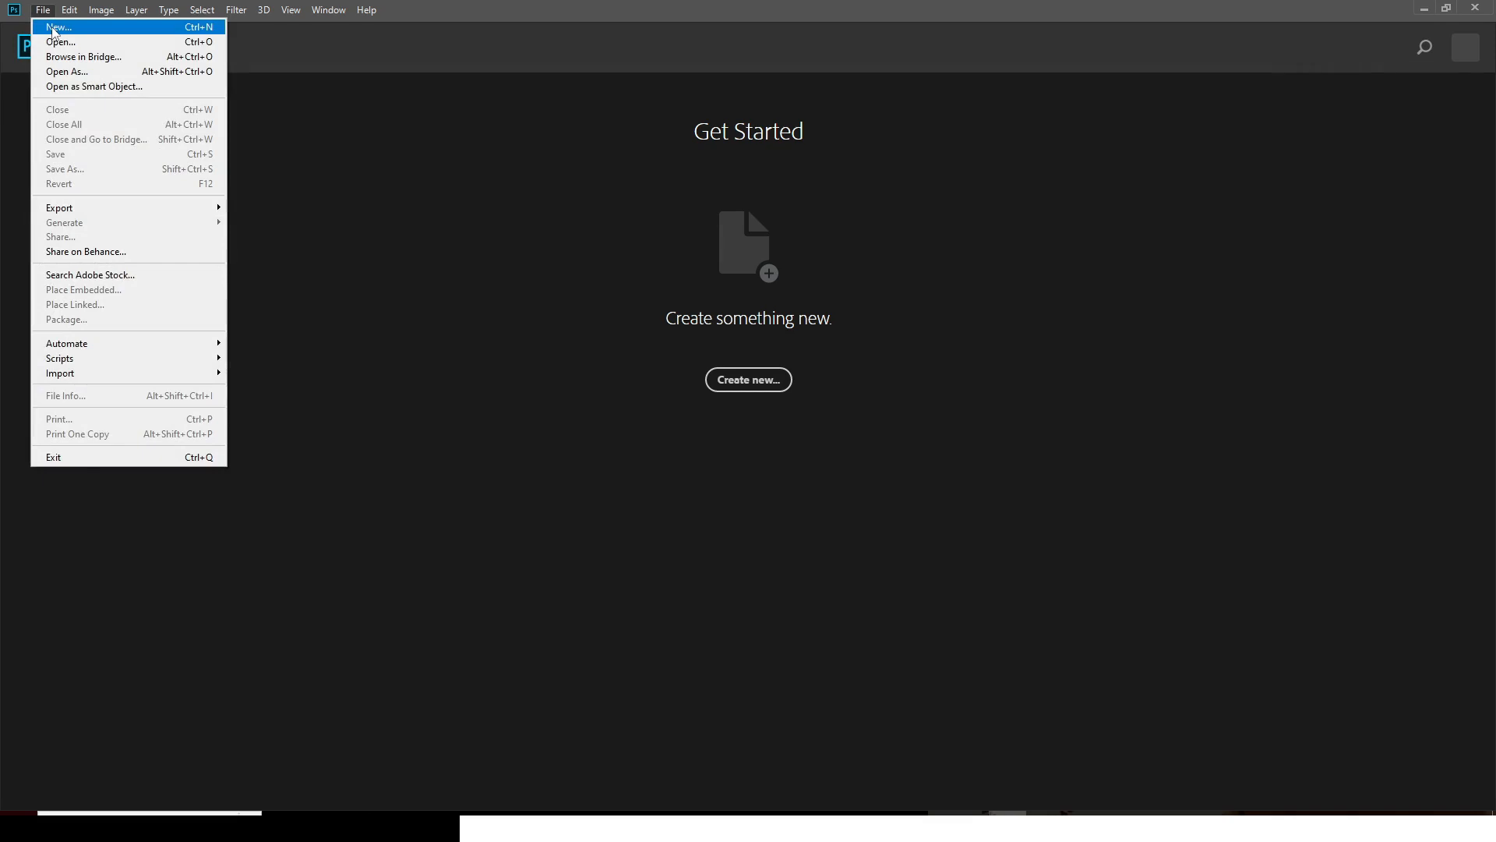
- Create a white 2000 × 2000 px, 300 ppi document called 'BIRTHDAY FLYER'
{"action": "left_click", "coordinate": [58, 27]}
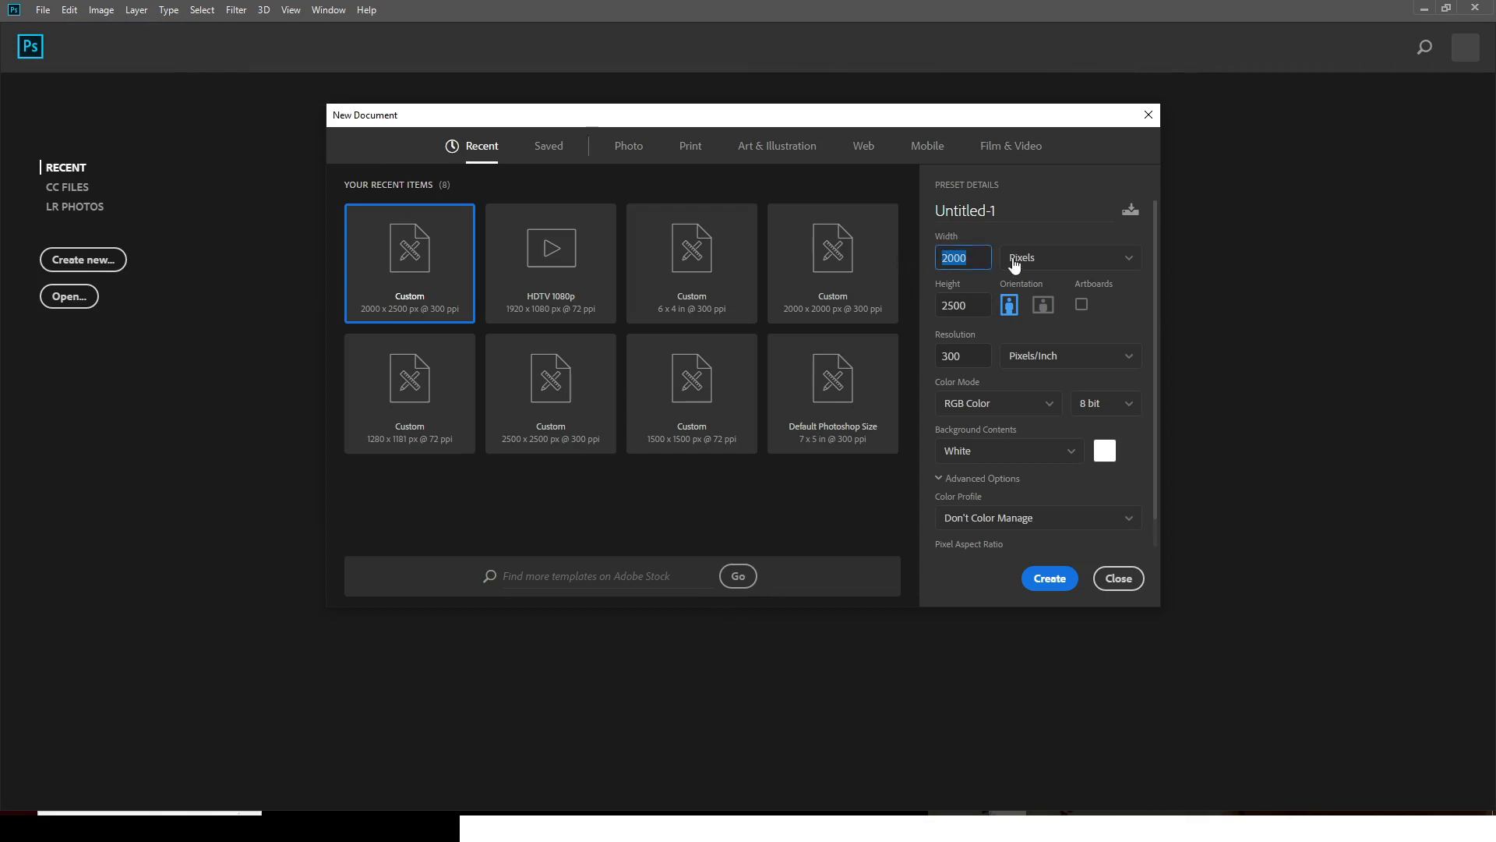
{"action": "key", "text": "Tab"}
{"action": "type", "text": "2000"}
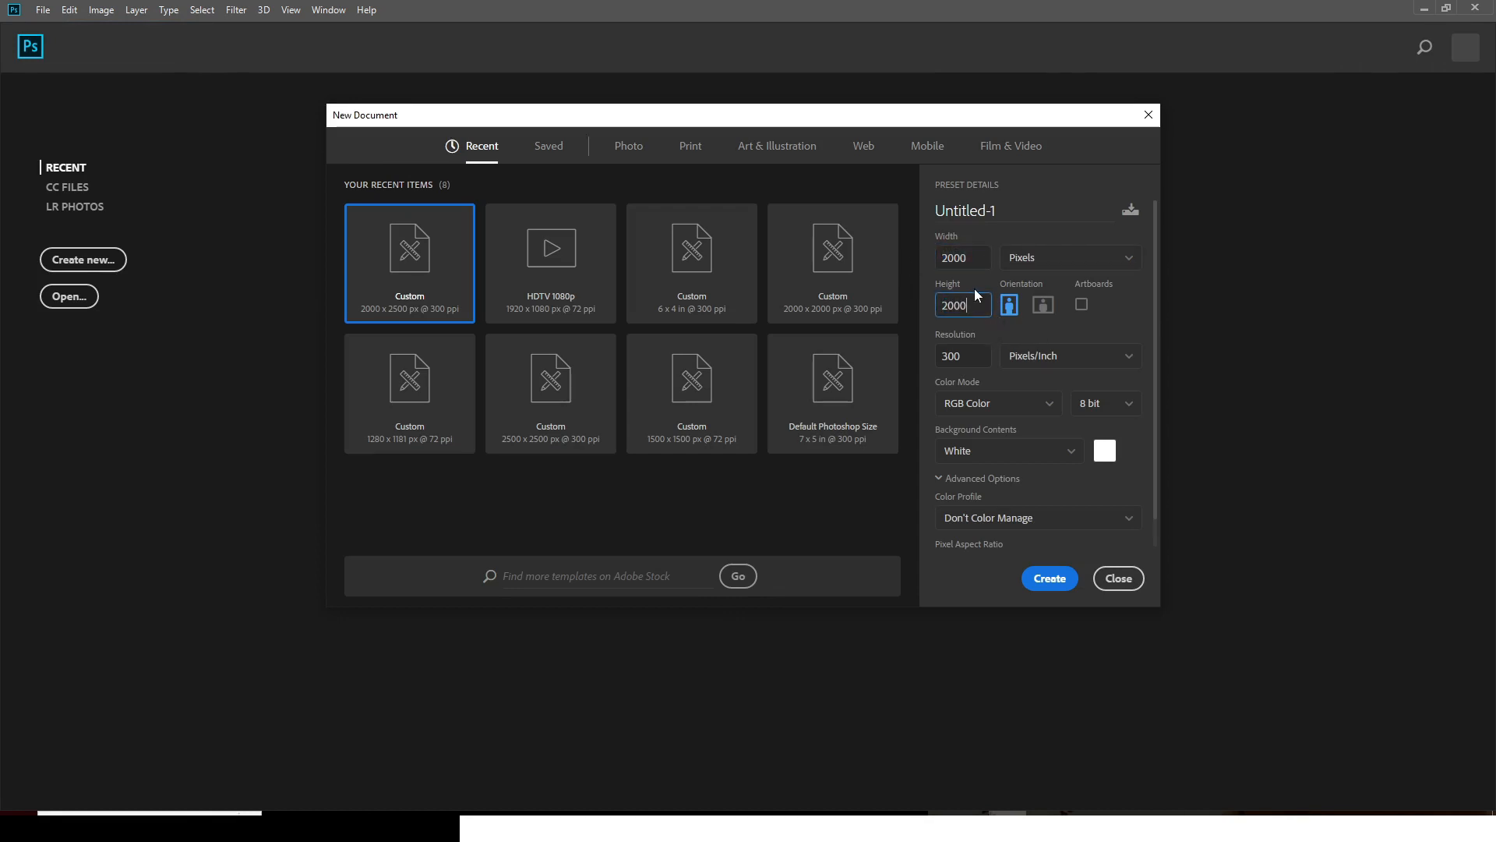
{"action": "key", "text": "Tab"}
{"action": "left_click", "coordinate": [1005, 208]}
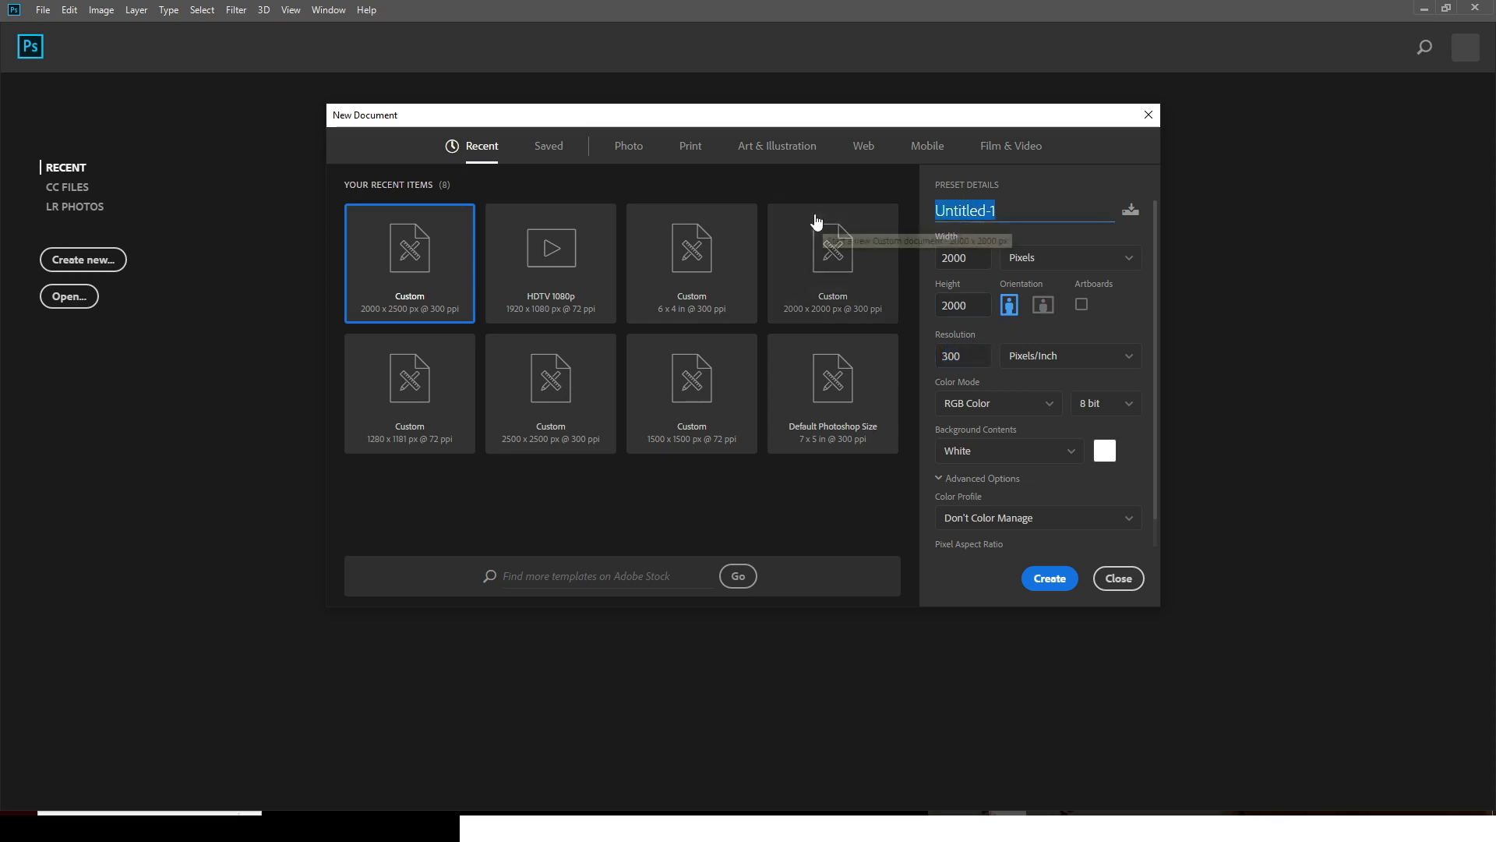
{"action": "type", "text": "BIRTHDAY F"}
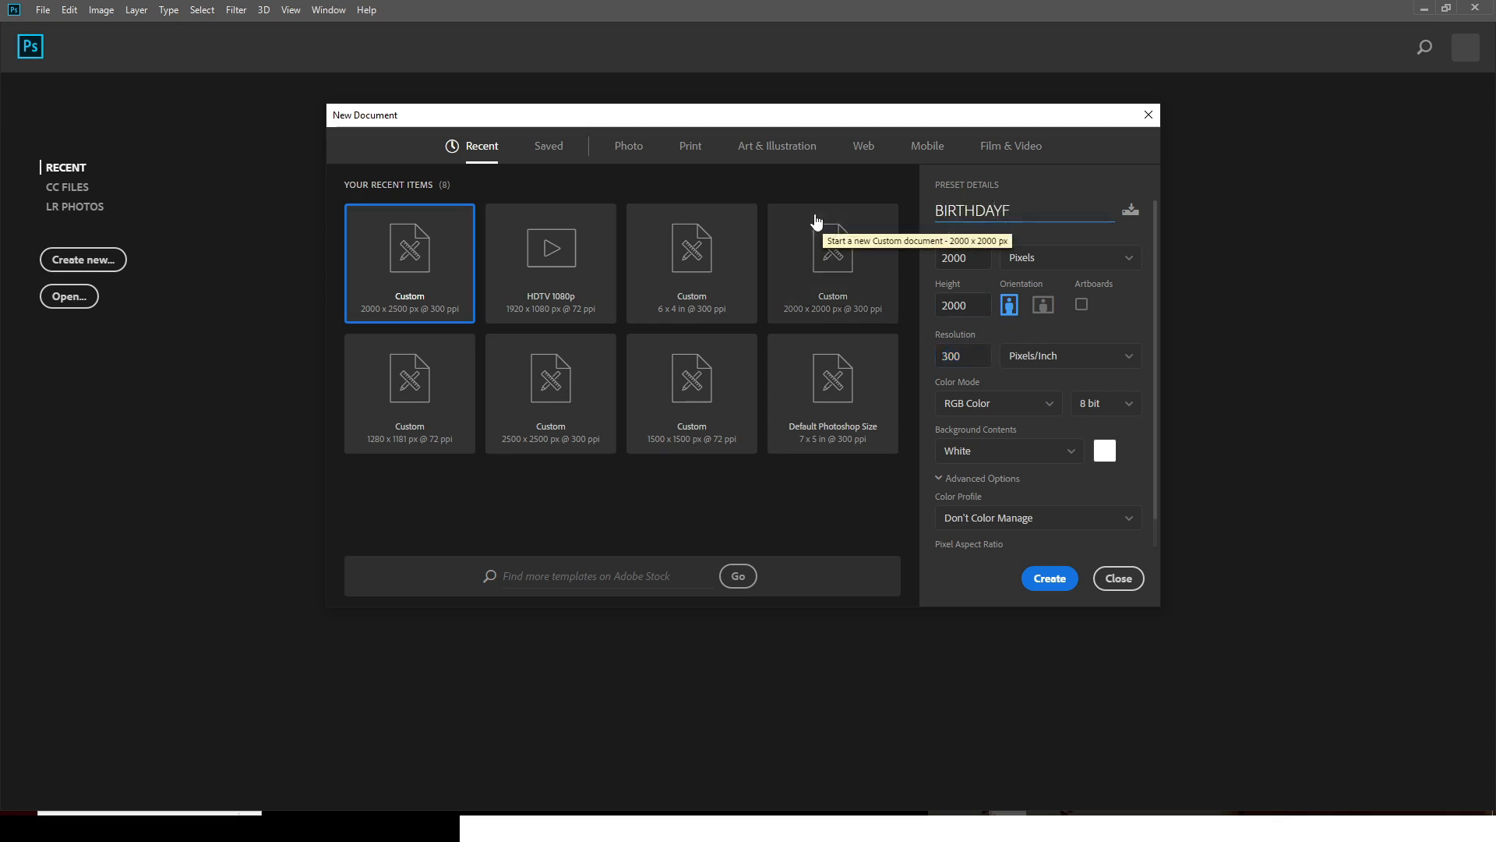
{"action": "type", "text": "LYER"}
{"action": "left_click", "coordinate": [1040, 578]}
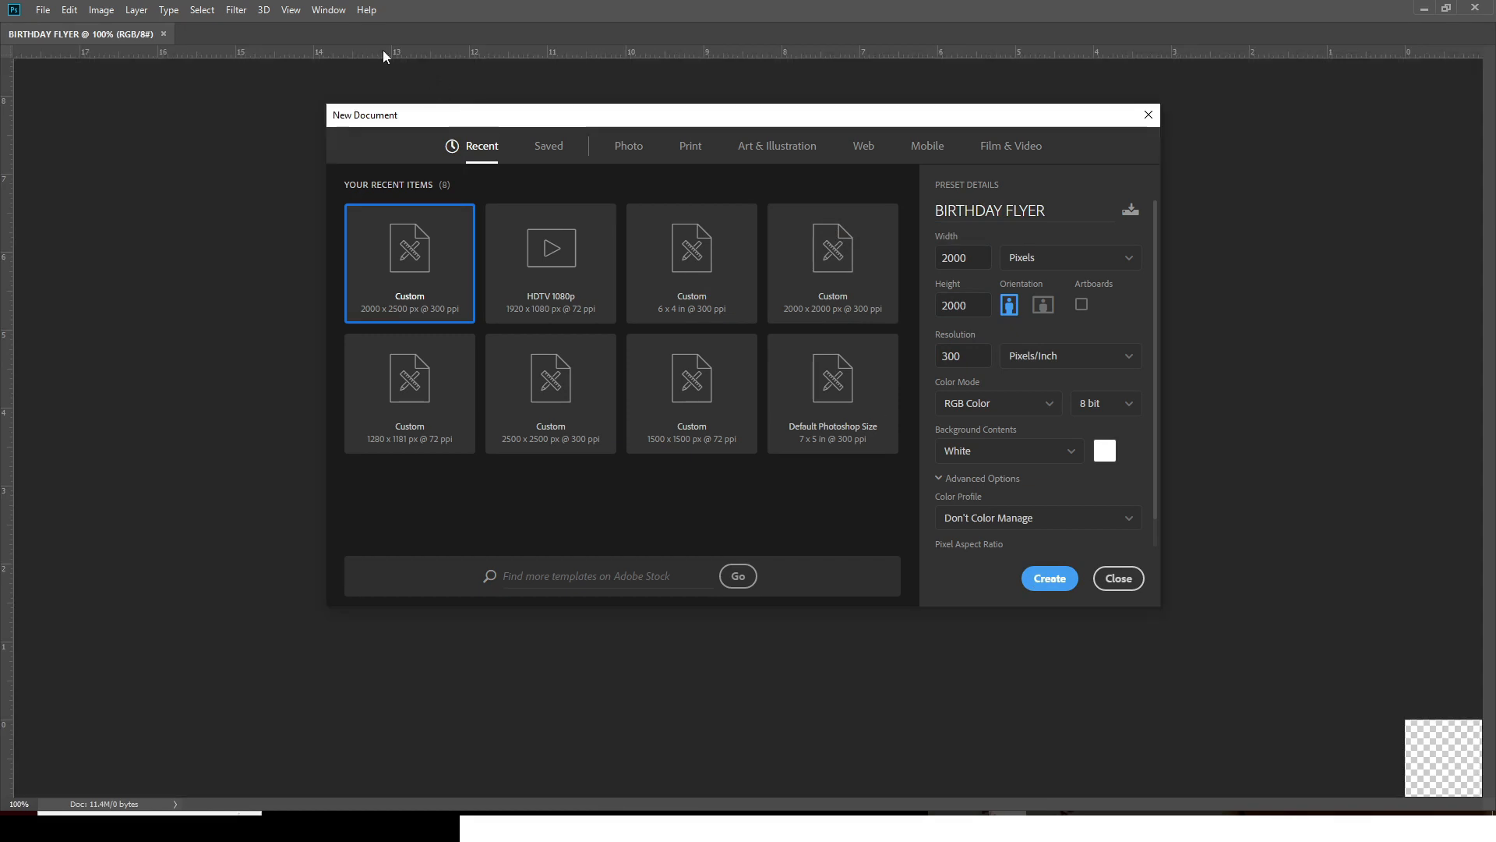
- Add a guide layout of 8 columns and 8 rows across the canvas
{"action": "left_click", "coordinate": [291, 10]}
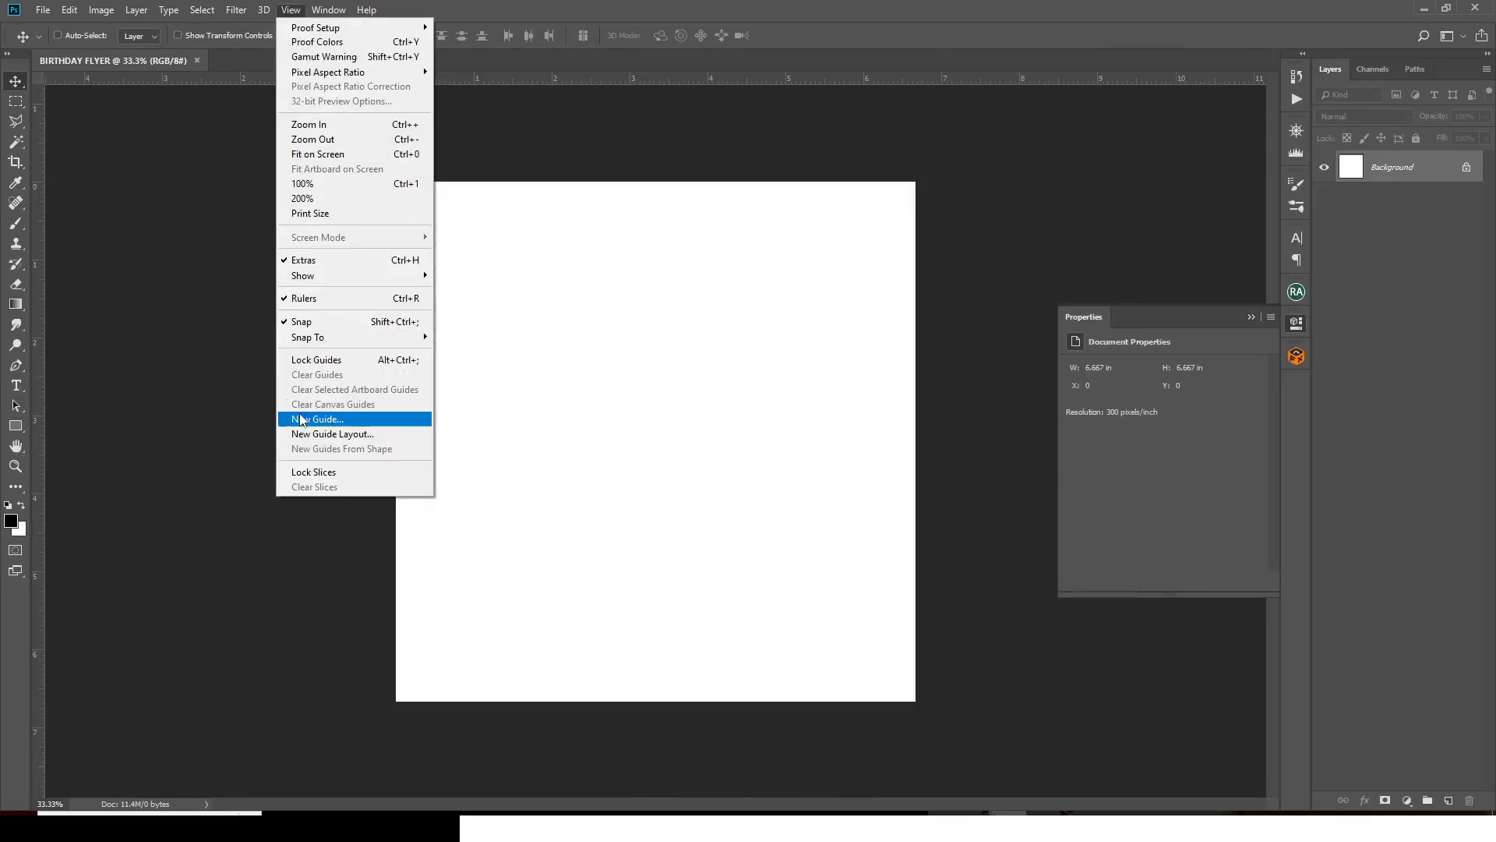
{"action": "left_click", "coordinate": [327, 434]}
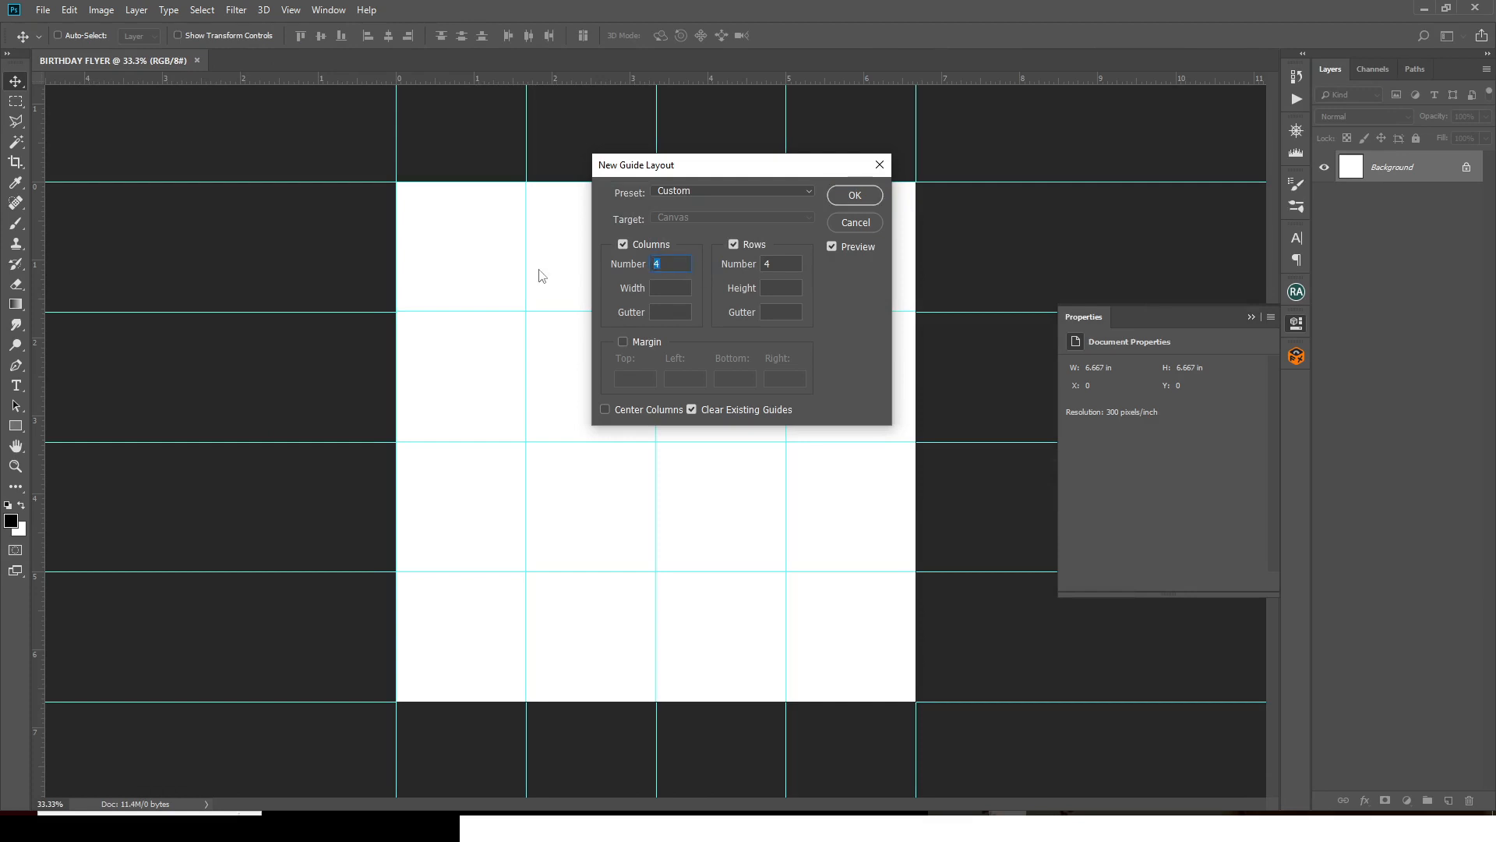
{"action": "type", "text": "8"}
{"action": "double_click", "coordinate": [775, 265]}
{"action": "type", "text": "8"}
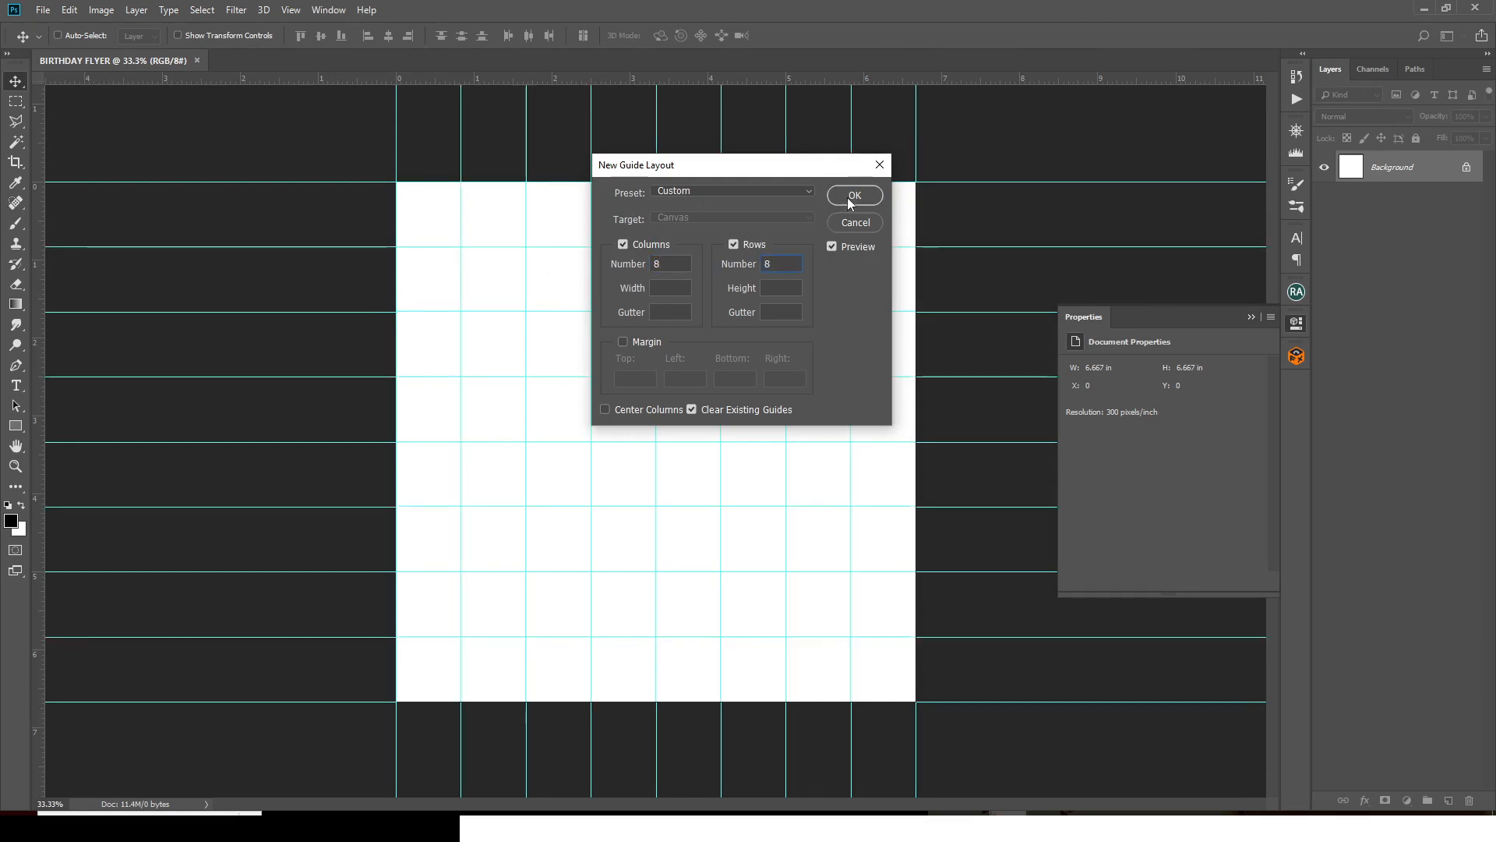
{"action": "left_click", "coordinate": [853, 196]}
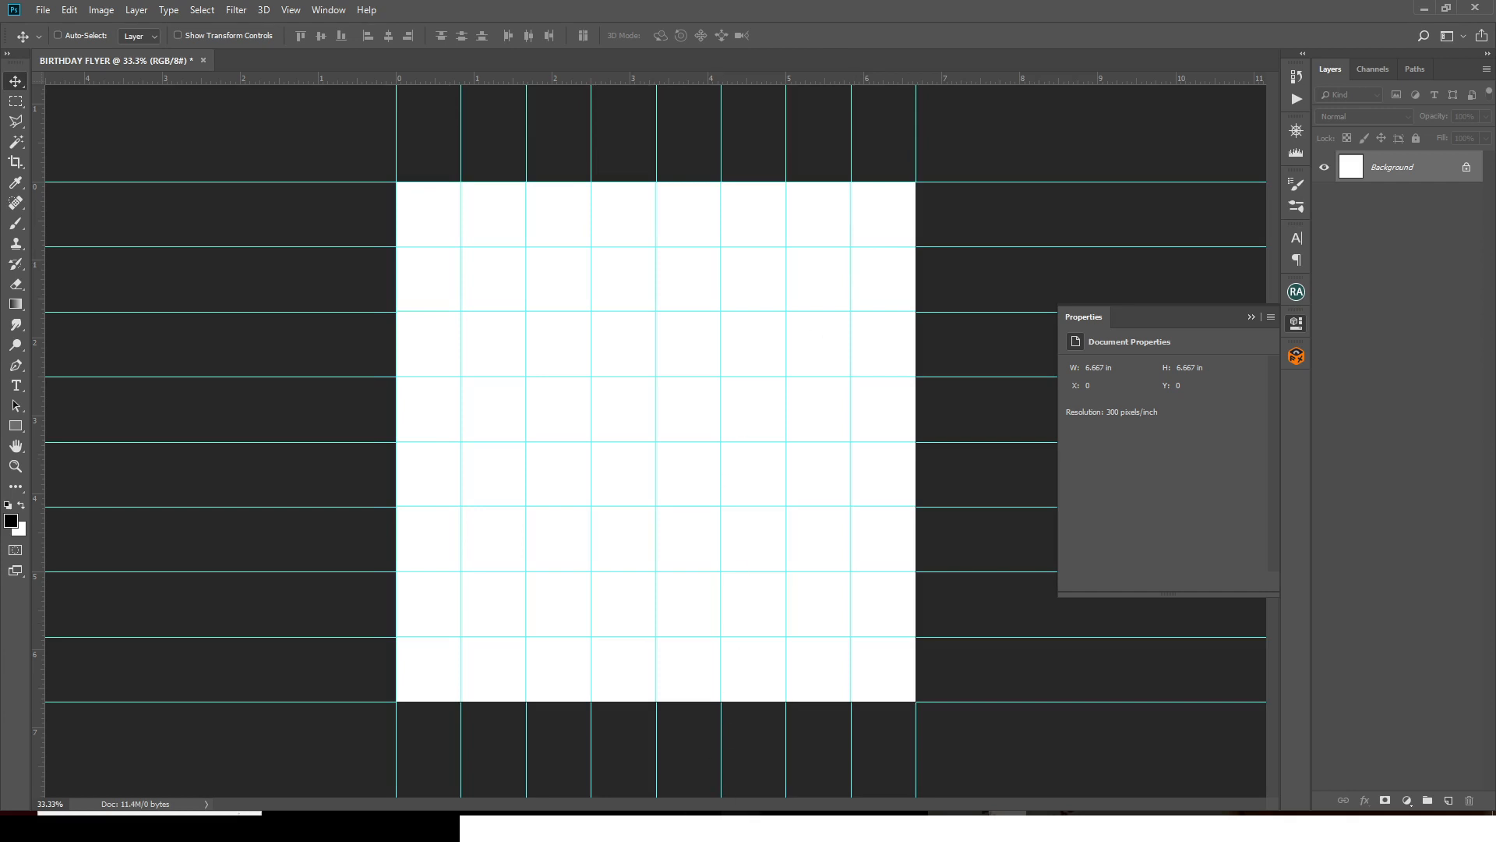
{"action": "left_click", "coordinate": [740, 812]}
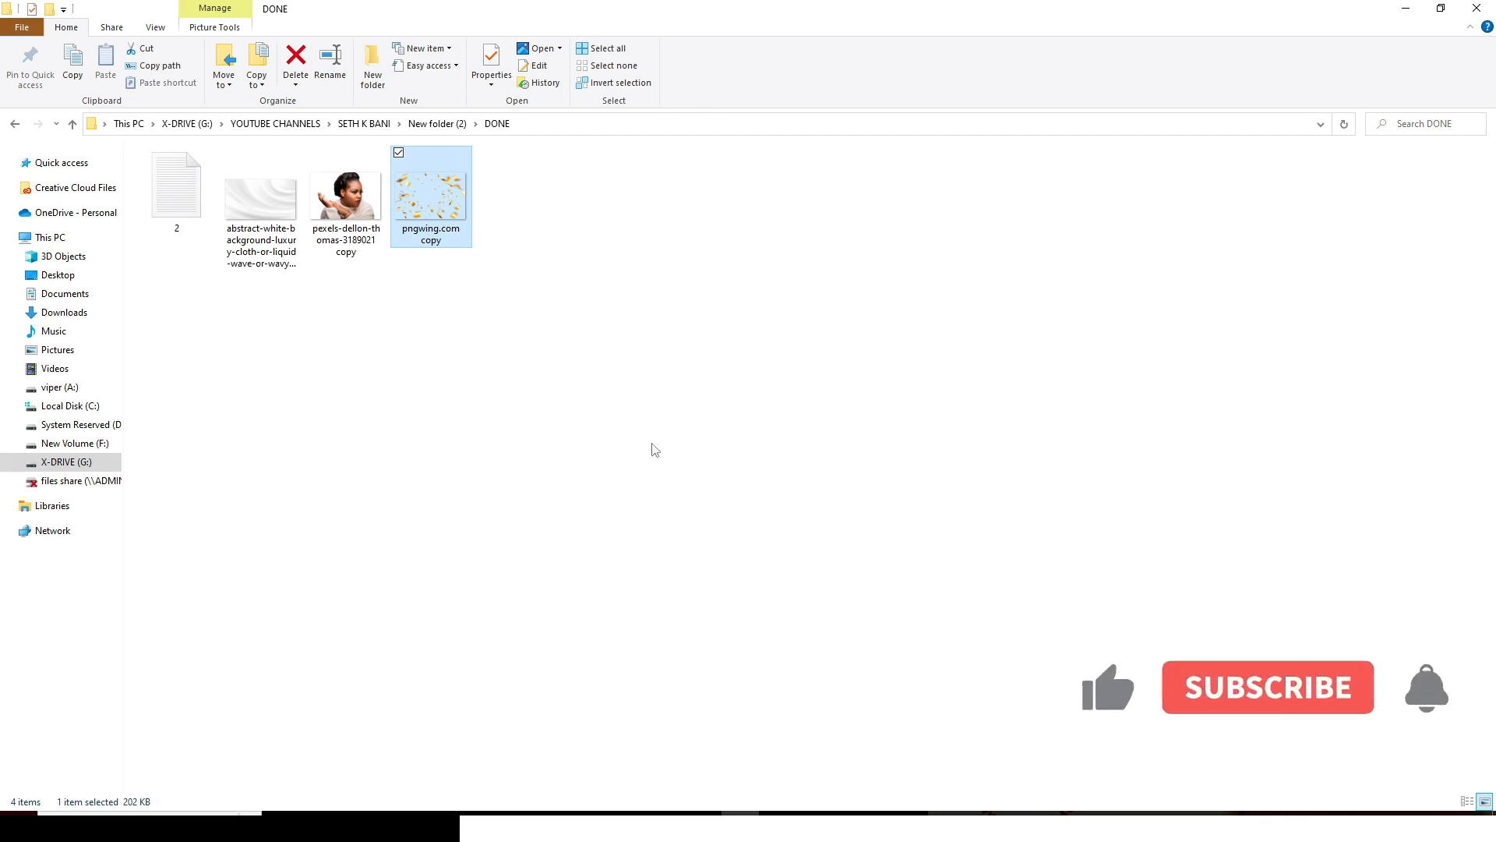
- Drag the abstract white satin image from the DONE folder onto the flyer canvas
{"action": "left_click_drag", "start_coordinate": [254, 215], "coordinate": [634, 554]}
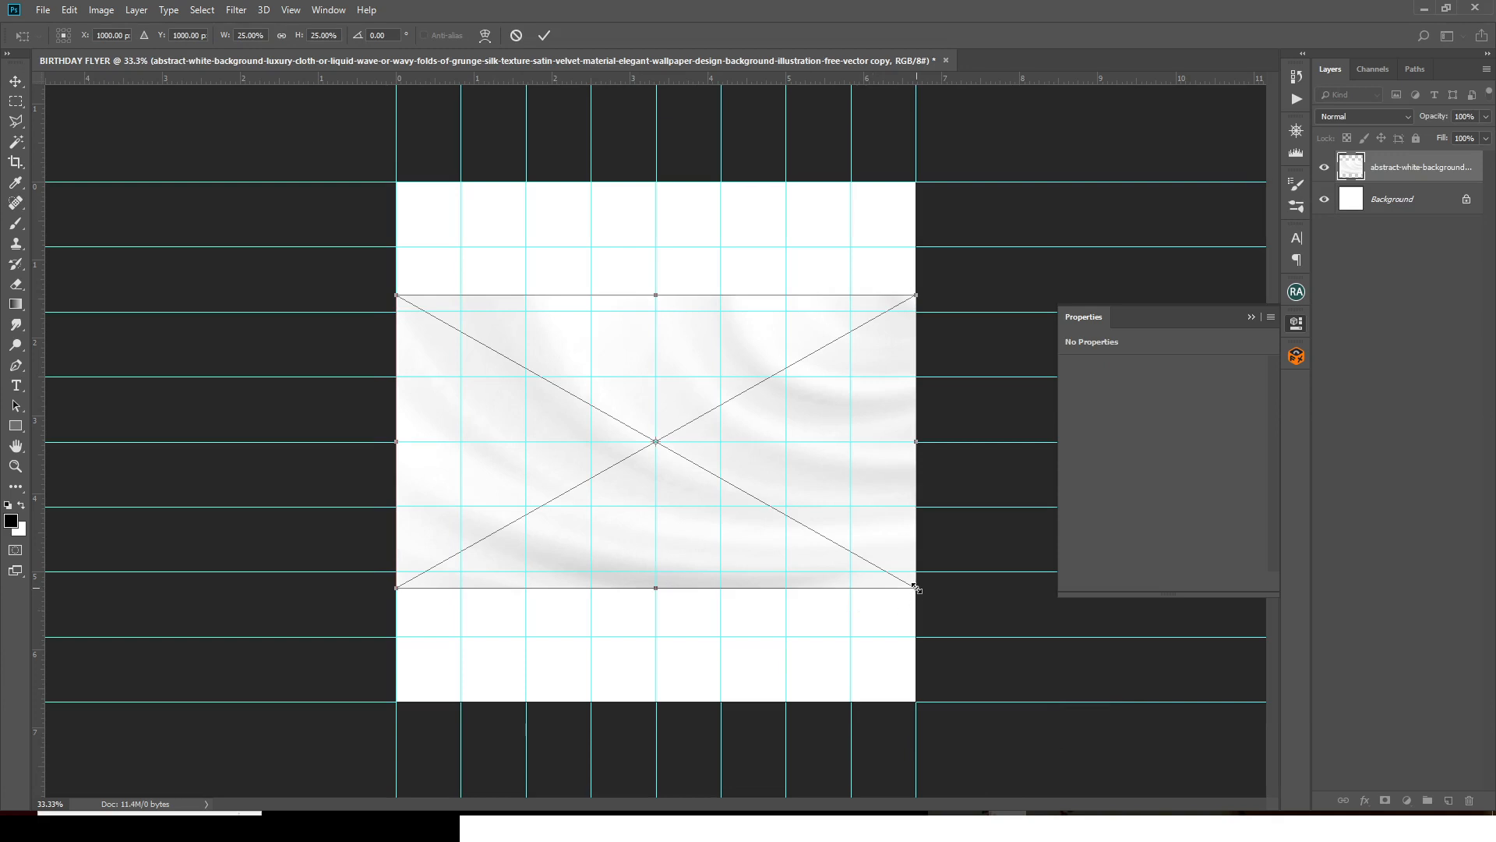
- Scale the satin image to fill the canvas, duplicate it, and set the copy to Multiply
{"action": "left_click_drag", "start_coordinate": [917, 589], "coordinate": [1093, 760]}
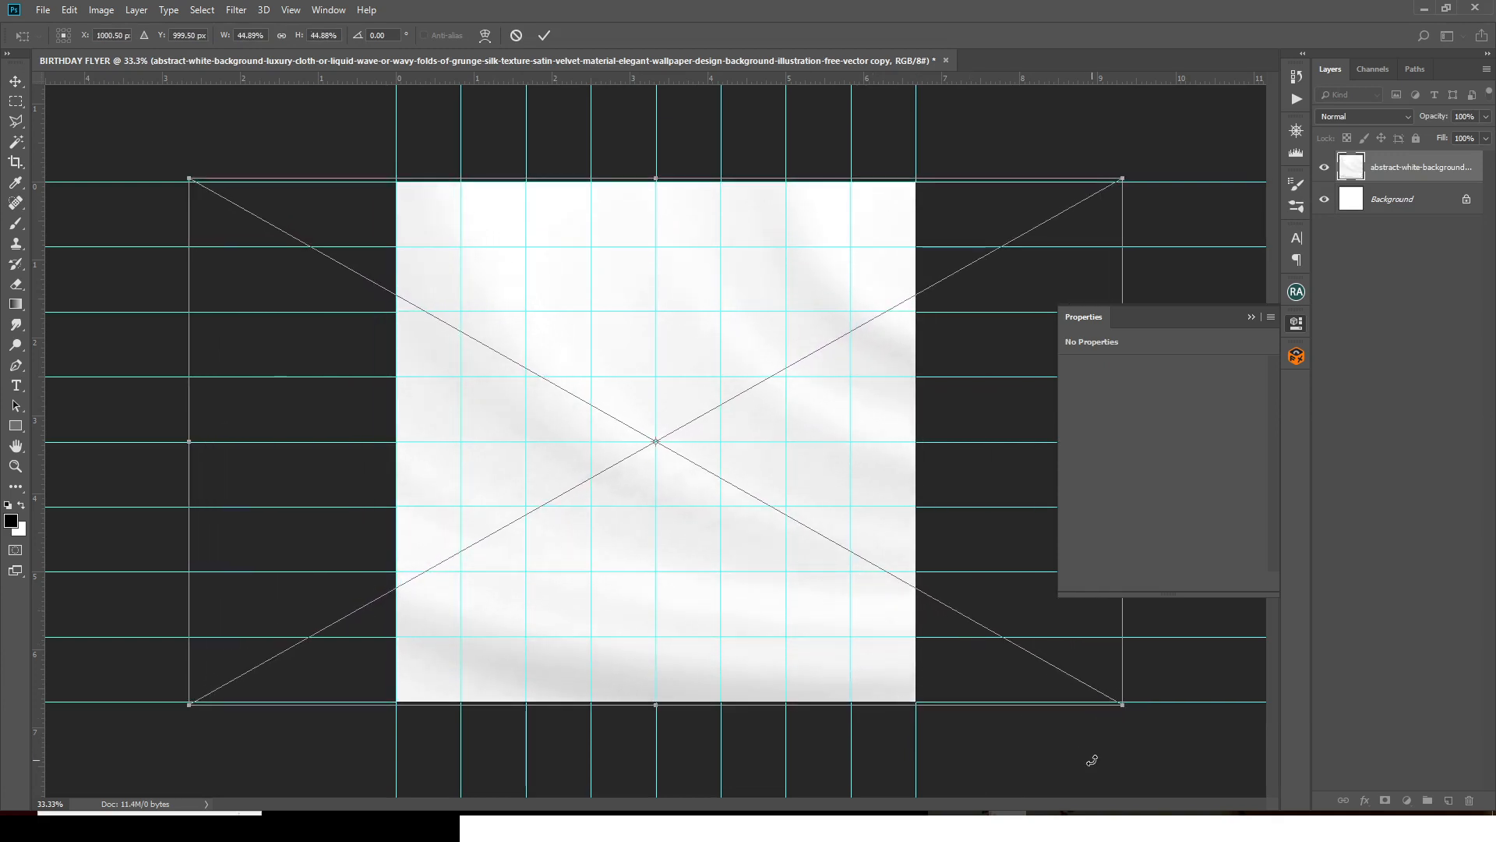
{"action": "key", "text": "Return"}
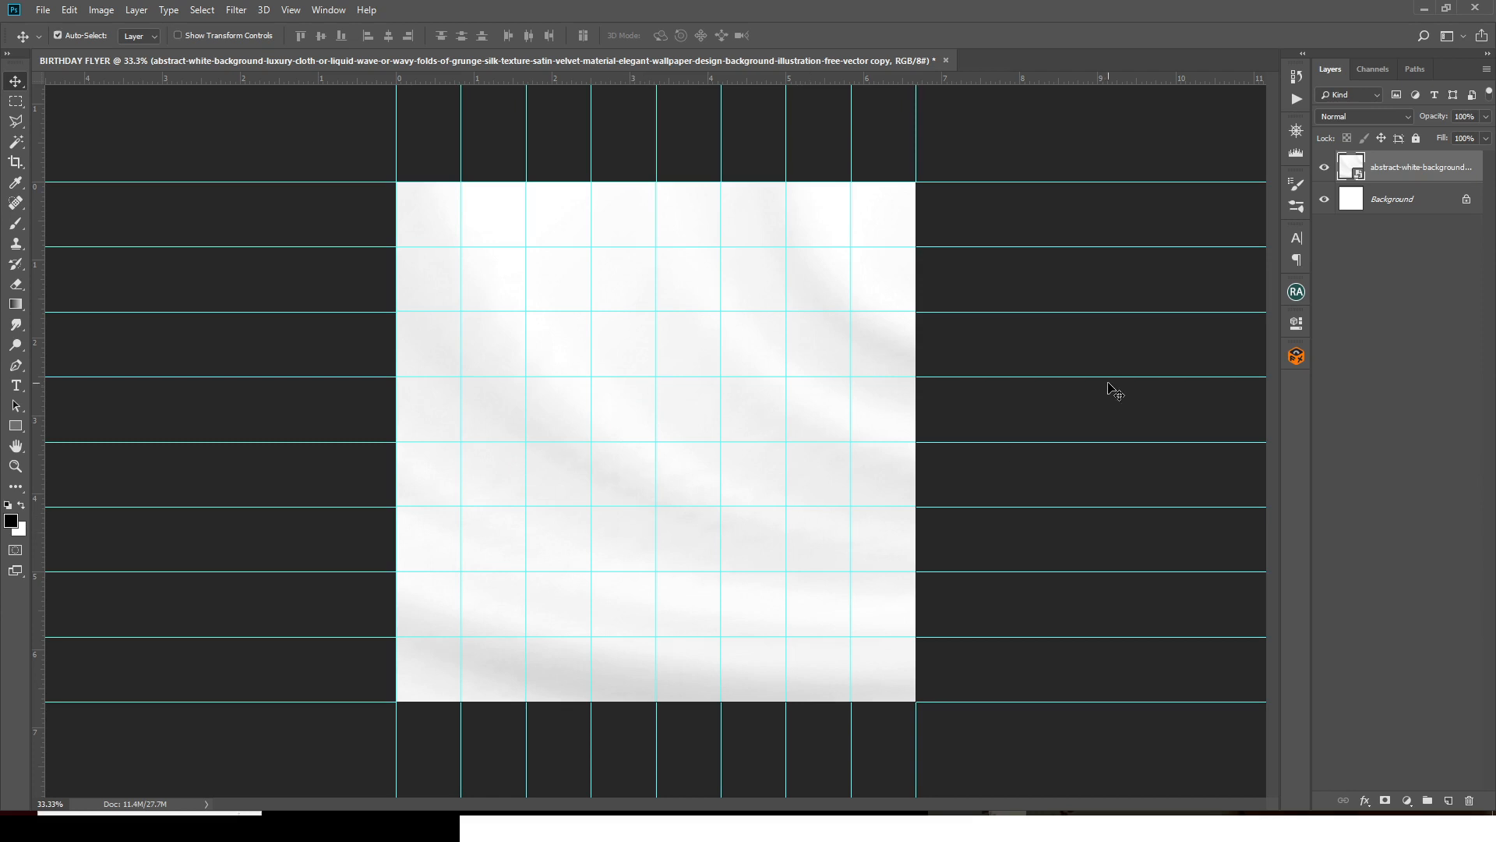
{"action": "key", "text": "ctrl+j"}
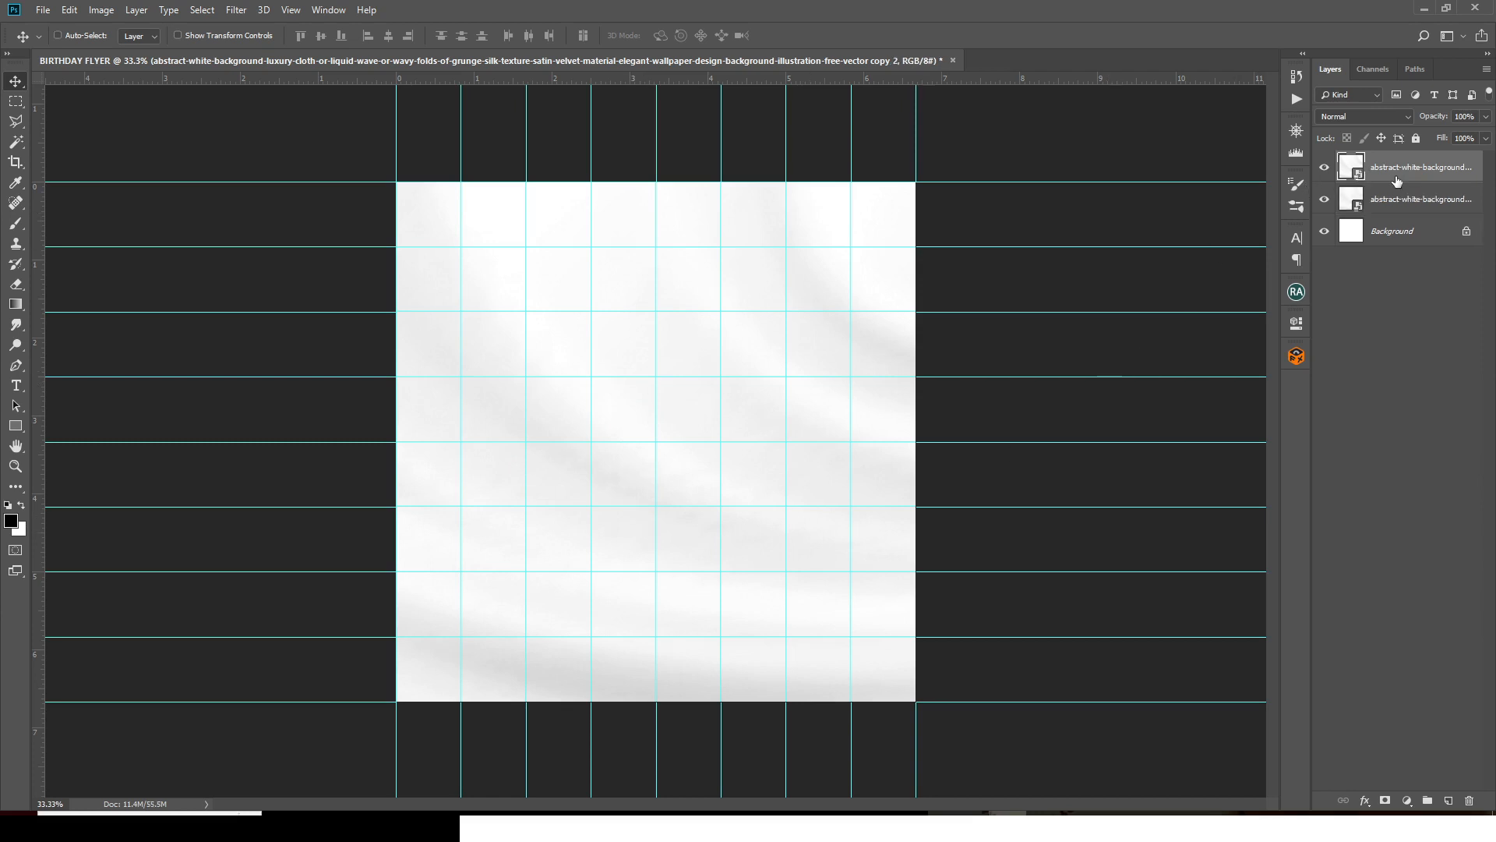
{"action": "left_click", "coordinate": [1363, 117]}
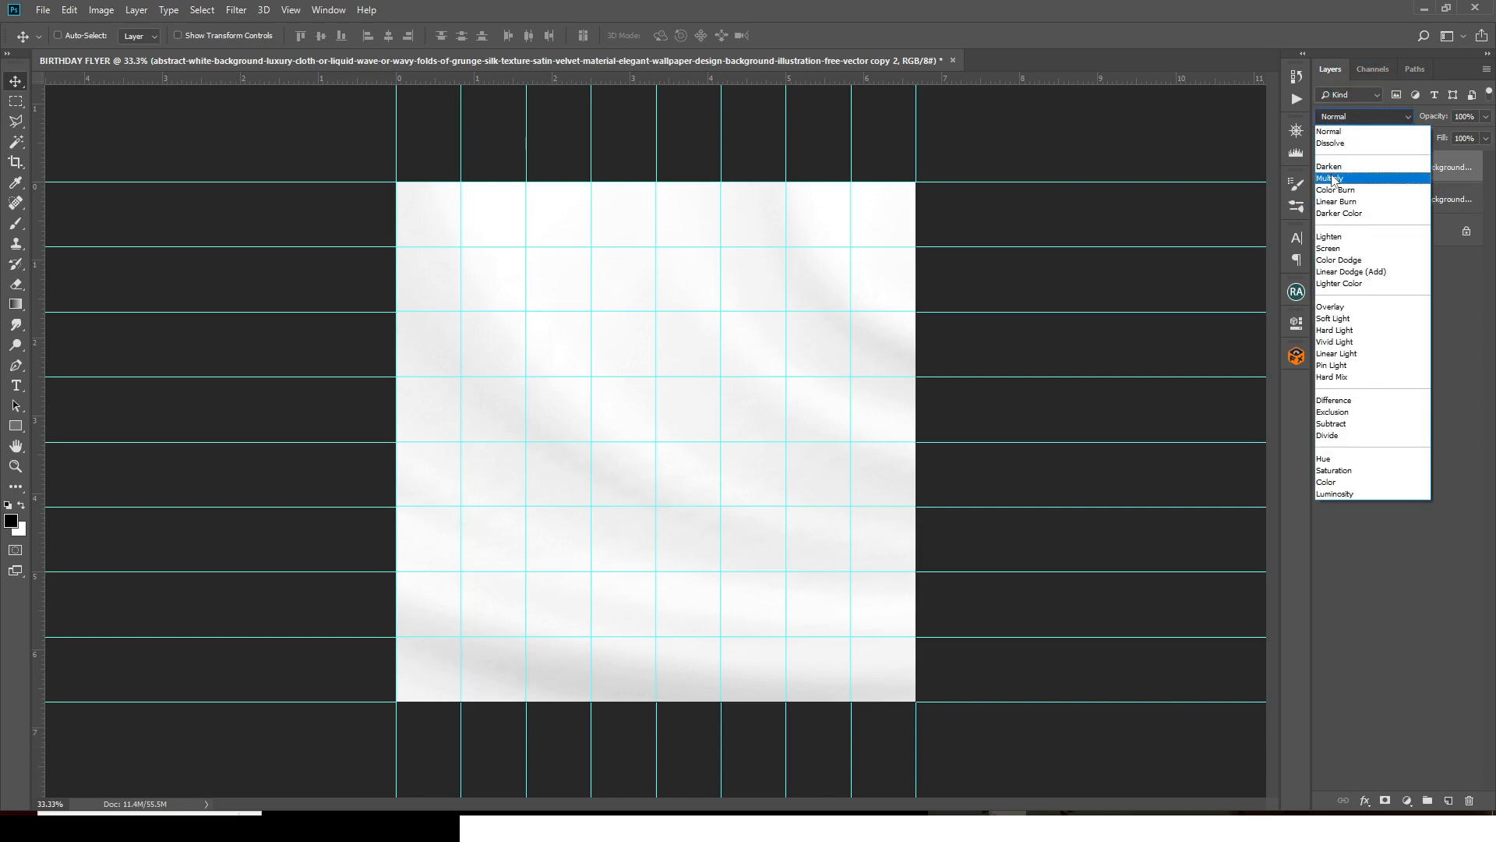
{"action": "left_click", "coordinate": [1337, 179]}
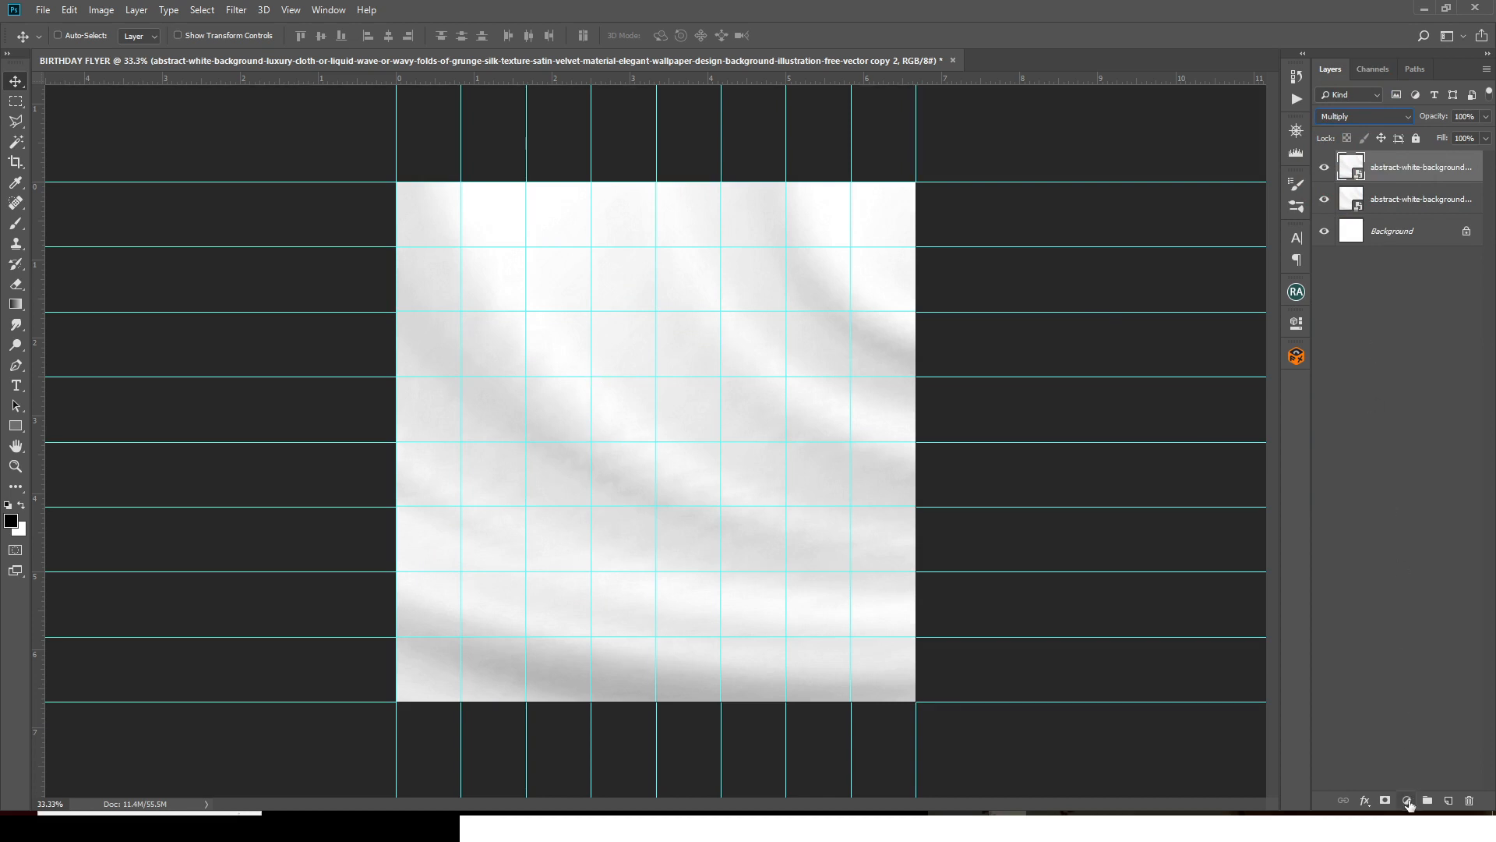
{"action": "left_click", "coordinate": [1407, 801]}
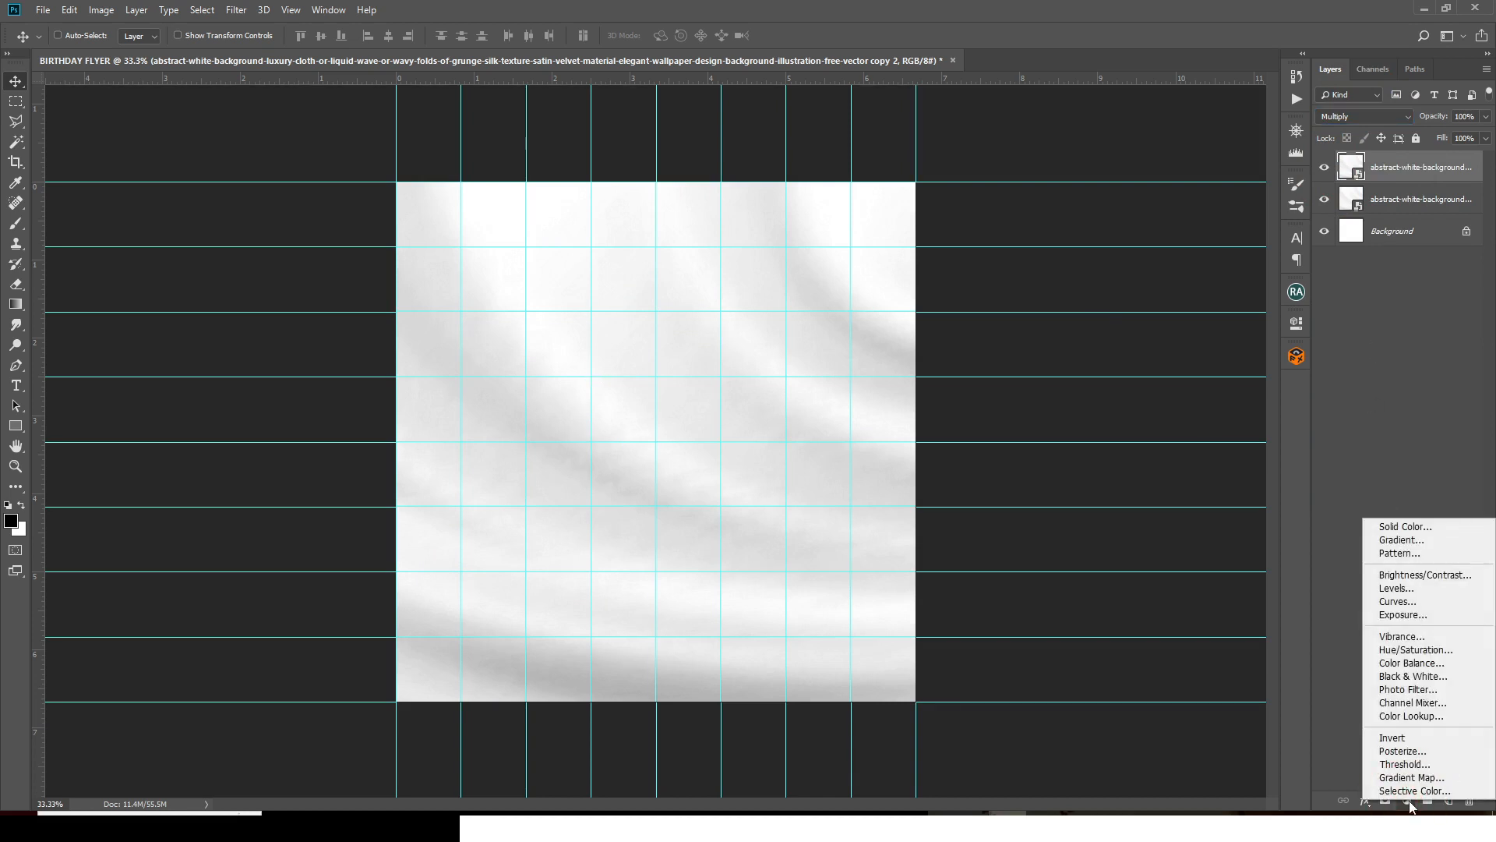
- Add a Curves adjustment with the black point dragged right to darken the satin folds
{"action": "left_click", "coordinate": [1394, 603]}
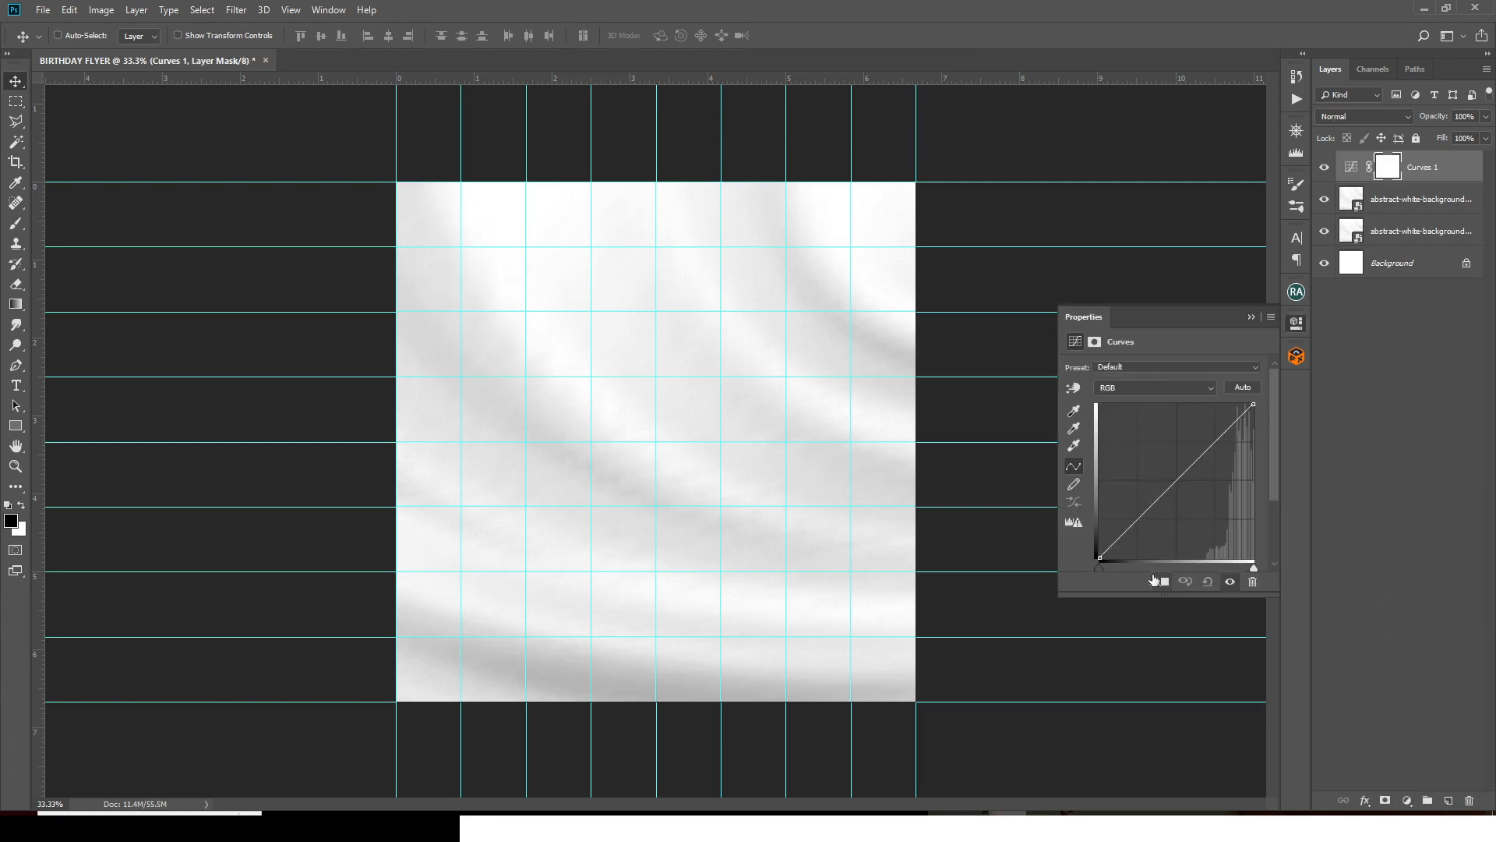
{"action": "left_click_drag", "start_coordinate": [1098, 568], "coordinate": [1146, 574]}
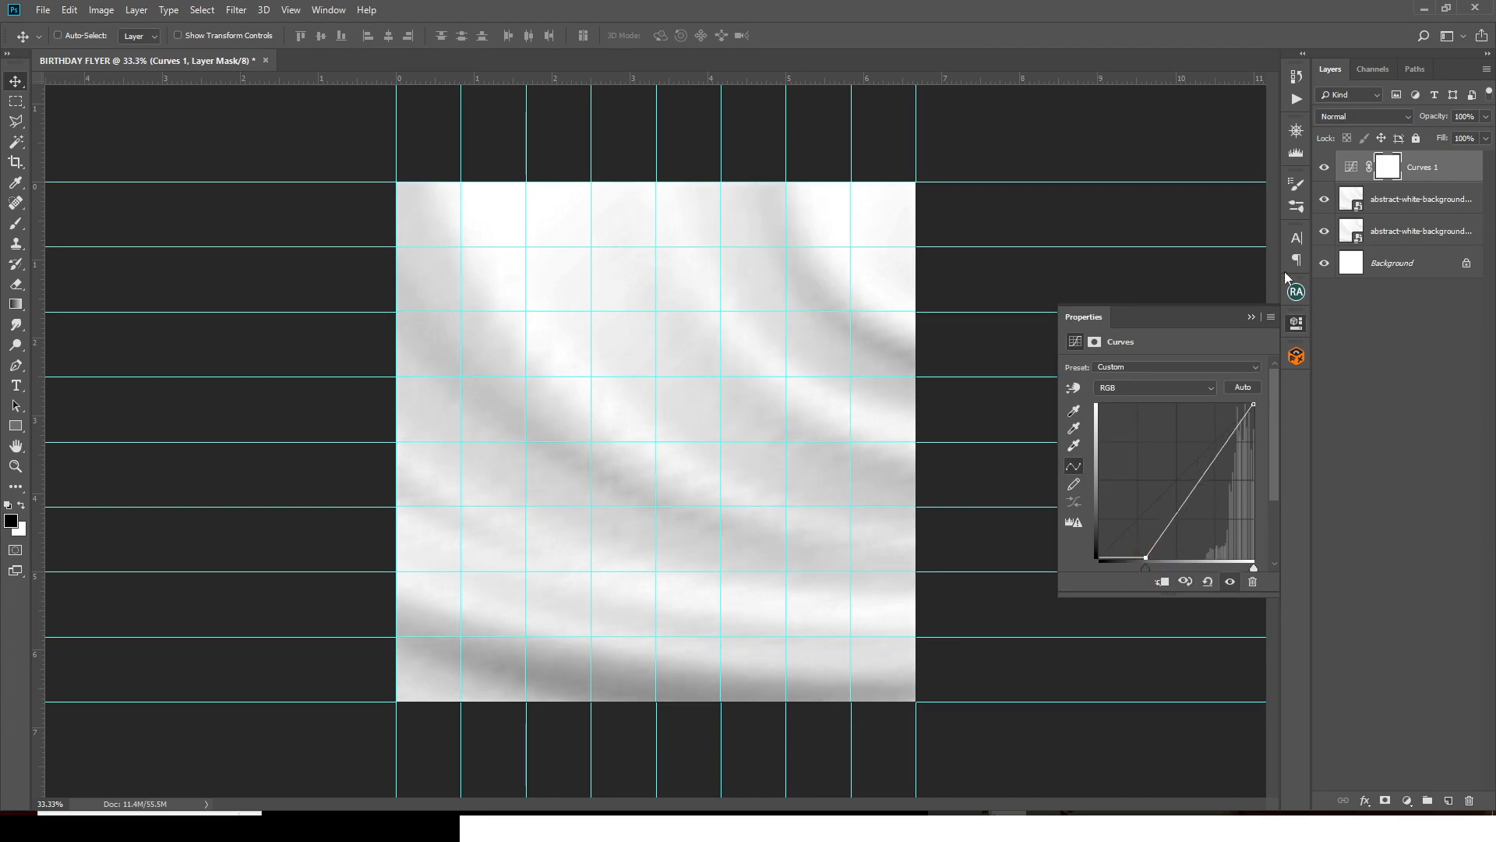
{"action": "left_click", "coordinate": [1324, 169]}
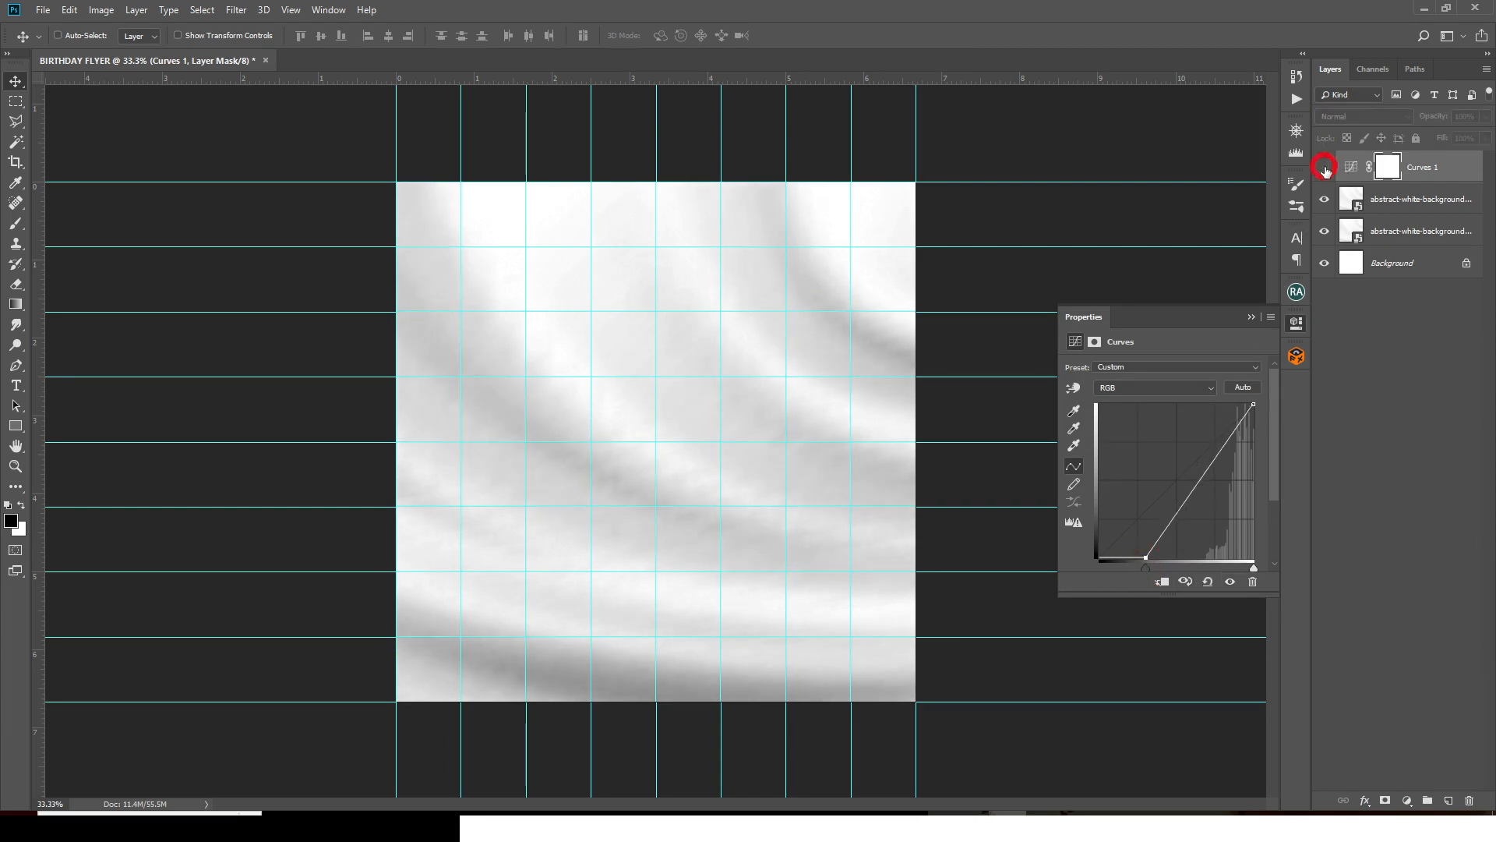
{"action": "left_click", "coordinate": [1324, 168]}
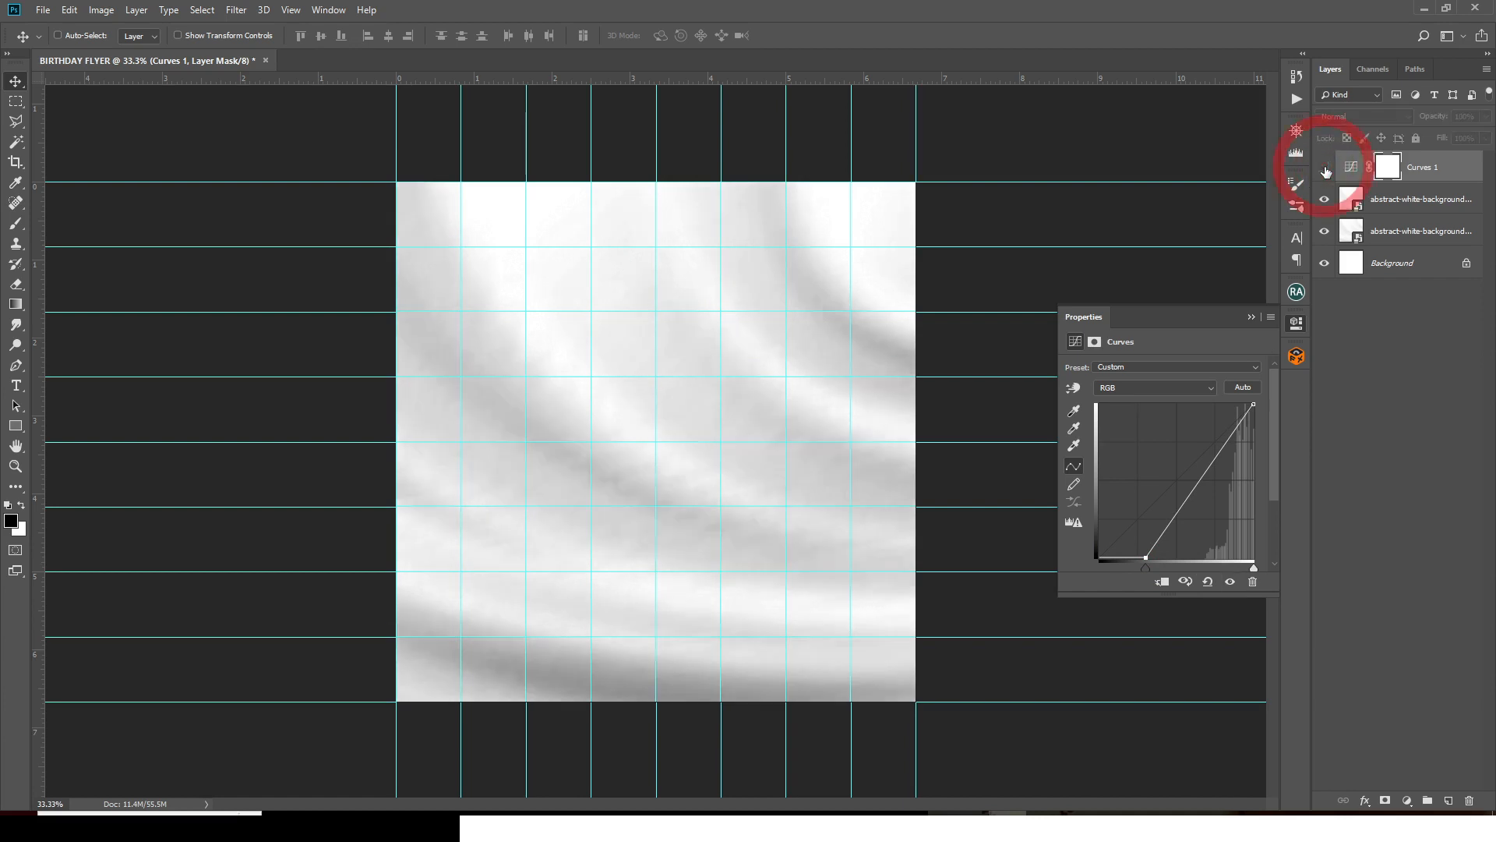
{"action": "left_click", "coordinate": [1324, 168]}
{"action": "left_click", "coordinate": [1324, 168]}
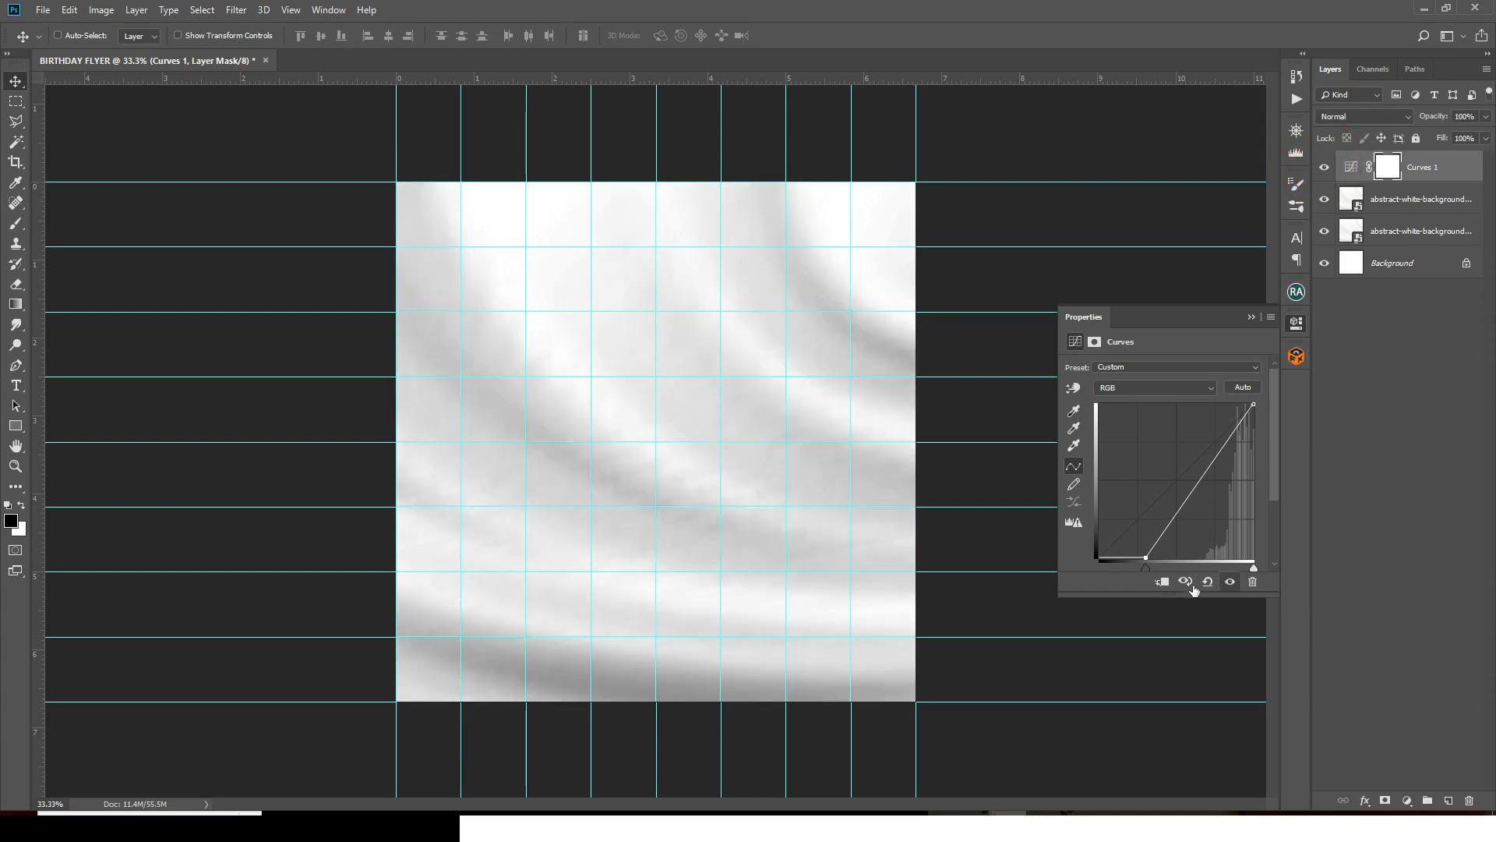
{"action": "left_click_drag", "start_coordinate": [1144, 569], "coordinate": [1166, 572]}
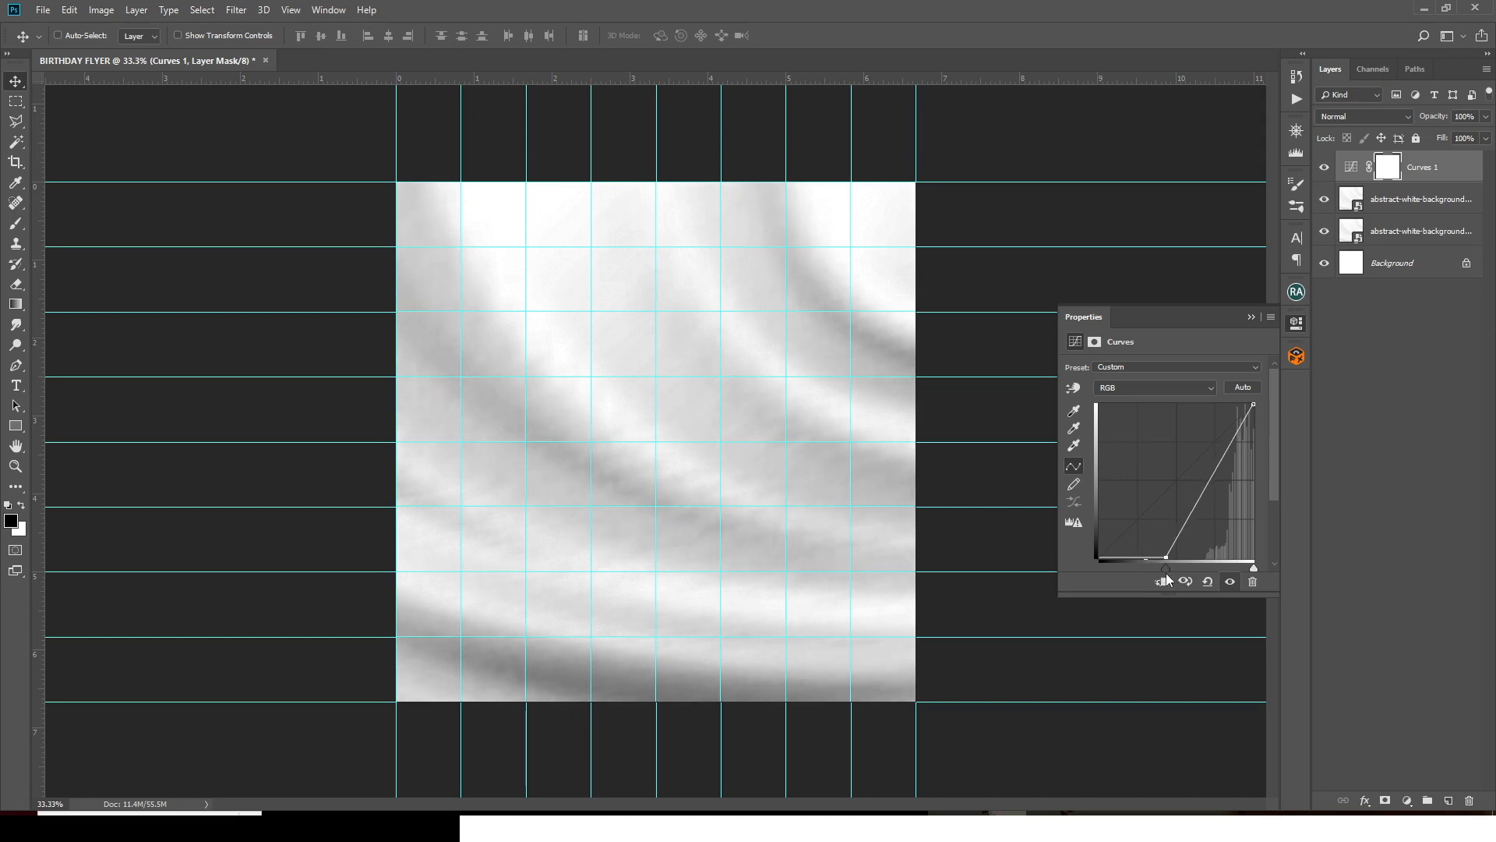
{"action": "left_click", "coordinate": [1251, 317]}
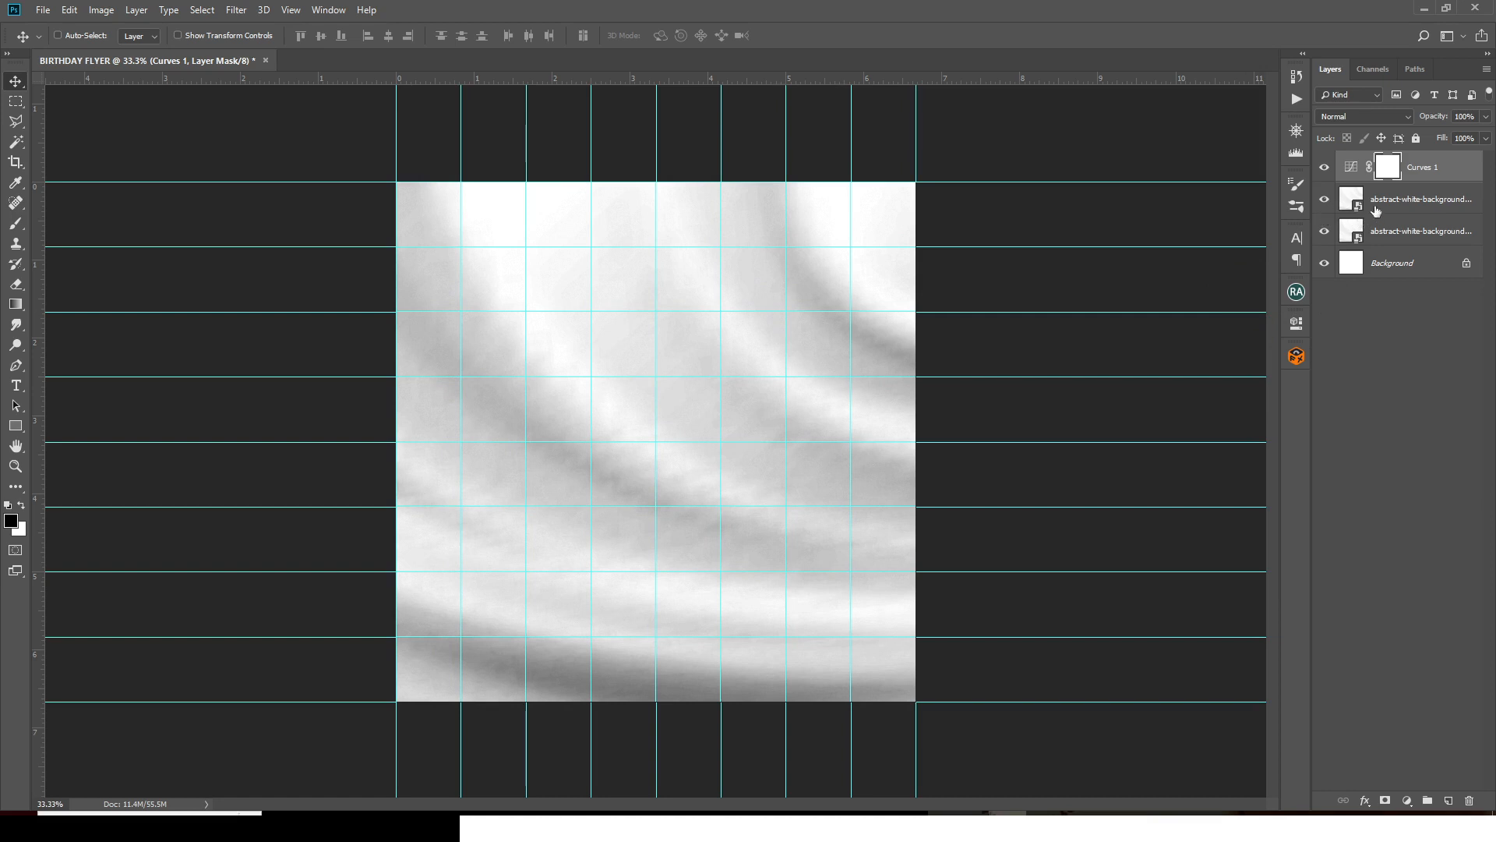
- Group the satin layers and the Curves layer into a group named BG
{"action": "left_click", "coordinate": [1376, 234]}
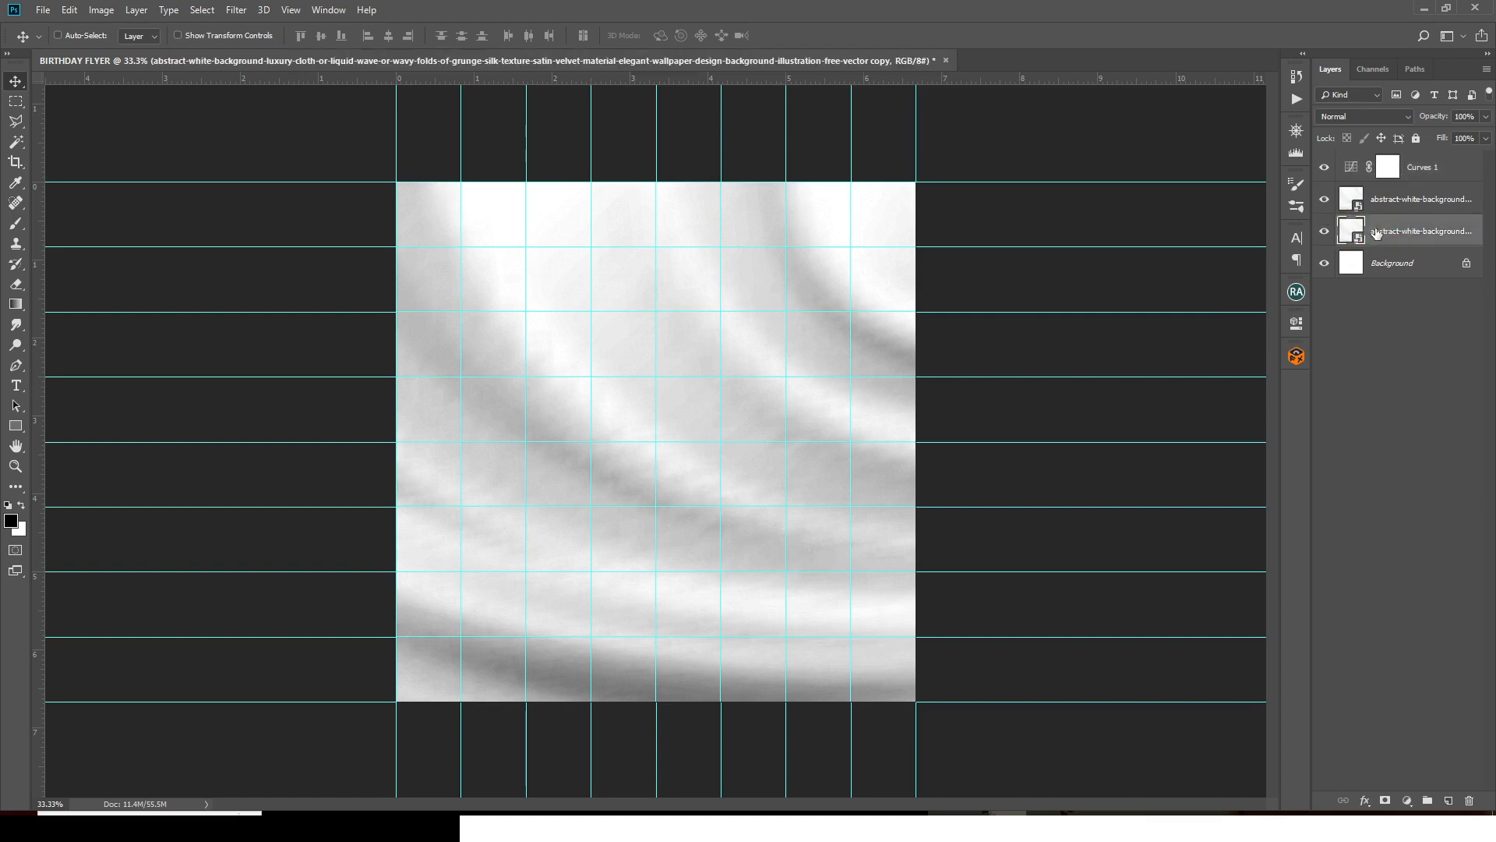
{"action": "left_click", "coordinate": [1432, 171], "text": "shift"}
{"action": "key", "text": "ctrl+g"}
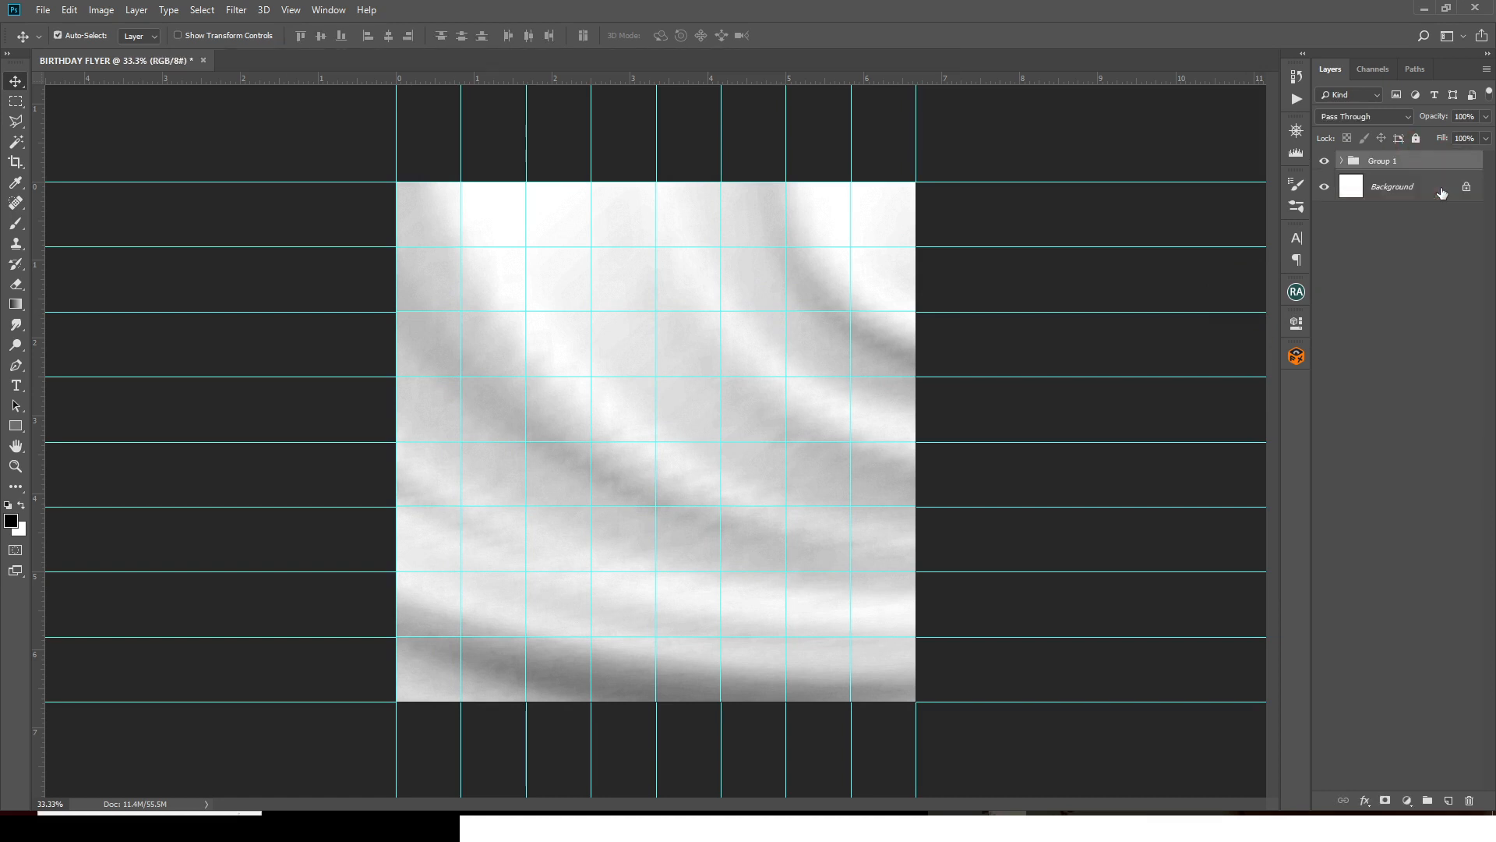
{"action": "double_click", "coordinate": [1378, 162]}
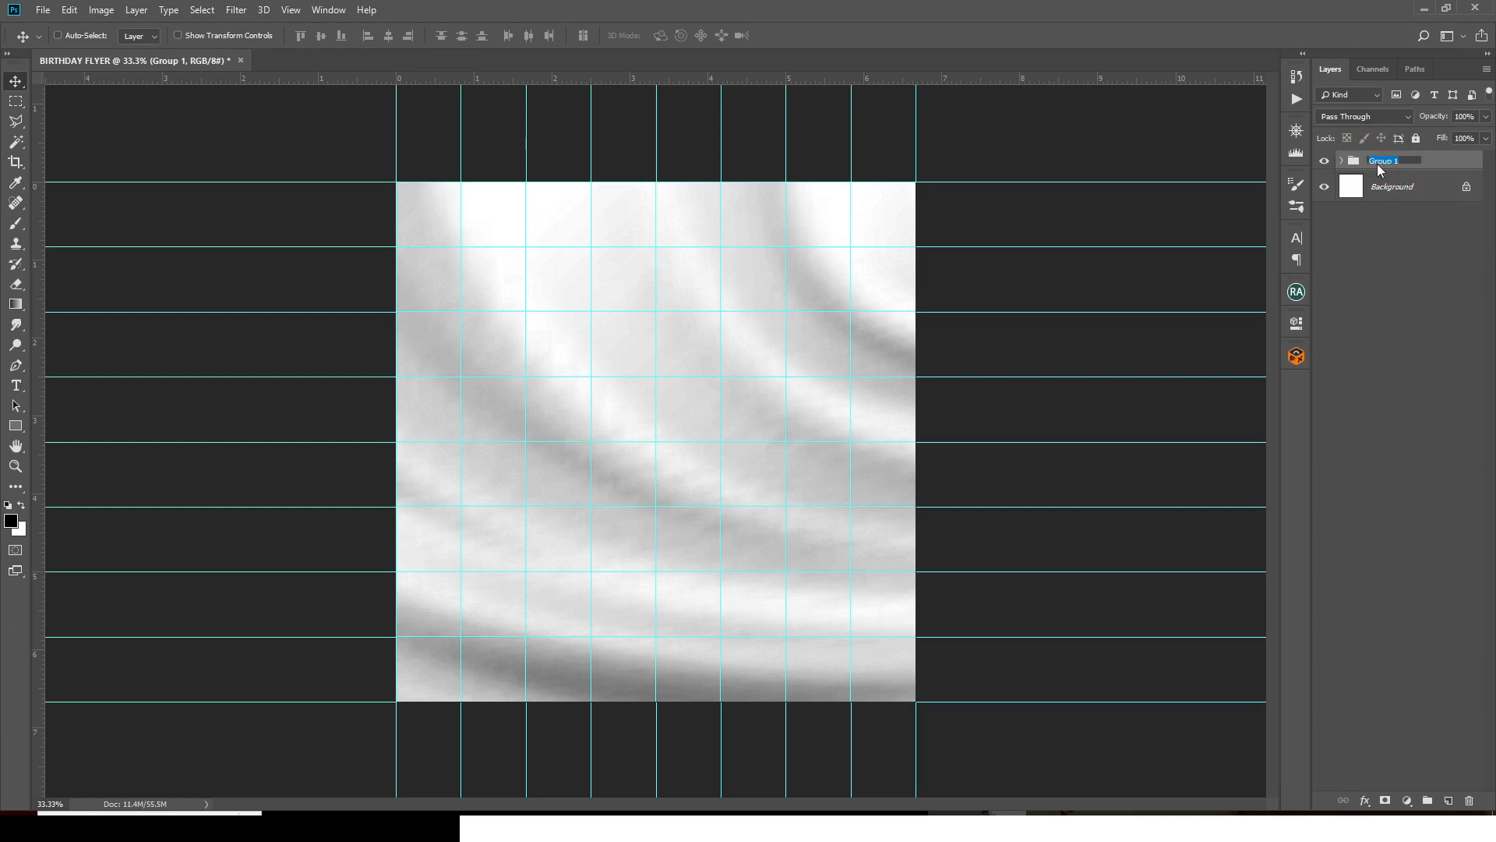
{"action": "type", "text": "BG"}
{"action": "key", "text": "Return"}
- Mask the BG group and paint out its upper right with a soft 1500 px black brush
{"action": "left_click", "coordinate": [1384, 800]}
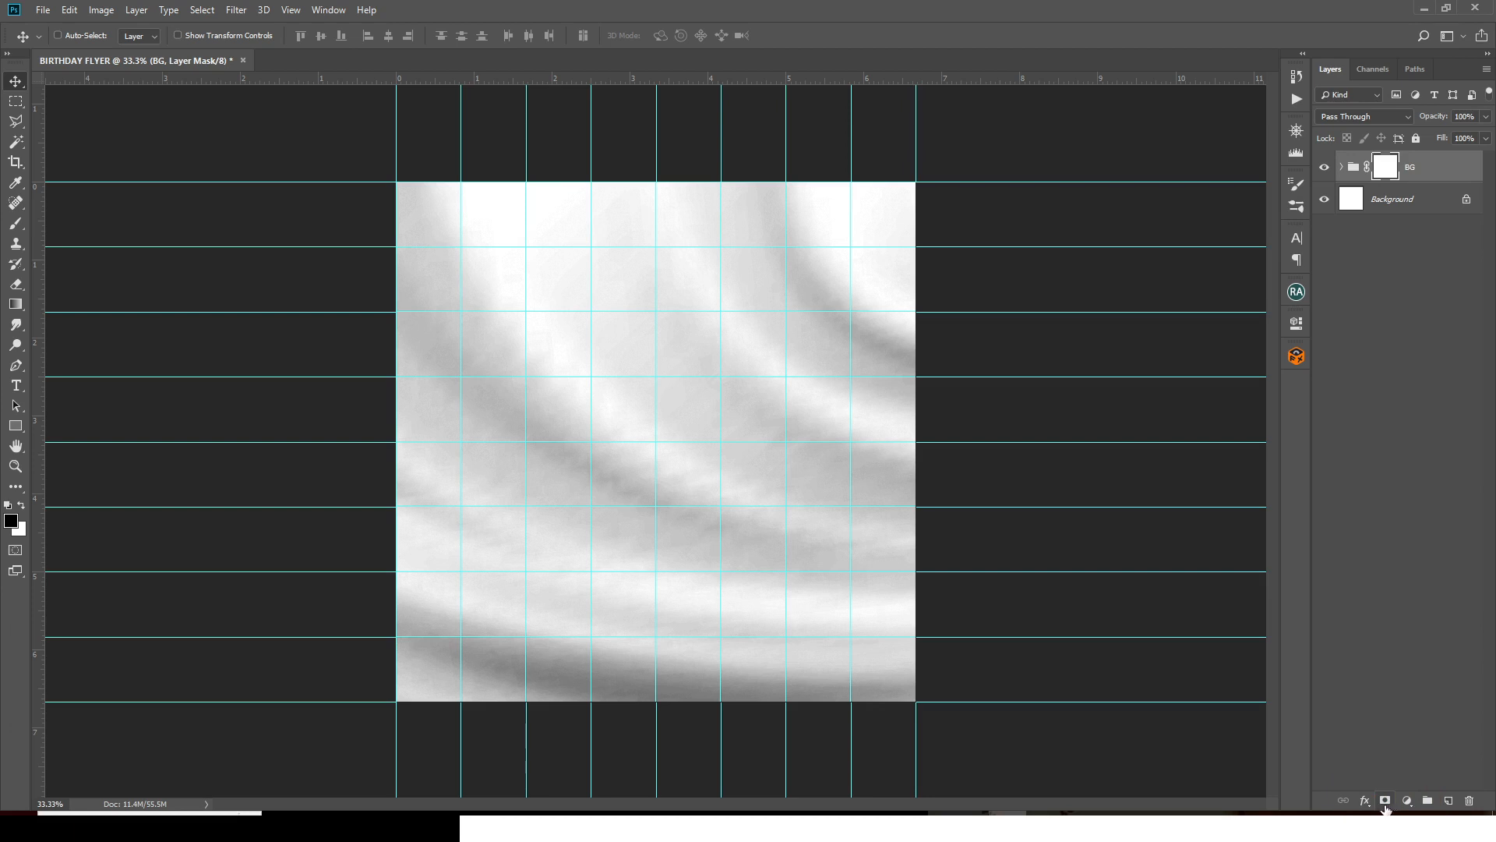
{"action": "left_click", "coordinate": [15, 224]}
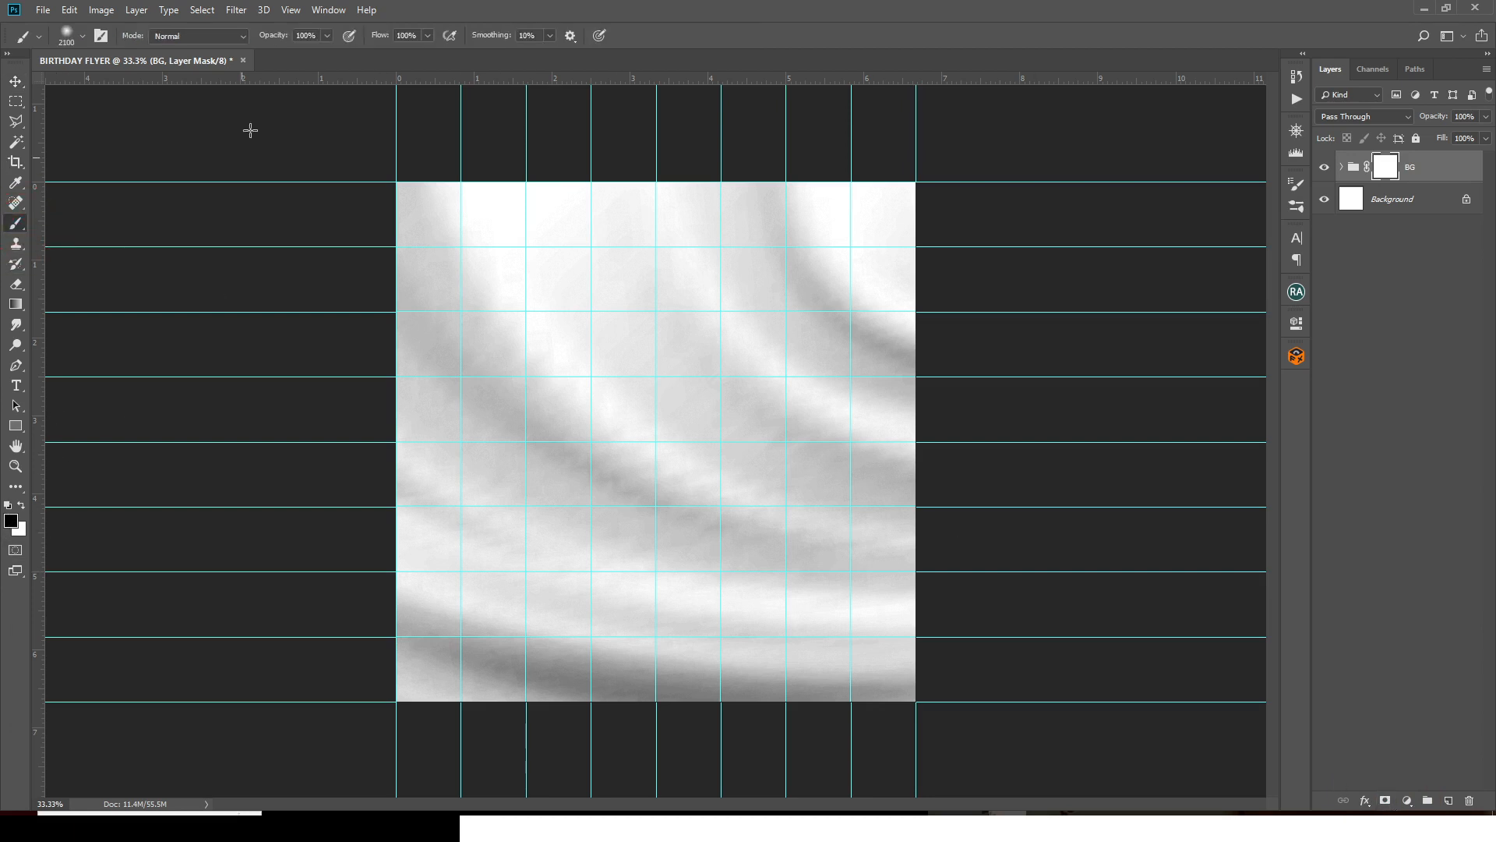
{"action": "left_click", "coordinate": [94, 36]}
{"action": "left_click", "coordinate": [80, 38]}
{"action": "left_click", "coordinate": [81, 38]}
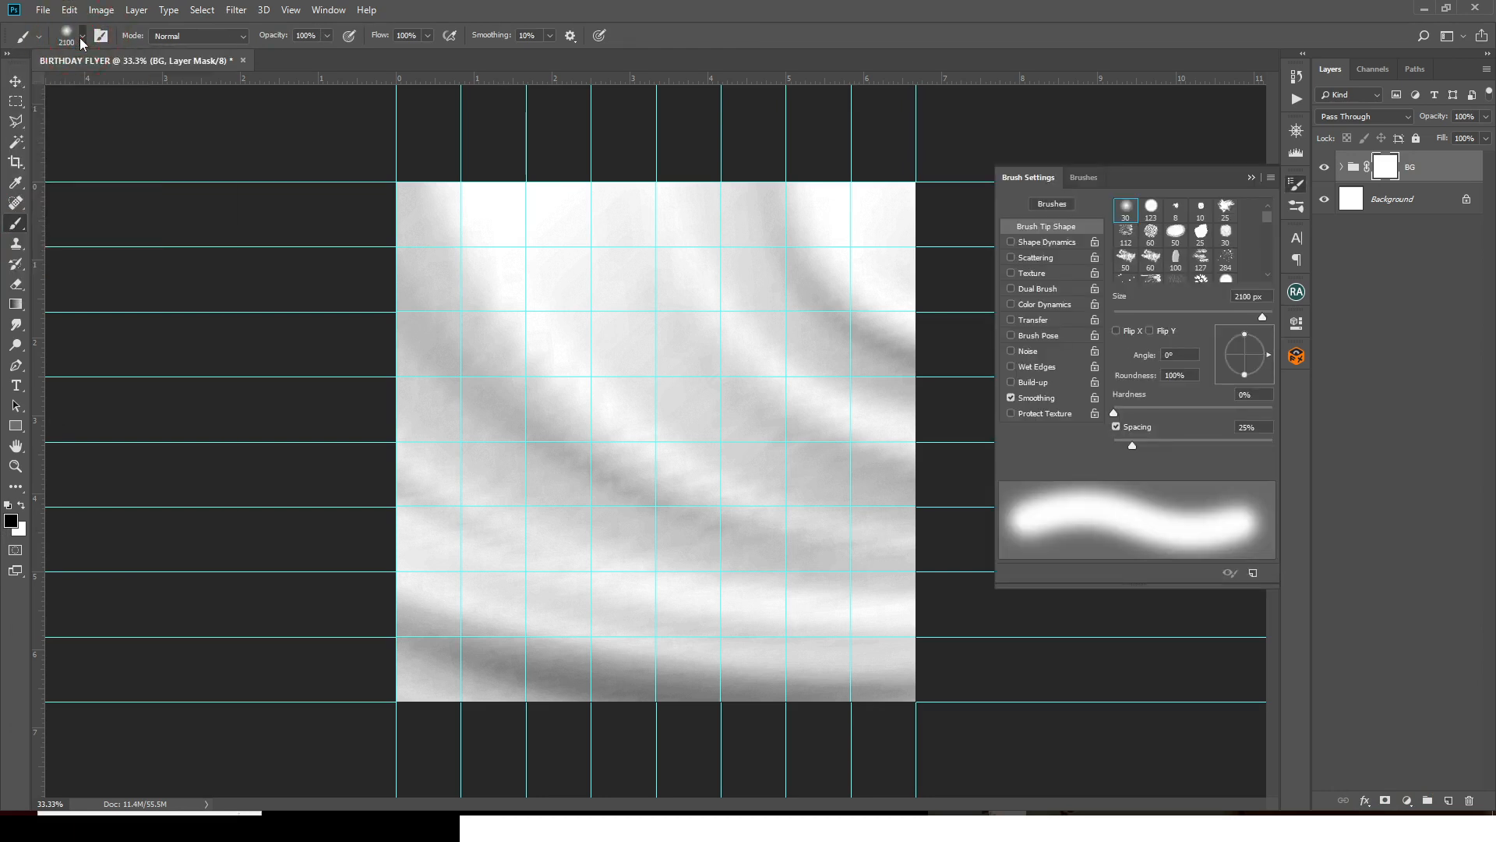
{"action": "left_click", "coordinate": [82, 38]}
{"action": "left_click", "coordinate": [459, 10]}
{"action": "left_click", "coordinate": [1379, 168]}
{"action": "key", "text": "bracketleft"}
{"action": "key", "text": "bracketleft"}
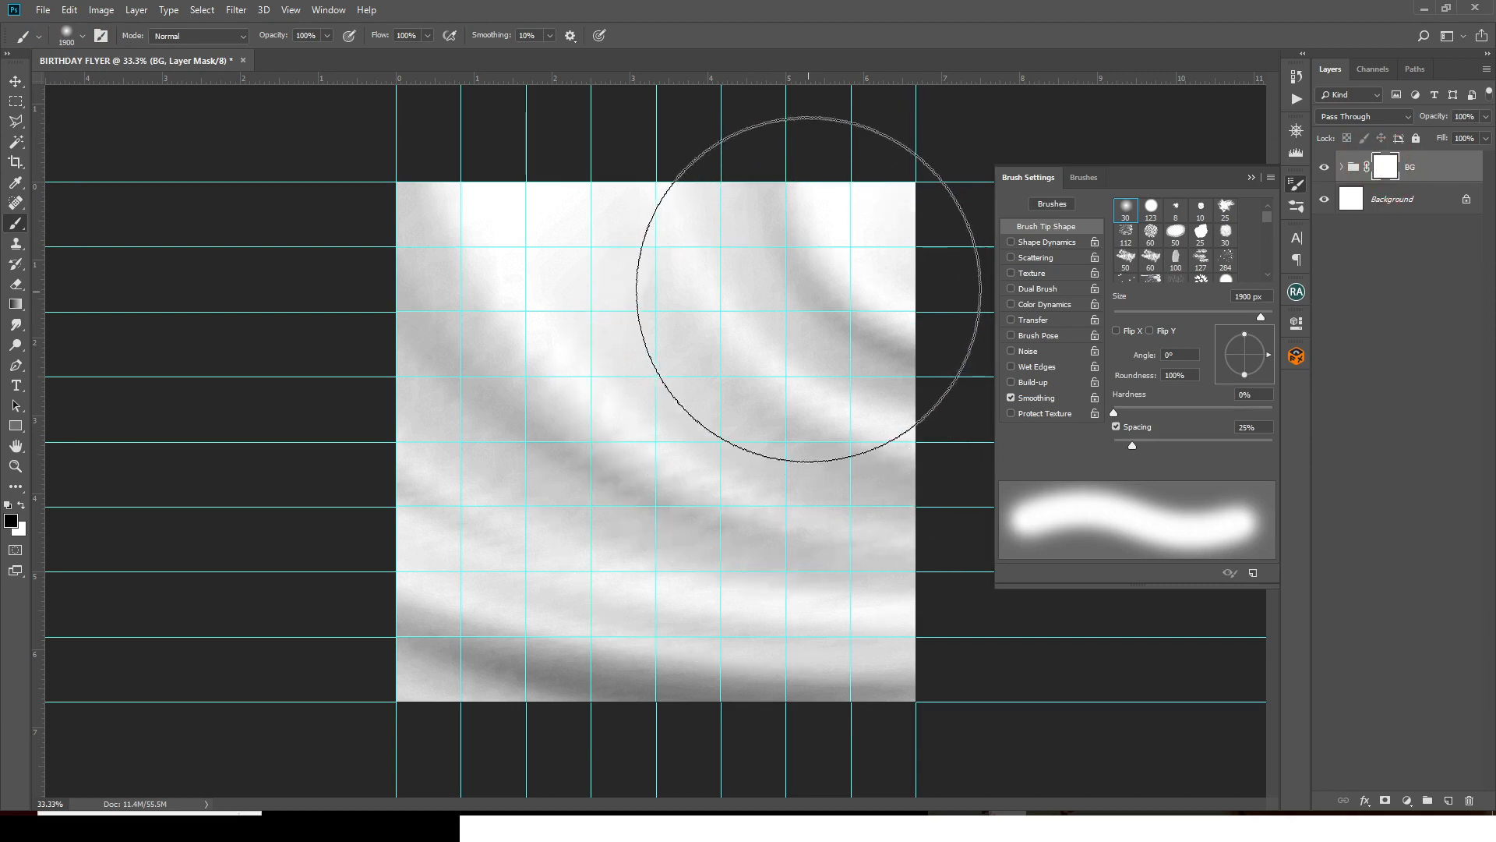
{"action": "key", "text": "bracketleft"}
{"action": "key", "text": "bracketleft"}
{"action": "key", "text": "bracketleft"}
{"action": "key", "text": "bracketleft"}
{"action": "mouse_move", "coordinate": [806, 282]}
{"action": "left_mouse_down"}
{"action": "mouse_move", "coordinate": [759, 270]}
{"action": "mouse_move", "coordinate": [782, 264]}
{"action": "mouse_move", "coordinate": [801, 326]}
{"action": "mouse_move", "coordinate": [779, 371]}
{"action": "mouse_move", "coordinate": [694, 300]}
{"action": "mouse_move", "coordinate": [721, 296]}
{"action": "left_mouse_up"}
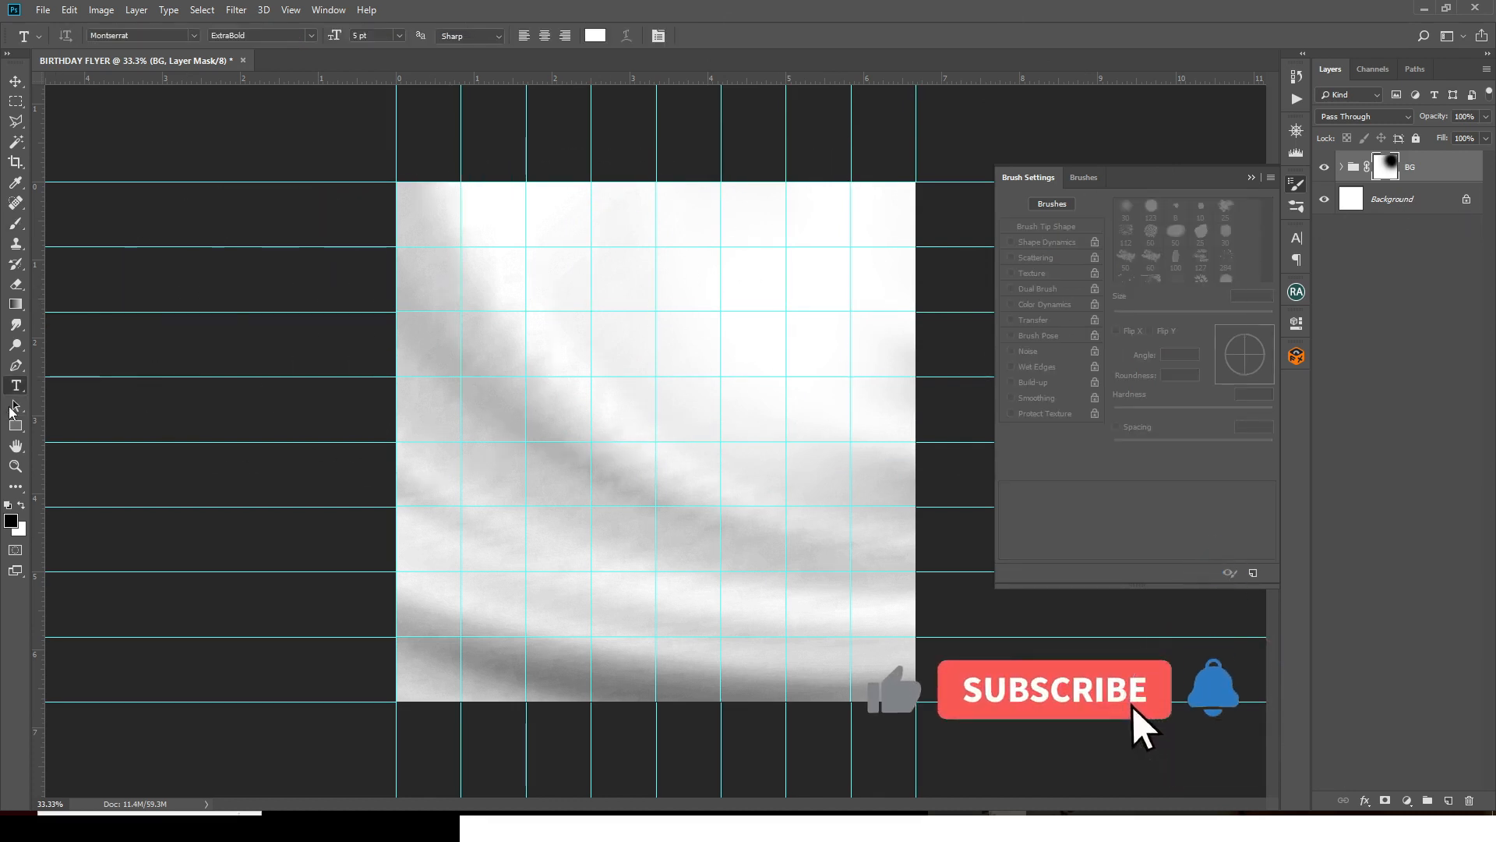
- Add a HAPPY text layer in the upper middle, pasting the word from Notepad
{"action": "left_click", "coordinate": [16, 385]}
{"action": "left_click", "coordinate": [625, 316]}
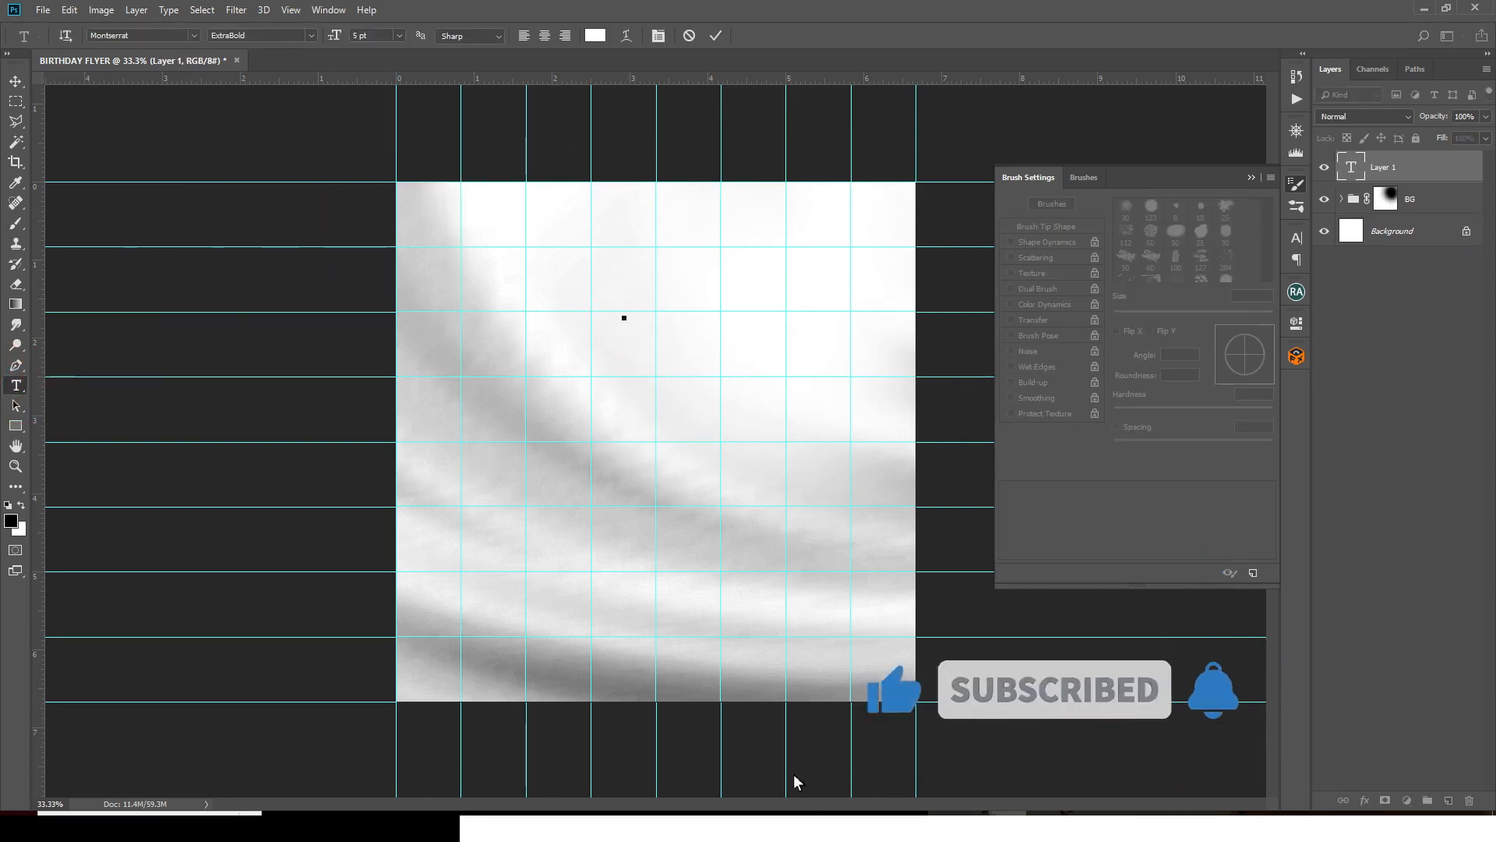
{"action": "left_click", "coordinate": [893, 818]}
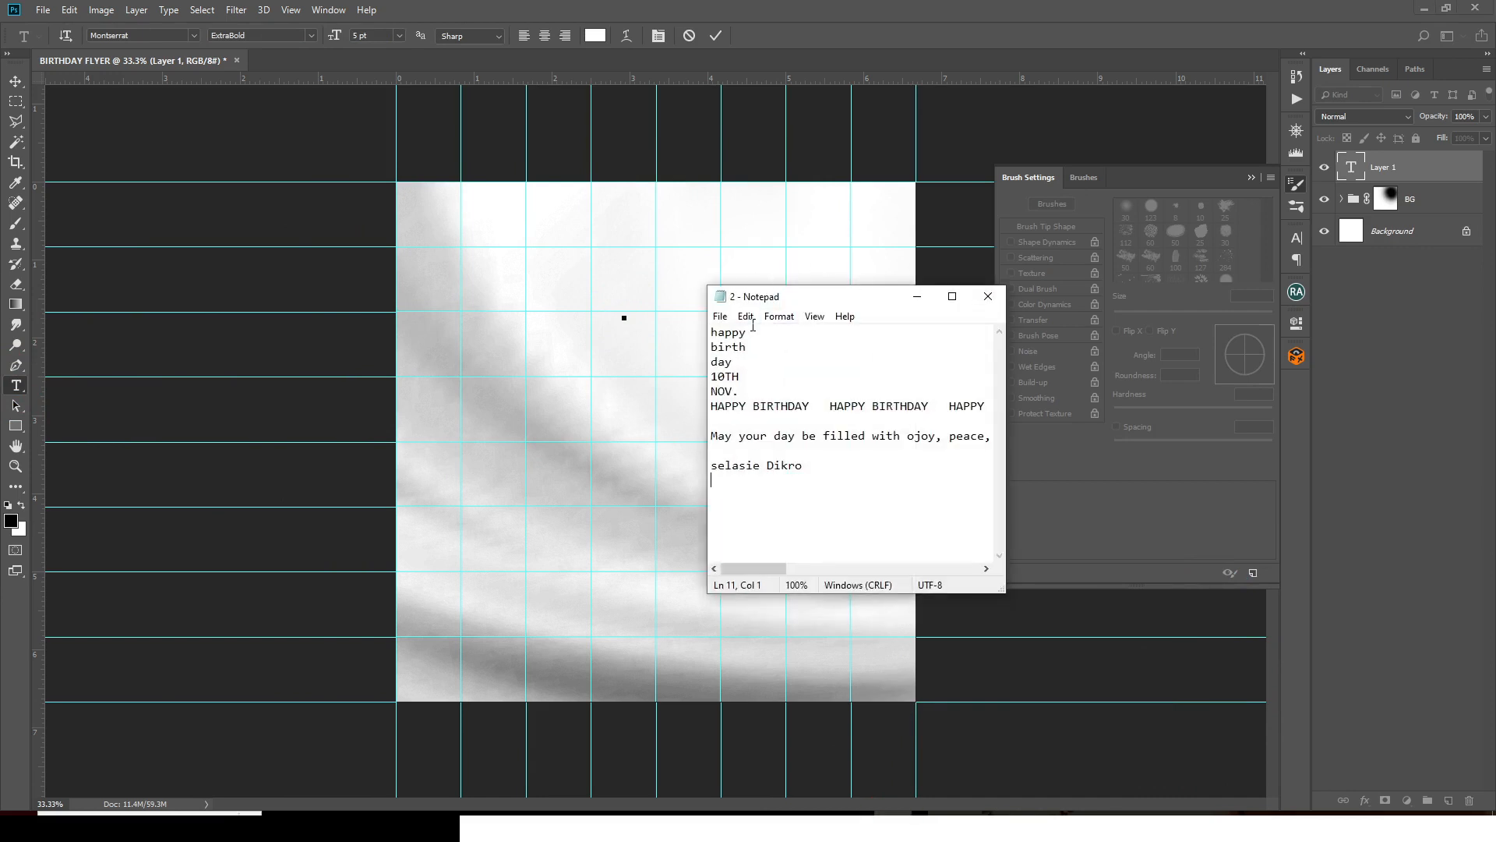
{"action": "left_click_drag", "start_coordinate": [748, 331], "coordinate": [683, 332]}
{"action": "left_click", "coordinate": [820, 13]}
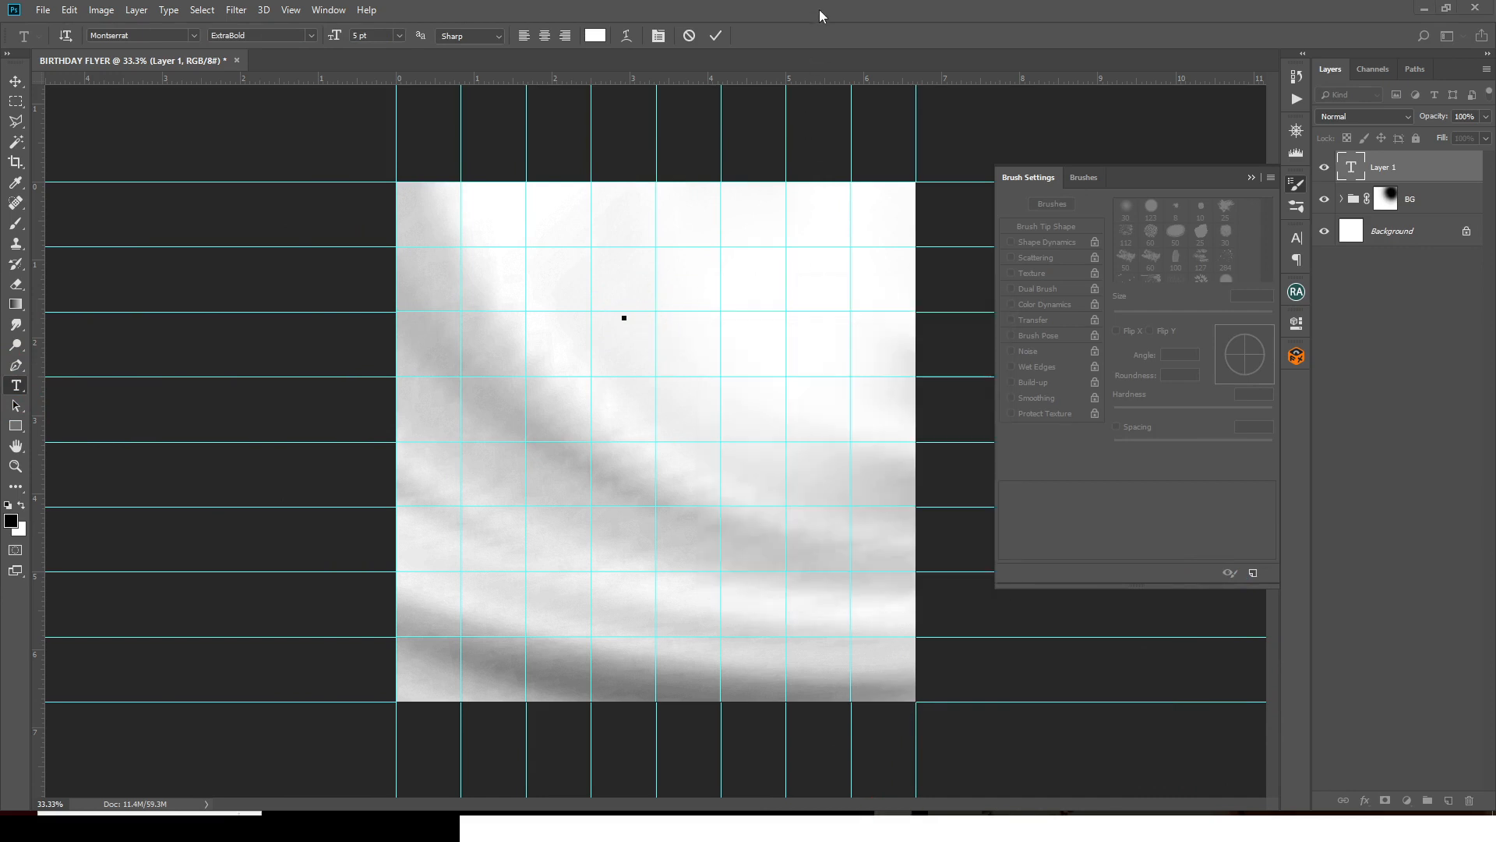
{"action": "key", "text": "ctrl+v"}
{"action": "key", "text": "ctrl+Return"}
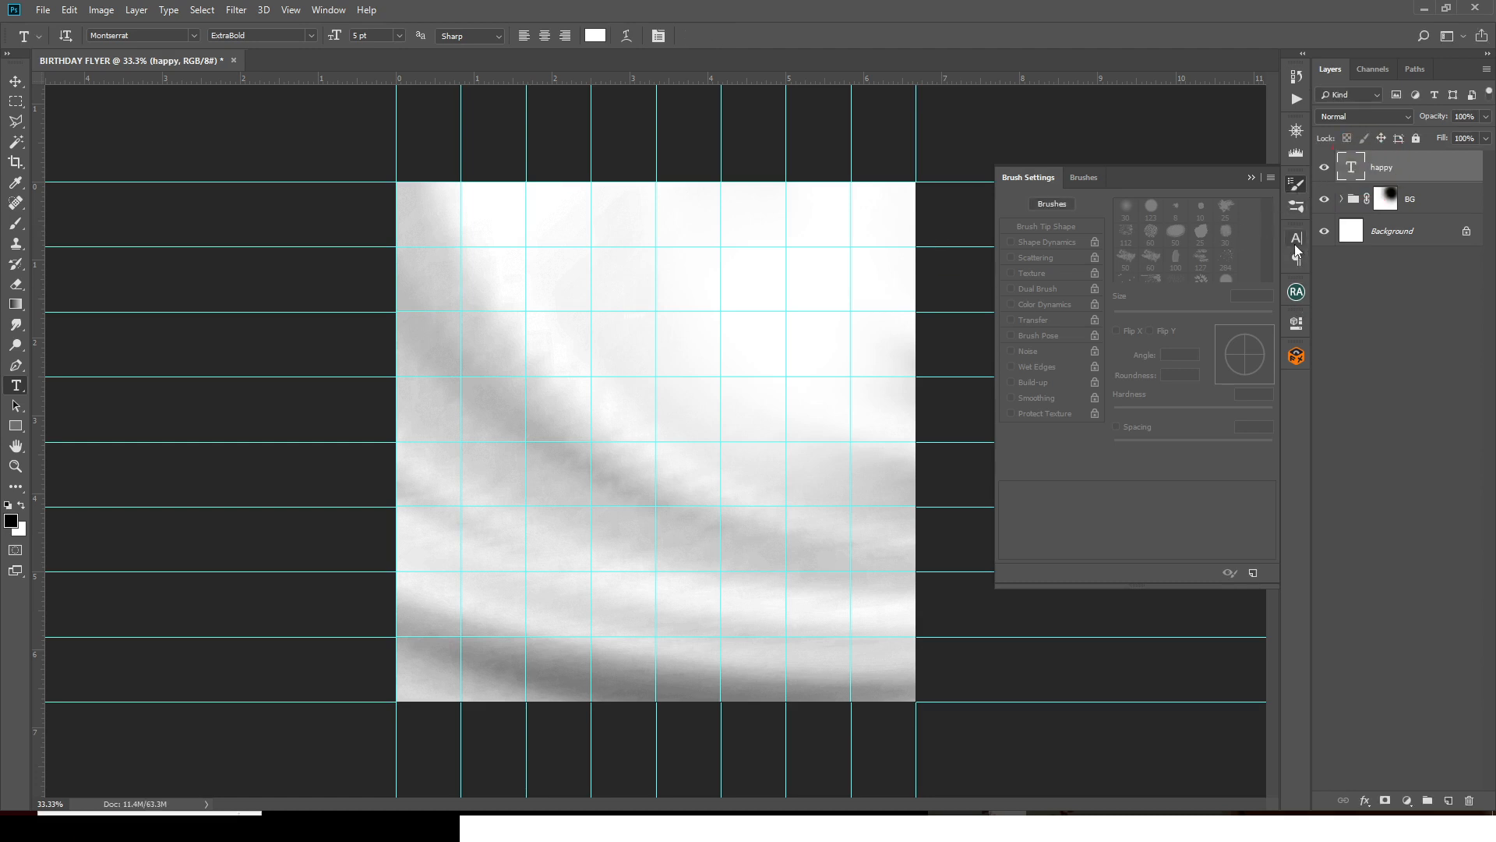
- Colour the HAPPY text dark brown #5c1d02
{"action": "left_click", "coordinate": [1295, 237]}
{"action": "left_click", "coordinate": [1249, 333]}
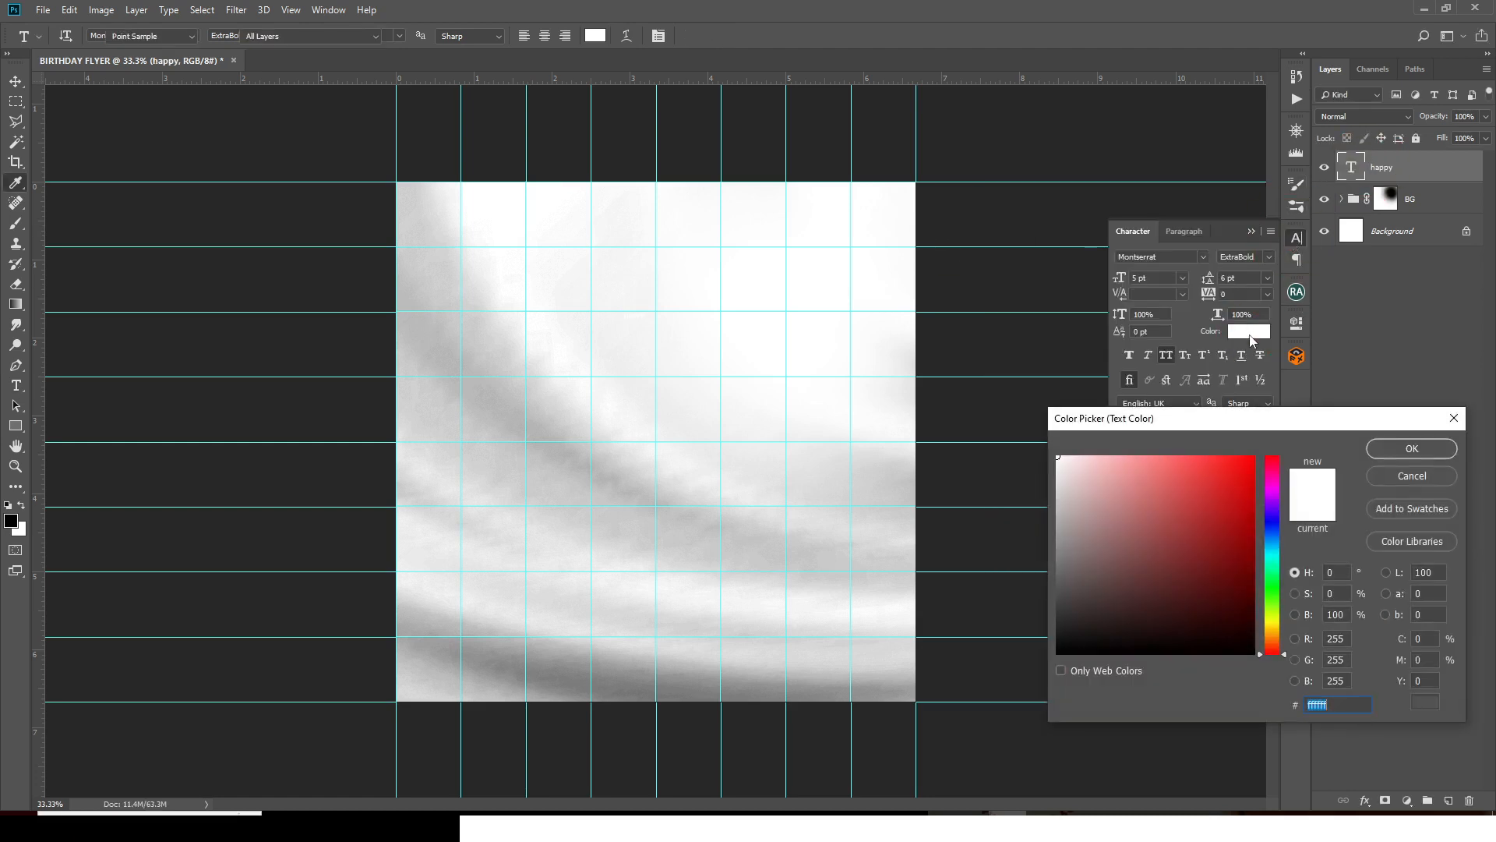
{"action": "type", "text": "5"}
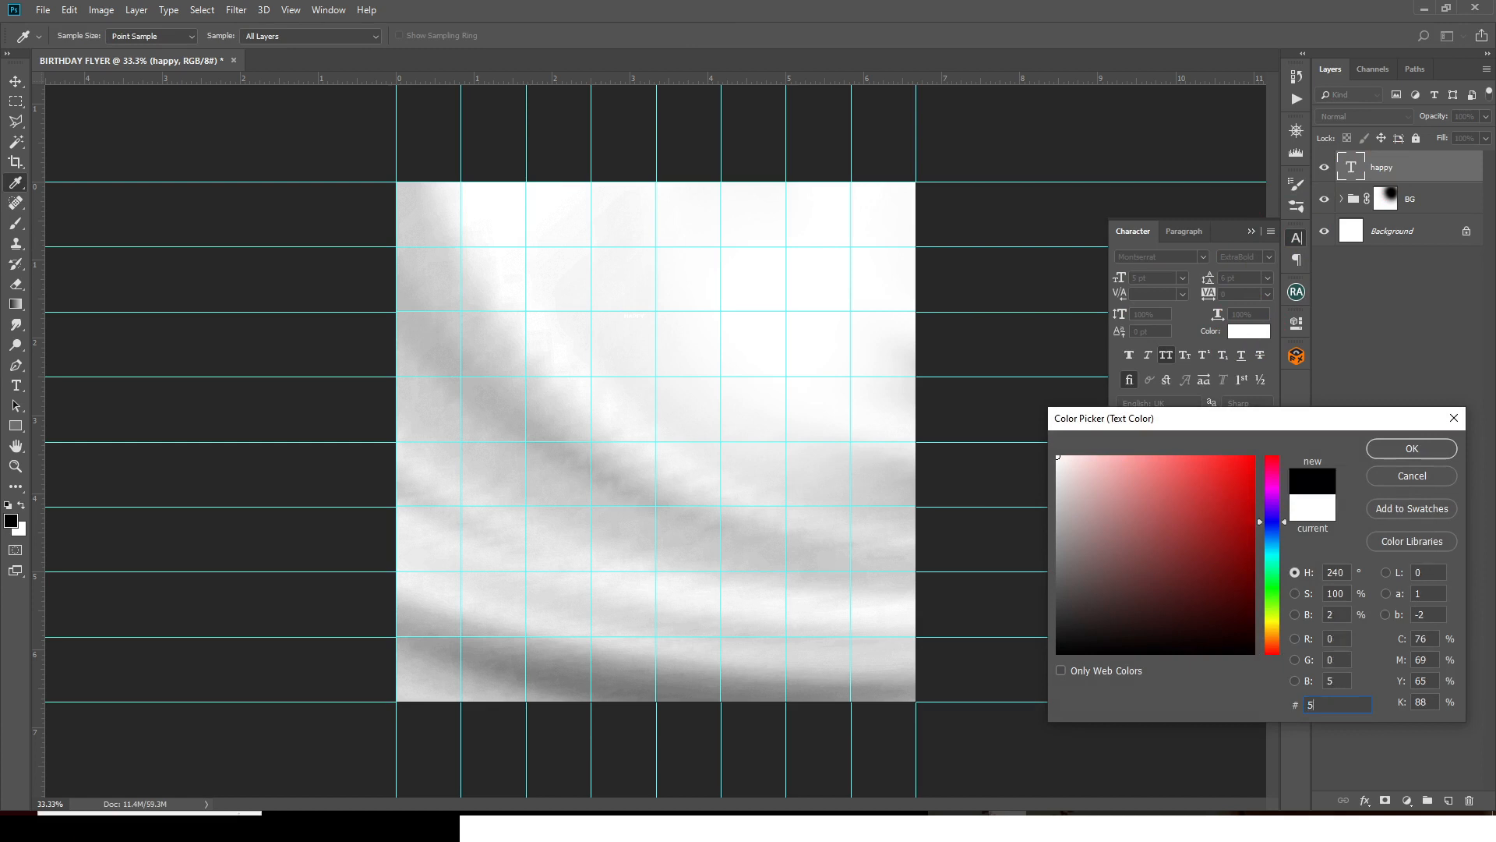
{"action": "type", "text": "c1"}
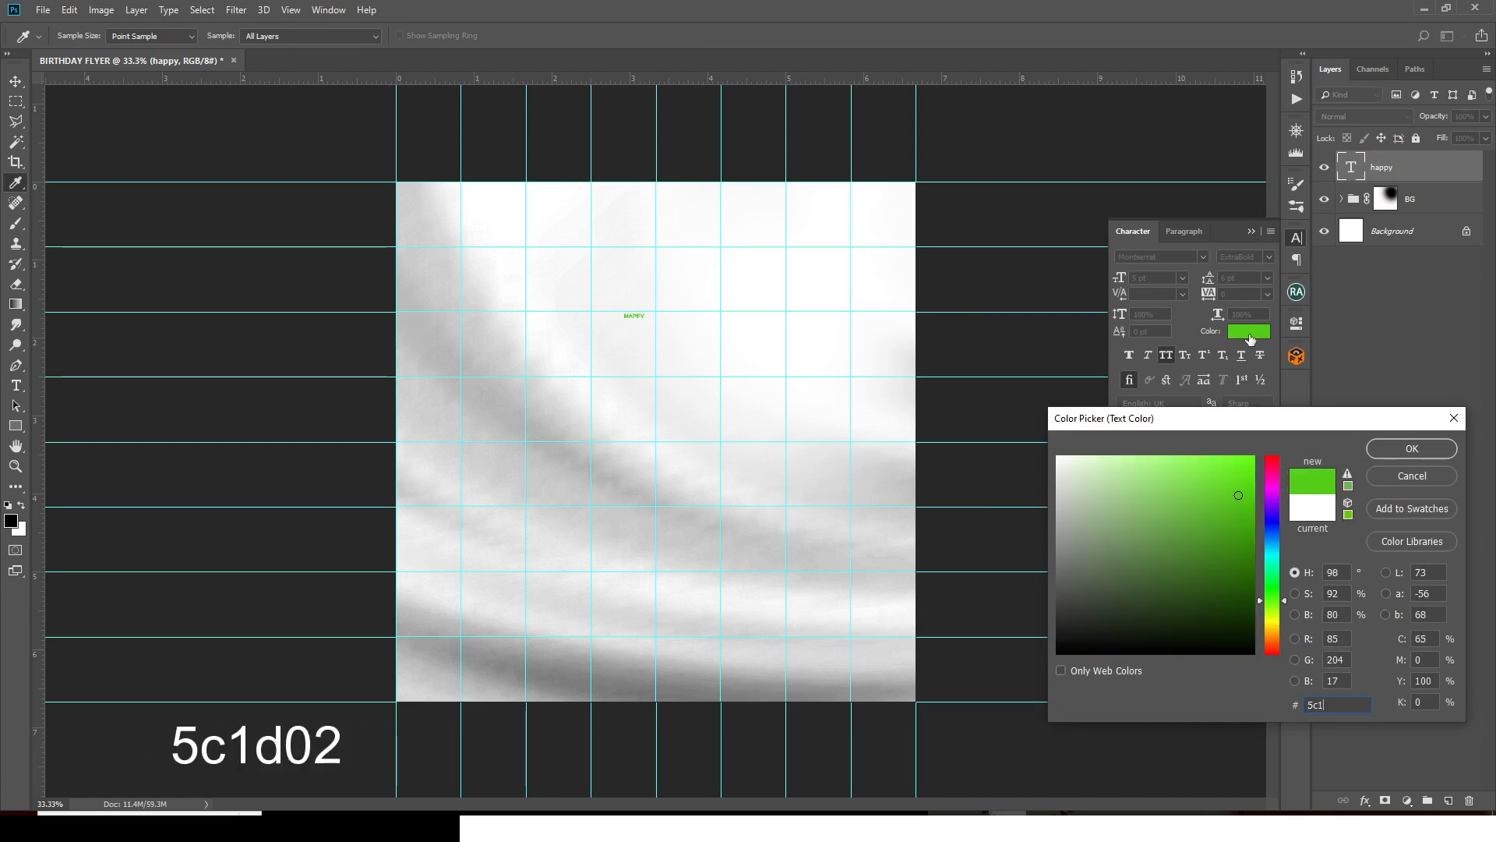
{"action": "type", "text": "d"}
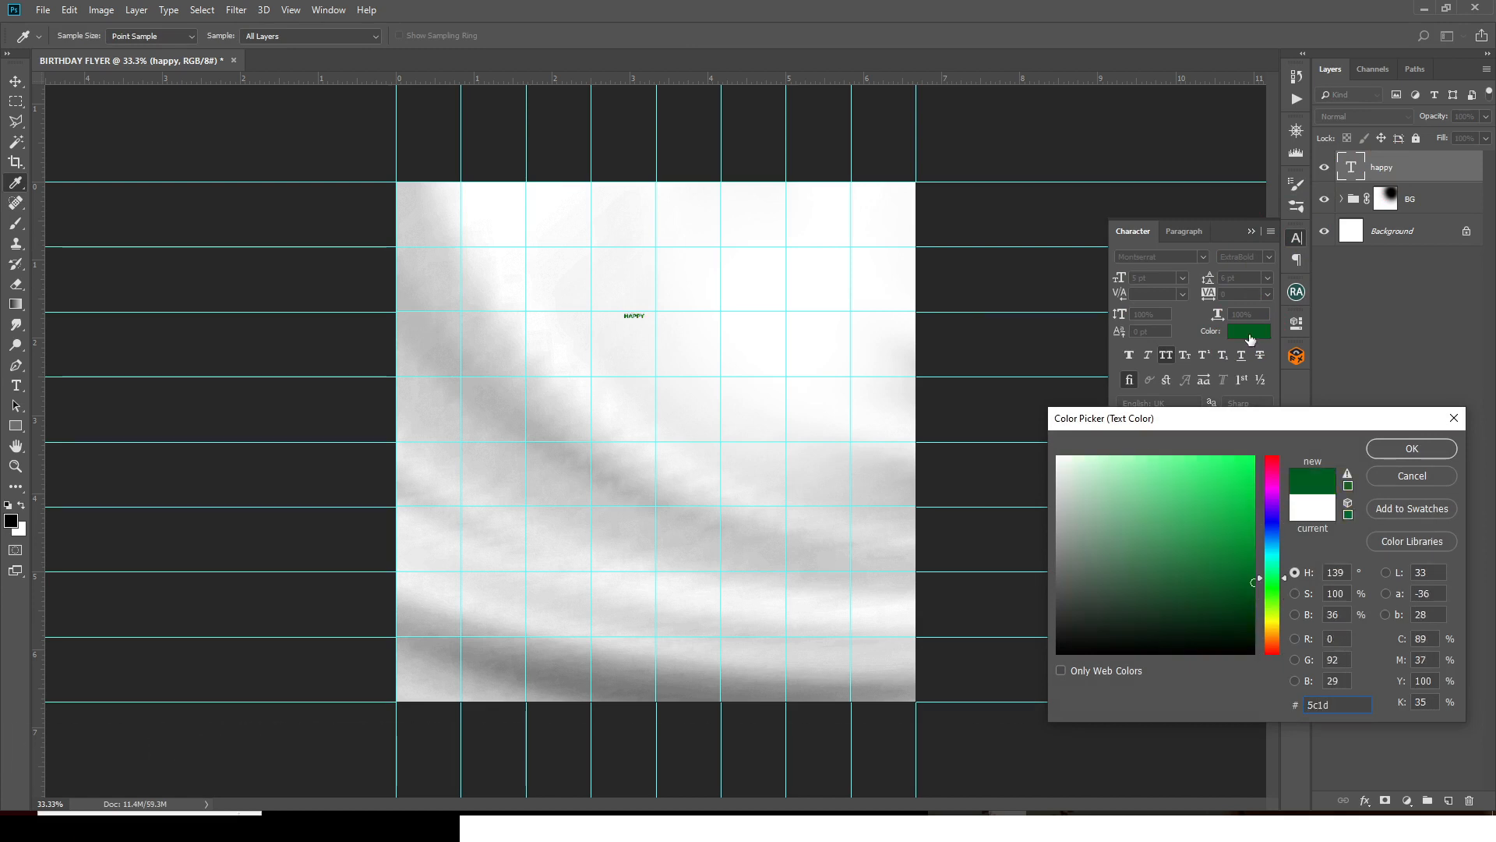
{"action": "type", "text": "02"}
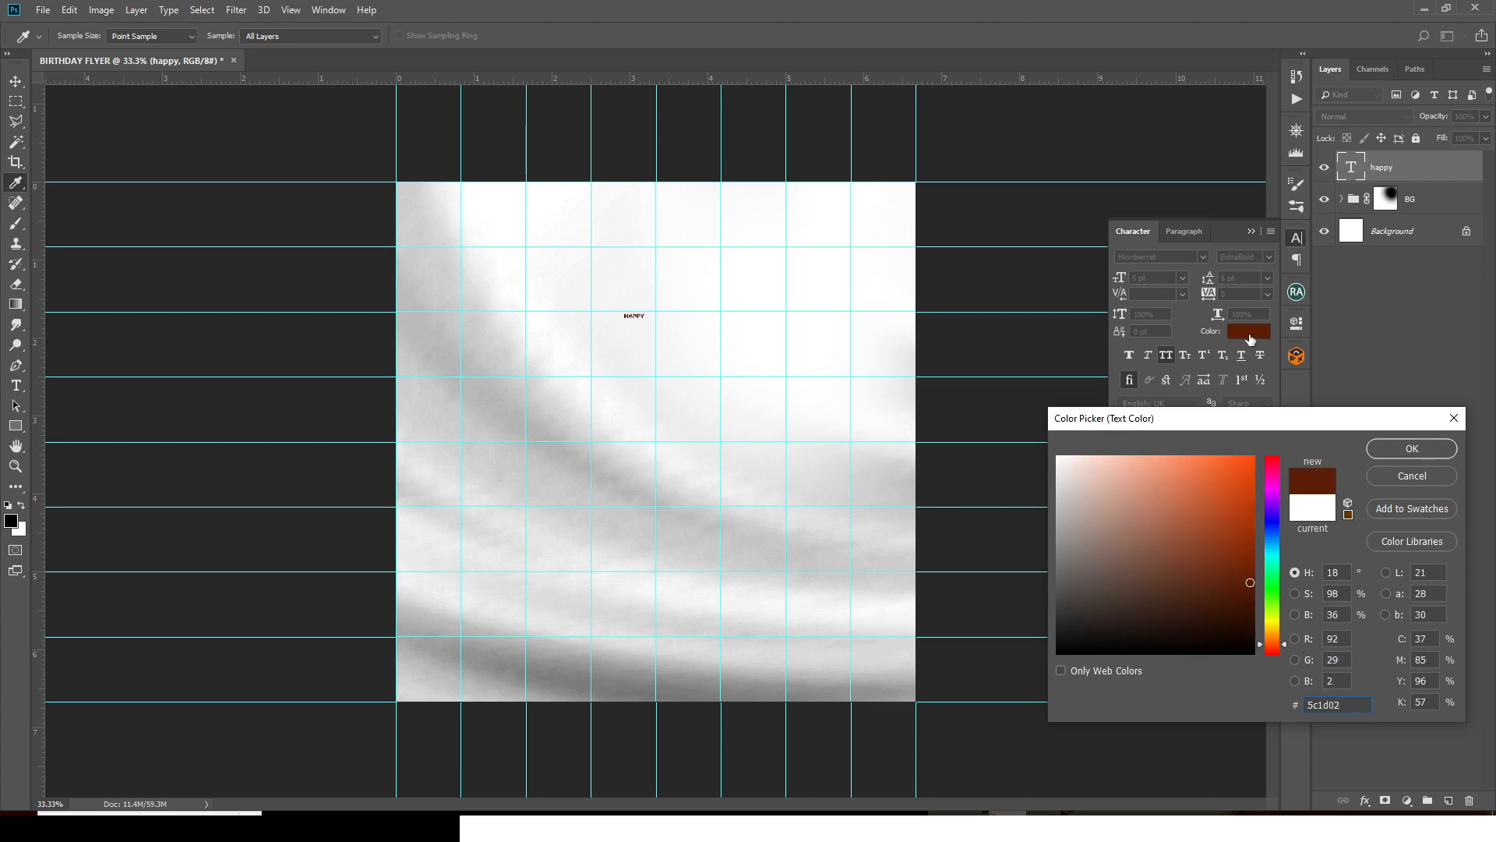
{"action": "left_click", "coordinate": [1411, 449]}
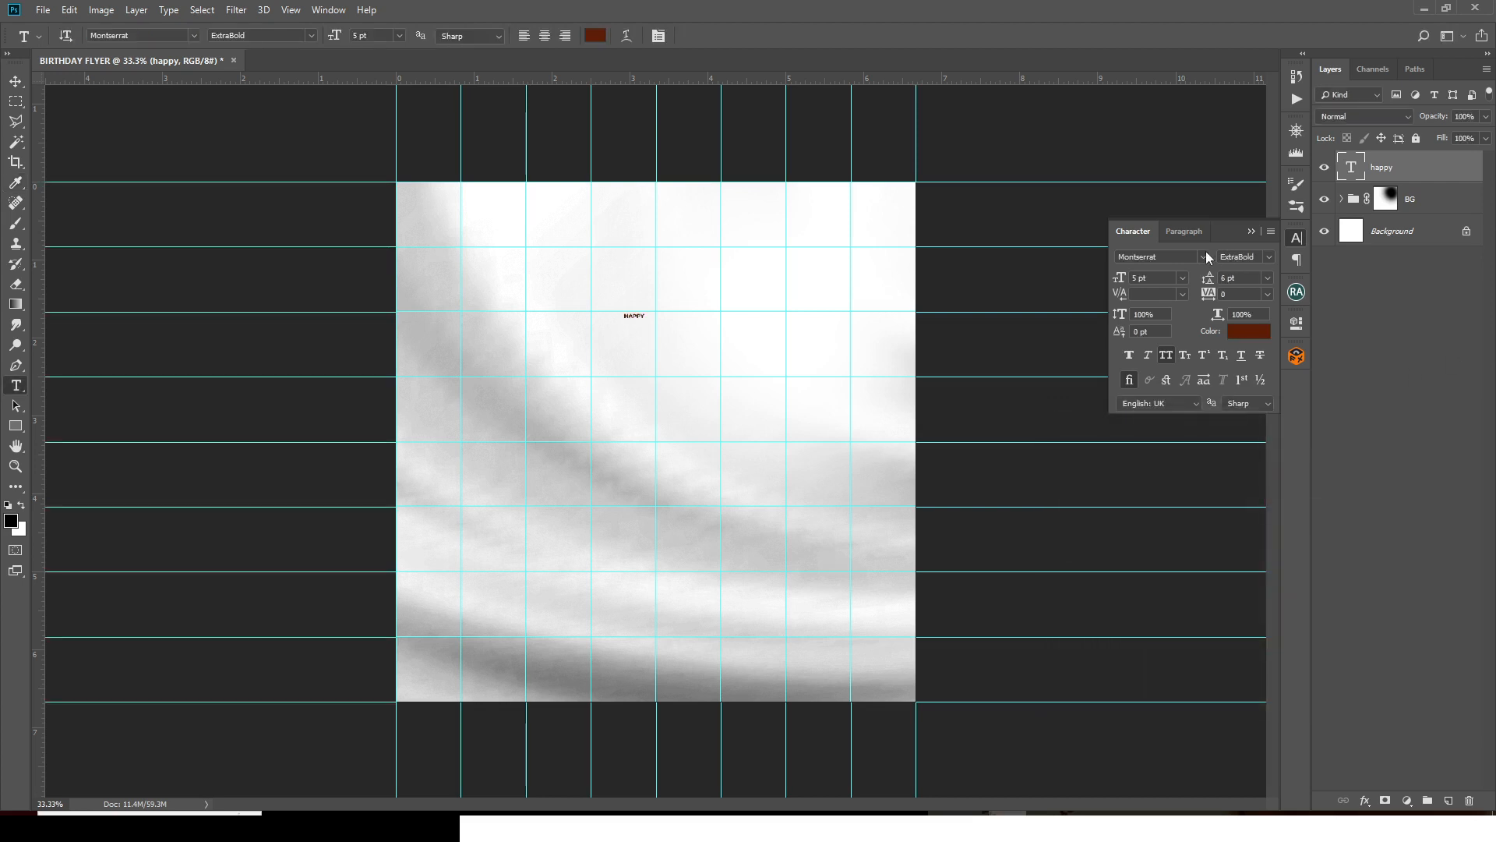
- Set HAPPY to Wicked Mouse at 29 pt and move it up and left near the top centre
{"action": "left_click", "coordinate": [1205, 258]}
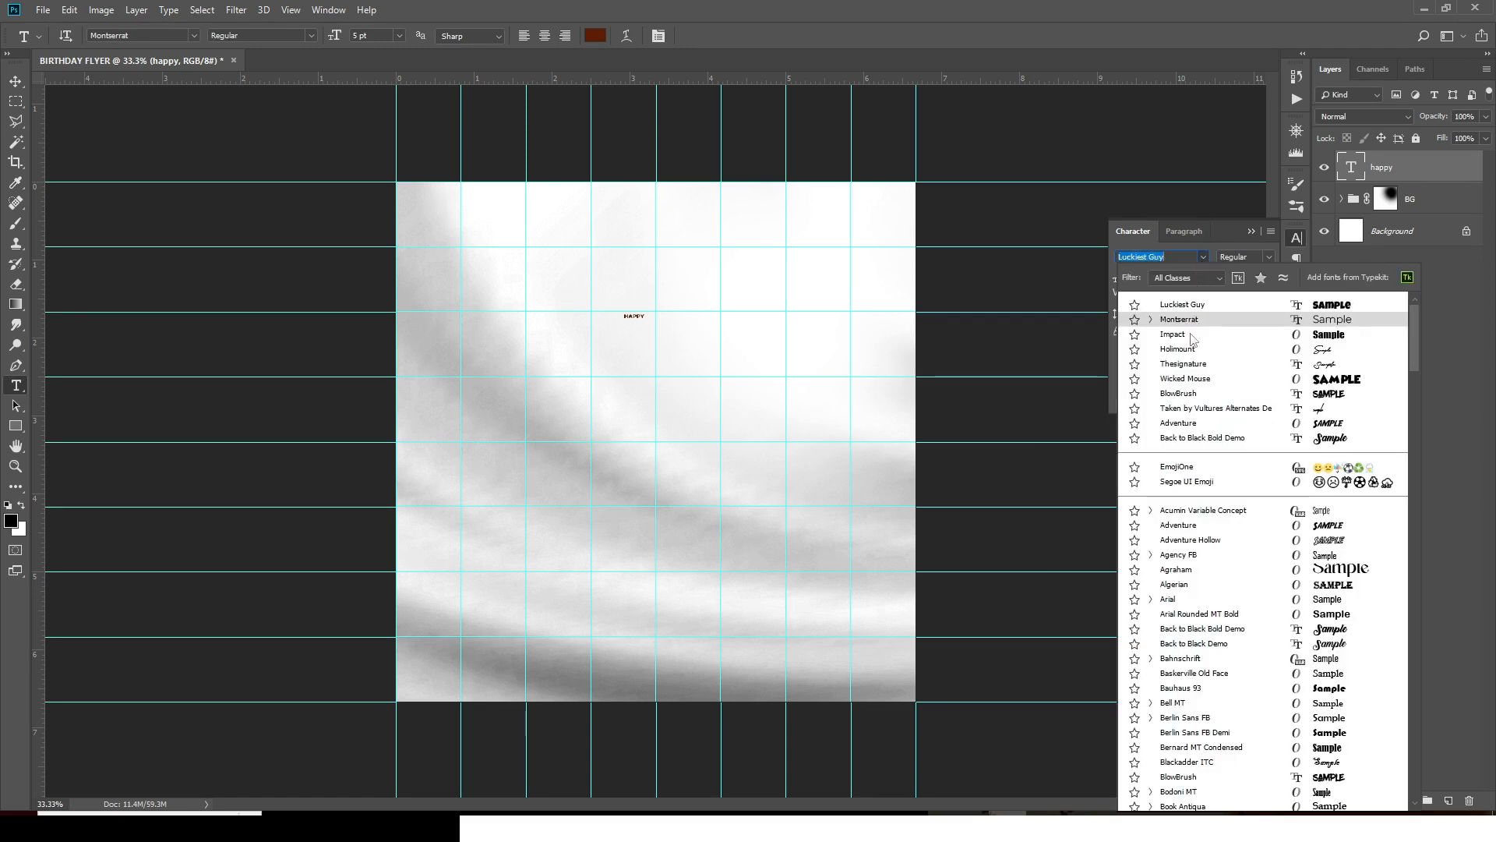
{"action": "left_click", "coordinate": [1185, 380]}
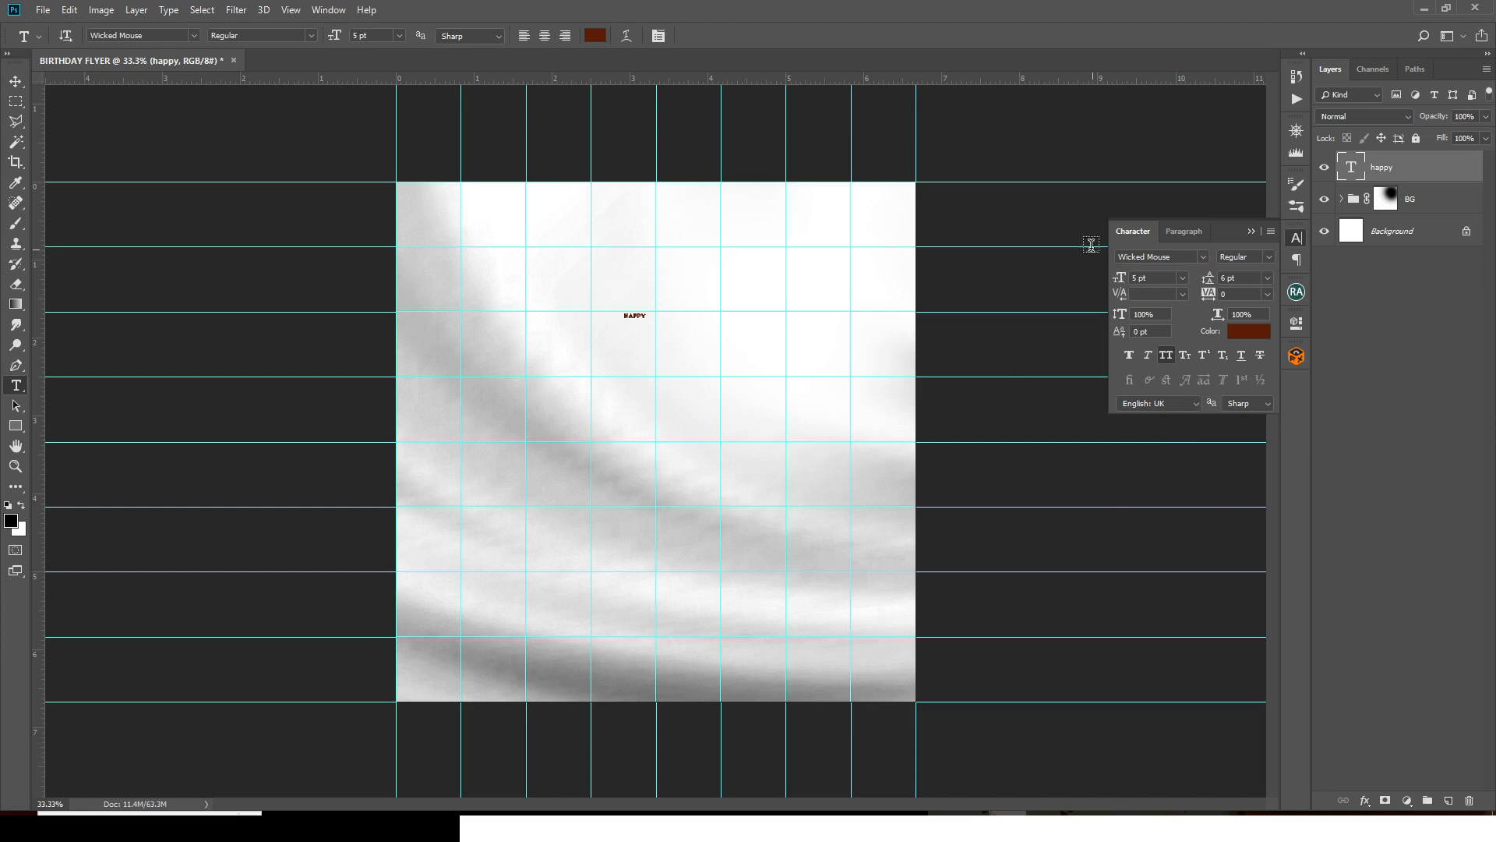
{"action": "left_click_drag", "start_coordinate": [1158, 277], "coordinate": [1063, 270]}
{"action": "key", "text": "Return"}
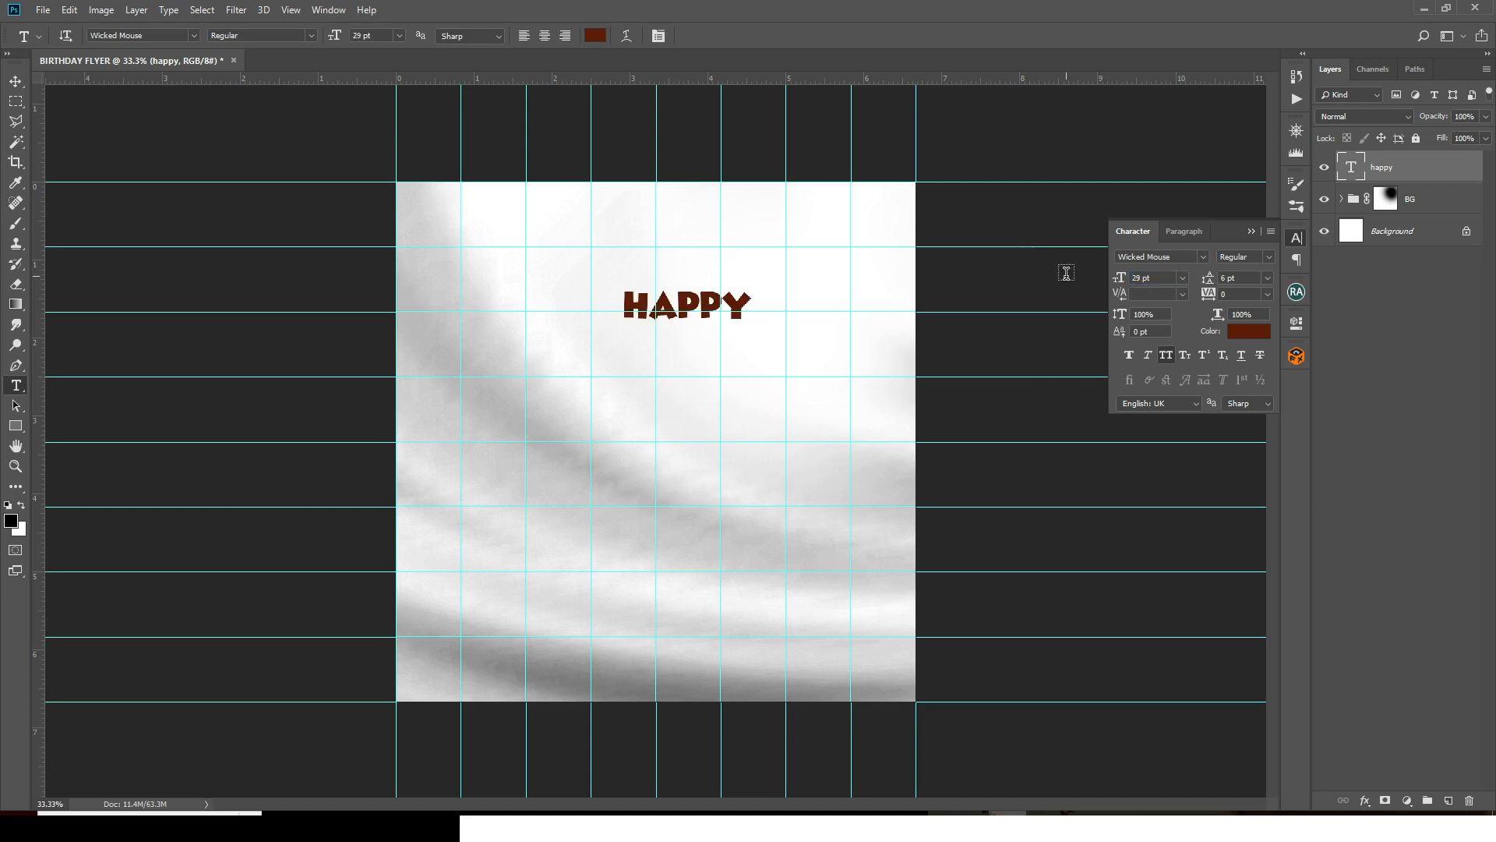
{"action": "key", "text": "ctrl+t"}
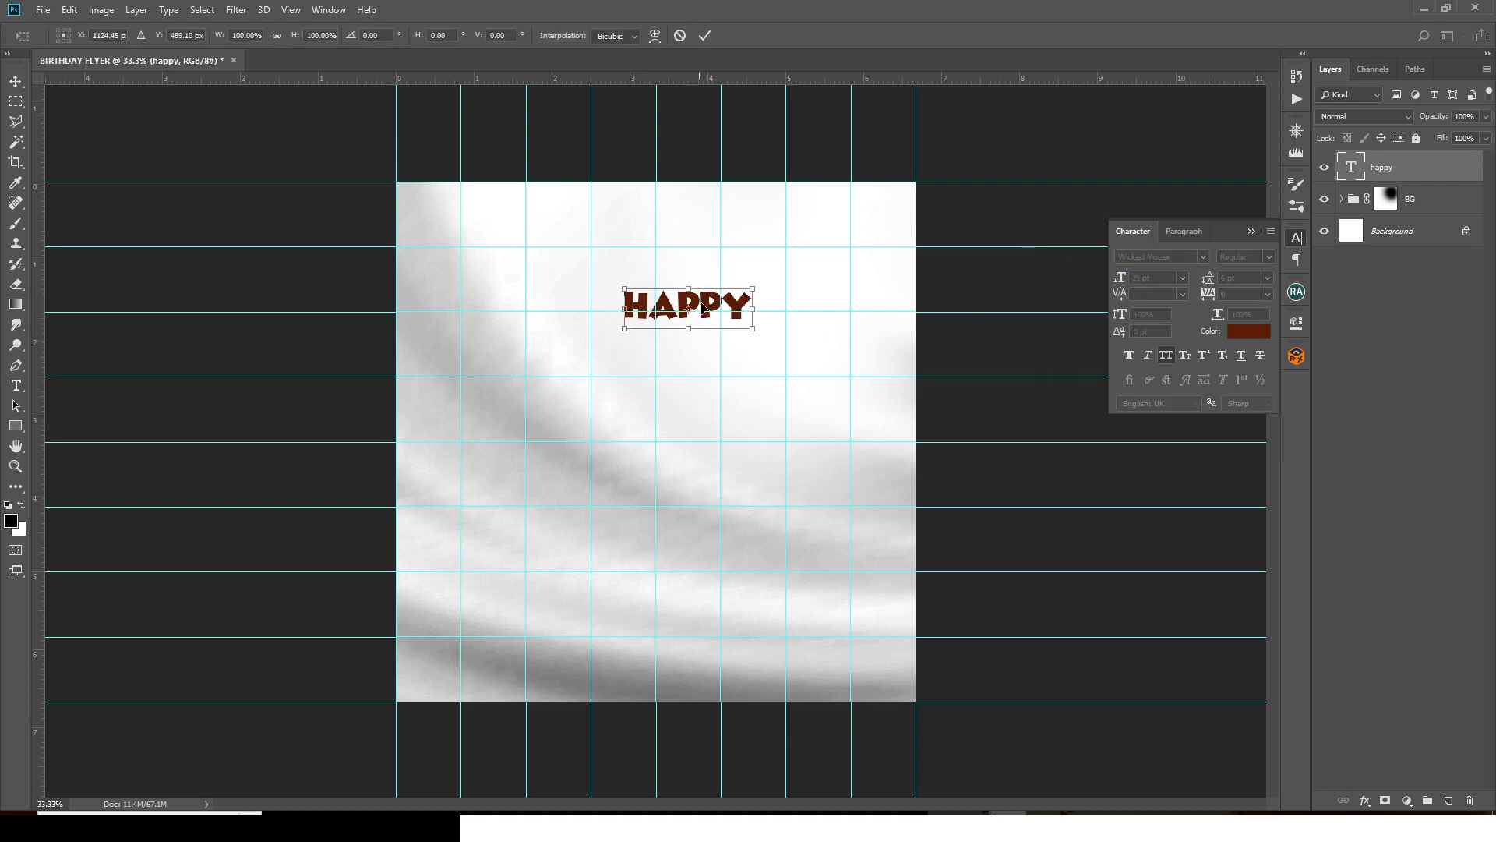
{"action": "left_click_drag", "start_coordinate": [703, 309], "coordinate": [676, 268]}
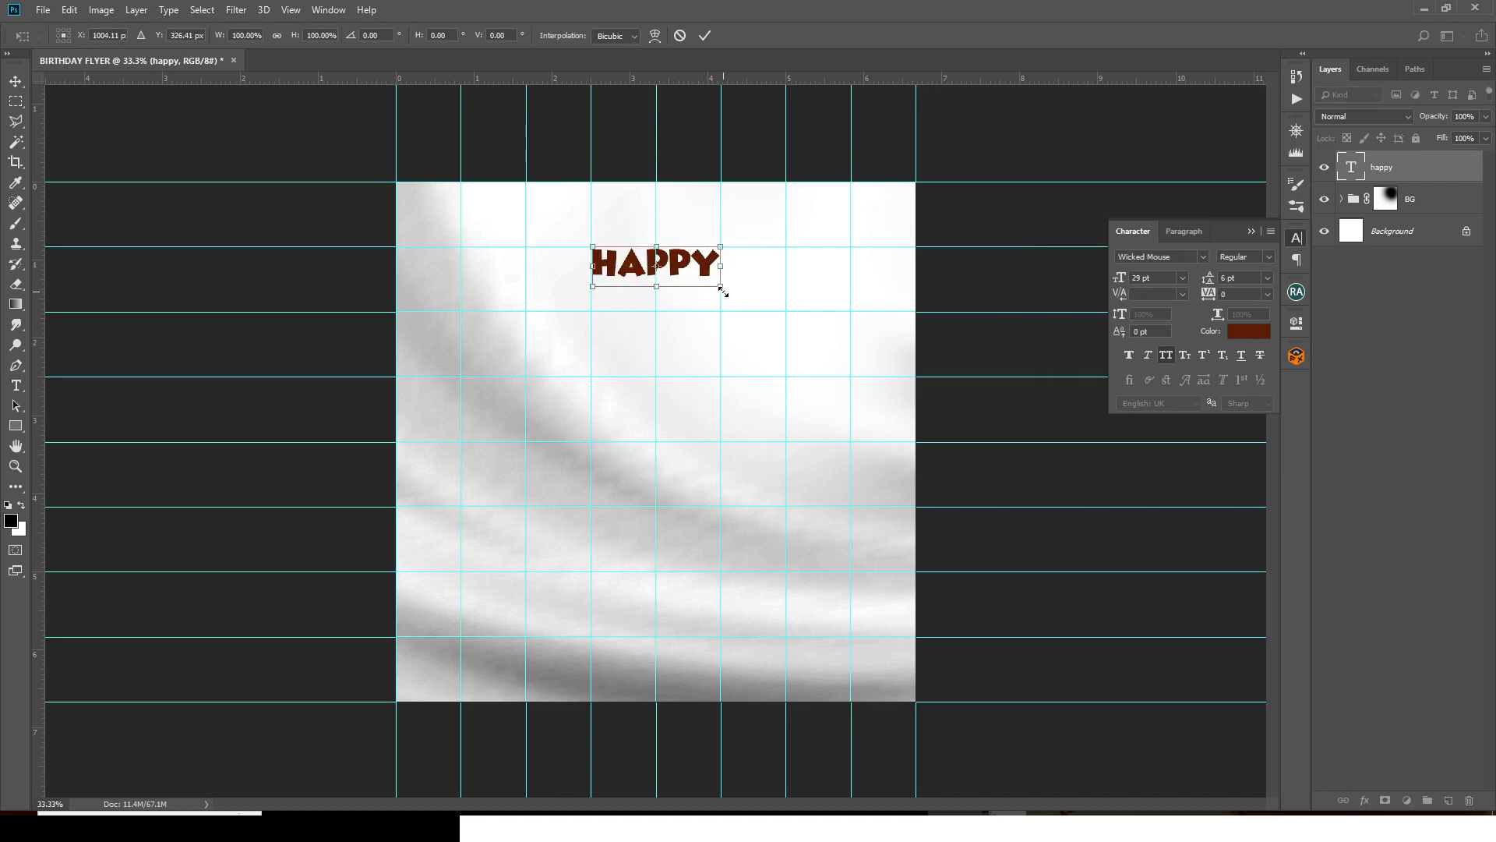
- Duplicate the HAPPY text layer and move the copy straight down below the original
{"action": "key", "text": "Return"}
{"action": "key", "text": "t"}
{"action": "key", "text": "ctrl+j"}
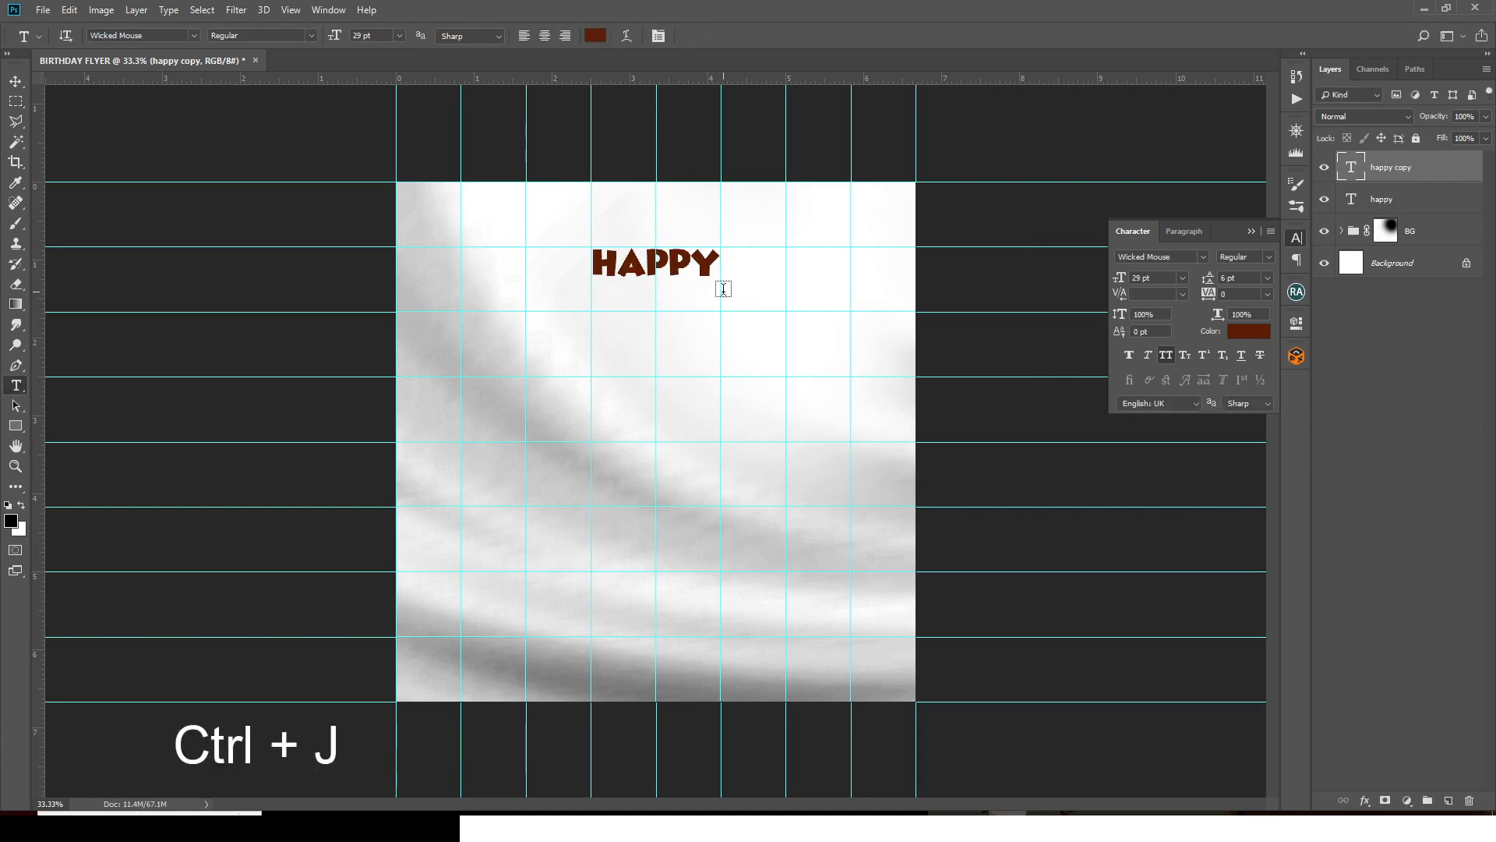
{"action": "key", "text": "v"}
{"action": "left_click_drag", "start_coordinate": [680, 269], "coordinate": [677, 330]}
- Change the copy's text to BIRTH, enlarge it to about 362%, and nudge it down
{"action": "left_click", "coordinate": [890, 813]}
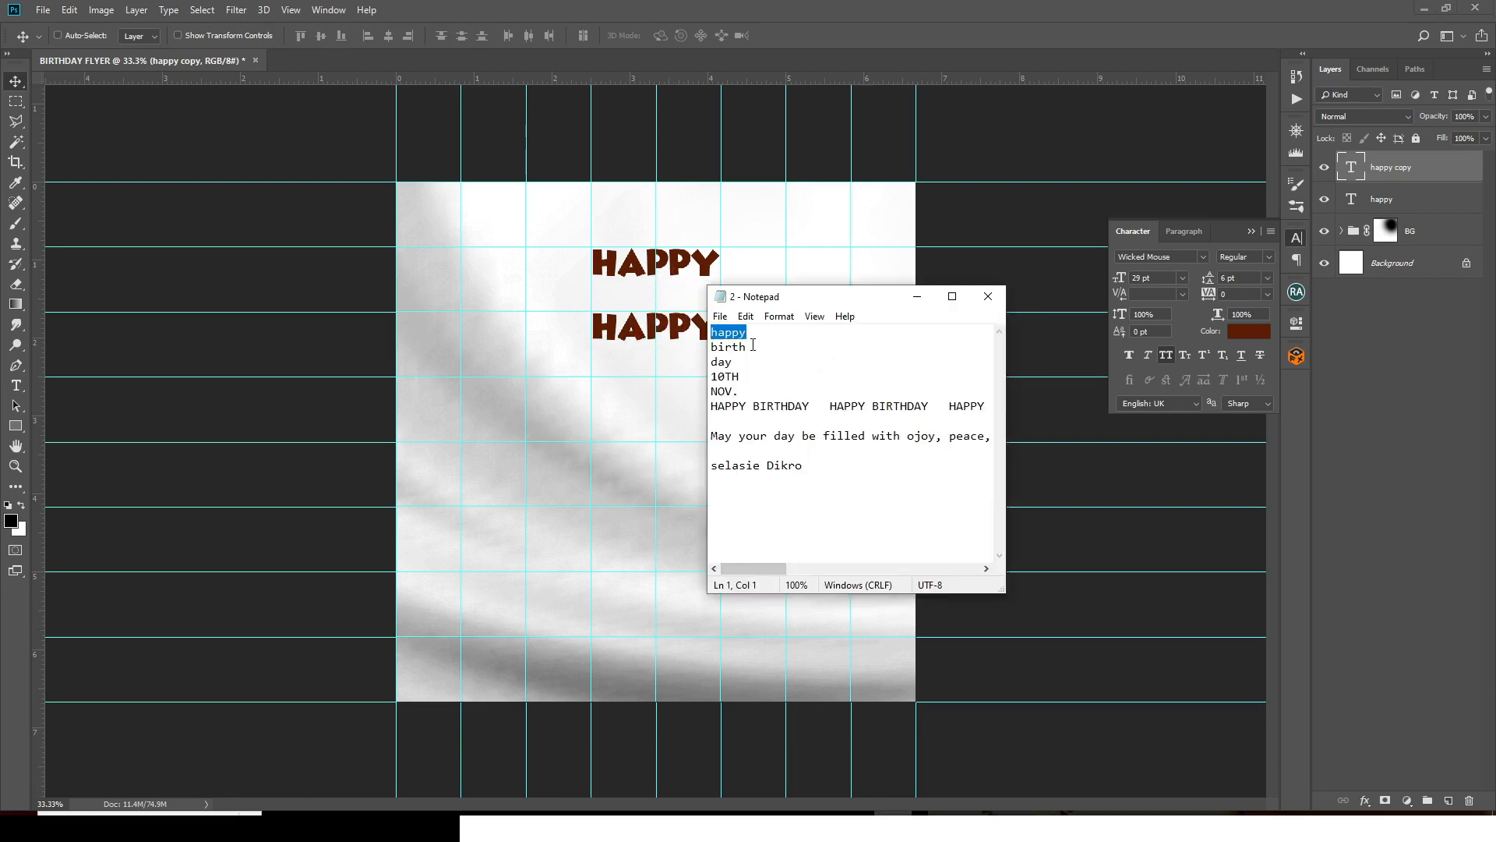
{"action": "left_click", "coordinate": [823, 9]}
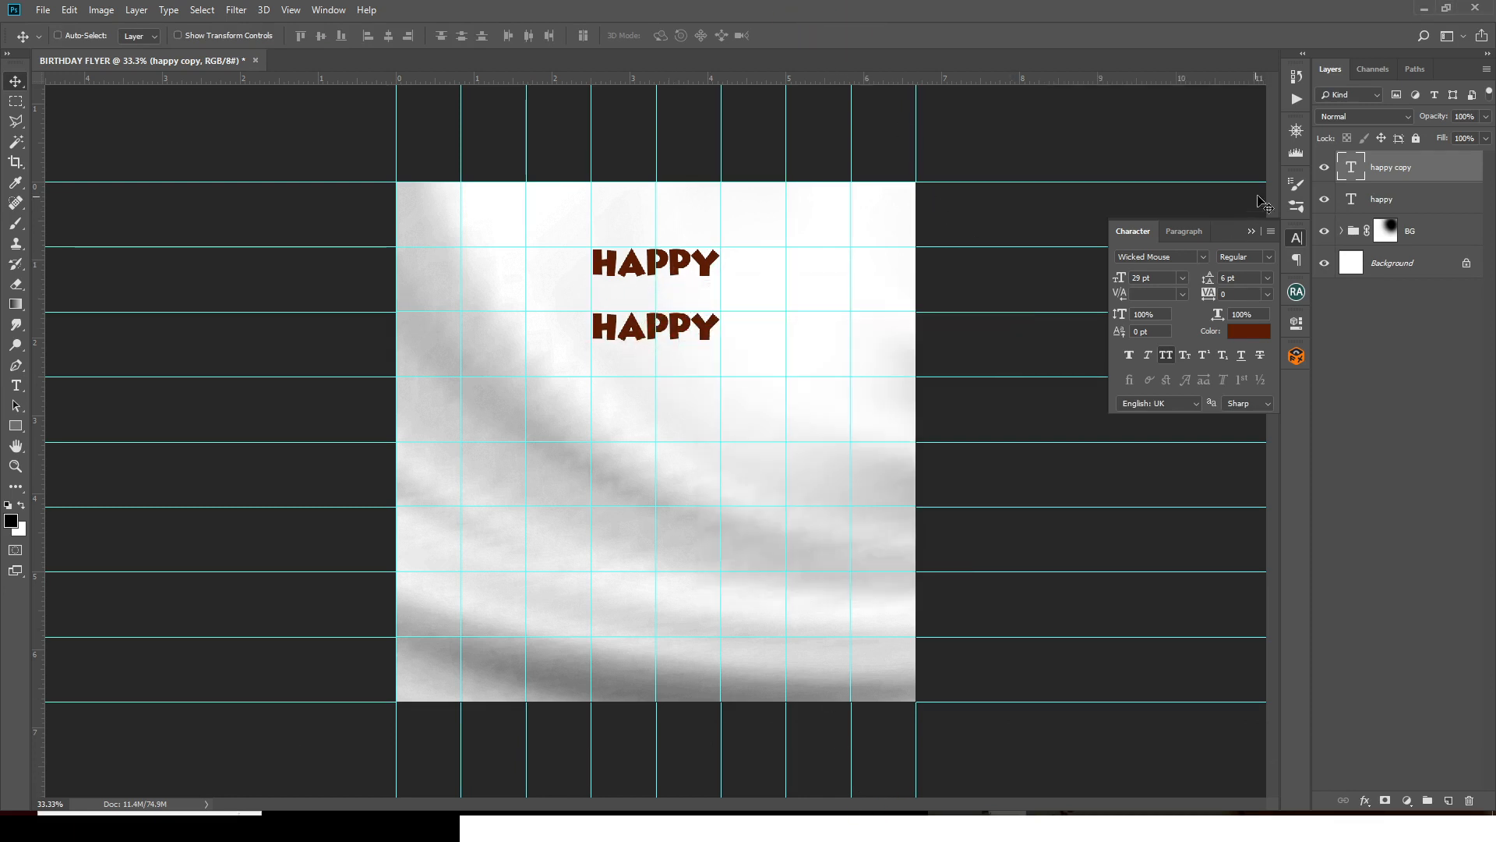
{"action": "double_click", "coordinate": [1351, 166]}
{"action": "type", "text": "BIRTH"}
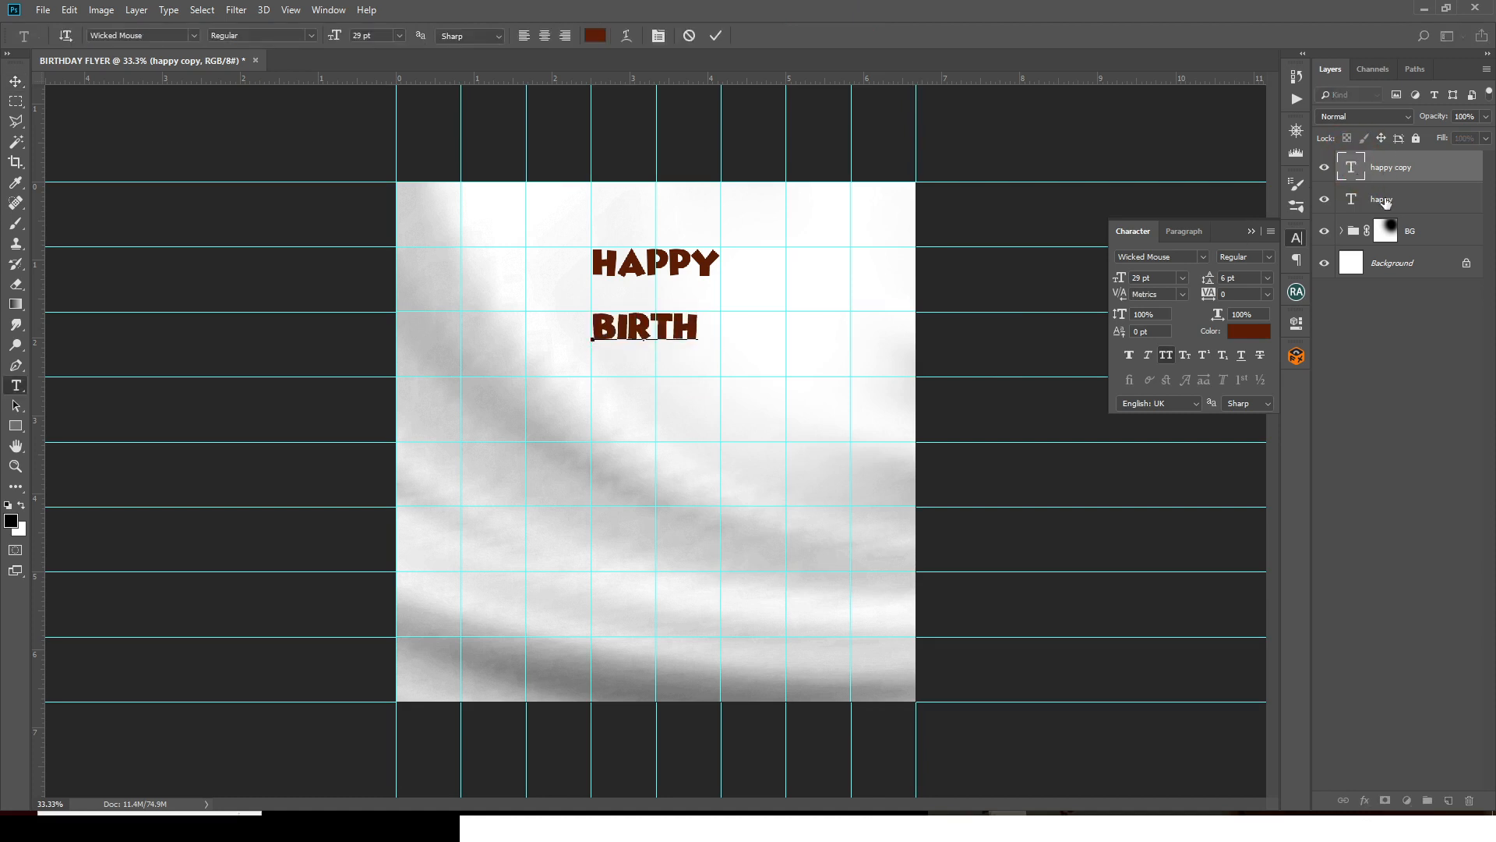
{"action": "left_click", "coordinate": [1390, 181]}
{"action": "key", "text": "ctrl+t"}
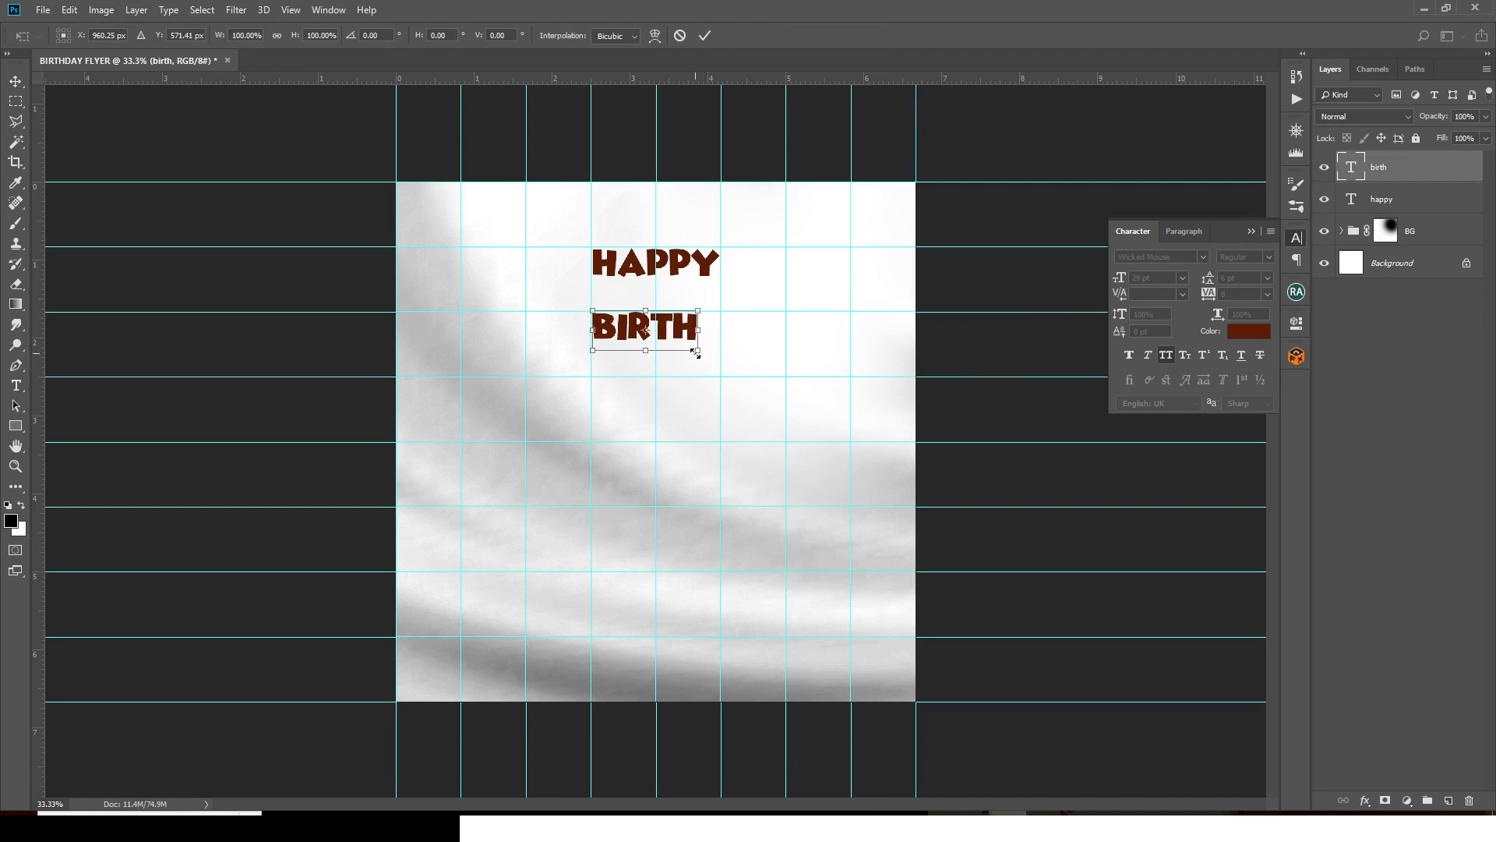
{"action": "left_click_drag", "start_coordinate": [698, 350], "coordinate": [833, 399]}
{"action": "key", "text": "Return"}
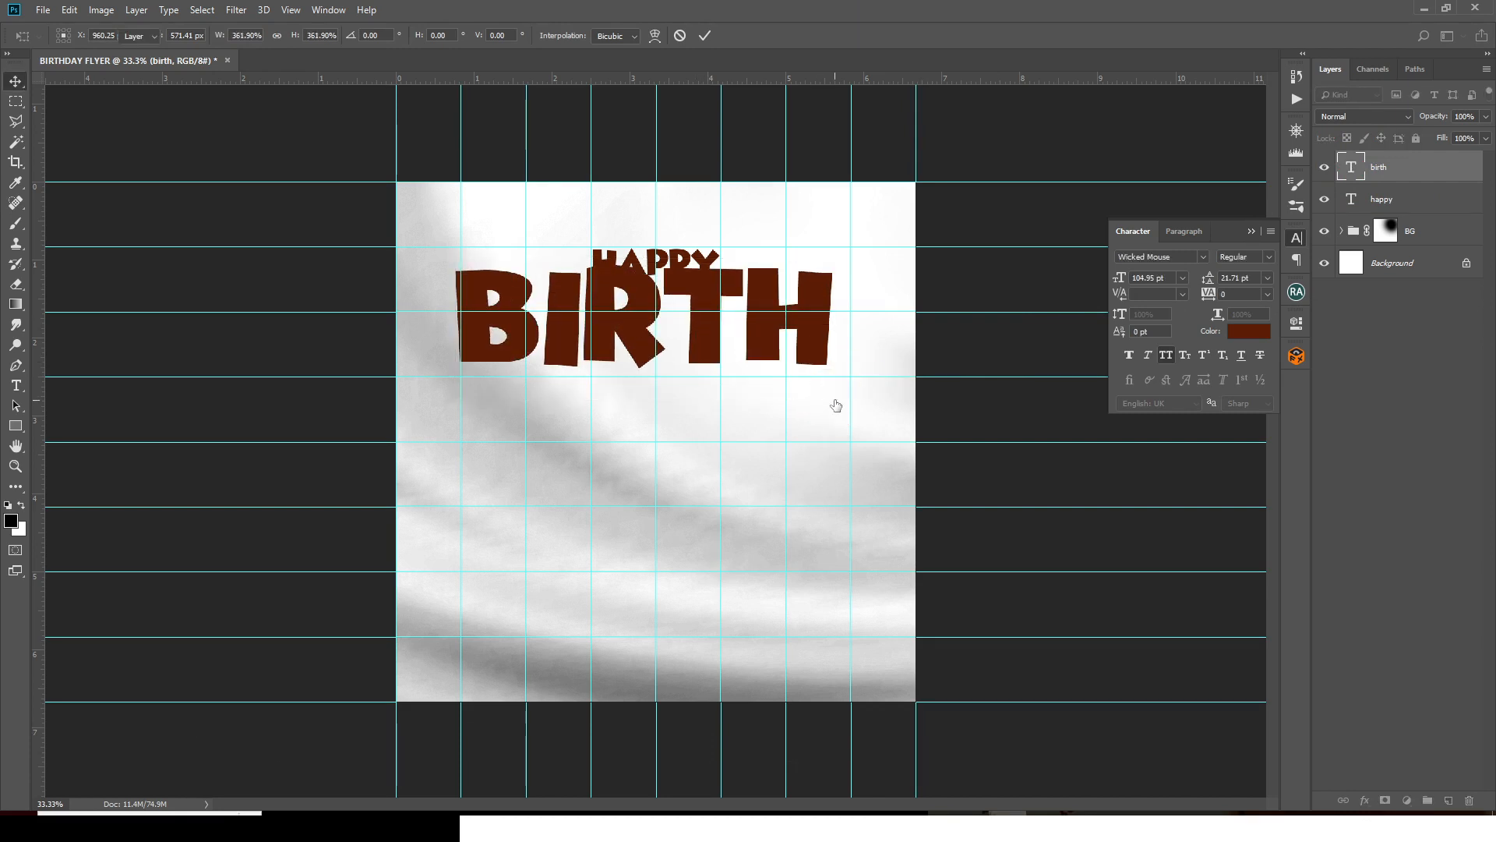
{"action": "key", "text": "shift+Down"}
{"action": "key", "text": "shift+Down"}
{"action": "key", "text": "shift+Down"}
{"action": "key", "text": "shift+Down"}
{"action": "key", "text": "shift+Down"}
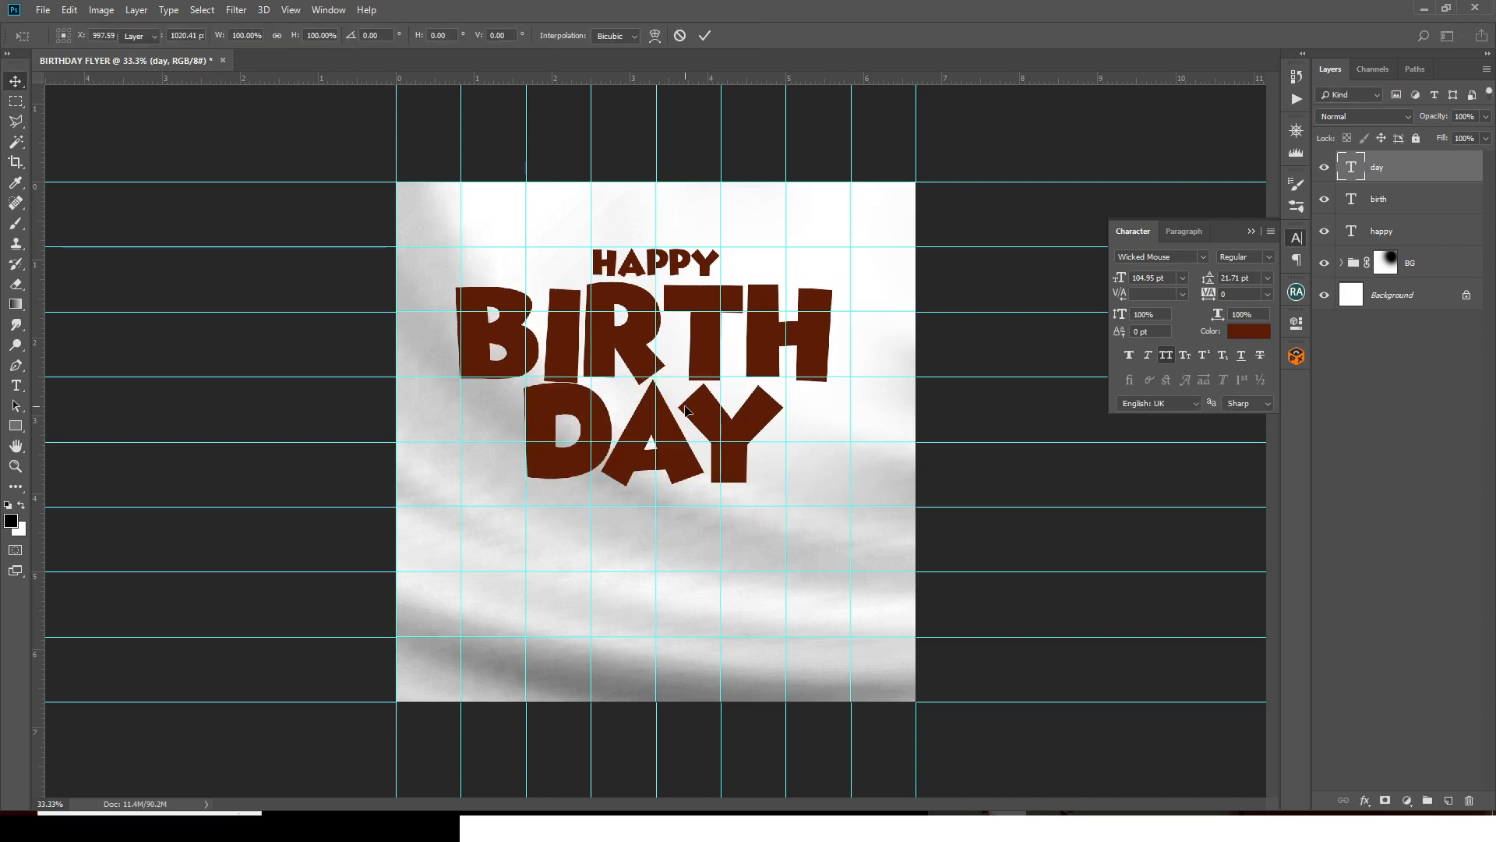
- Select the BIRTH text layer and duplicate it
{"action": "left_click", "coordinate": [1391, 206]}
{"action": "key", "text": "ctrl+t"}
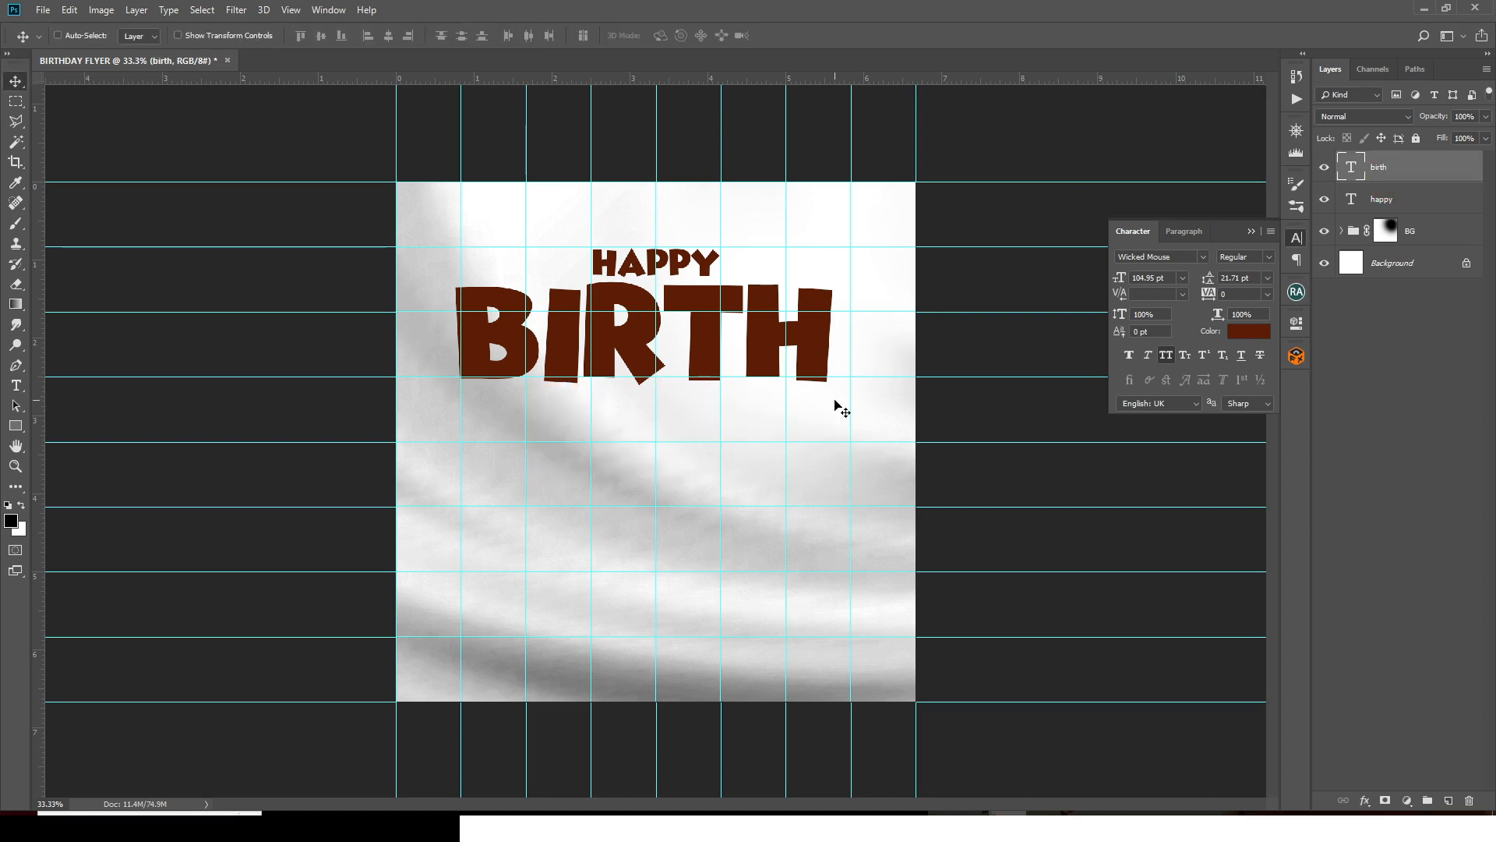
{"action": "key", "text": "ctrl+j"}
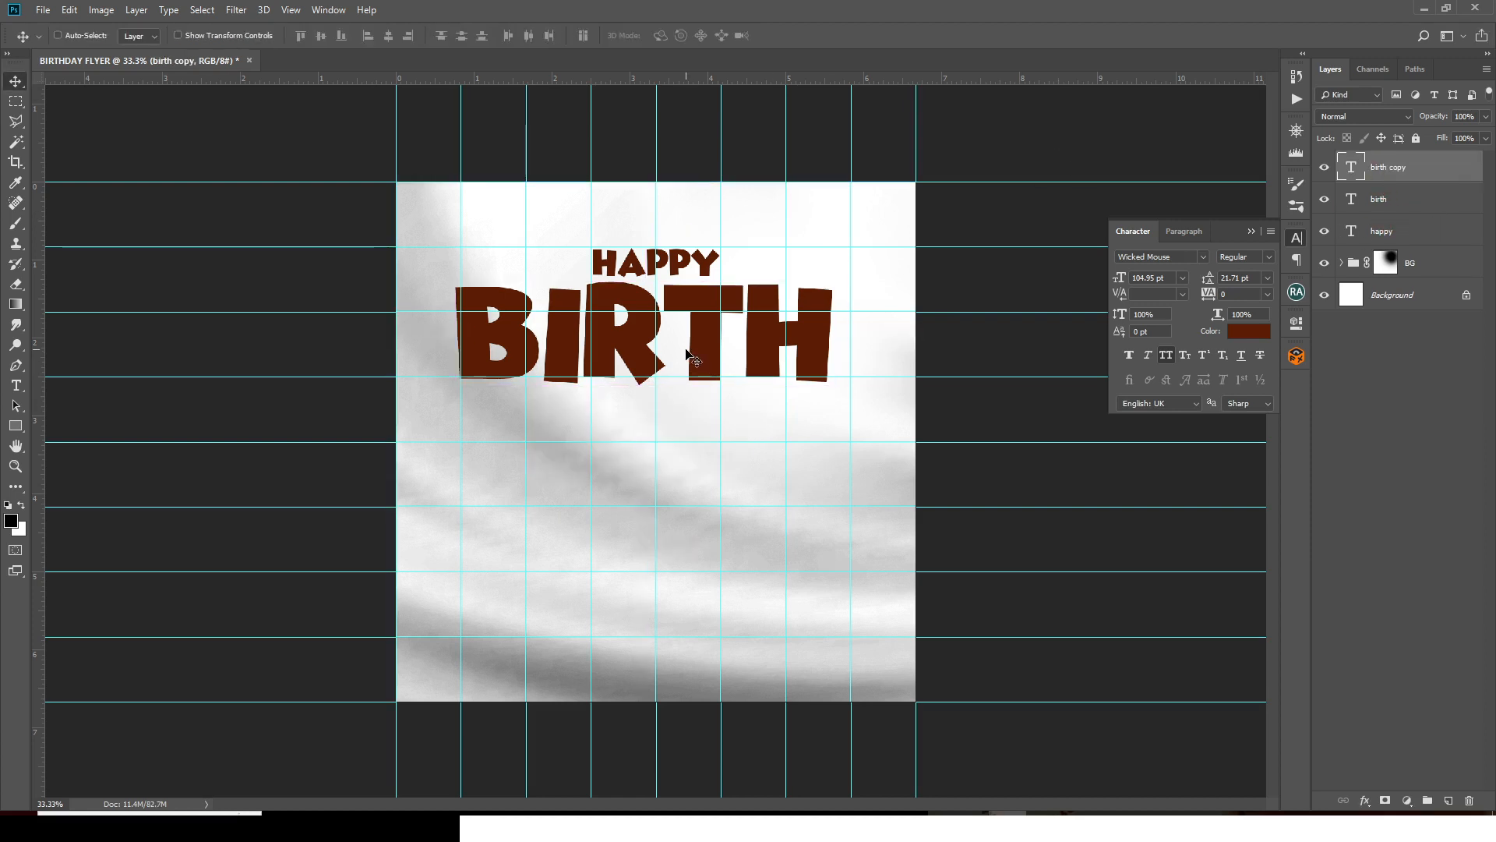
- Move the BIRTH copy below BIRTH and replace its text with DAY pasted from Notepad
{"action": "left_click_drag", "start_coordinate": [687, 362], "coordinate": [688, 461]}
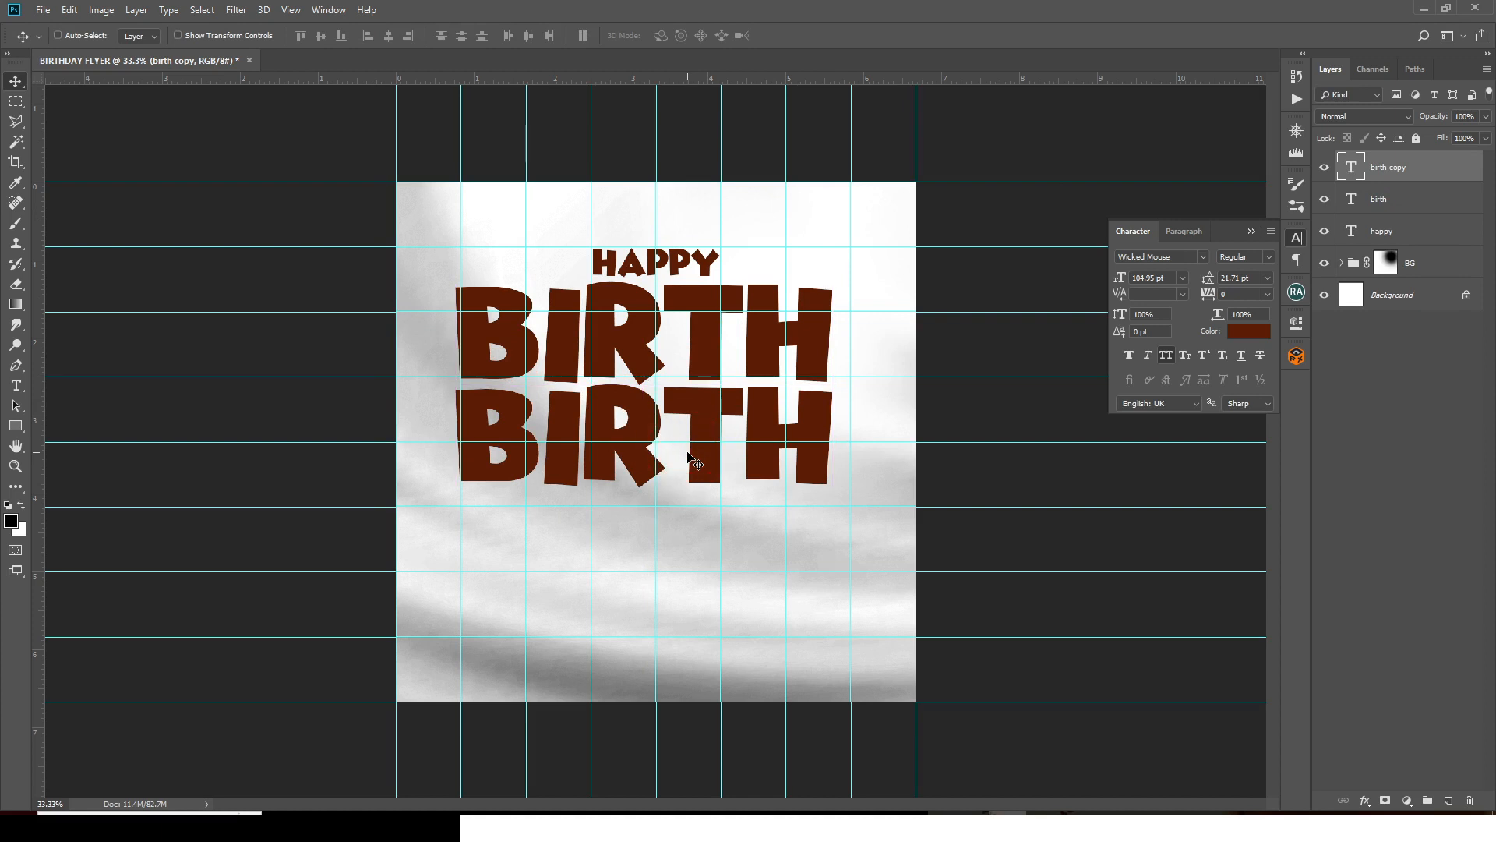
{"action": "key", "text": "Up"}
{"action": "key", "text": "Up"}
{"action": "key", "text": "Up"}
{"action": "key", "text": "Up"}
{"action": "key", "text": "Up"}
{"action": "key", "text": "Up"}
{"action": "key", "text": "Up"}
{"action": "key", "text": "Up"}
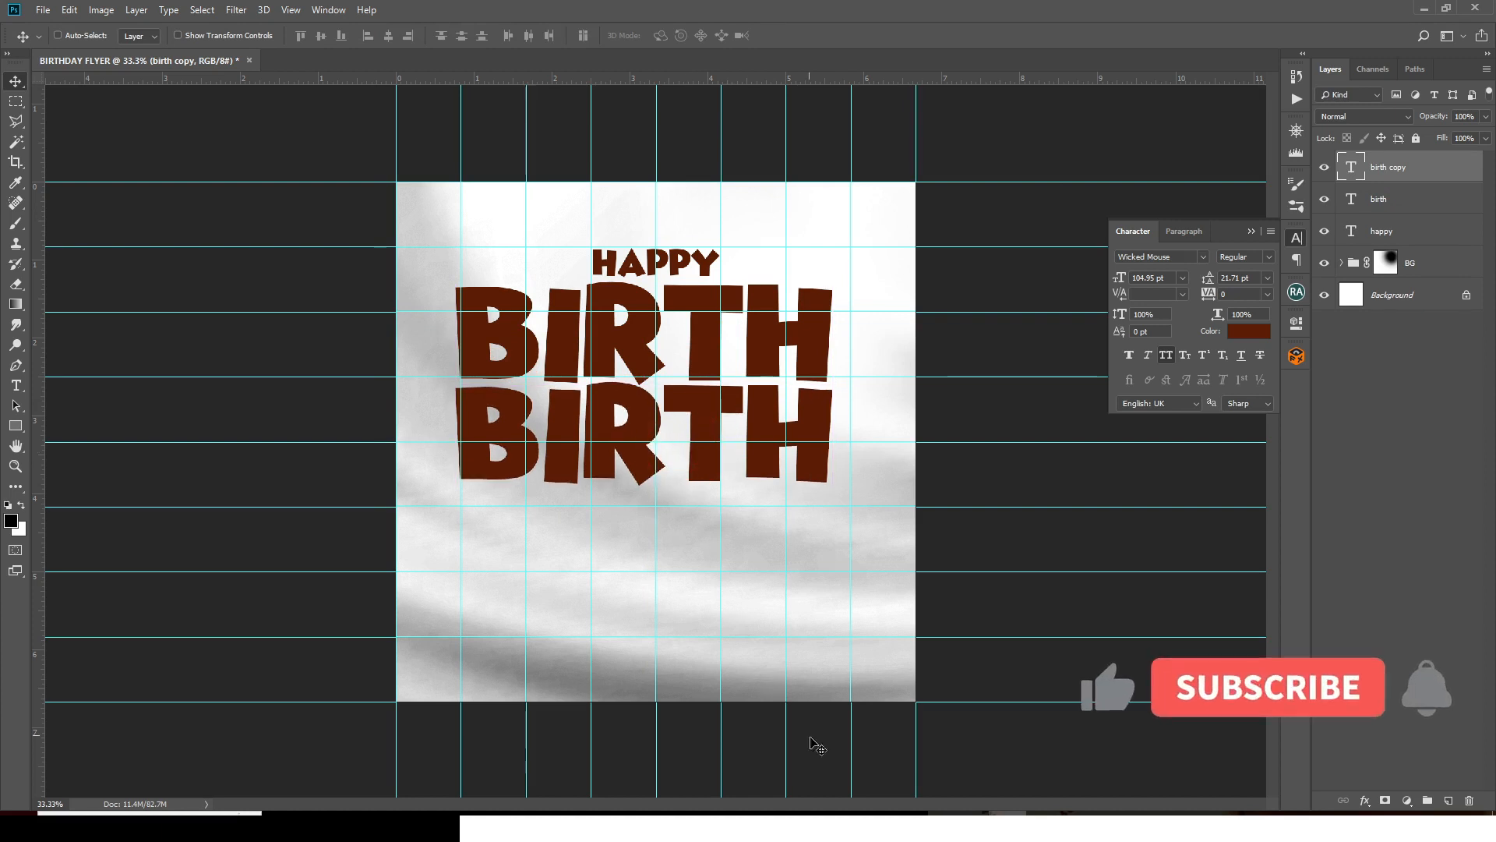
{"action": "left_click", "coordinate": [893, 813]}
{"action": "left_click_drag", "start_coordinate": [746, 362], "coordinate": [681, 367]}
{"action": "key", "text": "ctrl+c"}
{"action": "left_click", "coordinate": [1017, 10]}
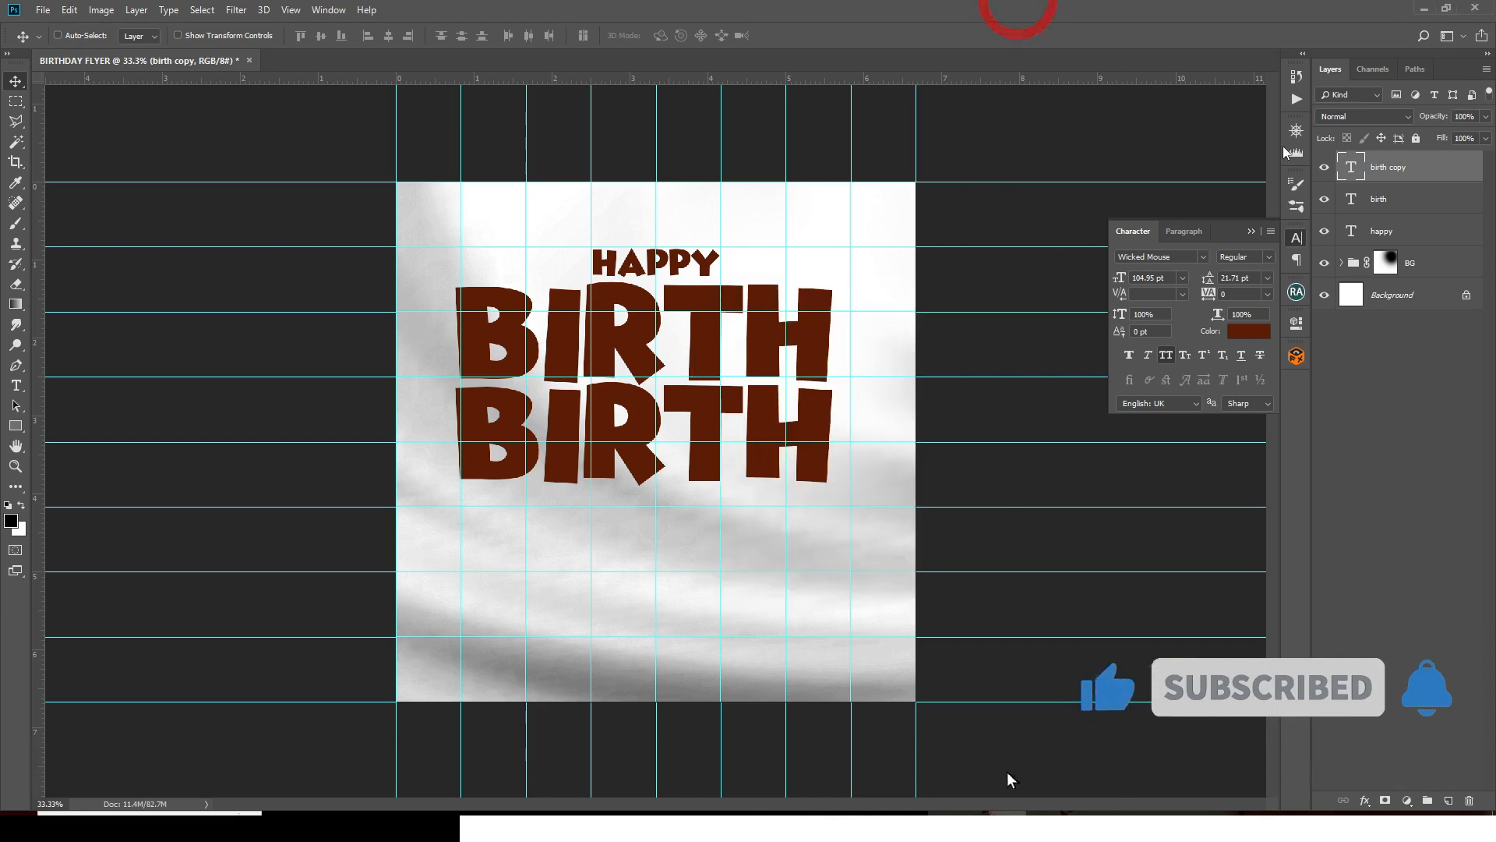
{"action": "double_click", "coordinate": [1352, 167]}
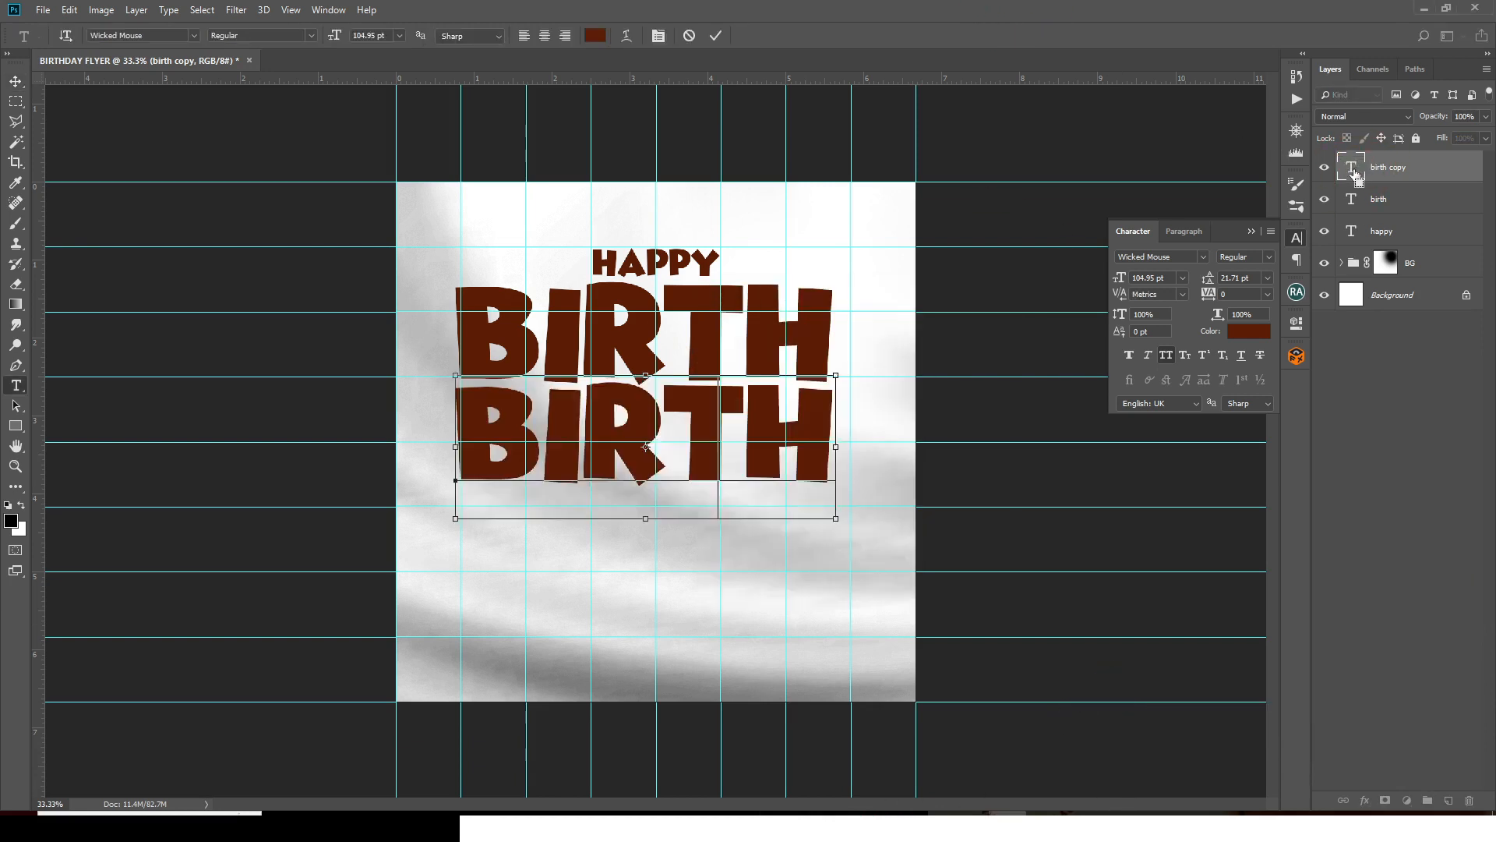
{"action": "key", "text": "ctrl+v"}
{"action": "left_click", "coordinate": [1352, 167]}
- Realign the DAY, BIRTH and HAPPY lines, then hide the guides
{"action": "key", "text": "ctrl+t"}
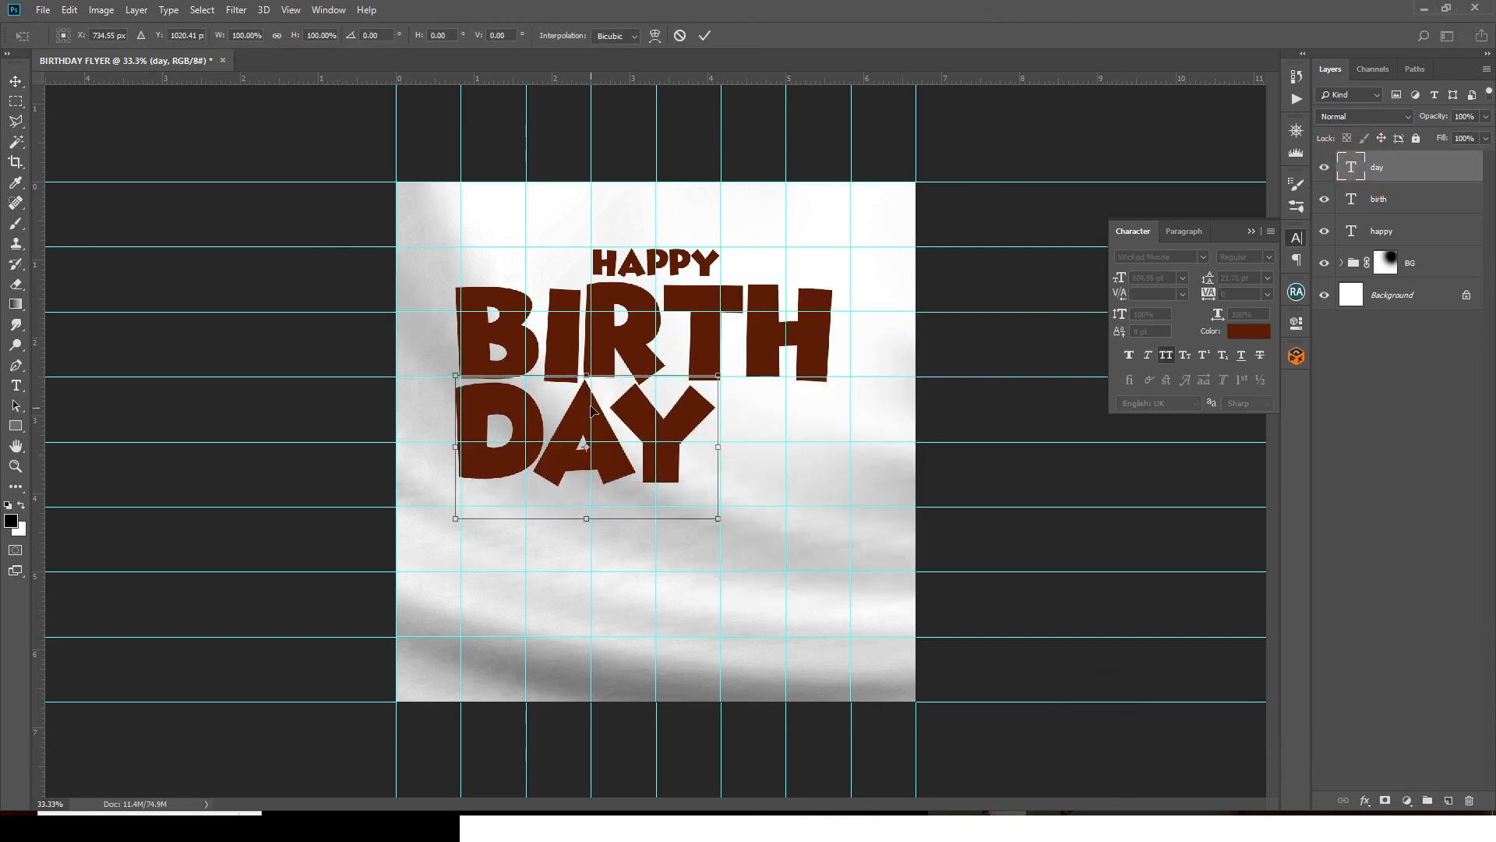
{"action": "left_click_drag", "start_coordinate": [647, 406], "coordinate": [685, 409]}
{"action": "left_click", "coordinate": [1334, 199]}
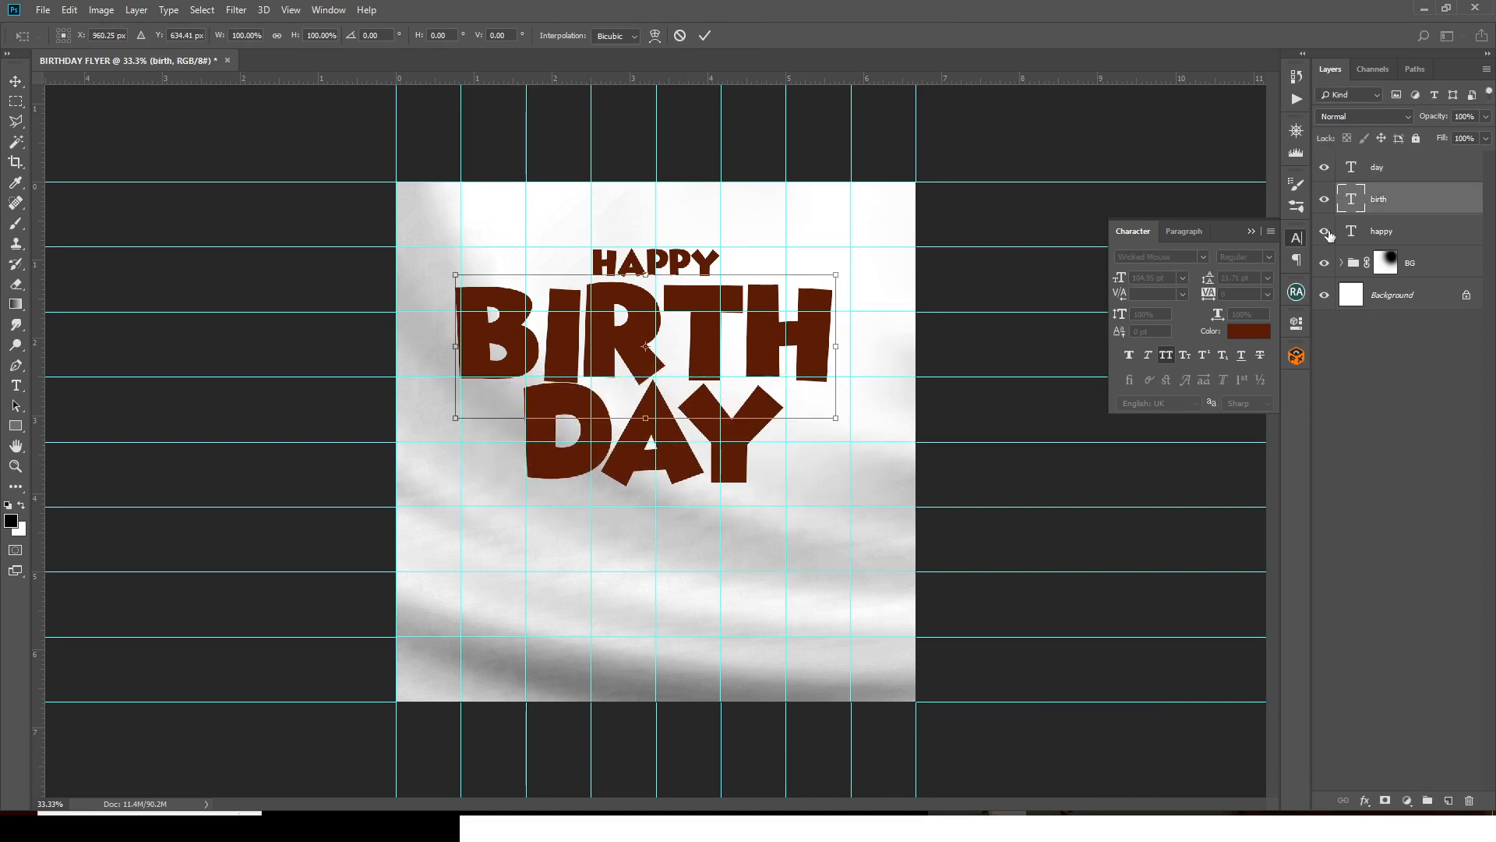
{"action": "key", "text": "shift+Right"}
{"action": "key", "text": "shift+Right"}
{"action": "key", "text": "shift+Right"}
{"action": "key", "text": "shift+Right"}
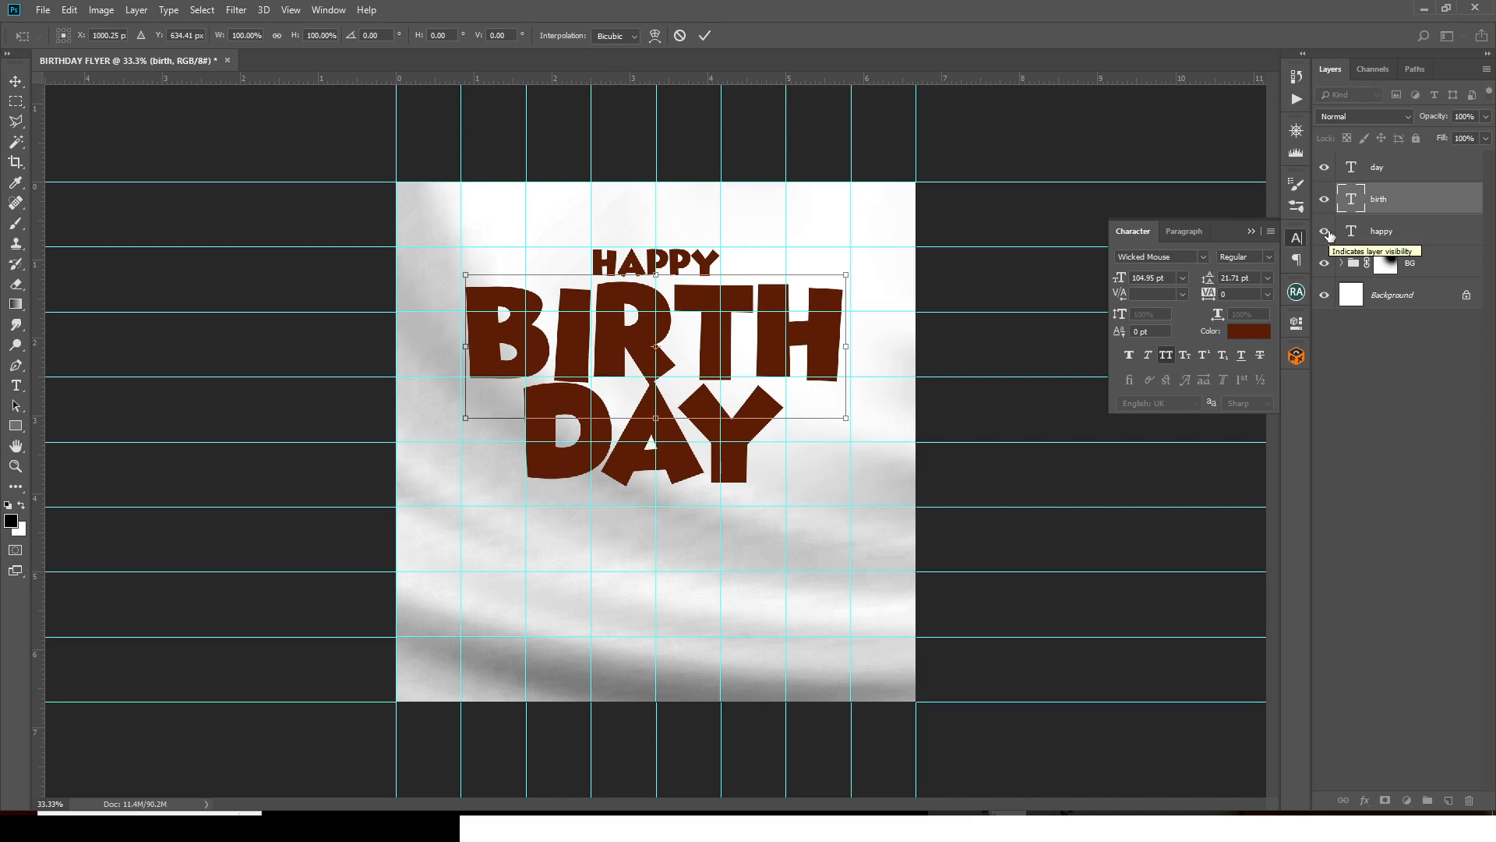
{"action": "key", "text": "Return"}
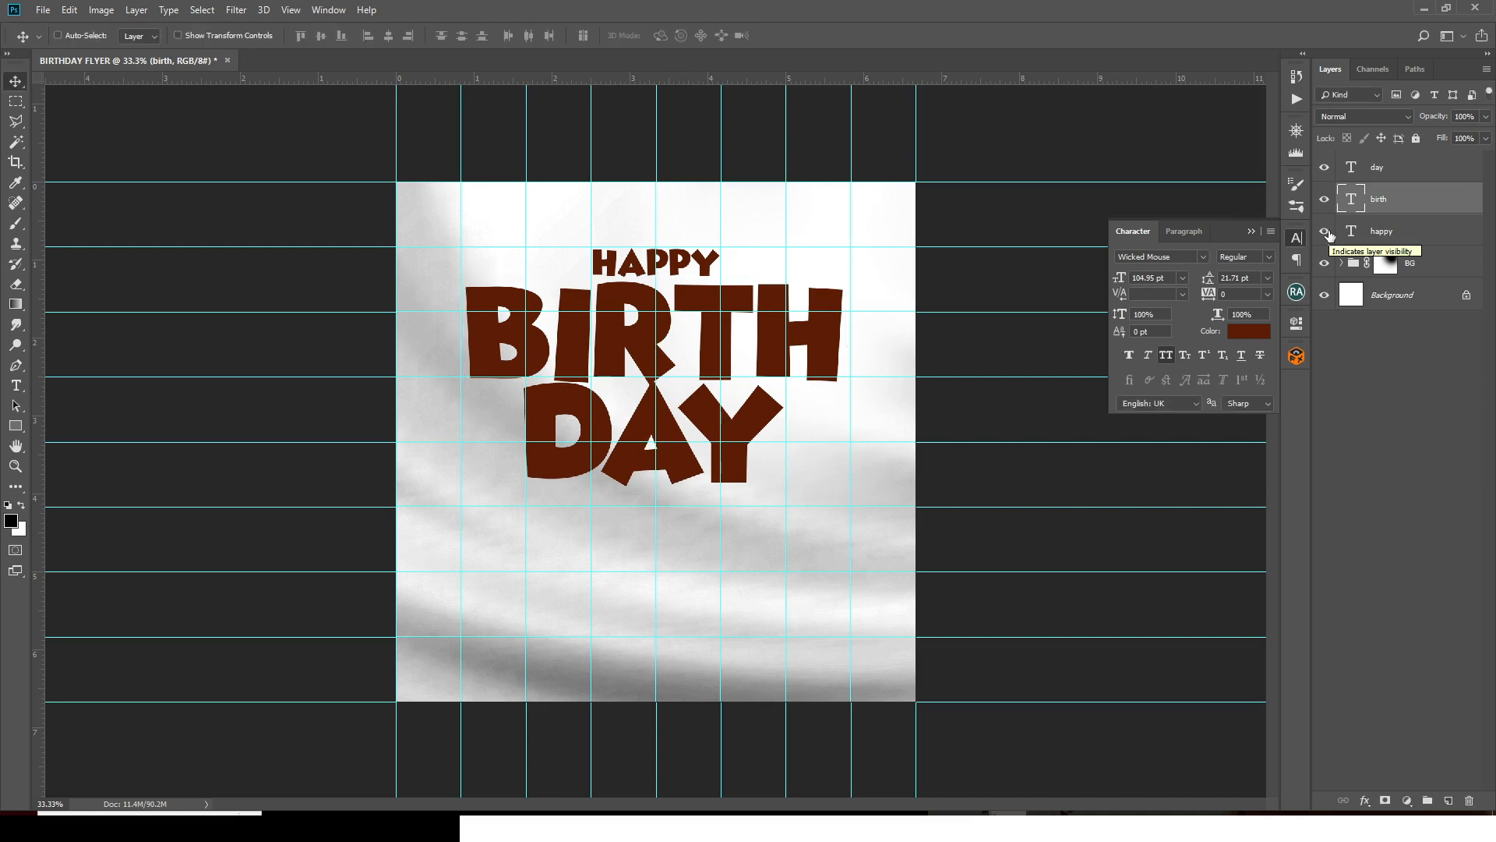
{"action": "left_click", "coordinate": [1382, 237]}
{"action": "key", "text": "ctrl+t"}
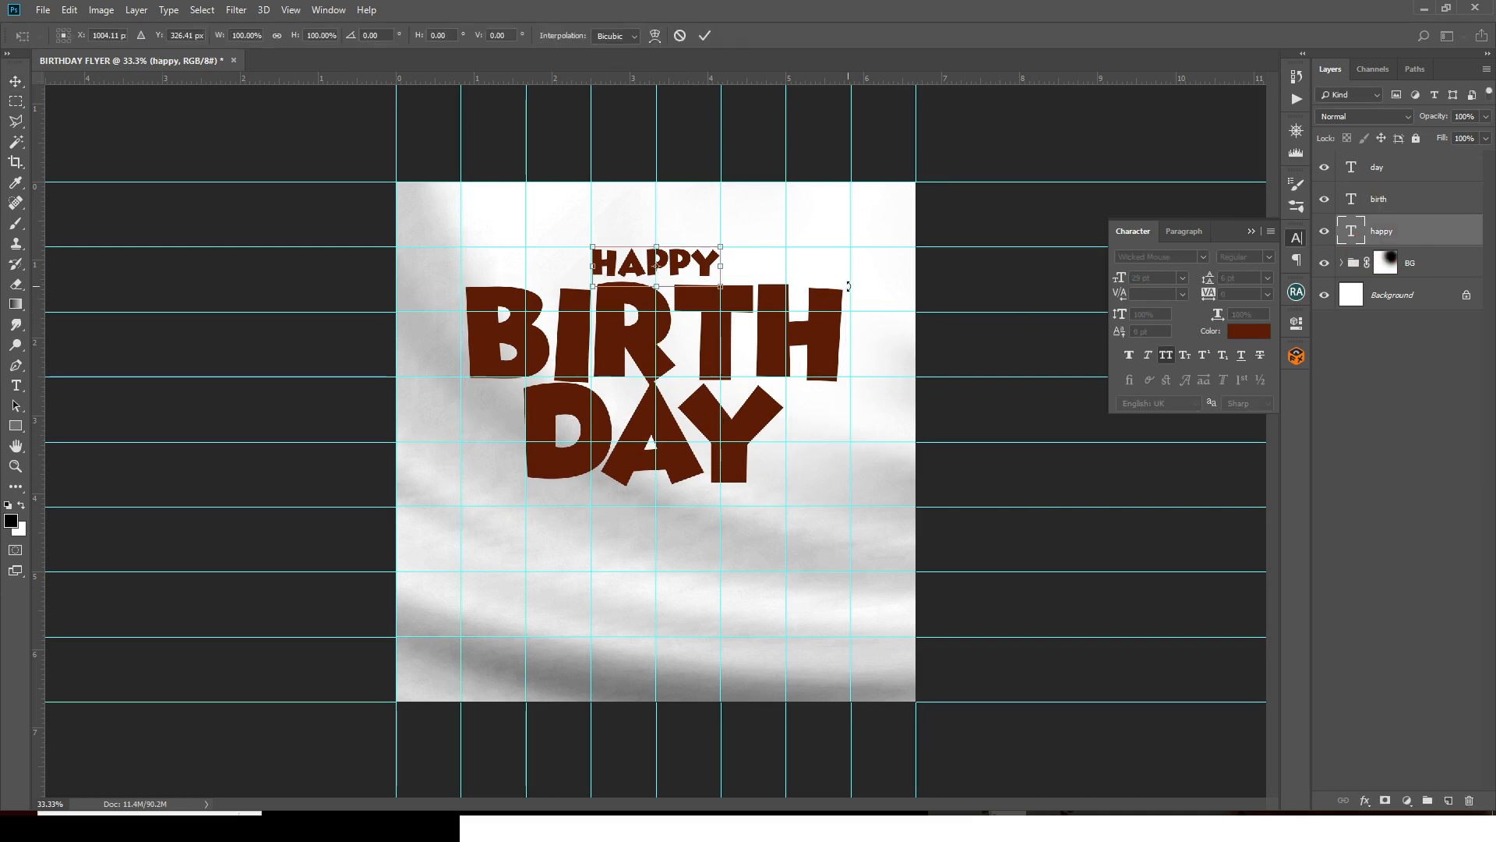
{"action": "key", "text": "Return"}
{"action": "key", "text": "ctrl+semicolon"}
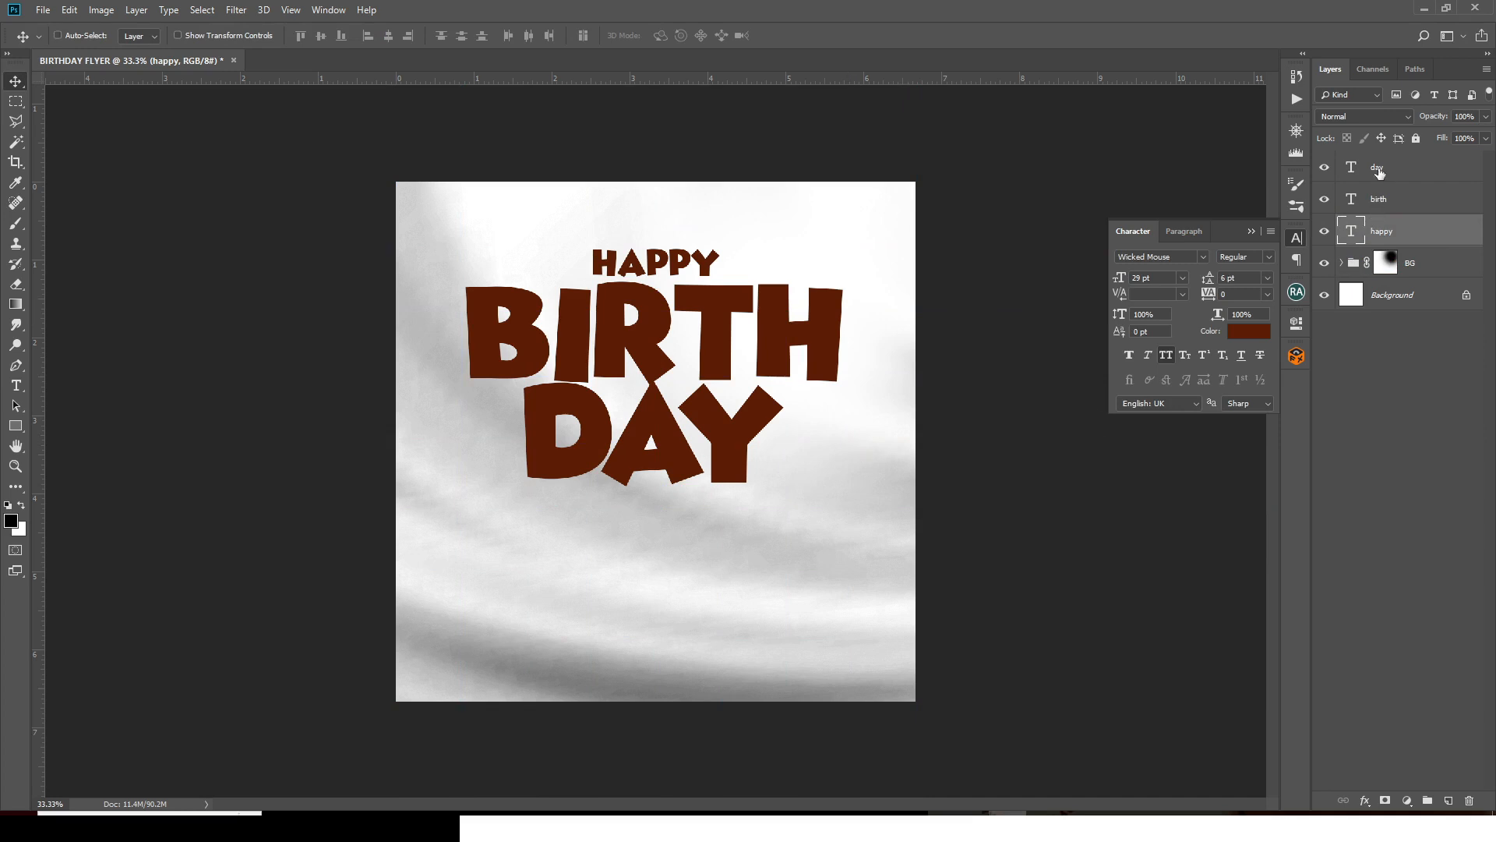
- Group the day, birth and happy text layers into a group named 'HAPPY BDAY'
{"action": "left_click", "coordinate": [1378, 172]}
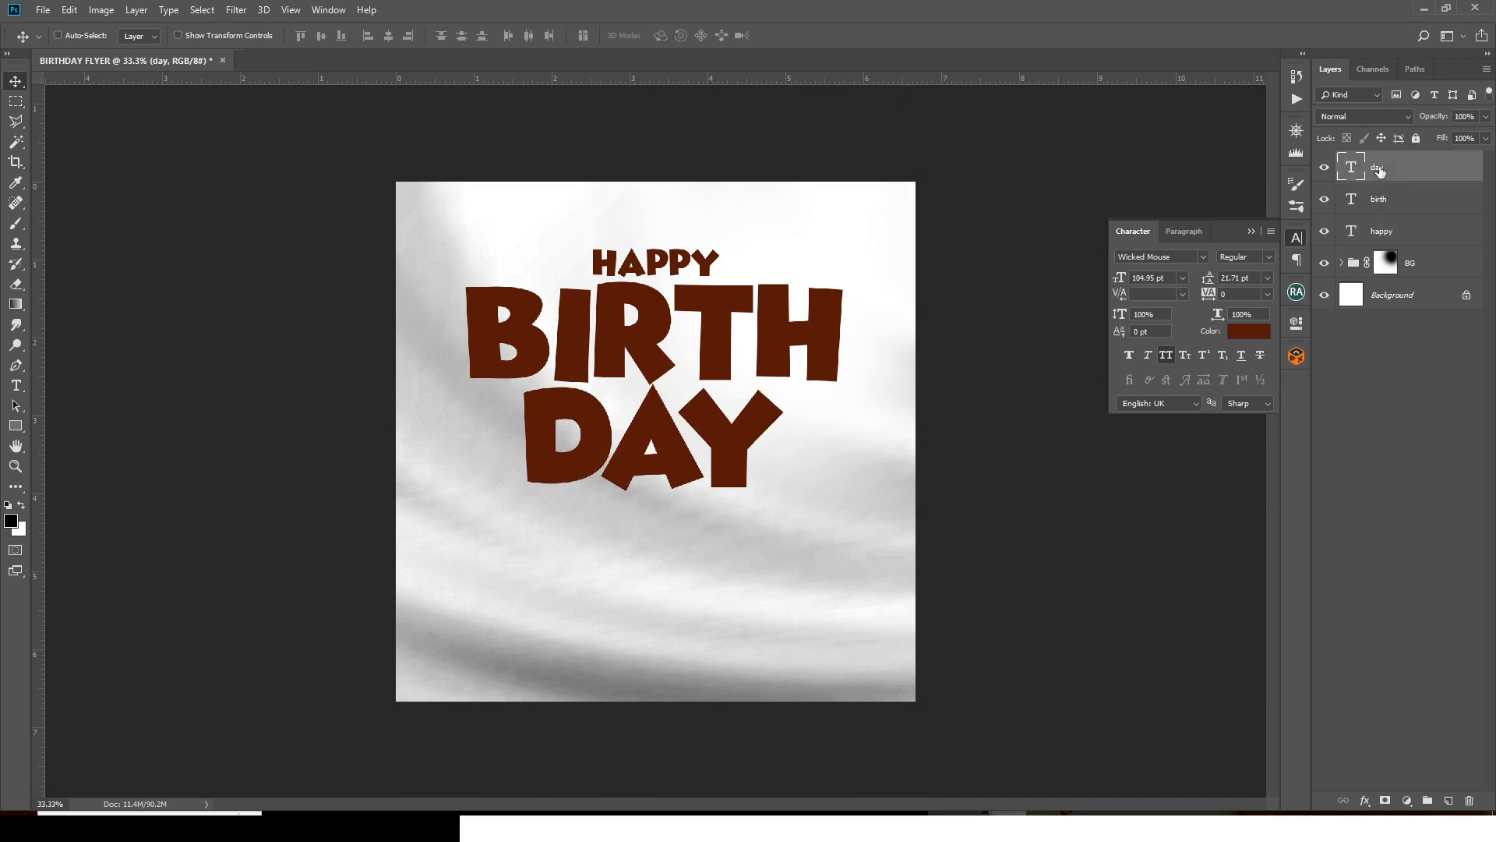
{"action": "left_click", "coordinate": [1397, 238]}
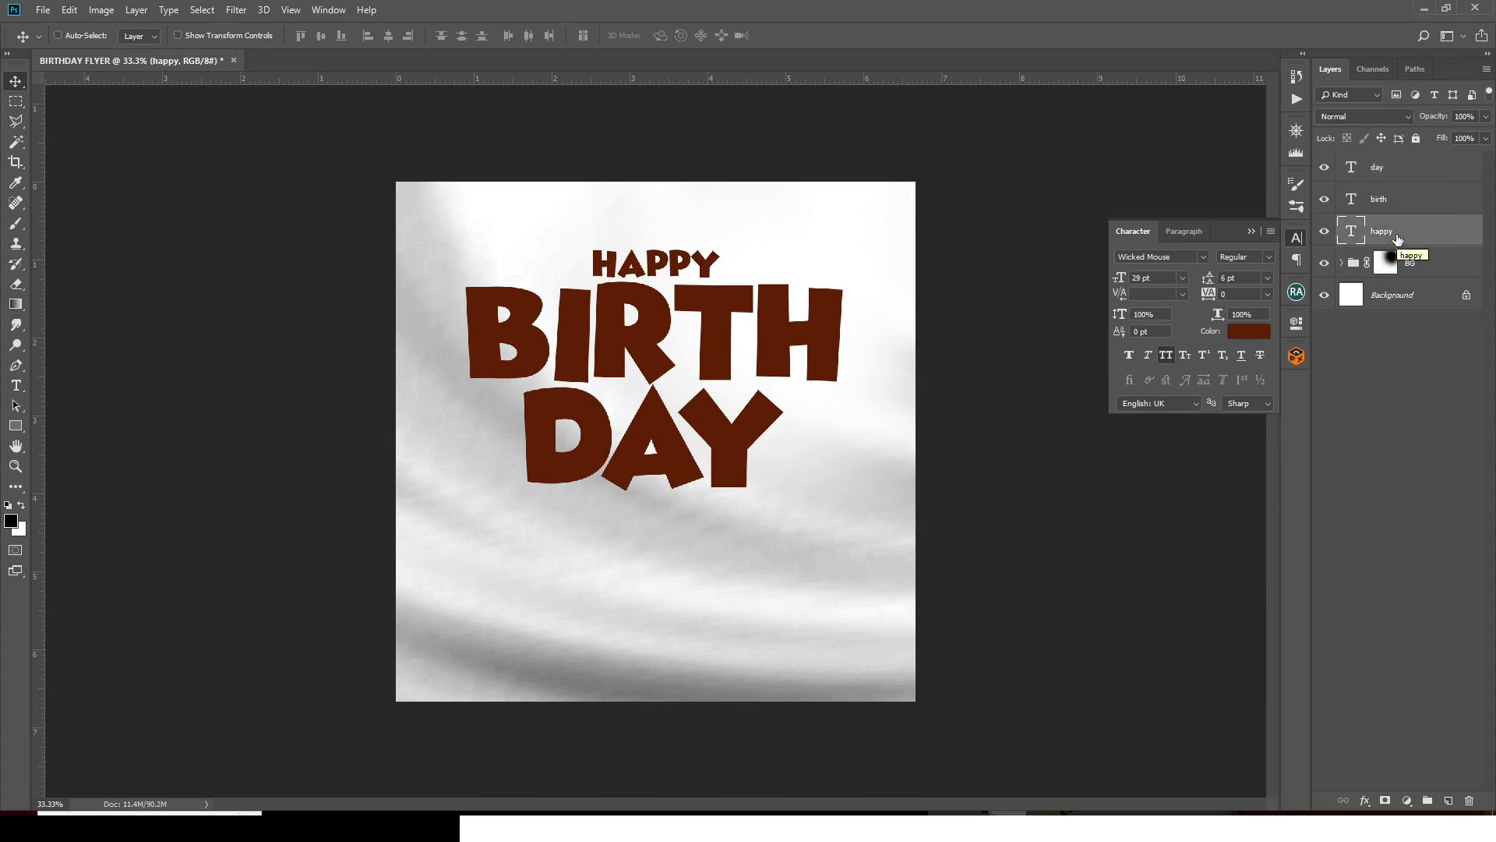
{"action": "left_click", "coordinate": [1386, 159], "text": "shift"}
{"action": "key", "text": "ctrl+g"}
{"action": "double_click", "coordinate": [1382, 160]}
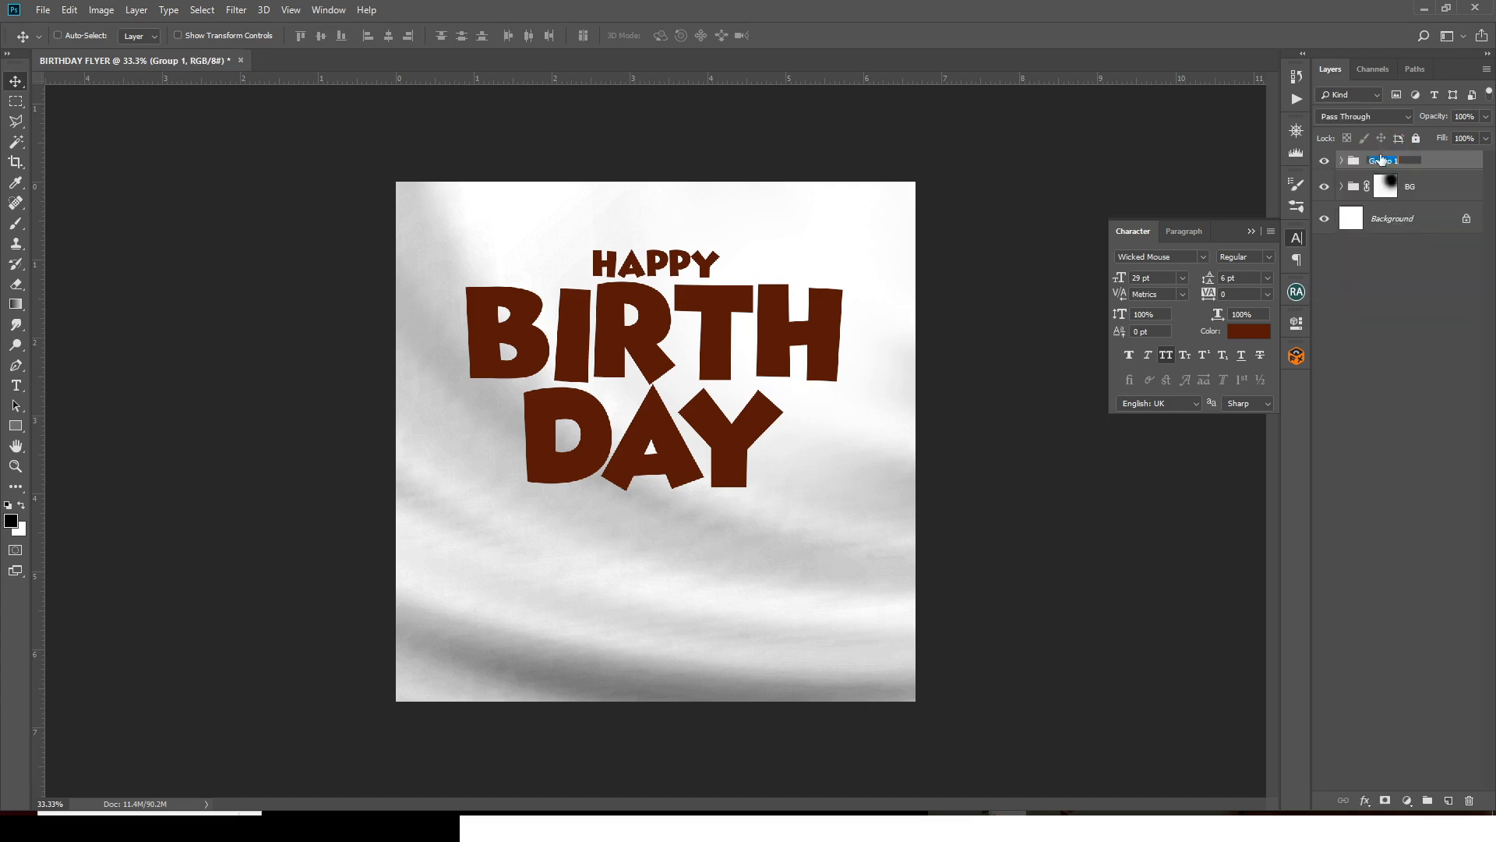
{"action": "type", "text": "HAPPY BDAY"}
{"action": "key", "text": "Return"}
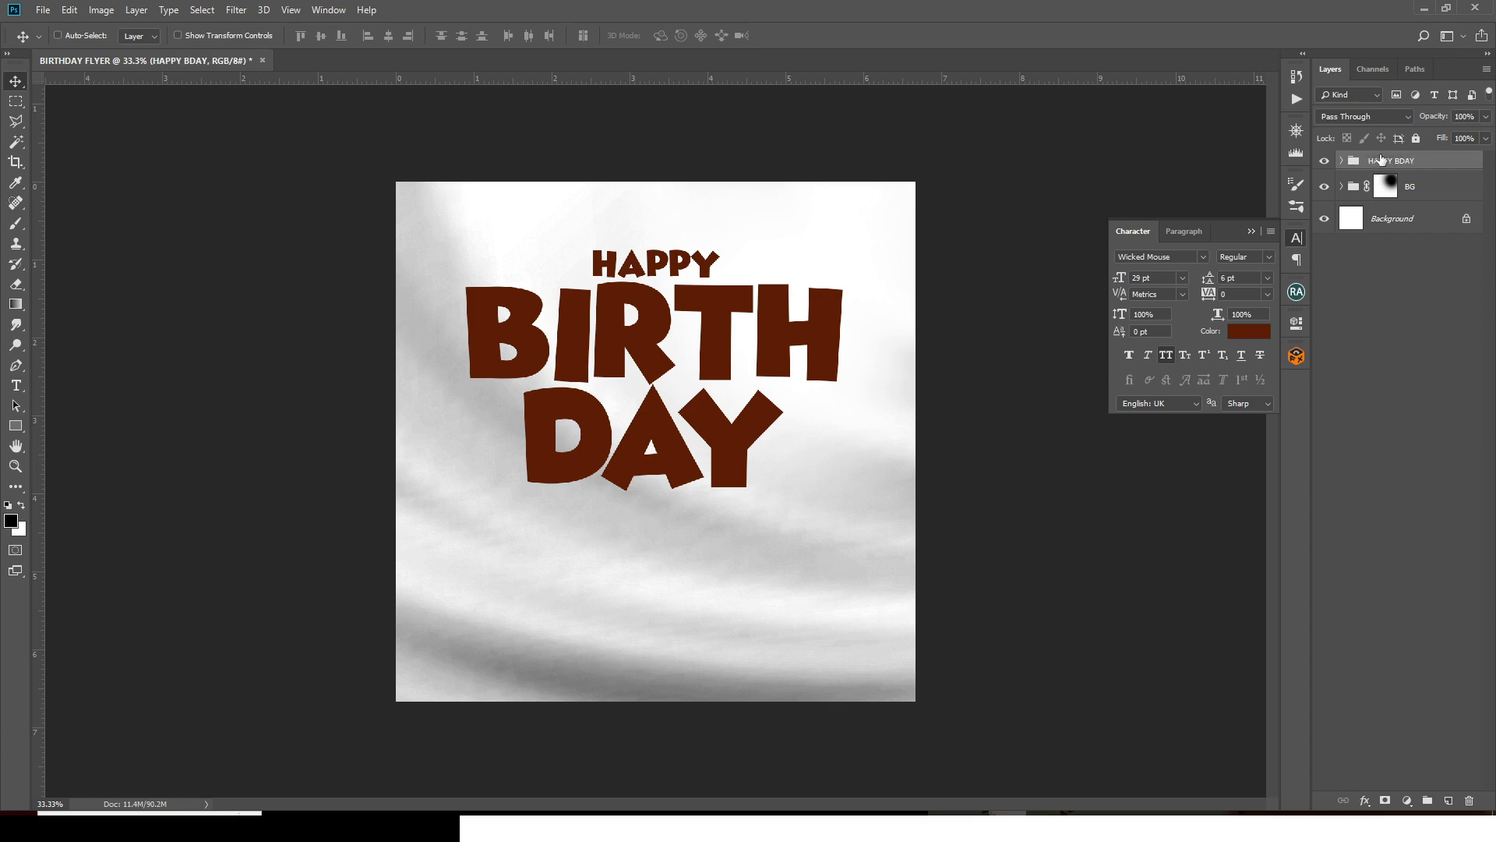
- Expand the HAPPY BDAY group and select the birth text layer
{"action": "left_click", "coordinate": [1341, 161]}
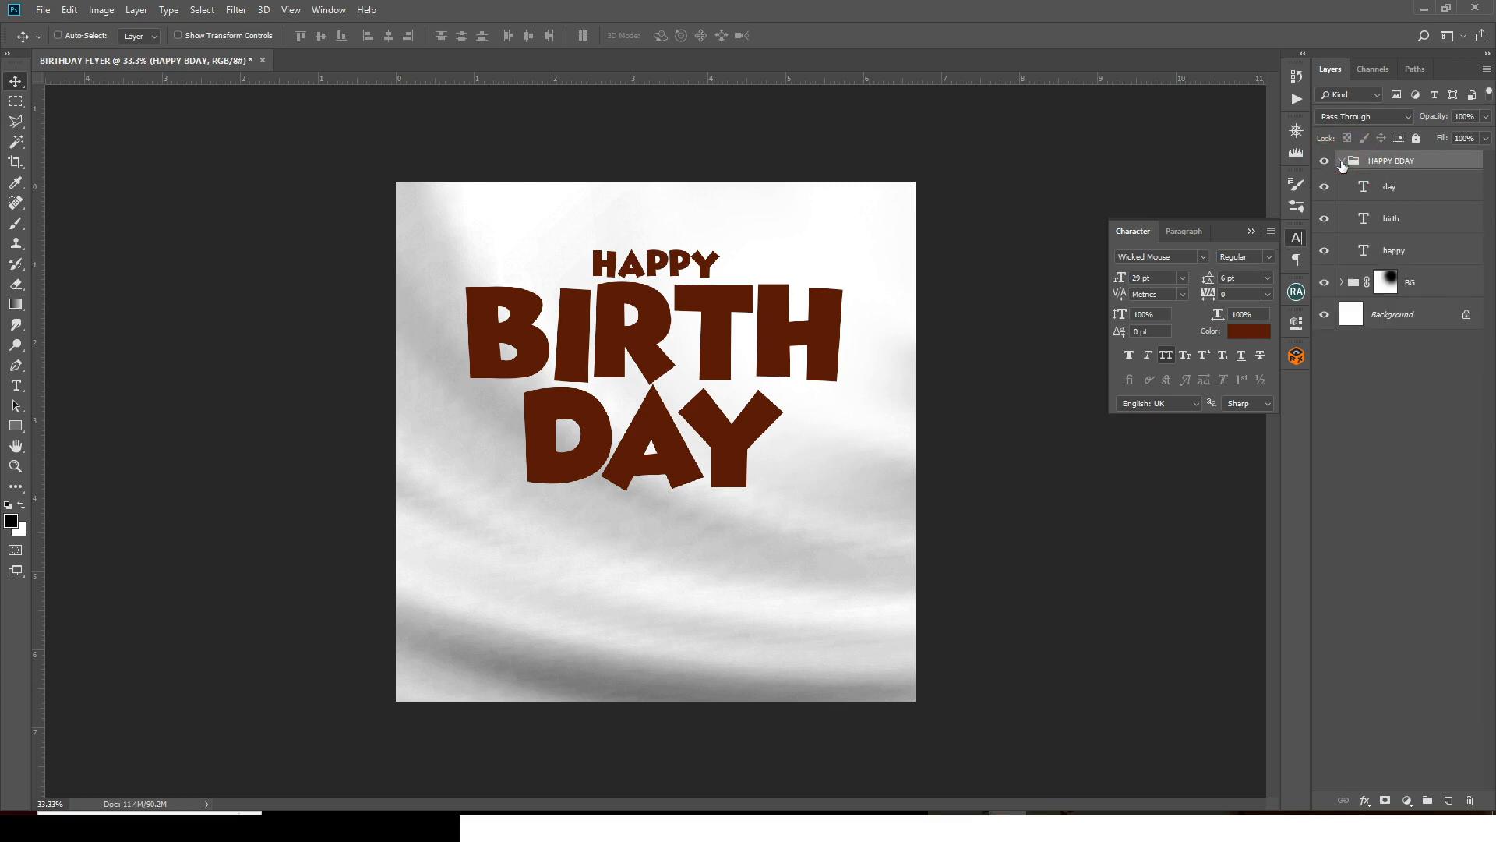
{"action": "left_click", "coordinate": [1380, 257]}
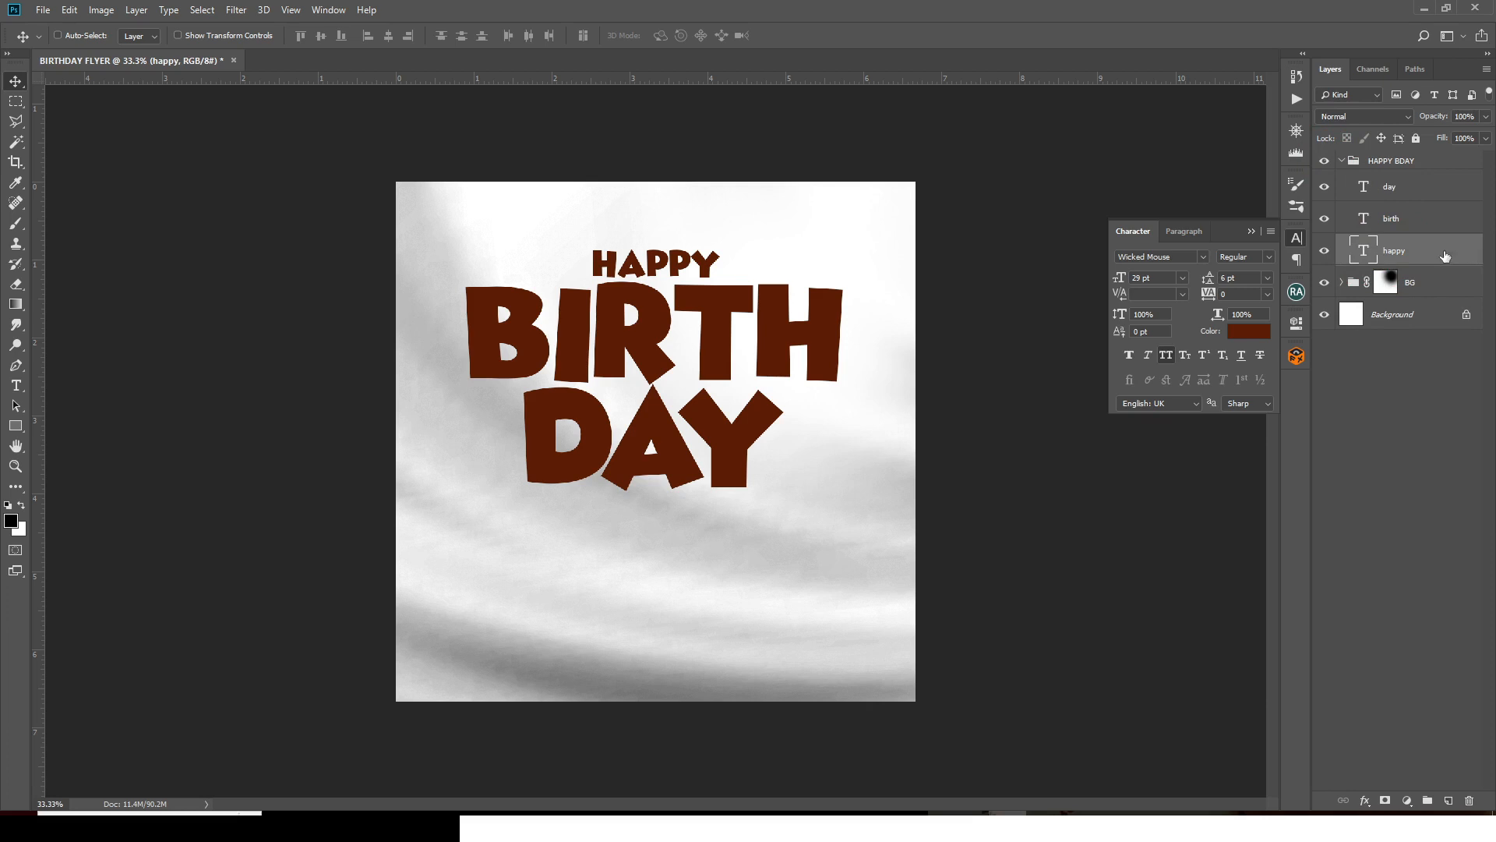
{"action": "left_click", "coordinate": [1465, 220]}
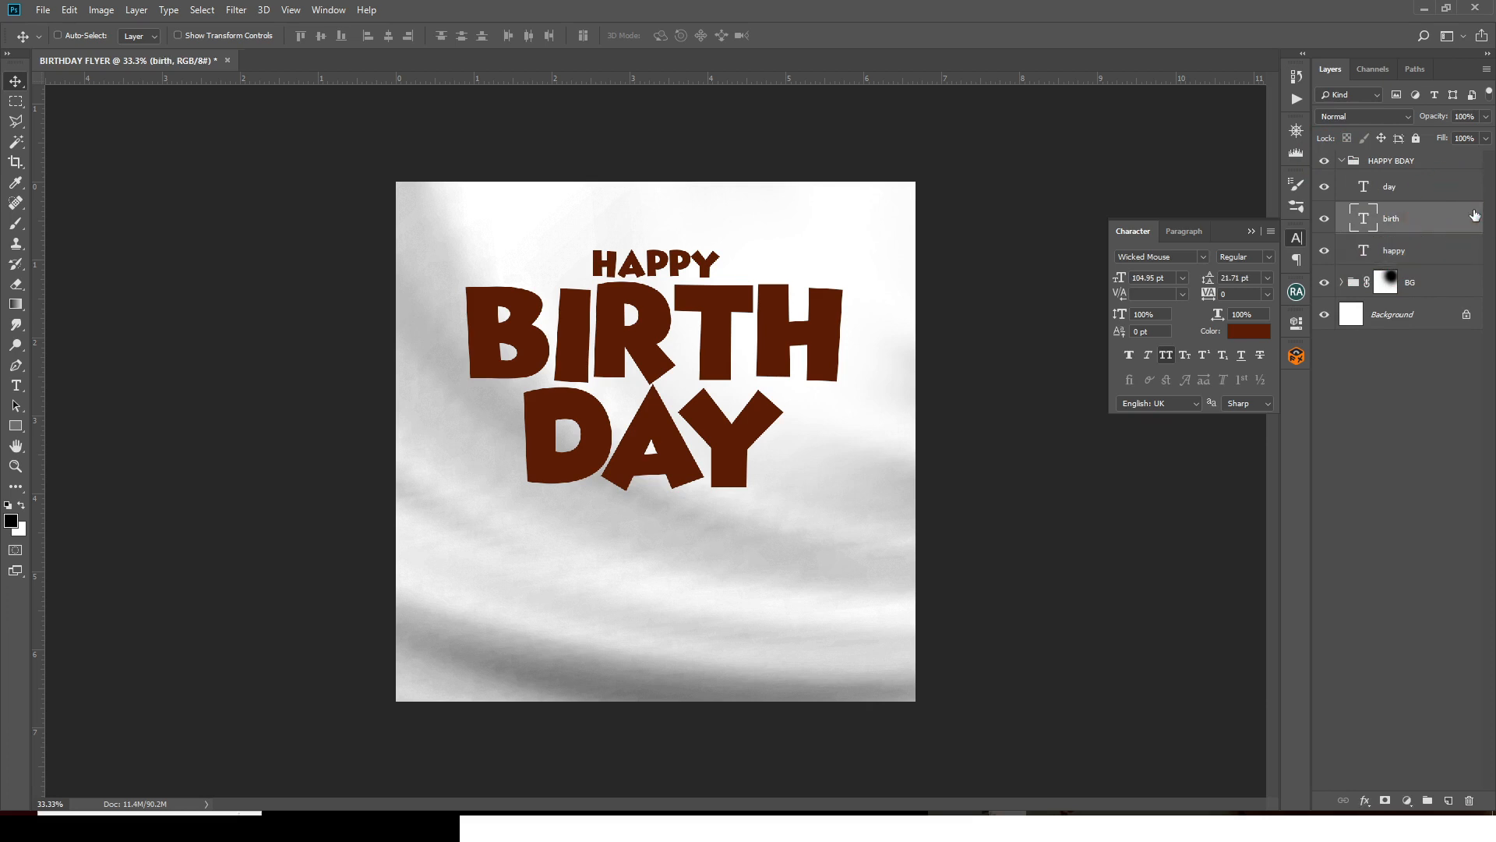
- Add a Gradient Overlay to BIRTH and set its left stop to brown 822b0c at 9%
{"action": "double_click", "coordinate": [1474, 215]}
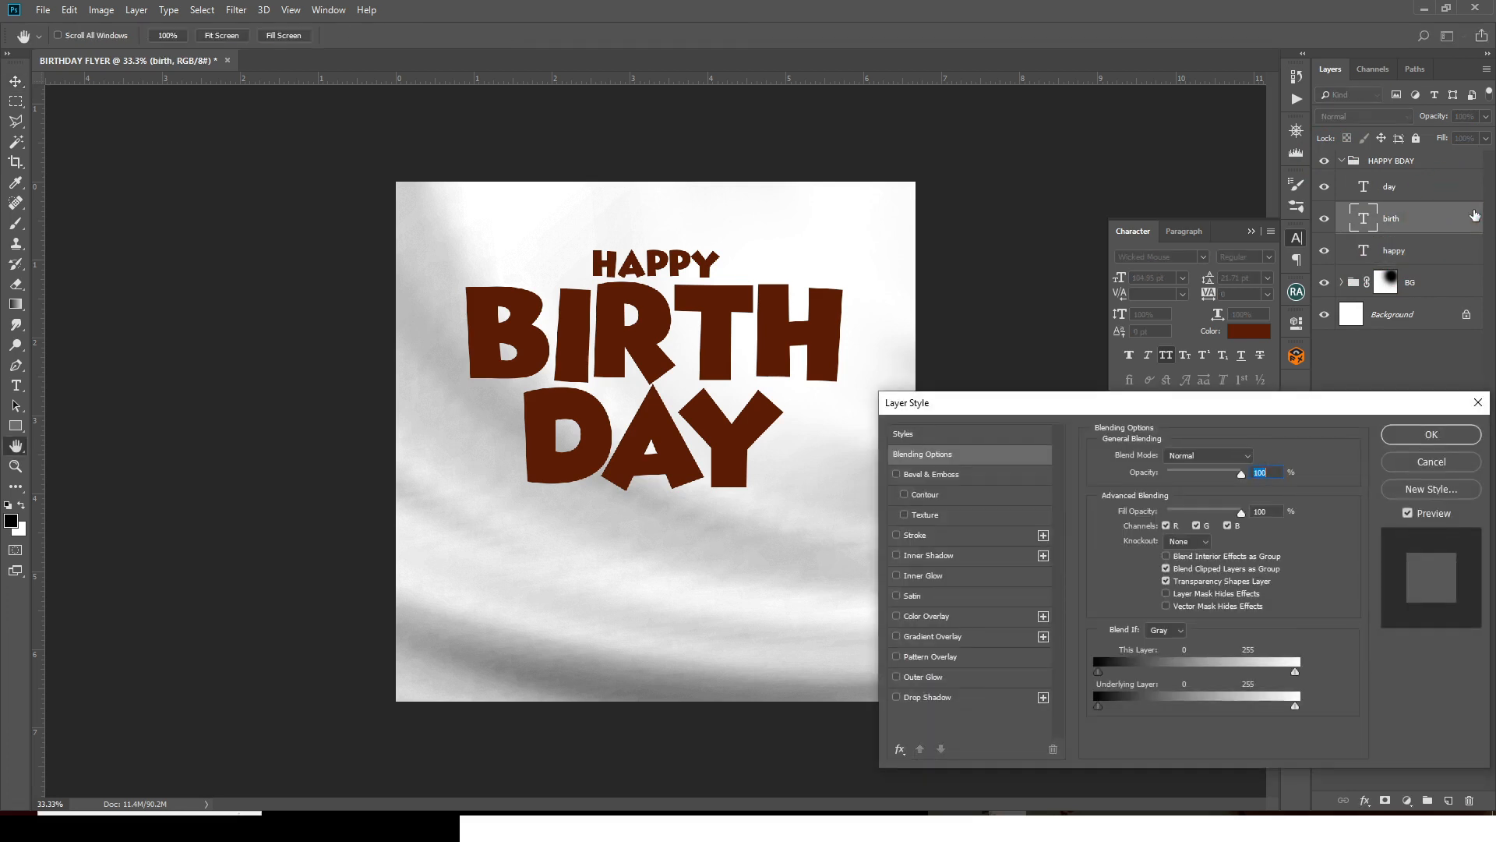
{"action": "left_click", "coordinate": [922, 644]}
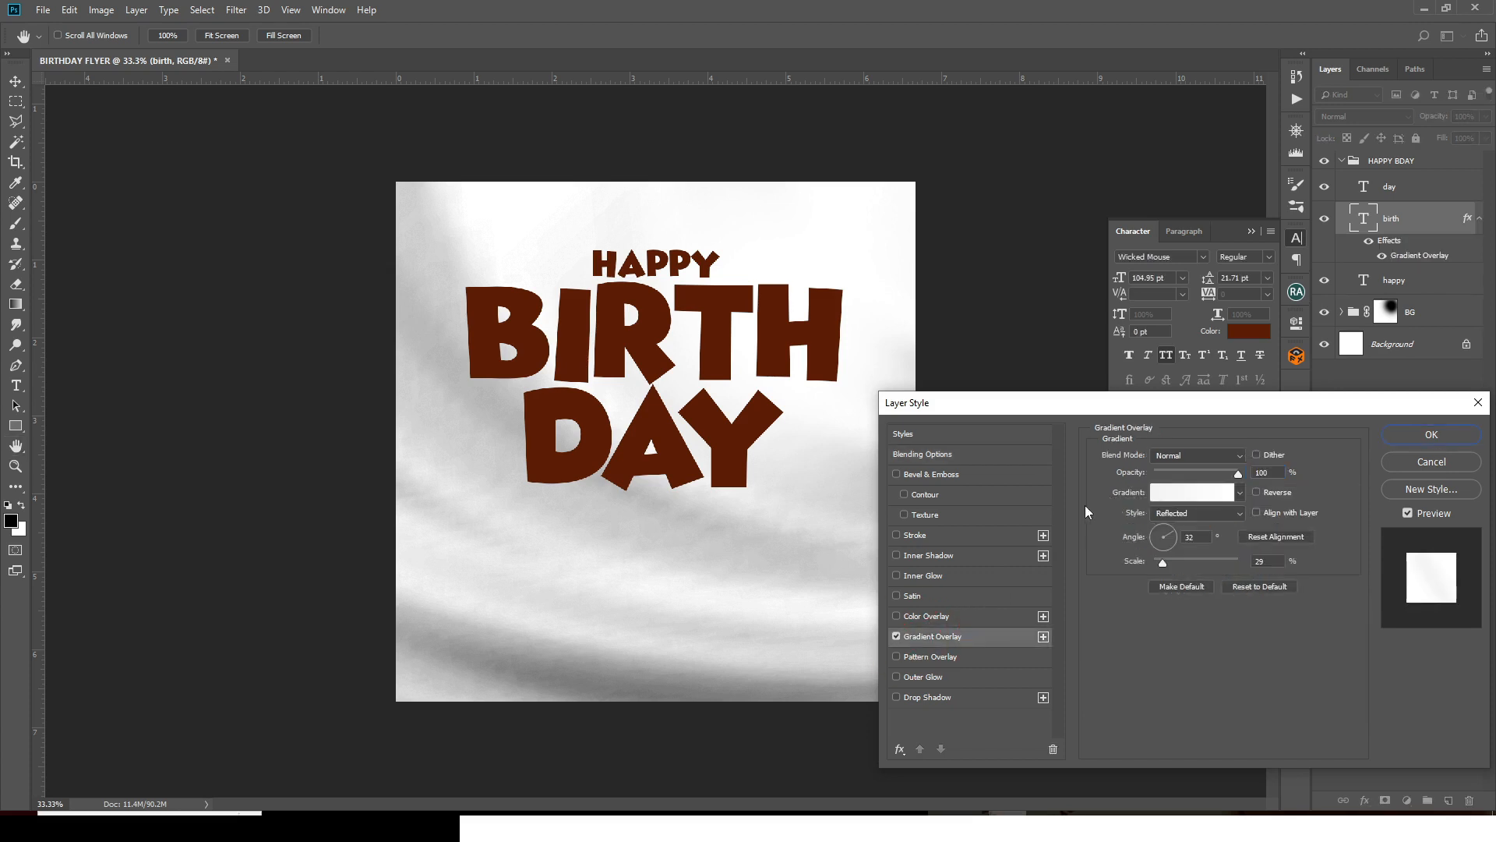
{"action": "left_click_drag", "start_coordinate": [1170, 407], "coordinate": [1183, 166]}
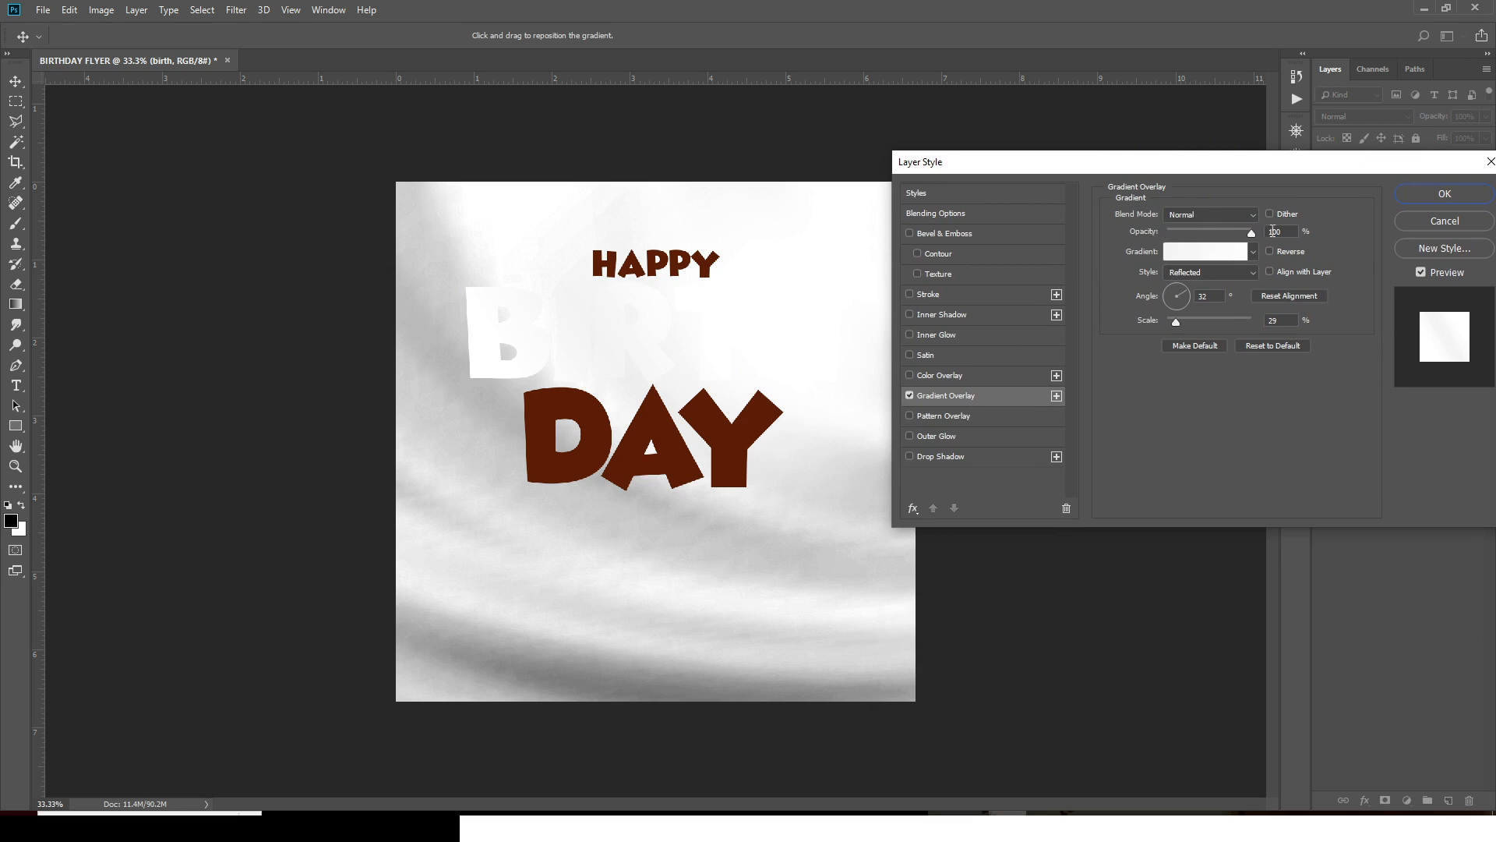
{"action": "left_click", "coordinate": [1200, 251]}
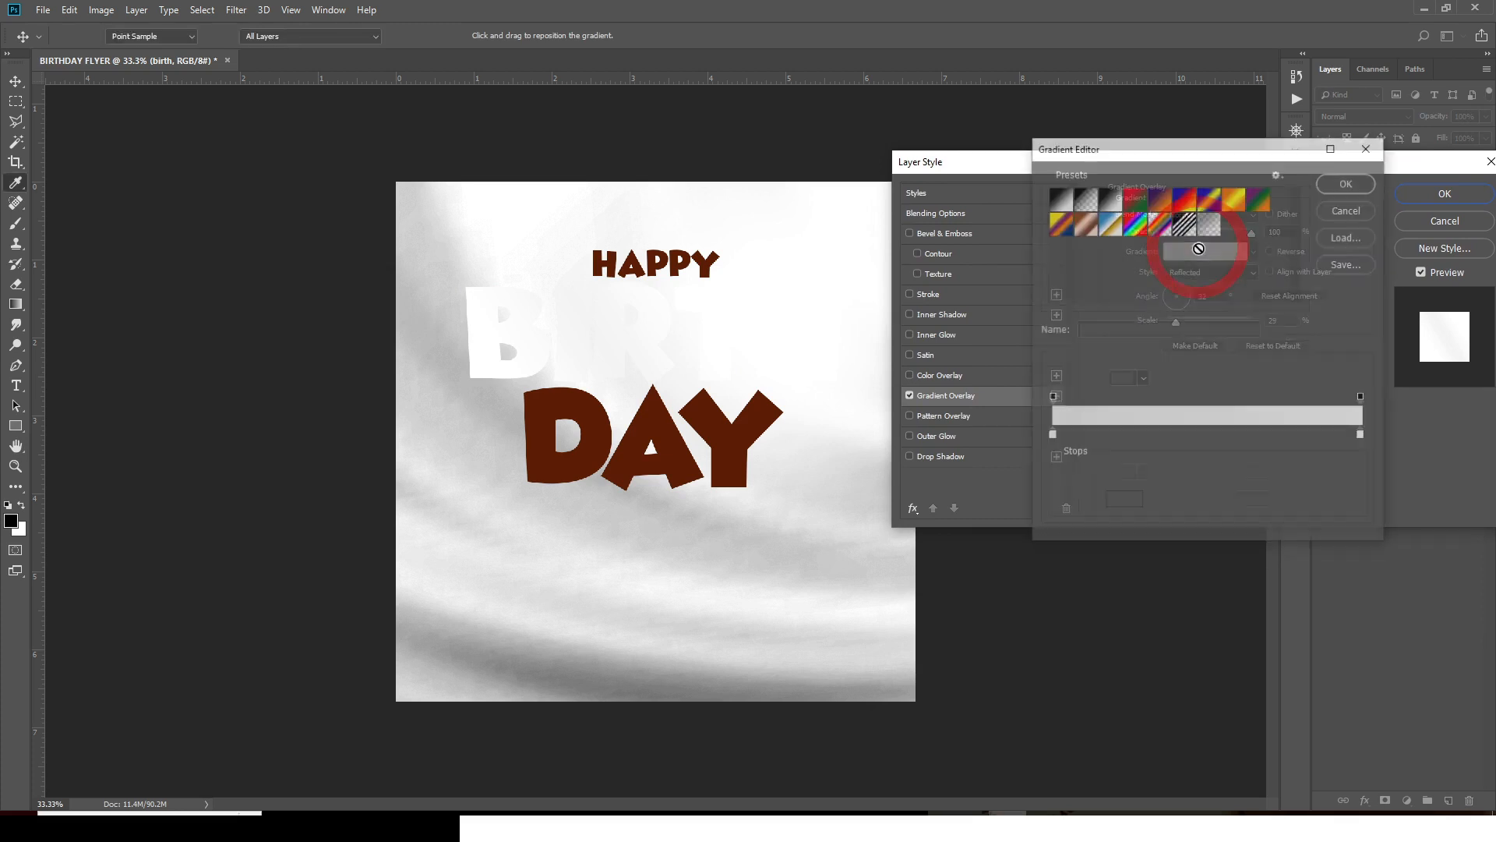
{"action": "left_click", "coordinate": [1050, 435]}
{"action": "double_click", "coordinate": [1051, 436]}
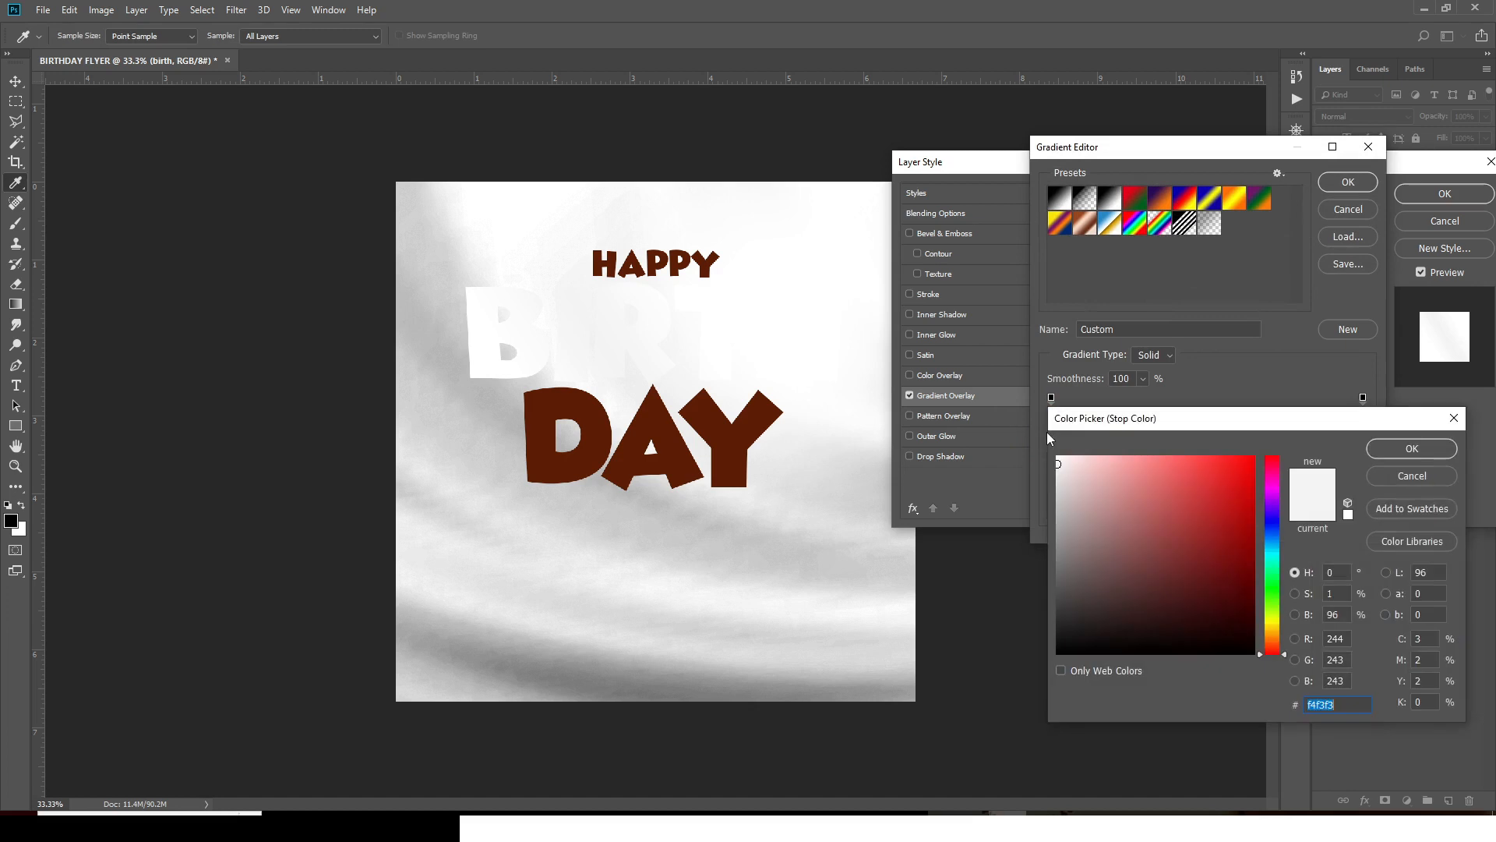
{"action": "type", "text": "82"}
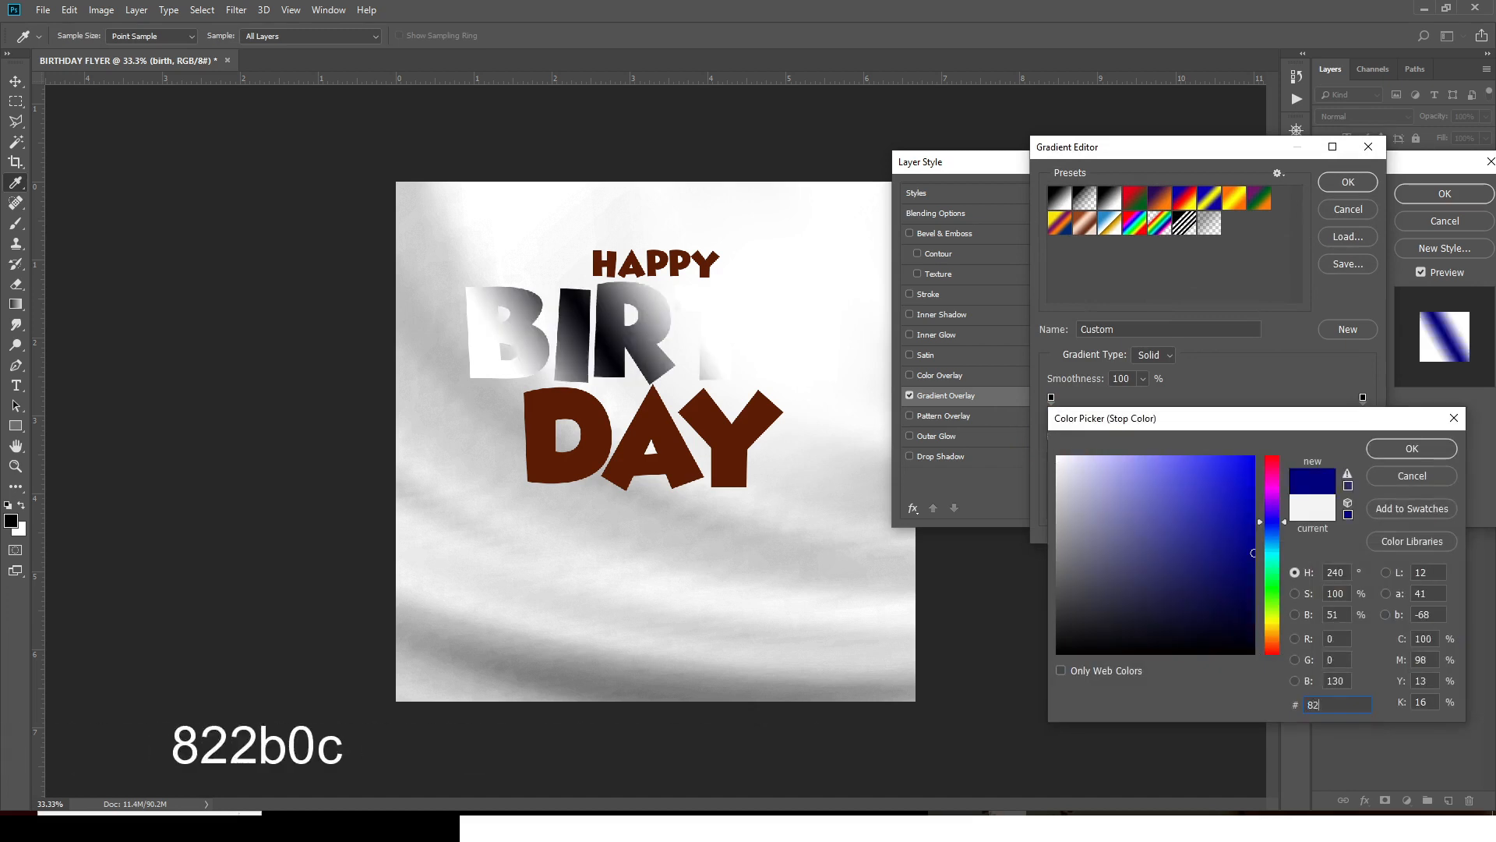
{"action": "type", "text": "2b"}
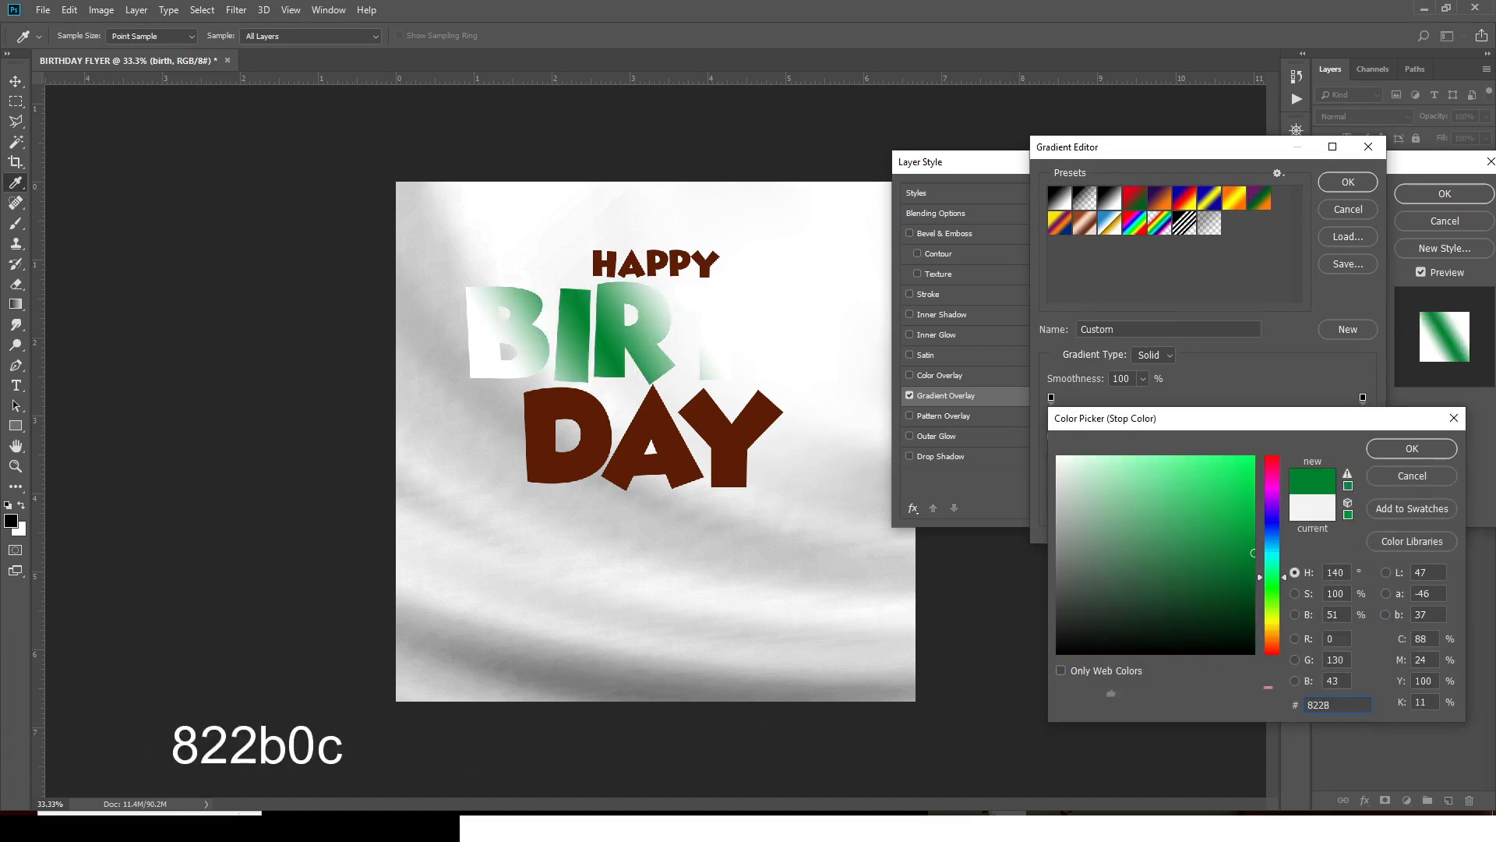
{"action": "type", "text": "0c"}
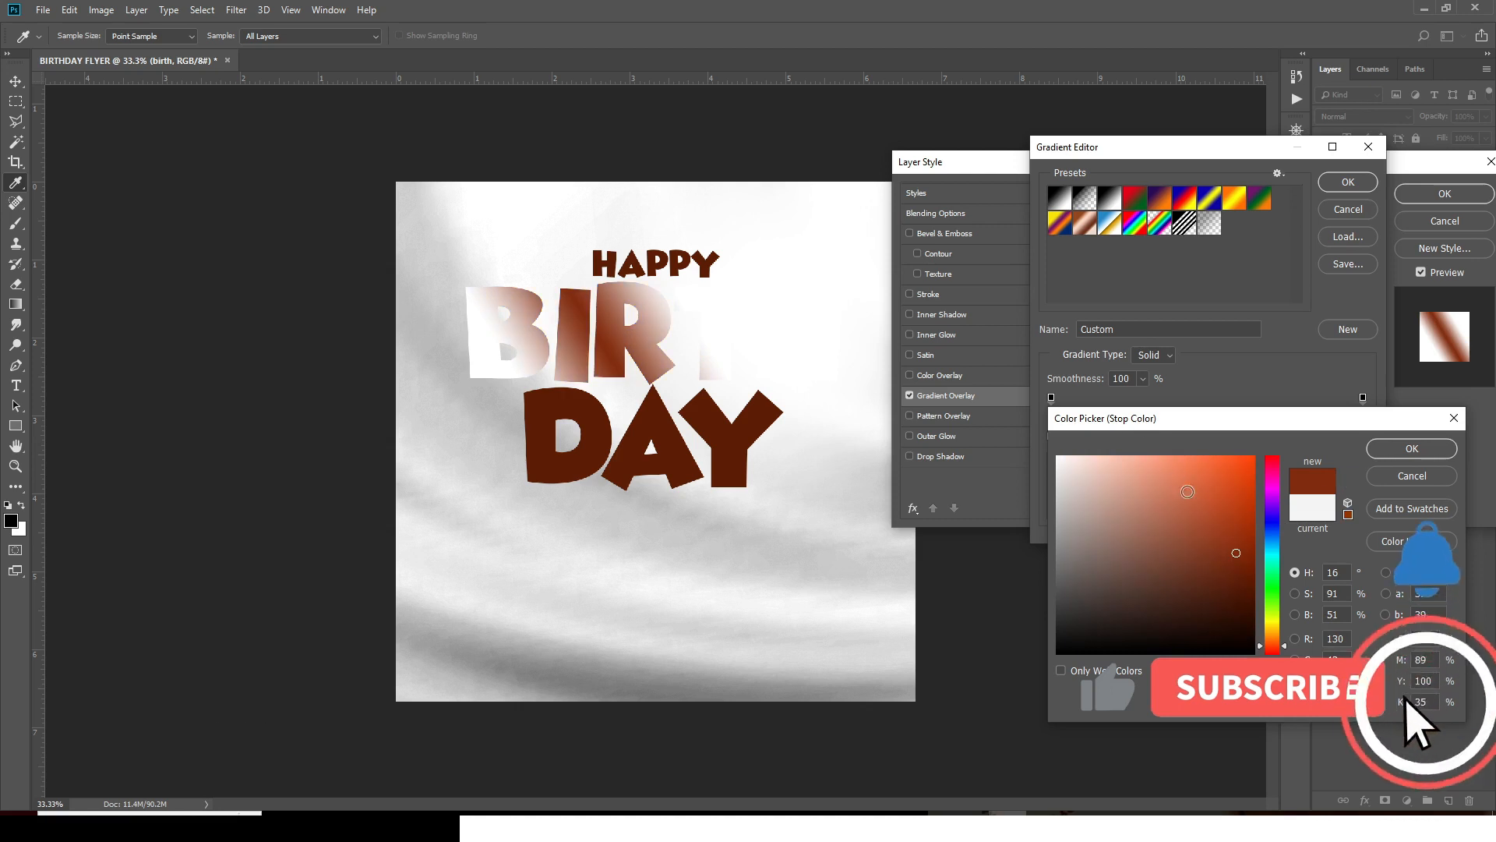
{"action": "key", "text": "Return"}
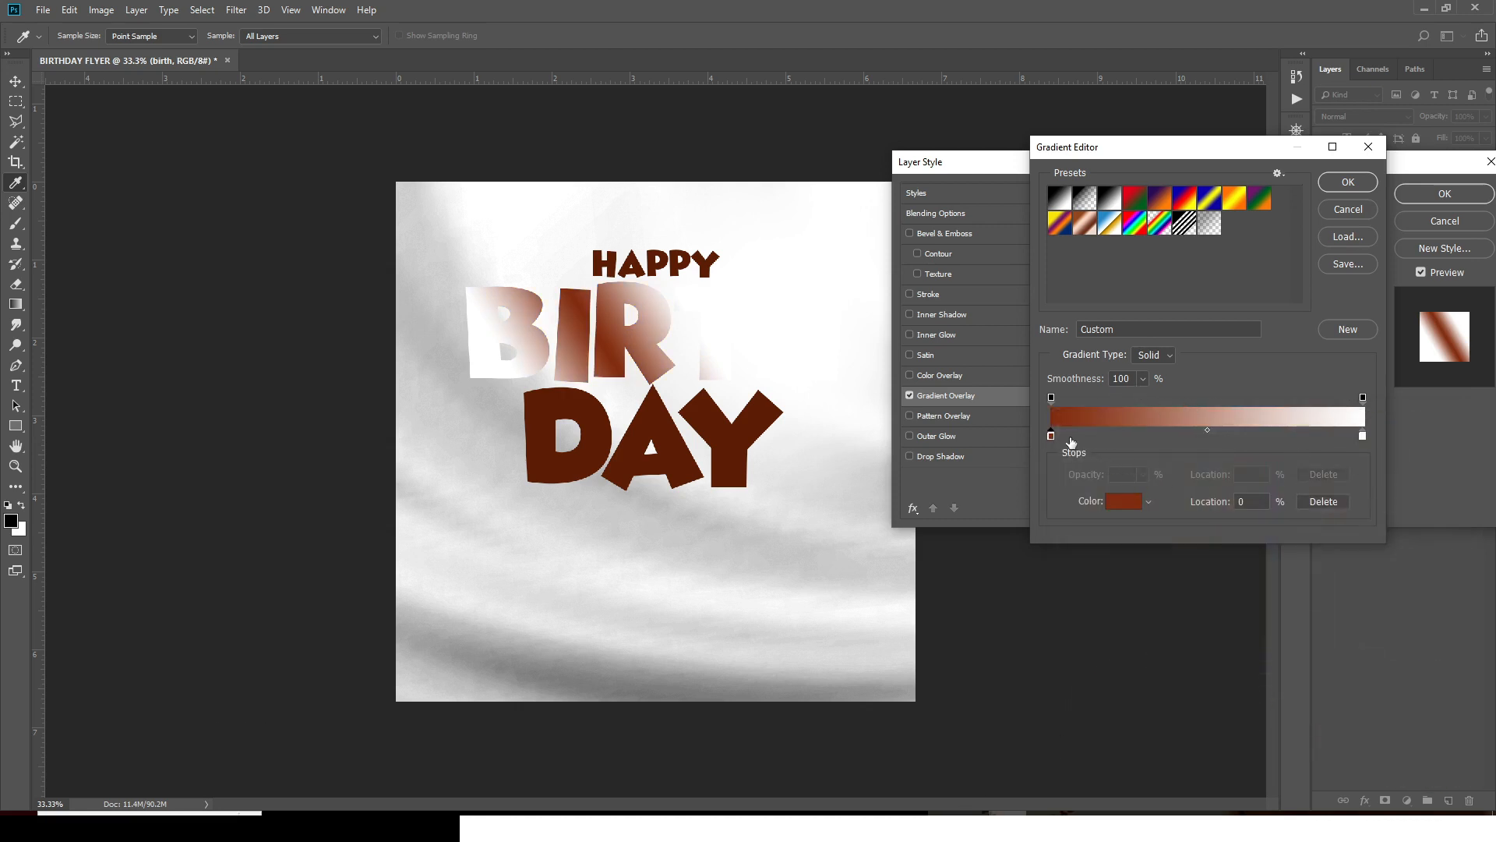
{"action": "left_click", "coordinate": [1246, 499]}
{"action": "type", "text": "9"}
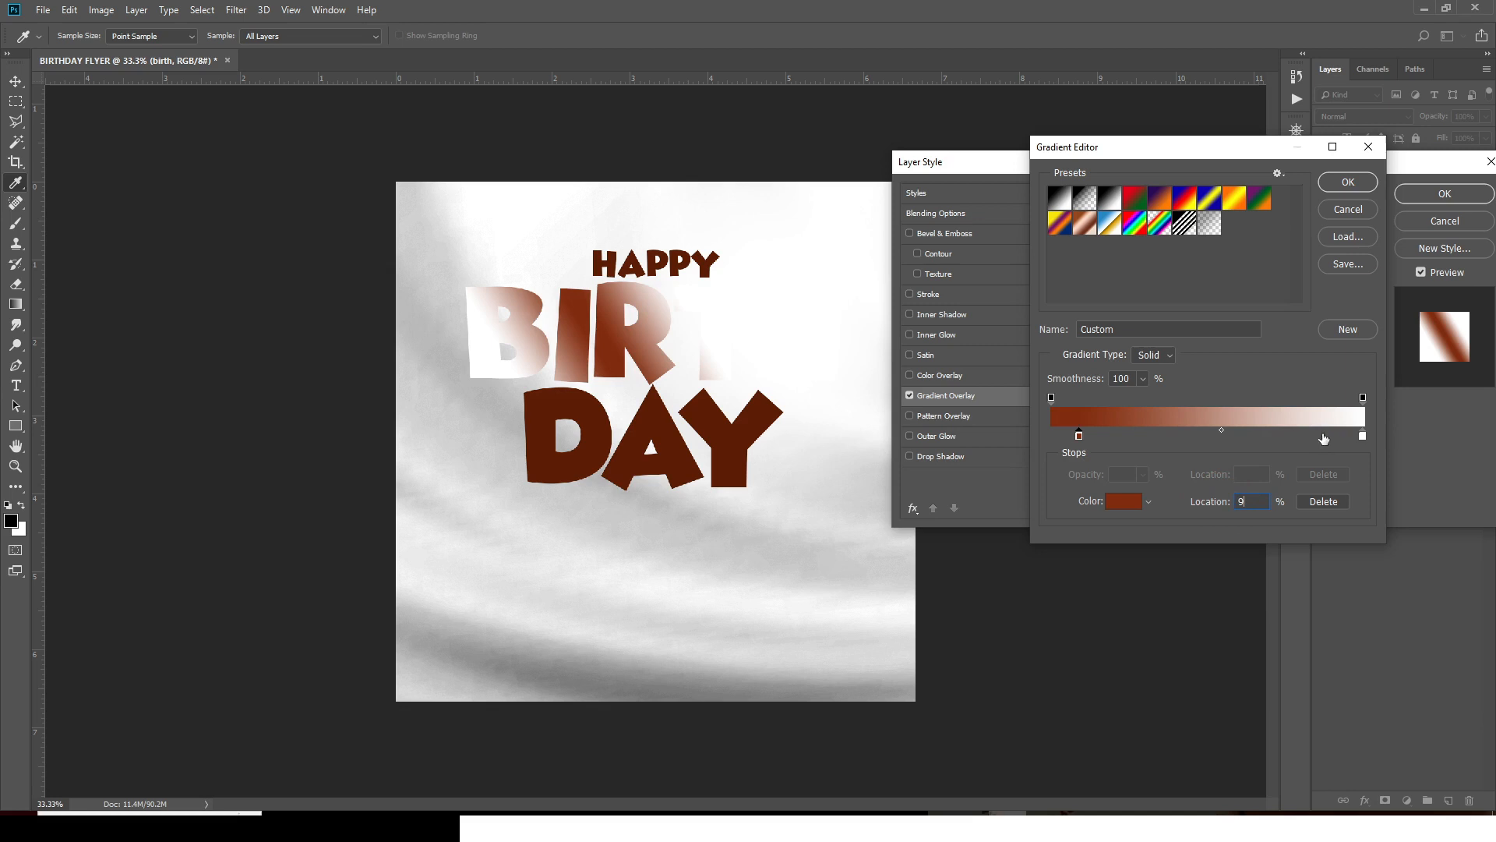
- Add a peach F5B27B gradient stop at 46%
{"action": "left_click", "coordinate": [1191, 436]}
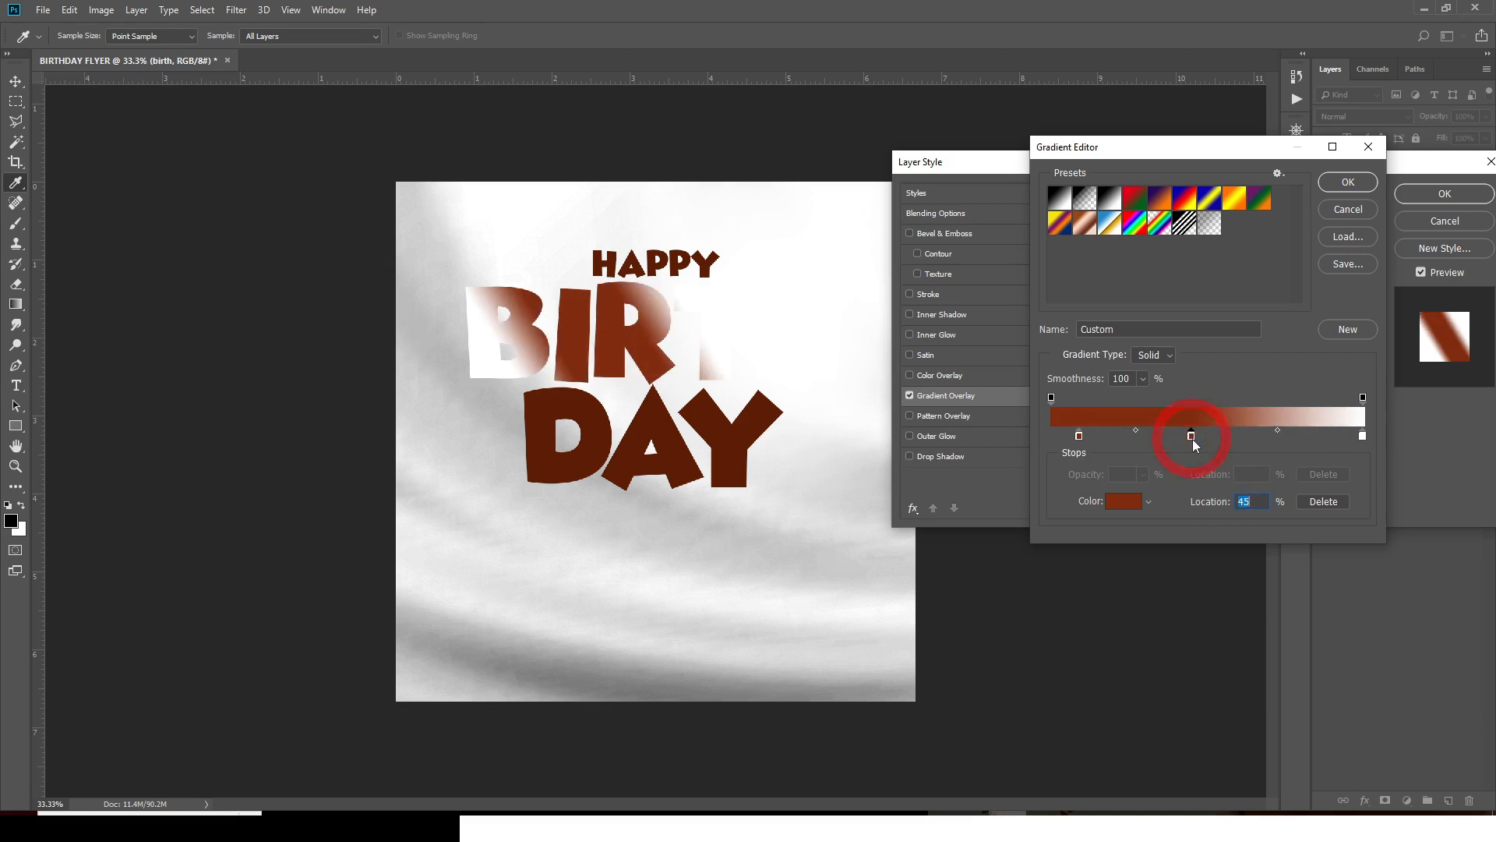
{"action": "double_click", "coordinate": [1192, 436]}
{"action": "type", "text": "F5"}
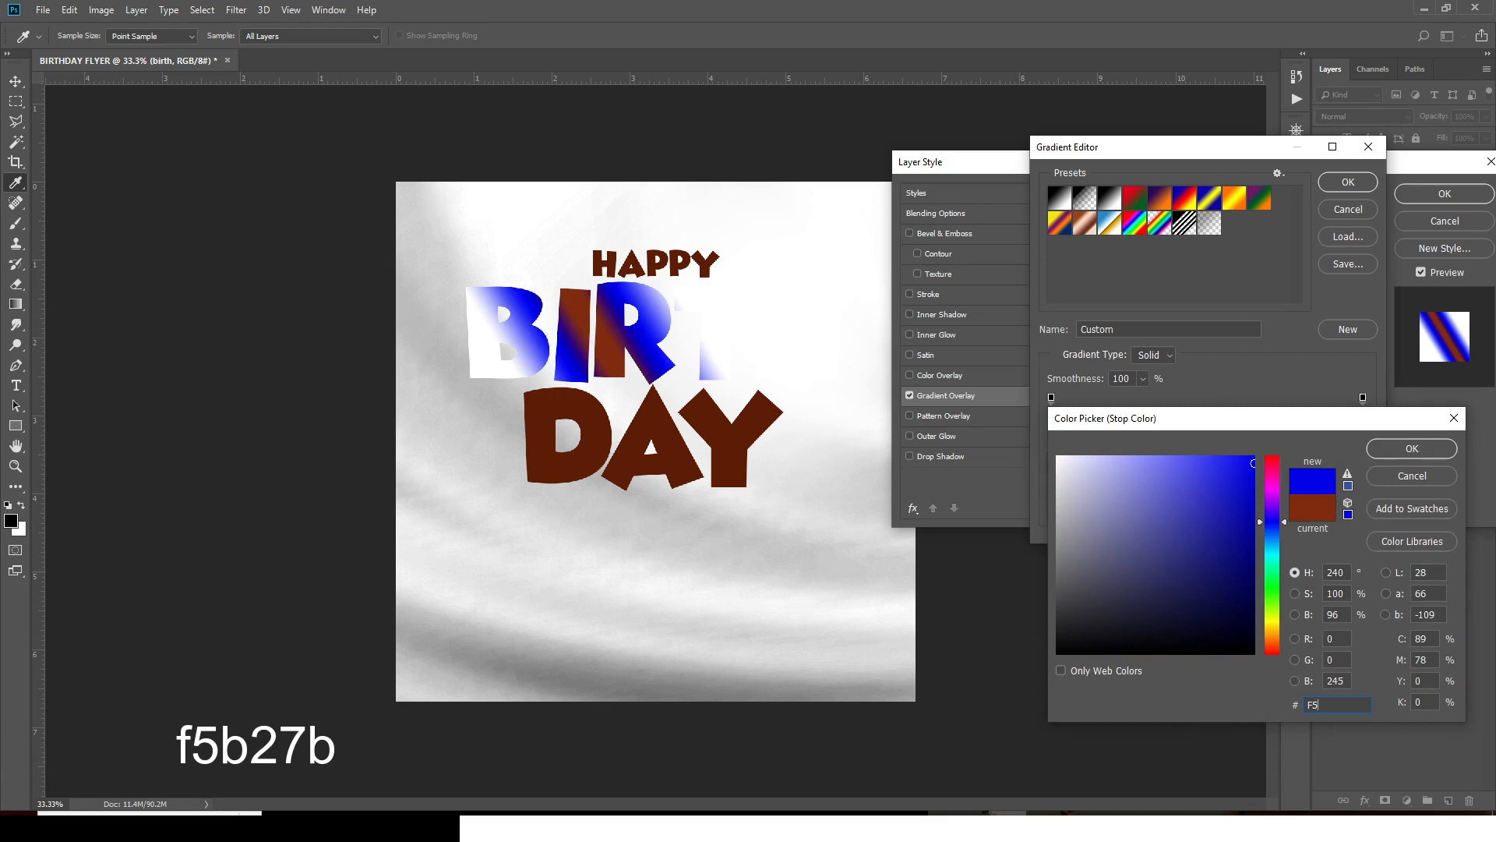
{"action": "type", "text": "B27B"}
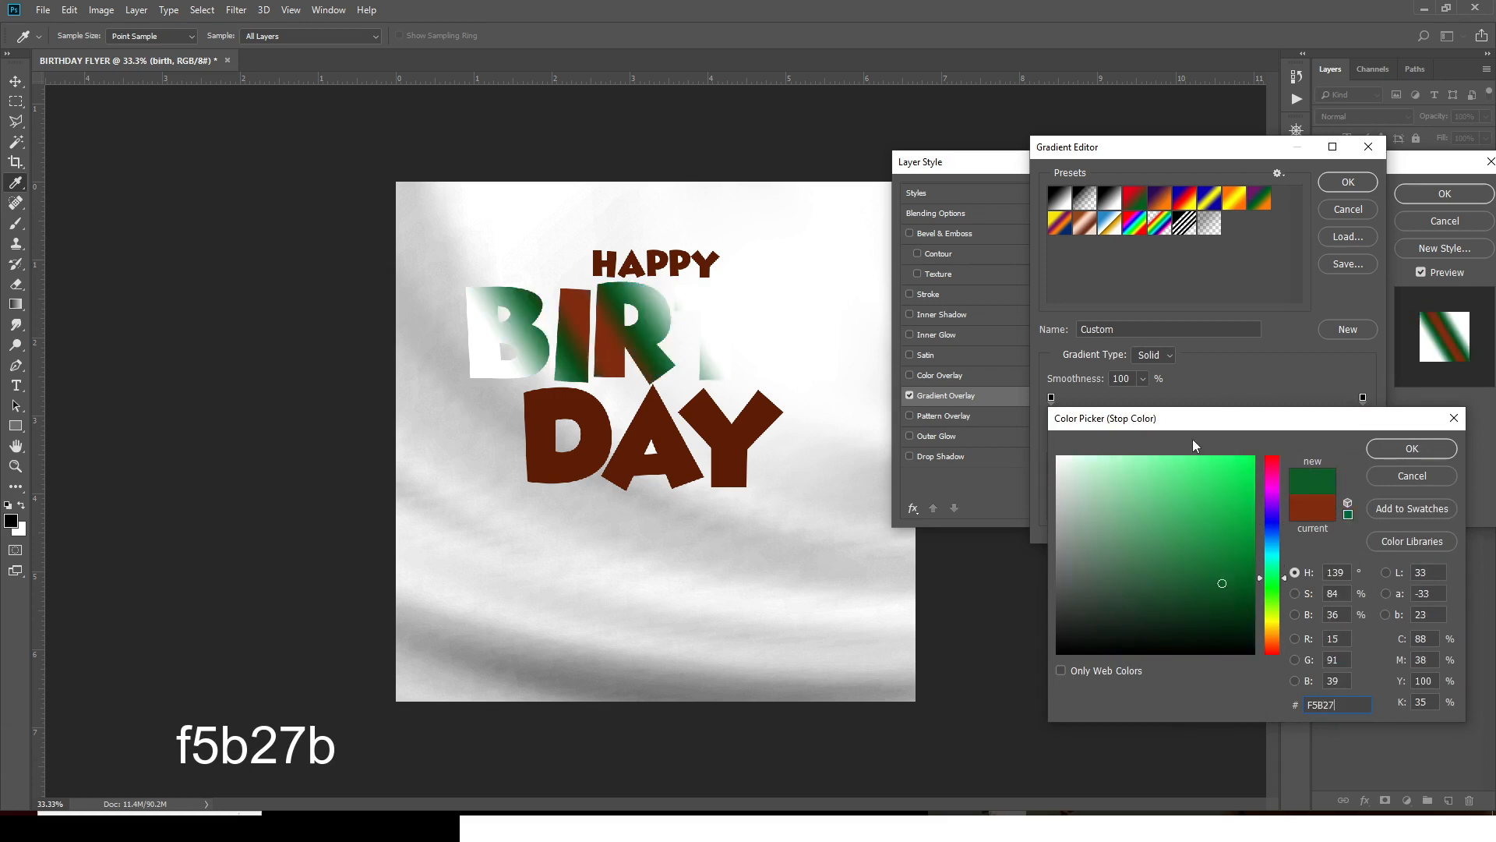
{"action": "left_click", "coordinate": [1387, 455]}
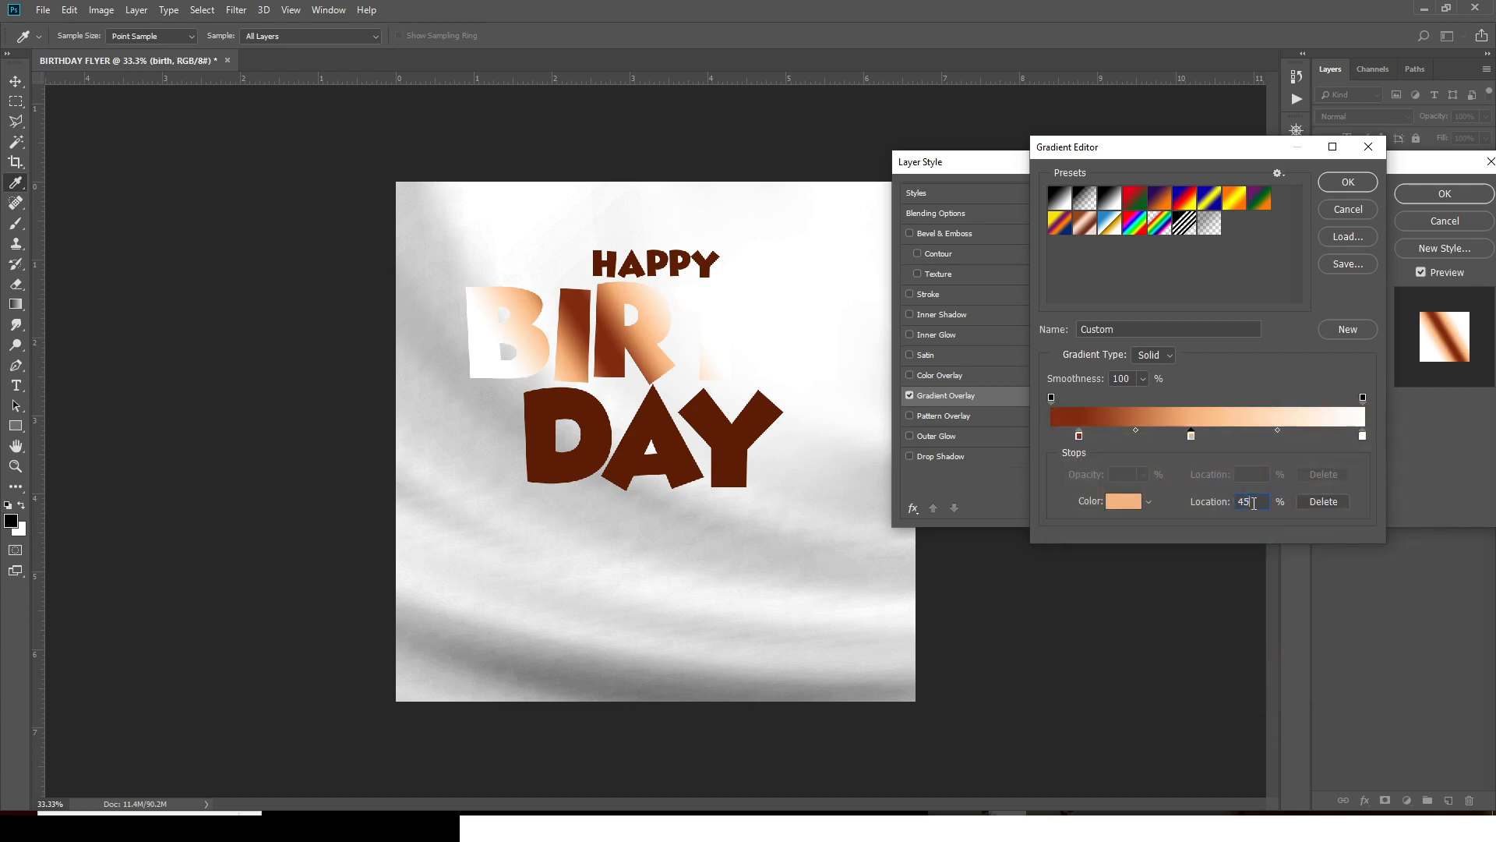
{"action": "left_click_drag", "start_coordinate": [1253, 503], "coordinate": [1214, 505]}
{"action": "type", "text": "46"}
{"action": "left_click", "coordinate": [1347, 181]}
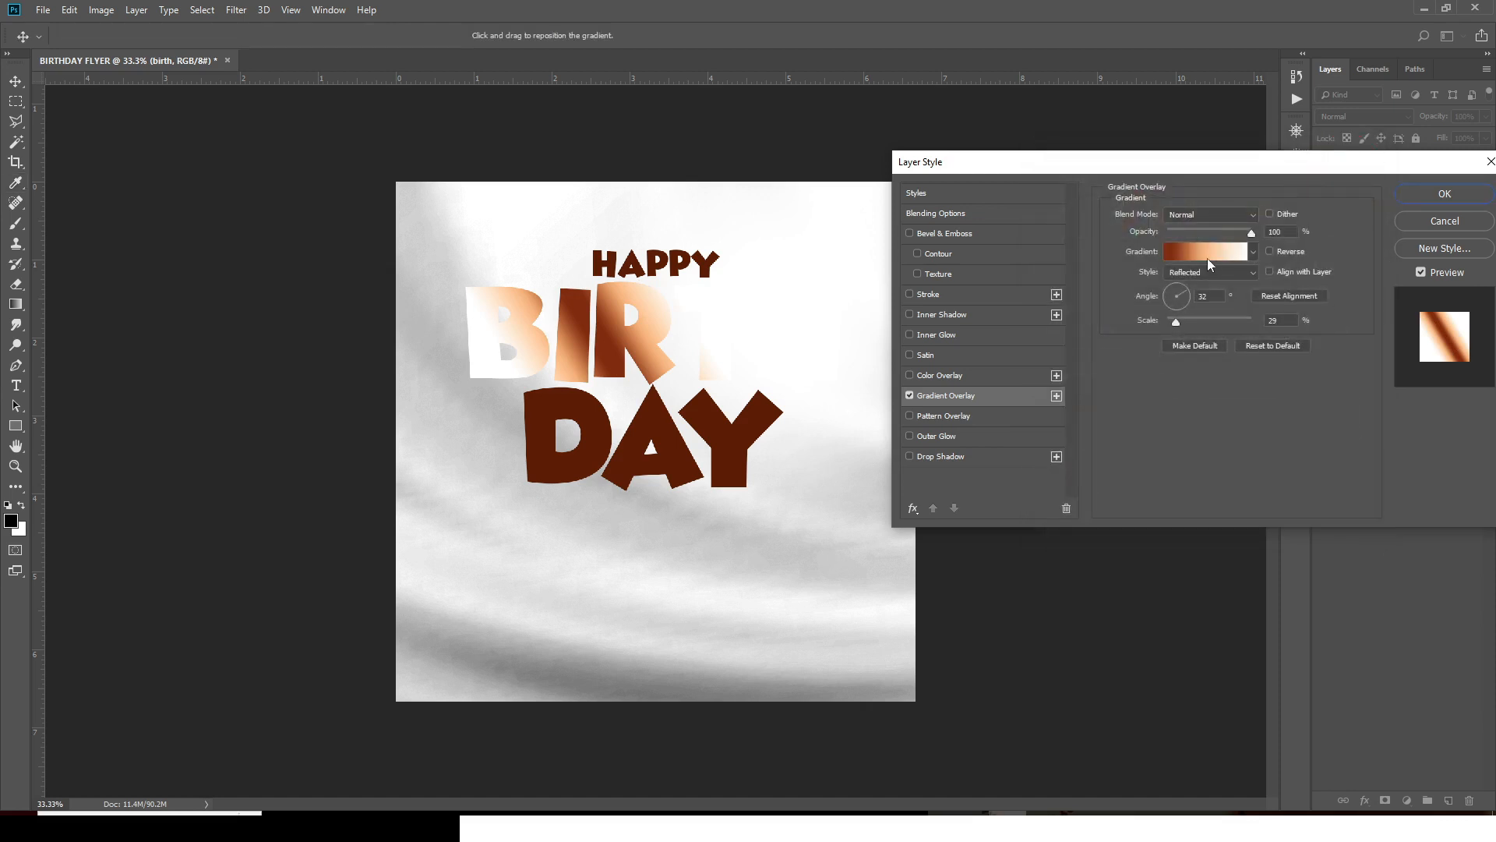
- Add an orange F0A059 gradient stop at 78%
{"action": "left_click", "coordinate": [1208, 259]}
{"action": "left_click", "coordinate": [1280, 436]}
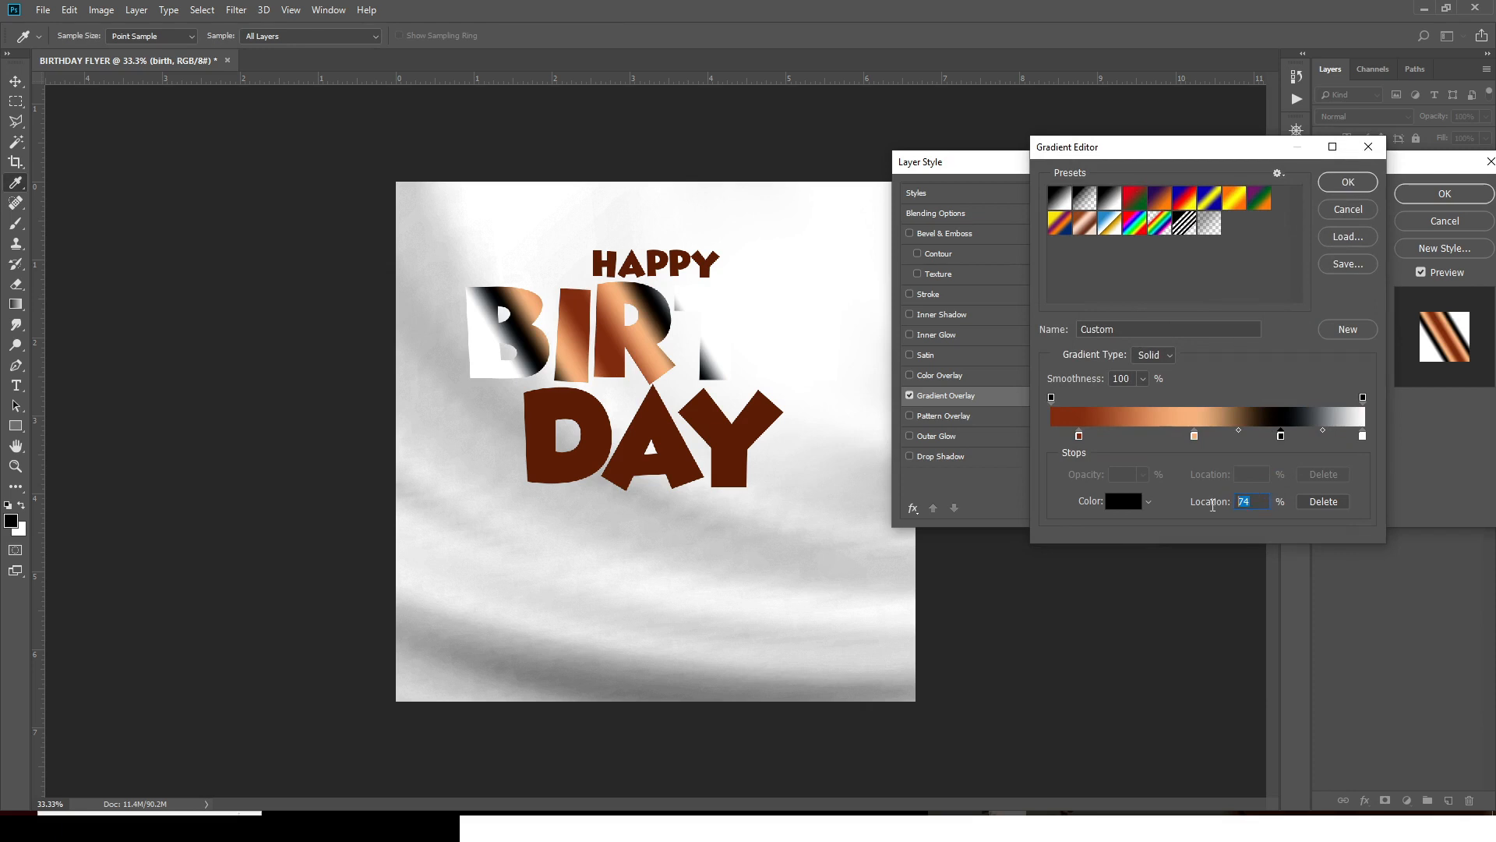
{"action": "type", "text": "78"}
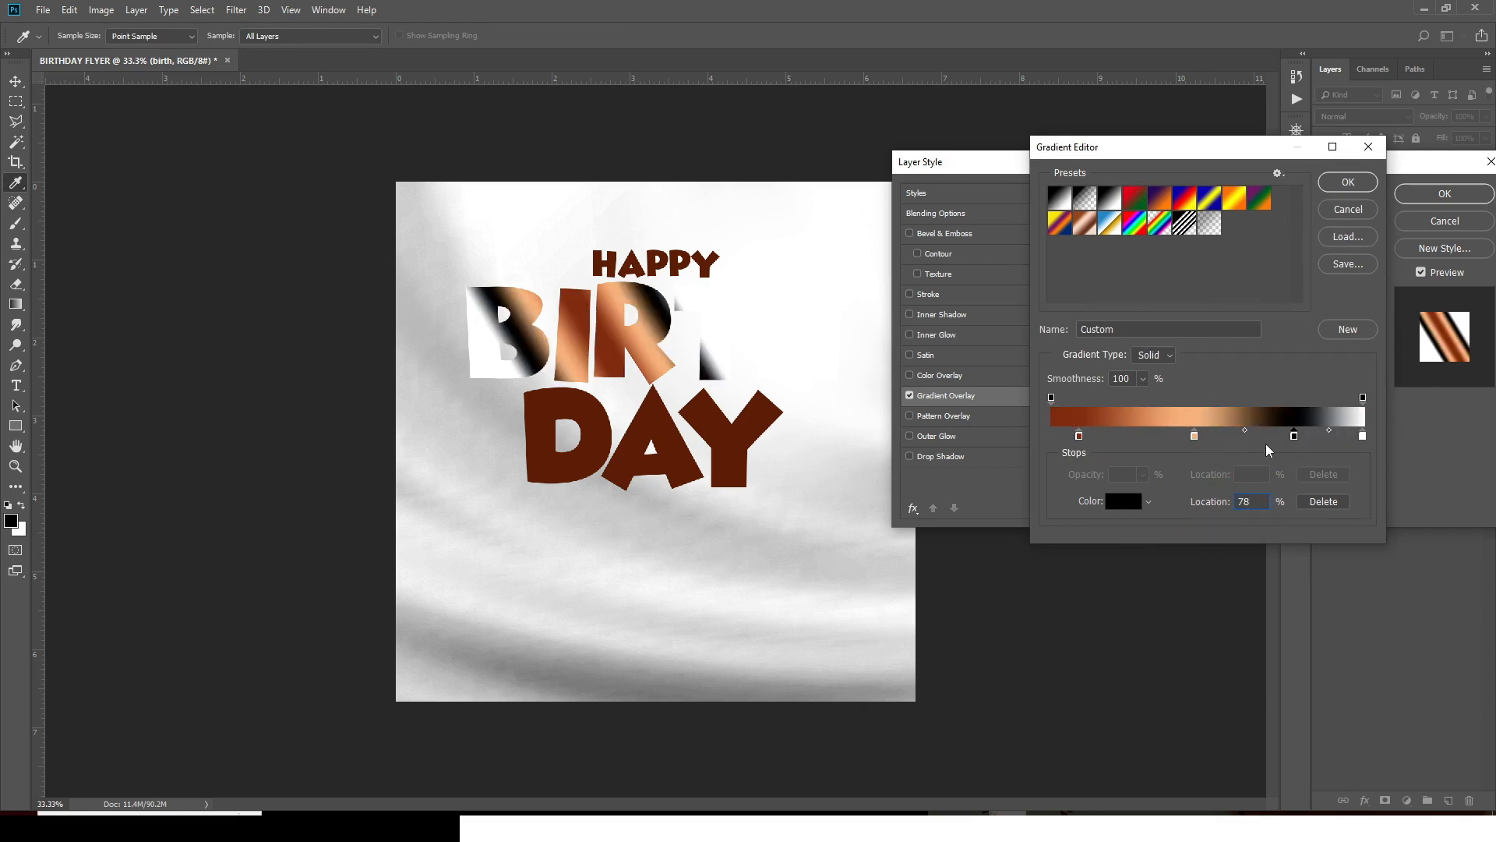
{"action": "double_click", "coordinate": [1294, 434]}
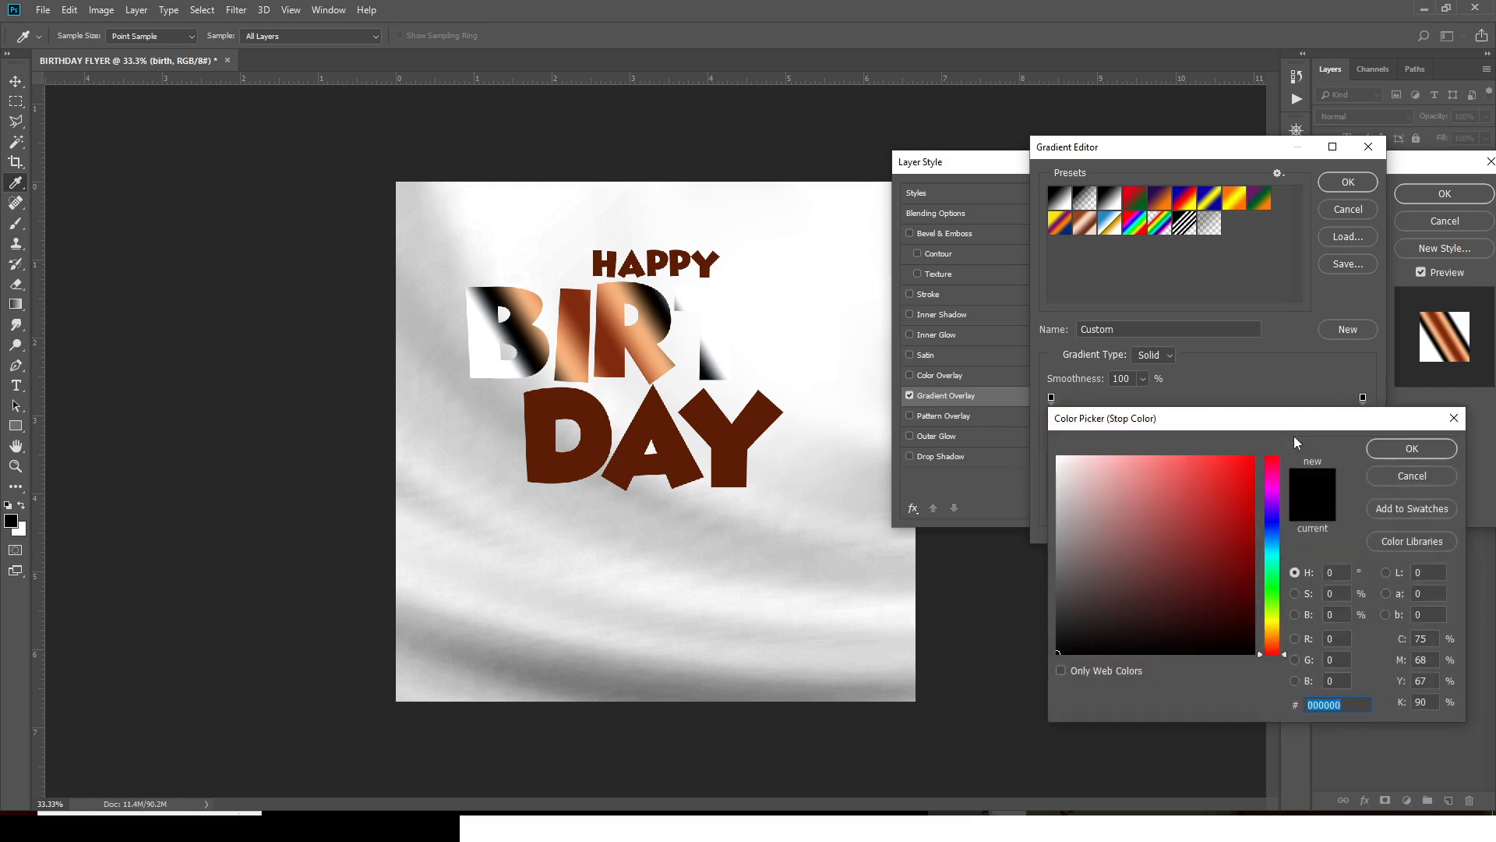
{"action": "type", "text": "F0"}
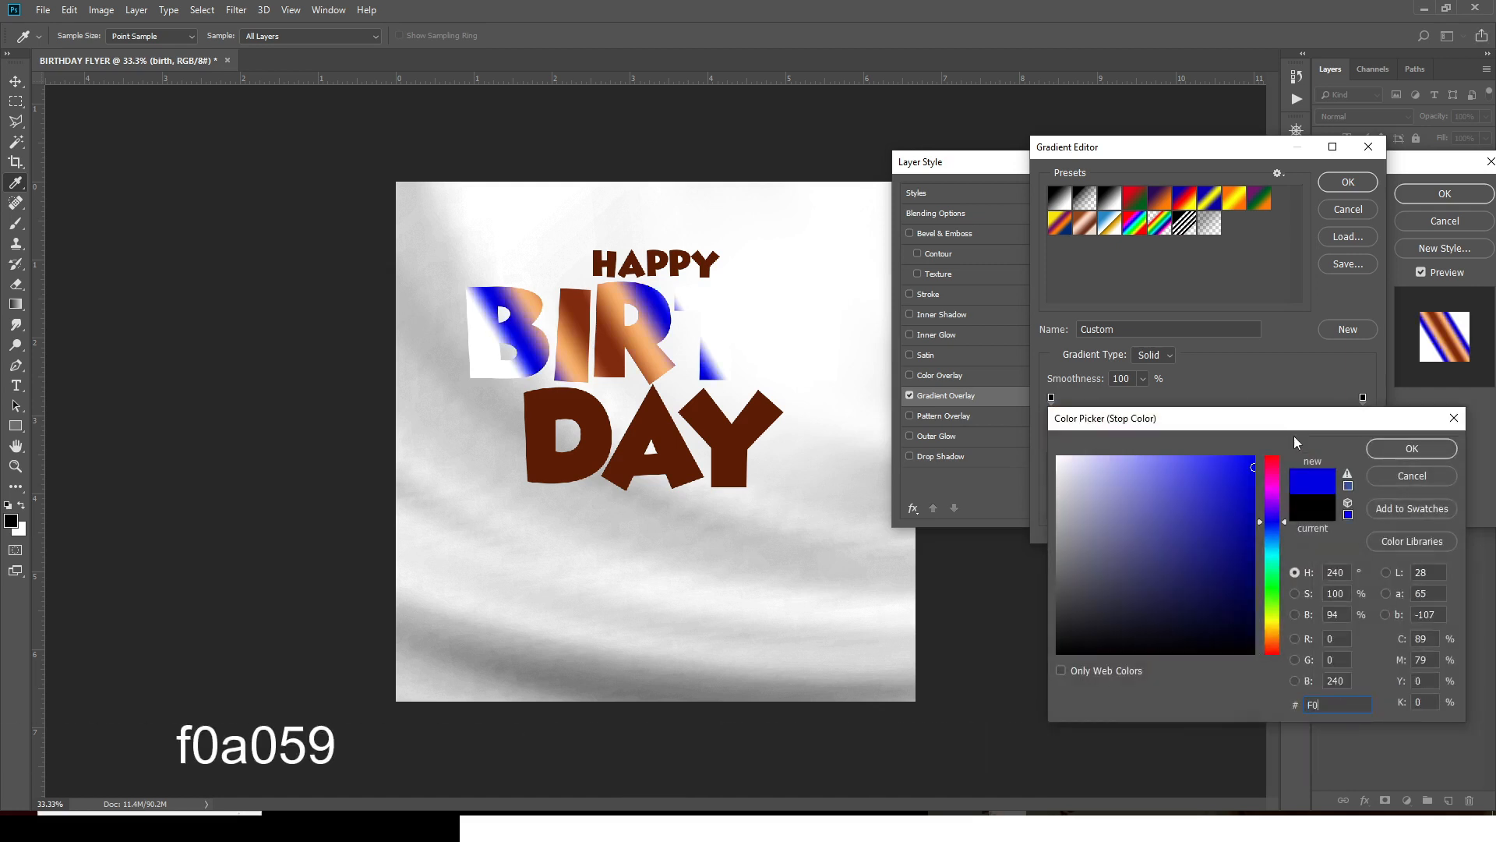
{"action": "type", "text": "A"}
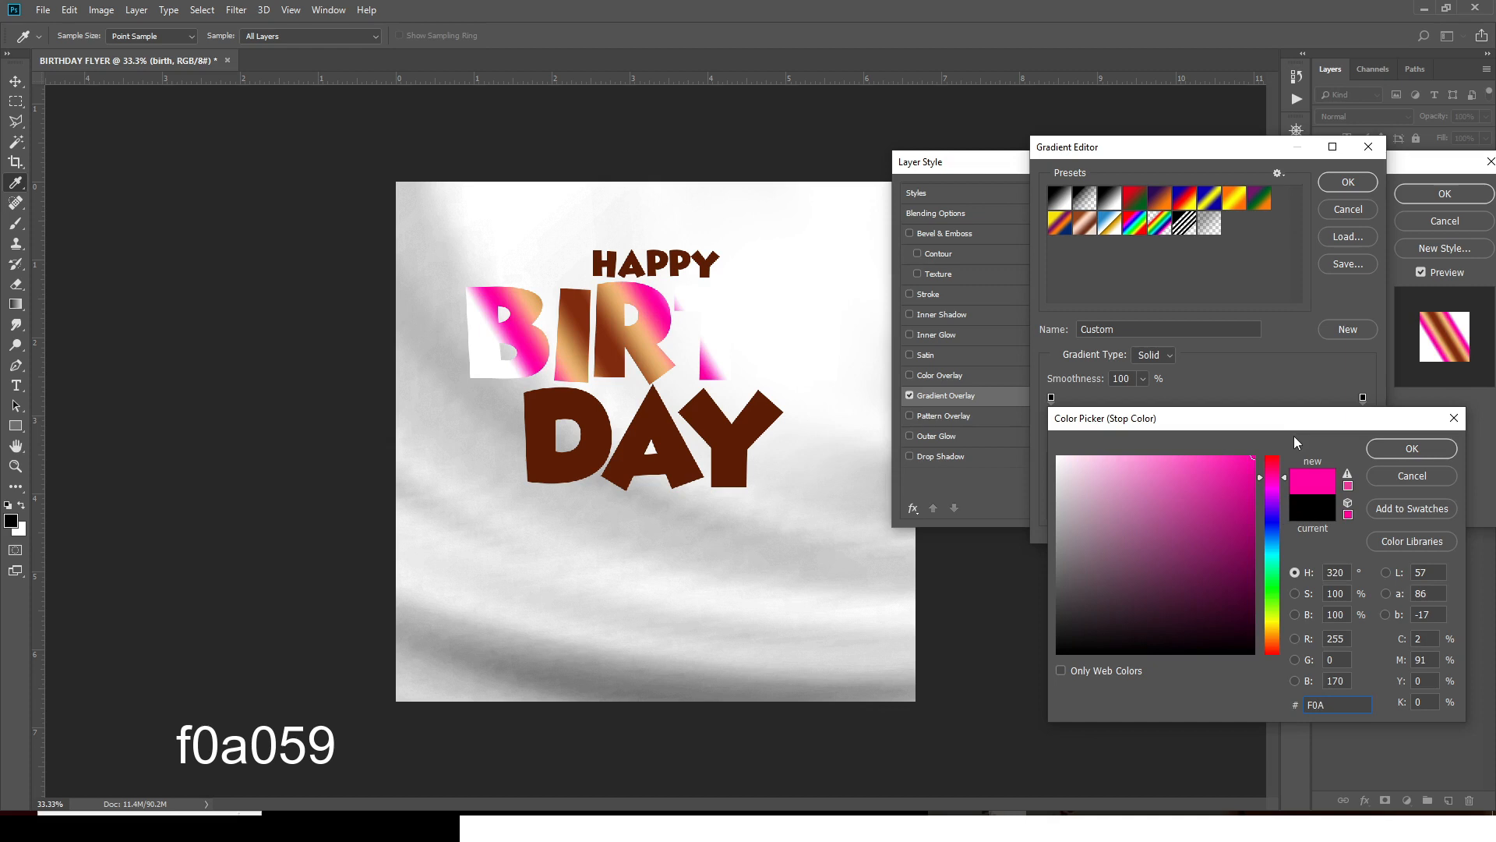
{"action": "type", "text": "0"}
{"action": "type", "text": "59"}
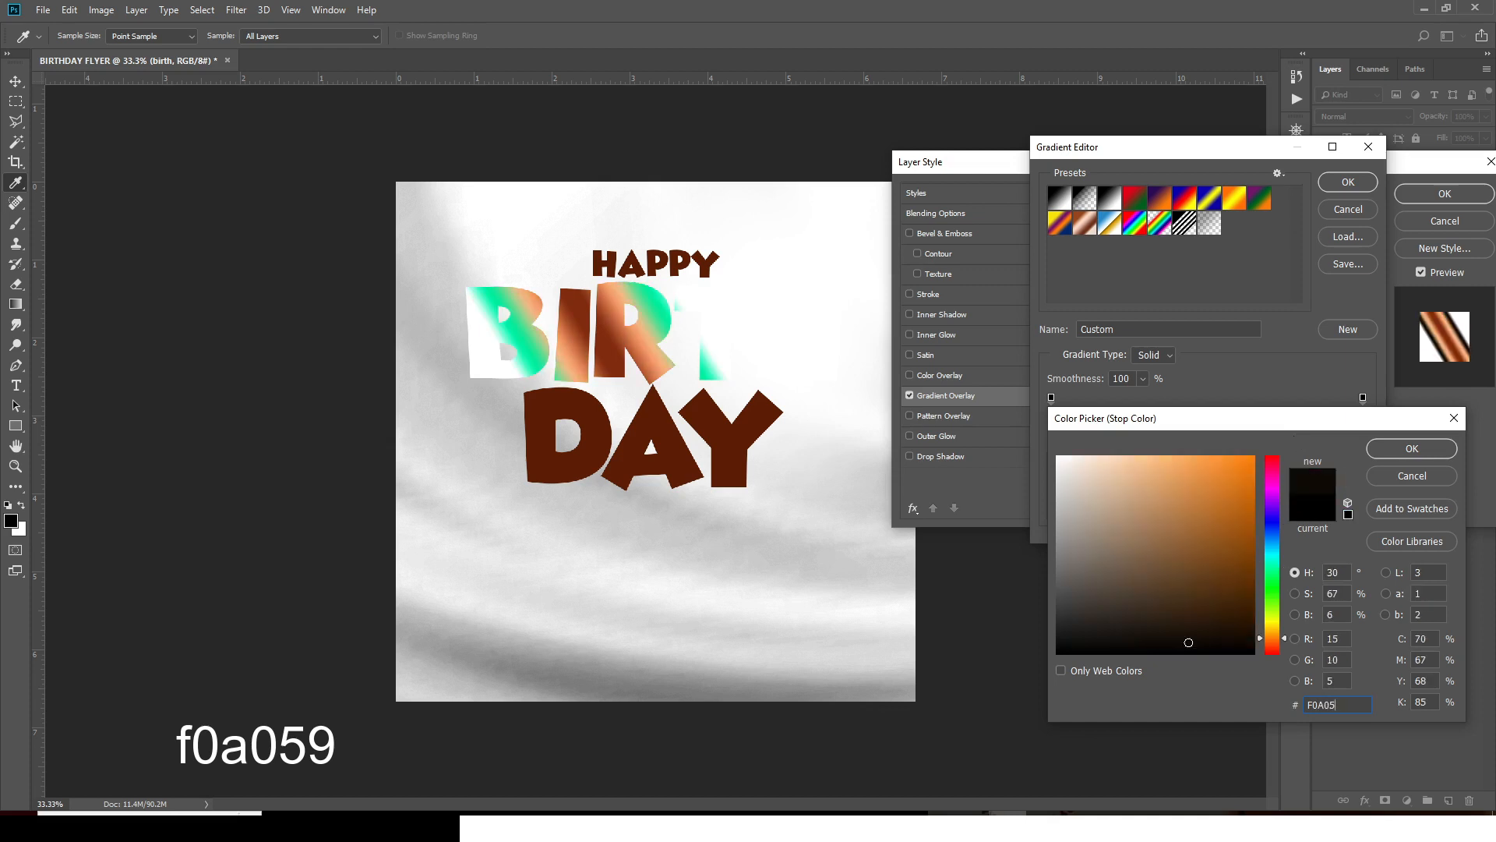
{"action": "left_click", "coordinate": [1387, 450]}
- Recolour the gradient's right end stop to E18140 and accept the gradient
{"action": "left_click", "coordinate": [1362, 436]}
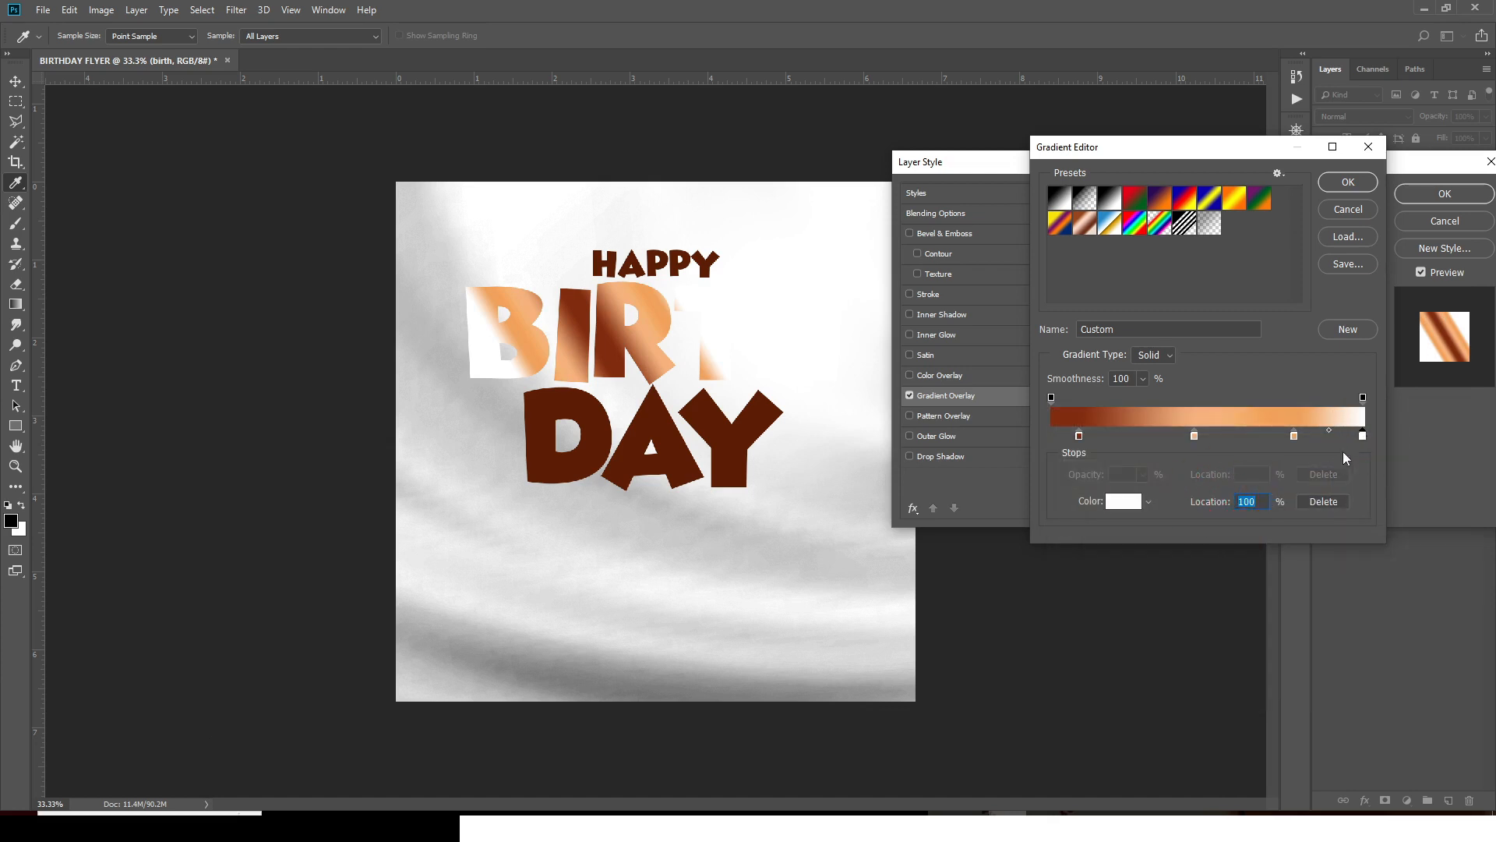
{"action": "double_click", "coordinate": [1363, 436]}
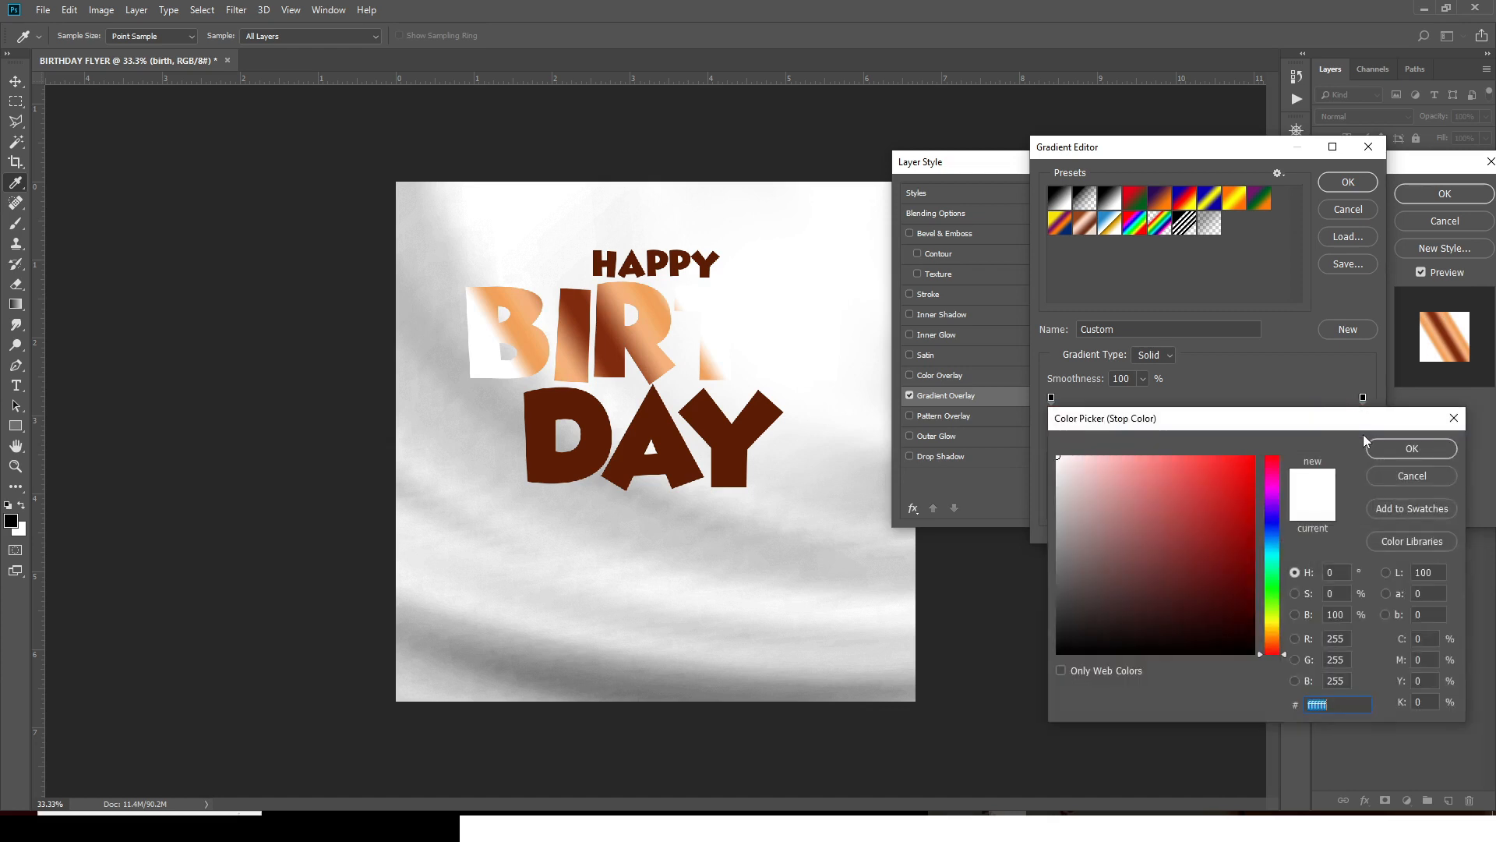
{"action": "type", "text": "E1"}
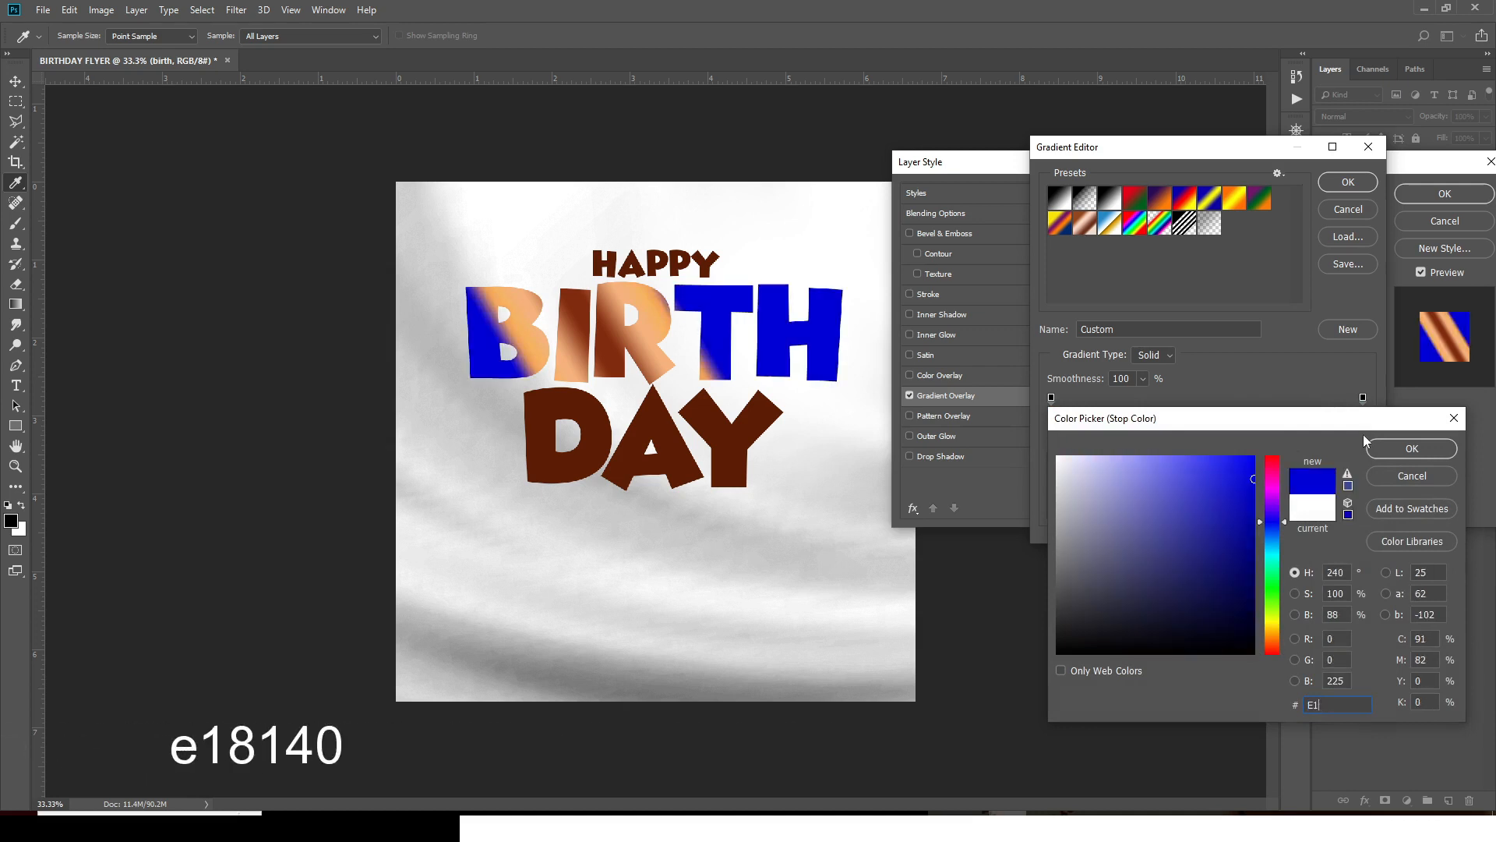
{"action": "type", "text": "81"}
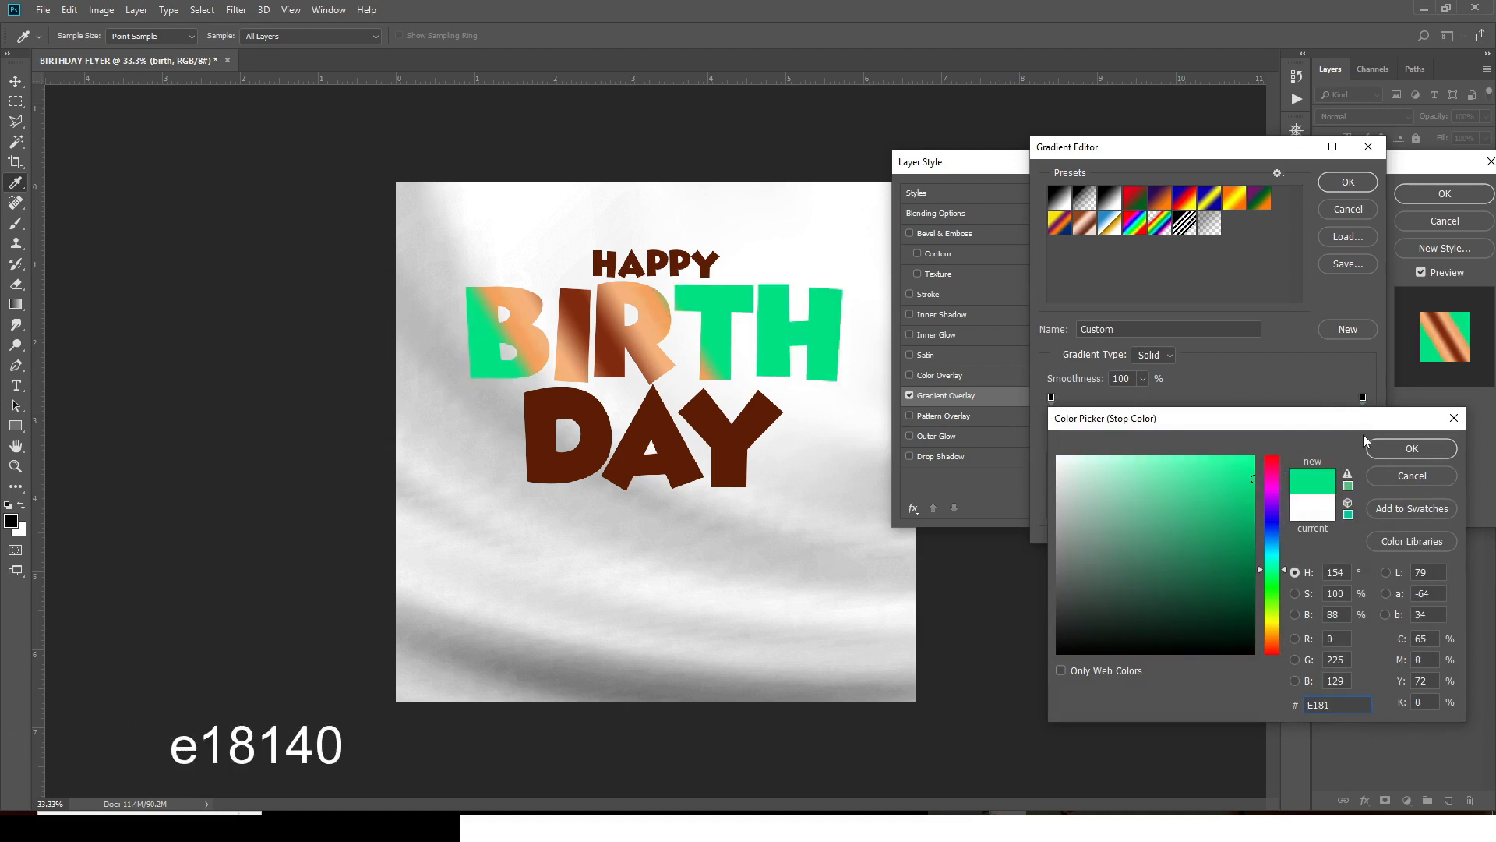
{"action": "type", "text": "40"}
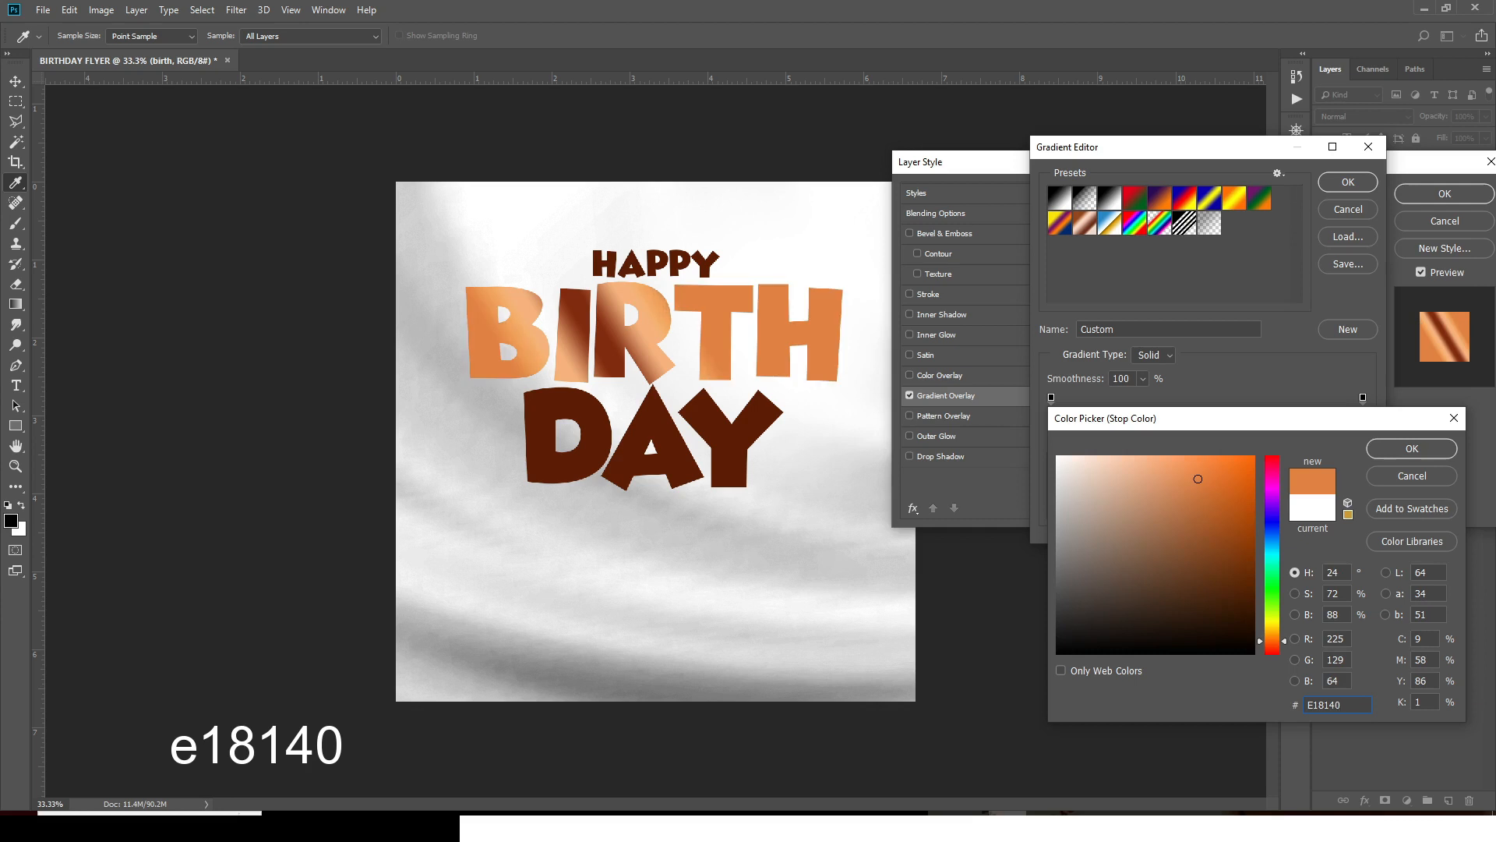
{"action": "left_click", "coordinate": [1410, 450]}
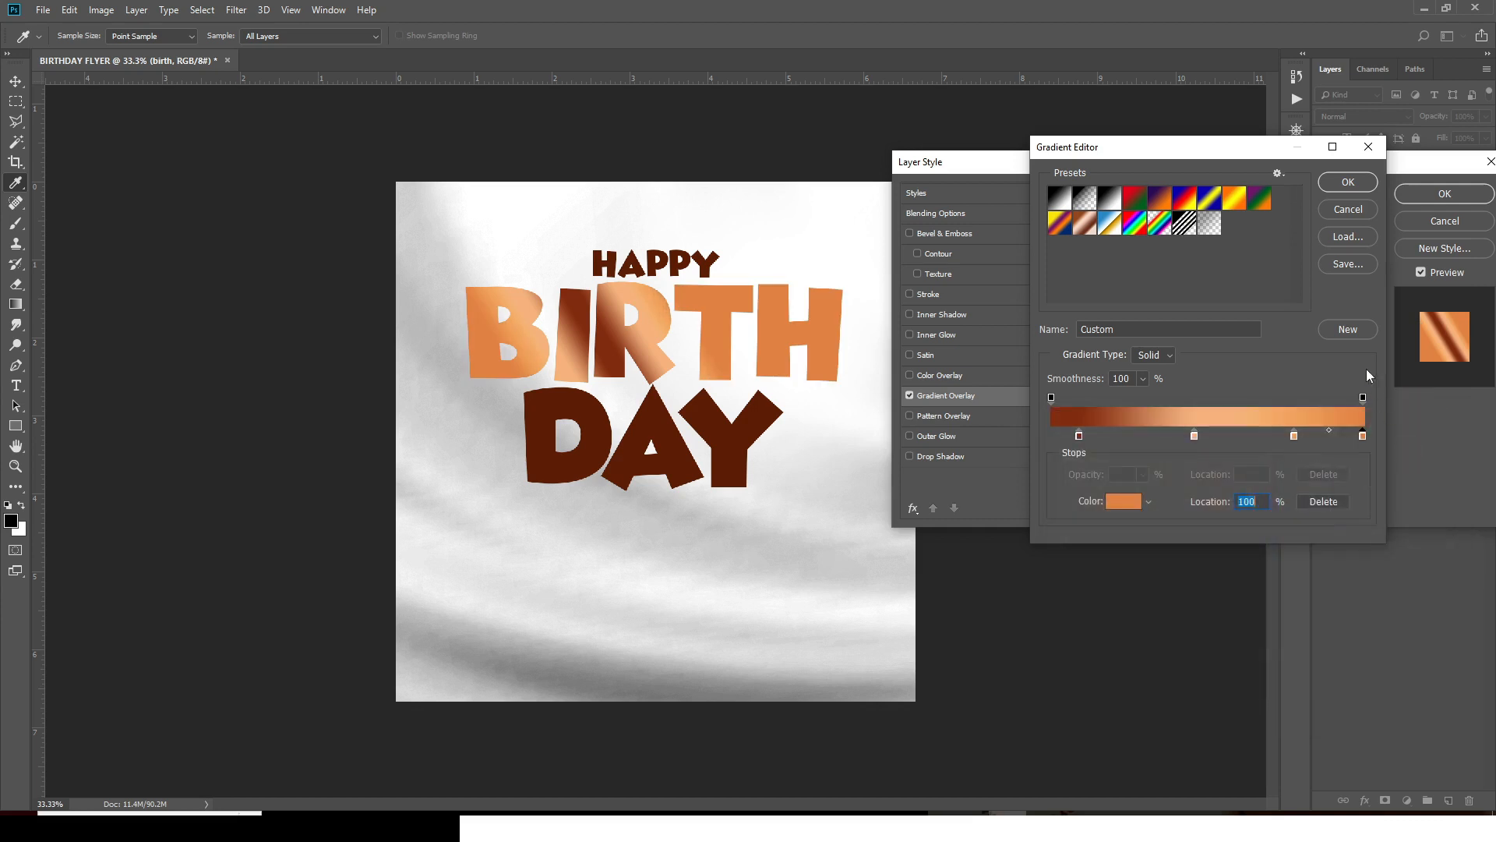
{"action": "left_click", "coordinate": [1346, 182]}
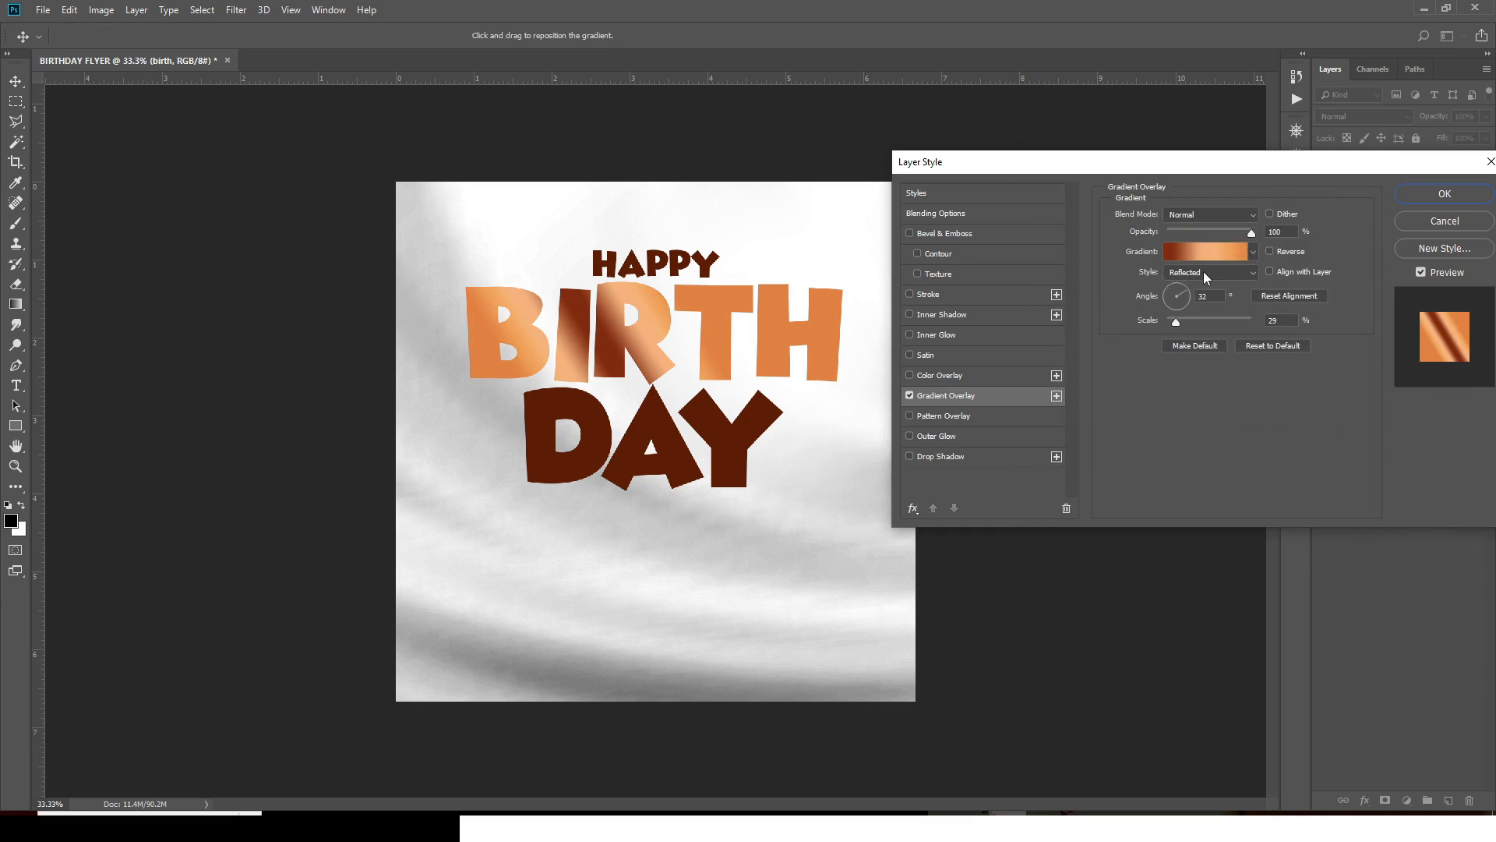
- Set the BIRTH Gradient Overlay scale to 54% and apply it
{"action": "left_click", "coordinate": [1201, 297]}
{"action": "type", "text": "54"}
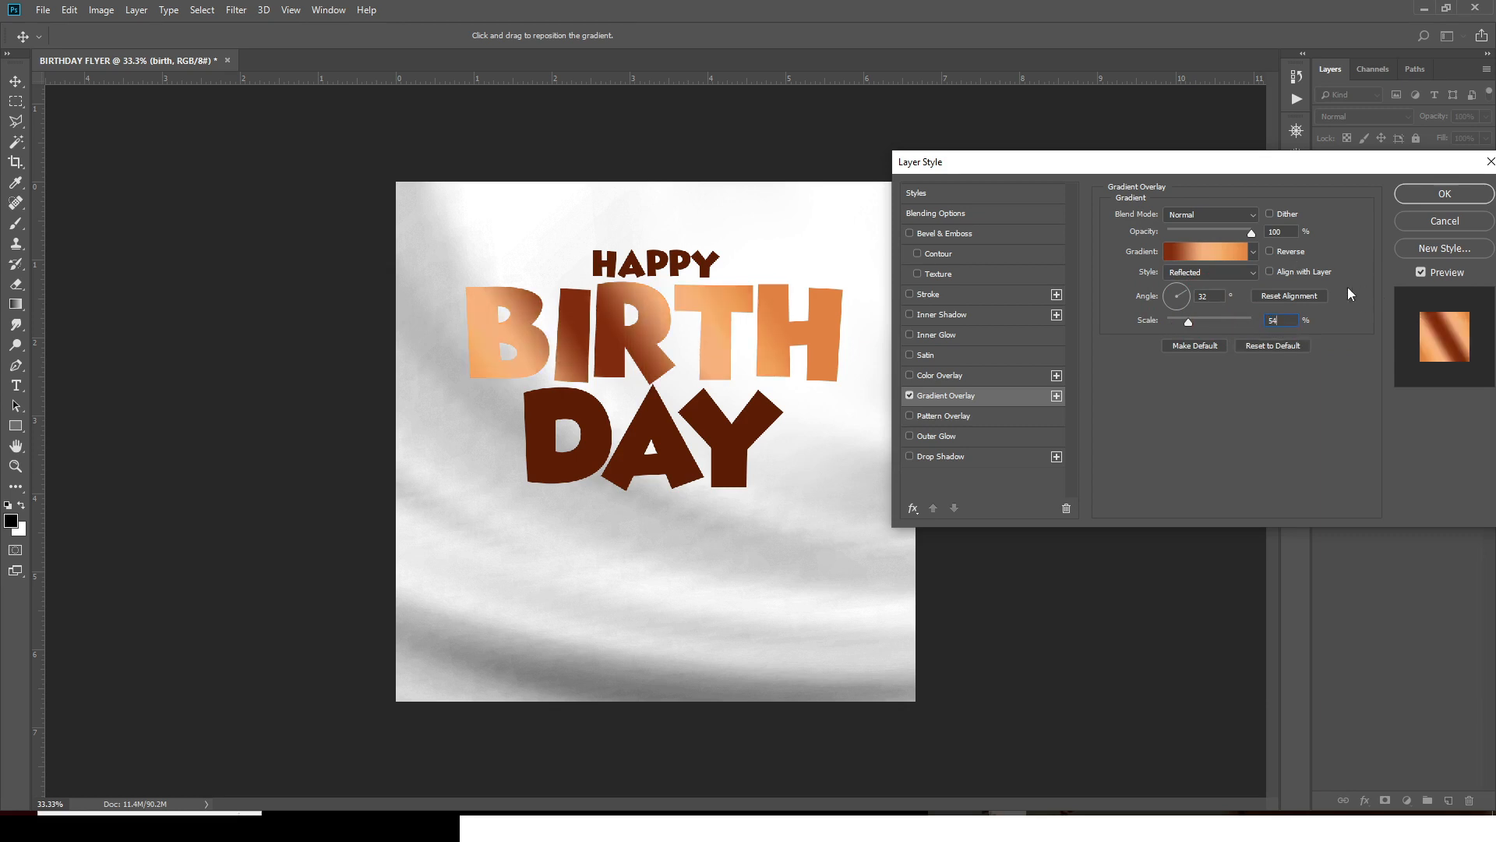
{"action": "left_click", "coordinate": [1436, 197]}
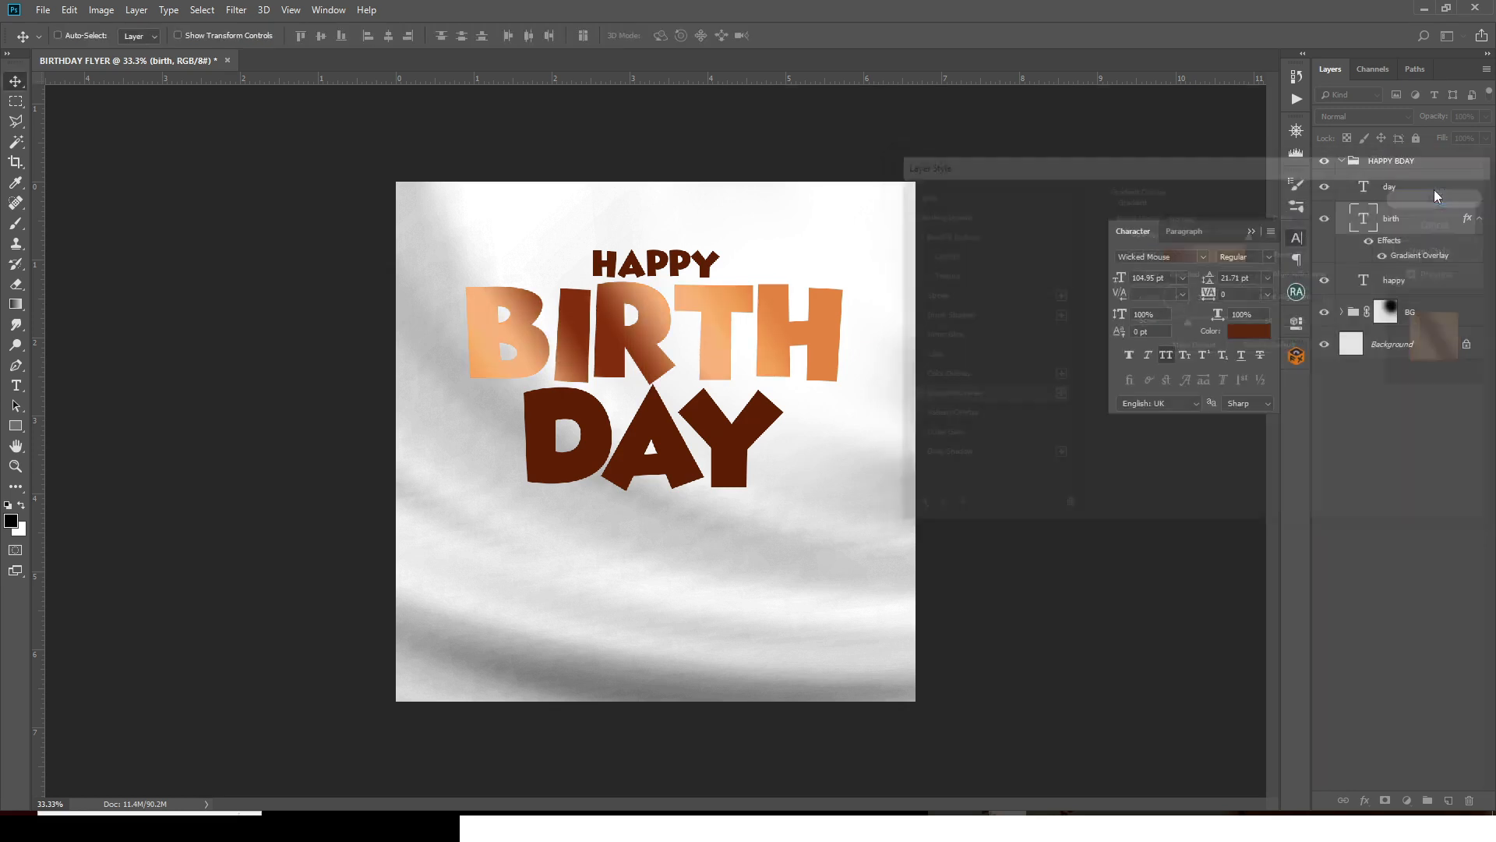
- Copy BIRTH's layer style onto DAY and shift its copper gradient across the letters
{"action": "right_click", "coordinate": [1466, 219]}
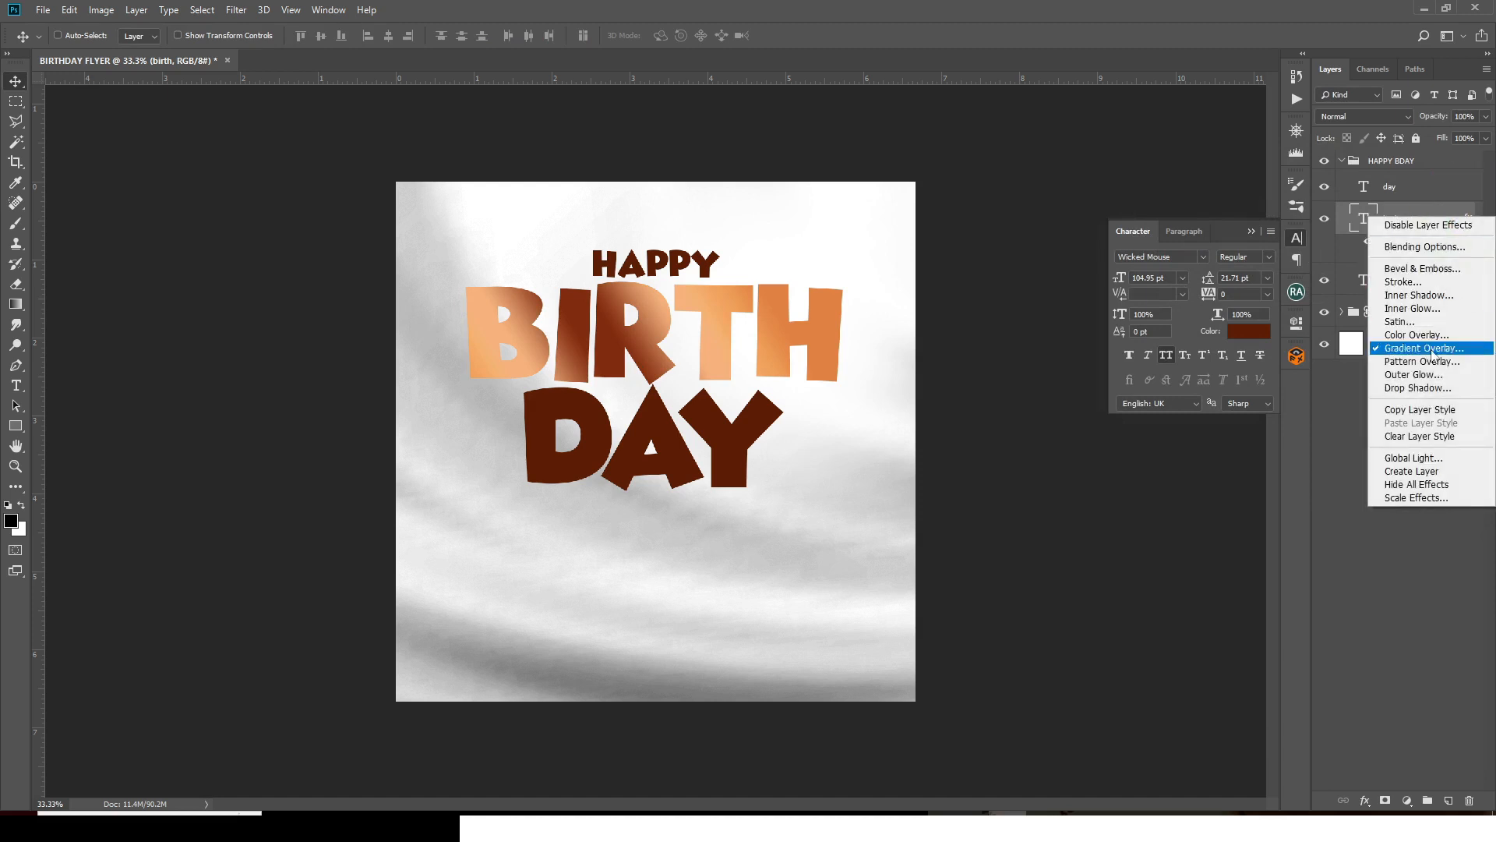
{"action": "left_click", "coordinate": [1411, 410]}
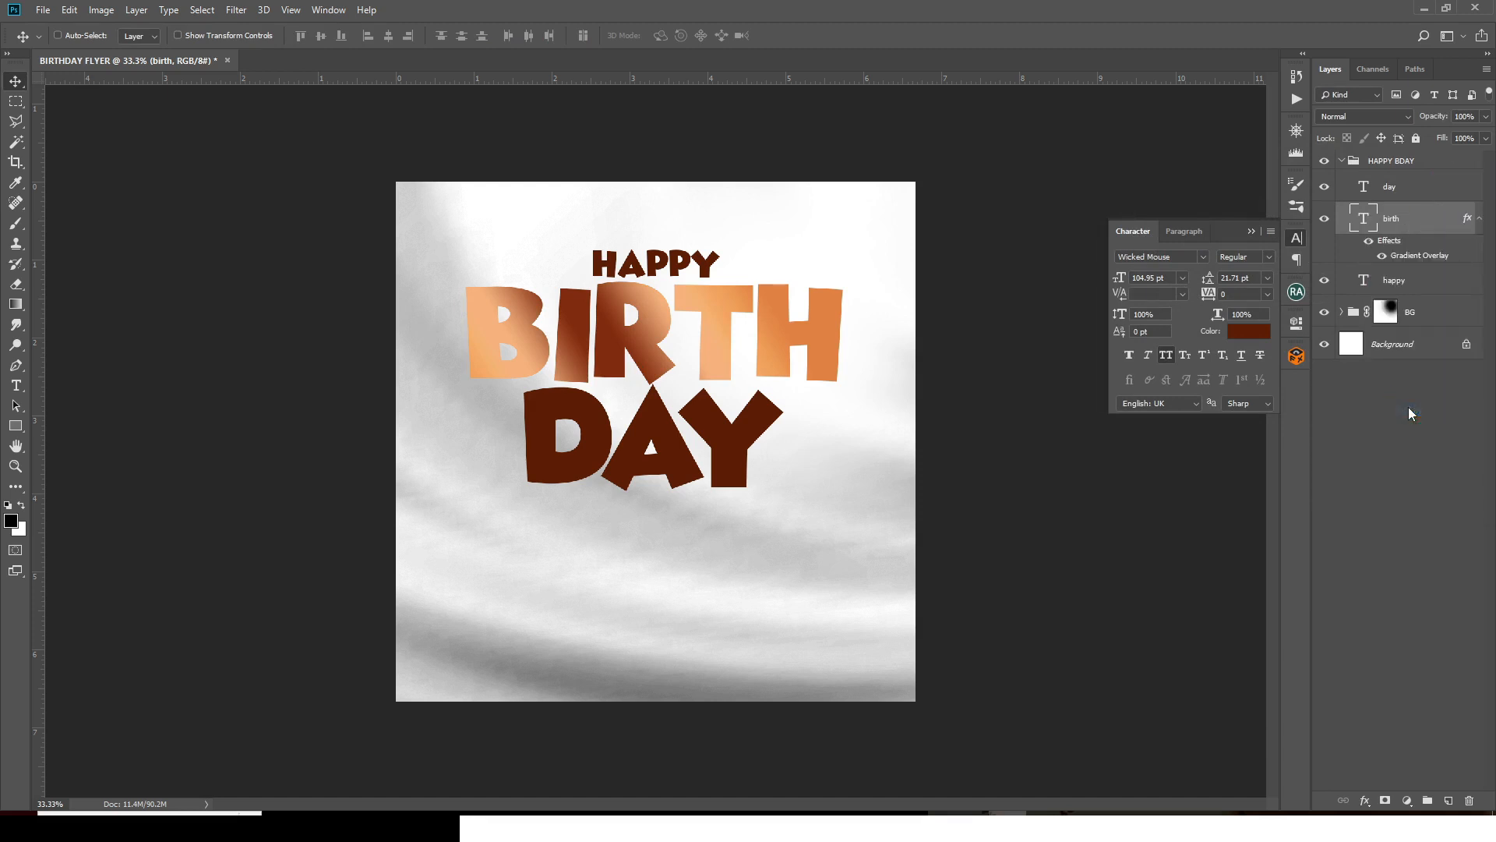
{"action": "left_click", "coordinate": [1398, 195]}
{"action": "right_click", "coordinate": [1398, 195]}
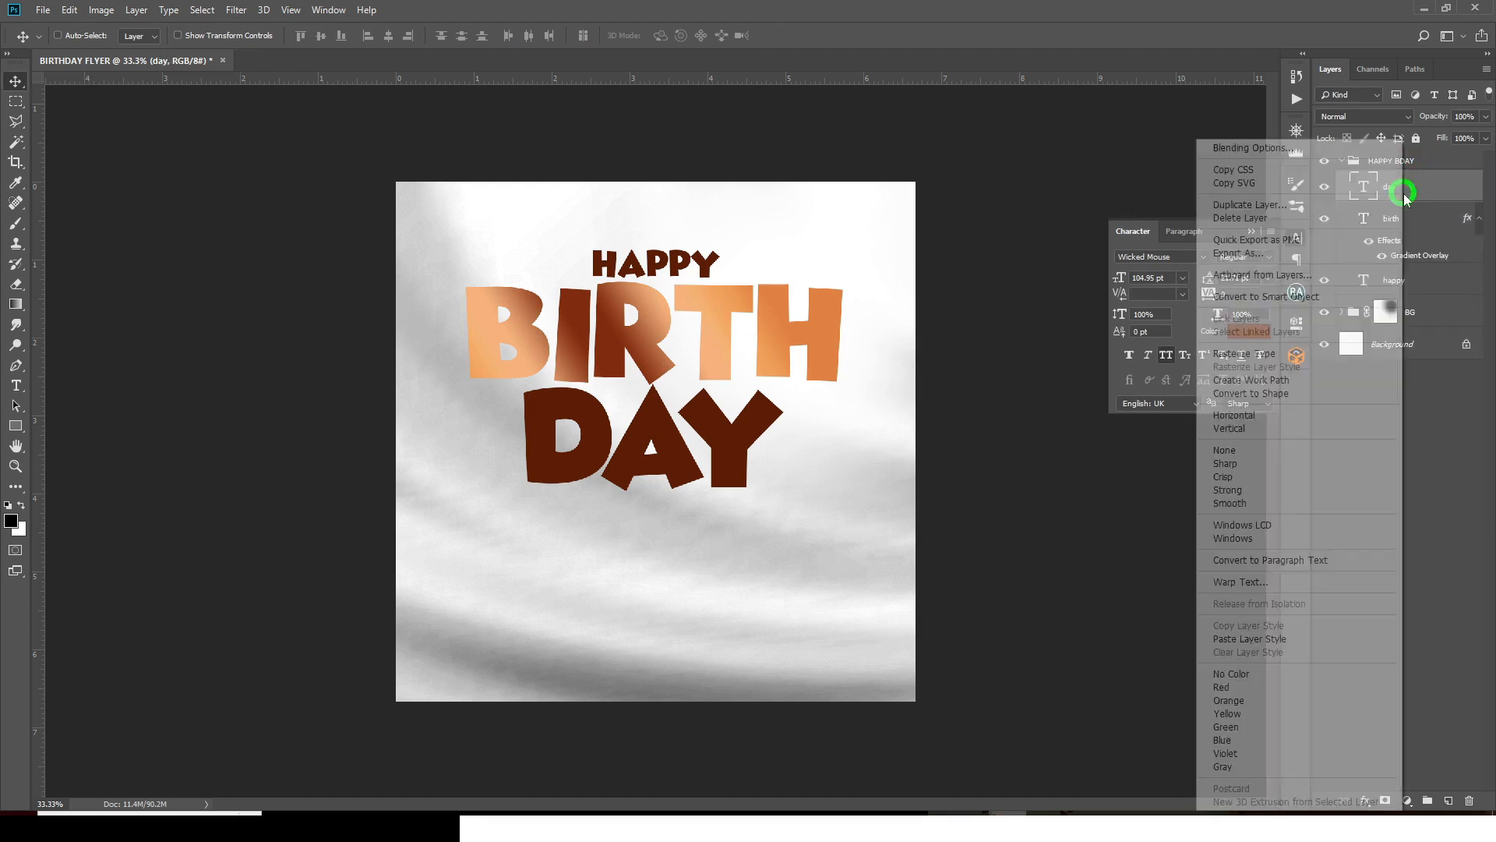
{"action": "left_click", "coordinate": [1246, 639]}
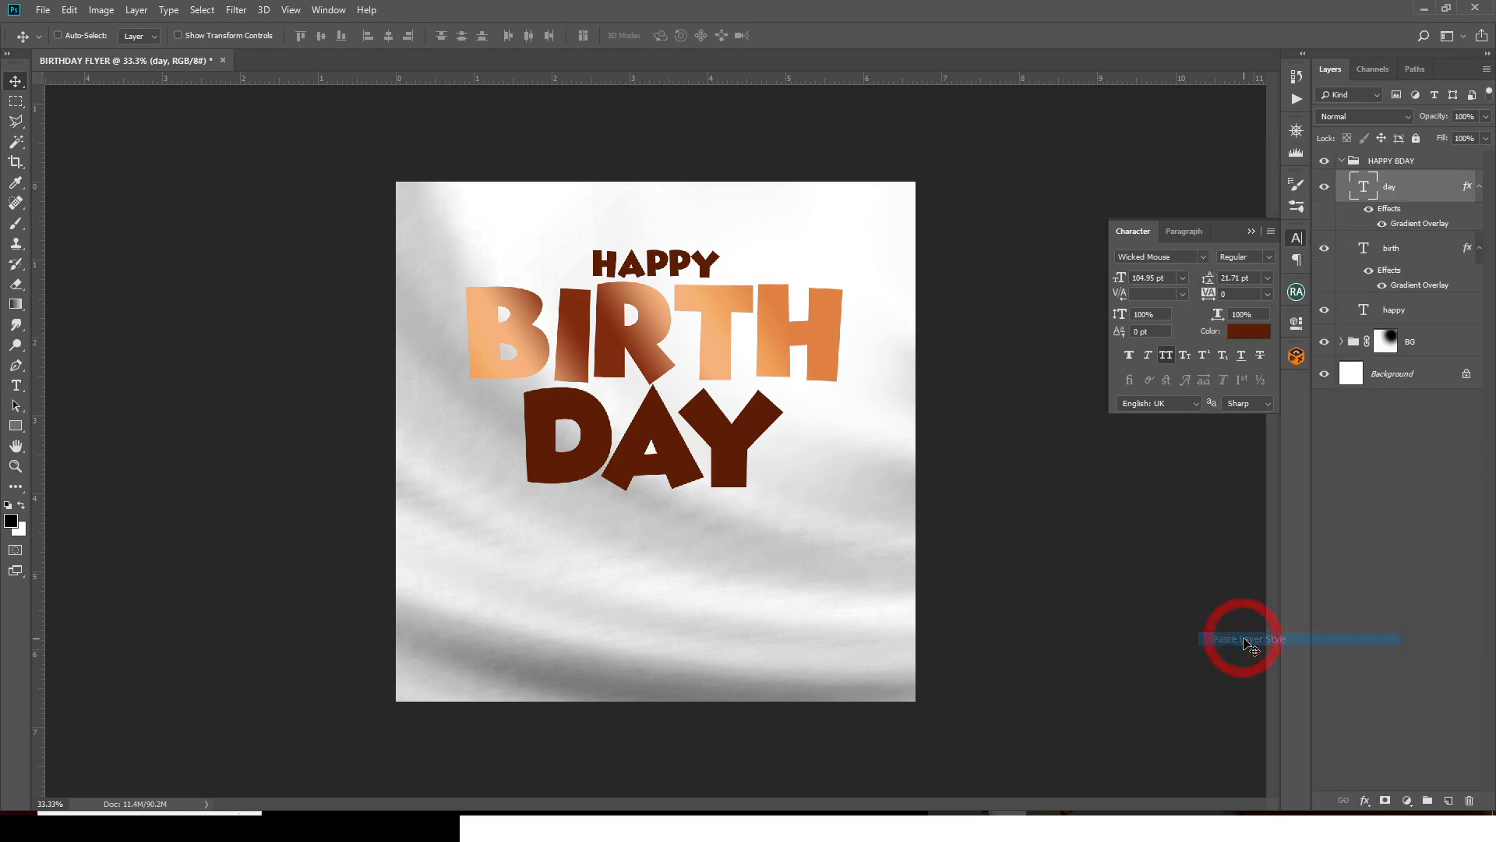
{"action": "double_click", "coordinate": [1407, 221]}
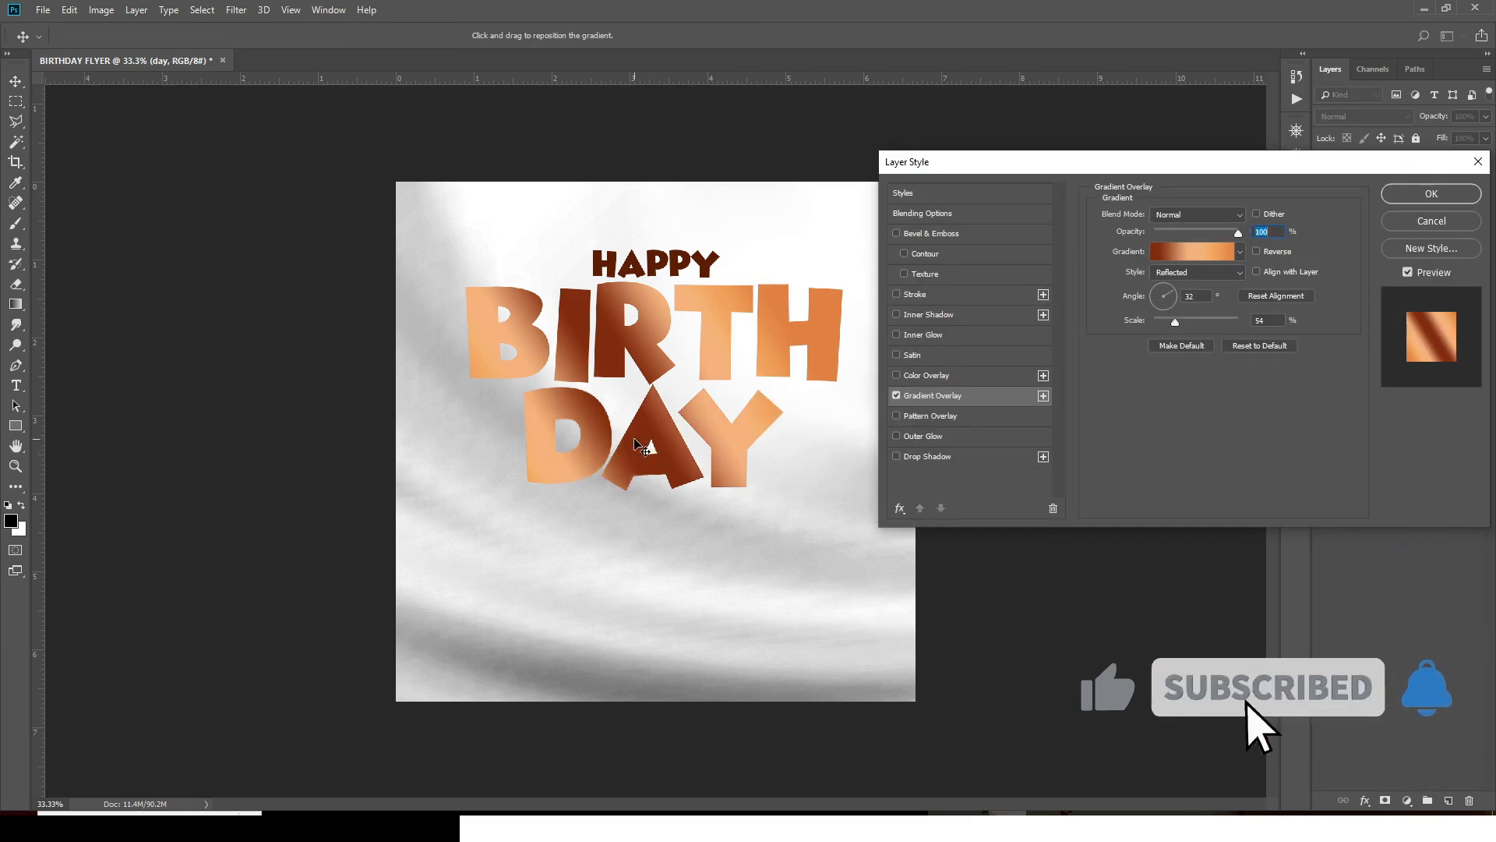
{"action": "left_click_drag", "start_coordinate": [639, 444], "coordinate": [598, 447]}
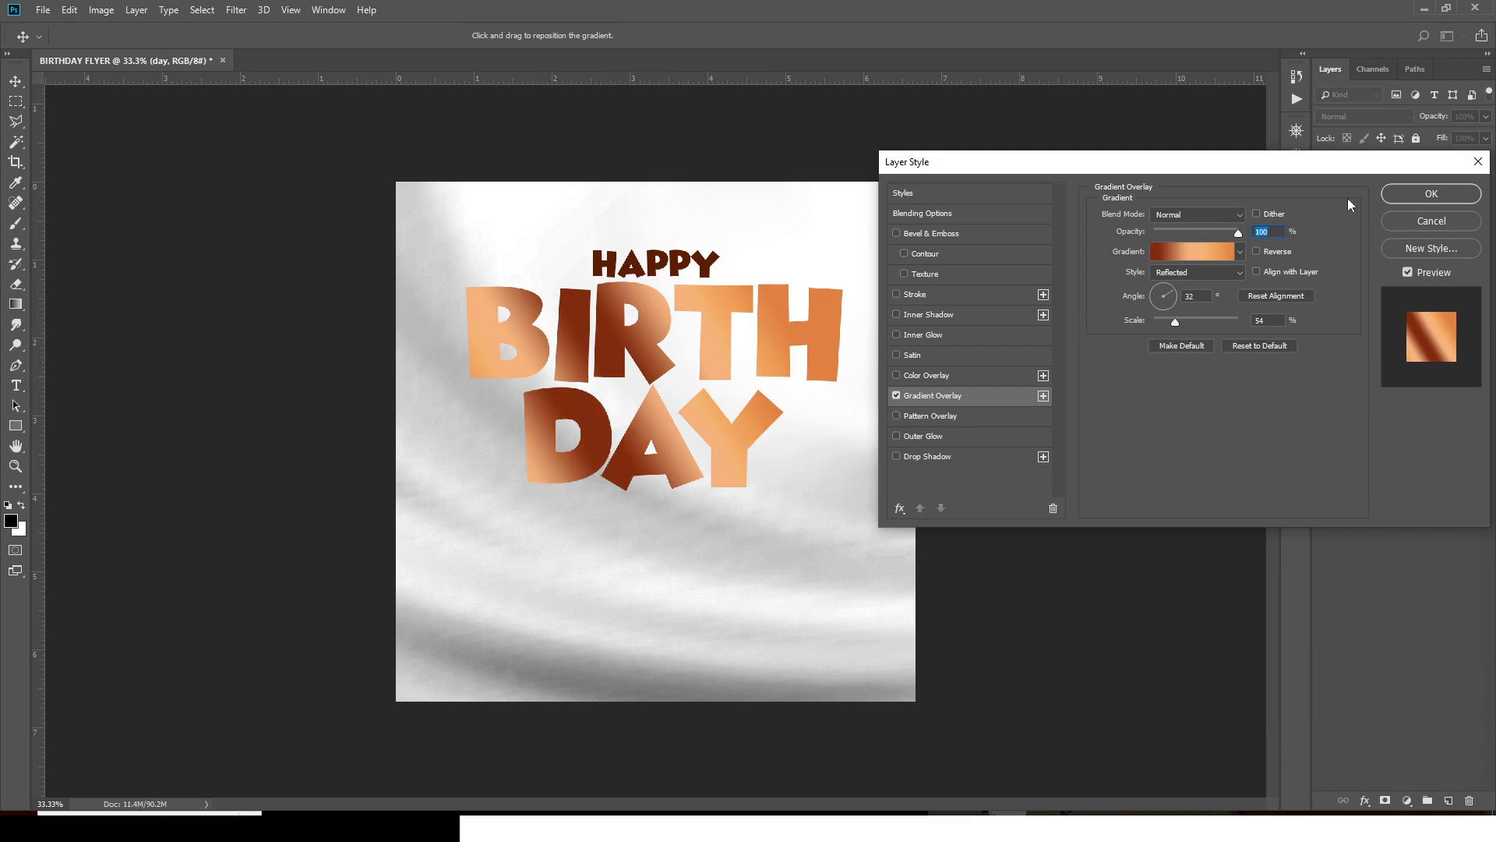
{"action": "left_click", "coordinate": [1407, 195]}
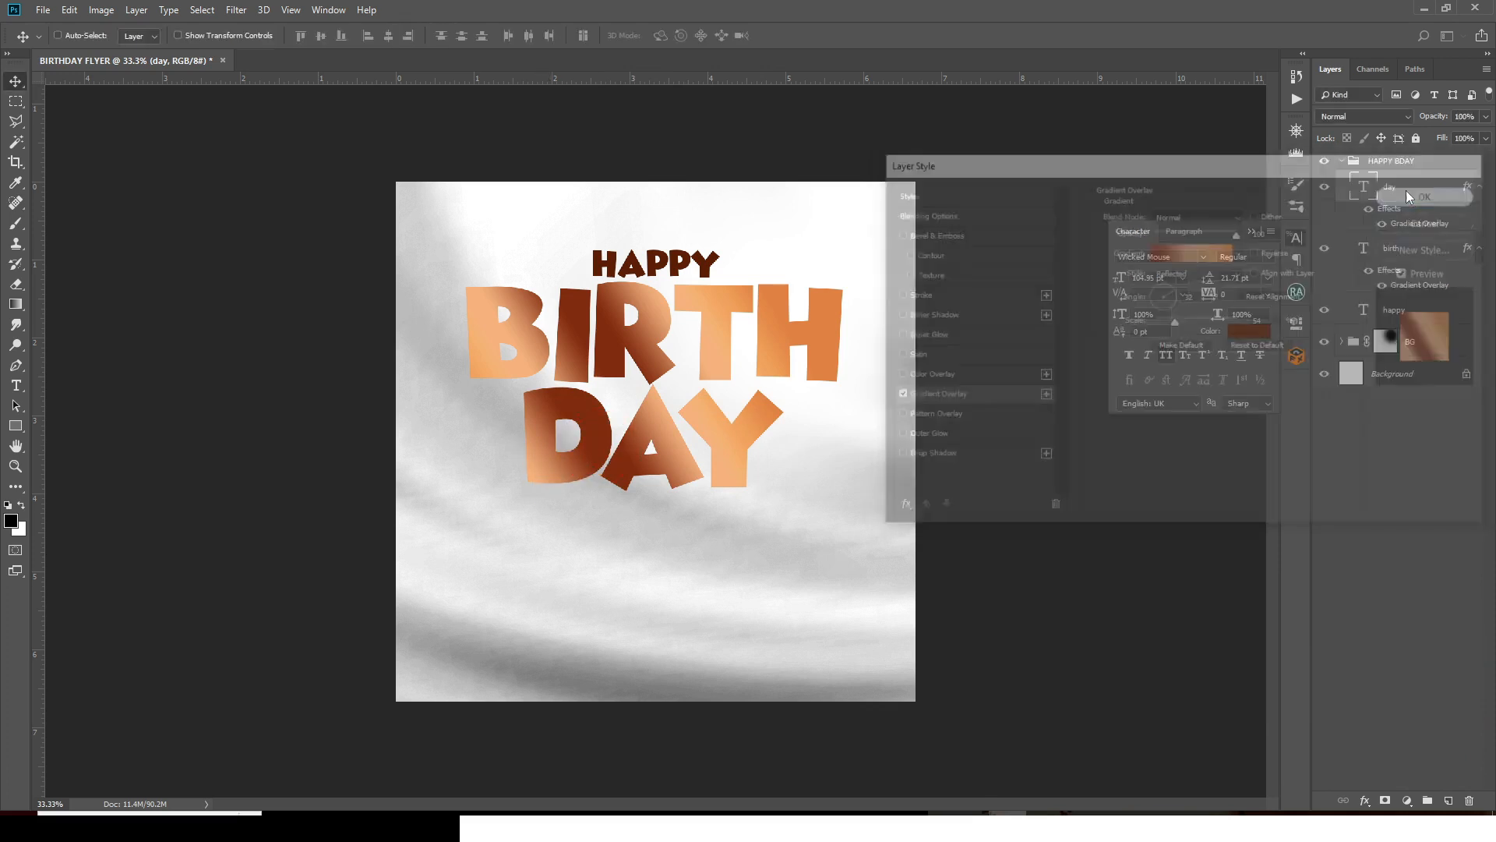
{"action": "left_click", "coordinate": [1478, 194]}
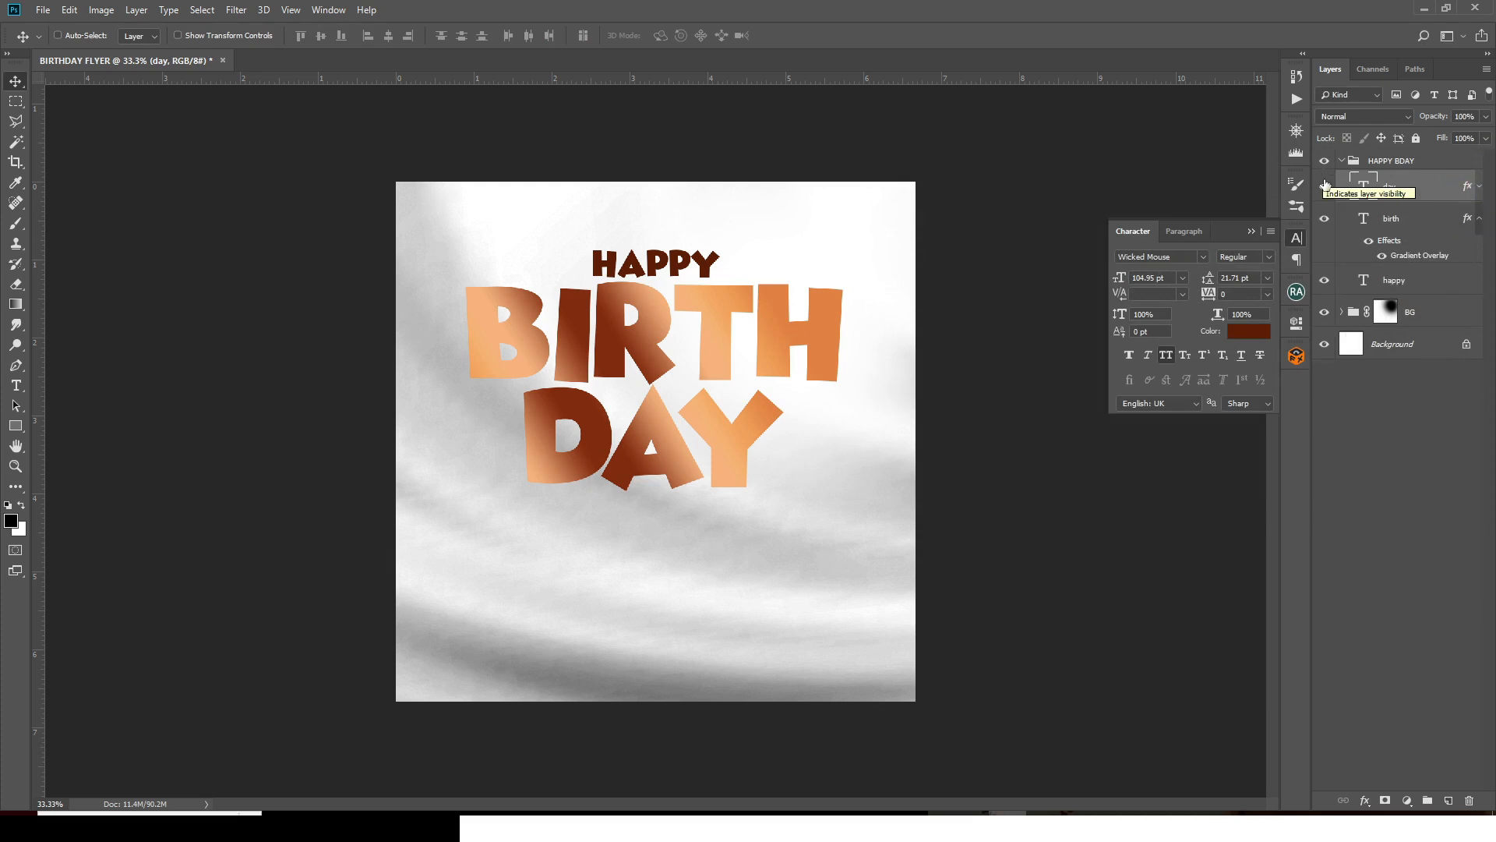
- Collapse the HAPPY BDAY group and drag the portrait photo from Explorer onto the flyer
{"action": "left_click", "coordinate": [1343, 161]}
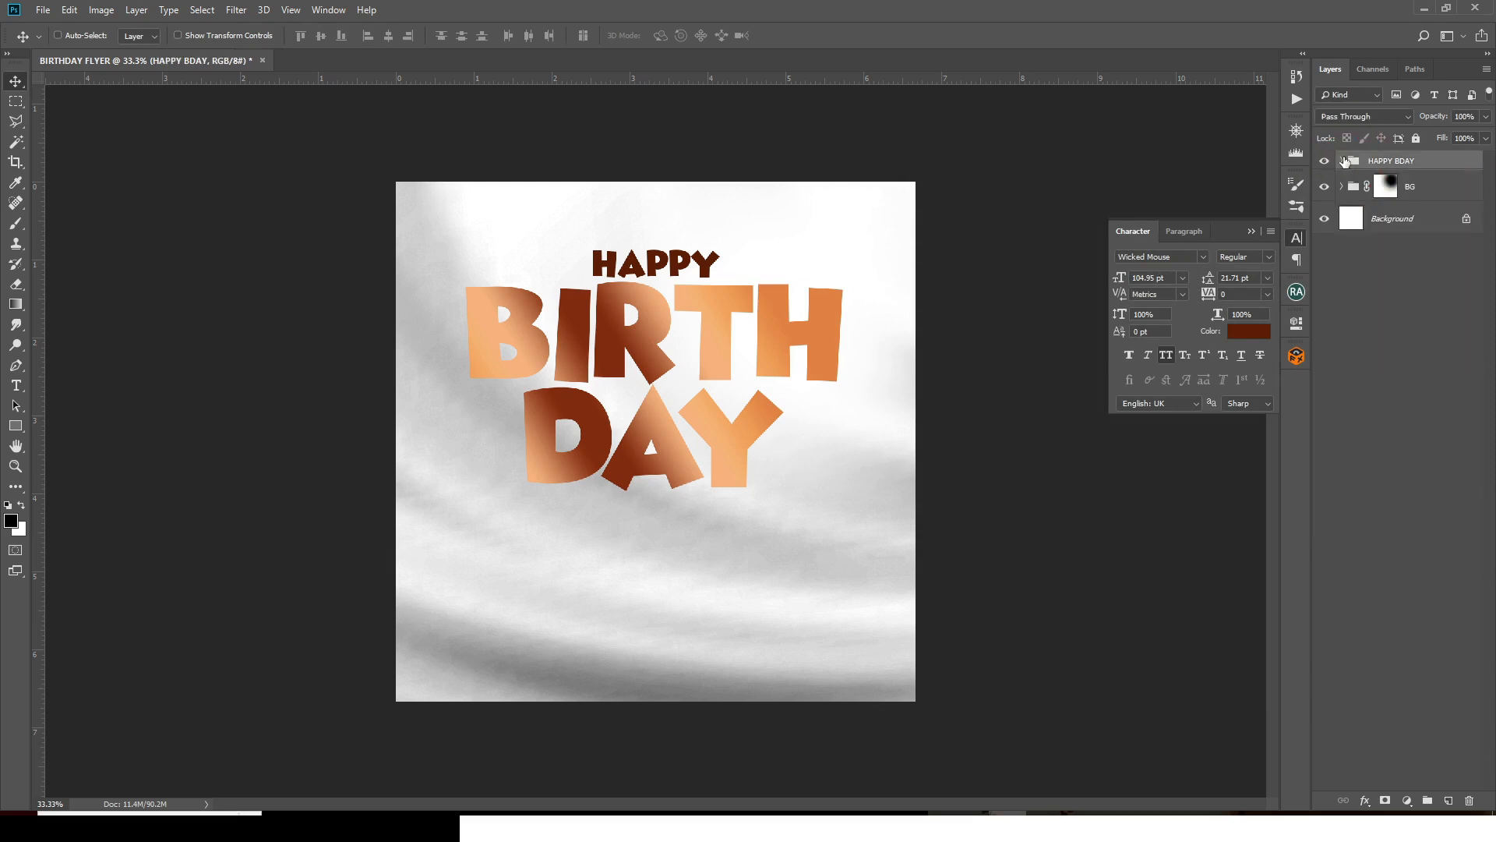
{"action": "left_click", "coordinate": [740, 812]}
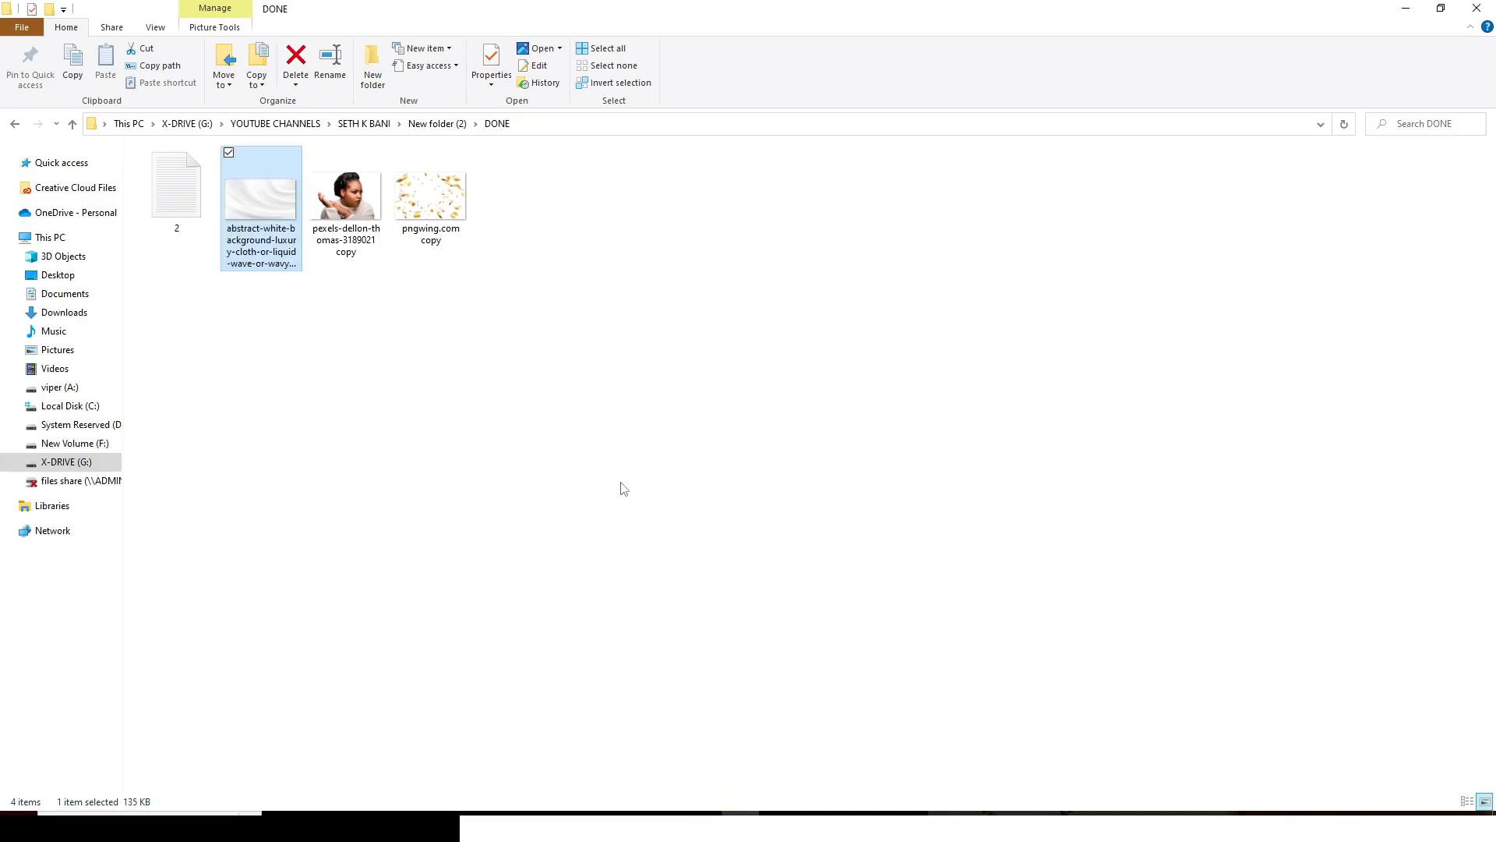
{"action": "left_click_drag", "start_coordinate": [340, 199], "coordinate": [649, 610]}
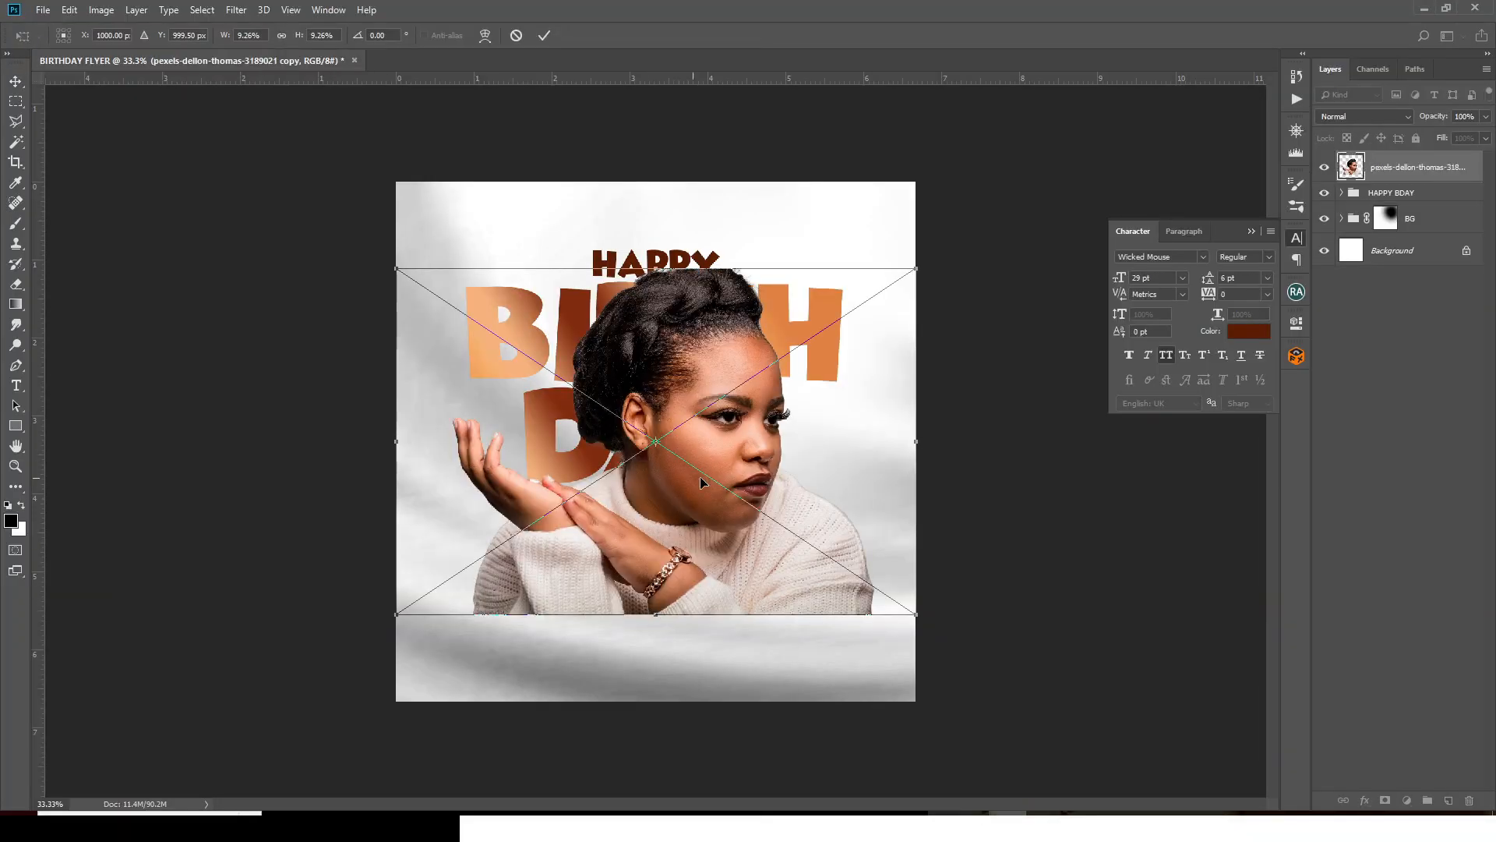
- Shrink and place the portrait just below the headline, then hide the guides
{"action": "left_click_drag", "start_coordinate": [701, 482], "coordinate": [753, 540]}
{"action": "left_click_drag", "start_coordinate": [901, 372], "coordinate": [838, 426]}
{"action": "key", "text": "shift+Down"}
{"action": "key", "text": "shift+Down"}
{"action": "key", "text": "shift+Down"}
{"action": "key", "text": "shift+Down"}
{"action": "key", "text": "shift+Down"}
{"action": "key", "text": "shift+Down"}
{"action": "key", "text": "shift+Down"}
{"action": "left_click_drag", "start_coordinate": [448, 441], "coordinate": [464, 453]}
{"action": "key", "text": "shift+Down"}
{"action": "key", "text": "shift+Down"}
{"action": "key", "text": "shift+Down"}
{"action": "key", "text": "shift+Down"}
{"action": "key", "text": "shift+Down"}
{"action": "key", "text": "shift+Left"}
{"action": "key", "text": "shift+Left"}
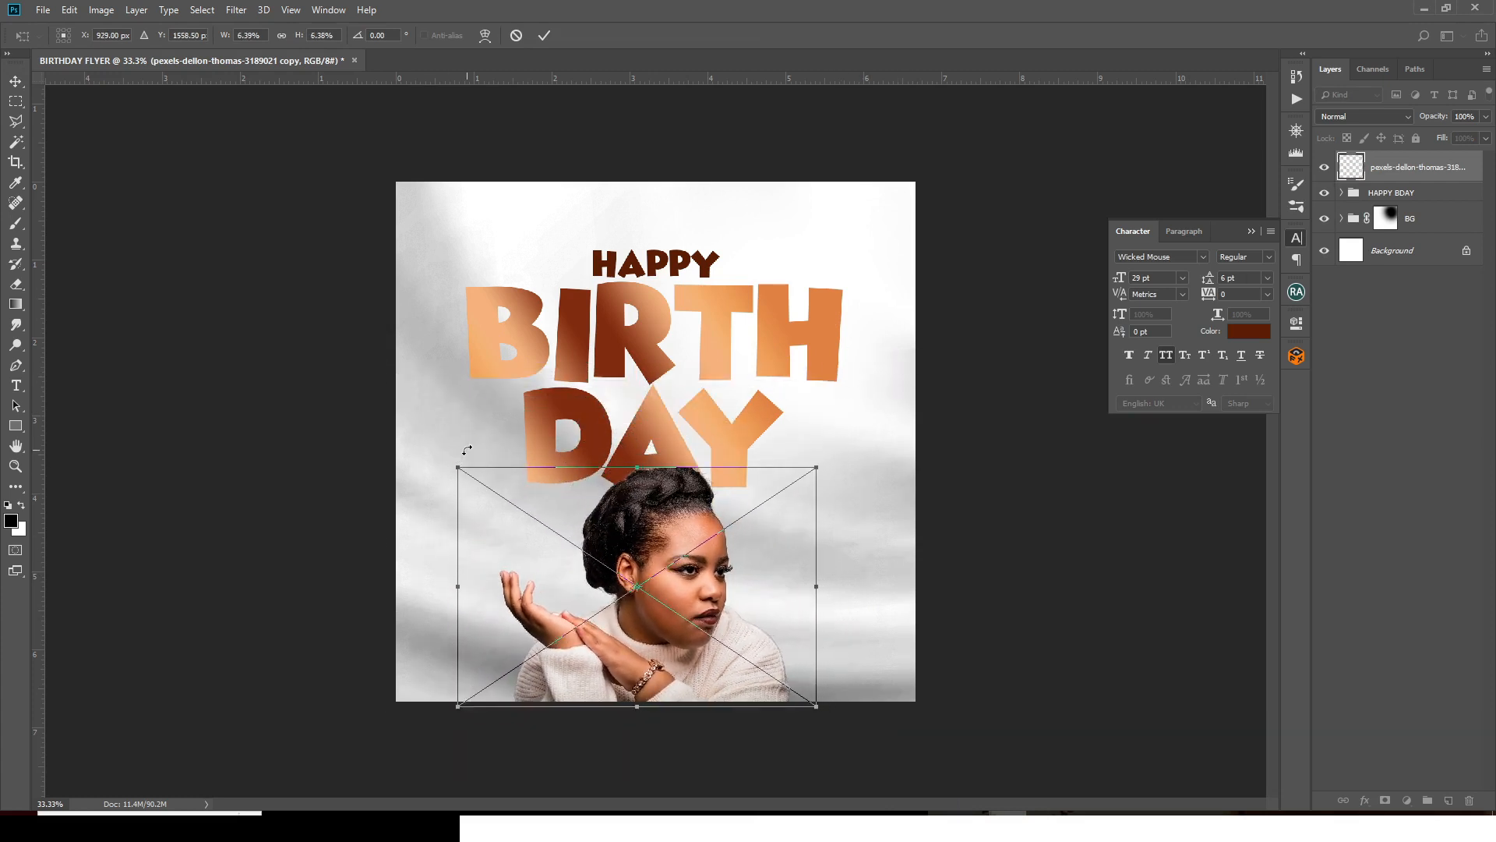
{"action": "key", "text": "shift+Left"}
{"action": "key", "text": "shift+Left"}
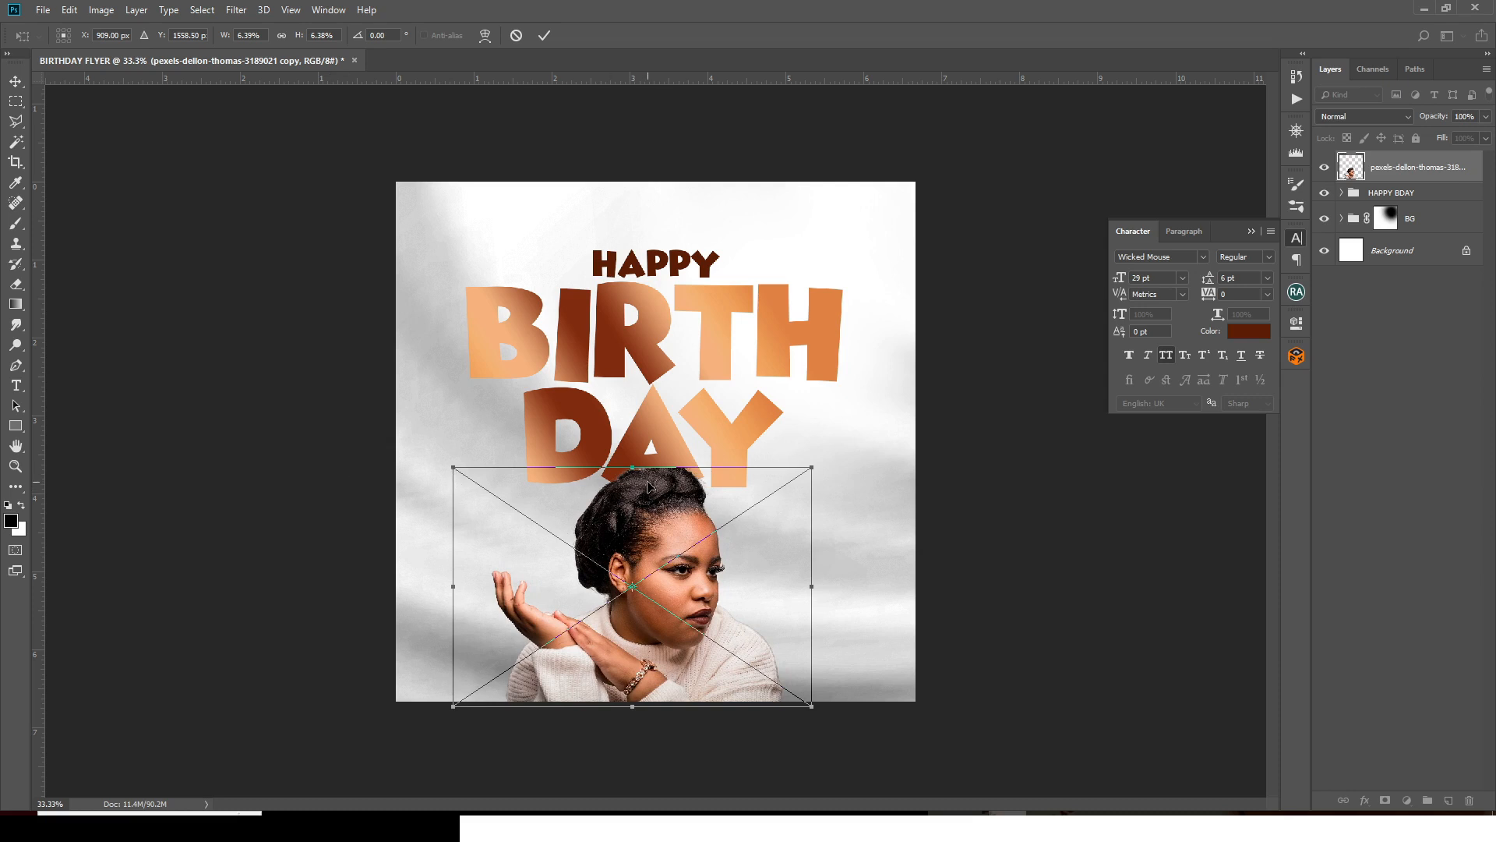
{"action": "key", "text": "ctrl+semicolon"}
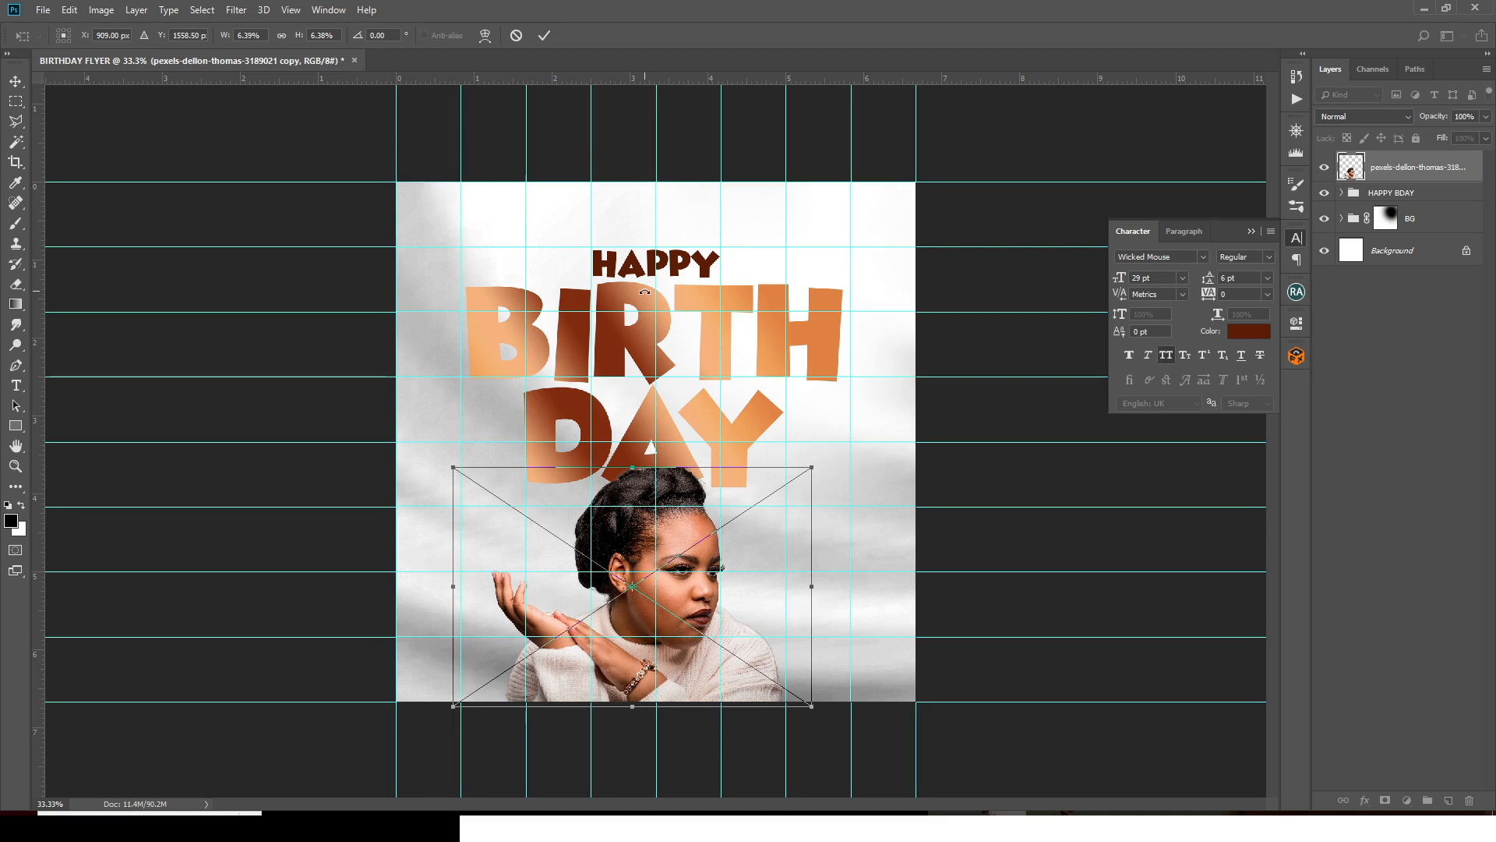
{"action": "key", "text": "Return"}
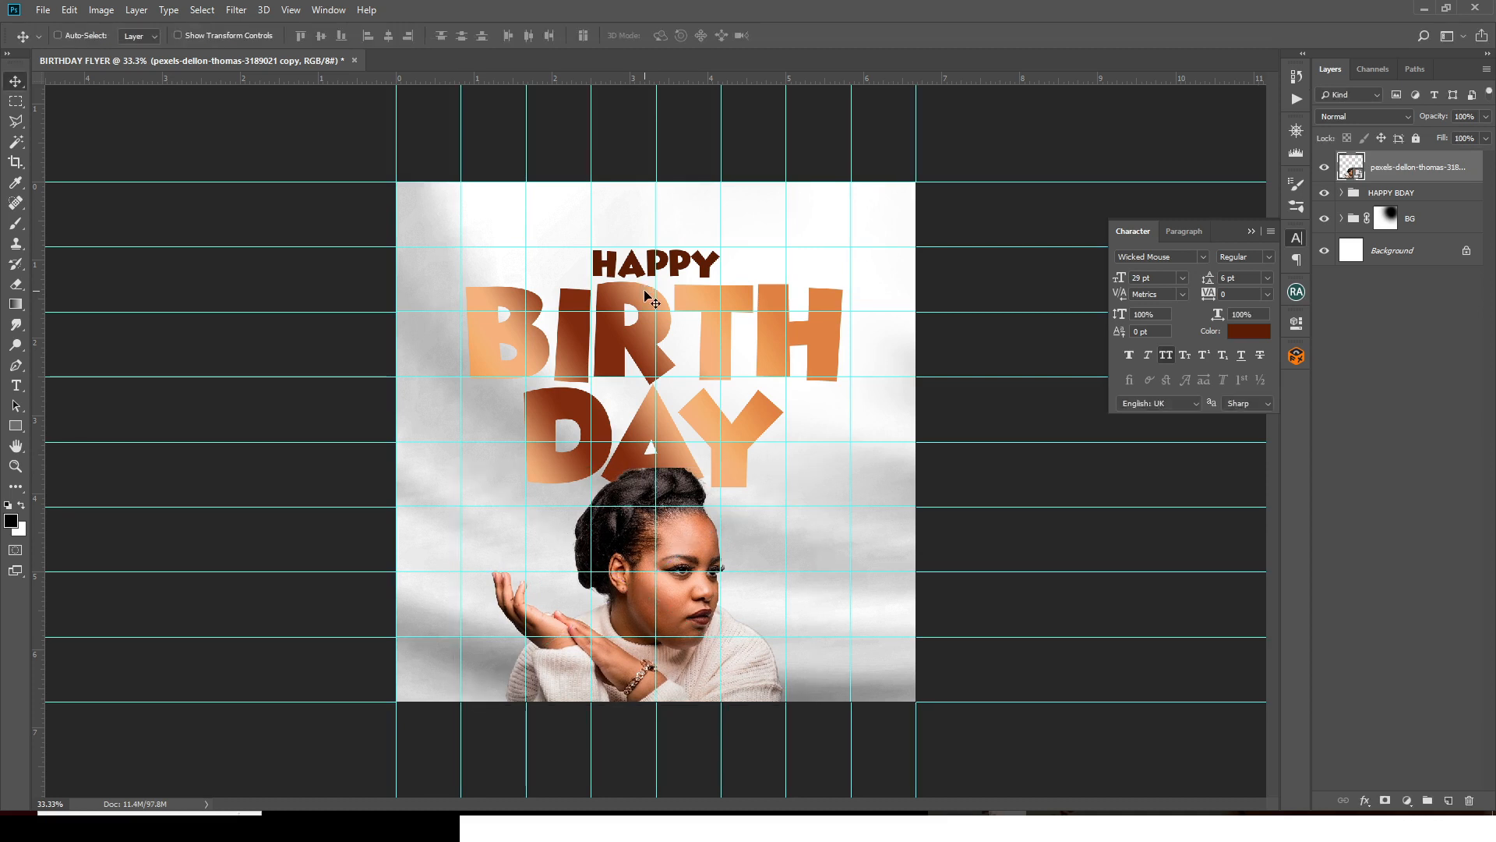
{"action": "key", "text": "shift+Left"}
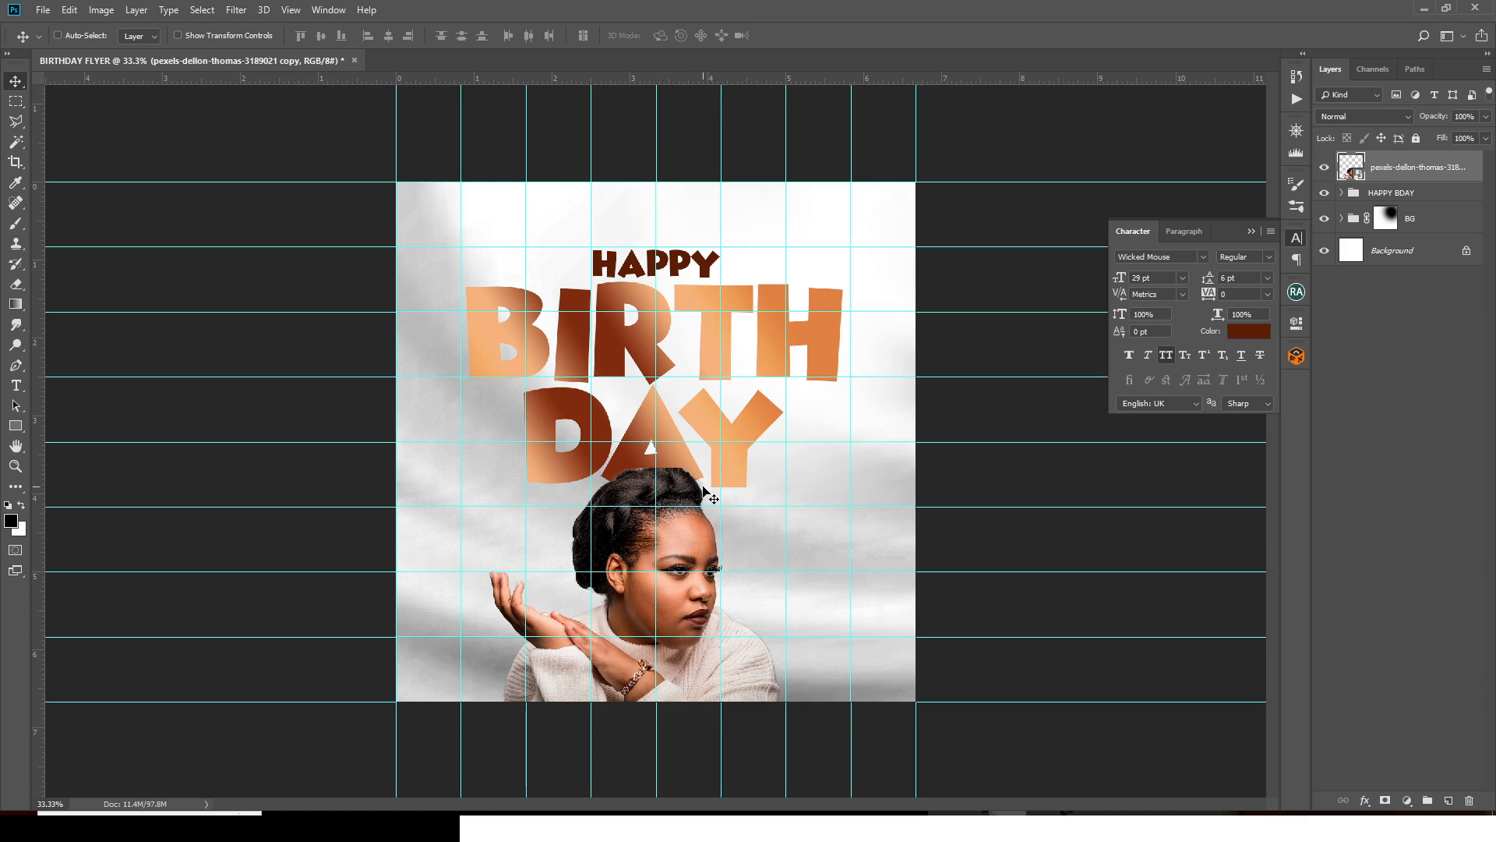
{"action": "key", "text": "ctrl"}
{"action": "key", "text": "ctrl+semicolon"}
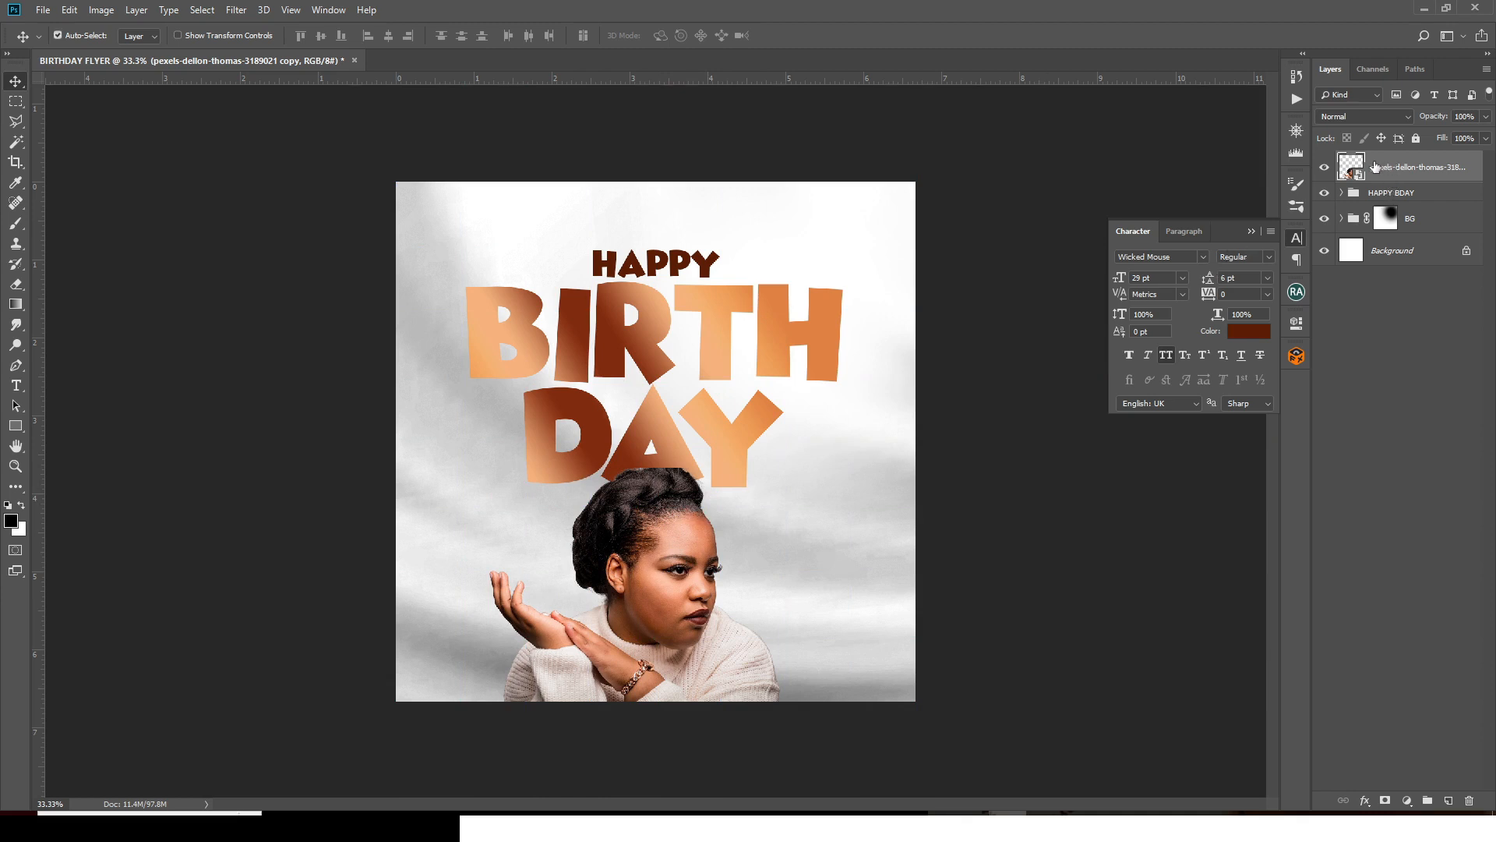
- Put the portrait layer into a new group named 'IMAGE'
{"action": "key", "text": "ctrl+g"}
{"action": "double_click", "coordinate": [1380, 161]}
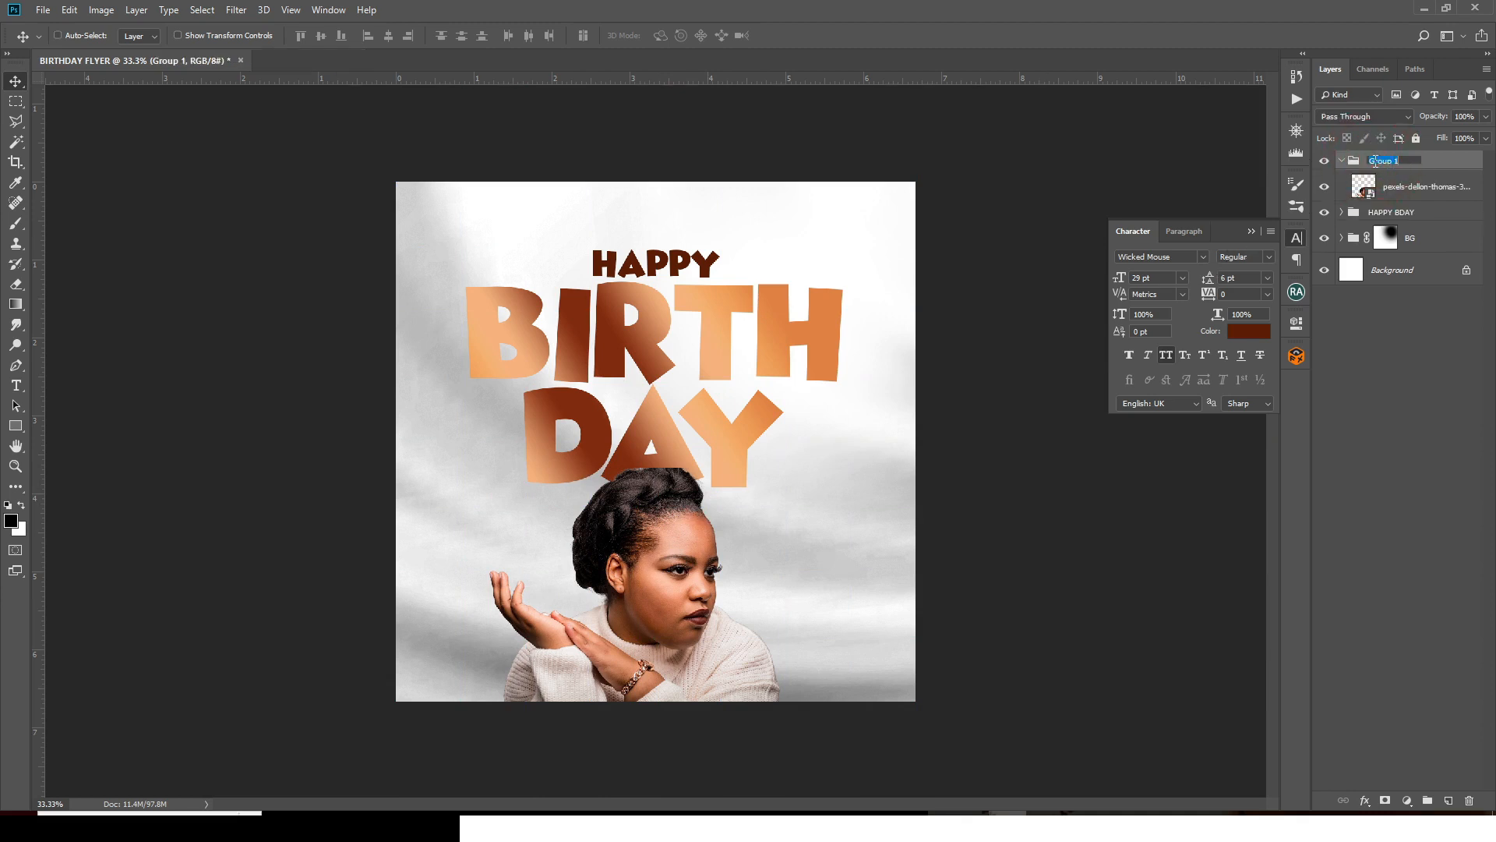
{"action": "type", "text": "IMAGE"}
{"action": "key", "text": "Return"}
- Zoom to 50%, collapse the character panel and select the portrait layer
{"action": "key", "text": "ctrl+plus"}
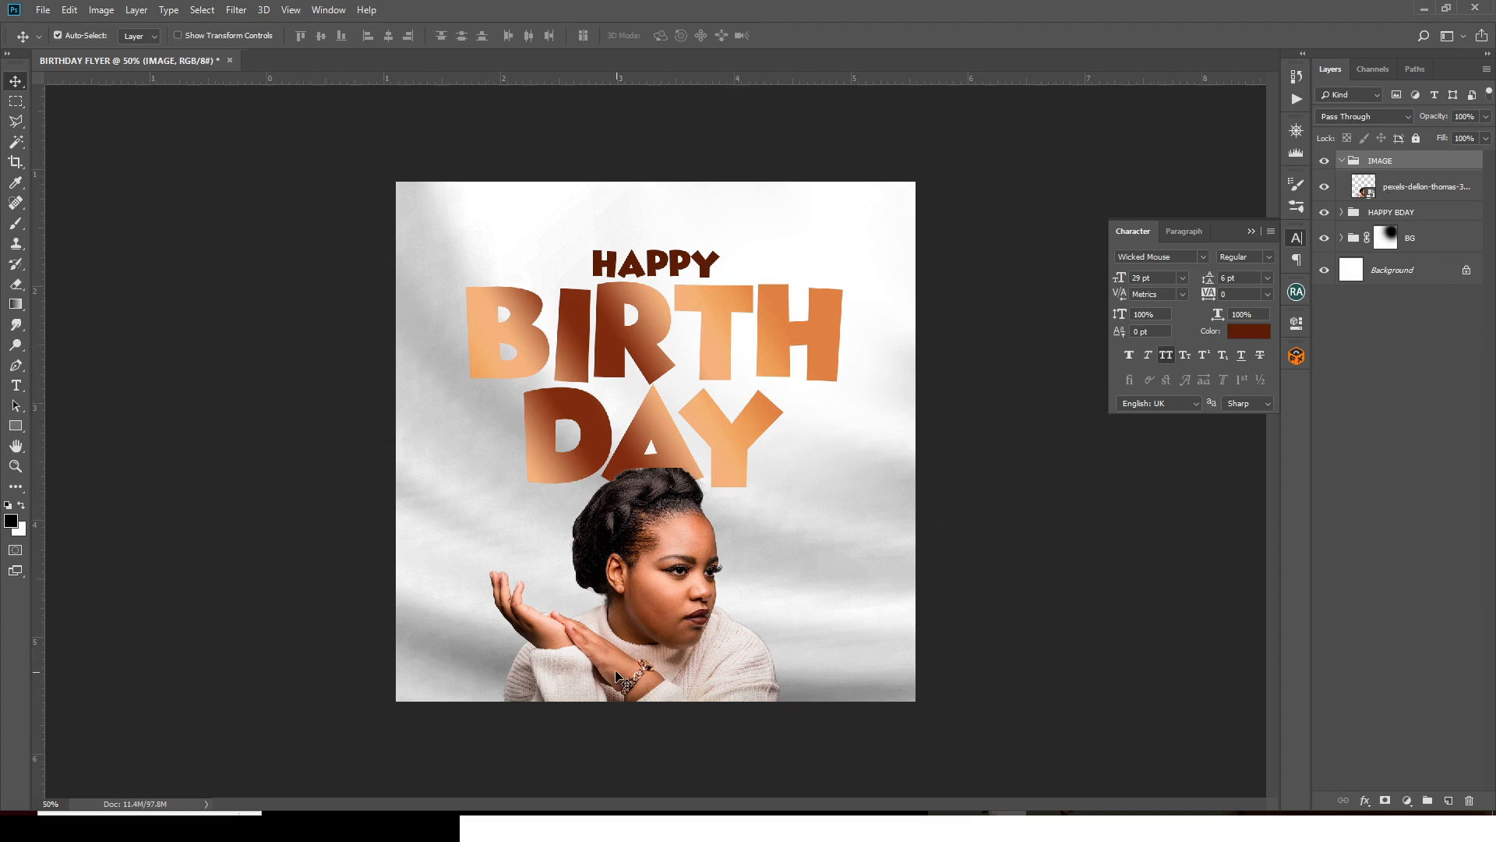
{"action": "scroll", "coordinate": [762, 568], "scroll_direction": "down", "scroll_amount": 3}
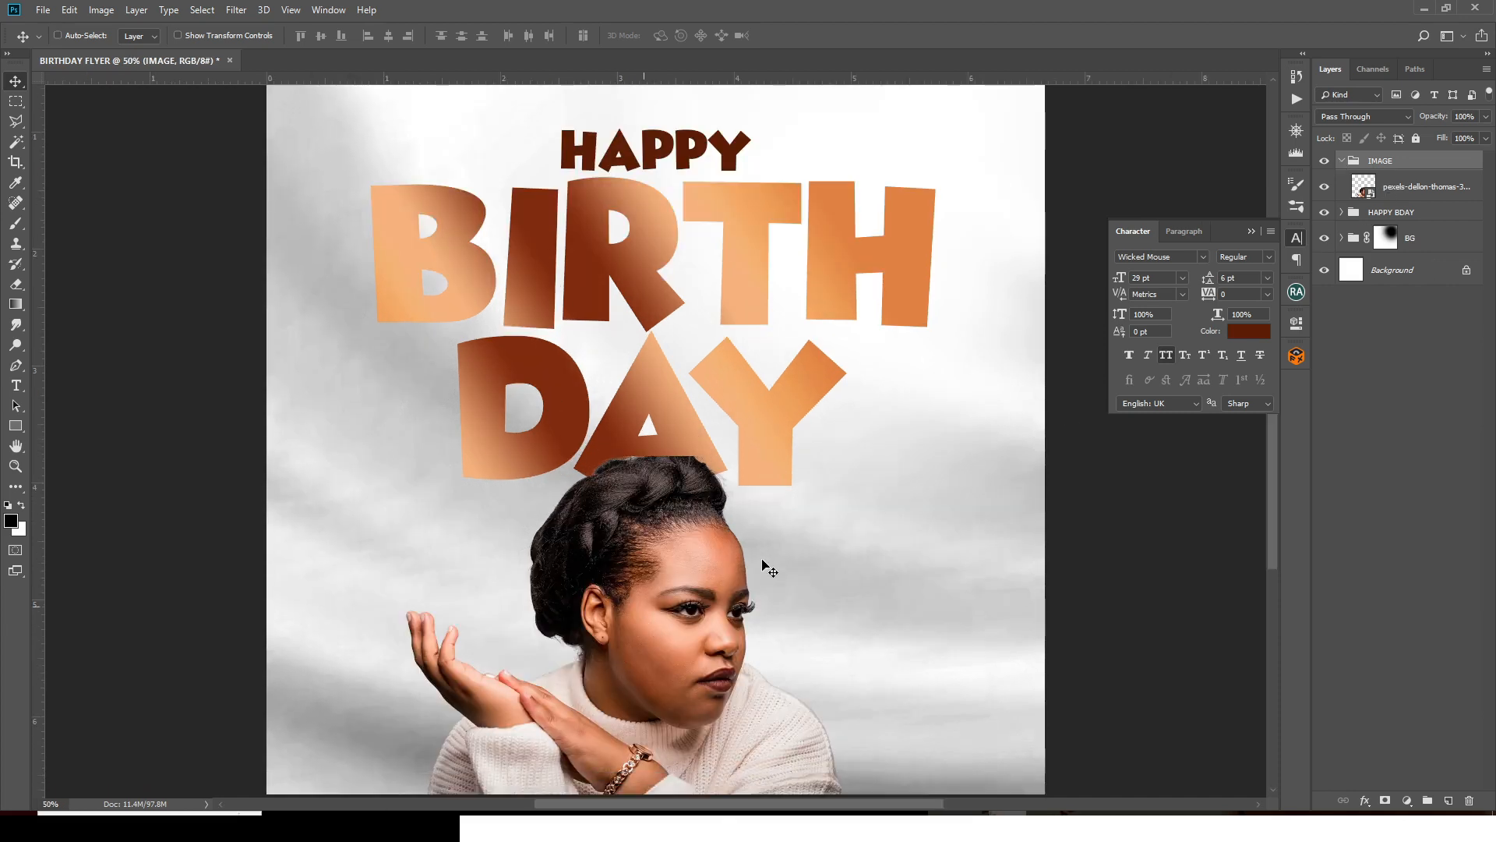
{"action": "left_click", "coordinate": [1250, 231]}
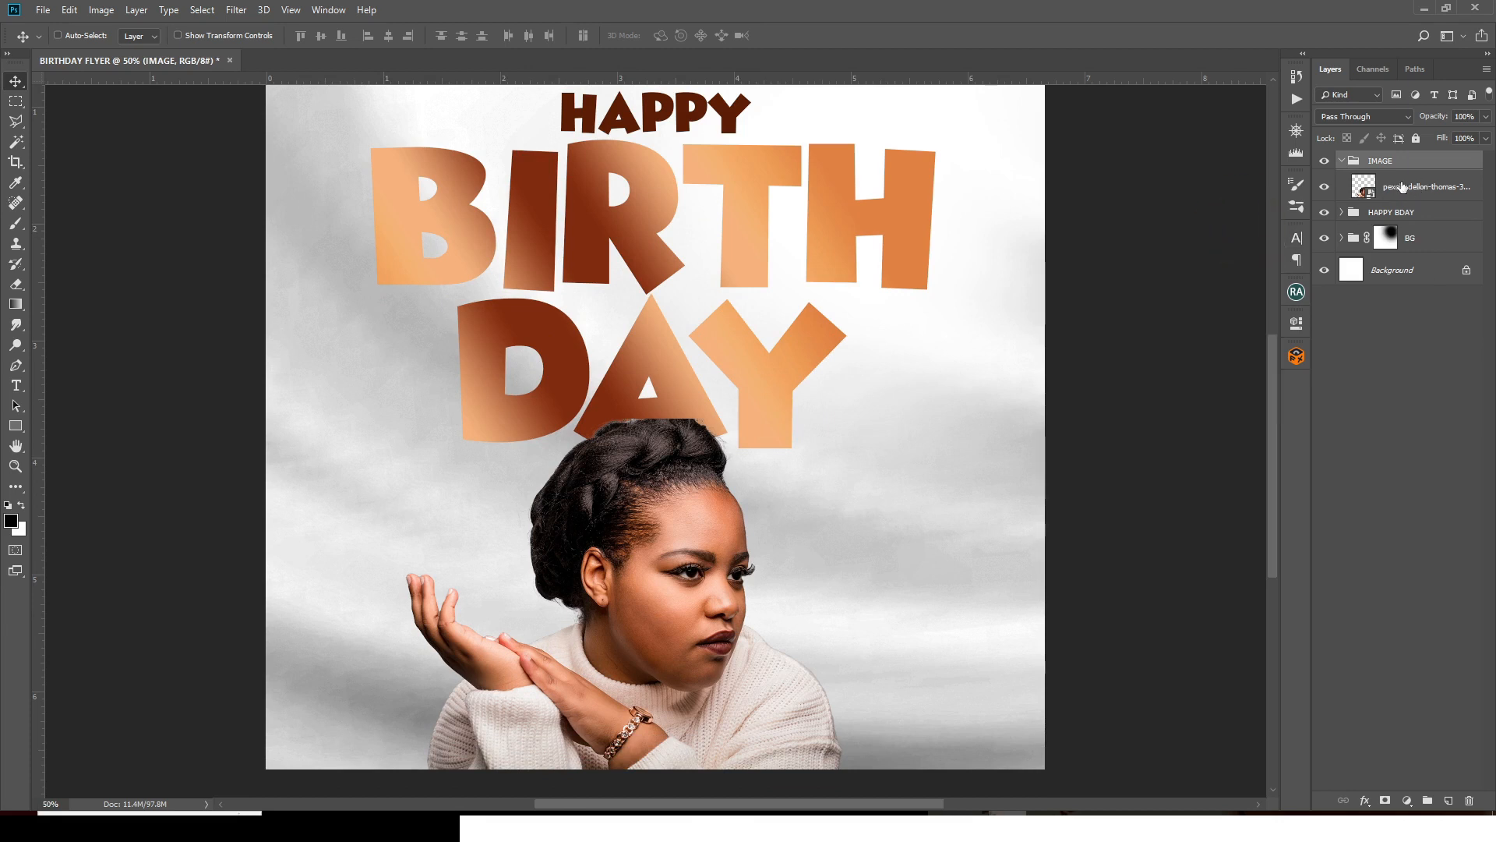
{"action": "left_click", "coordinate": [1420, 187]}
{"action": "left_click", "coordinate": [237, 10]}
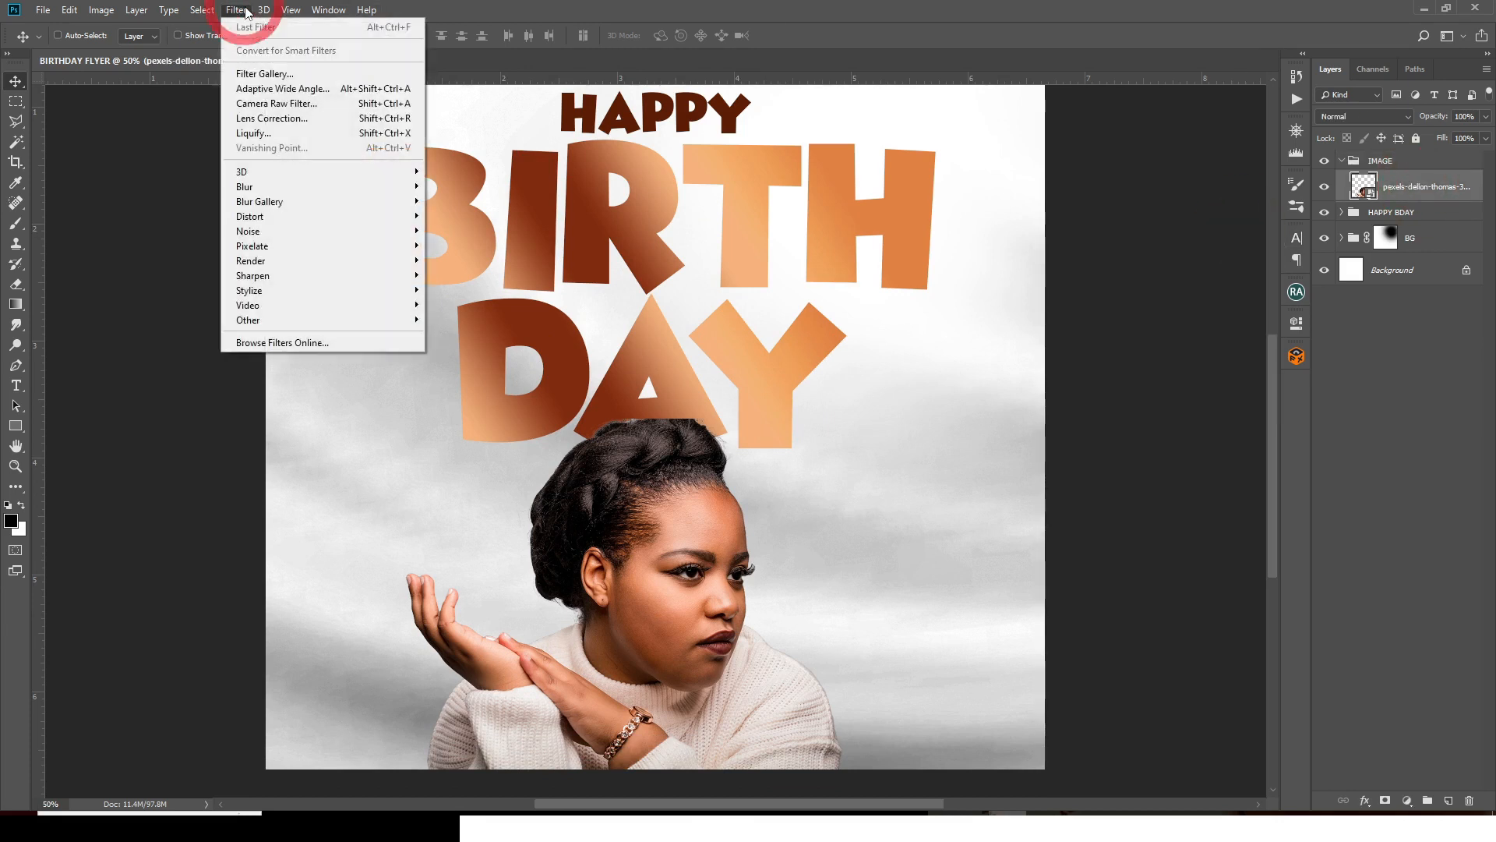
- Apply a Camera Raw Filter to the portrait with Shadows +36 and Clarity +24
{"action": "left_click", "coordinate": [265, 109]}
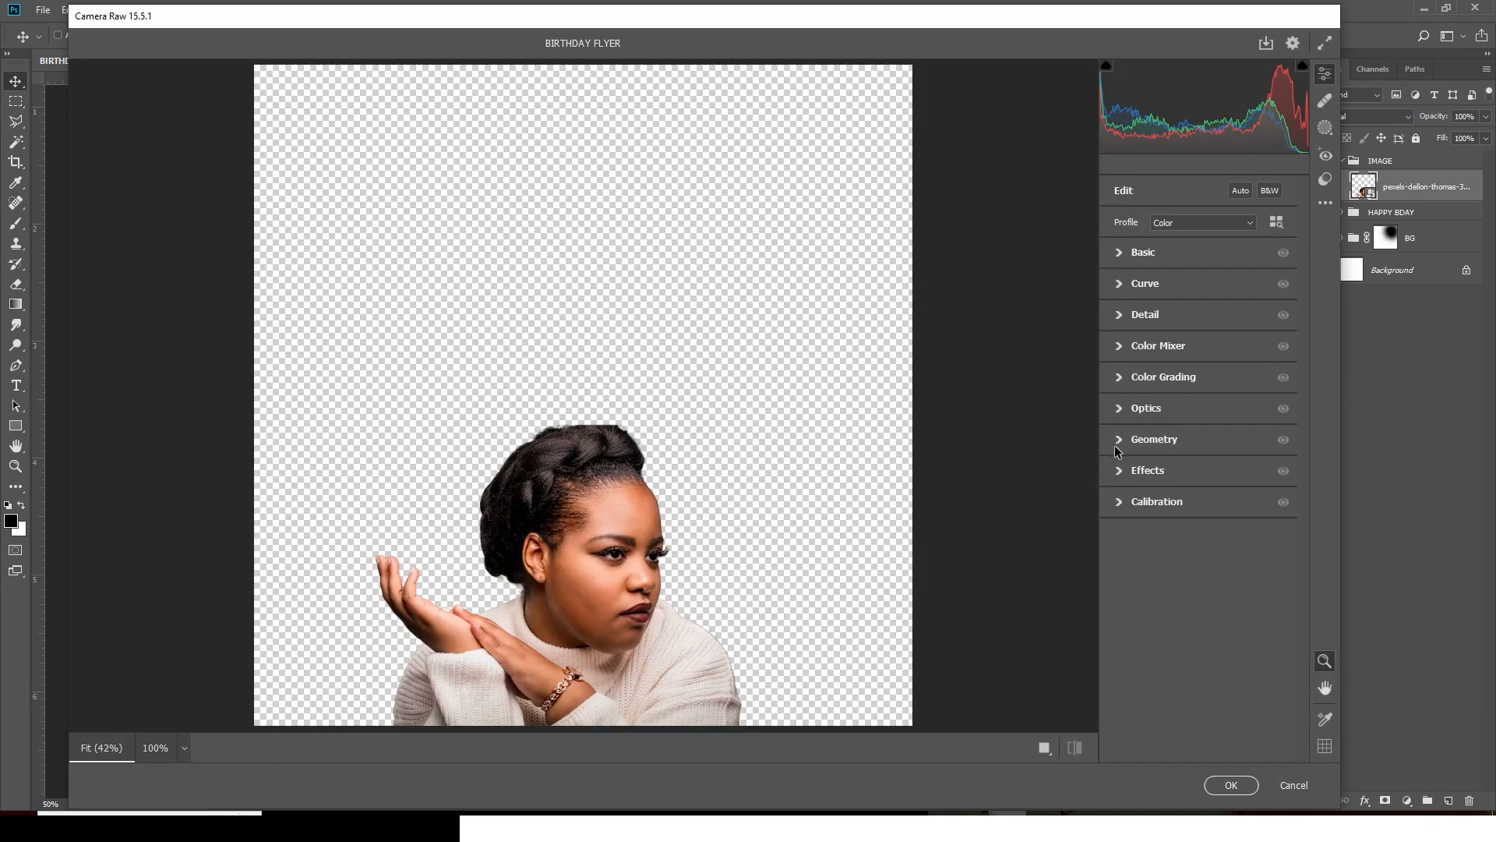
{"action": "left_click", "coordinate": [1119, 253]}
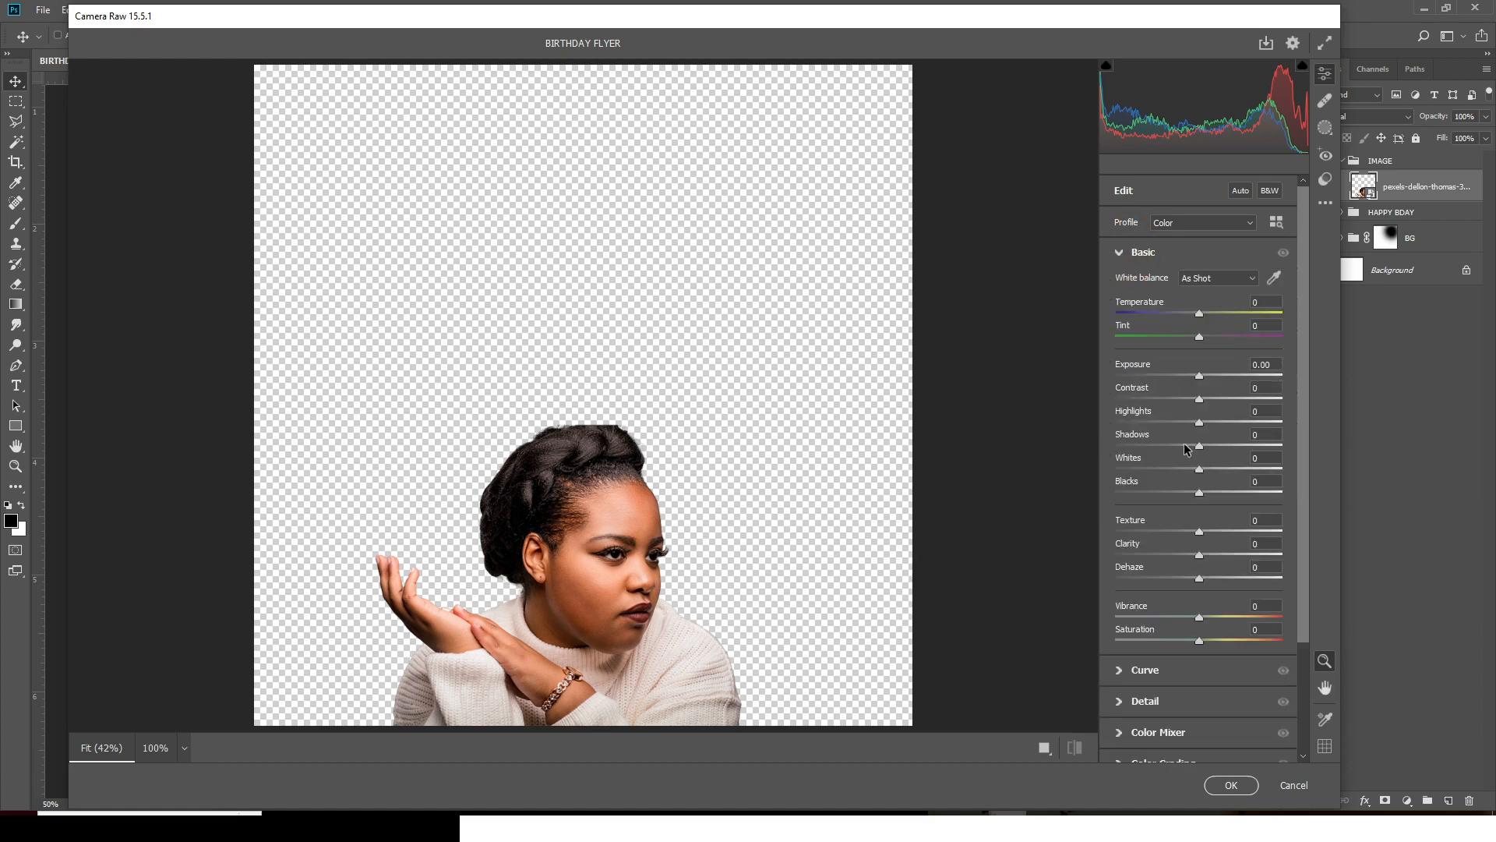
{"action": "left_click_drag", "start_coordinate": [1202, 449], "coordinate": [1232, 445]}
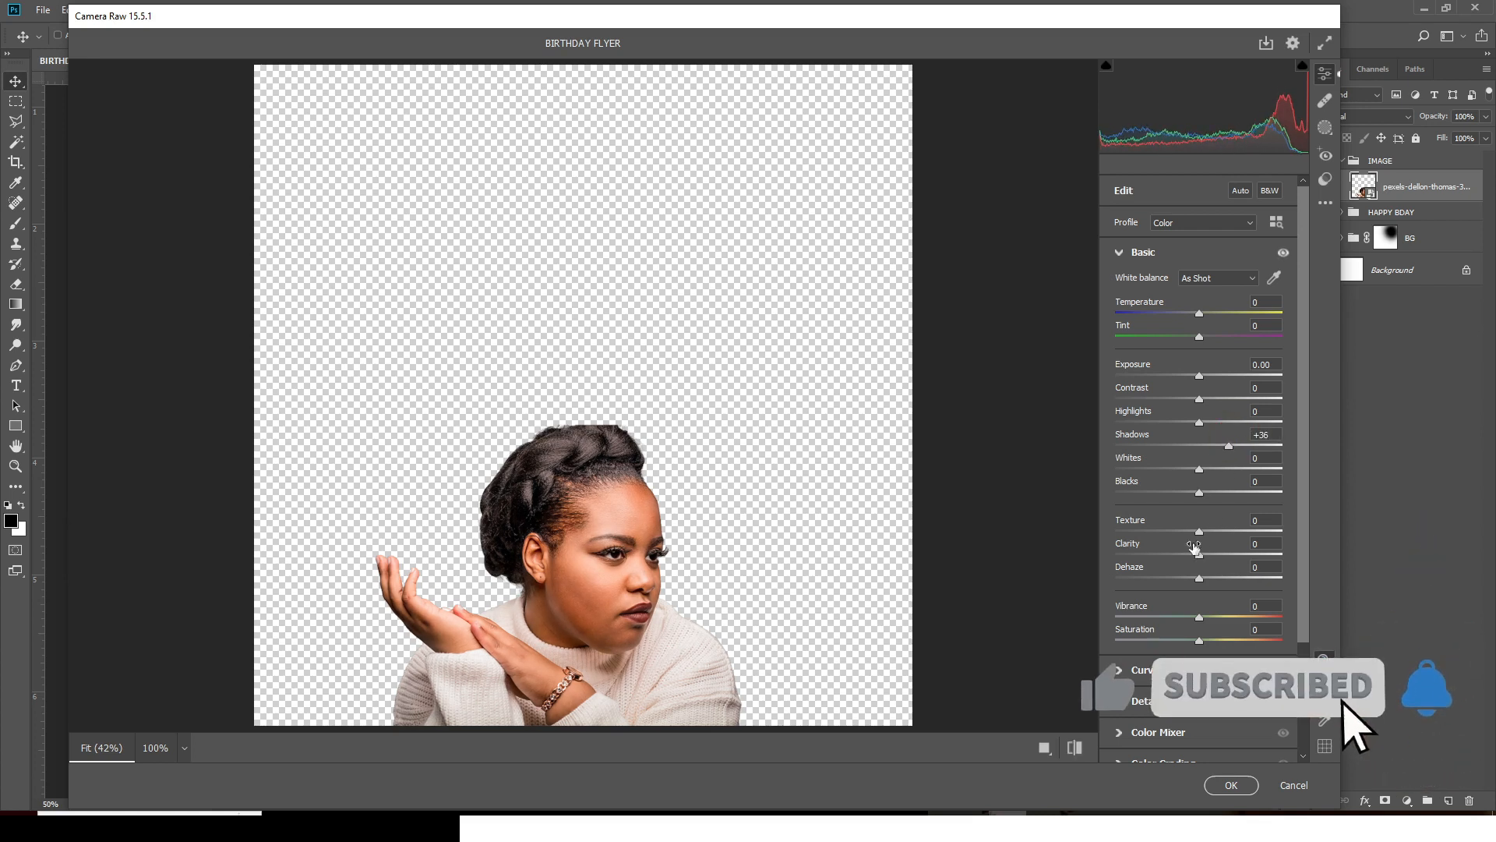
{"action": "left_click", "coordinate": [1075, 747]}
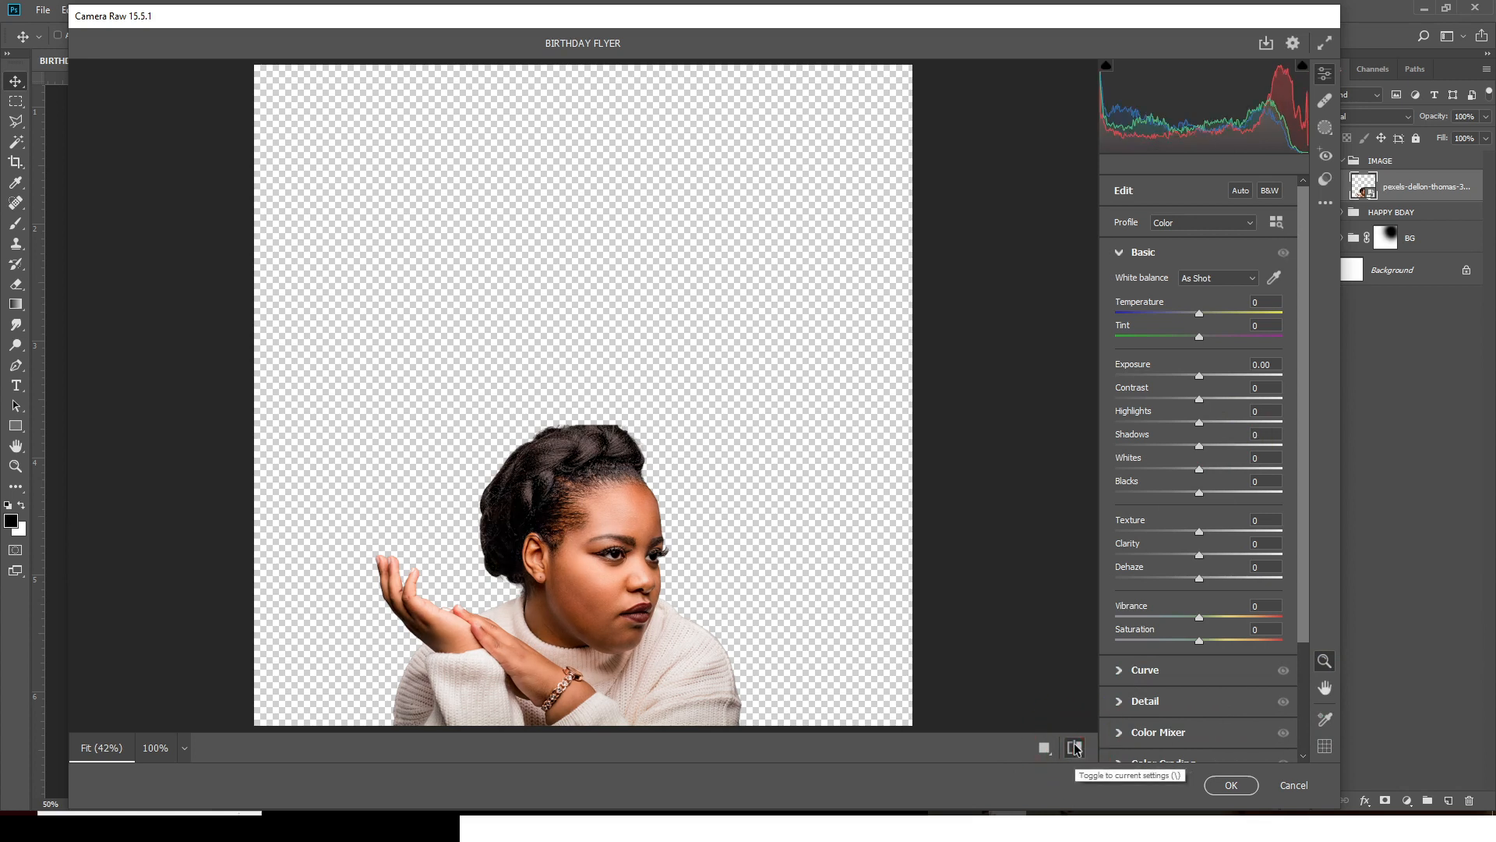
{"action": "left_click", "coordinate": [1074, 748]}
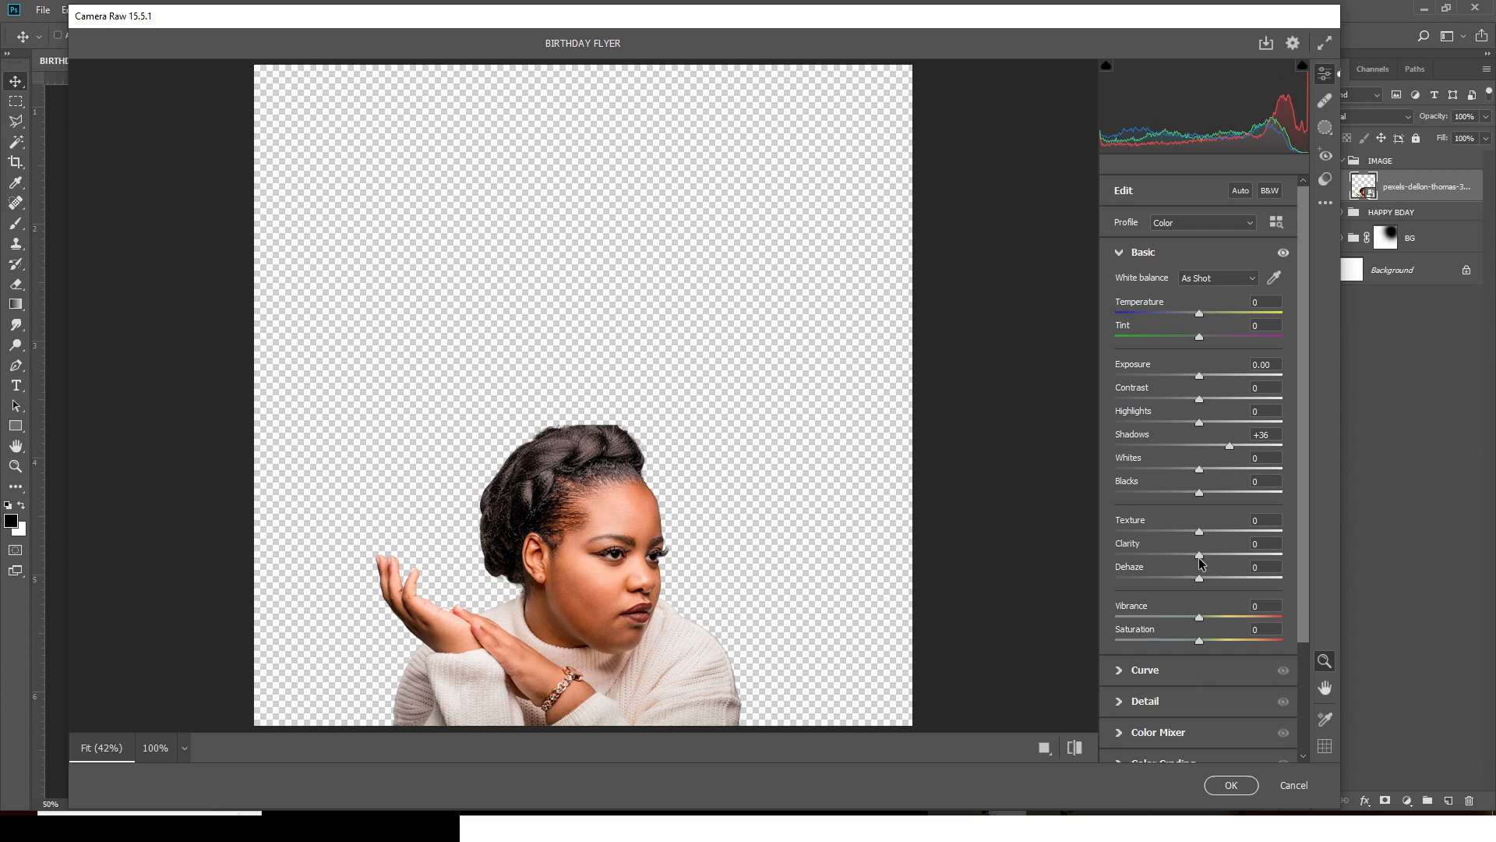
{"action": "left_click_drag", "start_coordinate": [1211, 555], "coordinate": [1224, 556]}
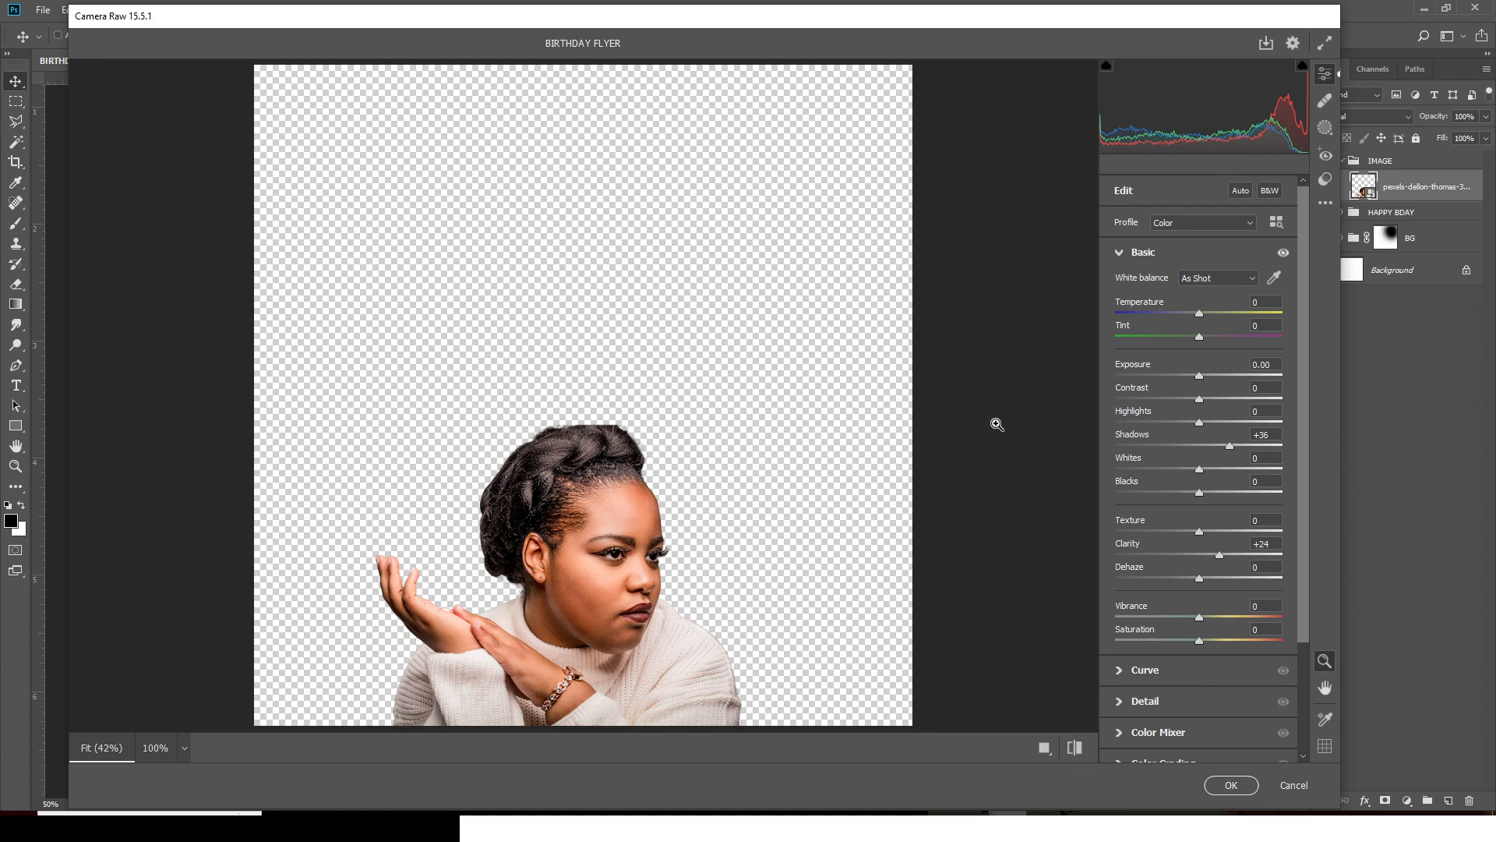
{"action": "left_click", "coordinate": [1232, 787]}
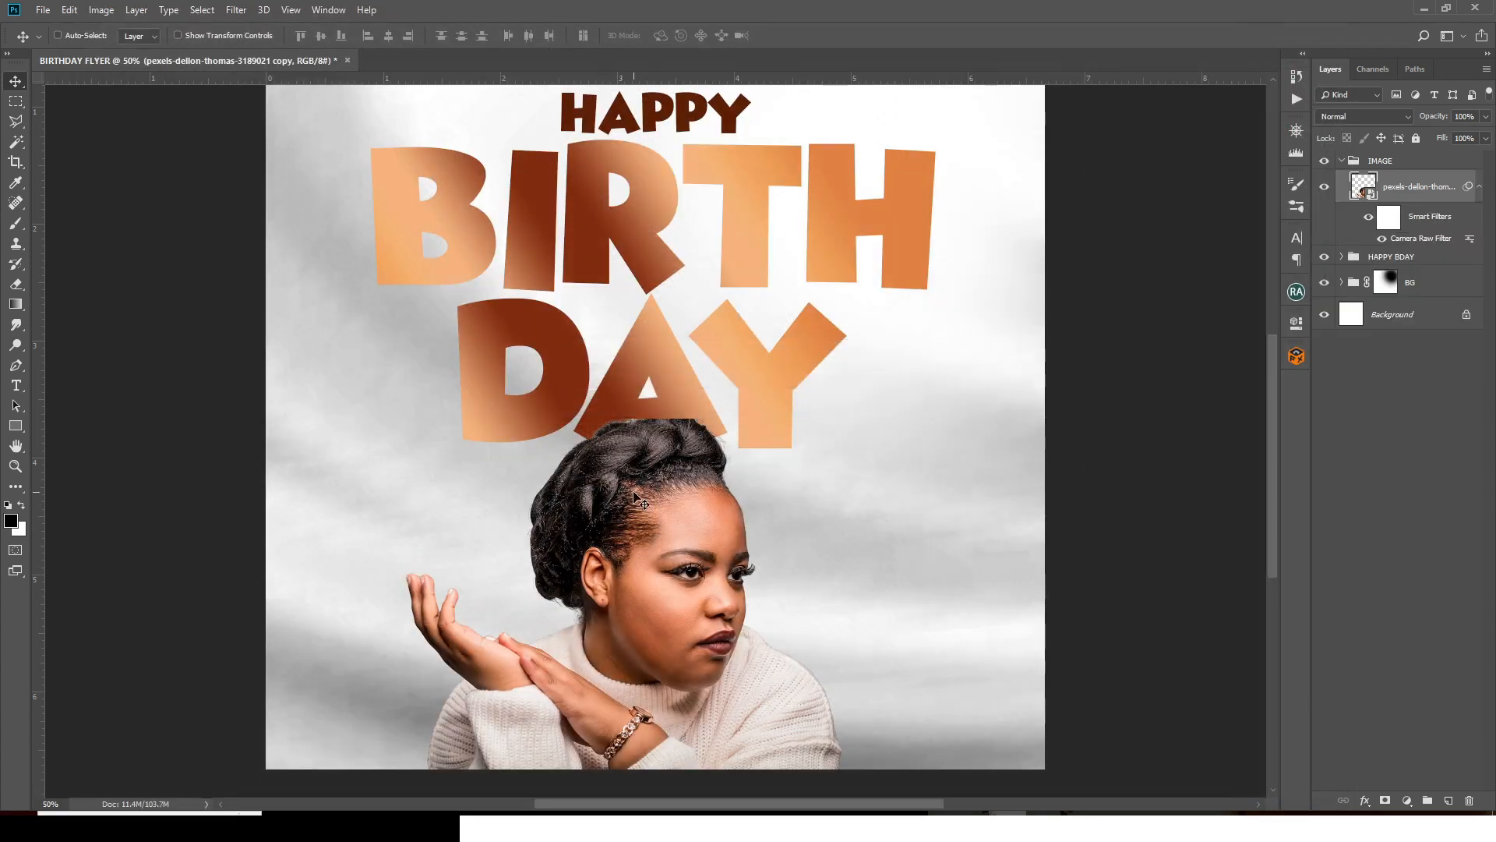
- Fit the flyer in view, collapse the IMAGE group and drag the confetti PNG onto the flyer
{"action": "key", "text": "ctrl+minus"}
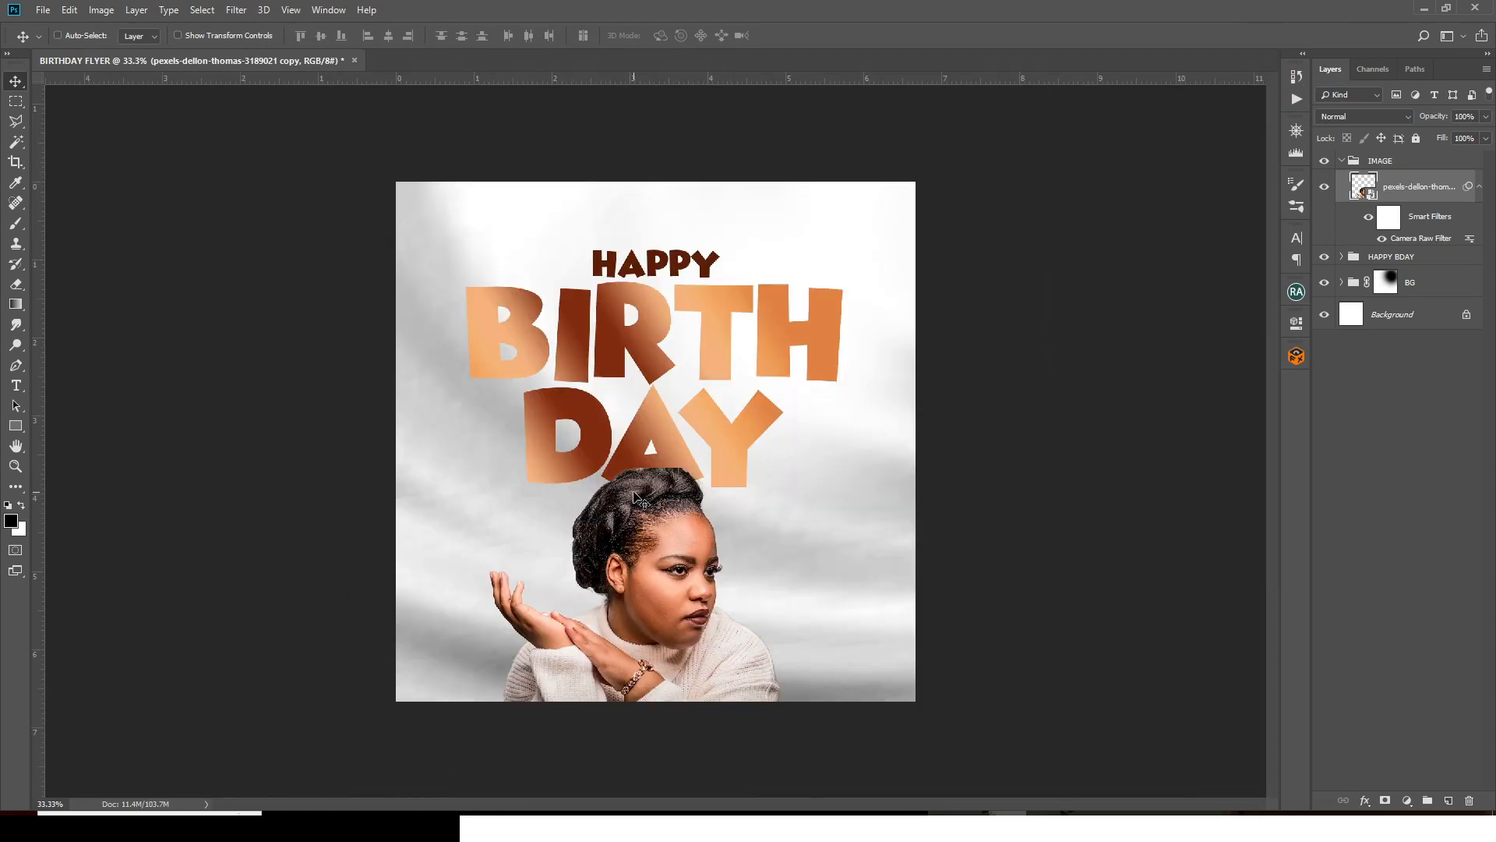
{"action": "key", "text": "ctrl+0"}
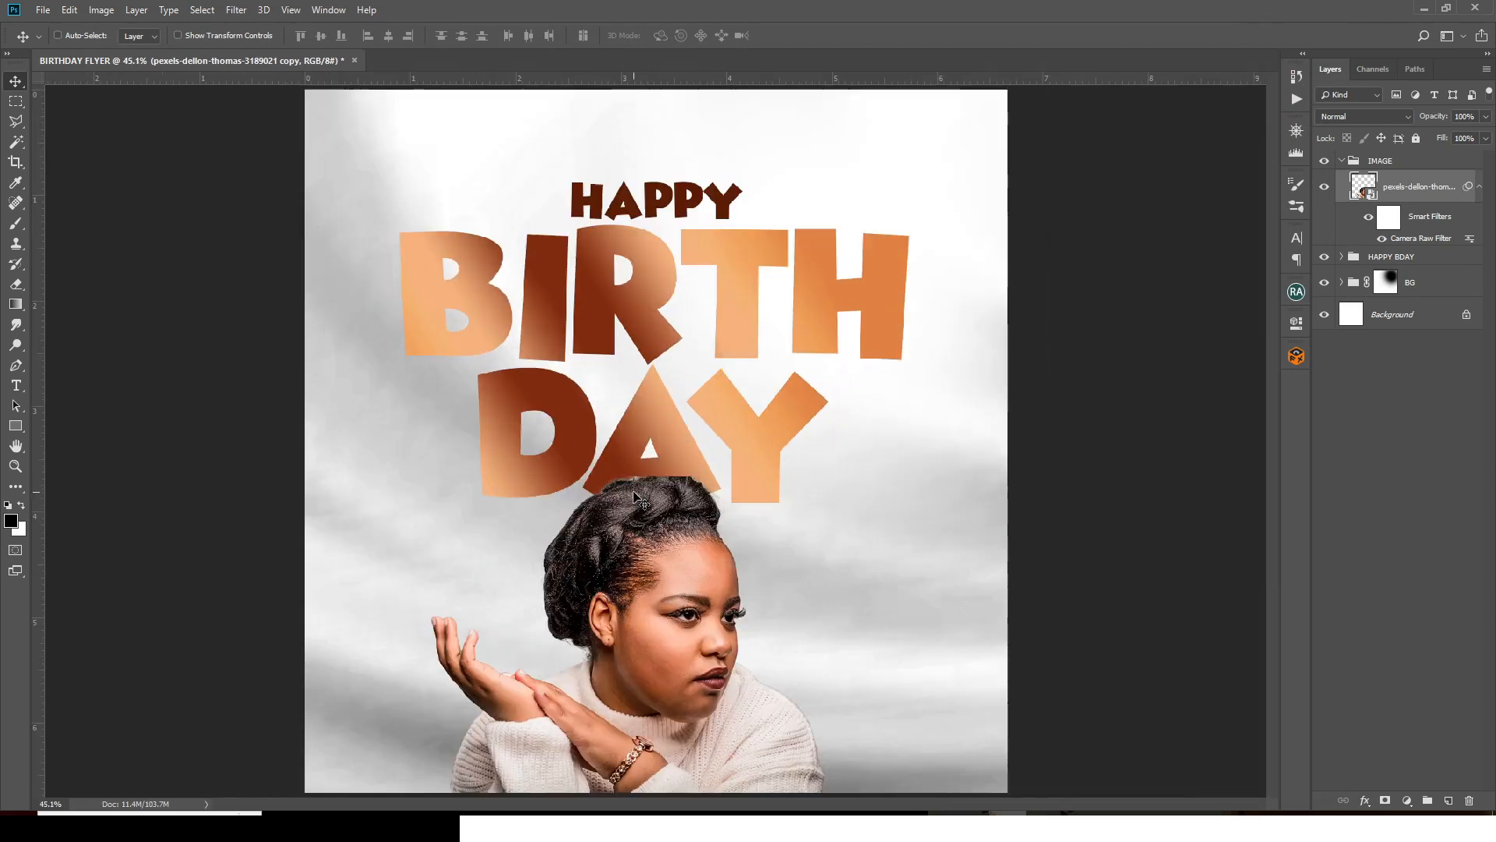
{"action": "left_click", "coordinate": [1341, 161]}
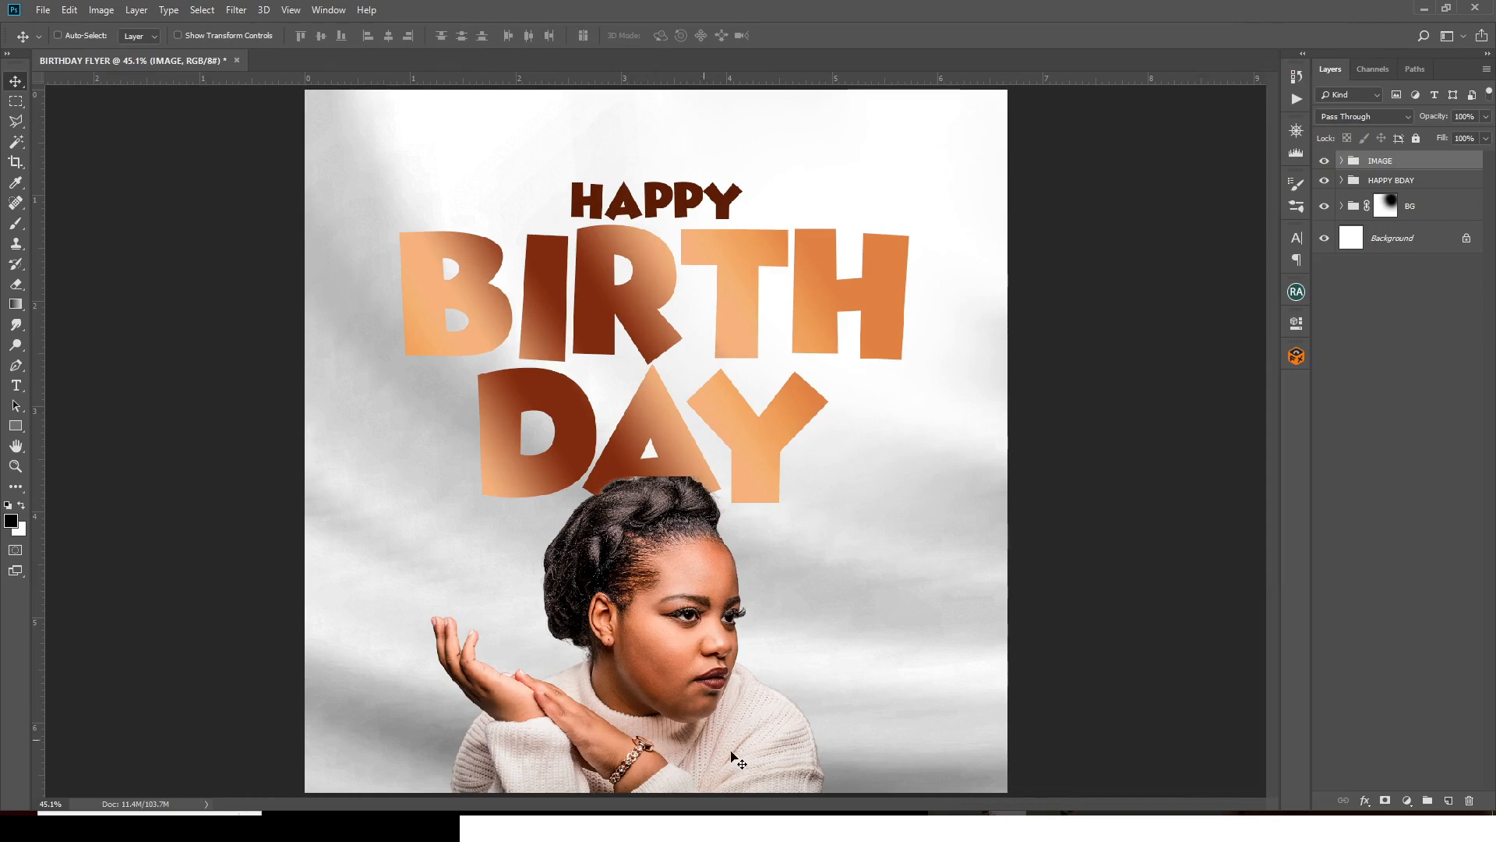
{"action": "left_click", "coordinate": [741, 826]}
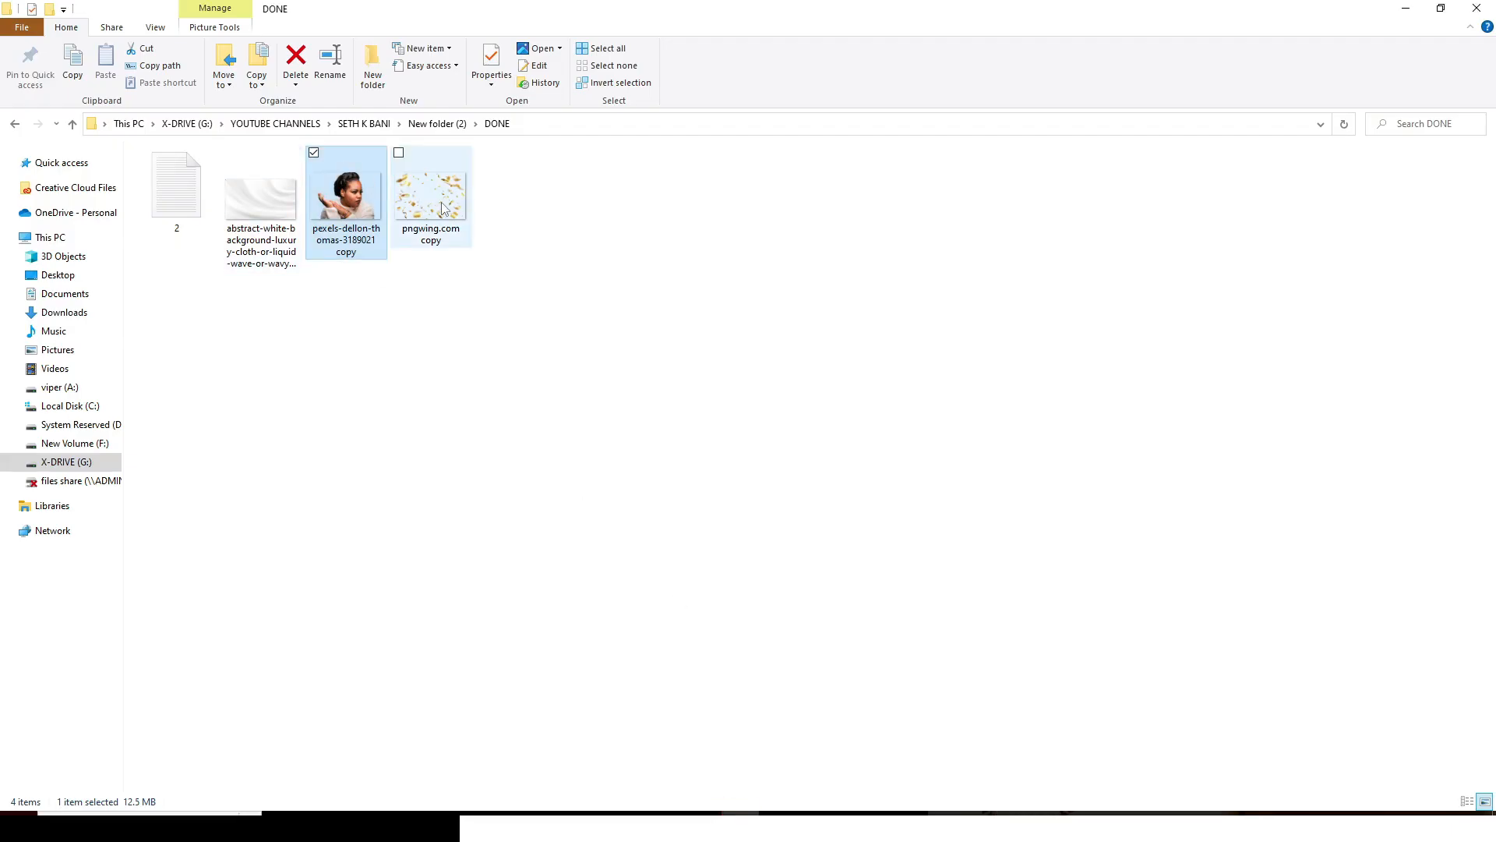
{"action": "left_click_drag", "start_coordinate": [442, 207], "coordinate": [580, 472]}
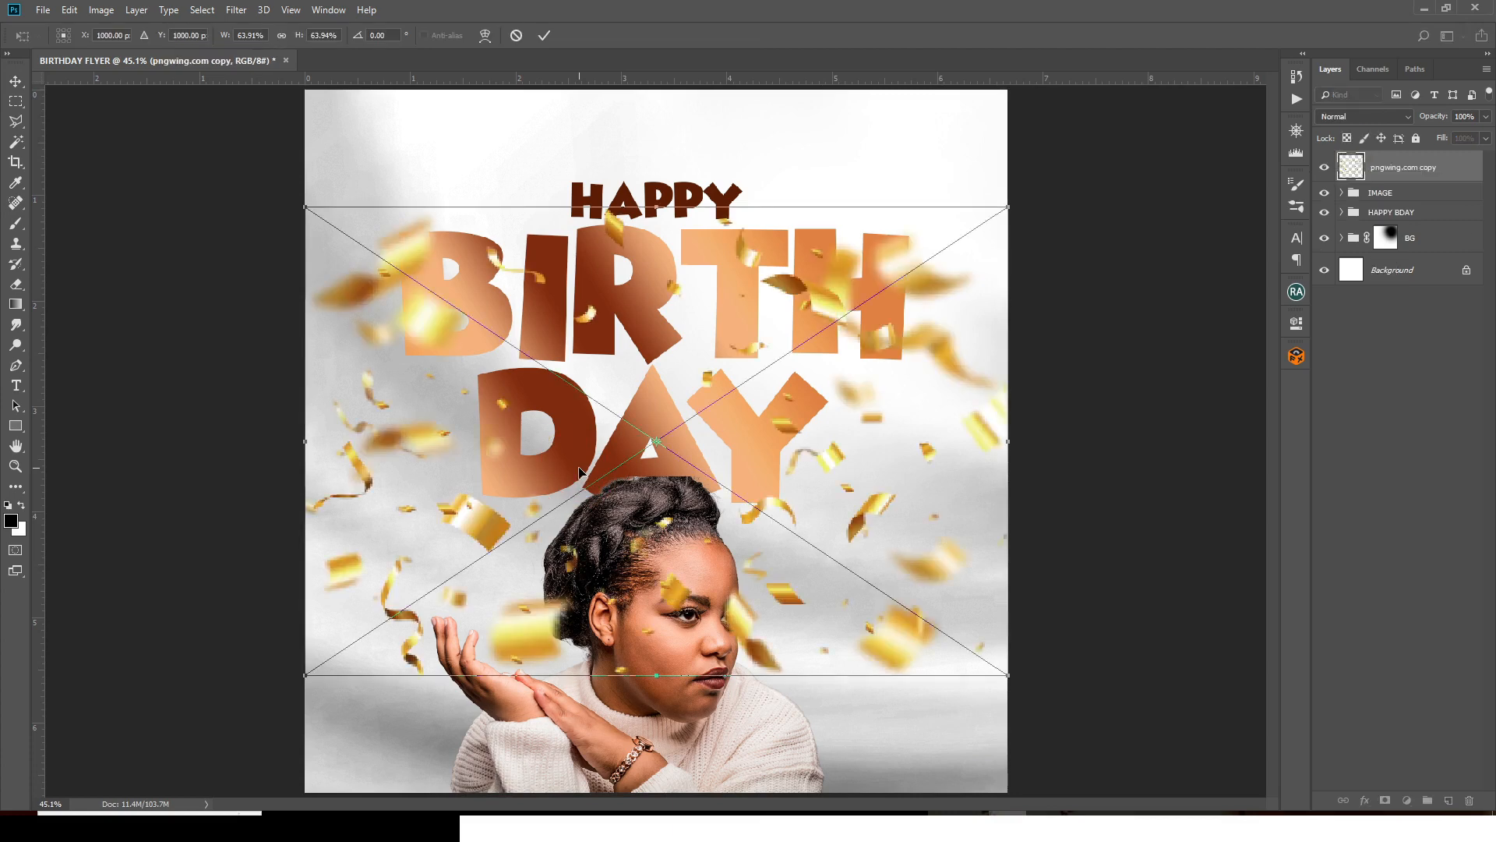
- Rotate the confetti 90° counter clockwise and shift it toward the flyer's left side
{"action": "key", "text": "ctrl+minus"}
{"action": "right_click", "coordinate": [662, 436]}
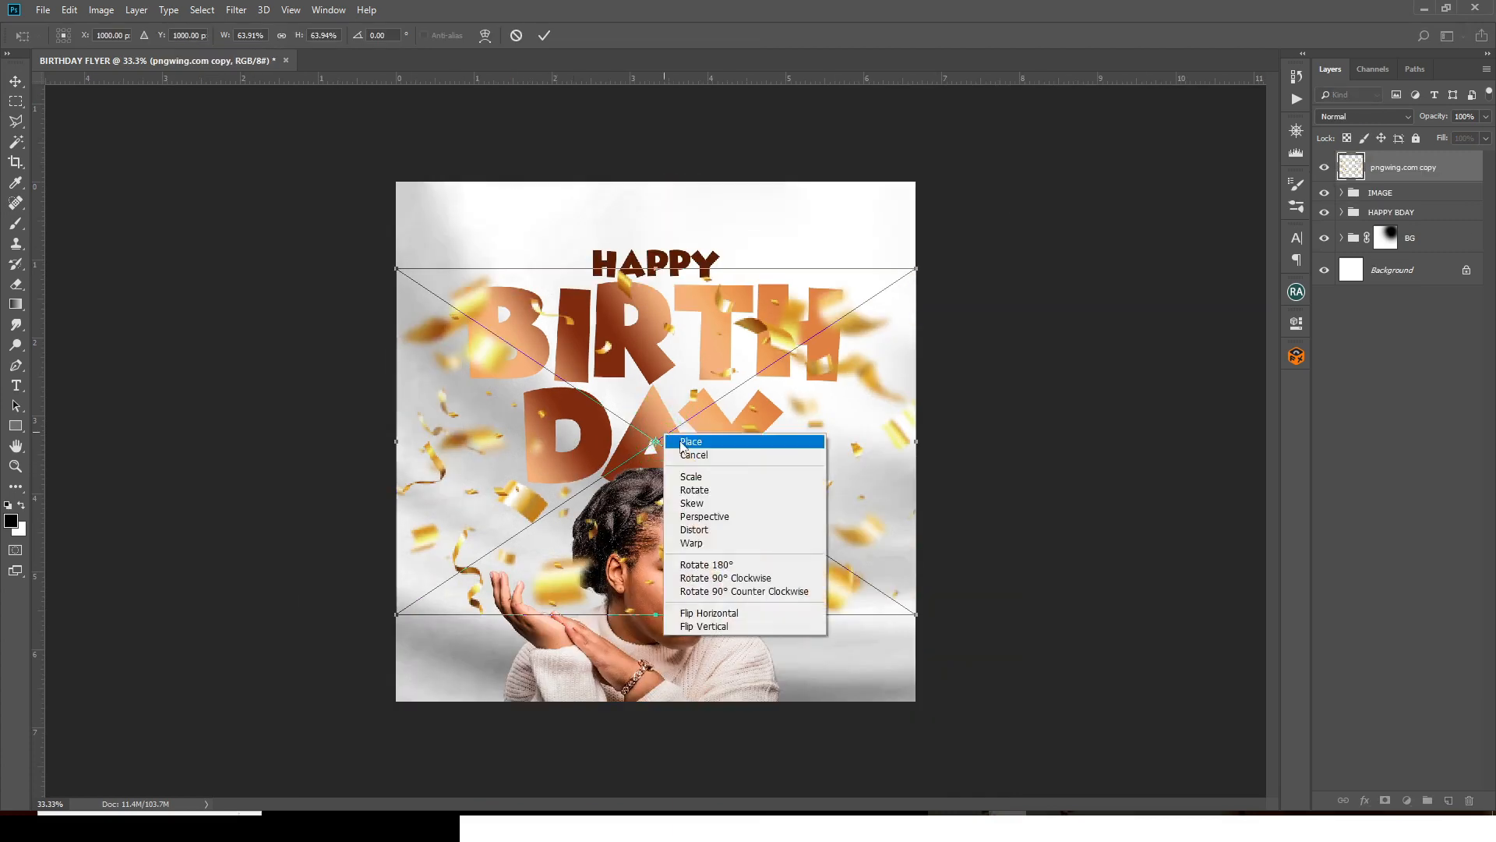
{"action": "left_click", "coordinate": [669, 619]}
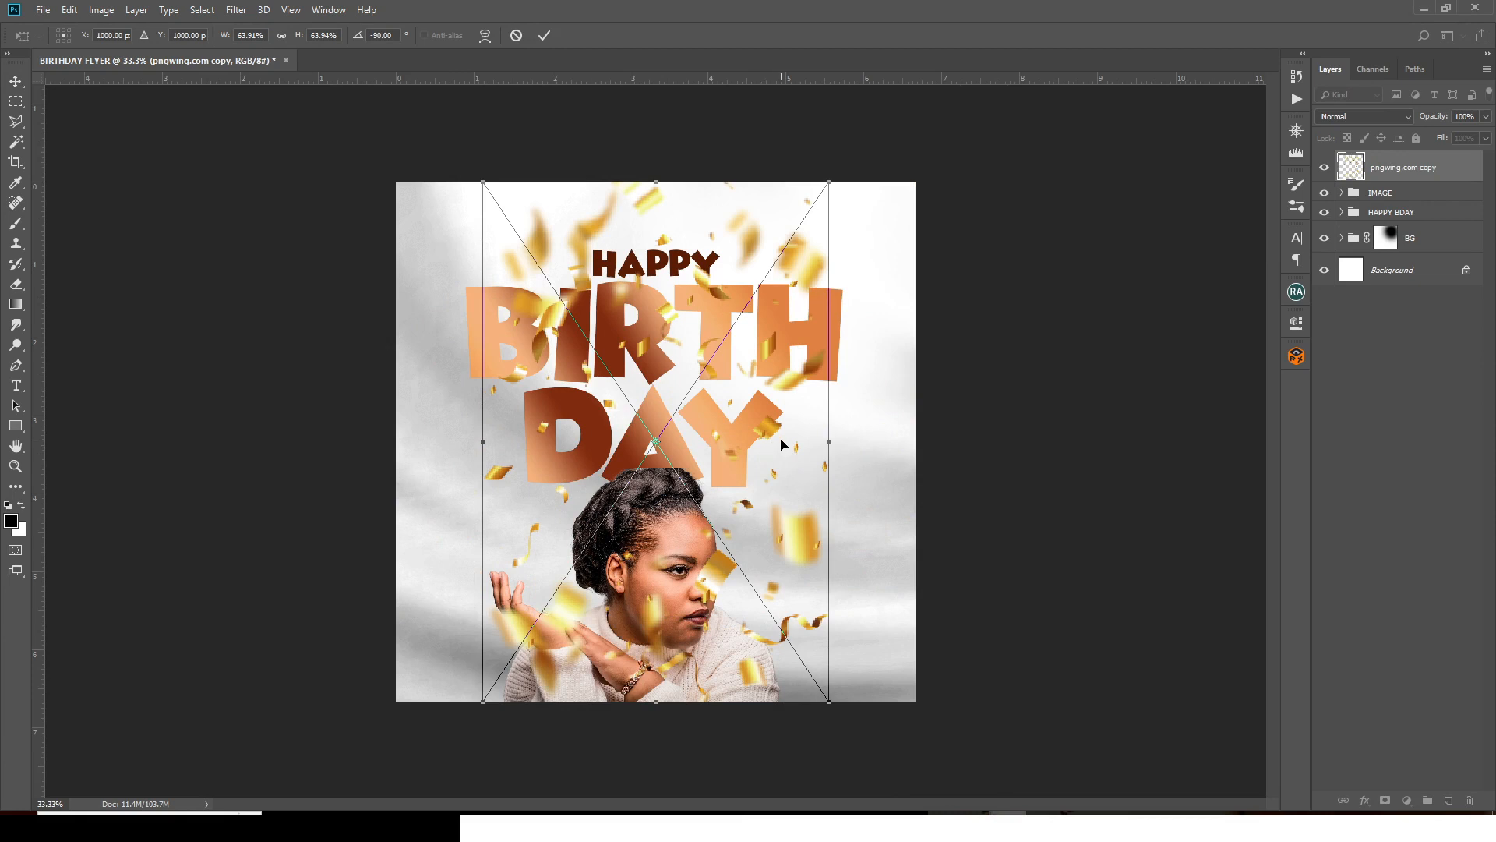
{"action": "left_click_drag", "start_coordinate": [781, 444], "coordinate": [693, 443]}
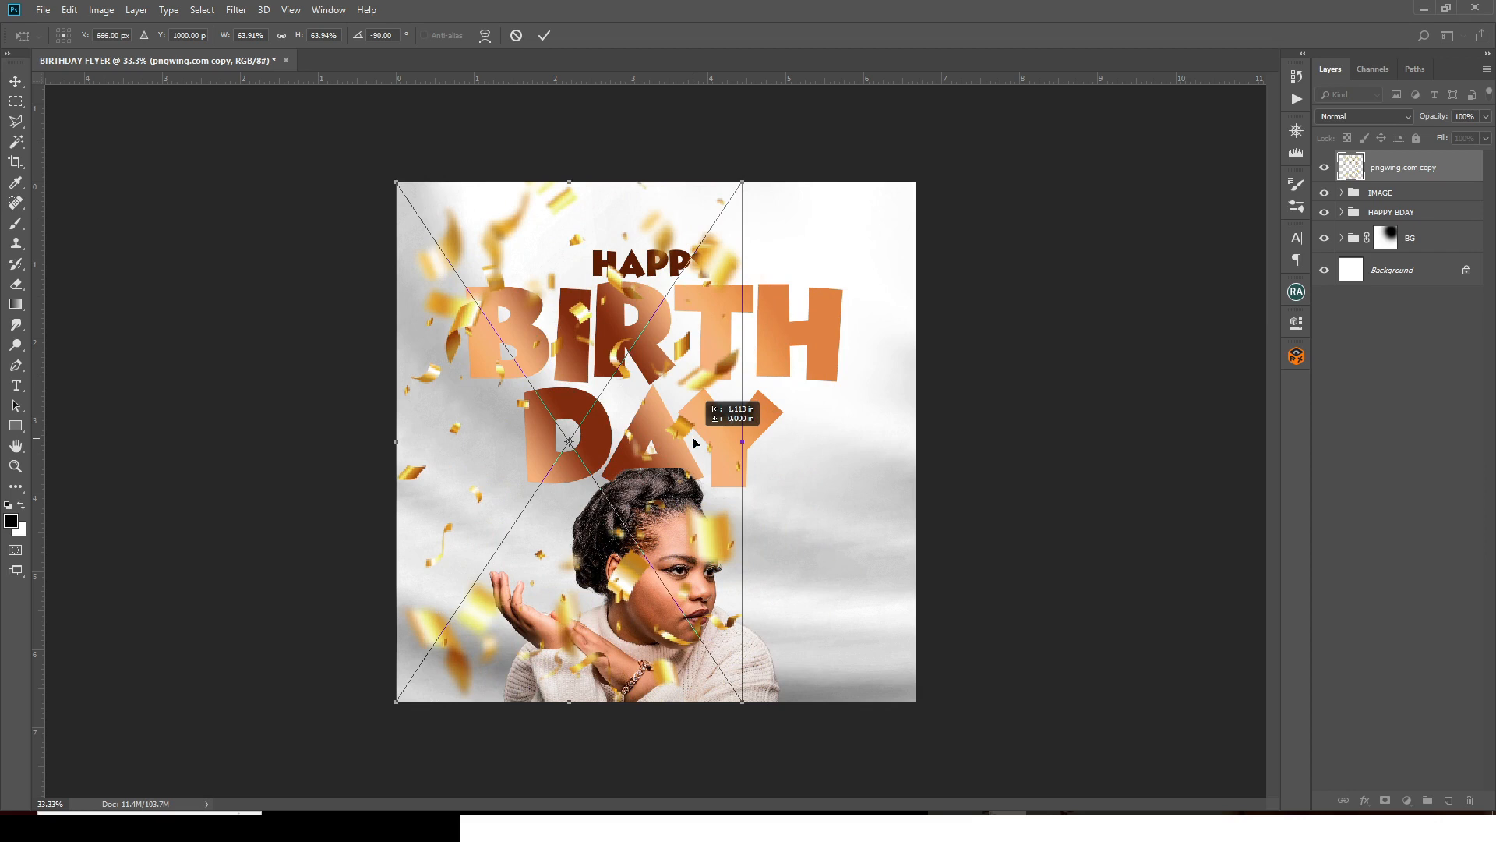
{"action": "key", "text": "Return"}
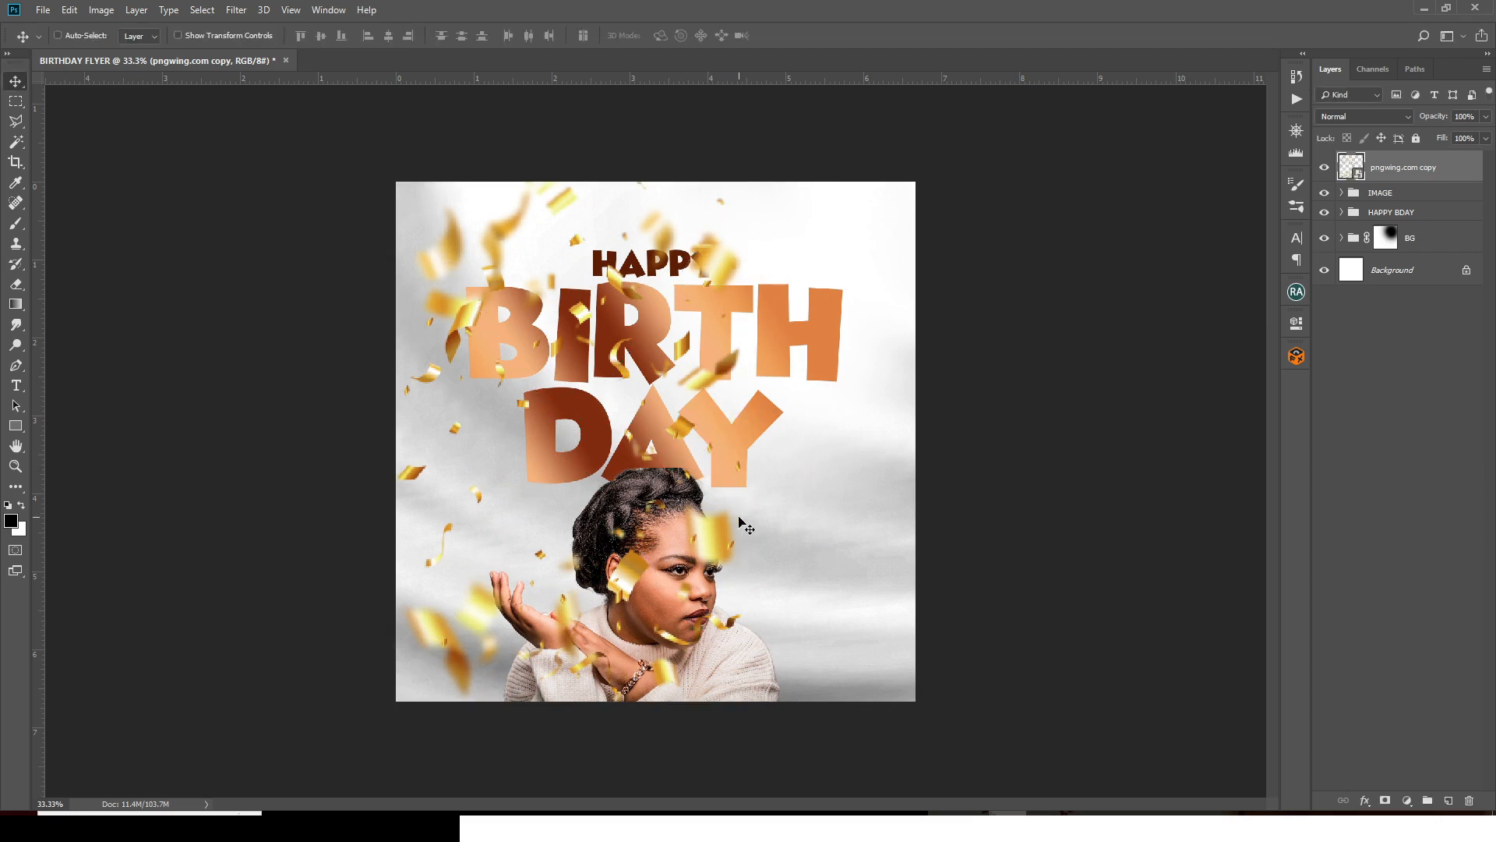
- Duplicate the confetti, move the copy to the right side and add a layer mask
{"action": "key", "text": "ctrl+j"}
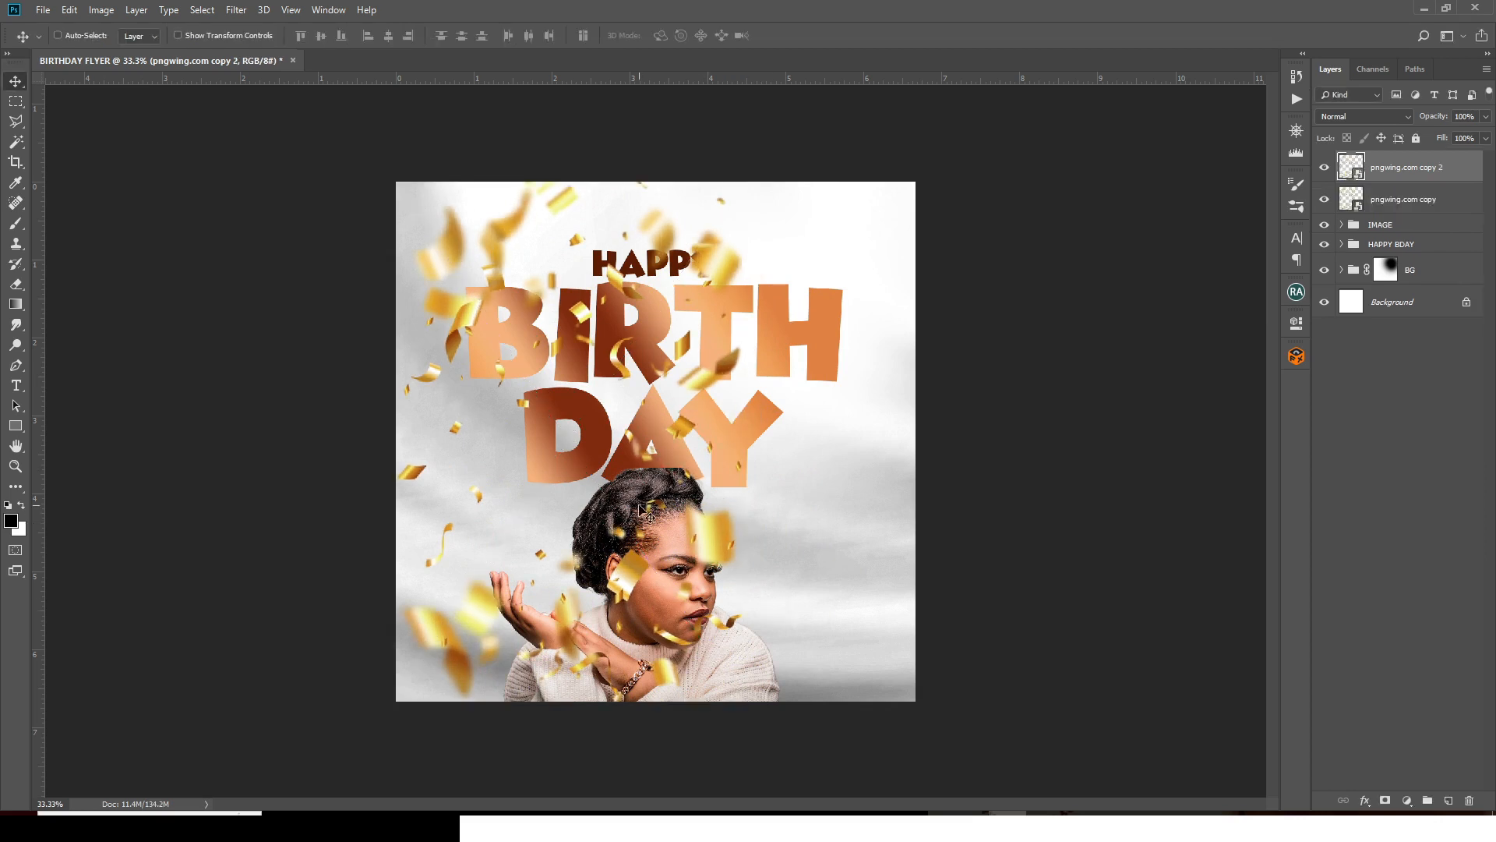
{"action": "left_click_drag", "start_coordinate": [641, 515], "coordinate": [826, 529]}
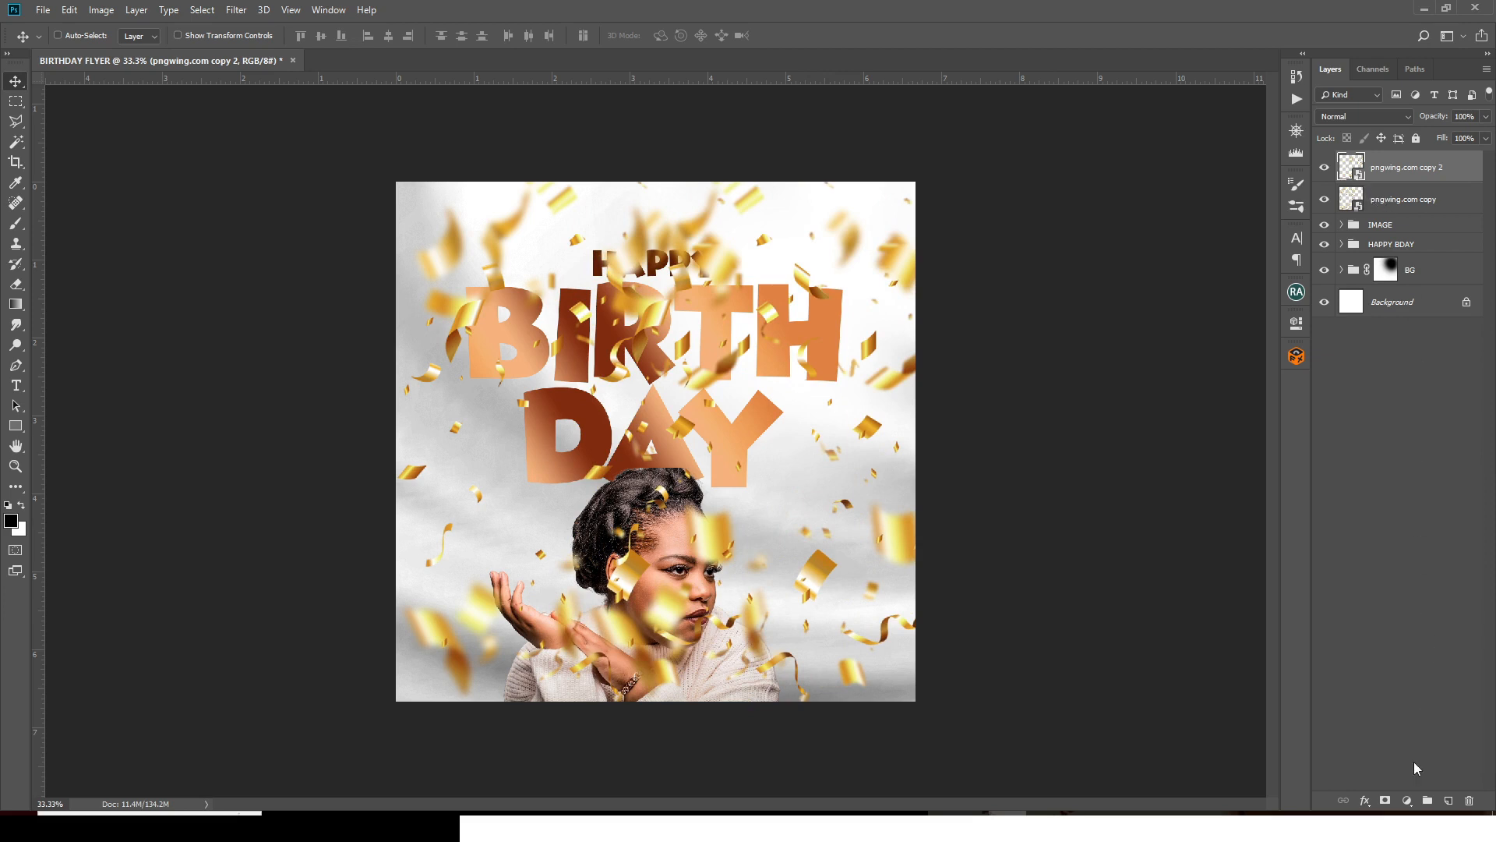
{"action": "left_click", "coordinate": [1385, 801]}
- Group both pngwing.com confetti layers as 'RIBBPNS' and hide the lower copy
{"action": "left_click", "coordinate": [1377, 203]}
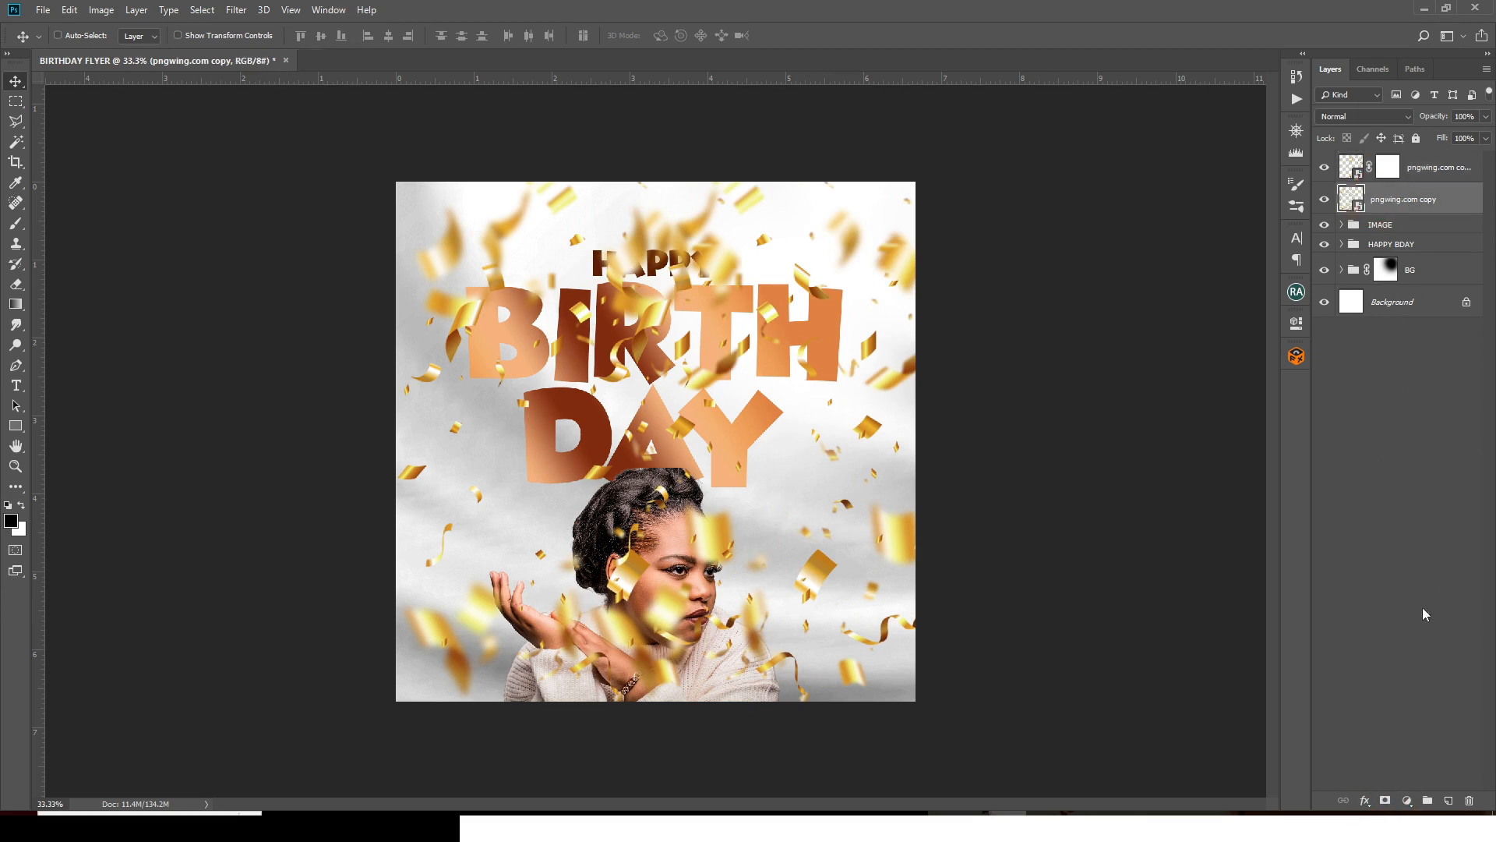
{"action": "left_click", "coordinate": [1385, 800]}
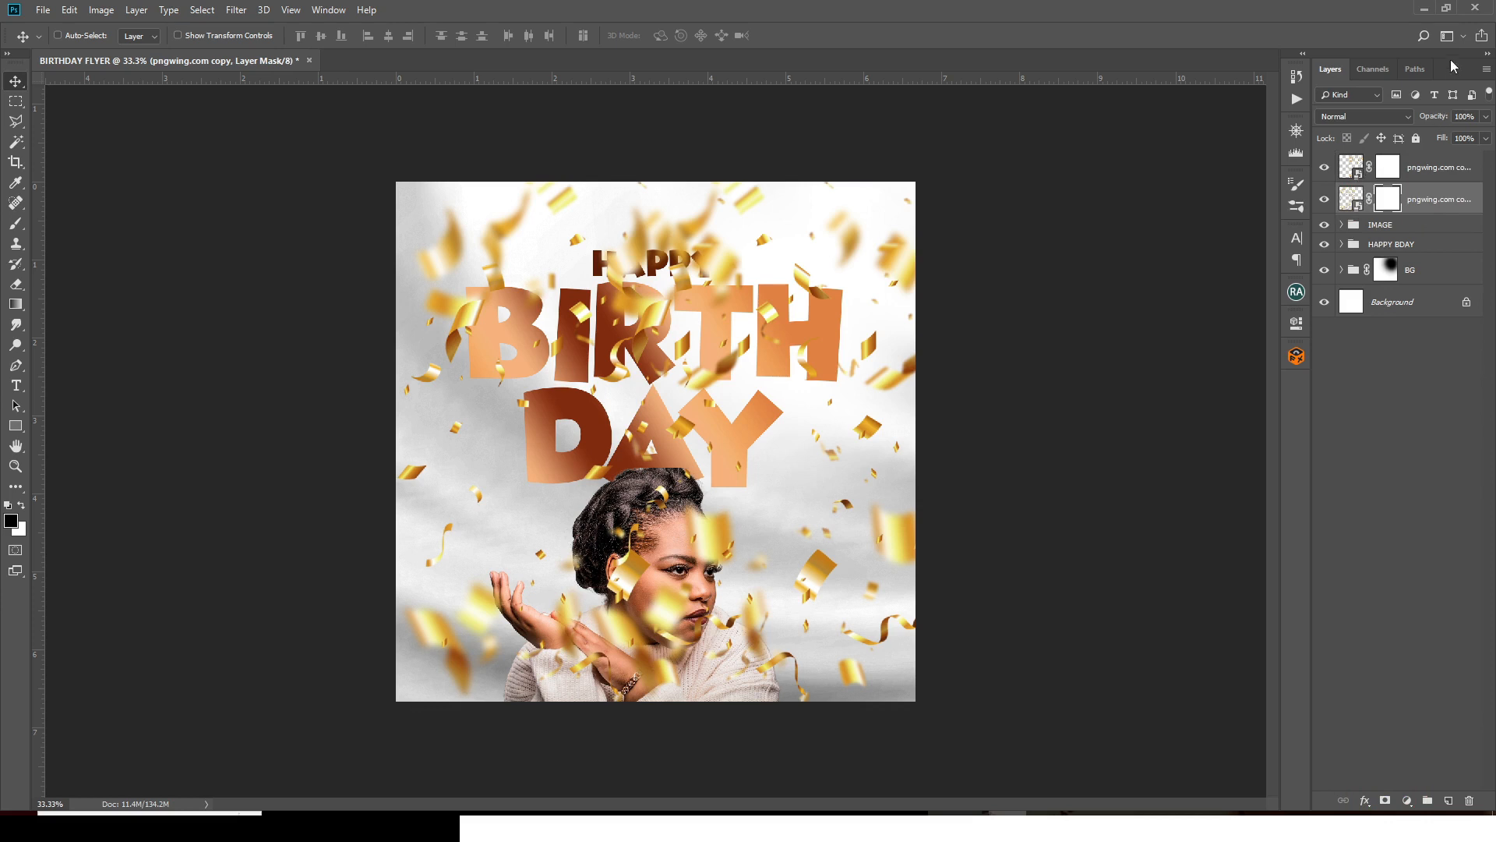
{"action": "left_click", "coordinate": [1432, 168], "text": "shift"}
{"action": "key", "text": "ctrl+g"}
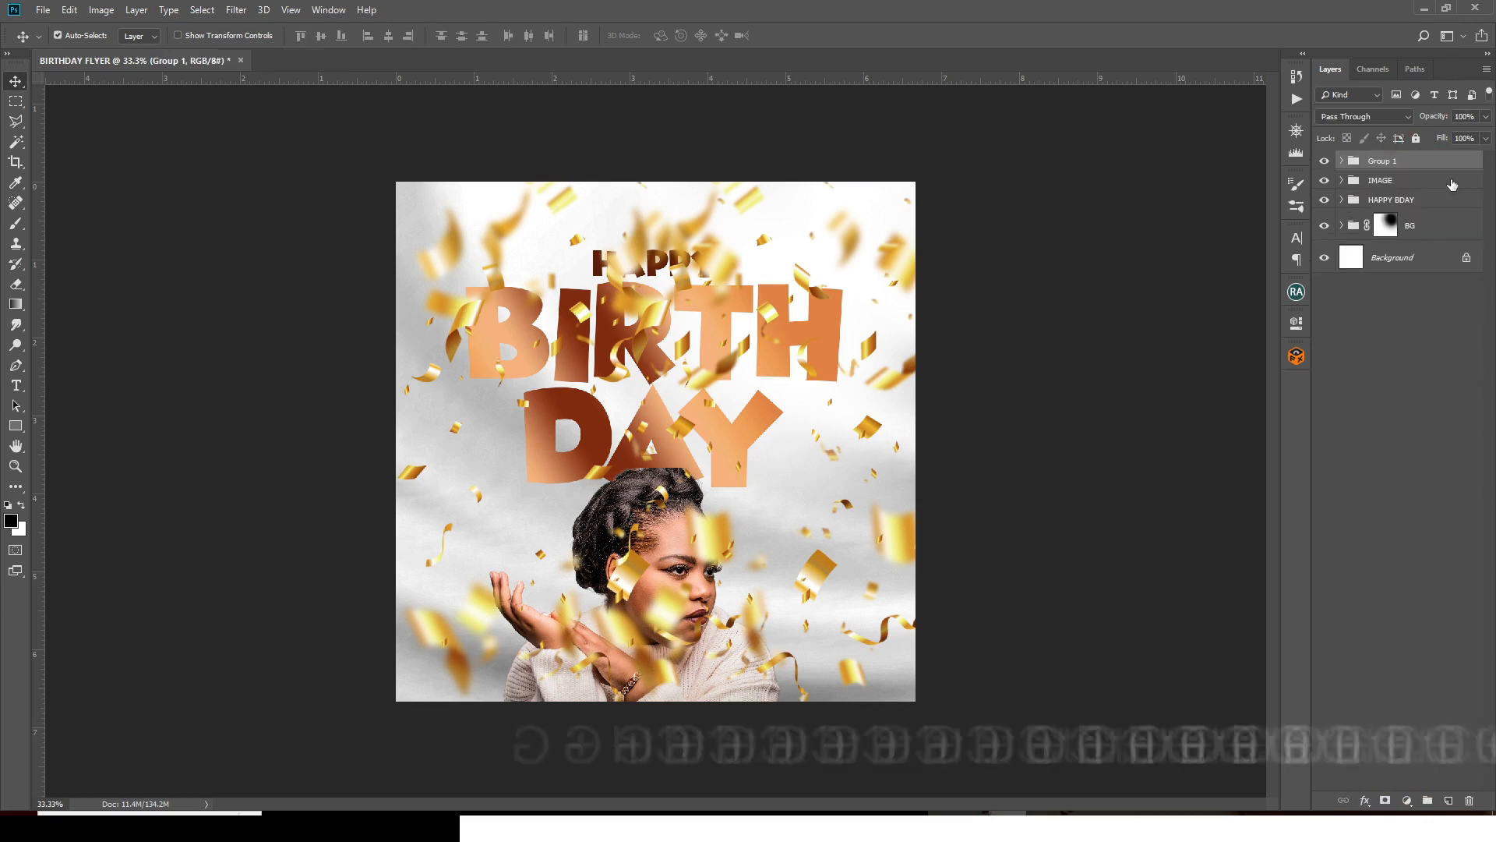
{"action": "double_click", "coordinate": [1376, 161]}
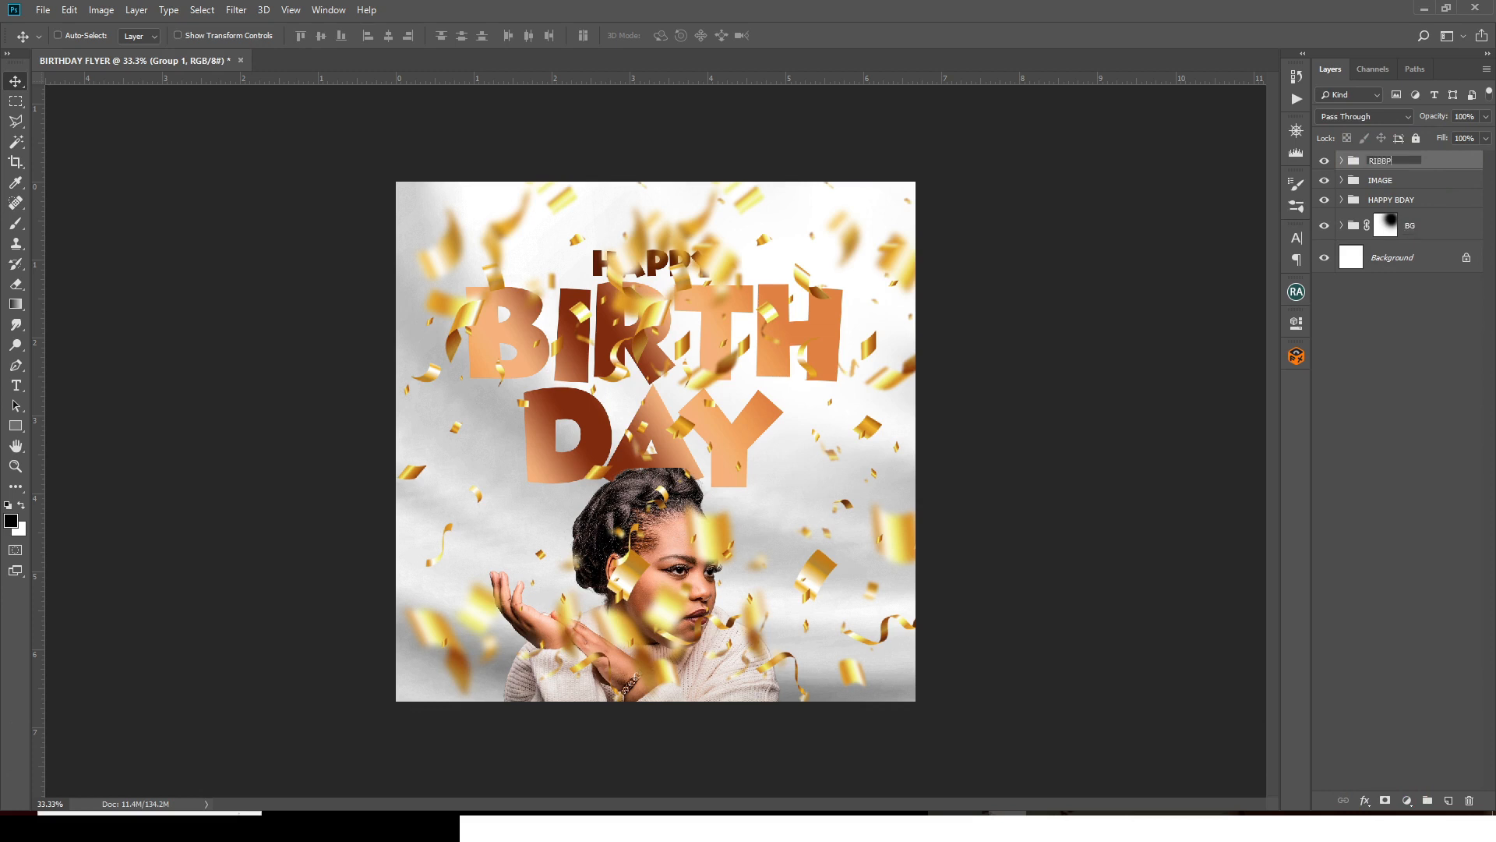
{"action": "key", "text": "Return"}
{"action": "left_click", "coordinate": [1341, 161]}
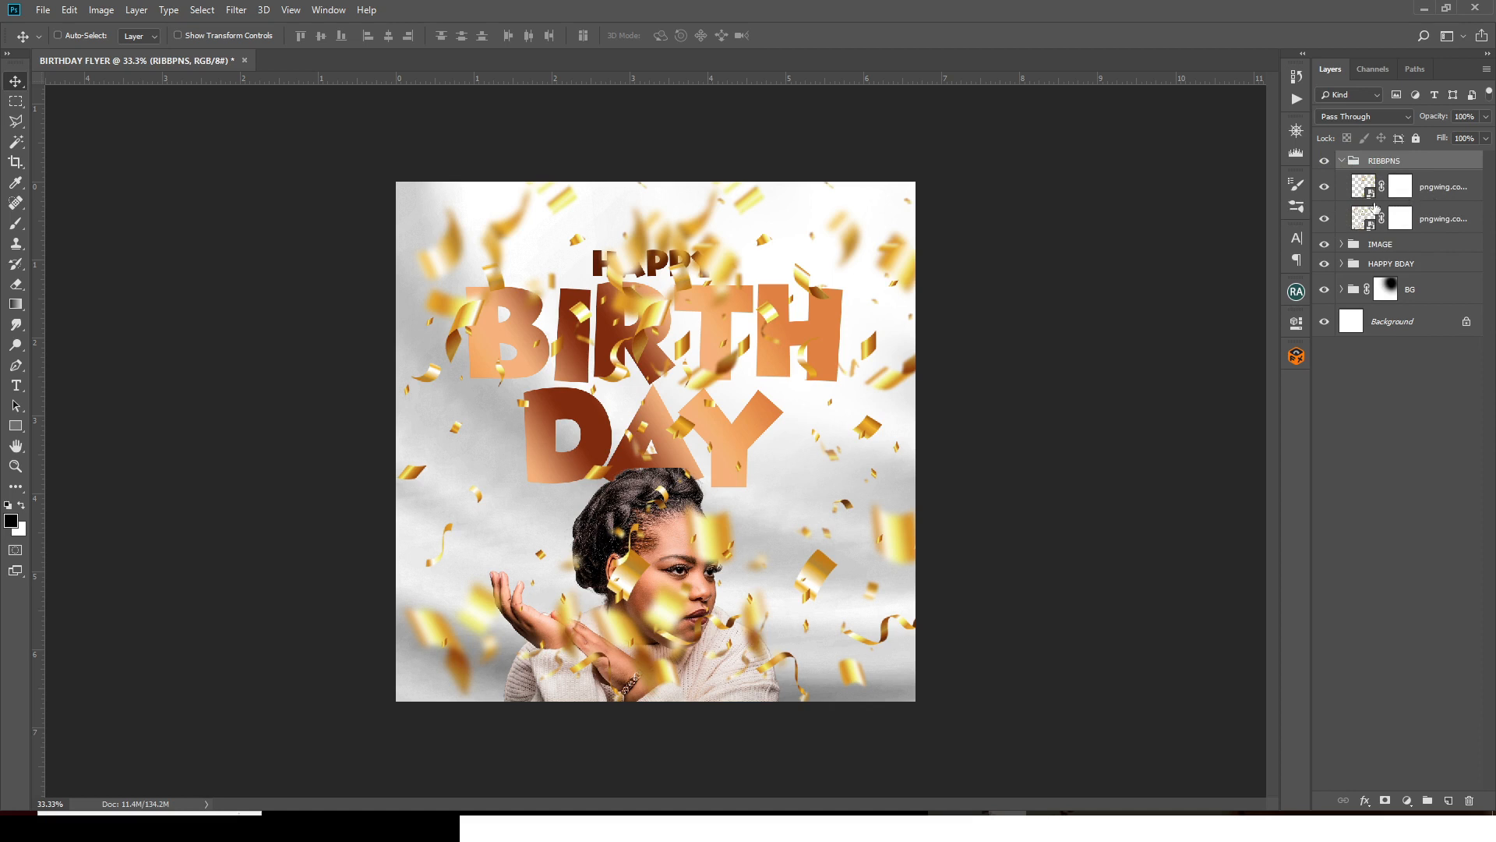
{"action": "left_click", "coordinate": [1326, 219]}
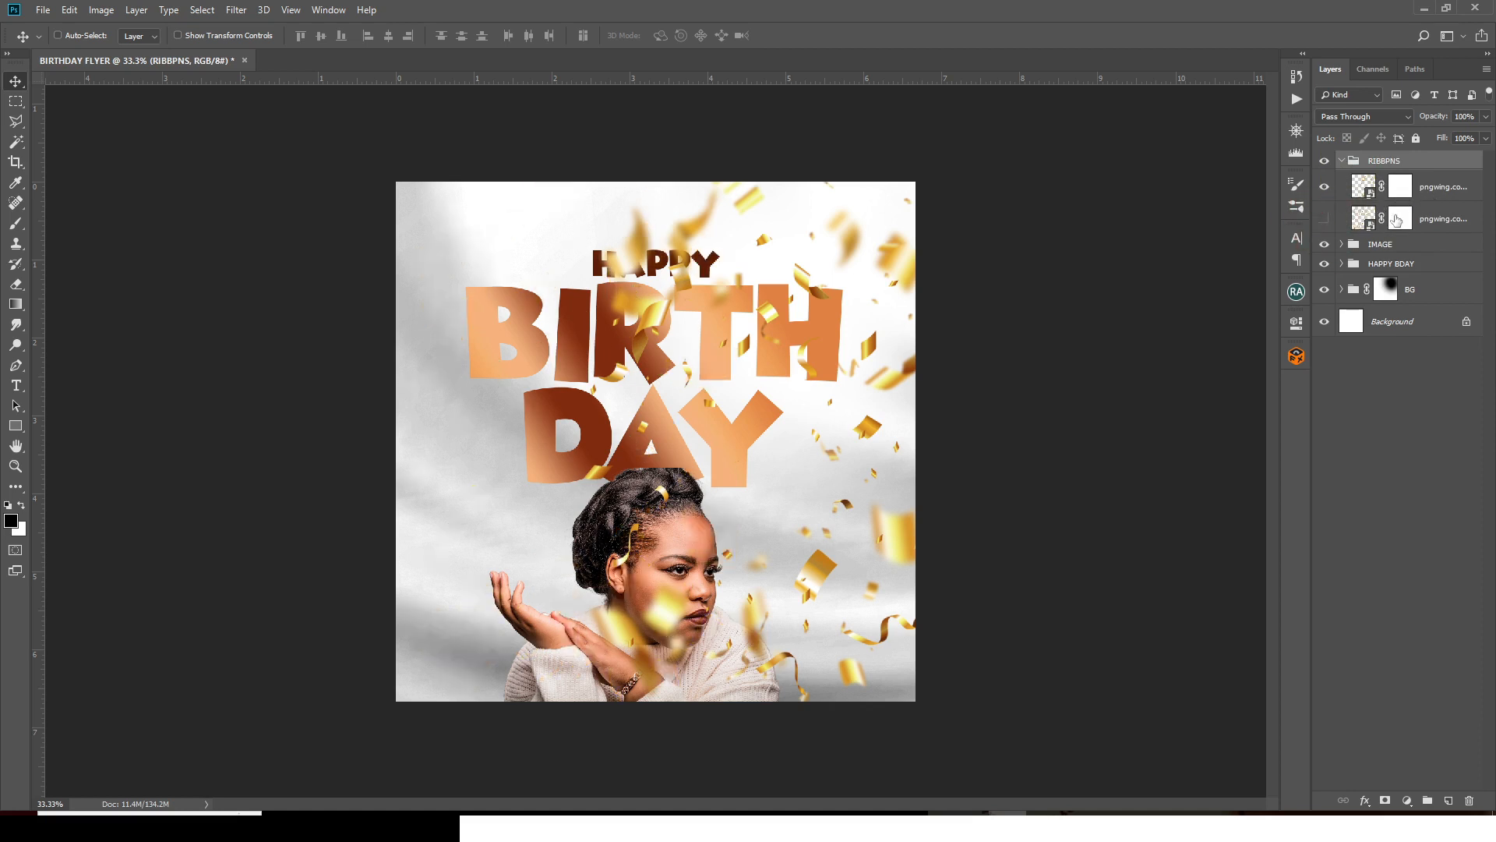
- Paint black on the upper confetti mask to clear confetti over the HAPPY BIRTHDAY headline
{"action": "left_click", "coordinate": [1395, 194]}
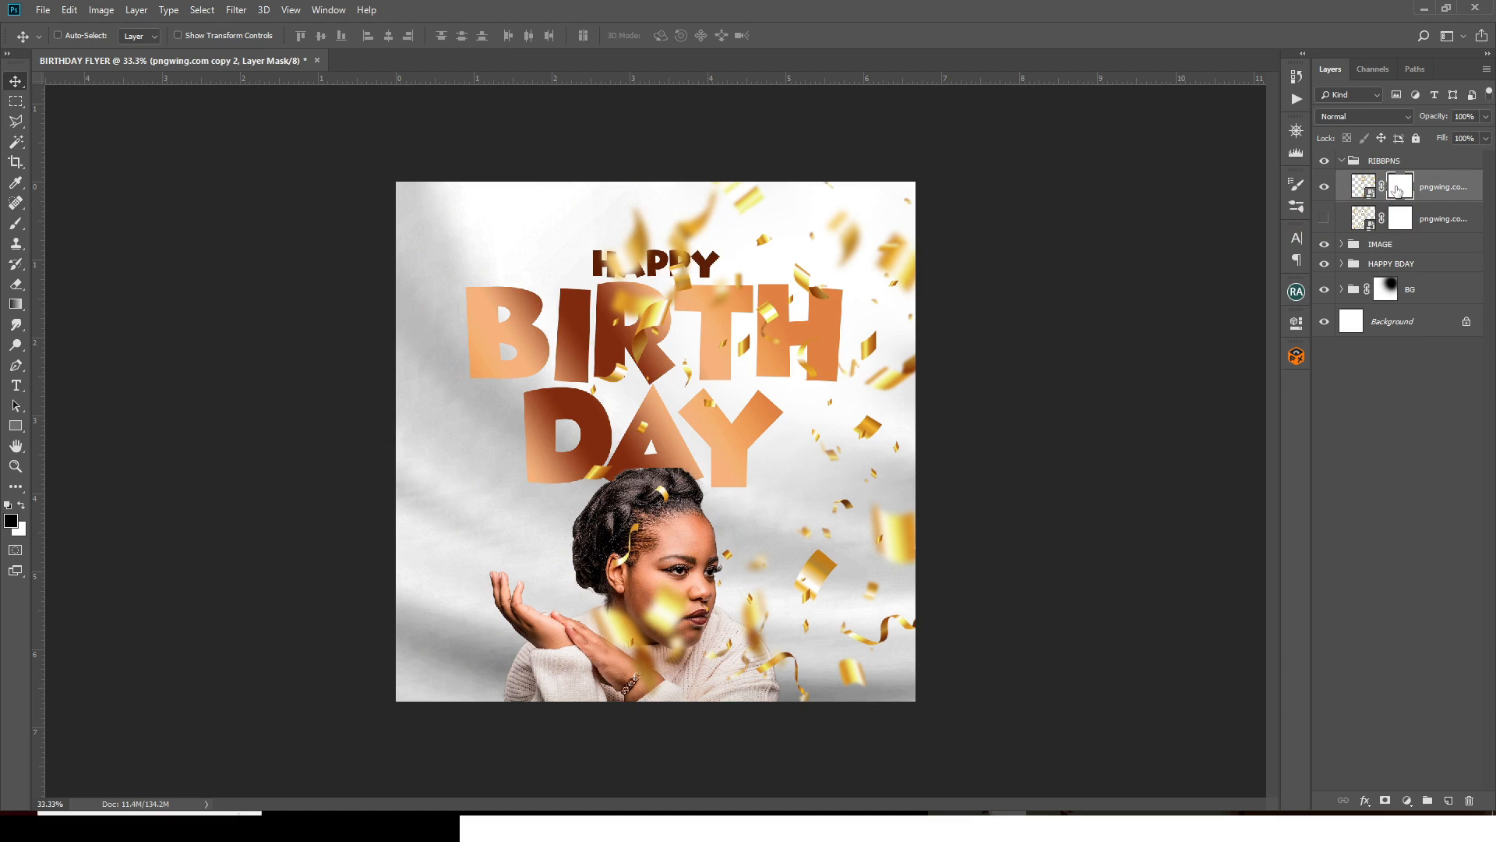
{"action": "key", "text": "b"}
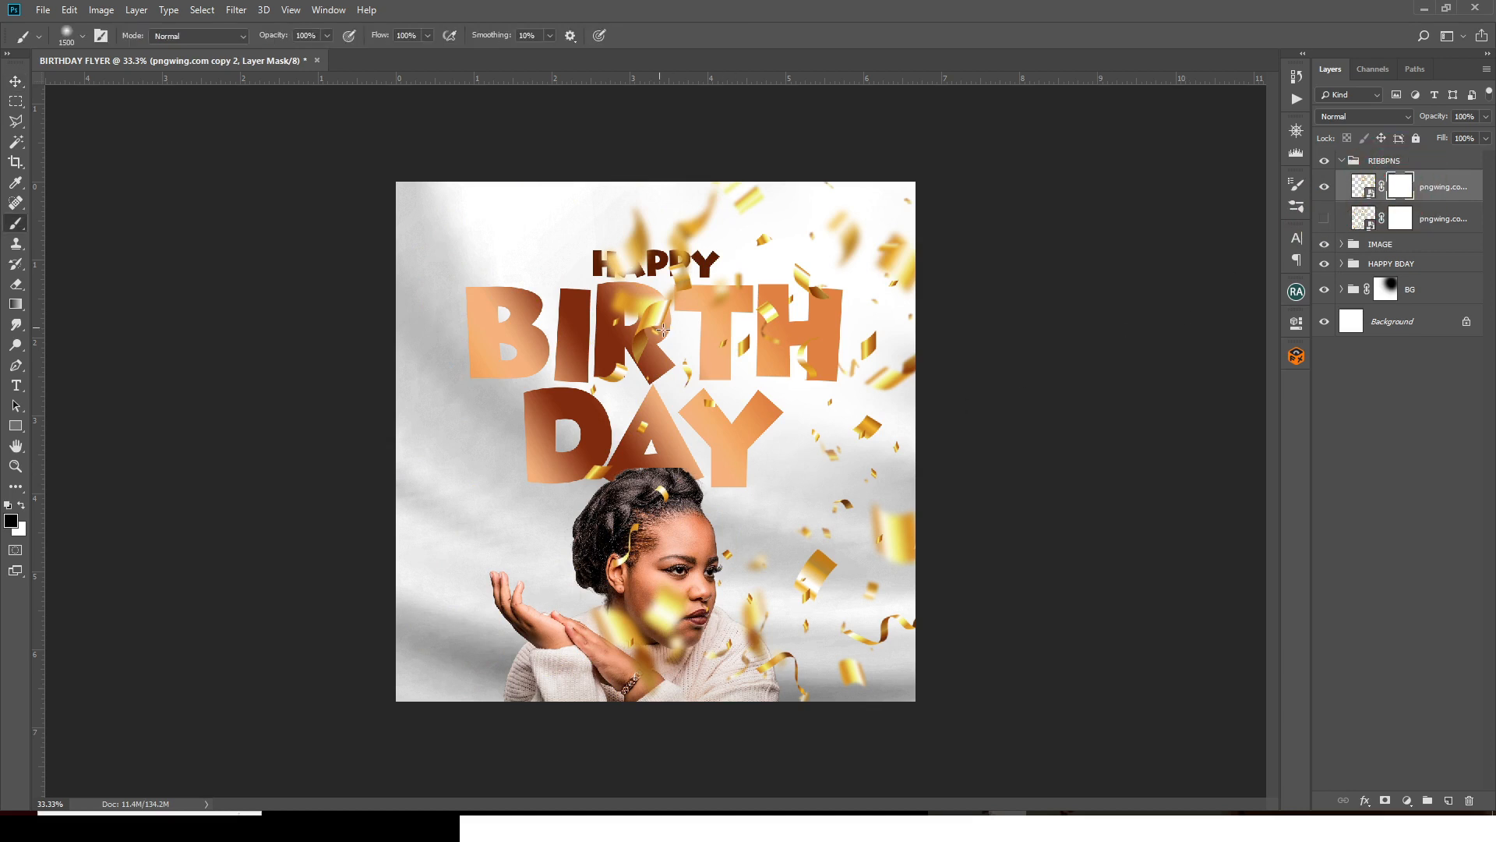
{"action": "key", "text": "bracketleft"}
{"action": "key", "text": "bracketleft"}
{"action": "key", "text": "bracketleft"}
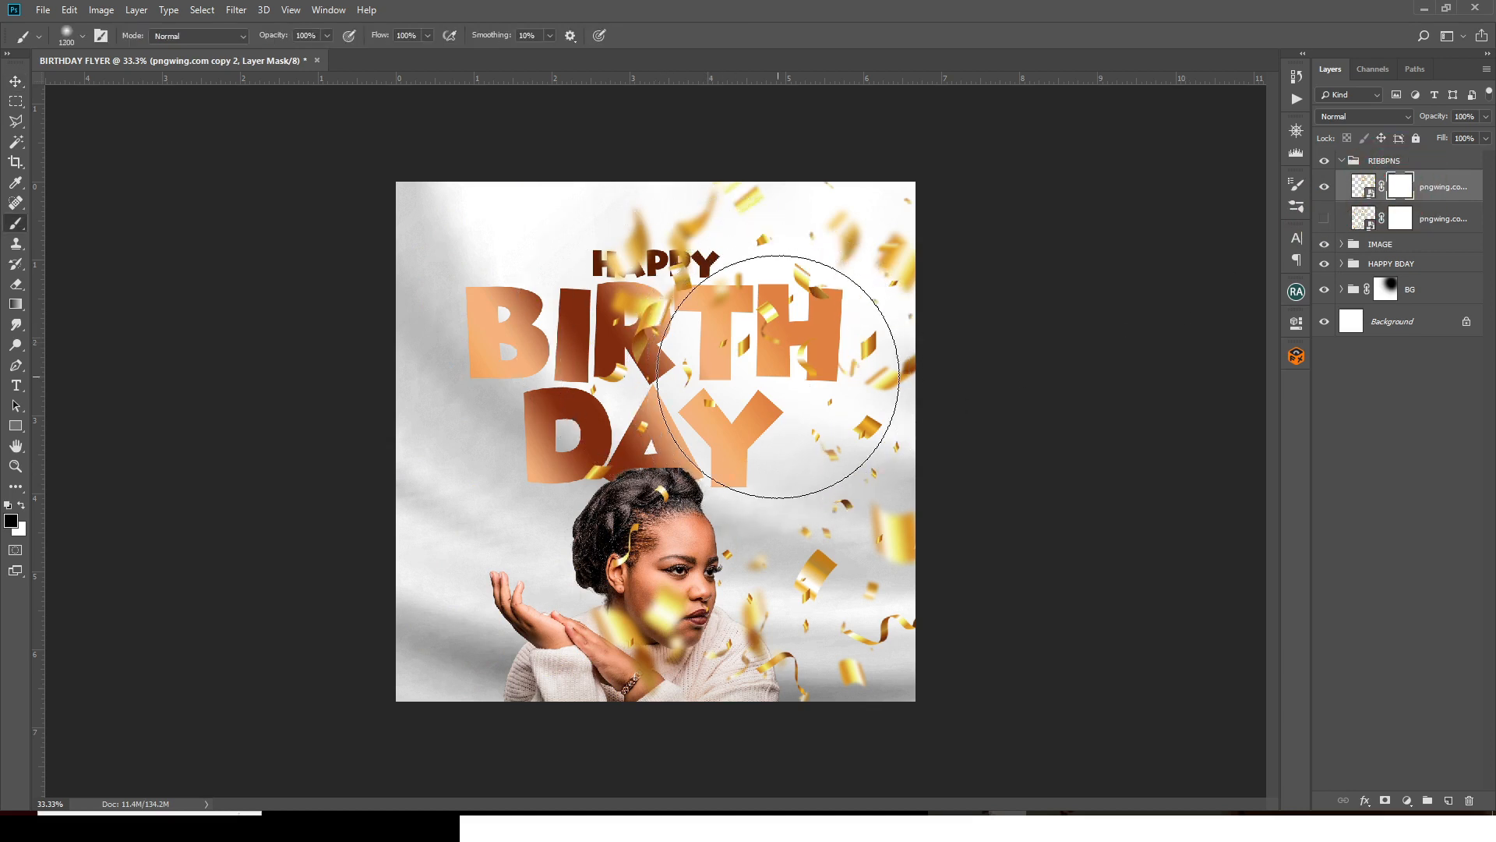
{"action": "key", "text": "bracketleft"}
{"action": "key", "text": "bracketleft"}
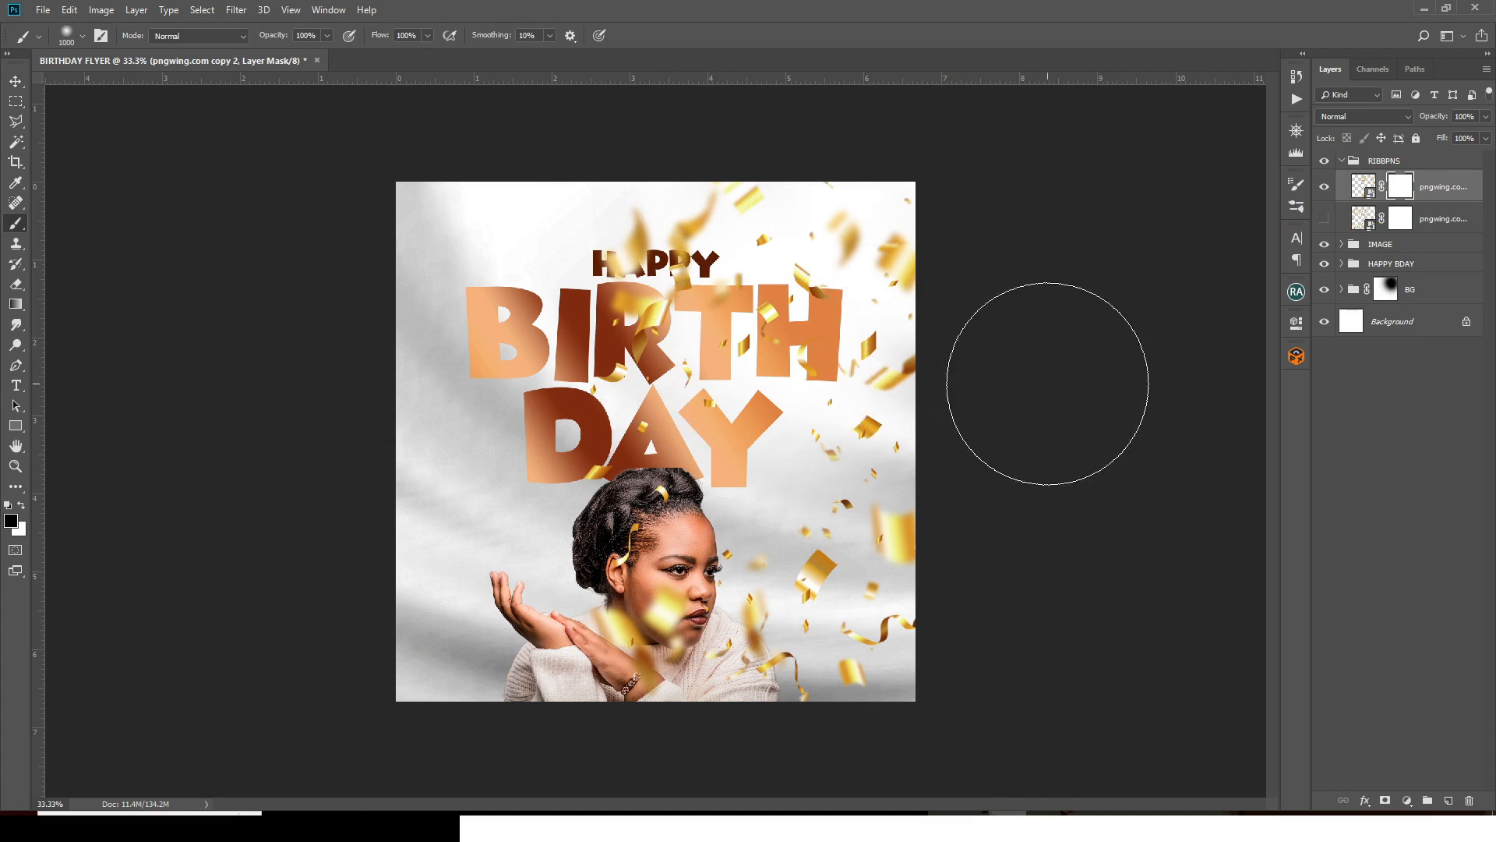
{"action": "key", "text": "bracketleft"}
{"action": "key", "text": "bracketleft"}
{"action": "key", "text": "bracketleft"}
{"action": "key", "text": "bracketleft"}
{"action": "key", "text": "bracketleft"}
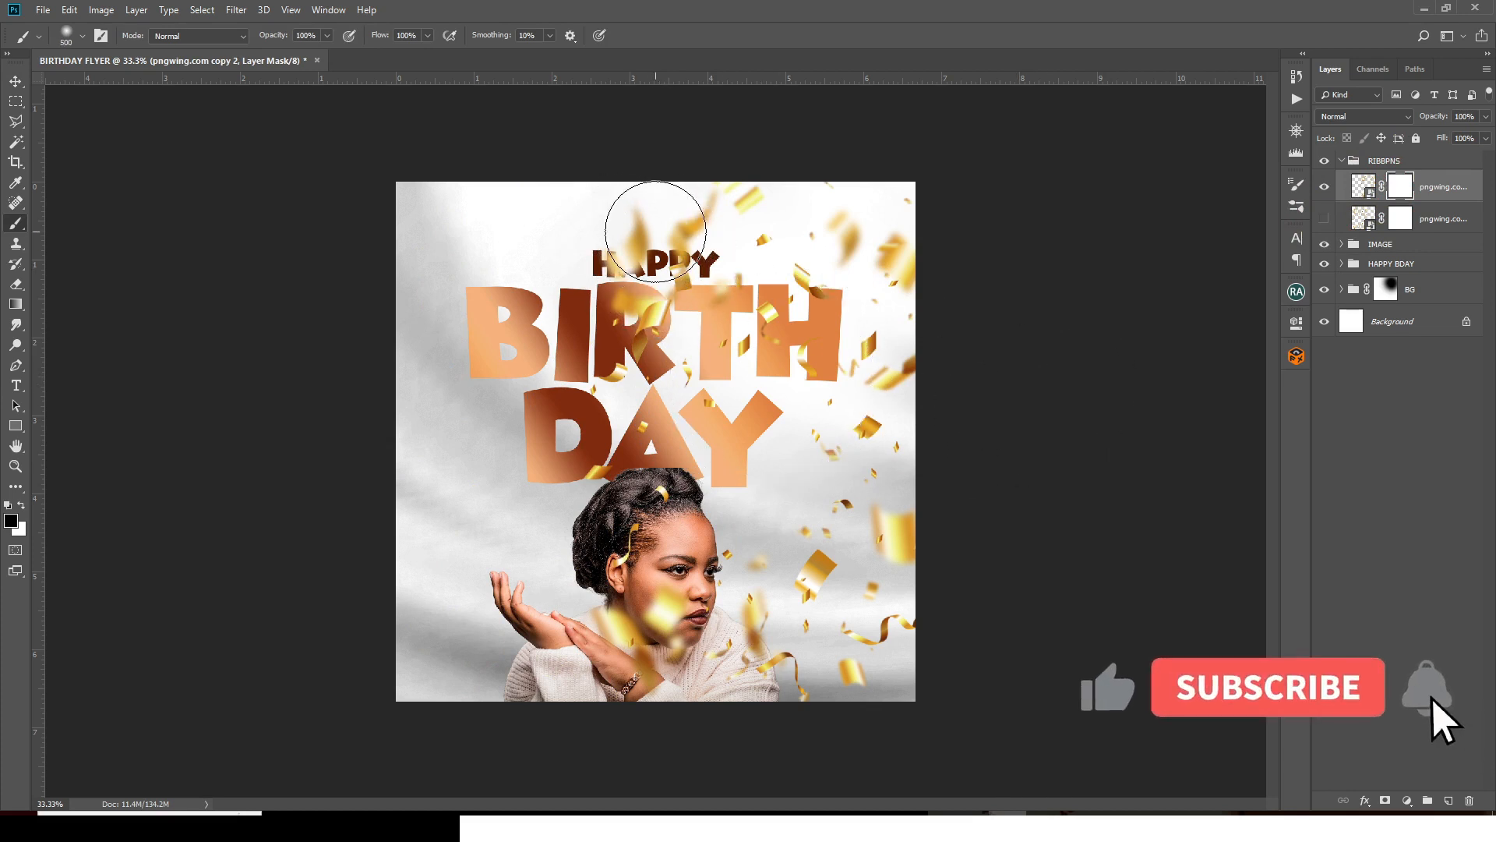
{"action": "mouse_move", "coordinate": [659, 209]}
{"action": "left_mouse_down"}
{"action": "mouse_move", "coordinate": [640, 367]}
{"action": "mouse_move", "coordinate": [709, 221]}
{"action": "mouse_move", "coordinate": [744, 250]}
{"action": "mouse_move", "coordinate": [740, 273]}
{"action": "mouse_move", "coordinate": [771, 203]}
{"action": "mouse_move", "coordinate": [788, 244]}
{"action": "left_mouse_up"}
{"action": "key", "text": "bracketleft"}
{"action": "key", "text": "bracketleft"}
{"action": "key", "text": "bracketleft"}
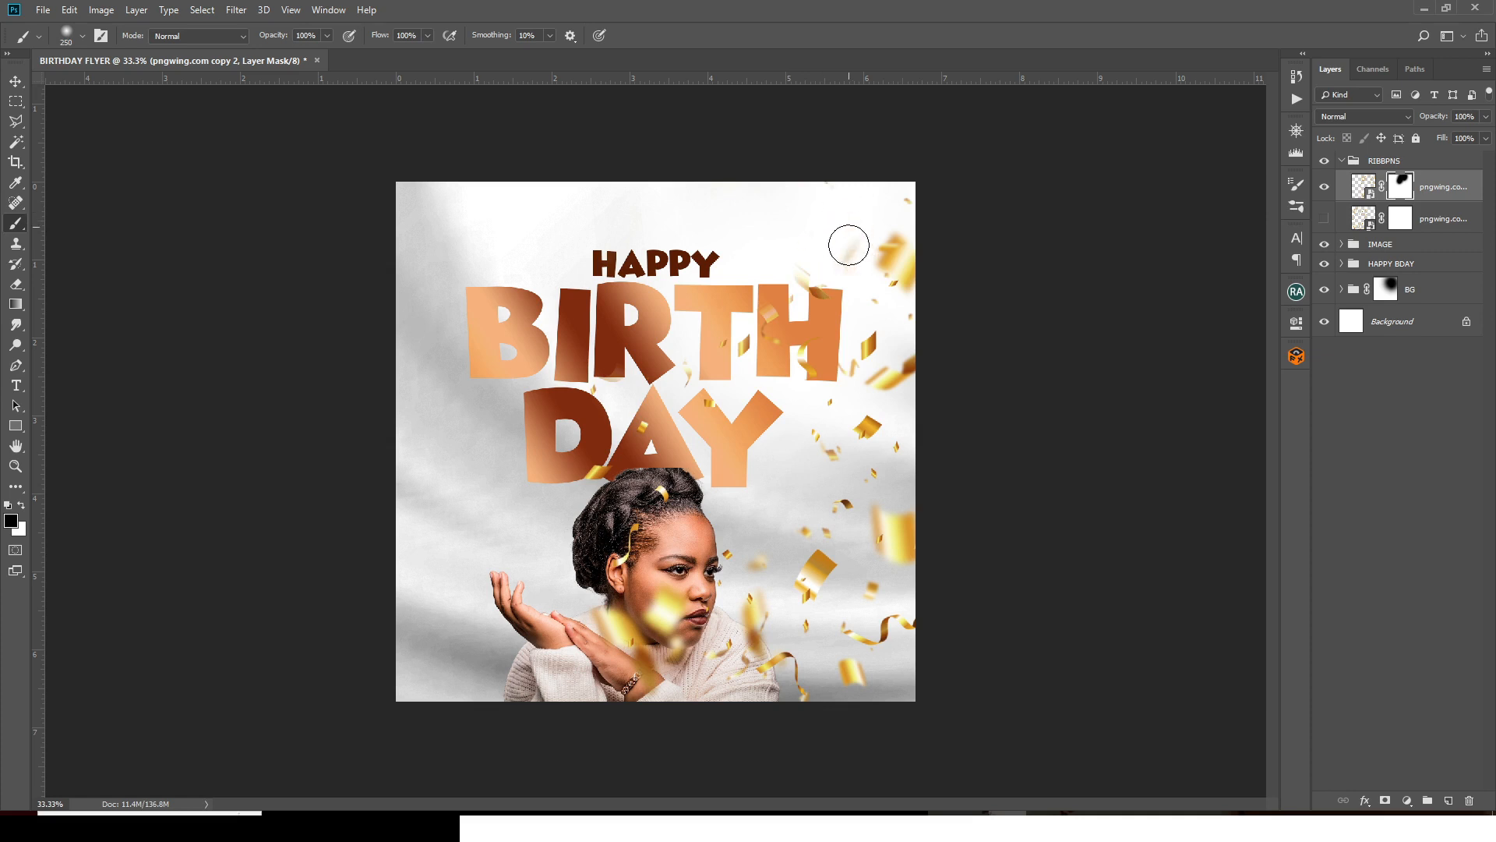
{"action": "left_click", "coordinate": [832, 259]}
{"action": "left_click", "coordinate": [888, 199]}
{"action": "mouse_move", "coordinate": [872, 318]}
{"action": "left_mouse_down"}
{"action": "mouse_move", "coordinate": [746, 286]}
{"action": "mouse_move", "coordinate": [820, 306]}
{"action": "mouse_move", "coordinate": [764, 314]}
{"action": "mouse_move", "coordinate": [764, 327]}
{"action": "mouse_move", "coordinate": [765, 307]}
{"action": "mouse_move", "coordinate": [797, 299]}
{"action": "left_mouse_up"}
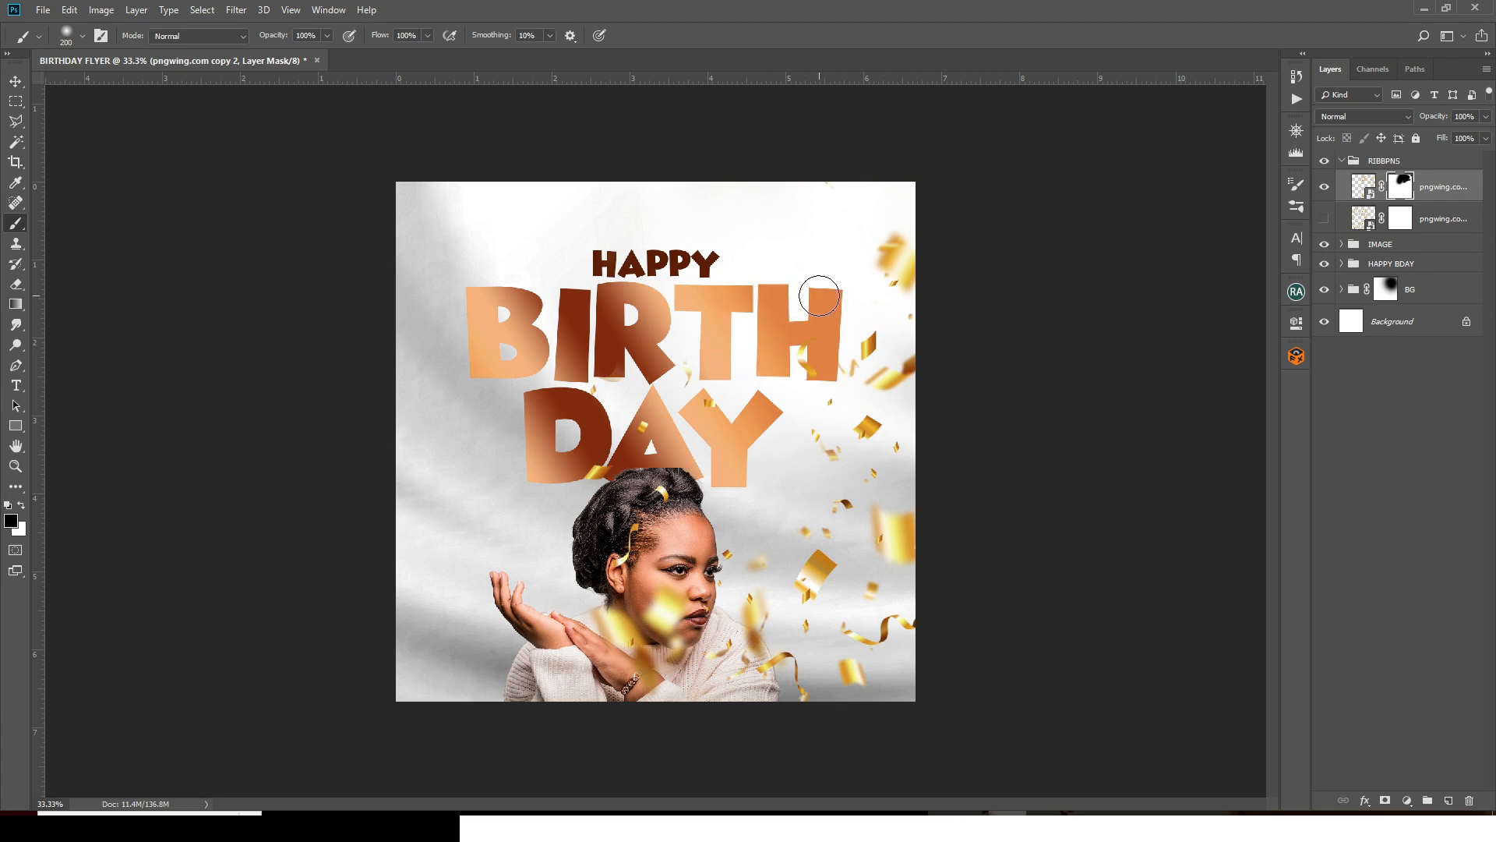
{"action": "key", "text": "x"}
{"action": "left_click", "coordinate": [816, 290]}
{"action": "key", "text": "bracketleft"}
{"action": "key", "text": "bracketleft"}
{"action": "key", "text": "bracketleft"}
{"action": "key", "text": "bracketleft"}
{"action": "key", "text": "bracketleft"}
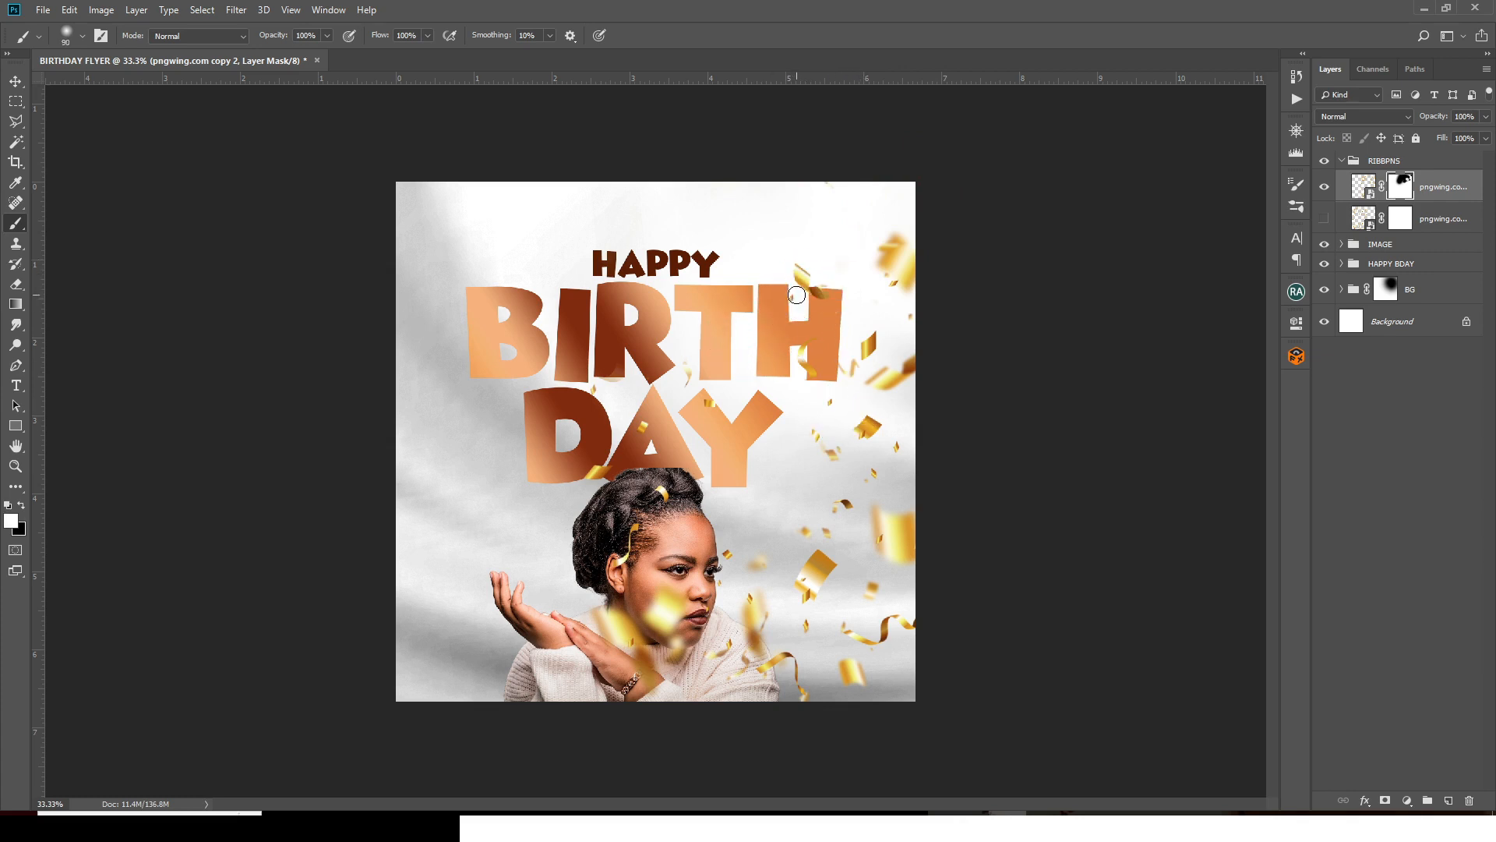
{"action": "key", "text": "x"}
{"action": "left_click", "coordinate": [786, 315]}
- Mask out confetti over the woman's face and right edge, then show the lower confetti layer
{"action": "key", "text": "bracketright"}
{"action": "key", "text": "bracketright"}
{"action": "key", "text": "bracketright"}
{"action": "key", "text": "bracketright"}
{"action": "key", "text": "bracketright"}
{"action": "mouse_move", "coordinate": [601, 372]}
{"action": "left_mouse_down"}
{"action": "mouse_move", "coordinate": [637, 550]}
{"action": "mouse_move", "coordinate": [729, 646]}
{"action": "left_mouse_up"}
{"action": "key", "text": "bracketleft"}
{"action": "key", "text": "bracketleft"}
{"action": "mouse_move", "coordinate": [793, 433]}
{"action": "left_mouse_down"}
{"action": "mouse_move", "coordinate": [854, 382]}
{"action": "mouse_move", "coordinate": [862, 417]}
{"action": "mouse_move", "coordinate": [910, 361]}
{"action": "left_mouse_up"}
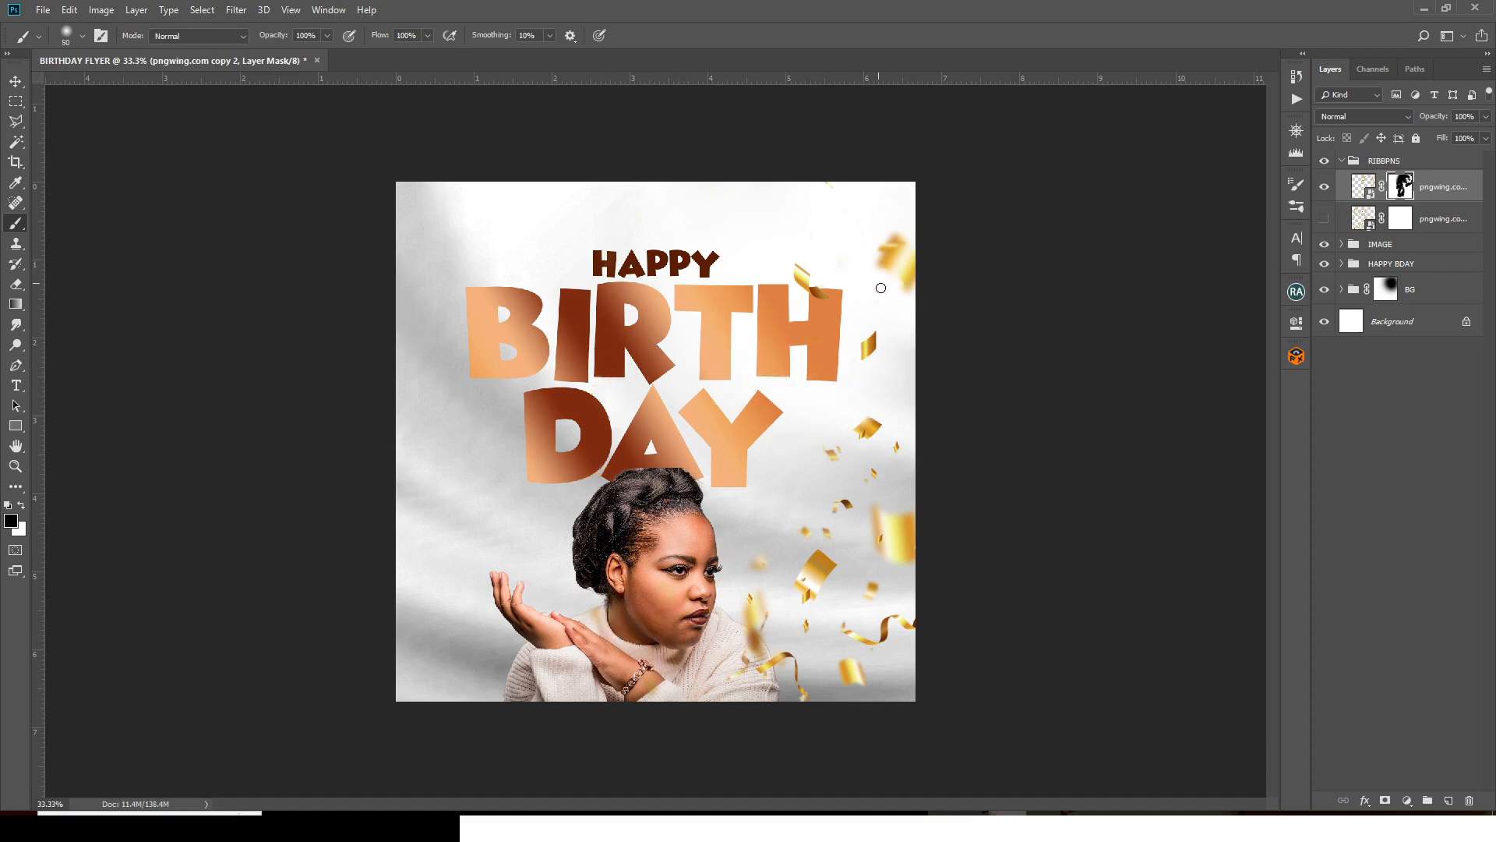
{"action": "mouse_move", "coordinate": [858, 424]}
{"action": "left_mouse_down"}
{"action": "mouse_move", "coordinate": [748, 661]}
{"action": "mouse_move", "coordinate": [890, 529]}
{"action": "left_mouse_up"}
{"action": "key", "text": "x"}
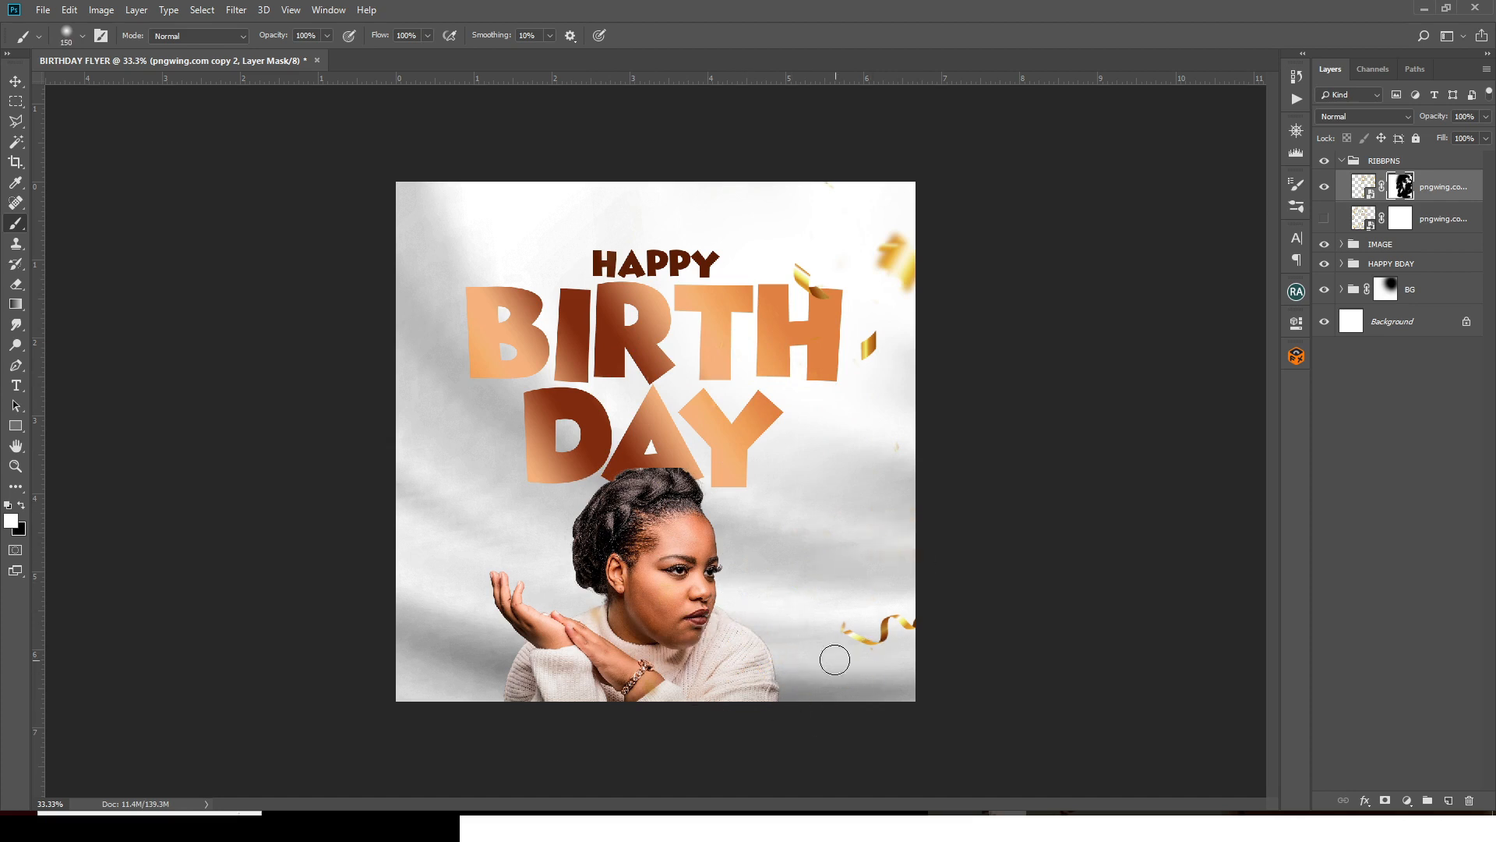
{"action": "left_click_drag", "start_coordinate": [834, 659], "coordinate": [850, 675]}
{"action": "left_click", "coordinate": [1325, 220]}
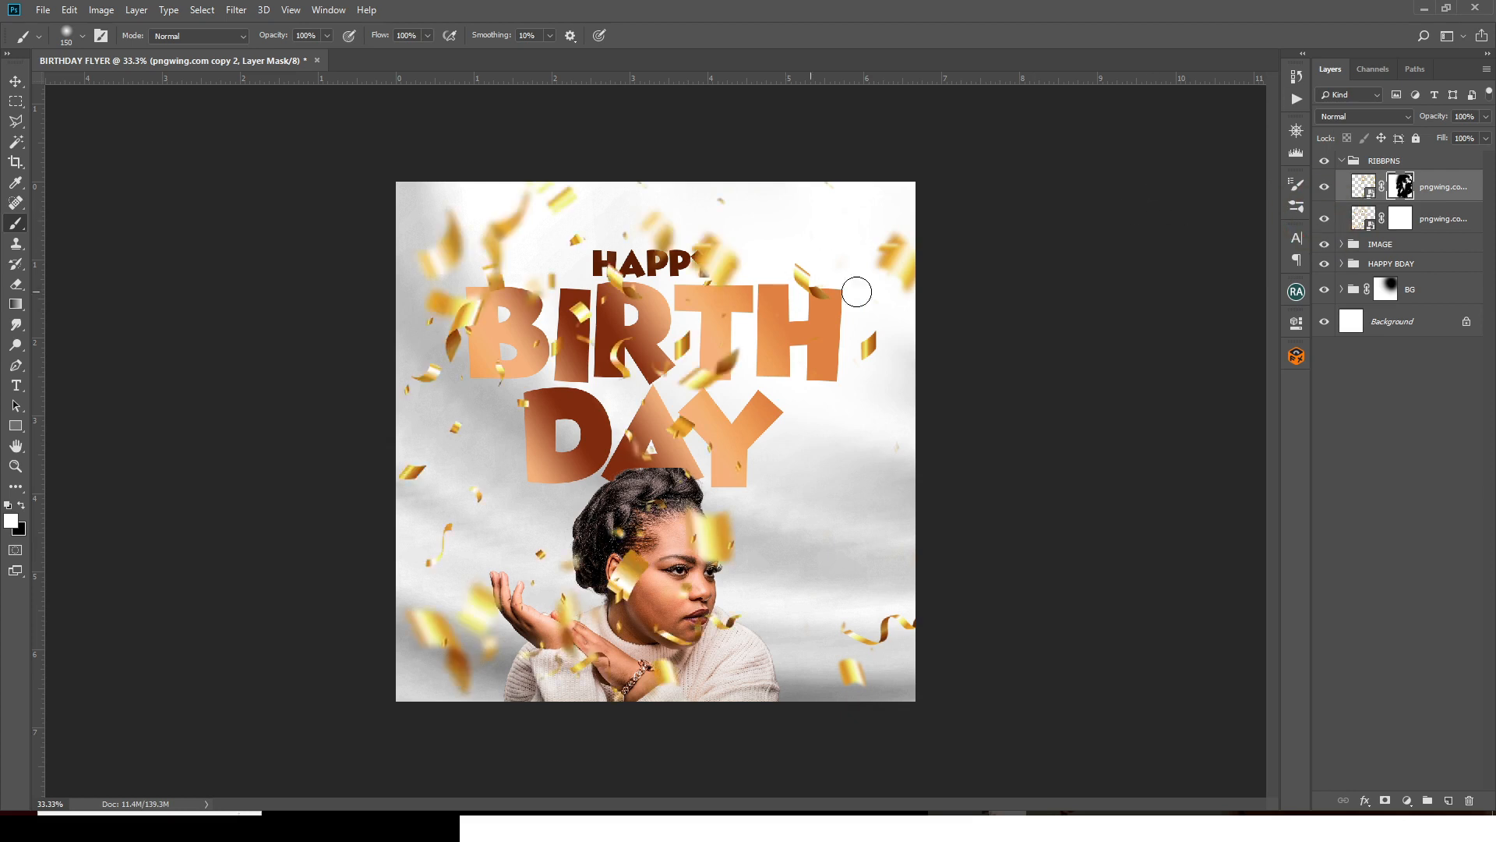
- Paint black on the lower pngwing mask to hide confetti over HAPPY and BIRTH
{"action": "left_click", "coordinate": [1400, 219]}
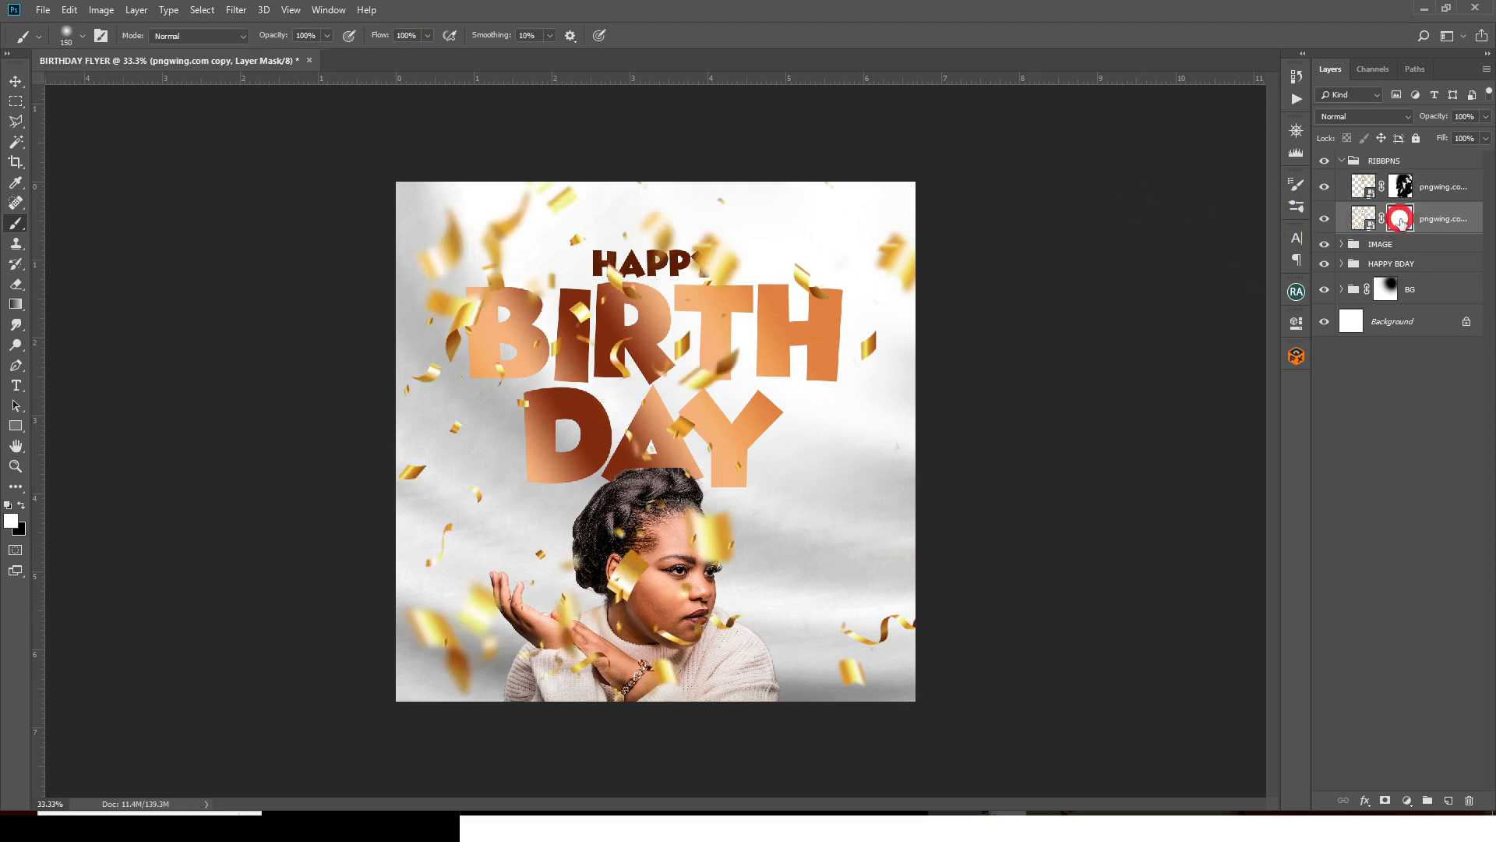
{"action": "left_click", "coordinate": [21, 505]}
{"action": "key", "text": "bracketright"}
{"action": "key", "text": "bracketright"}
{"action": "key", "text": "bracketright"}
{"action": "key", "text": "bracketright"}
{"action": "key", "text": "bracketright"}
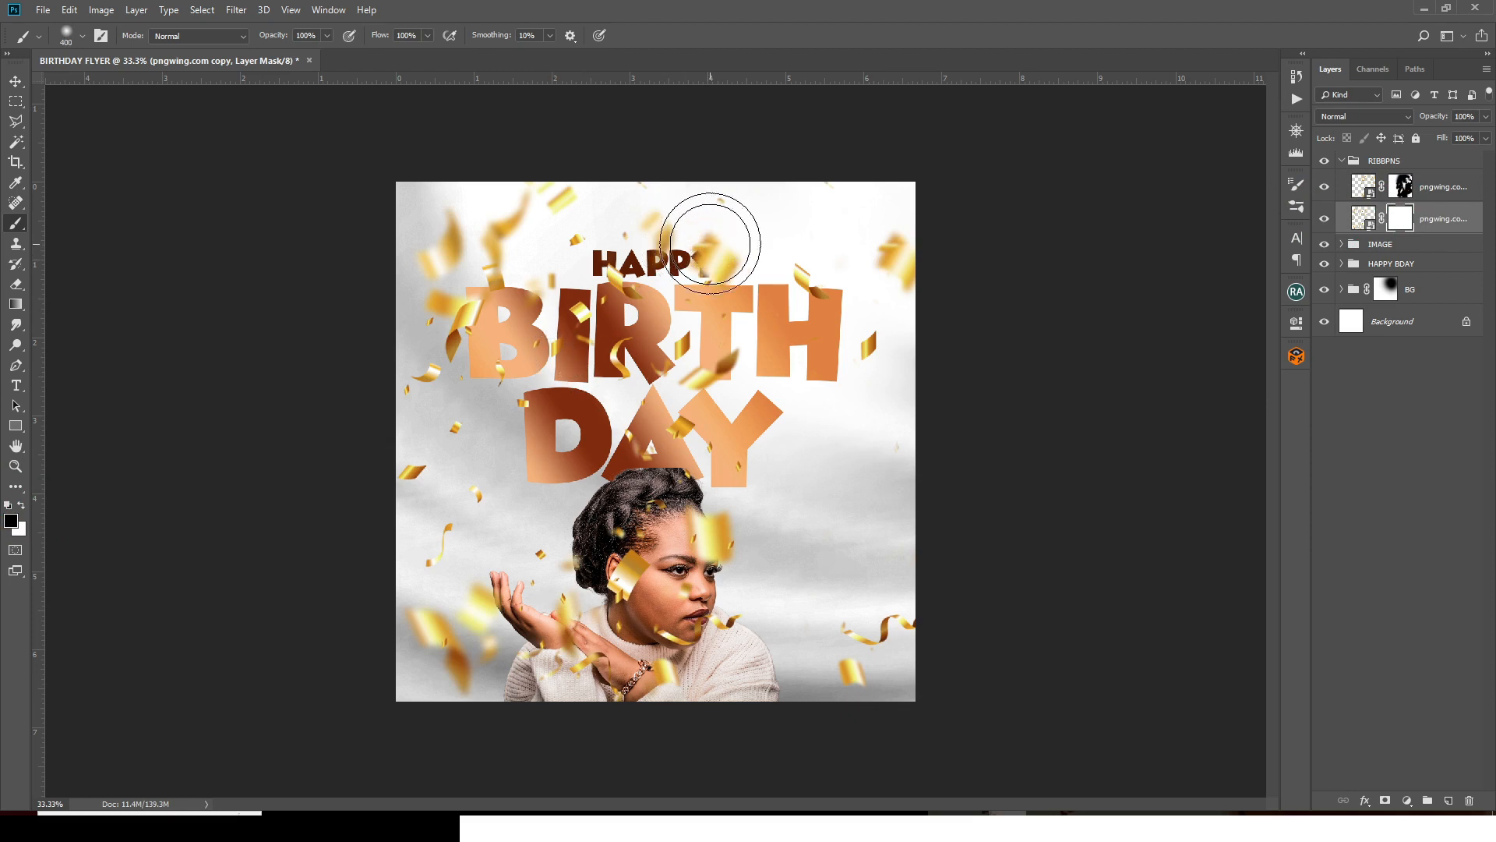
{"action": "key", "text": "bracketright"}
{"action": "key", "text": "bracketright"}
{"action": "mouse_move", "coordinate": [709, 236]}
{"action": "left_mouse_down"}
{"action": "mouse_move", "coordinate": [671, 312]}
{"action": "mouse_move", "coordinate": [595, 343]}
{"action": "mouse_move", "coordinate": [612, 311]}
{"action": "mouse_move", "coordinate": [720, 368]}
{"action": "mouse_move", "coordinate": [616, 477]}
{"action": "left_mouse_up"}
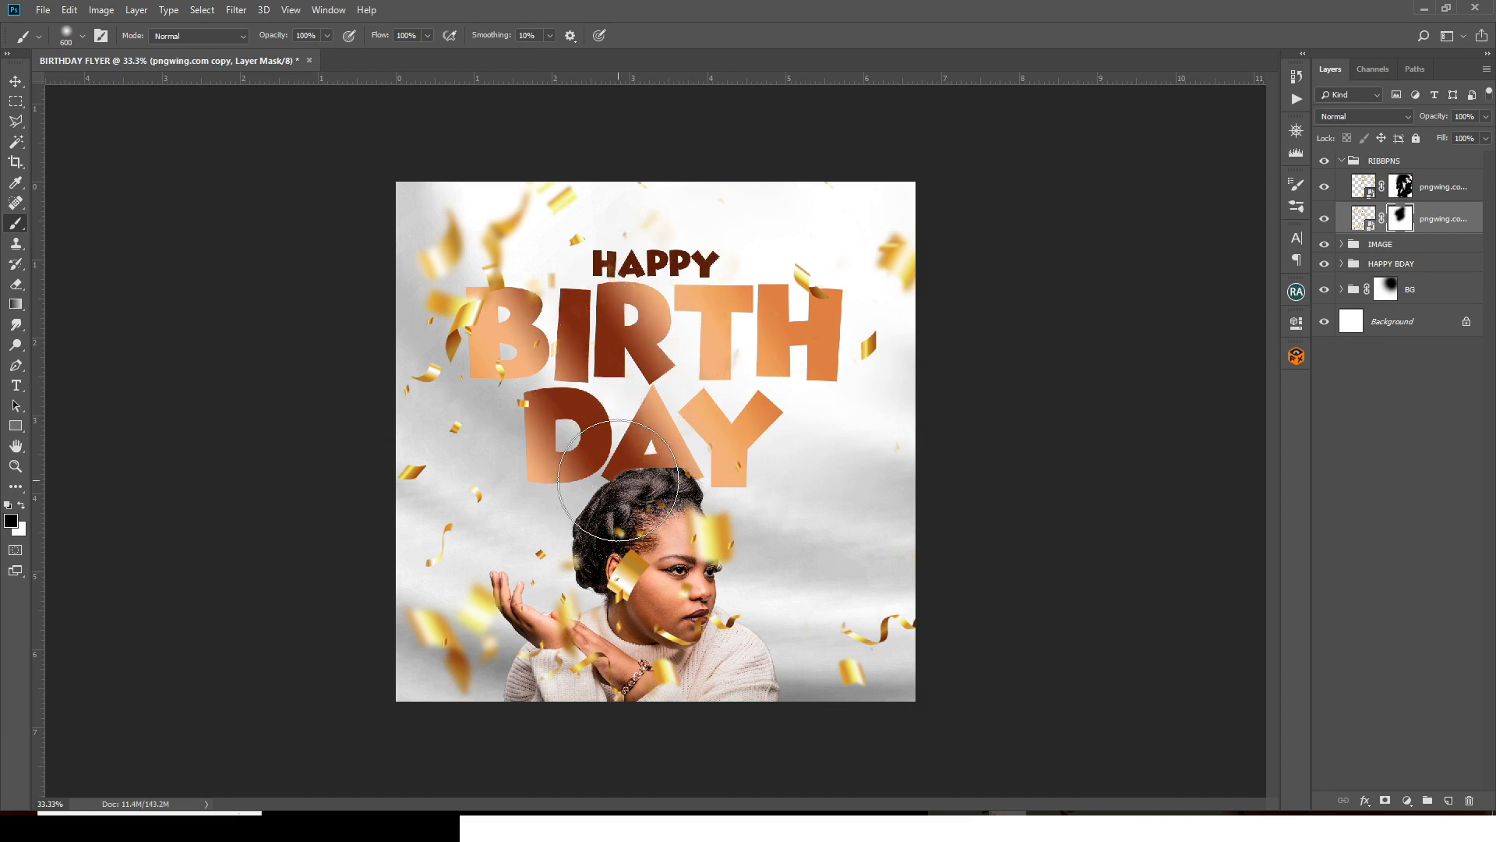
{"action": "key", "text": "bracketleft"}
{"action": "key", "text": "bracketleft"}
{"action": "key", "text": "bracketleft"}
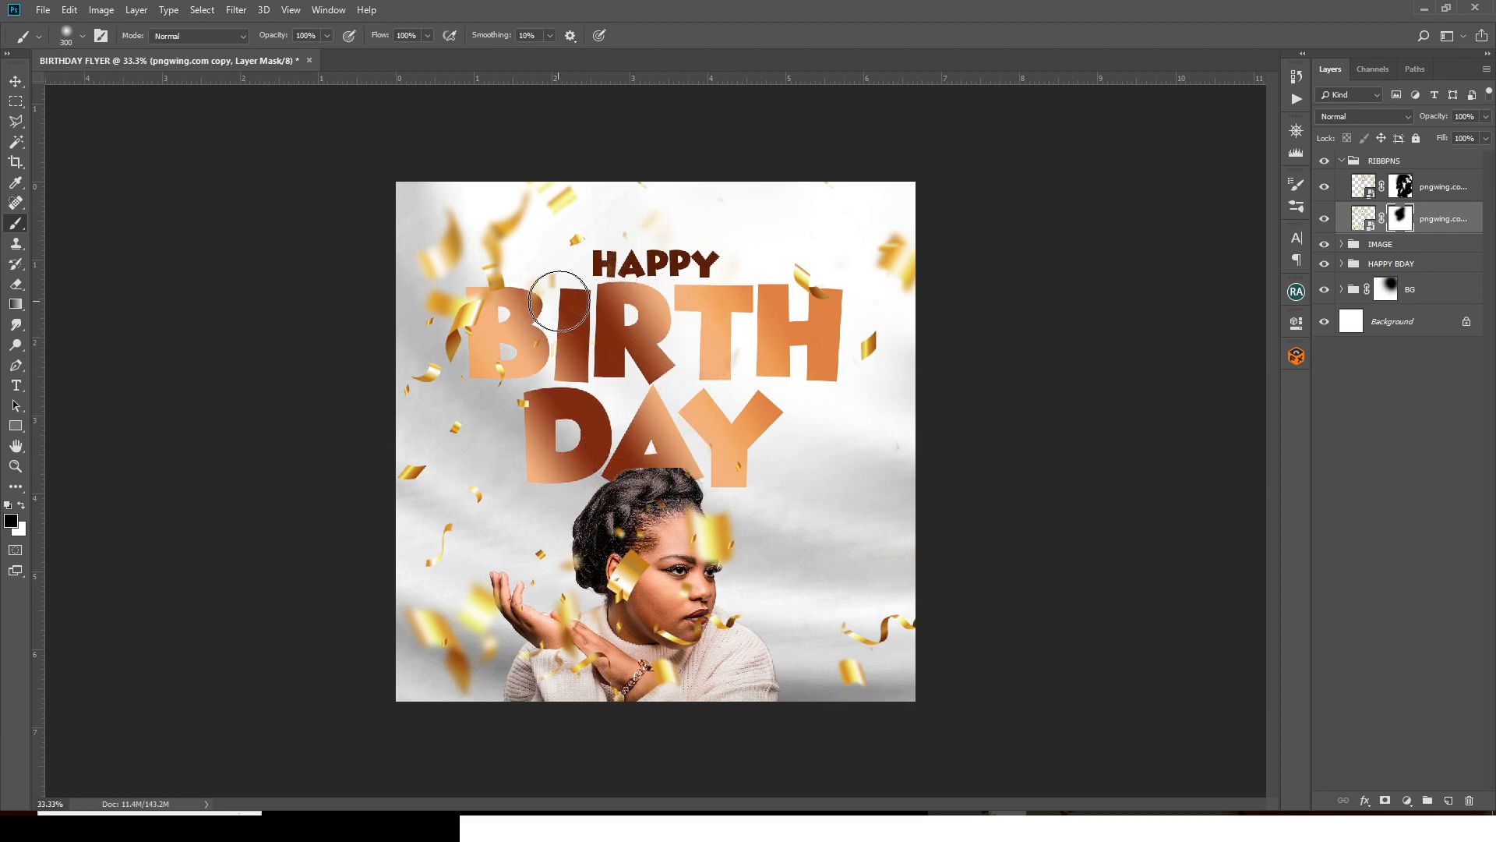
{"action": "key", "text": "bracketleft"}
{"action": "left_click", "coordinate": [568, 200]}
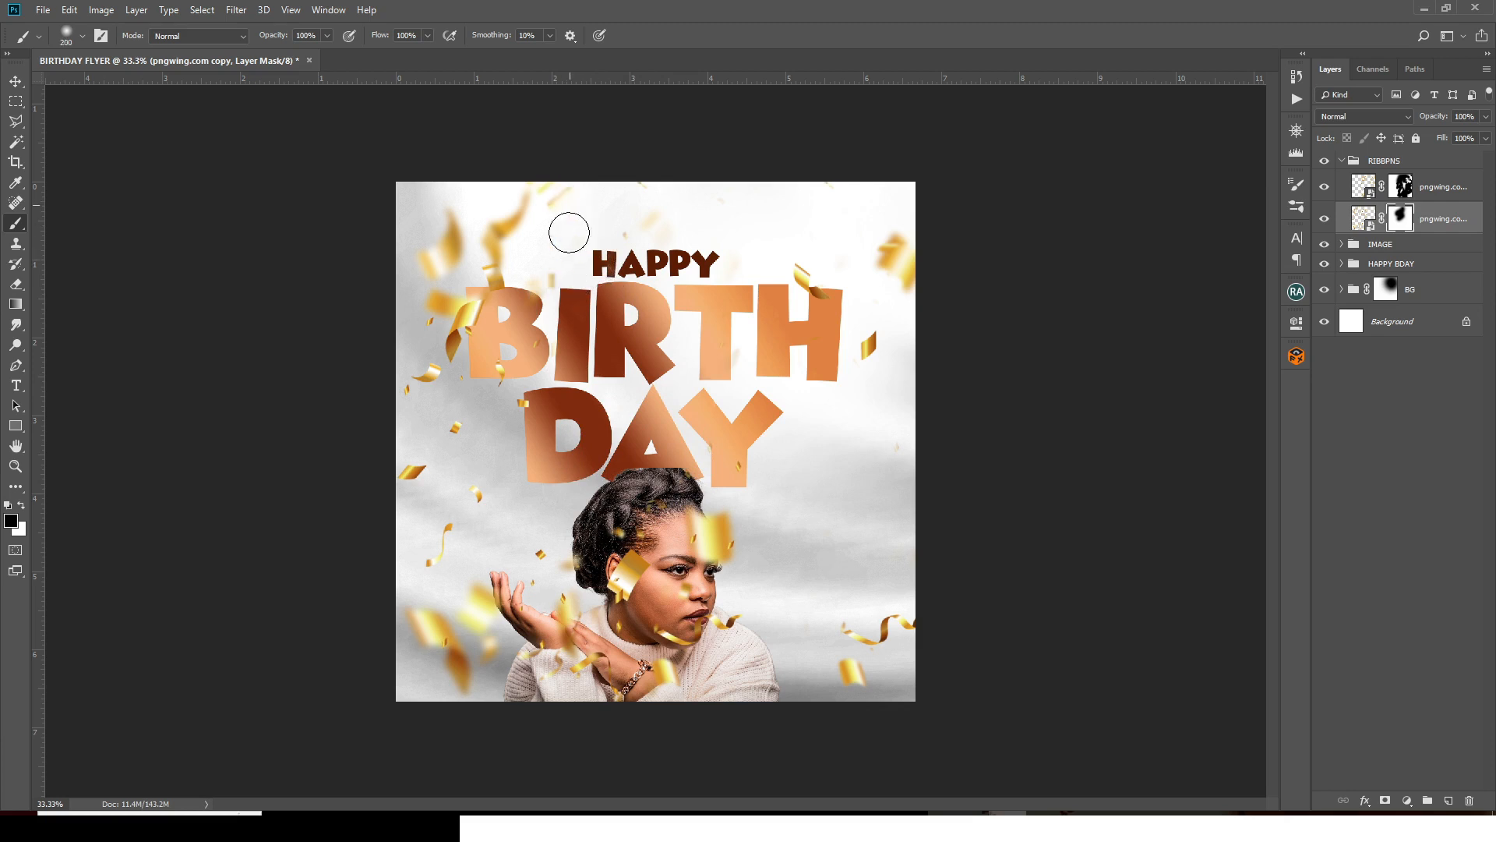
{"action": "left_click", "coordinate": [573, 240]}
{"action": "left_click", "coordinate": [540, 178]}
{"action": "mouse_move", "coordinate": [540, 178]}
{"action": "left_mouse_down"}
{"action": "mouse_move", "coordinate": [489, 261]}
{"action": "mouse_move", "coordinate": [491, 296]}
{"action": "mouse_move", "coordinate": [544, 258]}
{"action": "mouse_move", "coordinate": [559, 290]}
{"action": "mouse_move", "coordinate": [508, 378]}
{"action": "mouse_move", "coordinate": [488, 369]}
{"action": "mouse_move", "coordinate": [511, 366]}
{"action": "mouse_move", "coordinate": [535, 394]}
{"action": "mouse_move", "coordinate": [508, 416]}
{"action": "left_mouse_up"}
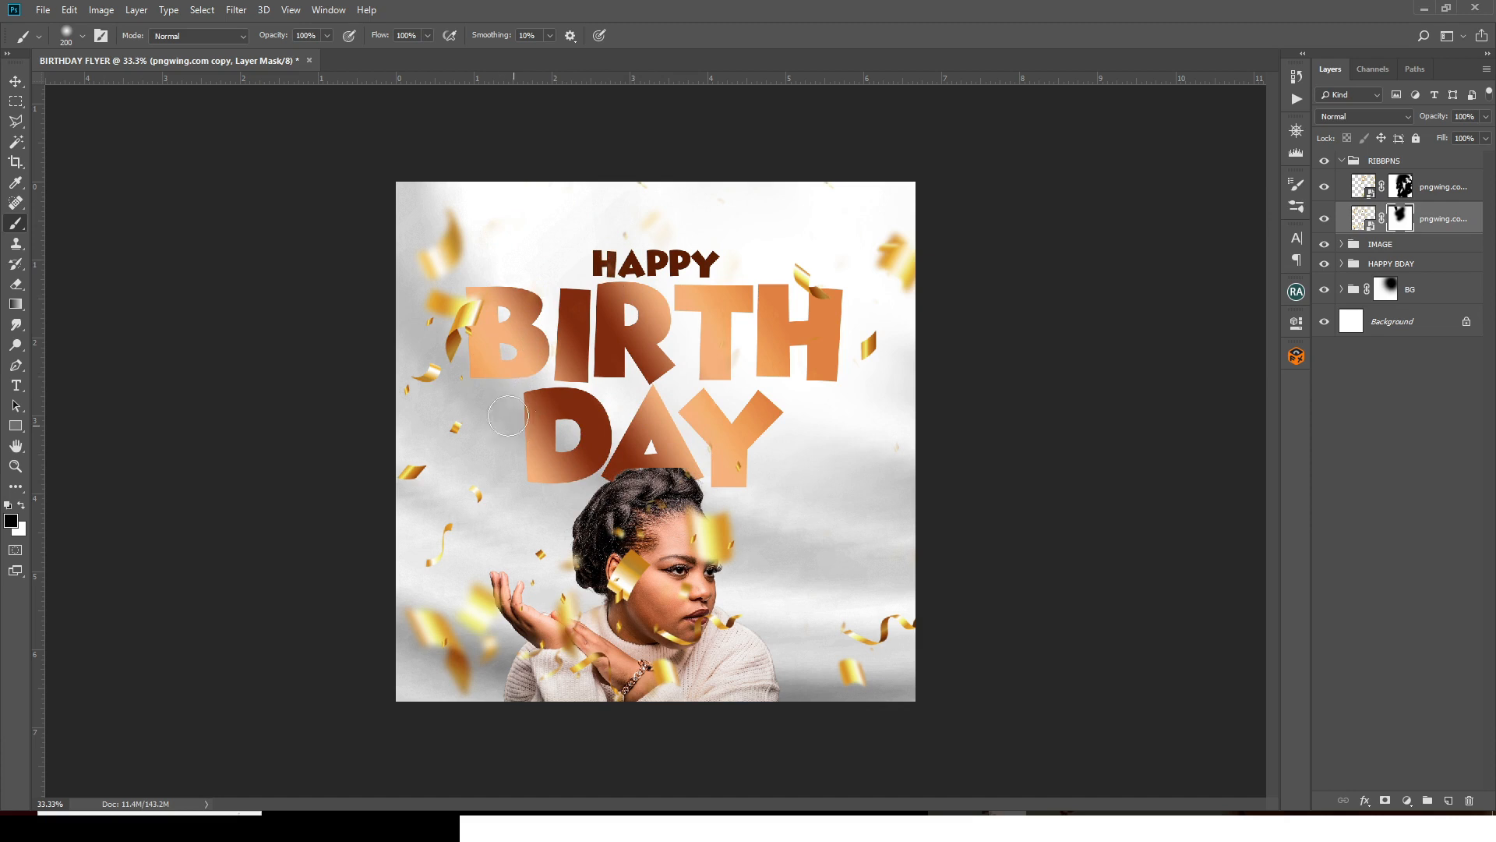
{"action": "left_click", "coordinate": [488, 437]}
- Mask out confetti over the woman, her face and sweater, then collapse the RIBBPNS group
{"action": "key", "text": "bracketleft"}
{"action": "key", "text": "bracketleft"}
{"action": "key", "text": "bracketleft"}
{"action": "key", "text": "bracketleft"}
{"action": "key", "text": "bracketleft"}
{"action": "key", "text": "bracketleft"}
{"action": "left_click", "coordinate": [388, 383]}
{"action": "key", "text": "]"}
{"action": "key", "text": "]"}
{"action": "key", "text": "]"}
{"action": "left_click", "coordinate": [414, 470]}
{"action": "left_click_drag", "start_coordinate": [431, 560], "coordinate": [447, 527]}
{"action": "left_click", "coordinate": [476, 495]}
{"action": "left_click", "coordinate": [540, 554]}
{"action": "left_click", "coordinate": [568, 609]}
{"action": "left_click_drag", "start_coordinate": [577, 561], "coordinate": [642, 533]}
{"action": "left_click", "coordinate": [737, 466]}
{"action": "key", "text": "]"}
{"action": "key", "text": "]"}
{"action": "left_click", "coordinate": [717, 539]}
{"action": "left_click_drag", "start_coordinate": [726, 623], "coordinate": [569, 666]}
{"action": "left_click", "coordinate": [532, 649]}
{"action": "left_click_drag", "start_coordinate": [487, 646], "coordinate": [467, 596]}
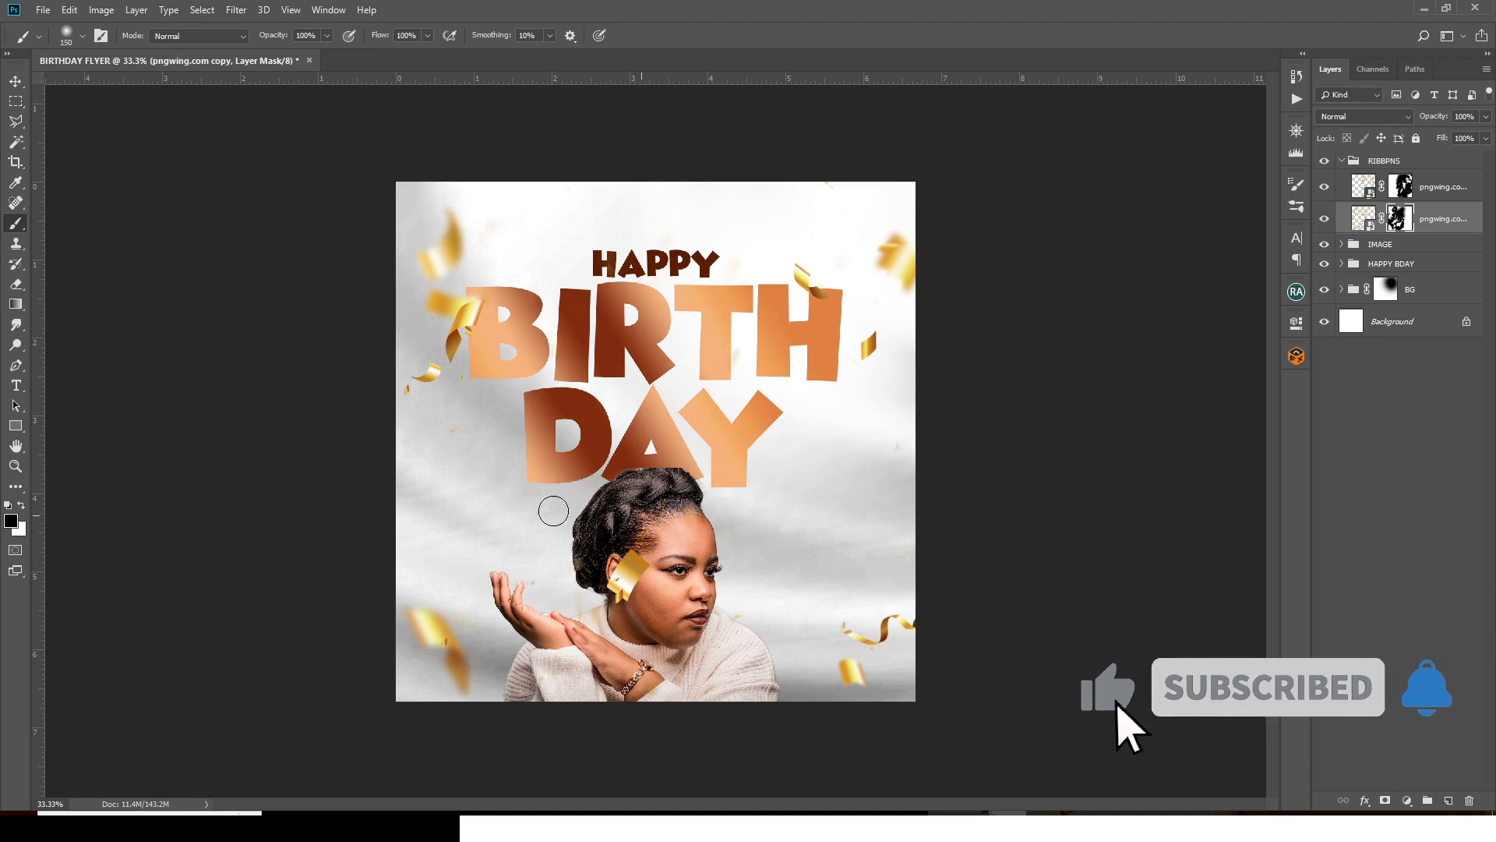
{"action": "left_click", "coordinate": [534, 622]}
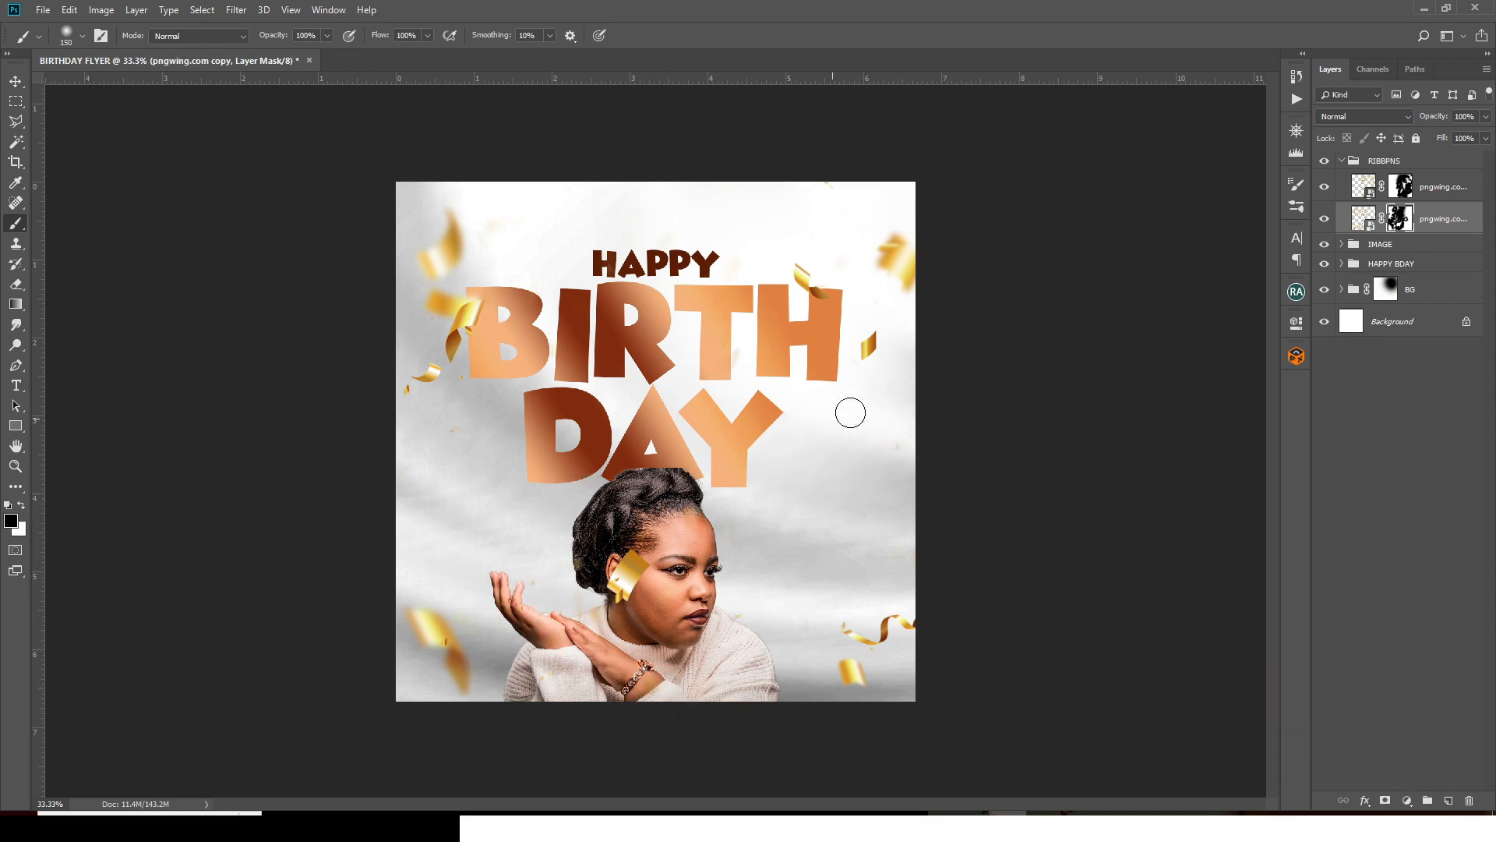
{"action": "left_click", "coordinate": [1342, 160]}
{"action": "left_click", "coordinate": [1385, 160]}
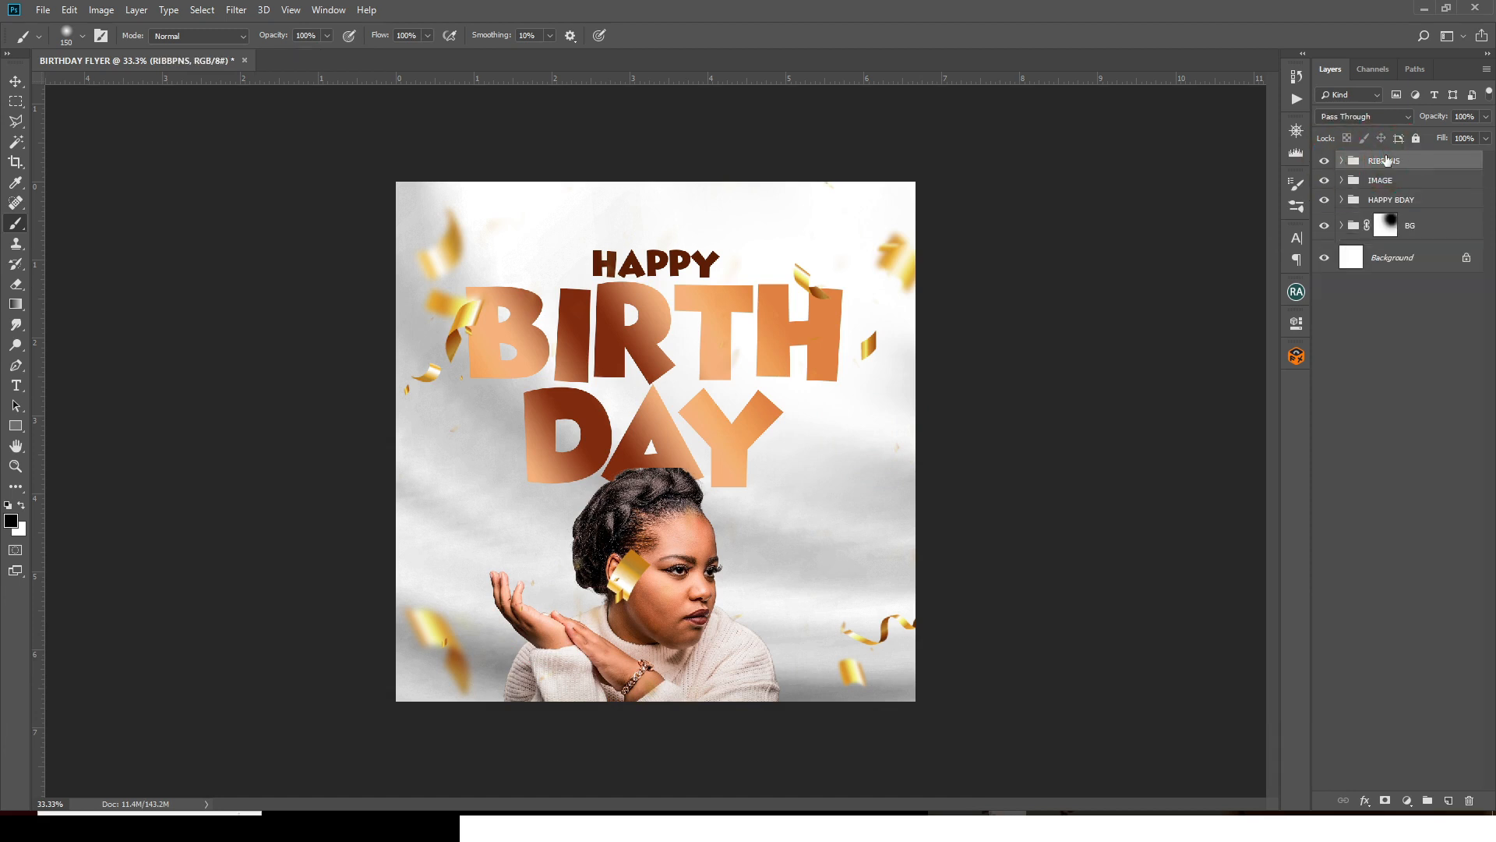
- Paste '10TH' from the notes as a text layer and nudge it left beside the portrait
{"action": "key", "text": "t"}
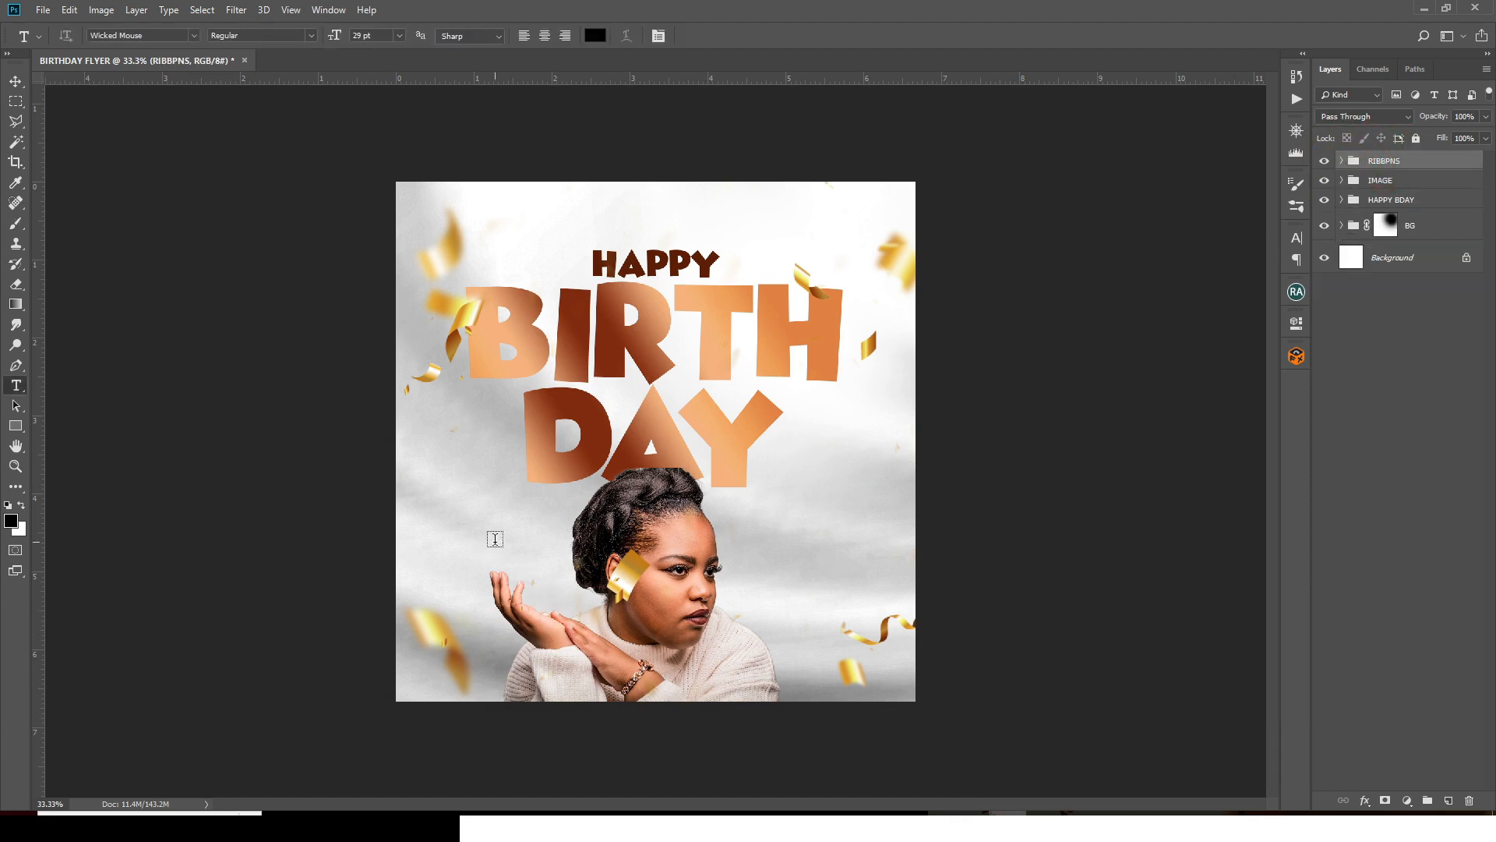
{"action": "left_click", "coordinate": [499, 521]}
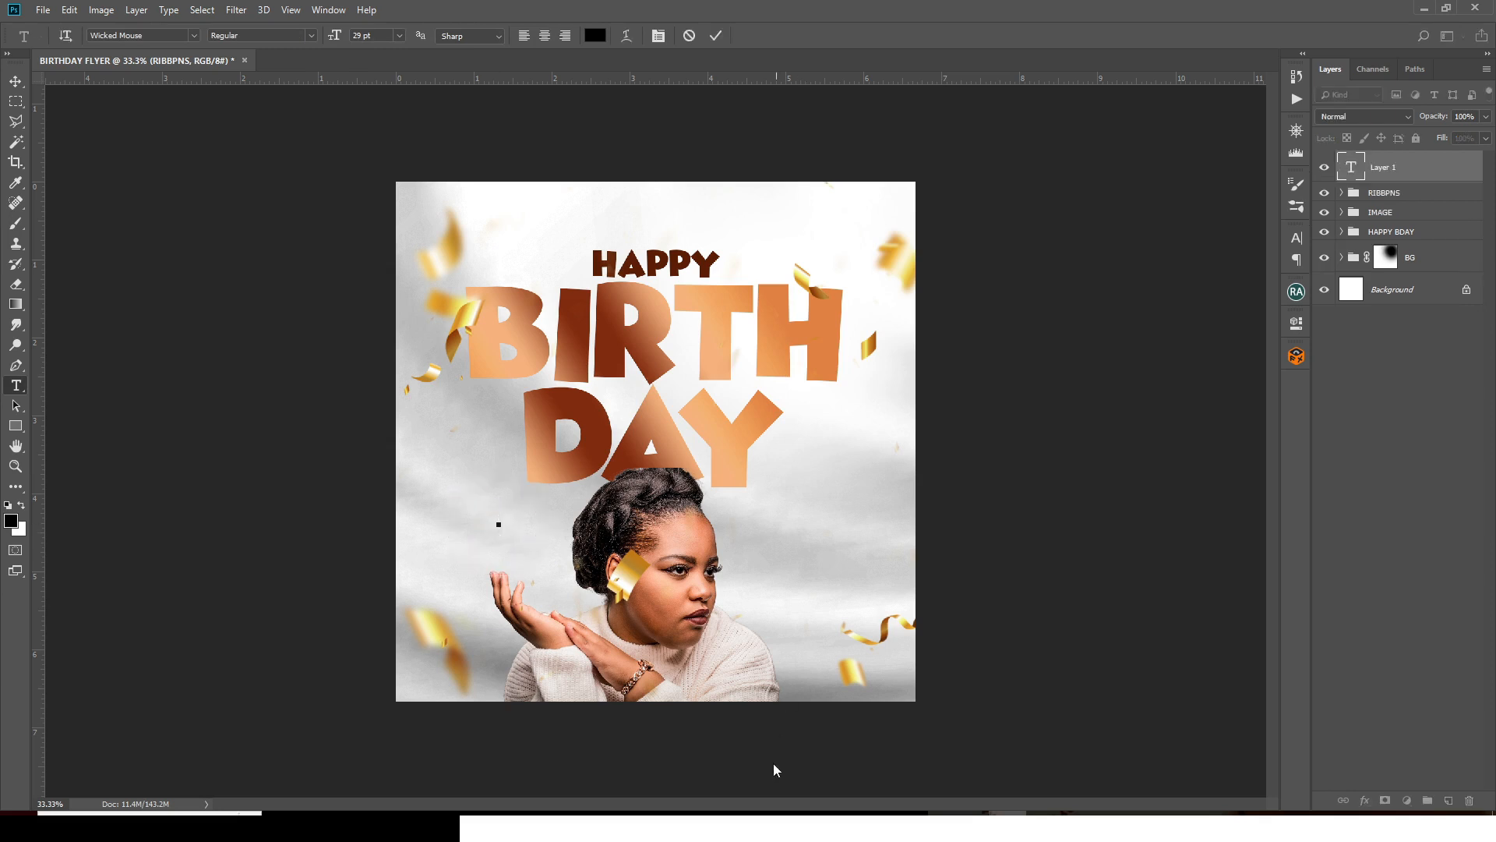
{"action": "left_click", "coordinate": [1008, 813]}
{"action": "left_click_drag", "start_coordinate": [751, 380], "coordinate": [706, 382]}
{"action": "key", "text": "ctrl+c"}
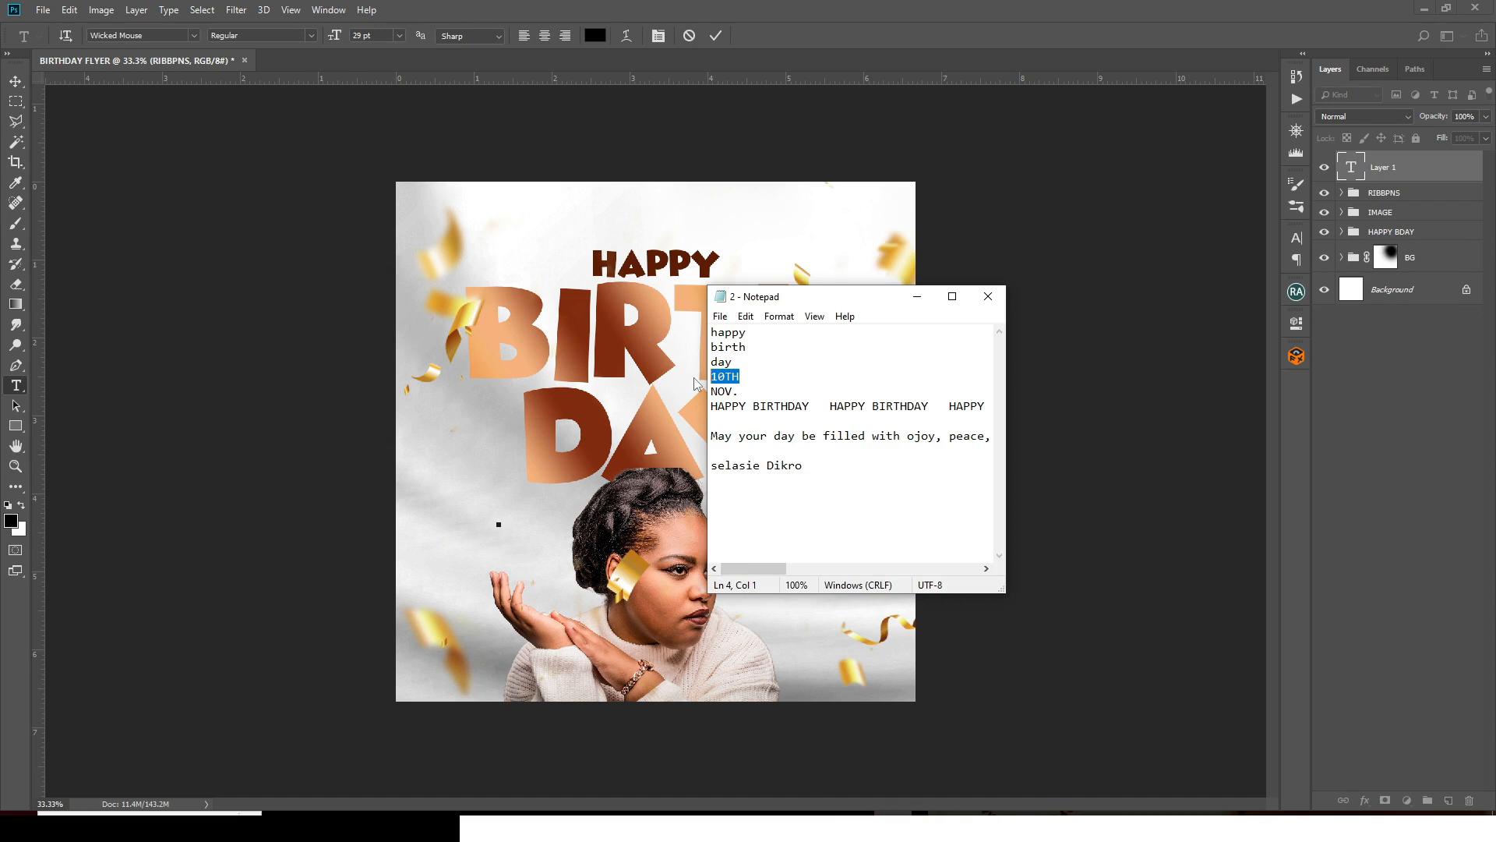
{"action": "left_click", "coordinate": [920, 2]}
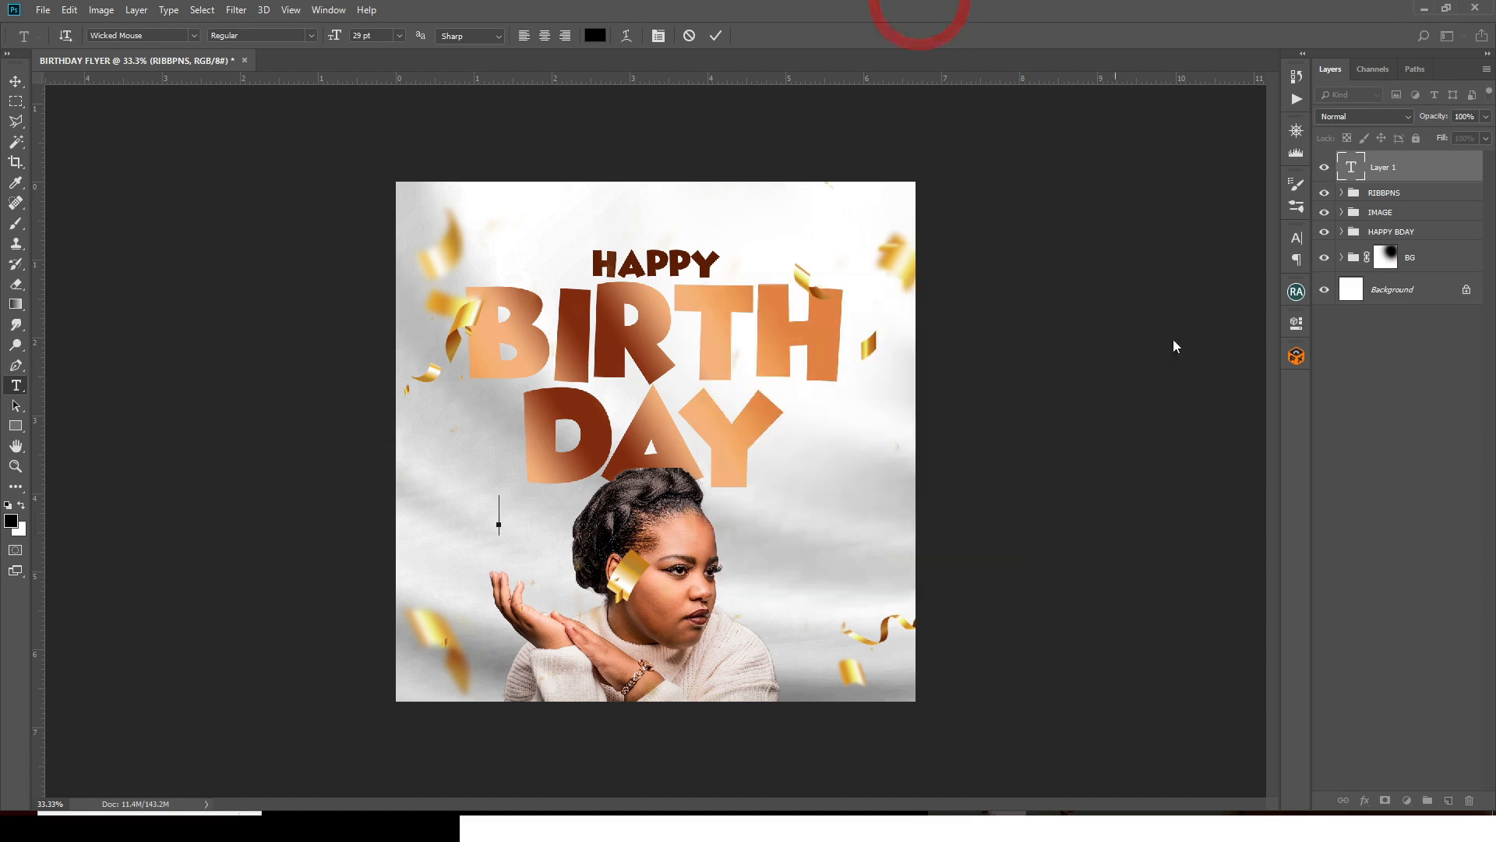
{"action": "key", "text": "ctrl+v"}
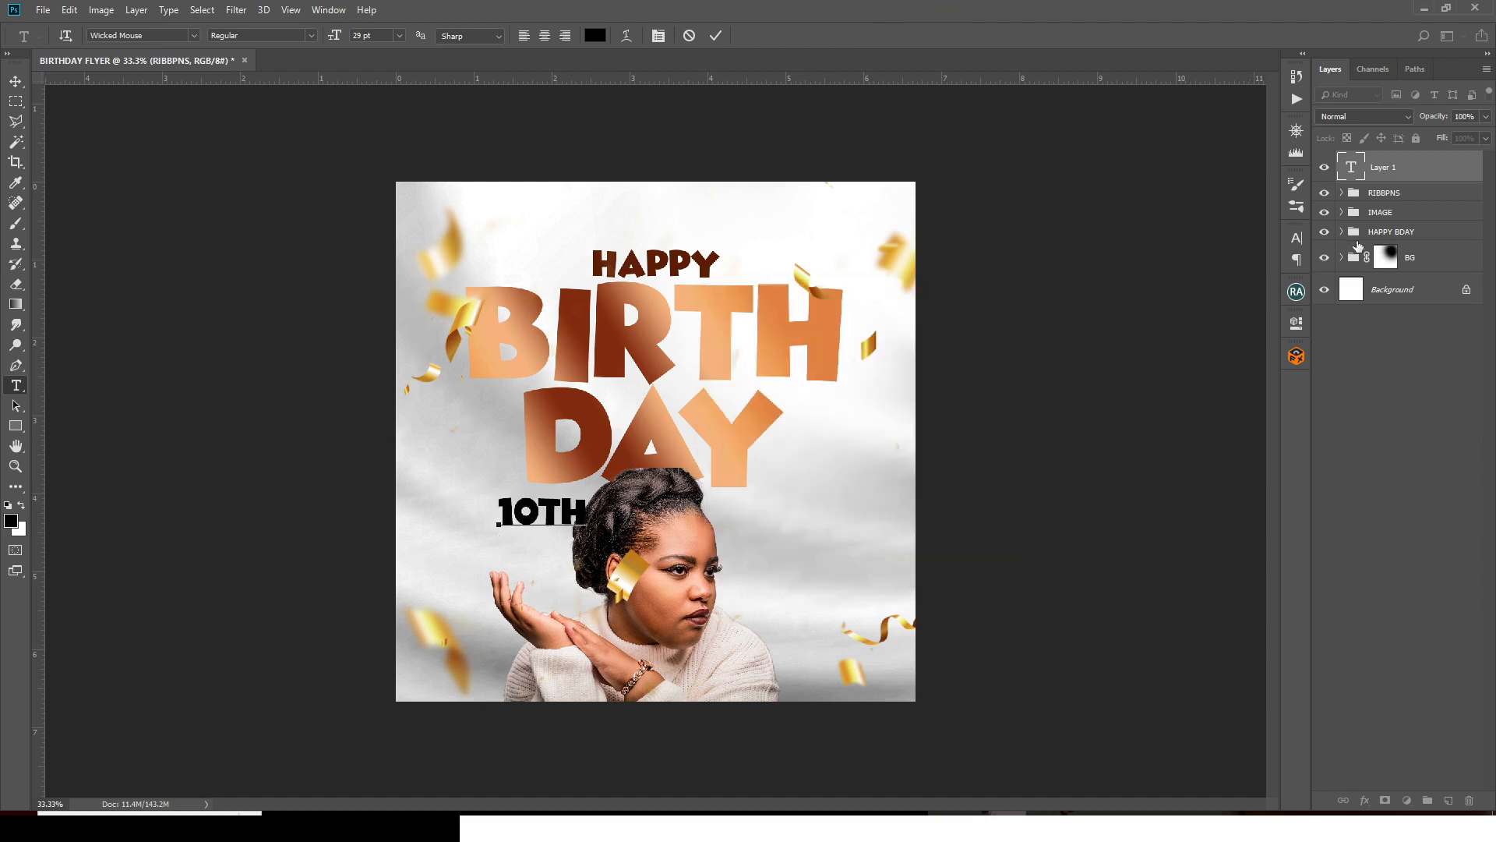
{"action": "left_click", "coordinate": [1378, 177]}
{"action": "key", "text": "v"}
{"action": "left_click_drag", "start_coordinate": [538, 526], "coordinate": [520, 527]}
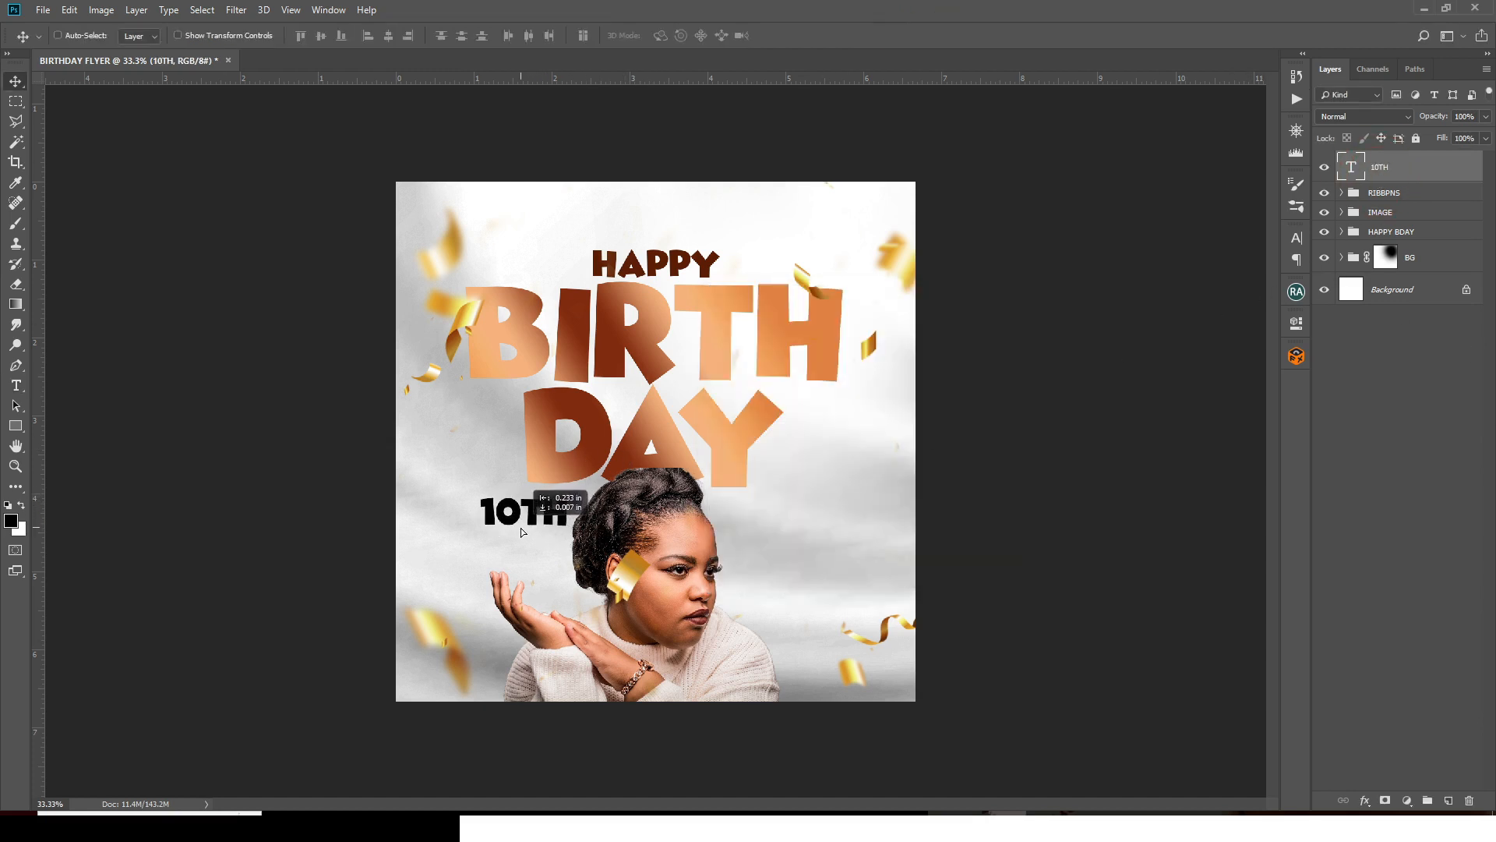
- Set 10TH to 11 pt, shift it slightly right, and duplicate it just below
{"action": "left_click", "coordinate": [1296, 238]}
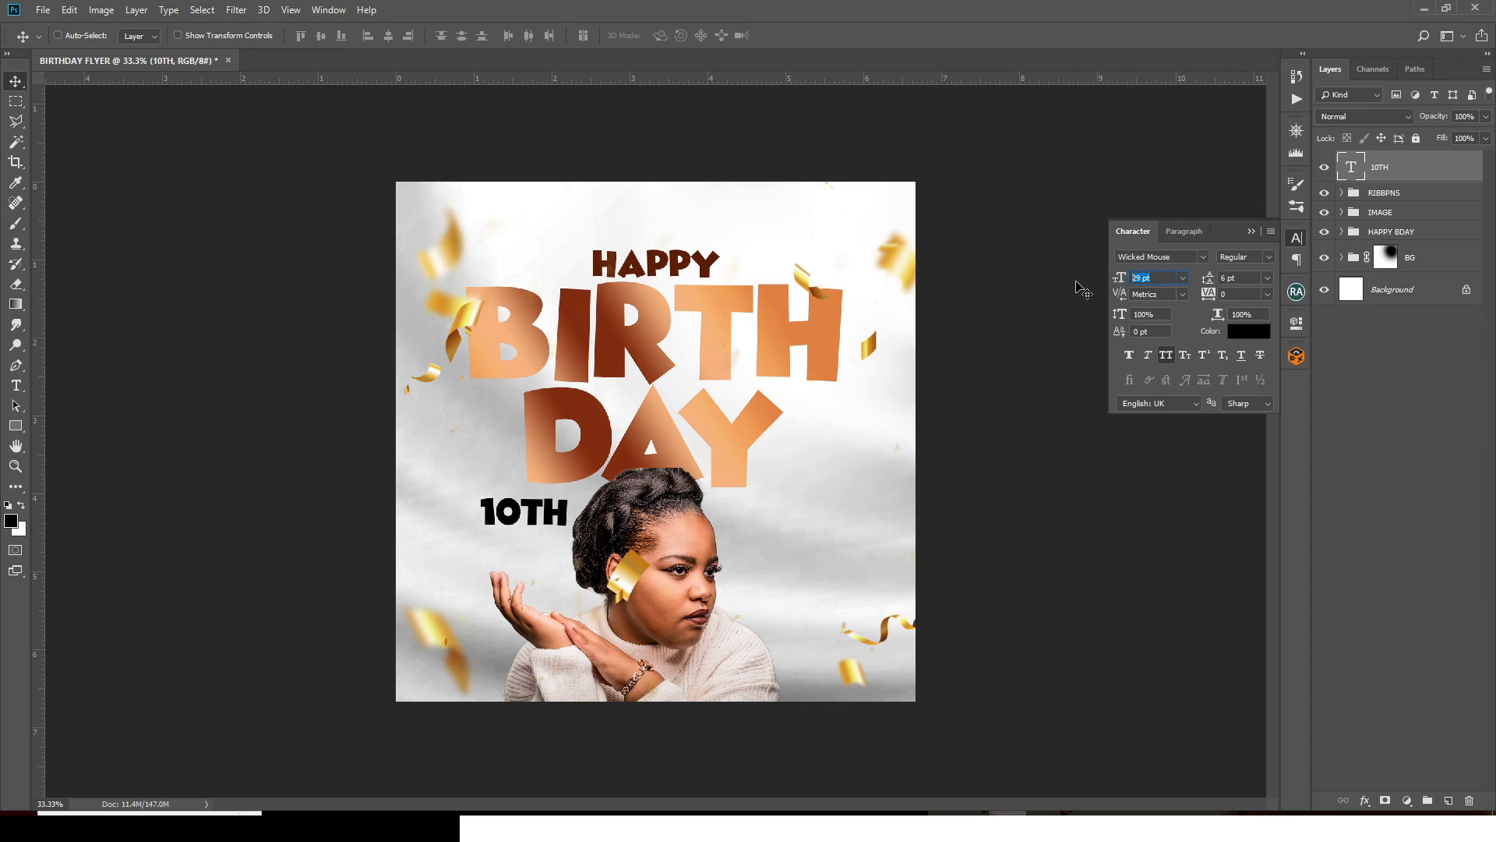
{"action": "type", "text": "11"}
{"action": "key", "text": "Return"}
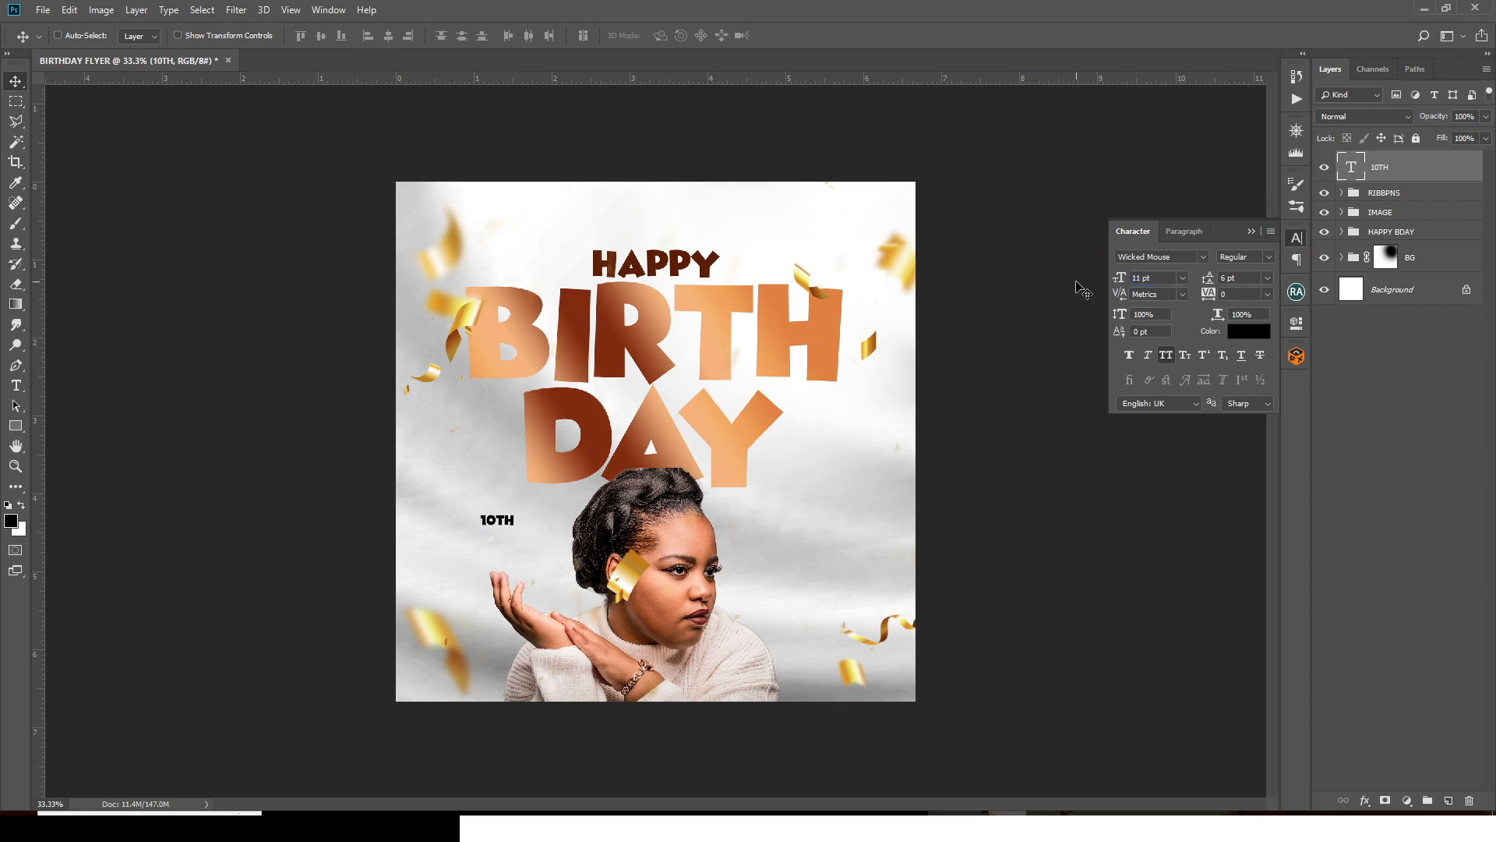
{"action": "left_click_drag", "start_coordinate": [465, 536], "coordinate": [530, 533]}
{"action": "key", "text": "ctrl+j"}
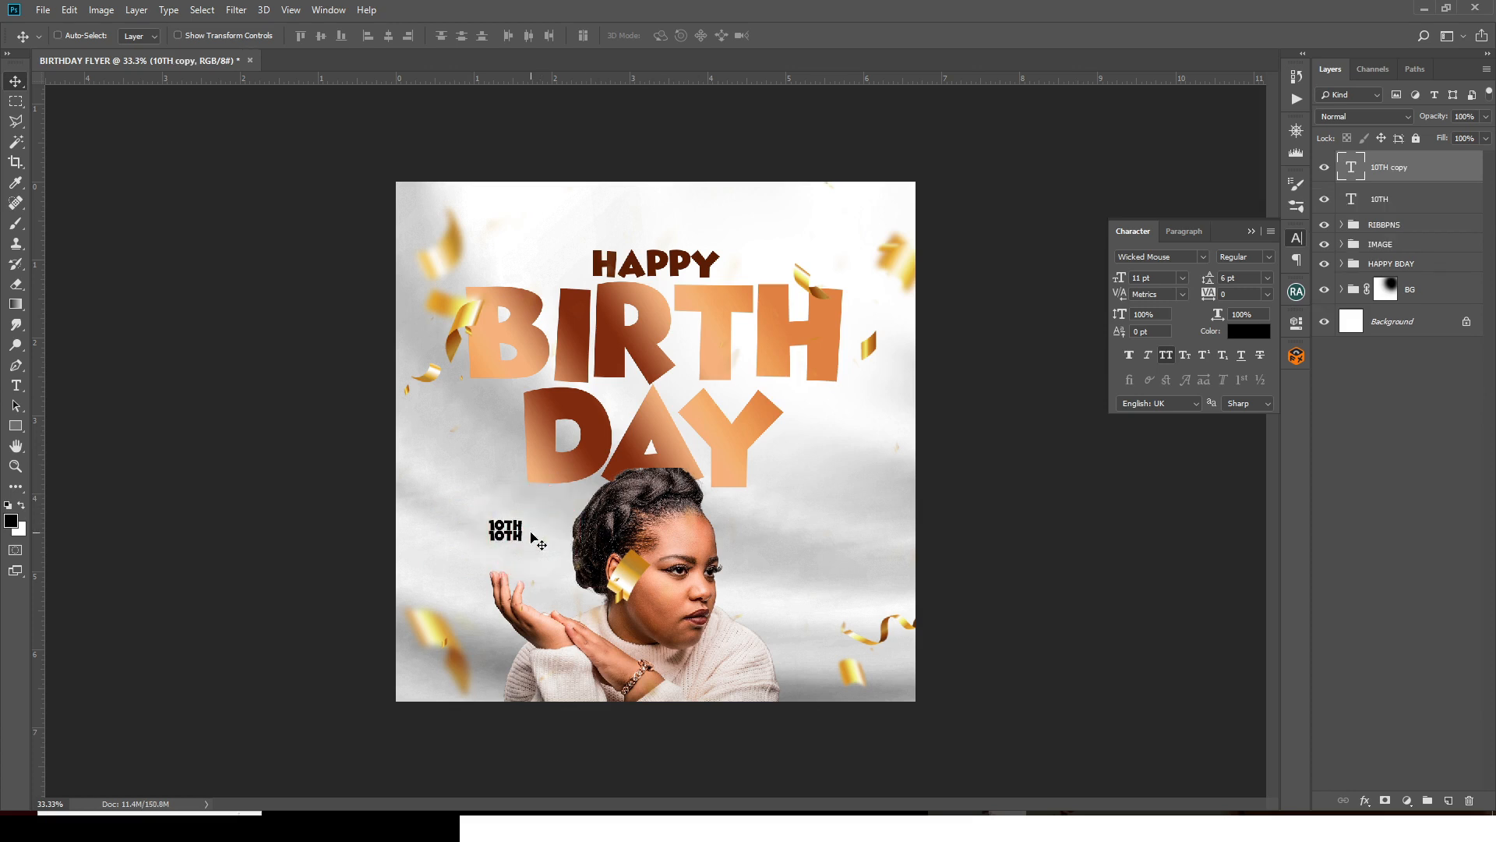
{"action": "key", "text": "Down"}
{"action": "key", "text": "Down"}
{"action": "key", "text": "Down"}
{"action": "key", "text": "Down"}
{"action": "key", "text": "Down"}
{"action": "key", "text": "Down"}
- Replace the duplicate's text with 'NOV.' copied from the notes
{"action": "left_click", "coordinate": [893, 813]}
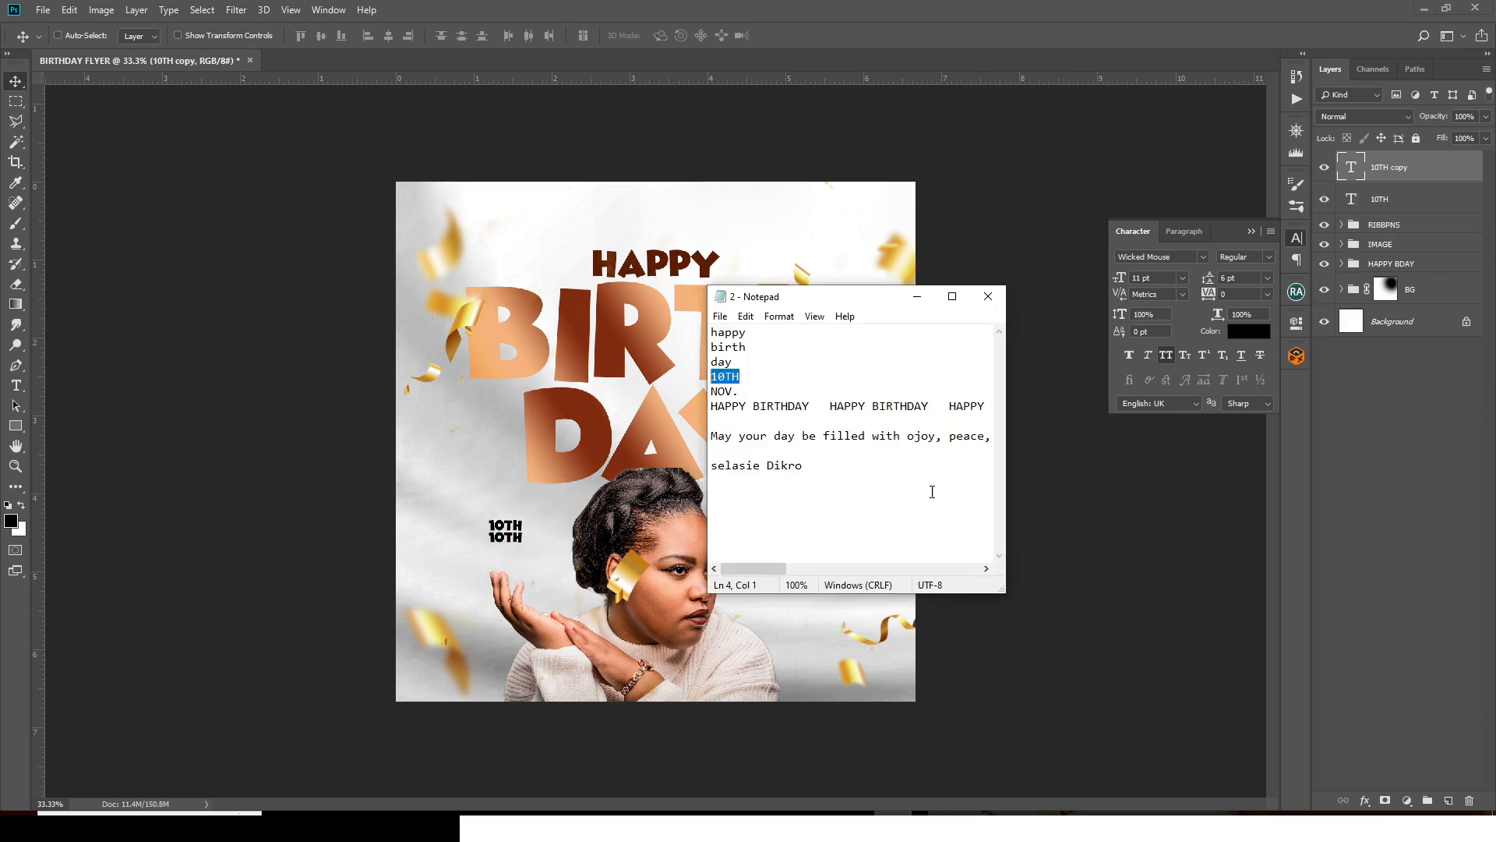
{"action": "left_click_drag", "start_coordinate": [737, 394], "coordinate": [698, 401]}
{"action": "left_click", "coordinate": [1368, 177]}
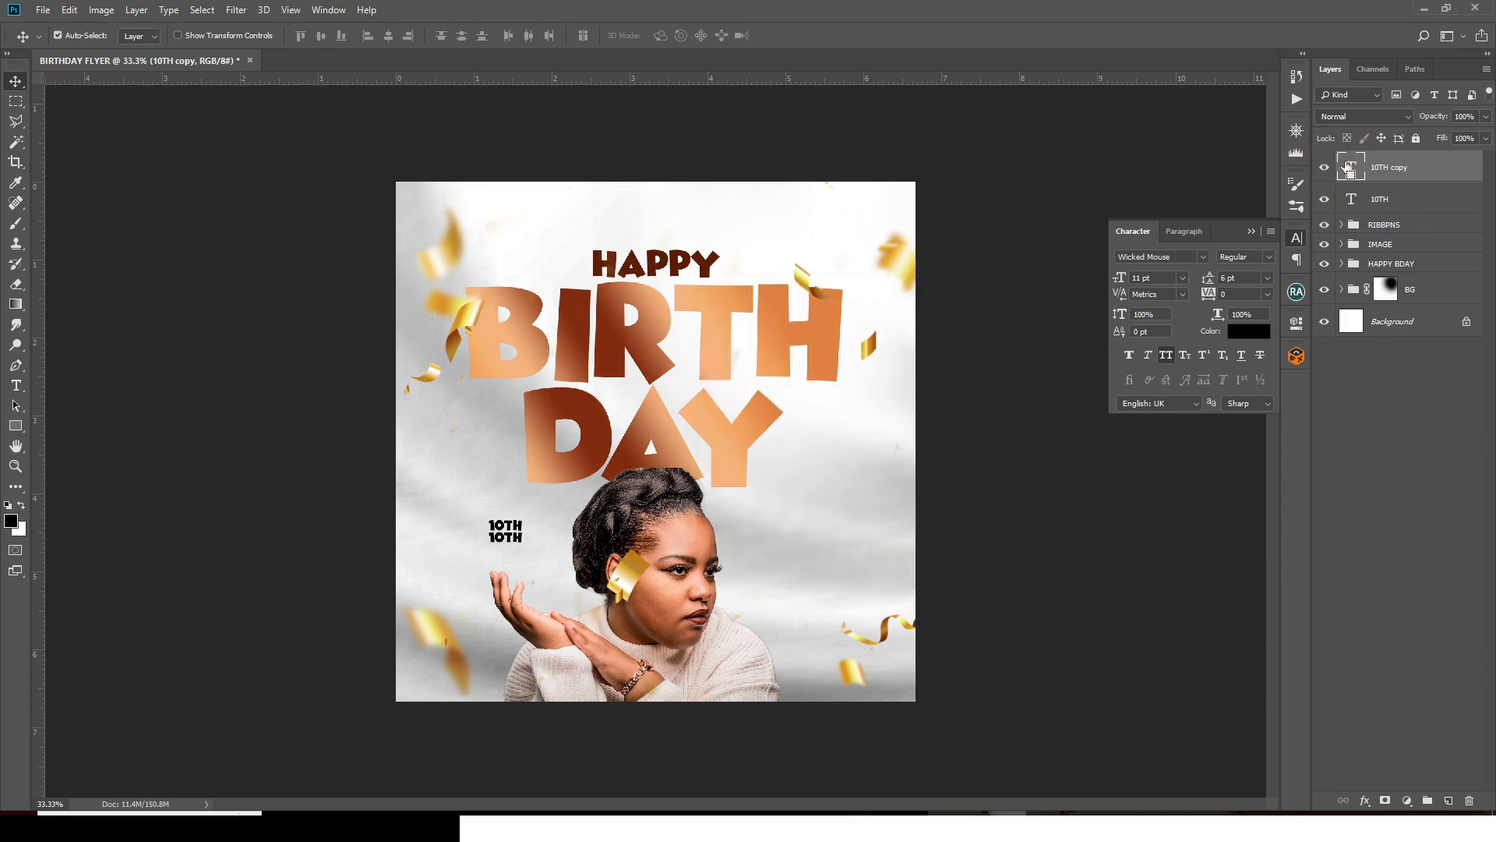
{"action": "double_click", "coordinate": [1352, 169]}
{"action": "type", "text": "NOV."}
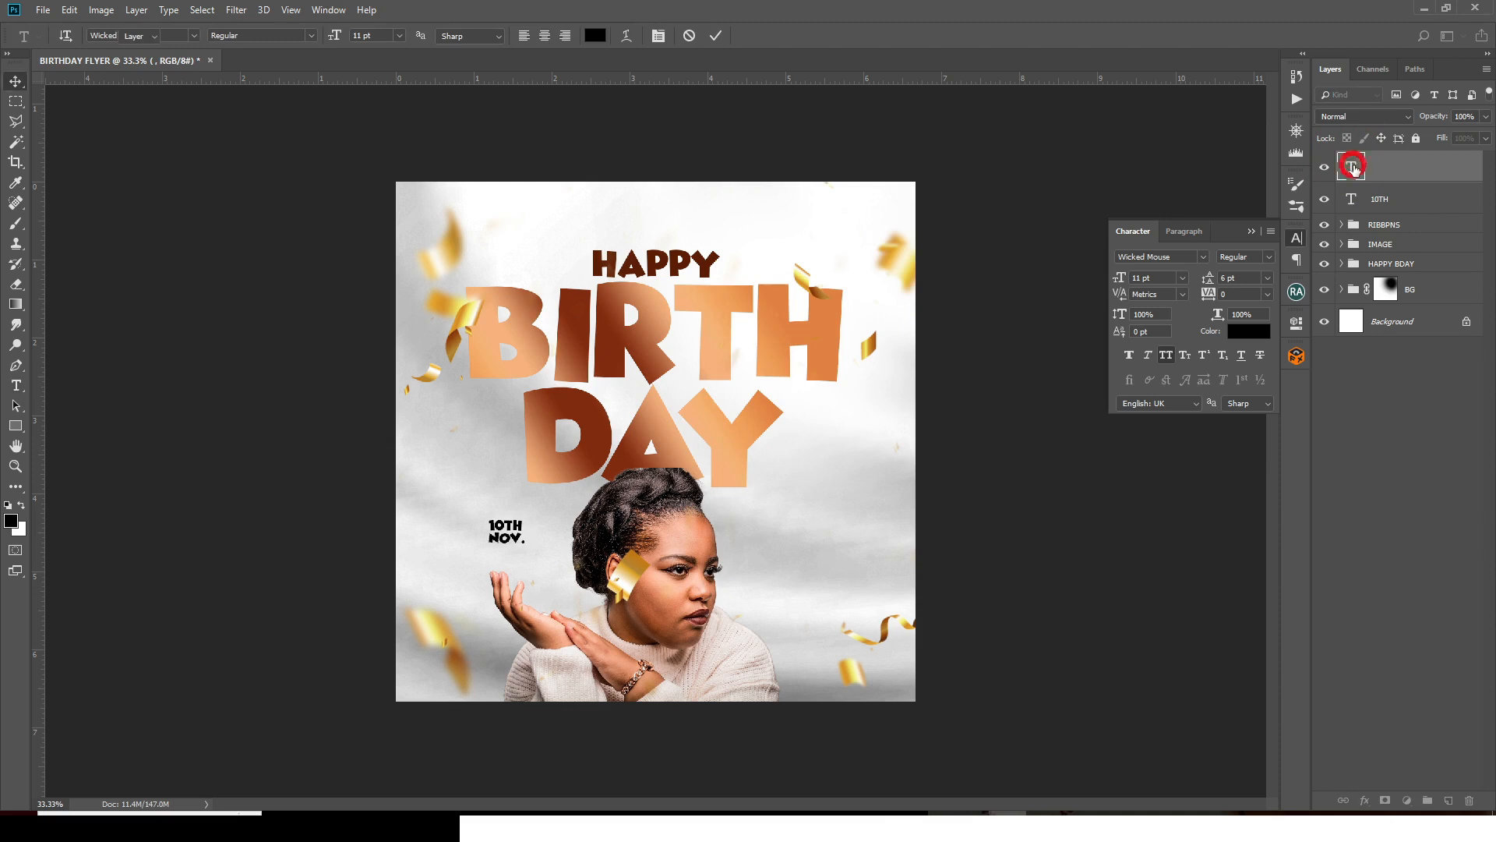
{"action": "key", "text": "ctrl+Return"}
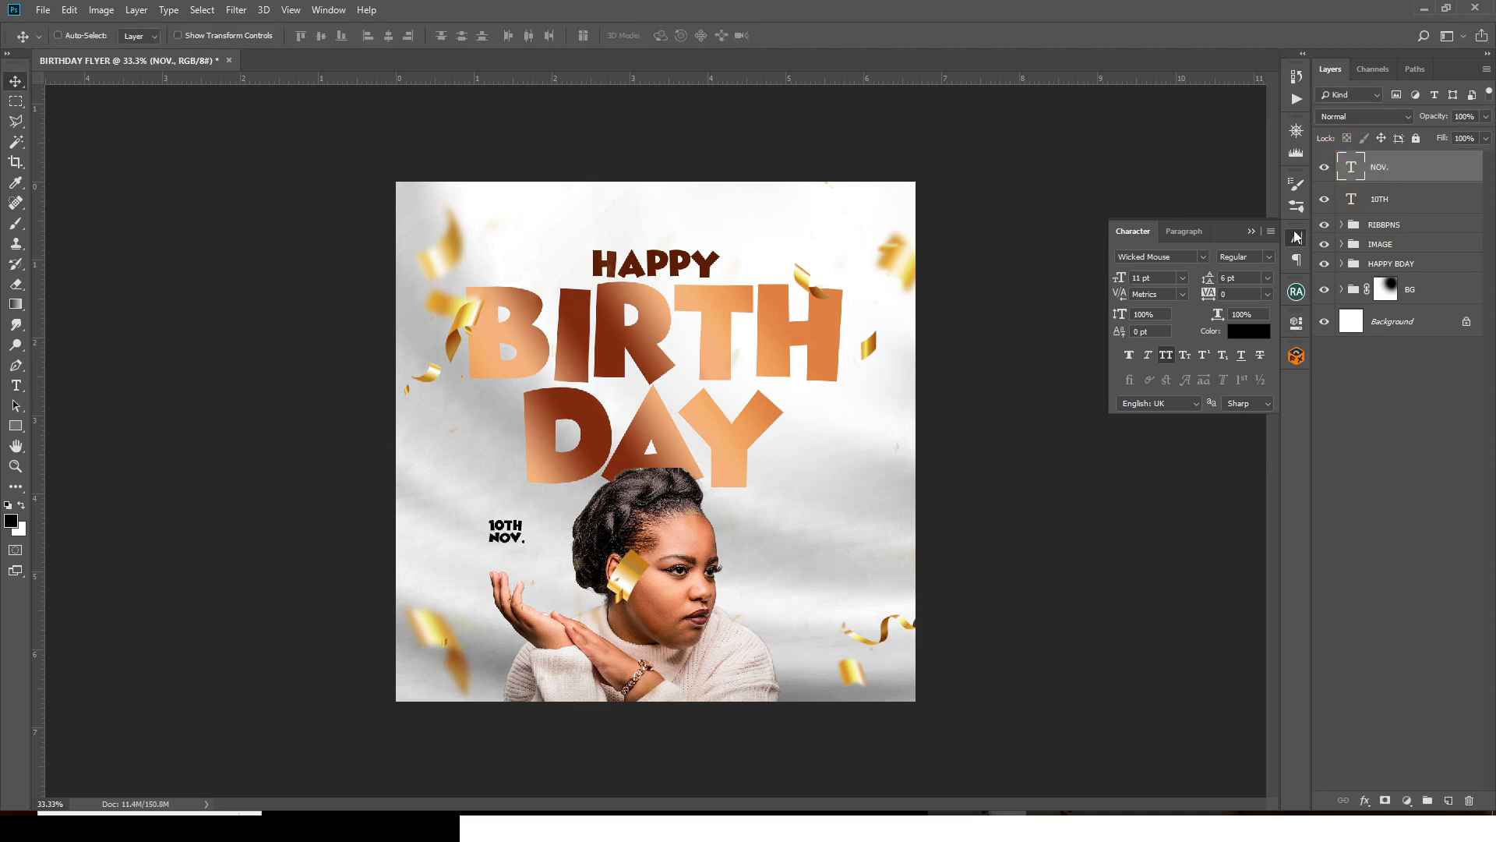
- Colour both the 10TH and NOV. layers dark brown #72461e
{"action": "left_click", "coordinate": [1381, 200], "text": "shift"}
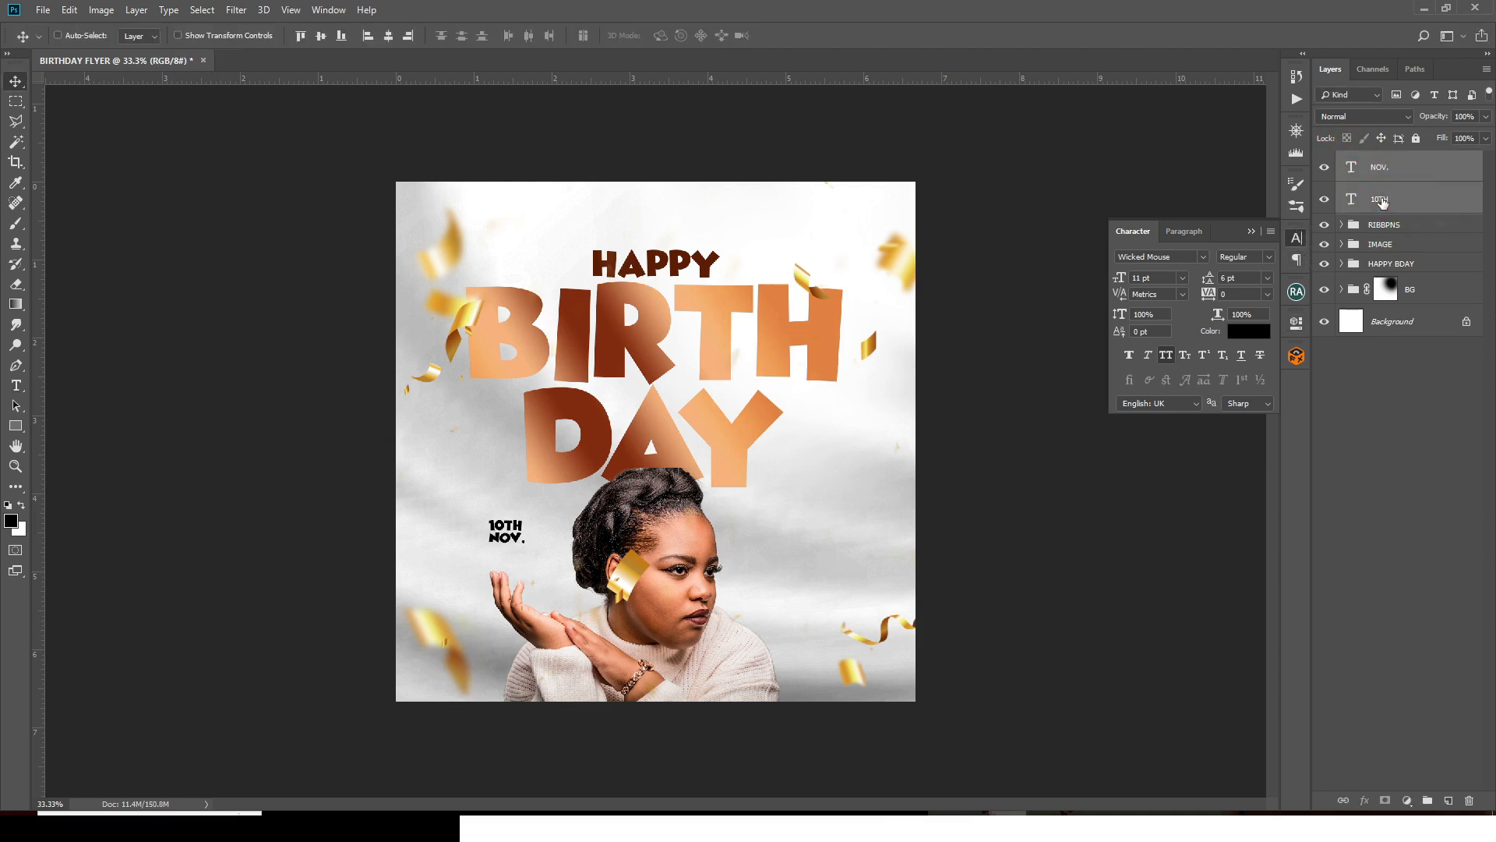
{"action": "left_click", "coordinate": [1242, 335]}
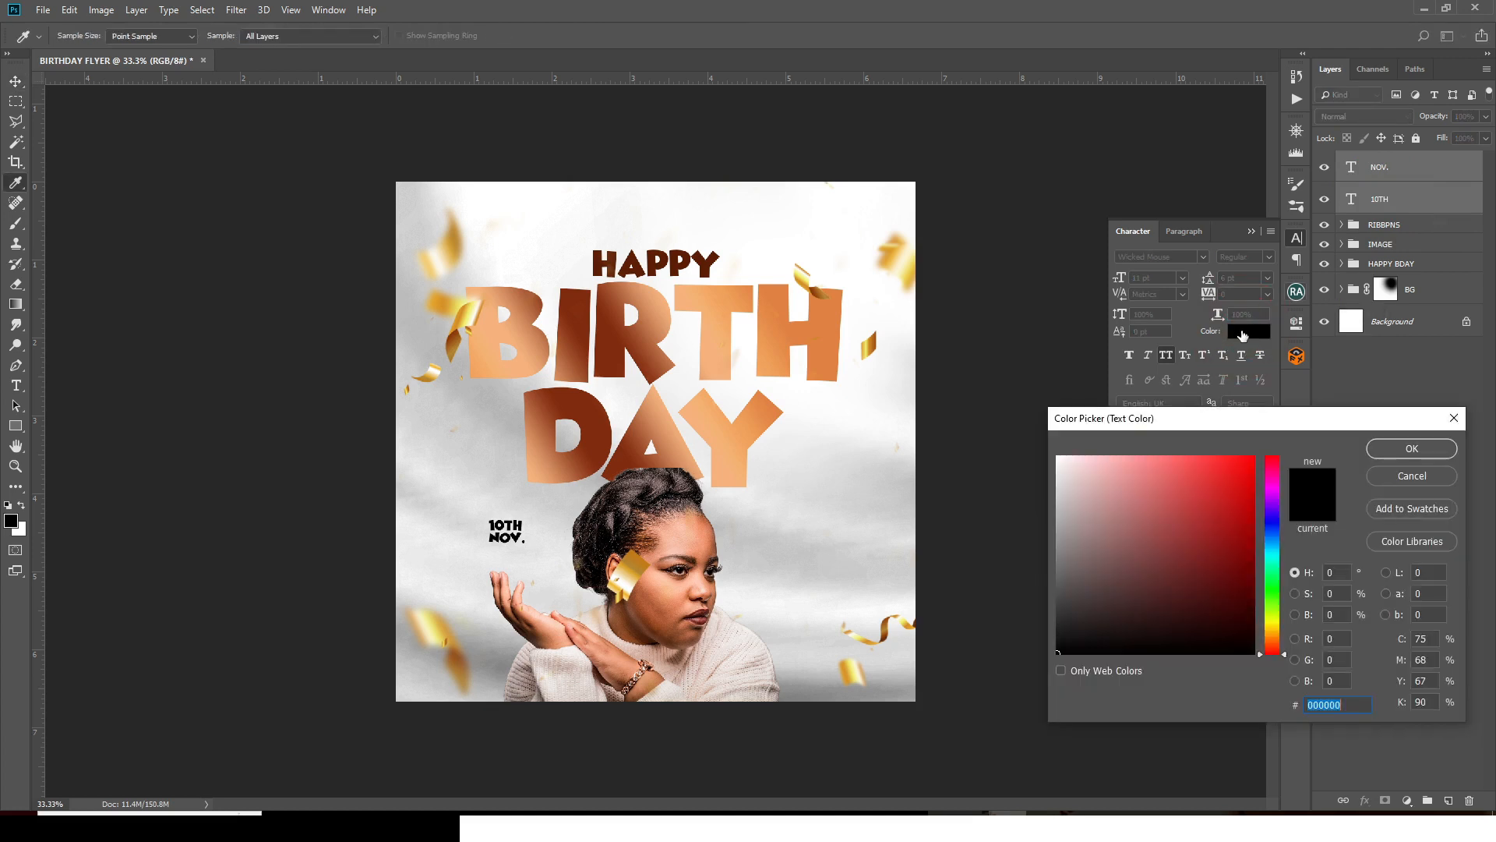
{"action": "type", "text": "7"}
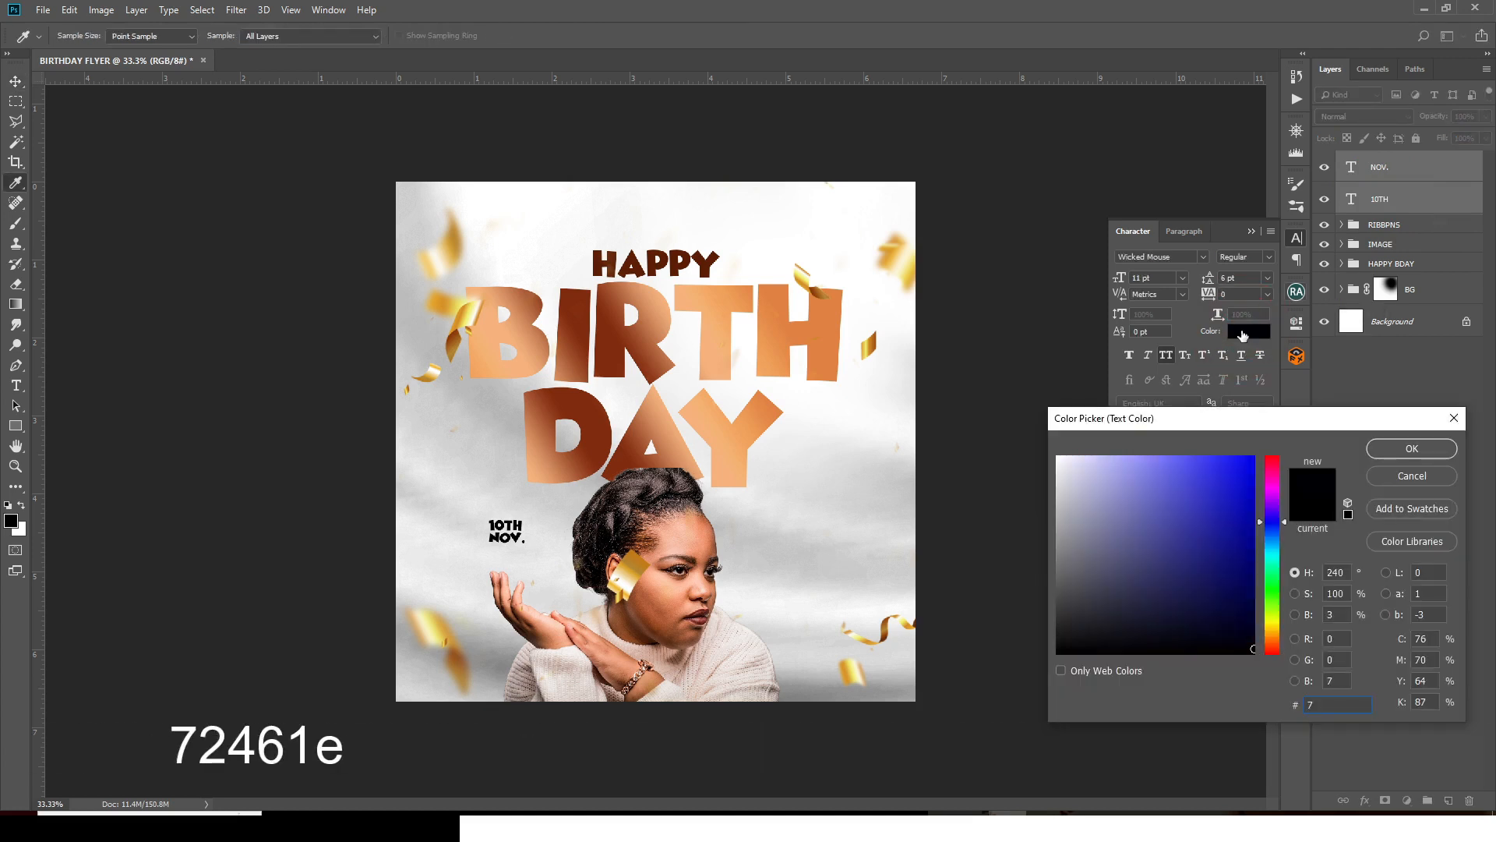
{"action": "type", "text": "246"}
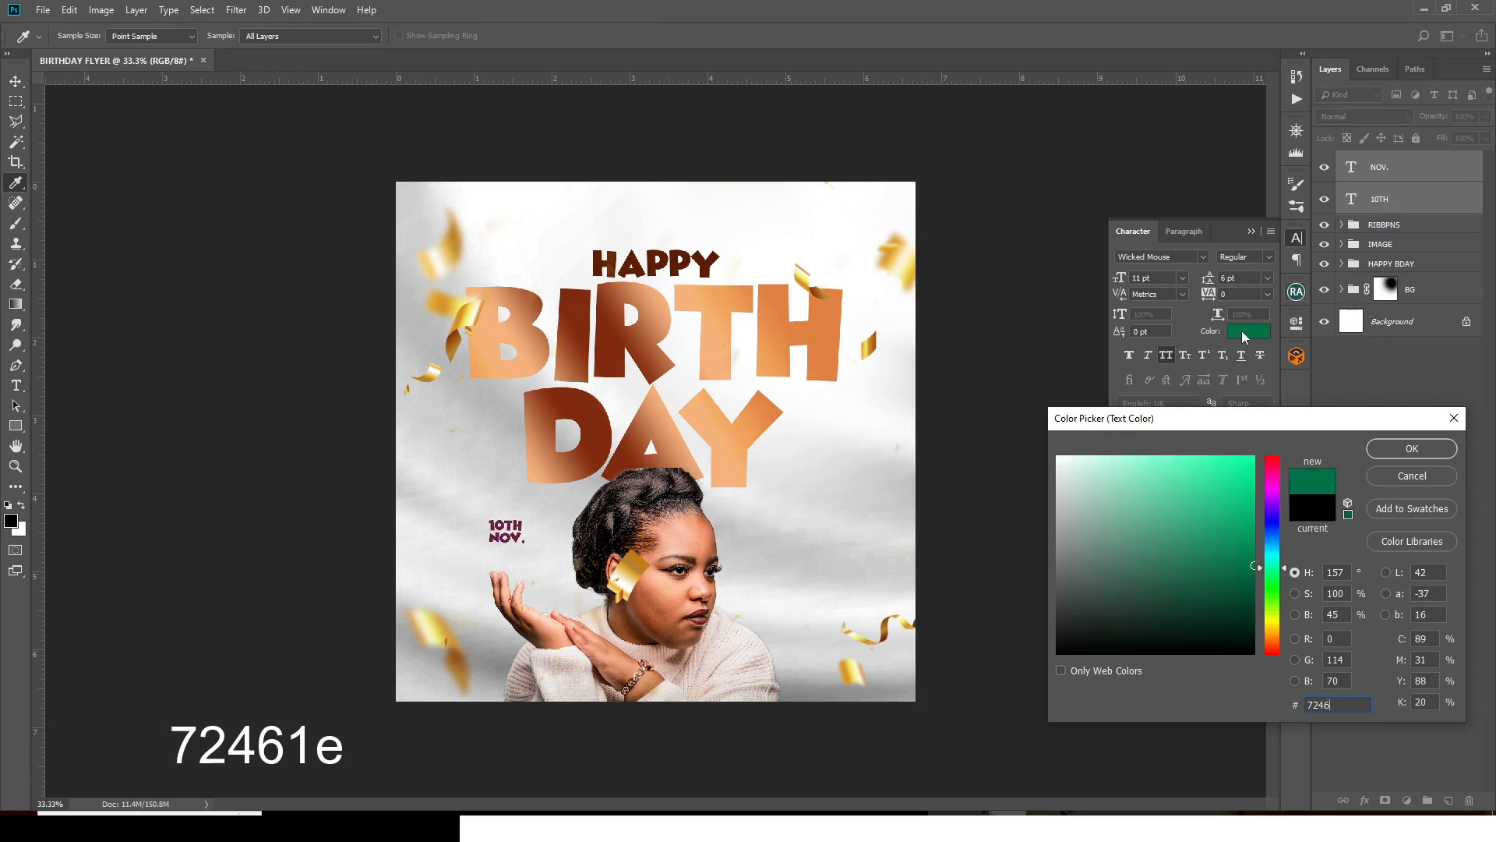
{"action": "type", "text": "1e"}
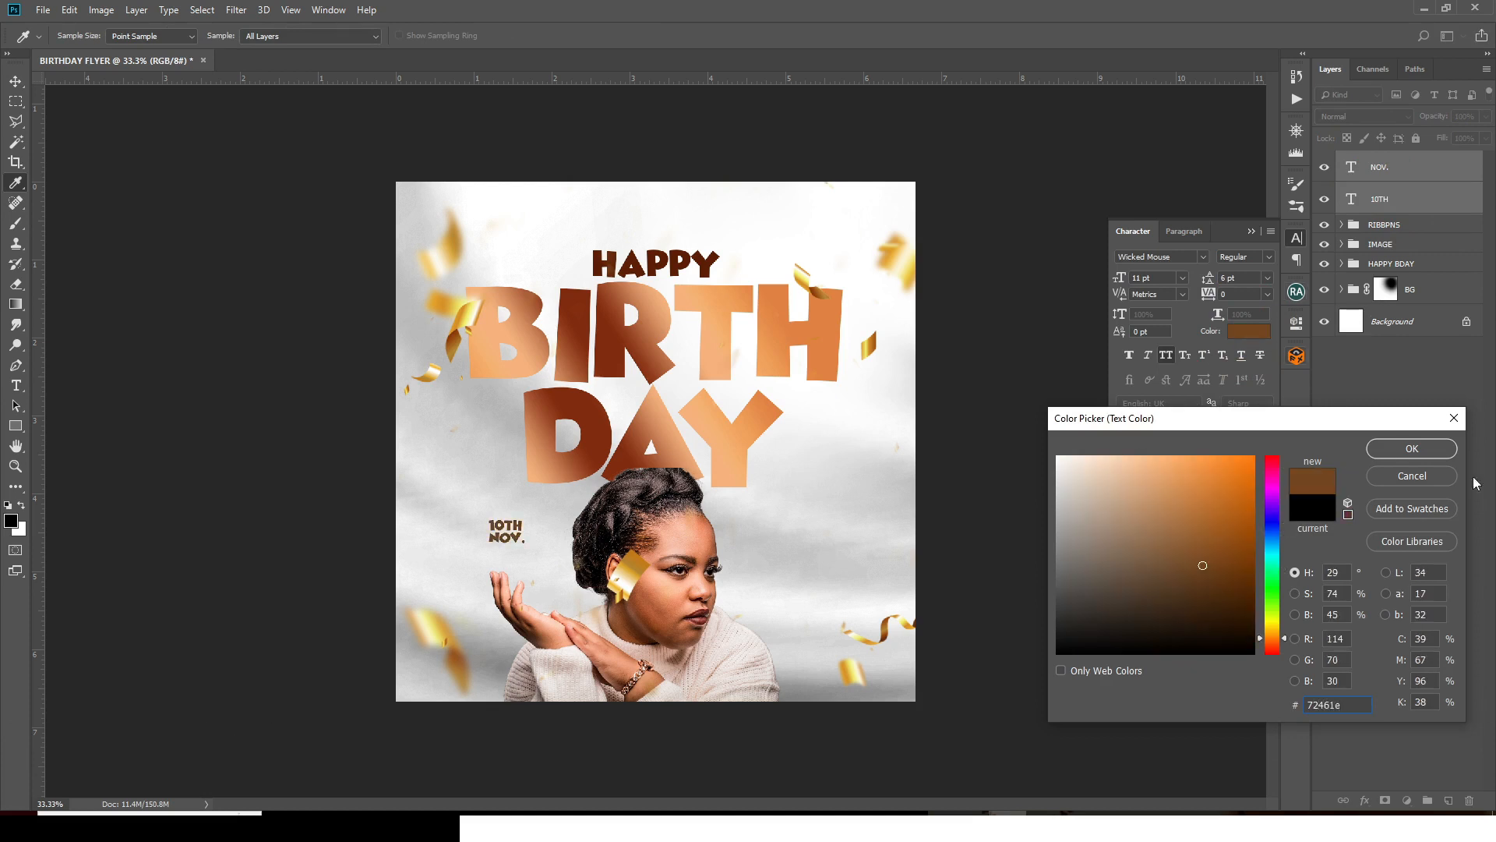
{"action": "left_click", "coordinate": [1402, 450]}
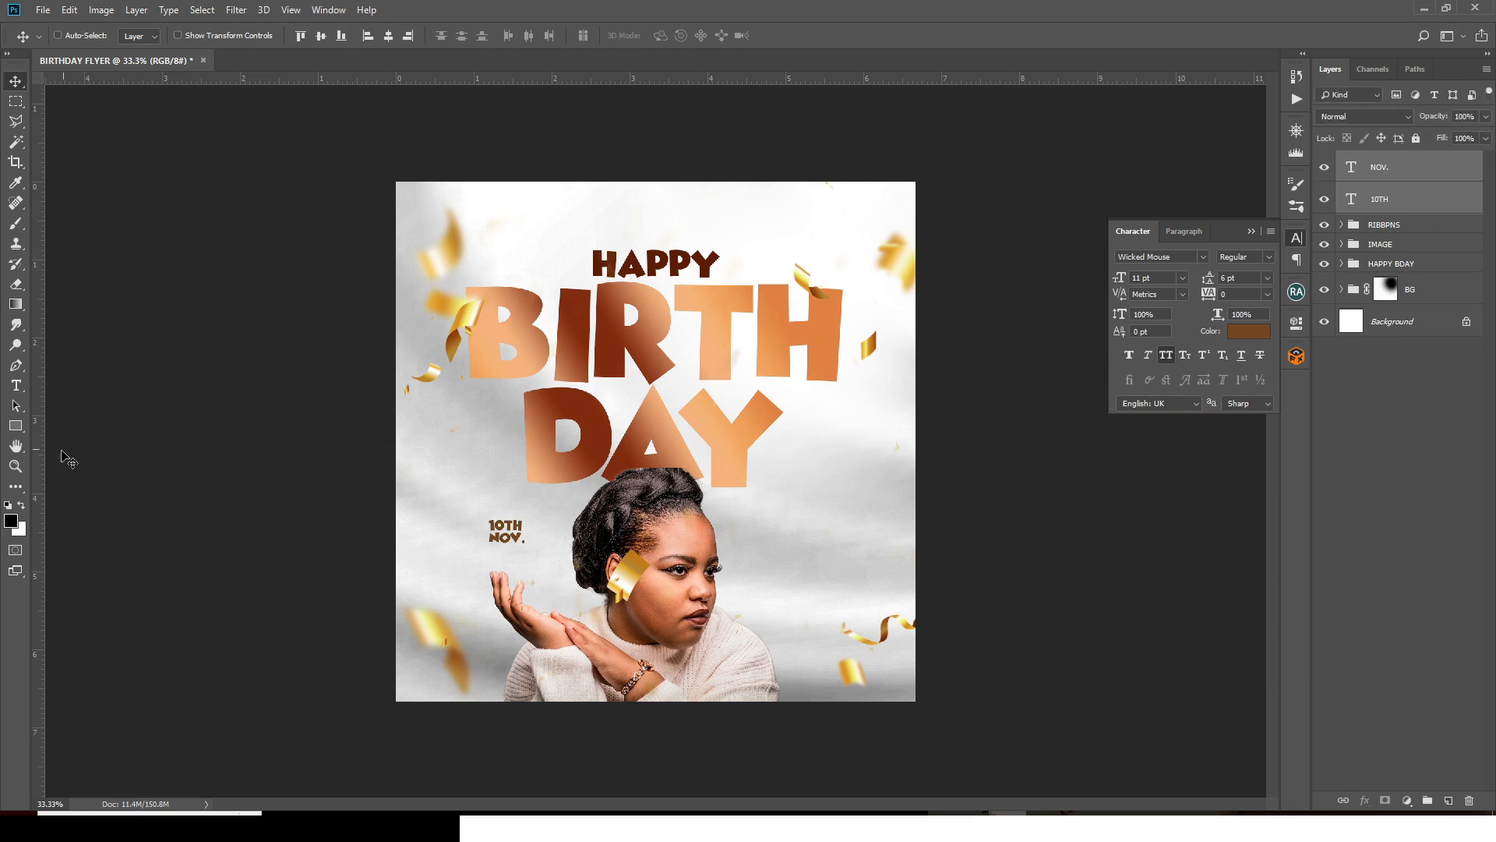
- Draw a black Ellipse circle over 10TH NOV. and start a text layer on its edge
{"action": "left_click", "coordinate": [16, 425]}
{"action": "left_click", "coordinate": [29, 423]}
{"action": "left_click", "coordinate": [64, 446]}
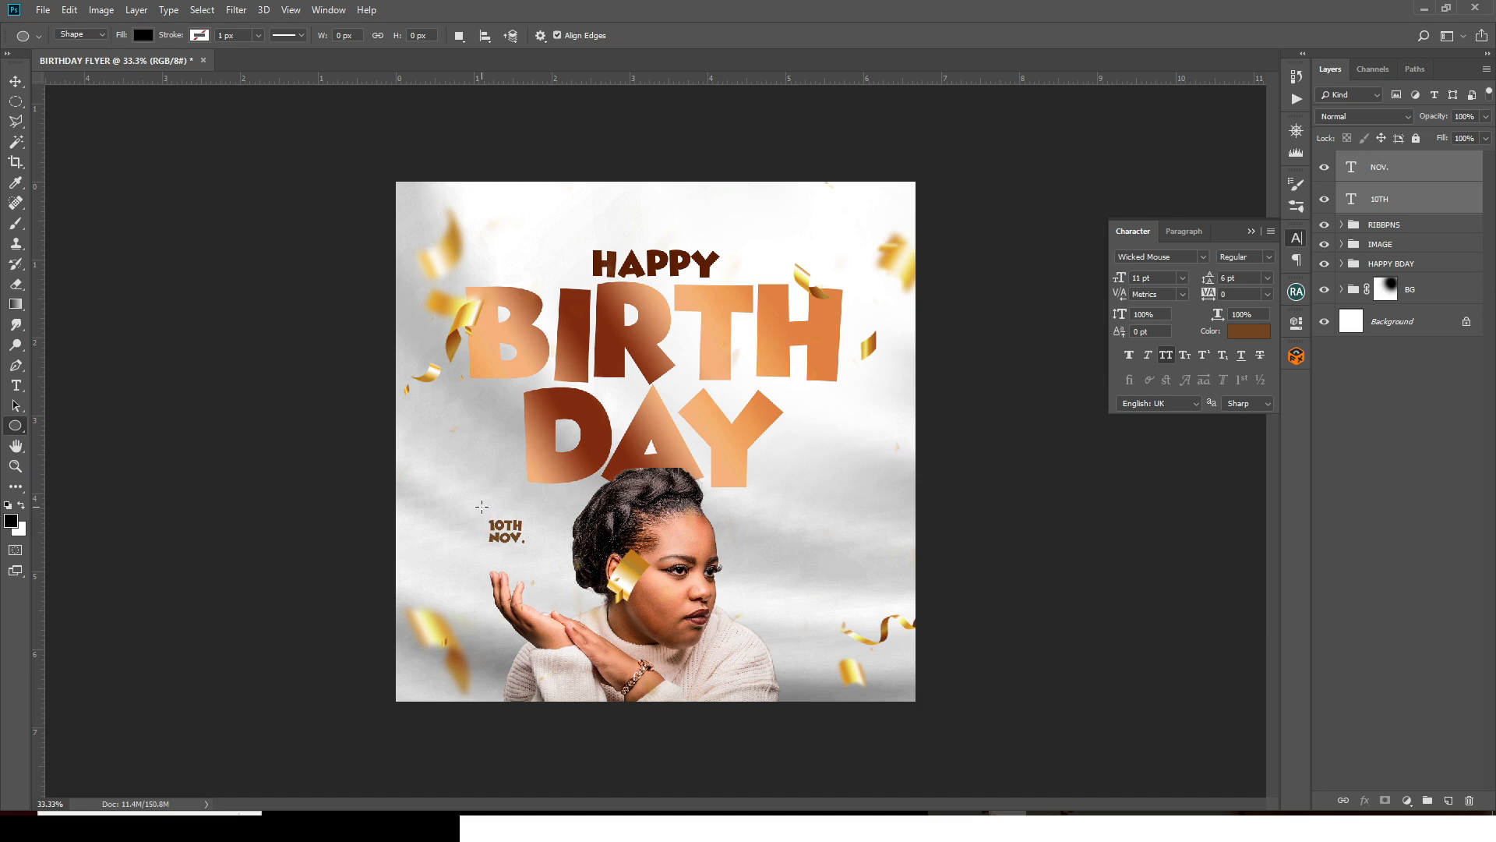
{"action": "left_click_drag", "start_coordinate": [481, 506], "coordinate": [553, 604]}
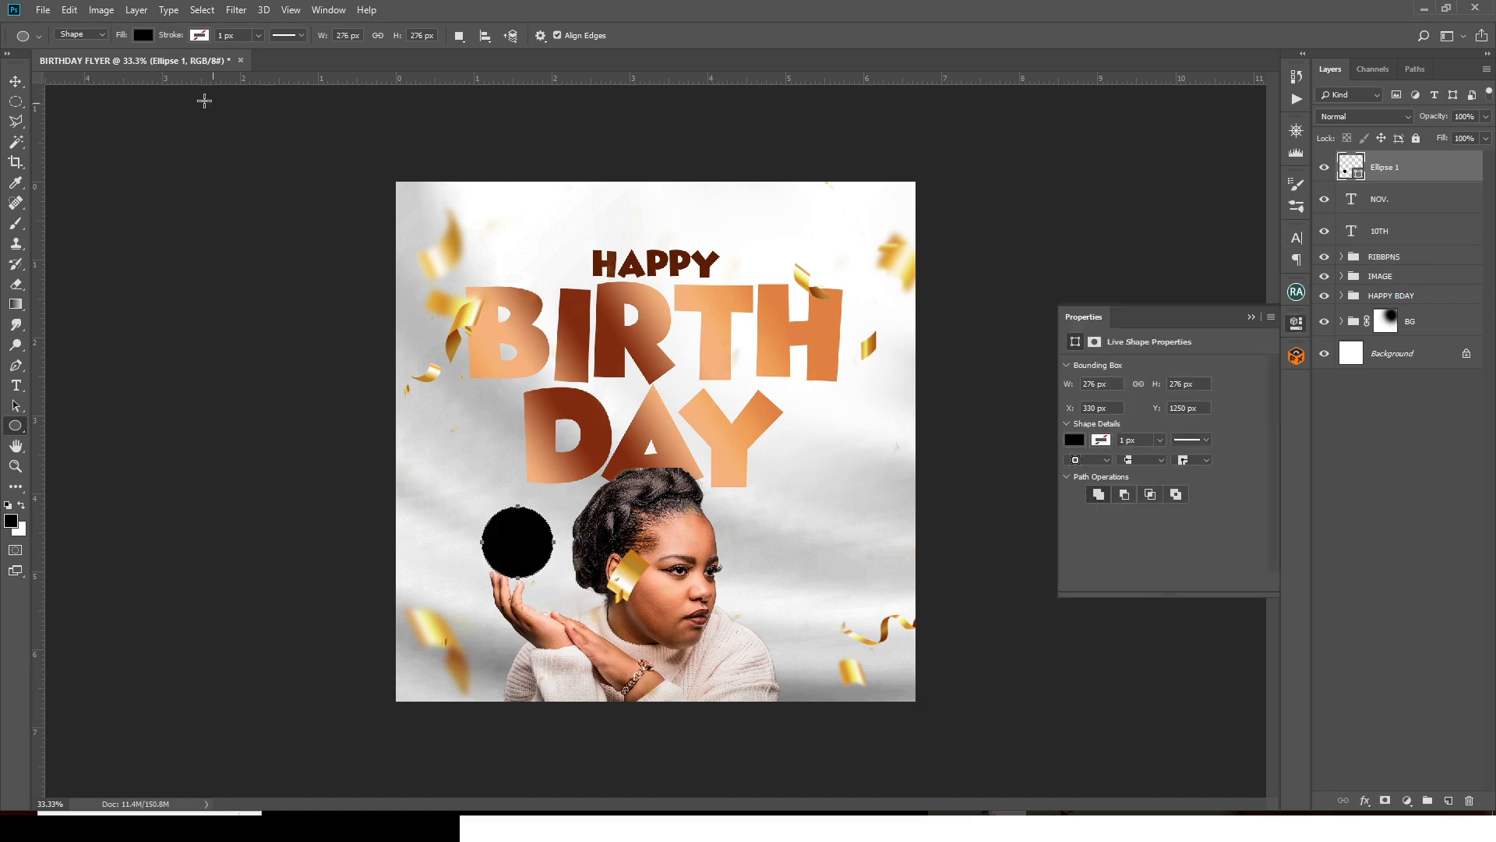
{"action": "left_click", "coordinate": [17, 392]}
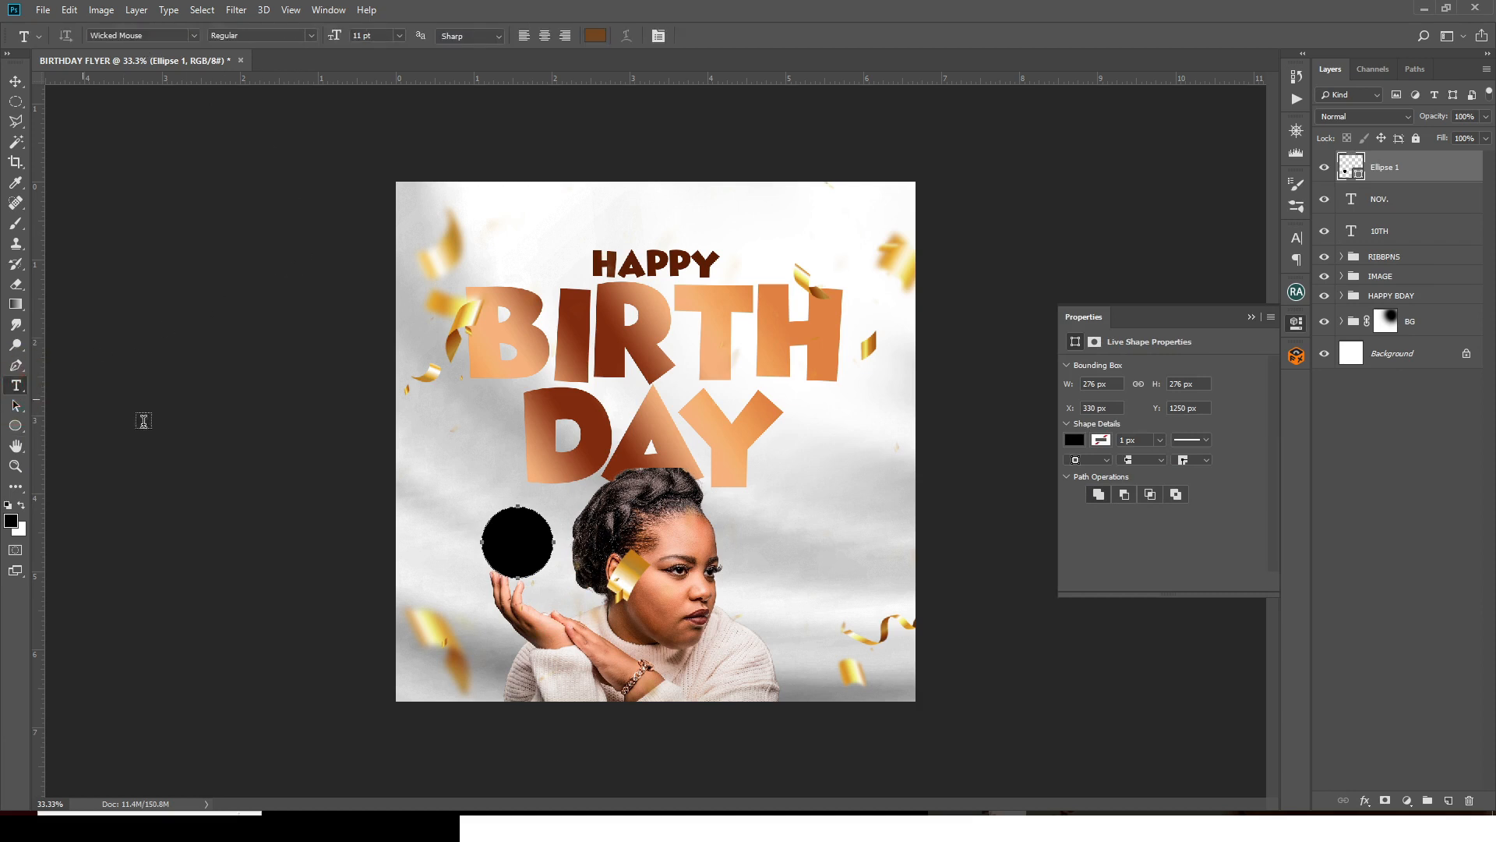
{"action": "left_click", "coordinate": [501, 528]}
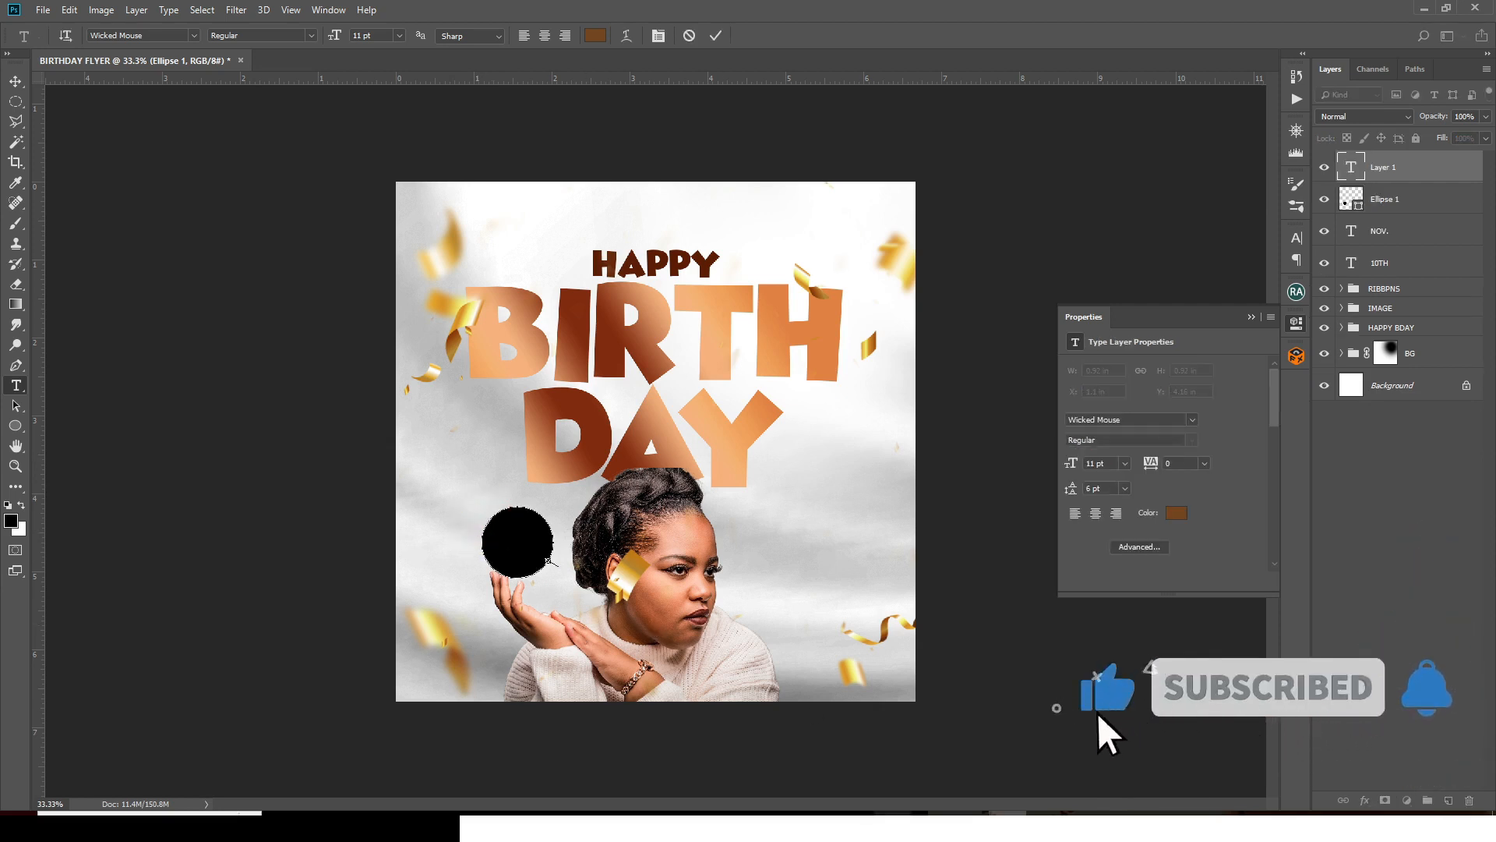
- Copy the repeated HAPPY BIRTHDAY line from Notepad and paste it around the circle's path
{"action": "key", "text": "alt+Tab"}
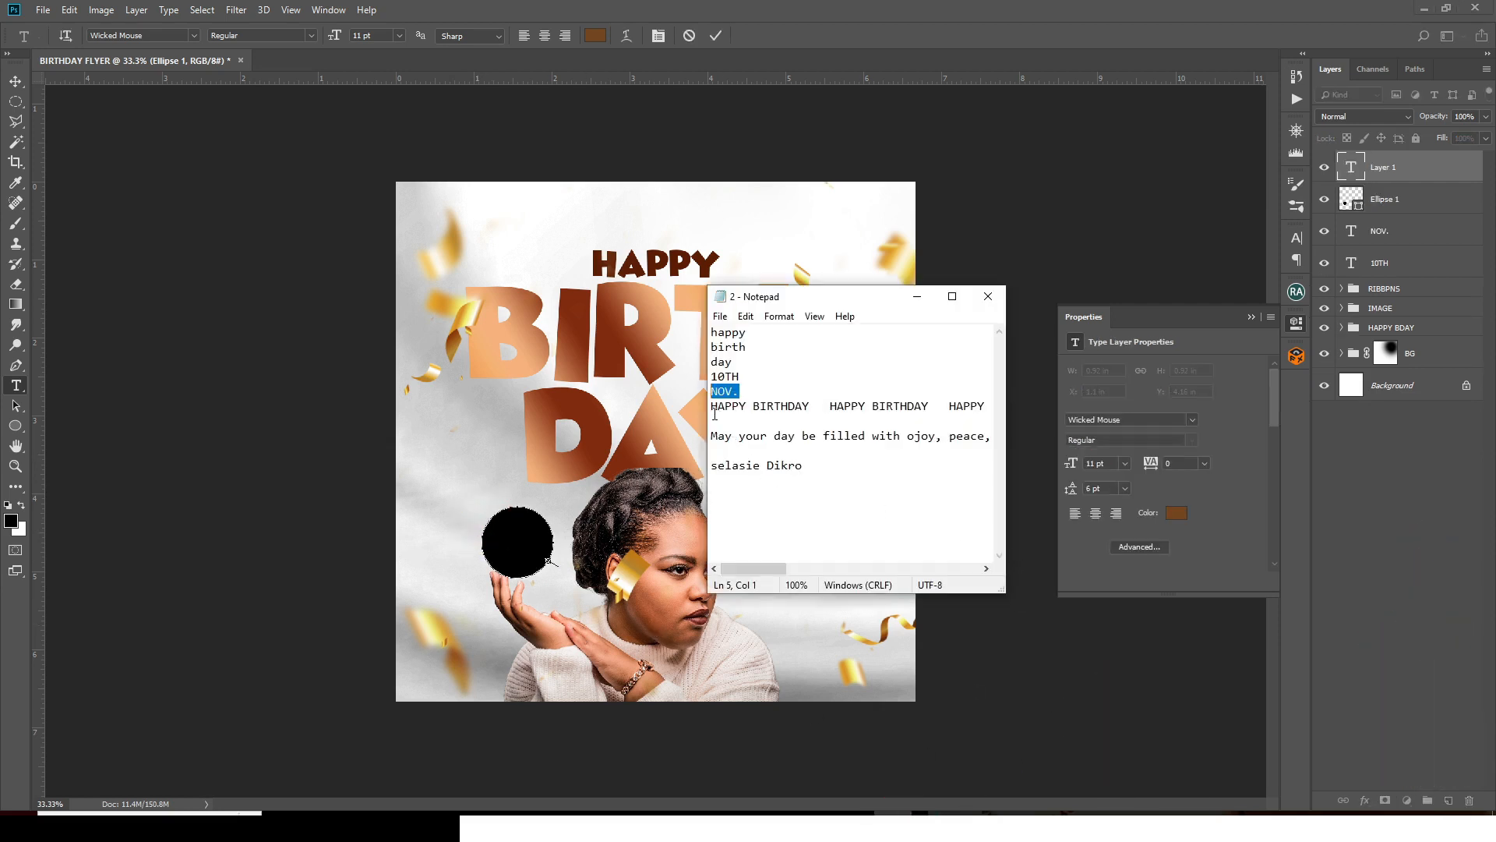
{"action": "scroll", "coordinate": [949, 408], "scroll_direction": "down", "scroll_amount": 2, "text": "ctrl"}
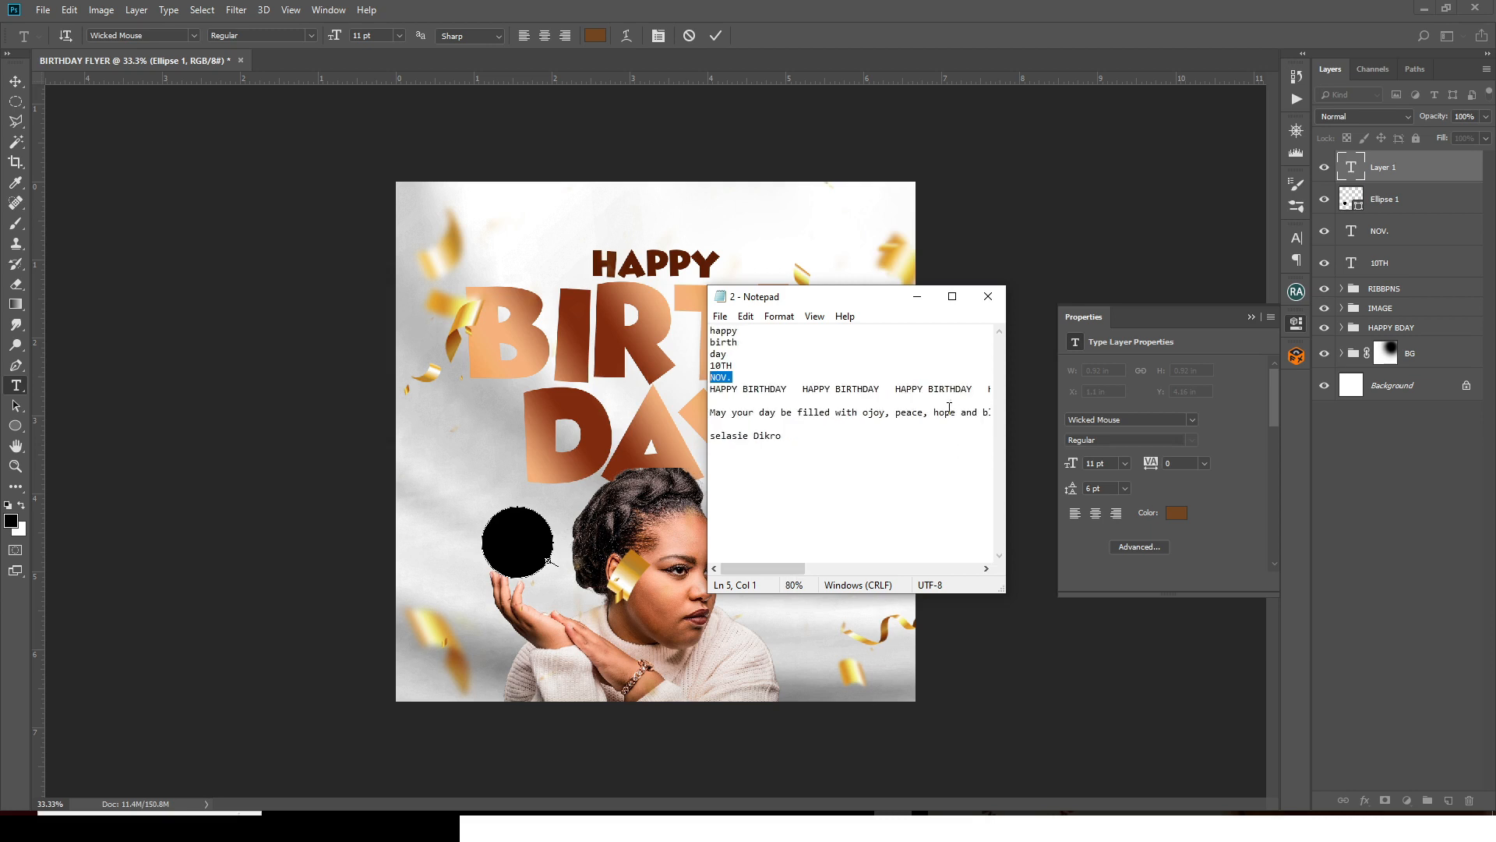
{"action": "scroll", "coordinate": [949, 408], "scroll_direction": "up", "scroll_amount": 1, "text": "ctrl"}
{"action": "left_click_drag", "start_coordinate": [760, 569], "coordinate": [815, 568]}
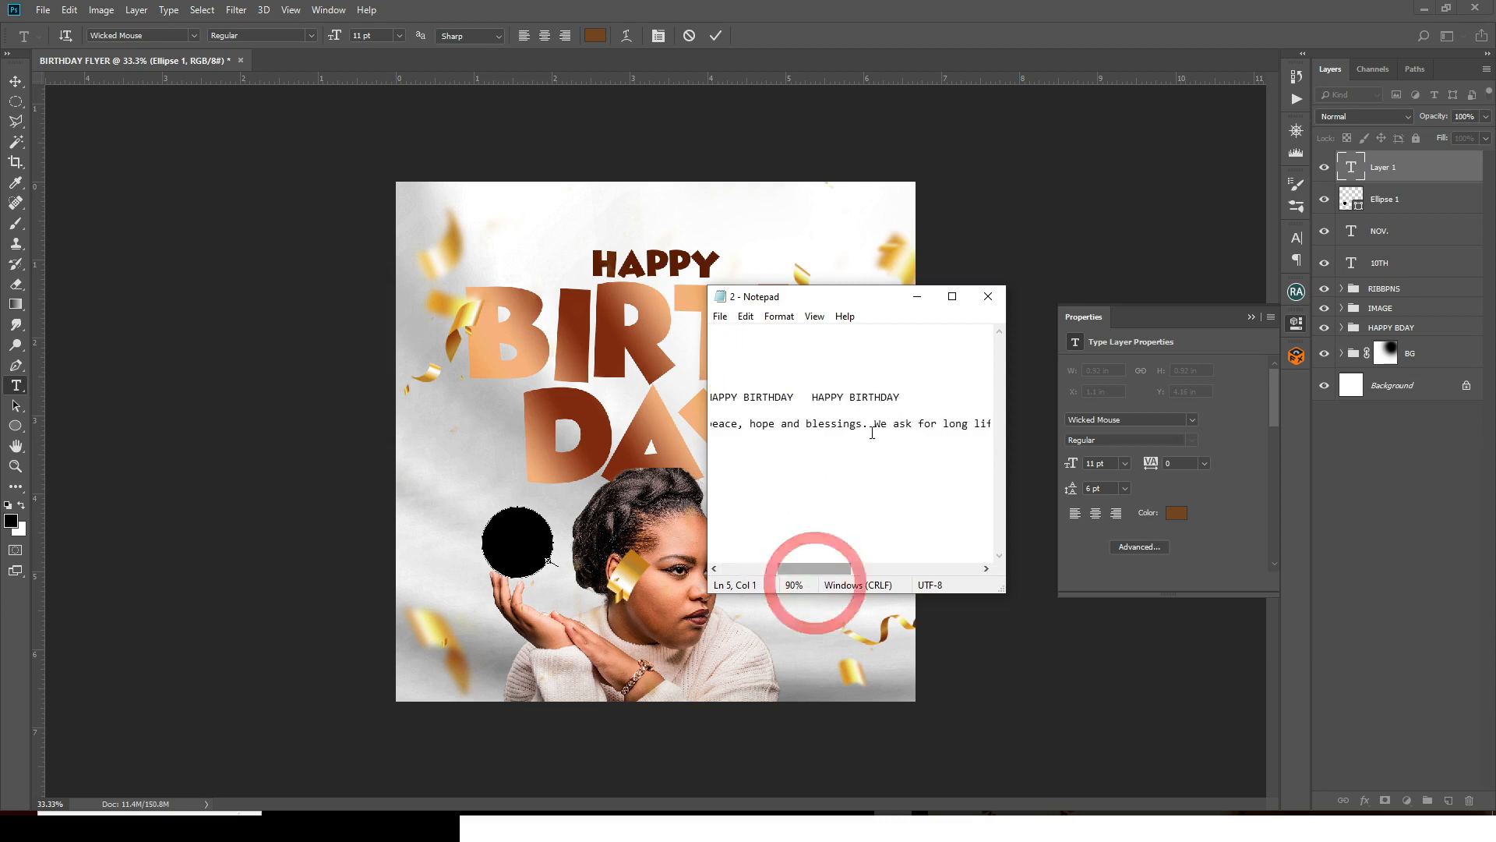
{"action": "left_click_drag", "start_coordinate": [907, 397], "coordinate": [615, 405]}
{"action": "key", "text": "ctrl+c"}
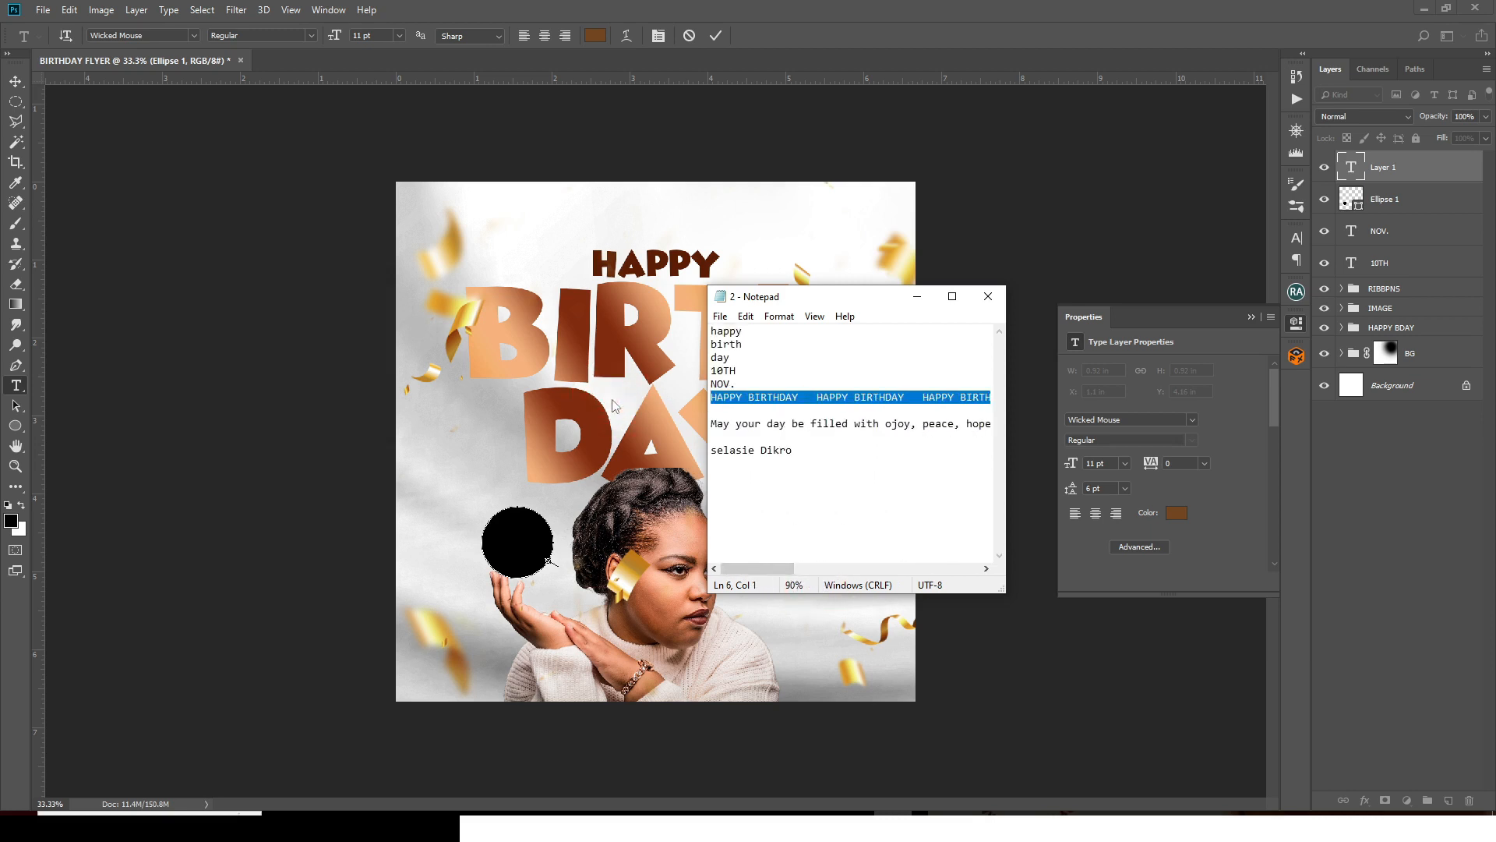
{"action": "left_click", "coordinate": [857, 4]}
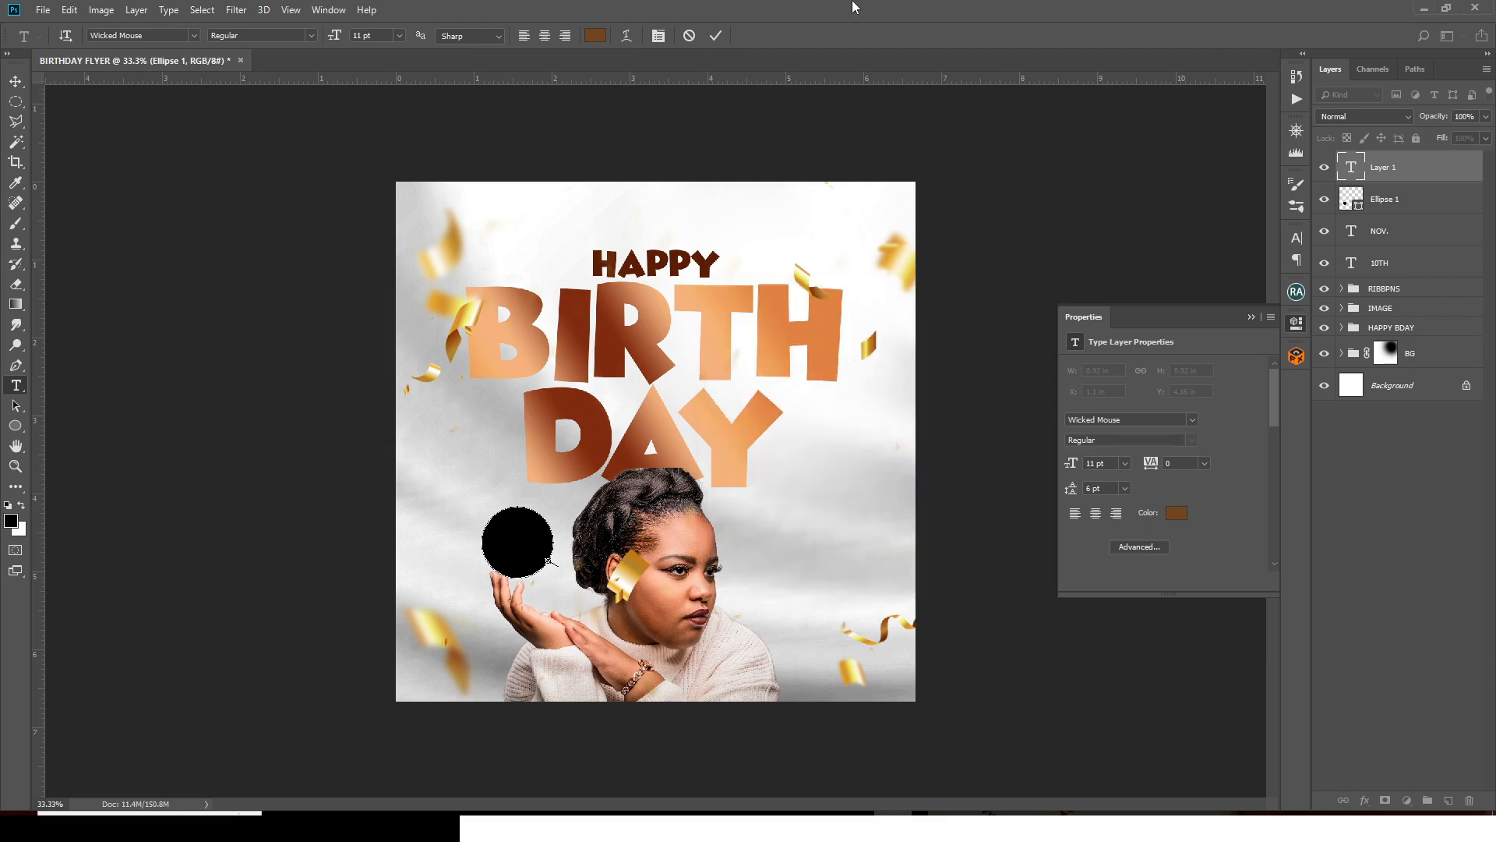
{"action": "left_click", "coordinate": [547, 559]}
{"action": "key", "text": "ctrl+v"}
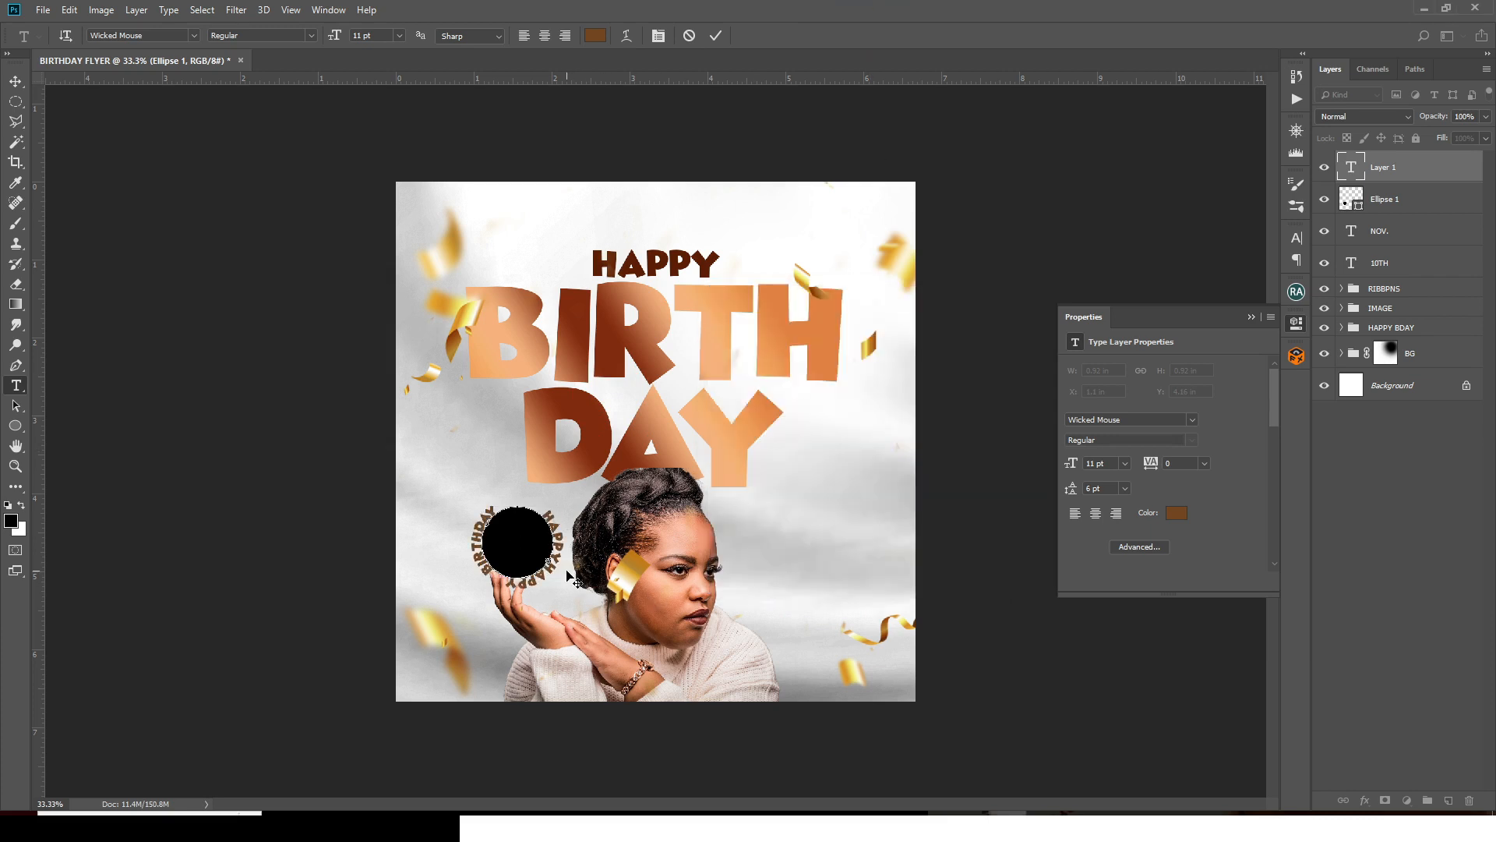
- Commit the circular HAPPY BIRTHDAY text and set its size to 3.5 pt
{"action": "left_click", "coordinate": [1369, 173]}
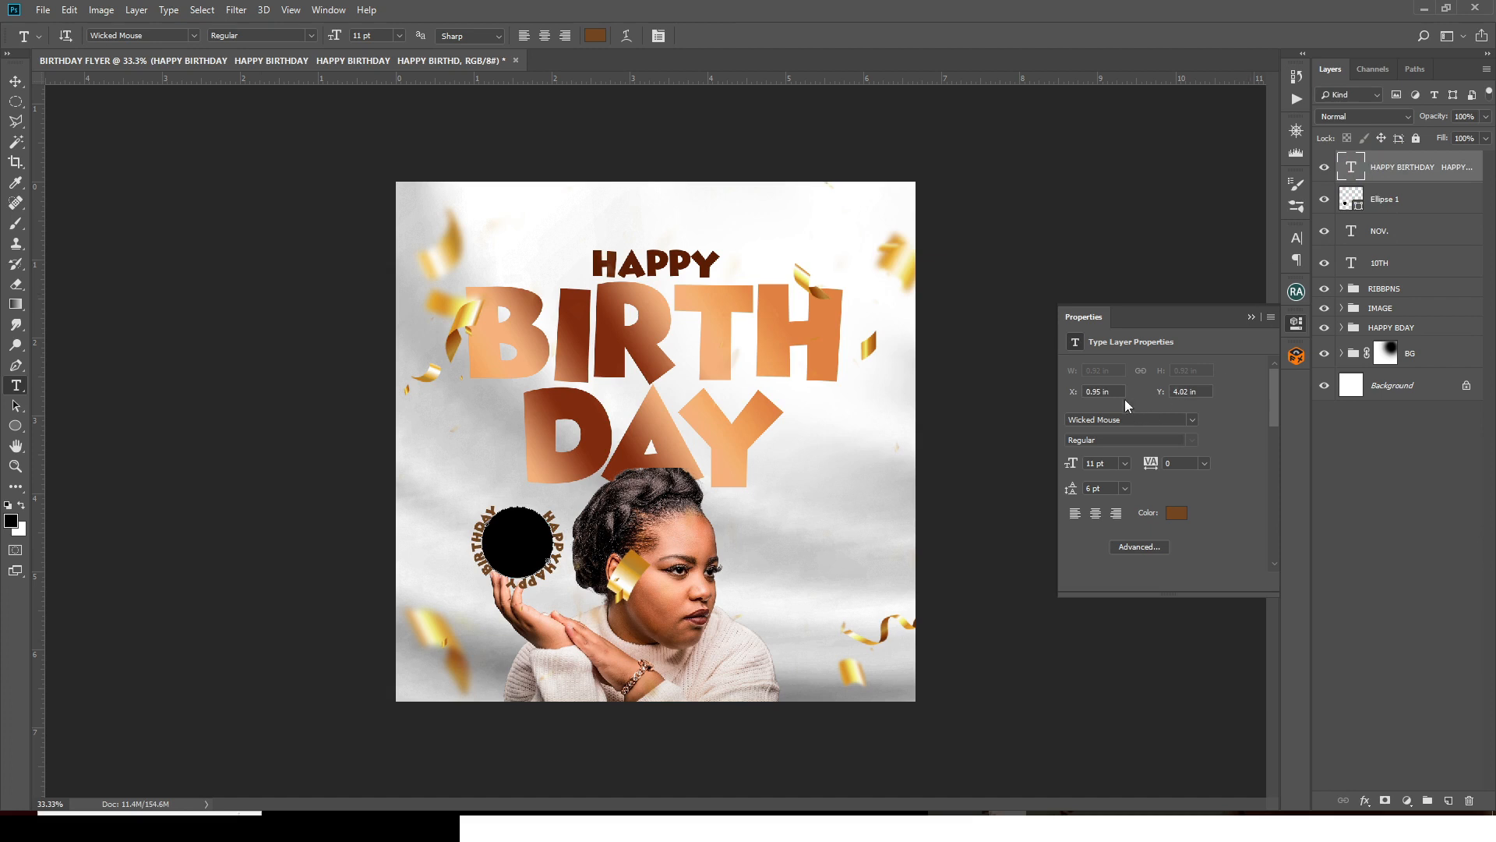
{"action": "left_click", "coordinate": [1297, 237]}
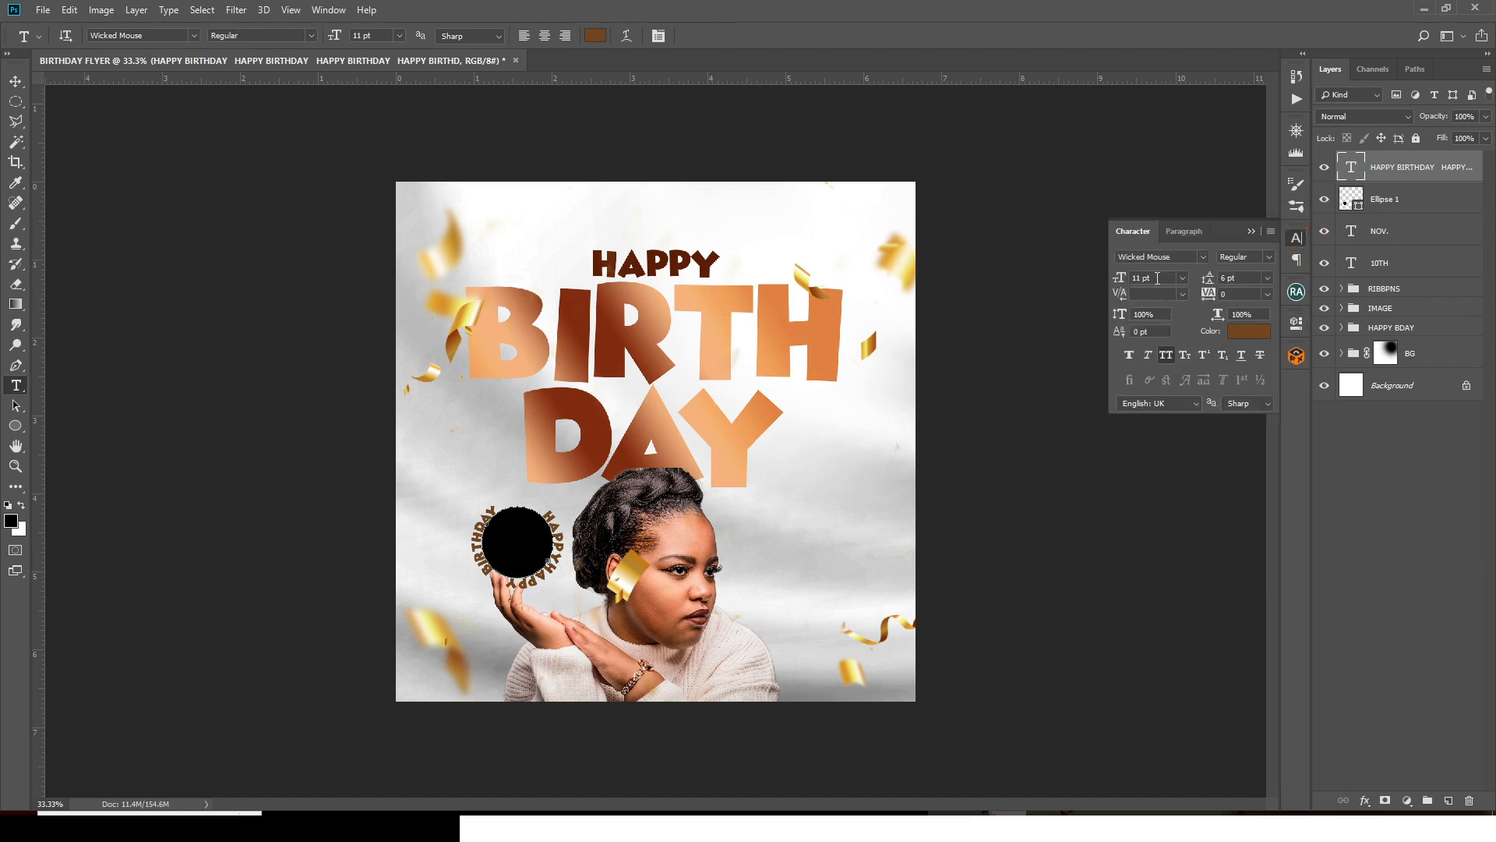
{"action": "left_click", "coordinate": [1157, 278]}
{"action": "key", "text": "Return"}
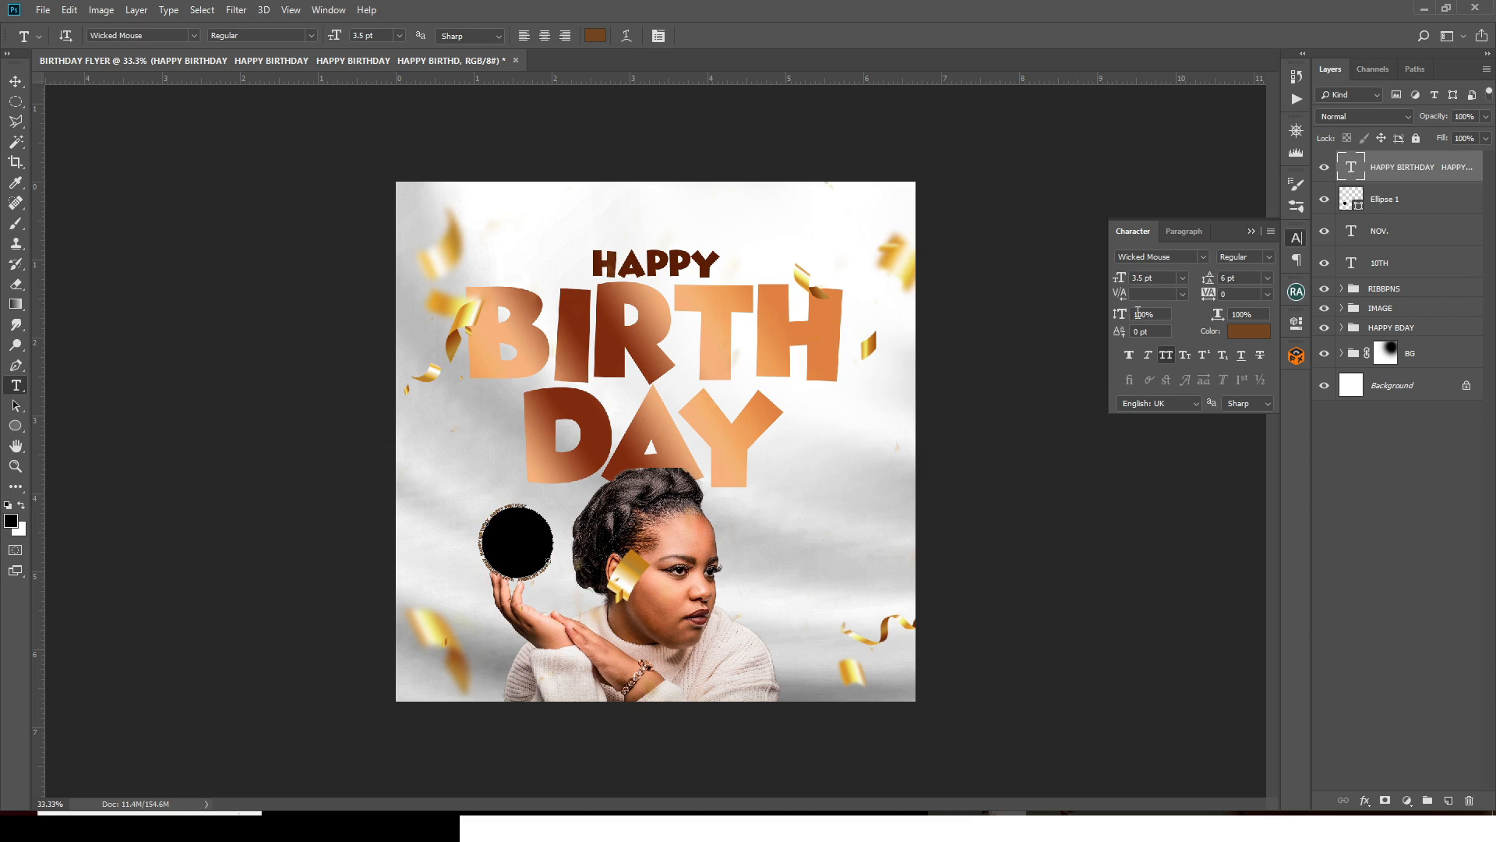
- Delete the black Ellipse 1 circle layer
{"action": "key", "text": "ctrl+plus"}
{"action": "key", "text": "ctrl+plus"}
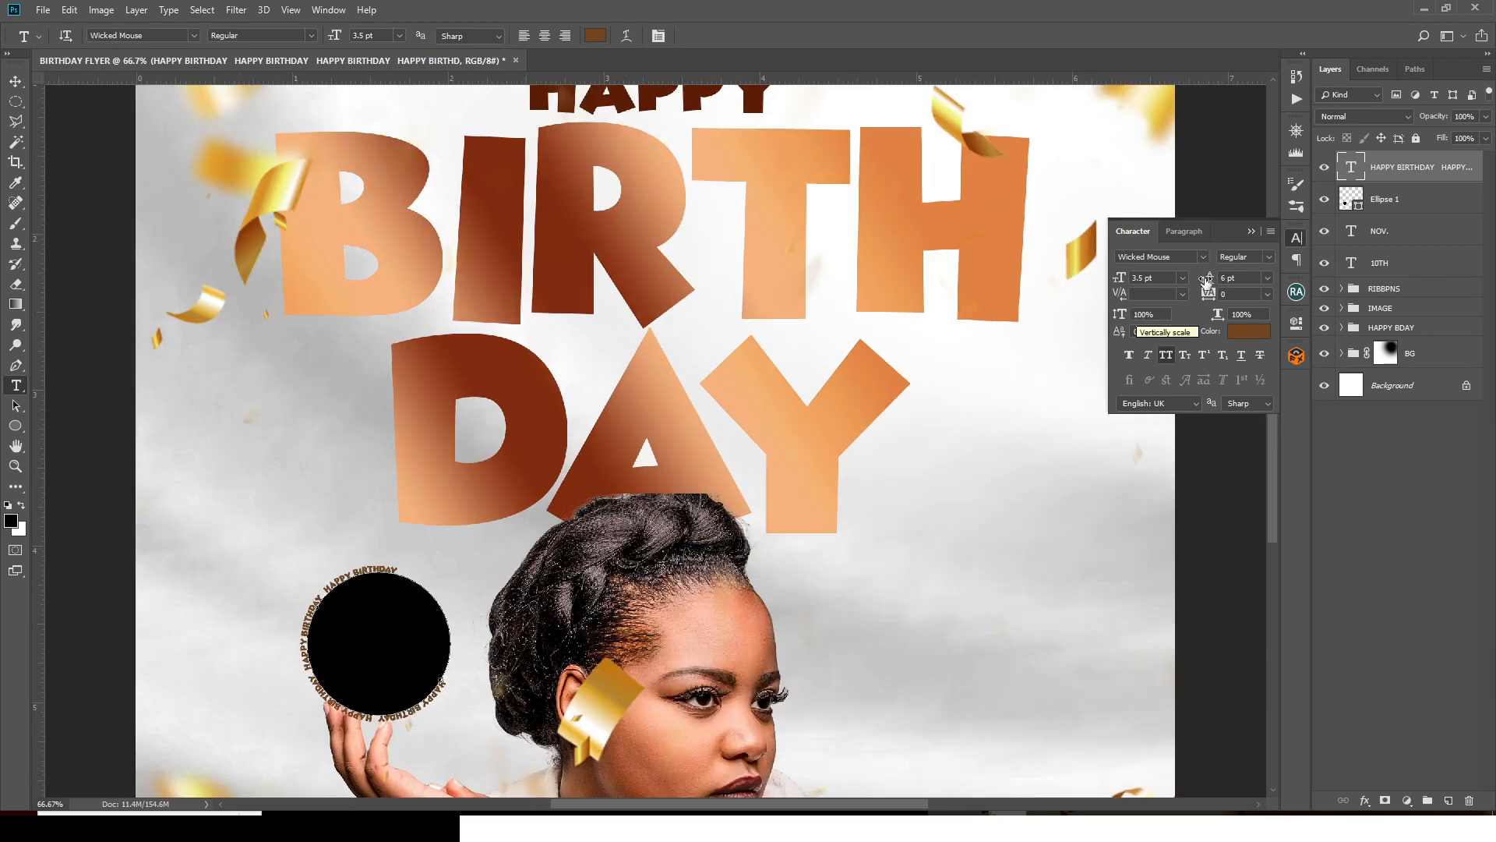
{"action": "left_click", "coordinate": [1361, 204]}
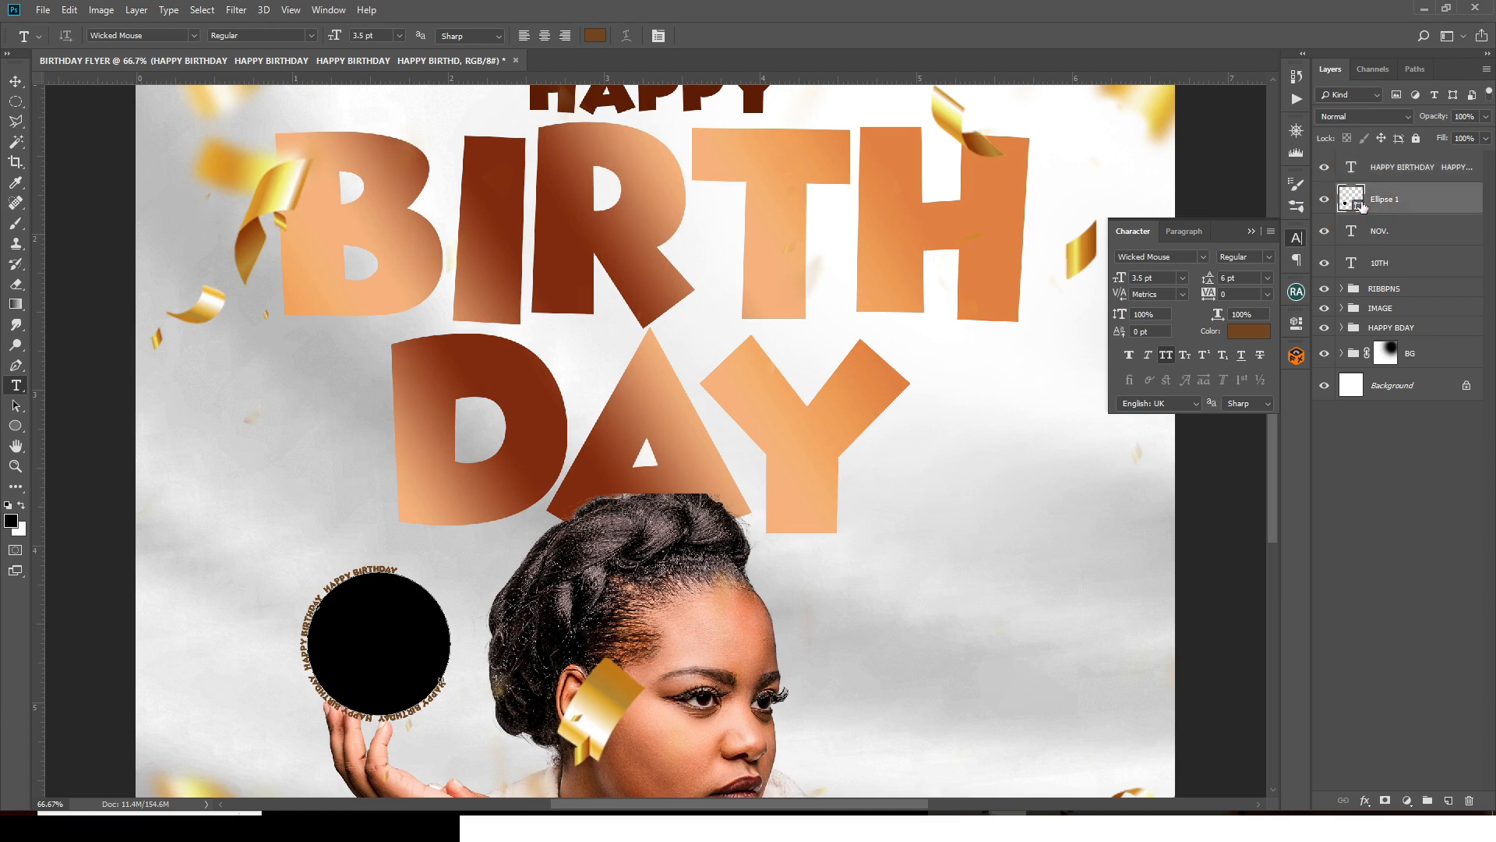
{"action": "key", "text": "Delete"}
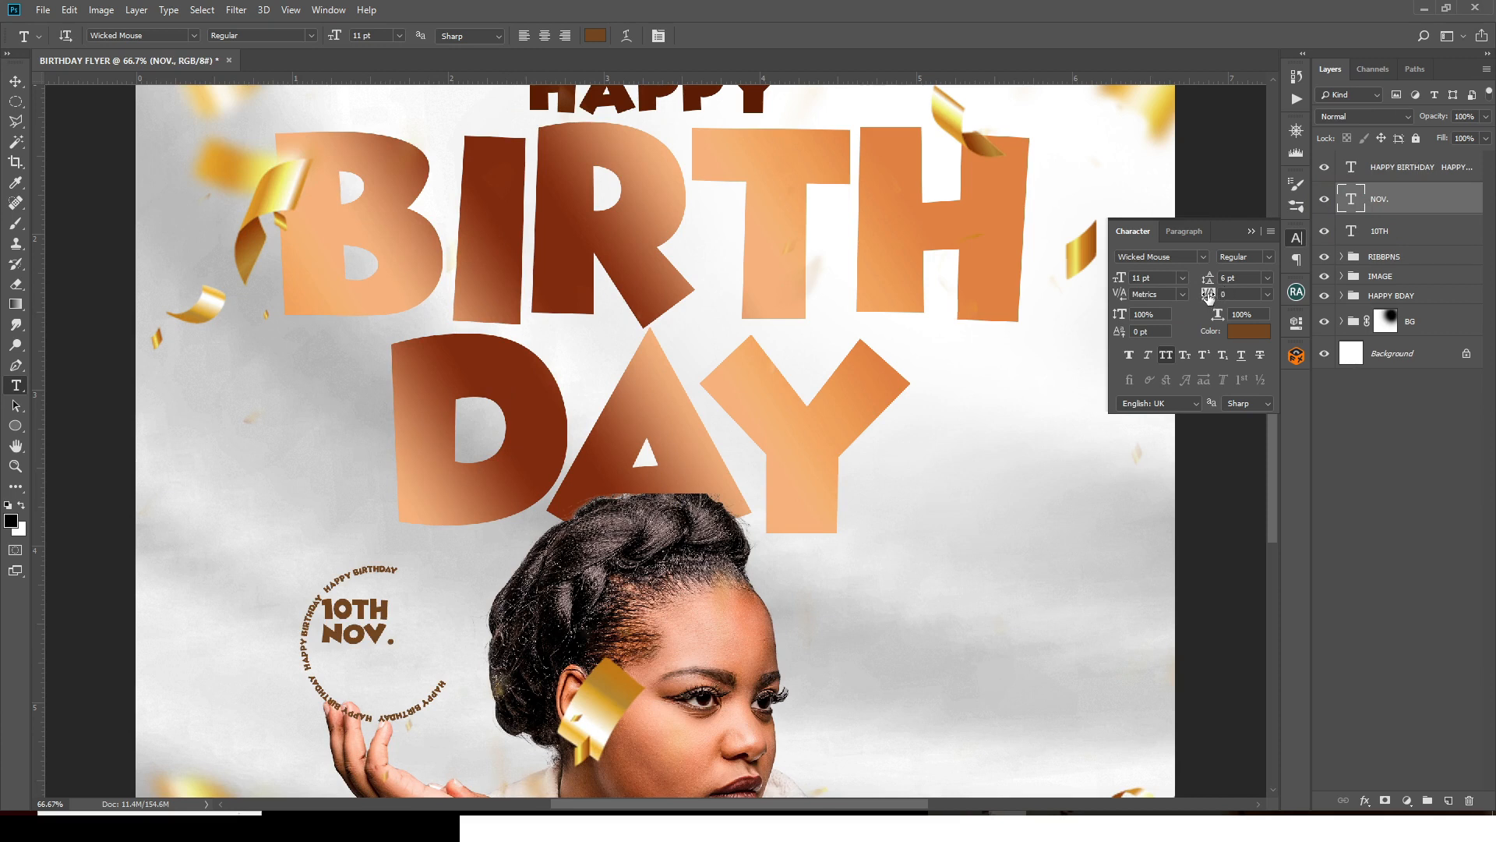
- Set NOV. tracking to 60 and the circular text's horizontal scale to 109%
{"action": "left_click_drag", "start_coordinate": [1208, 294], "coordinate": [1213, 294]}
{"action": "left_click", "coordinate": [1378, 167]}
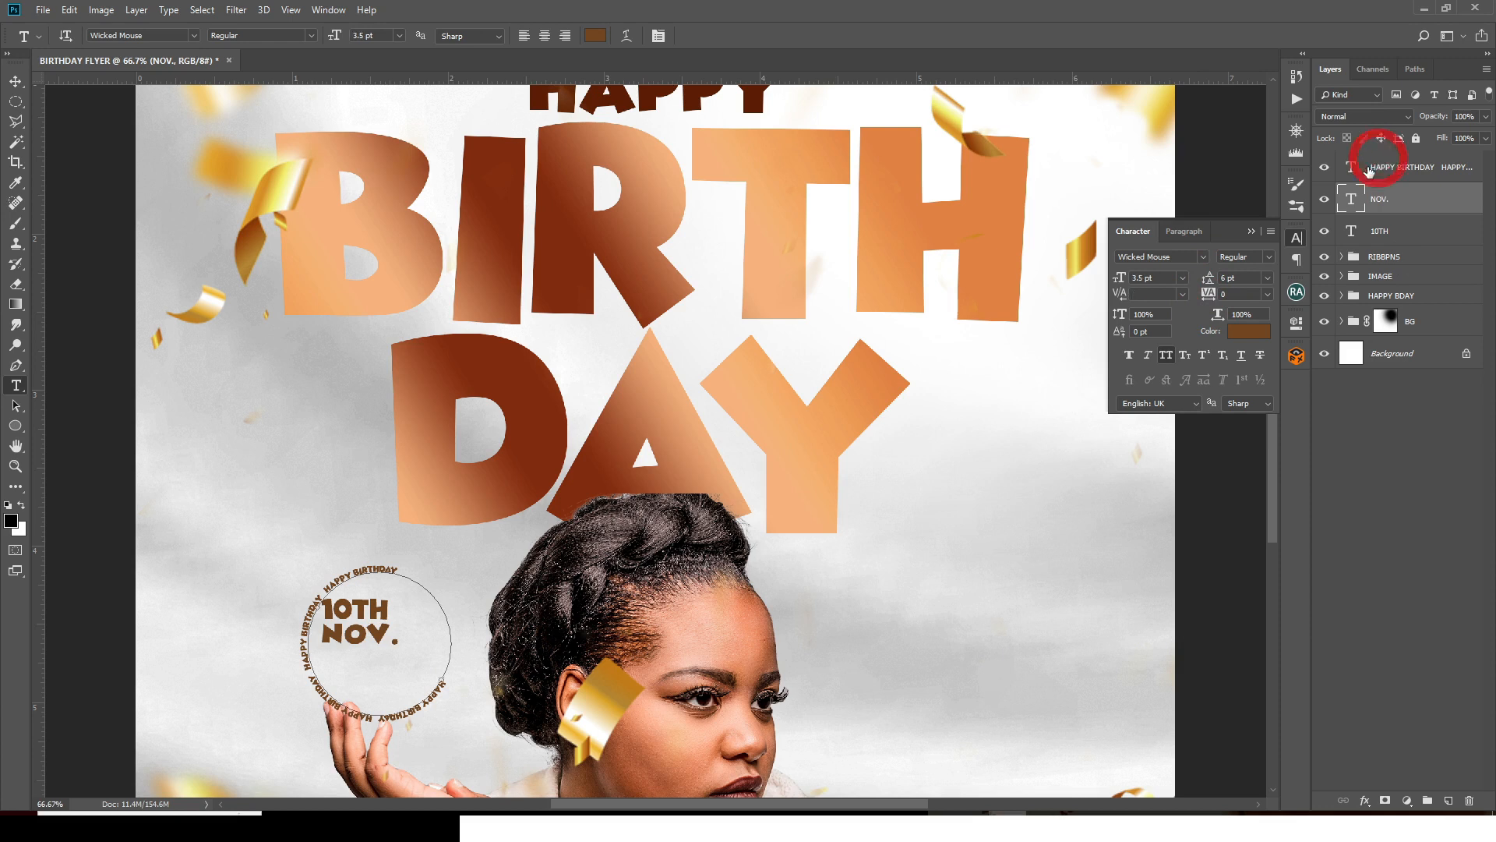
{"action": "left_click_drag", "start_coordinate": [1208, 295], "coordinate": [1209, 293]}
{"action": "left_click", "coordinate": [1207, 290]}
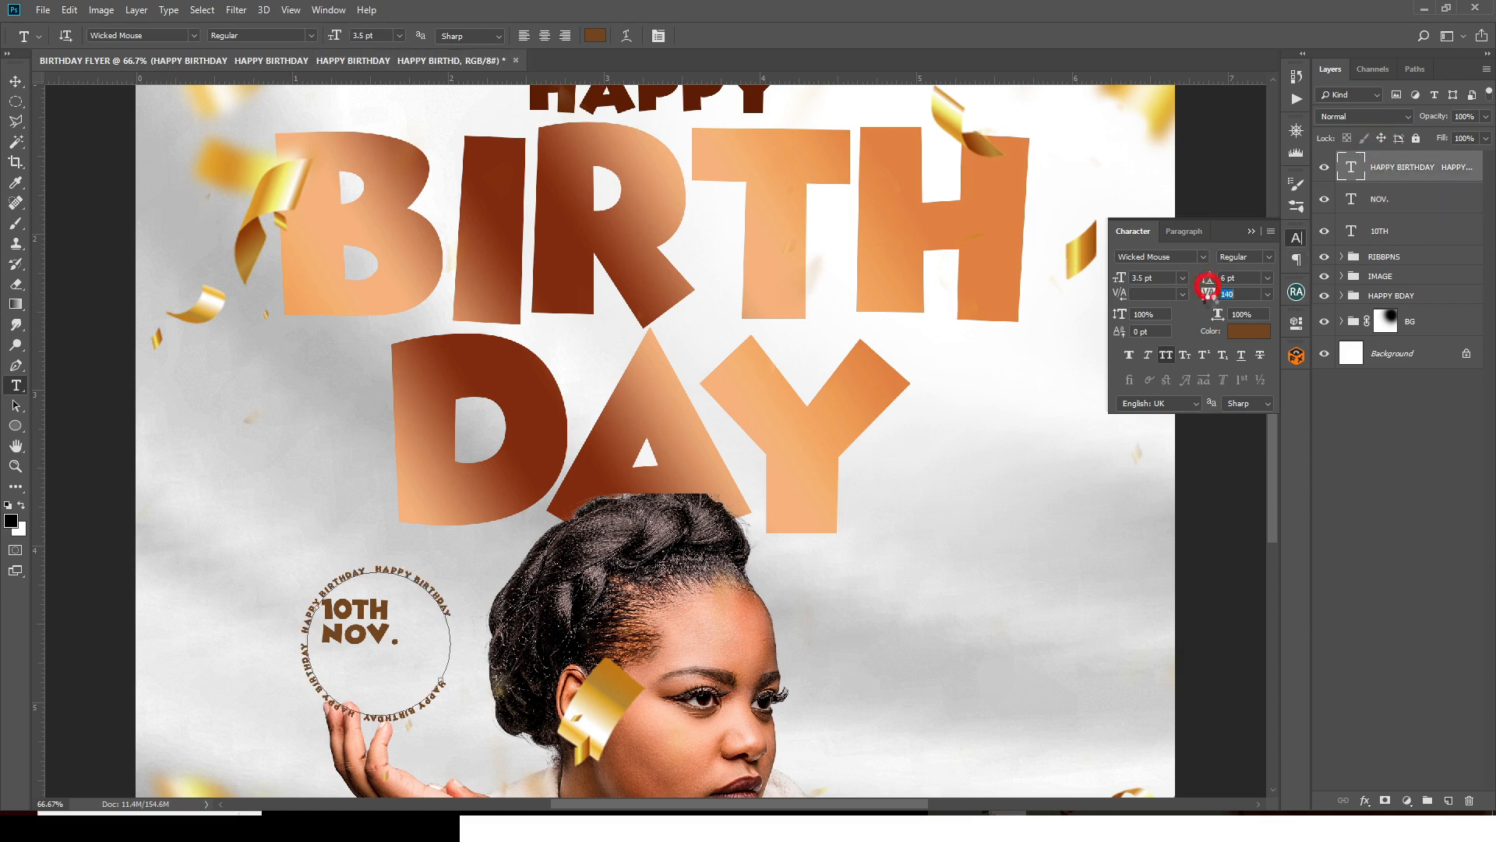
{"action": "double_click", "coordinate": [1255, 314]}
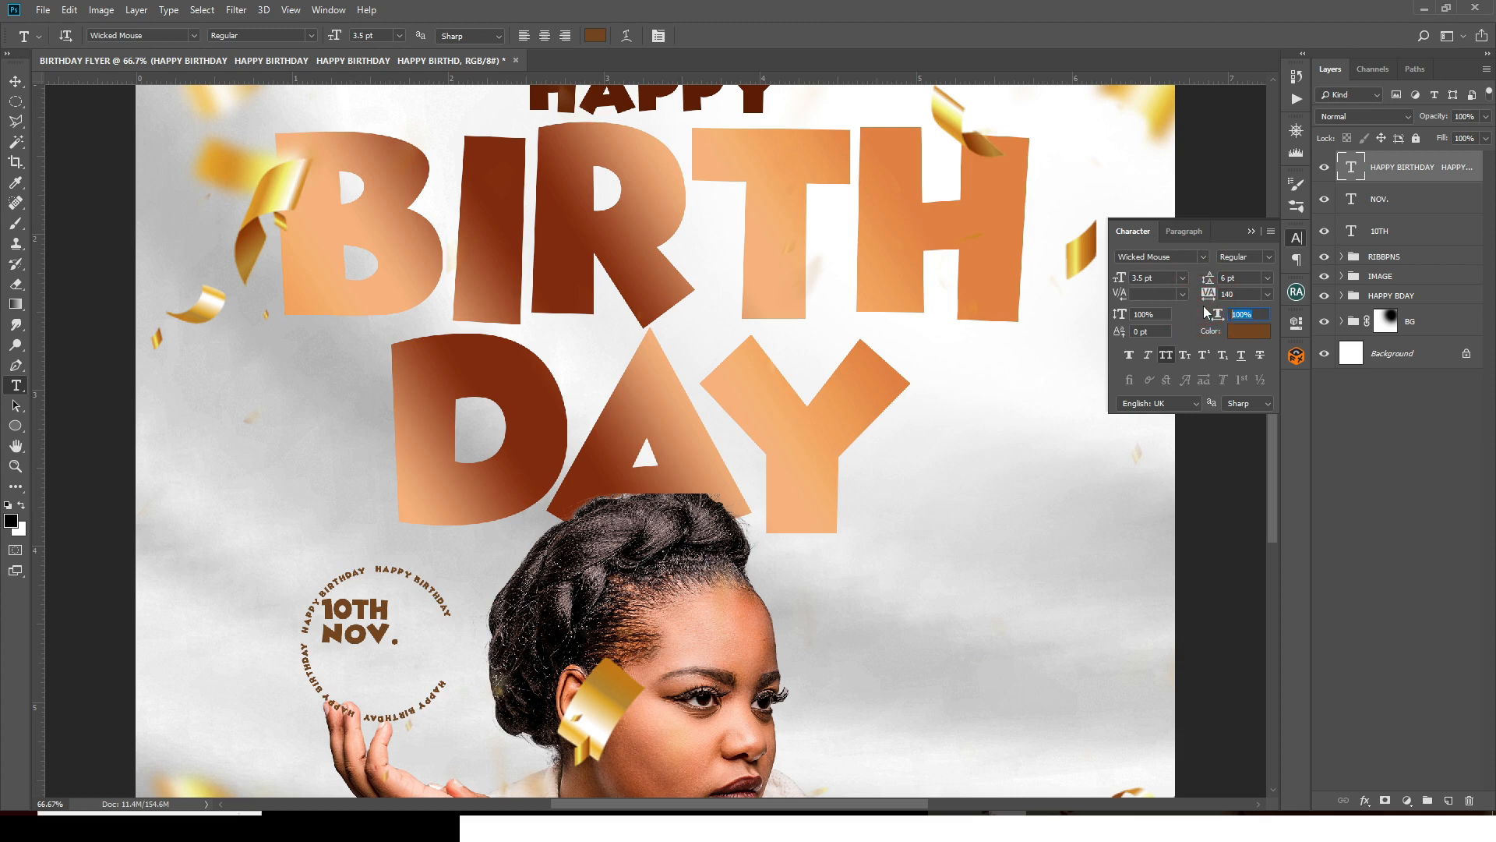
{"action": "type", "text": "1"}
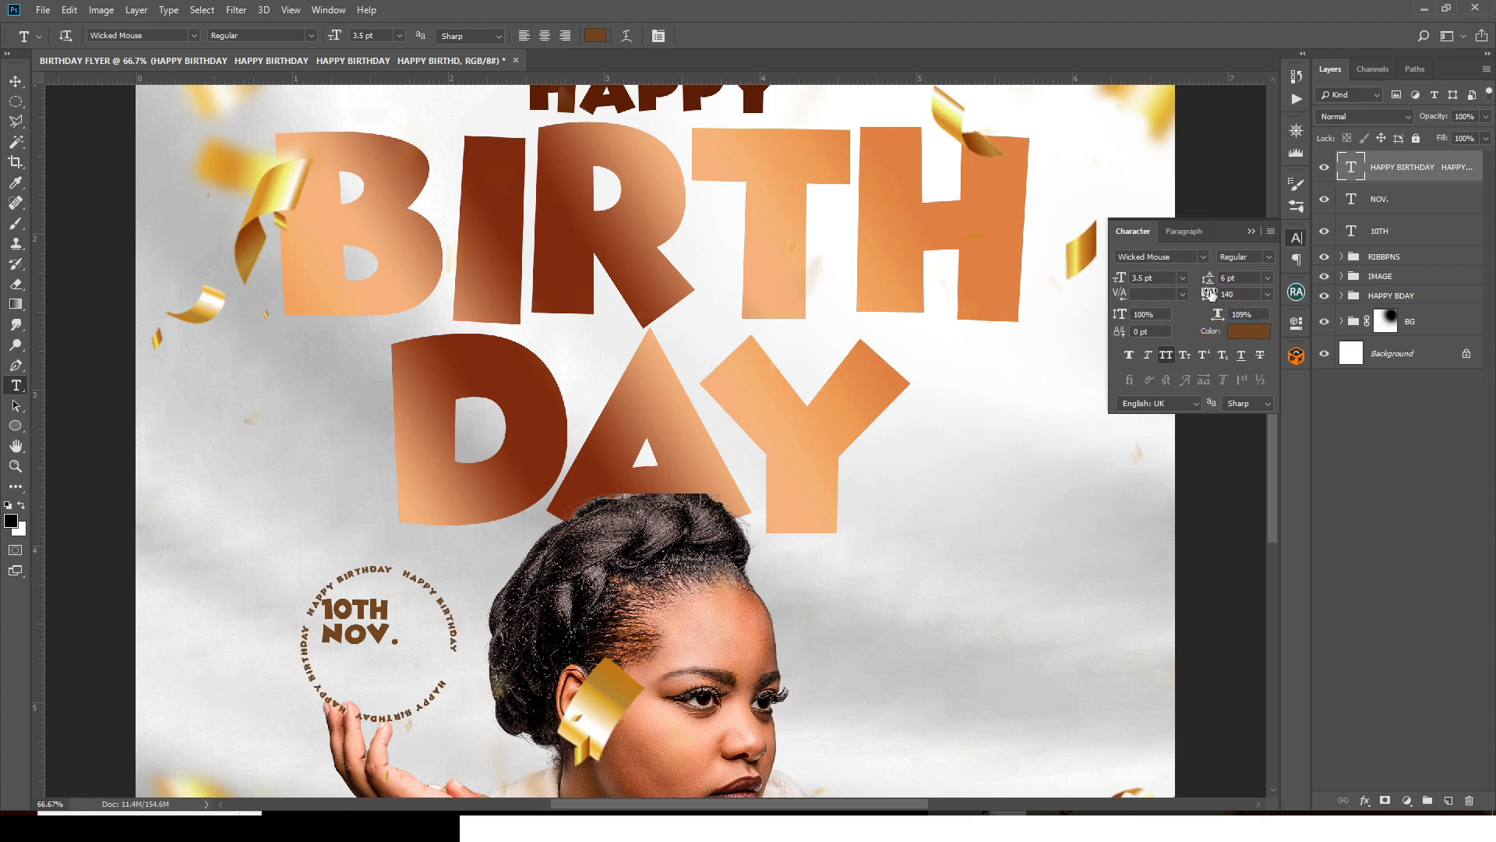
- Increase the circular HAPPY BIRTHDAY text's tracking to 160, then clear the selection
{"action": "left_click", "coordinate": [1231, 294]}
{"action": "type", "text": "148"}
{"action": "key", "text": "Return"}
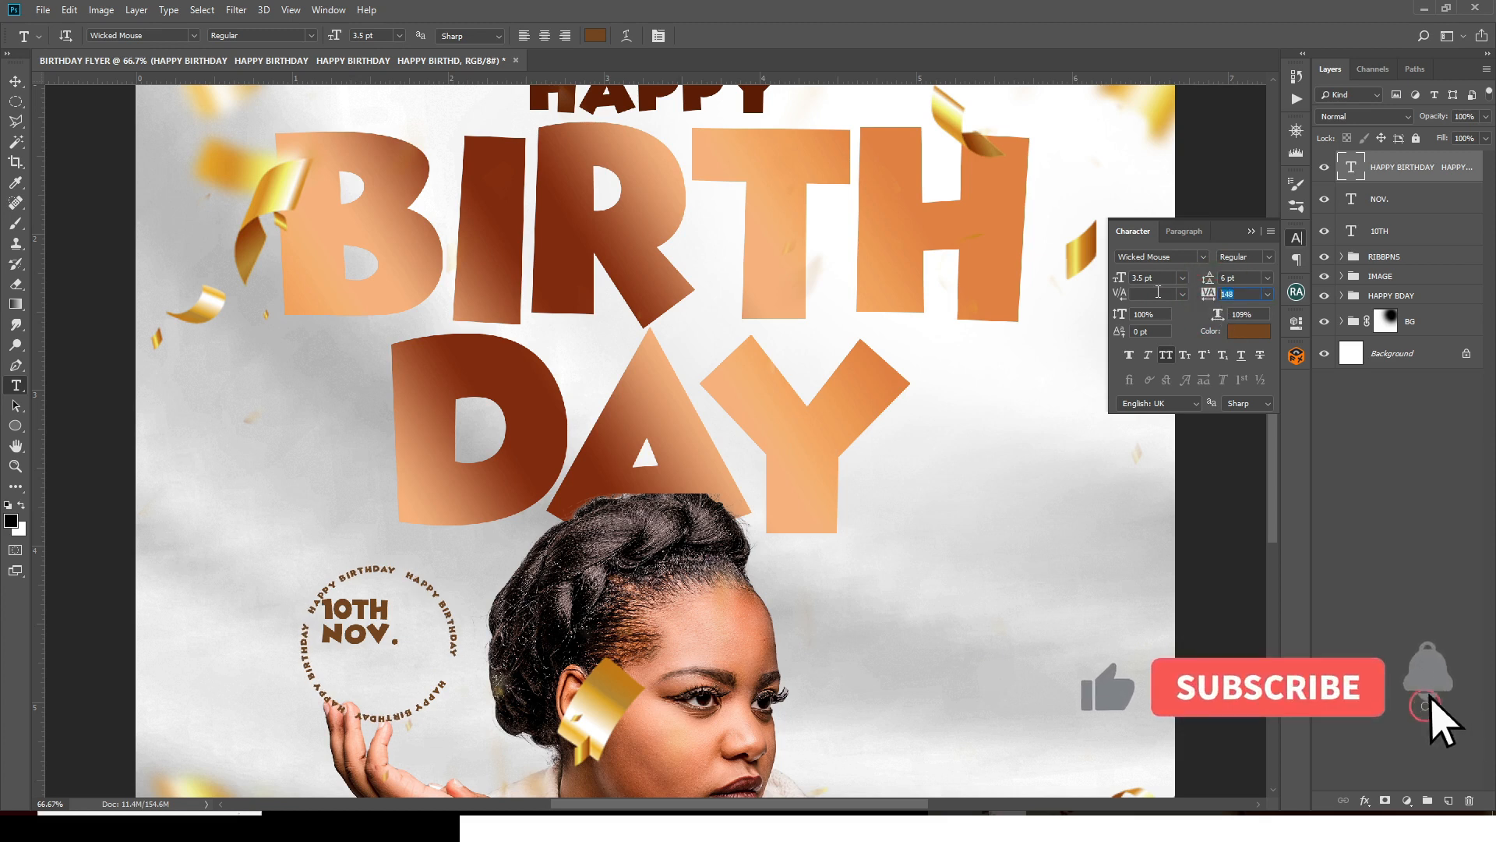
{"action": "type", "text": "155"}
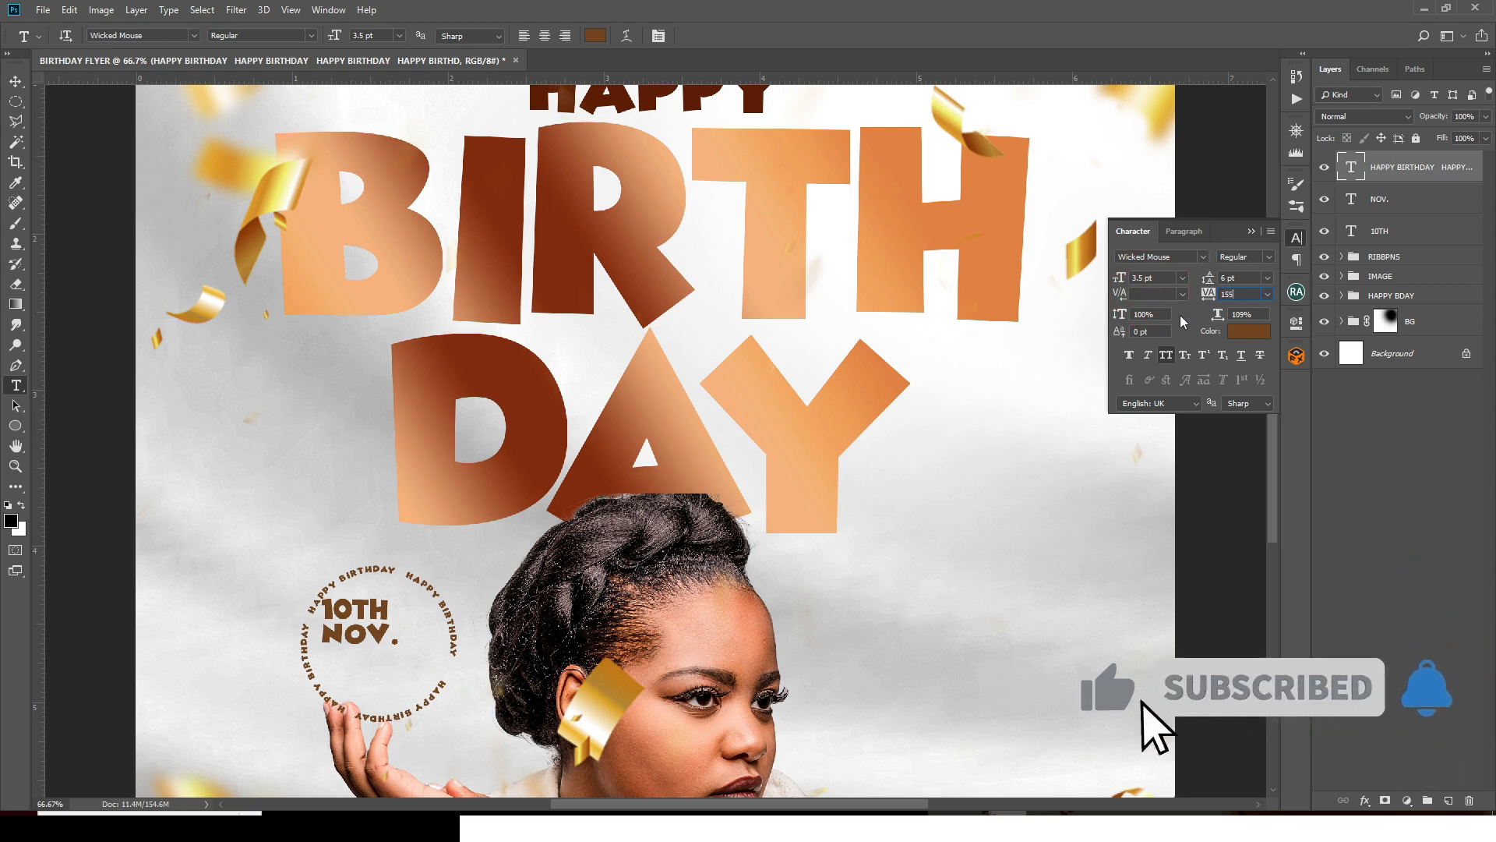
{"action": "key", "text": "Return"}
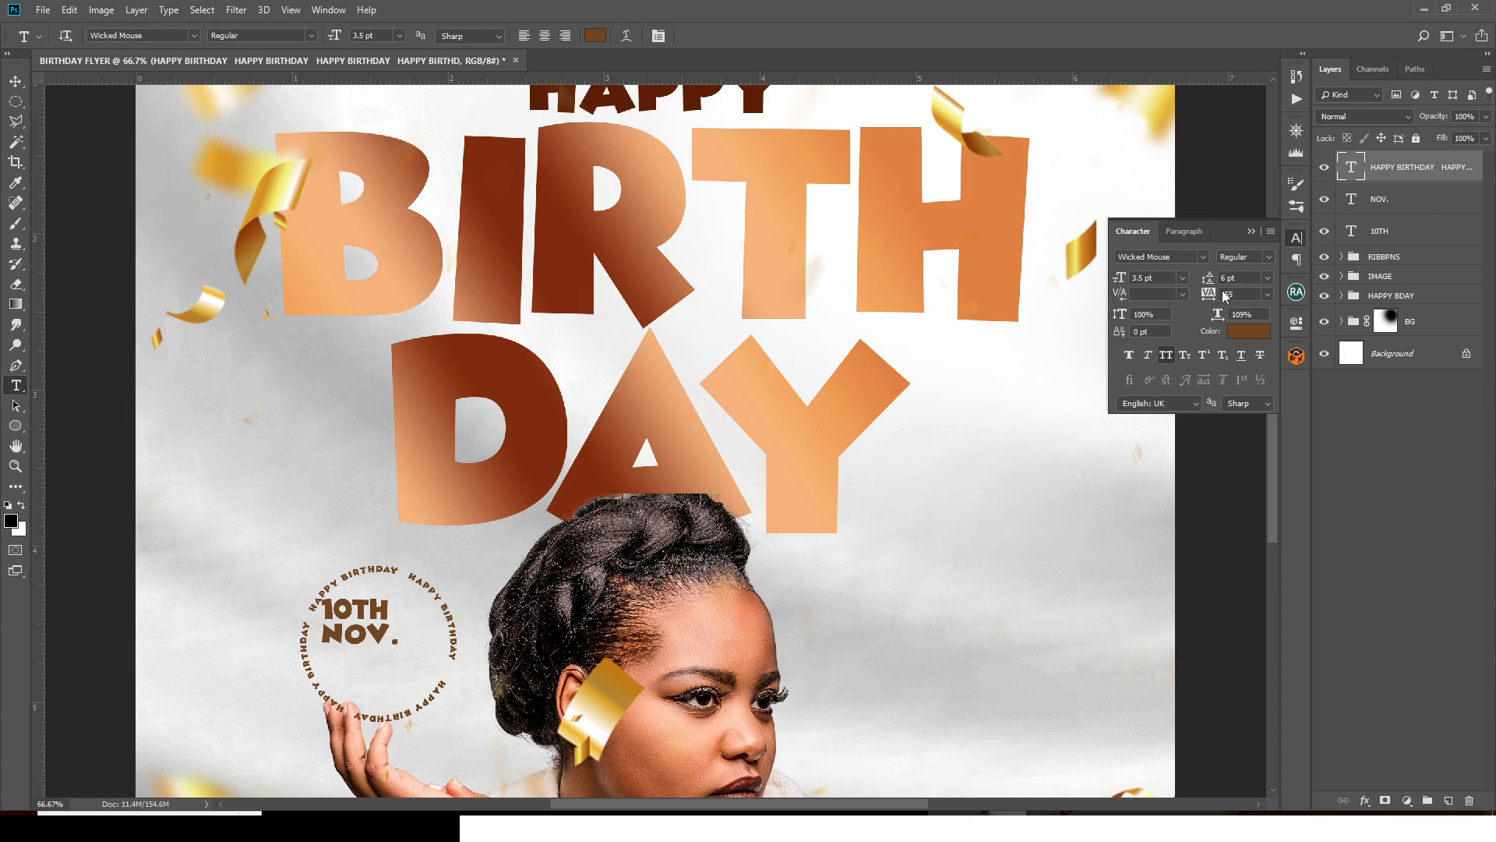
{"action": "type", "text": "160"}
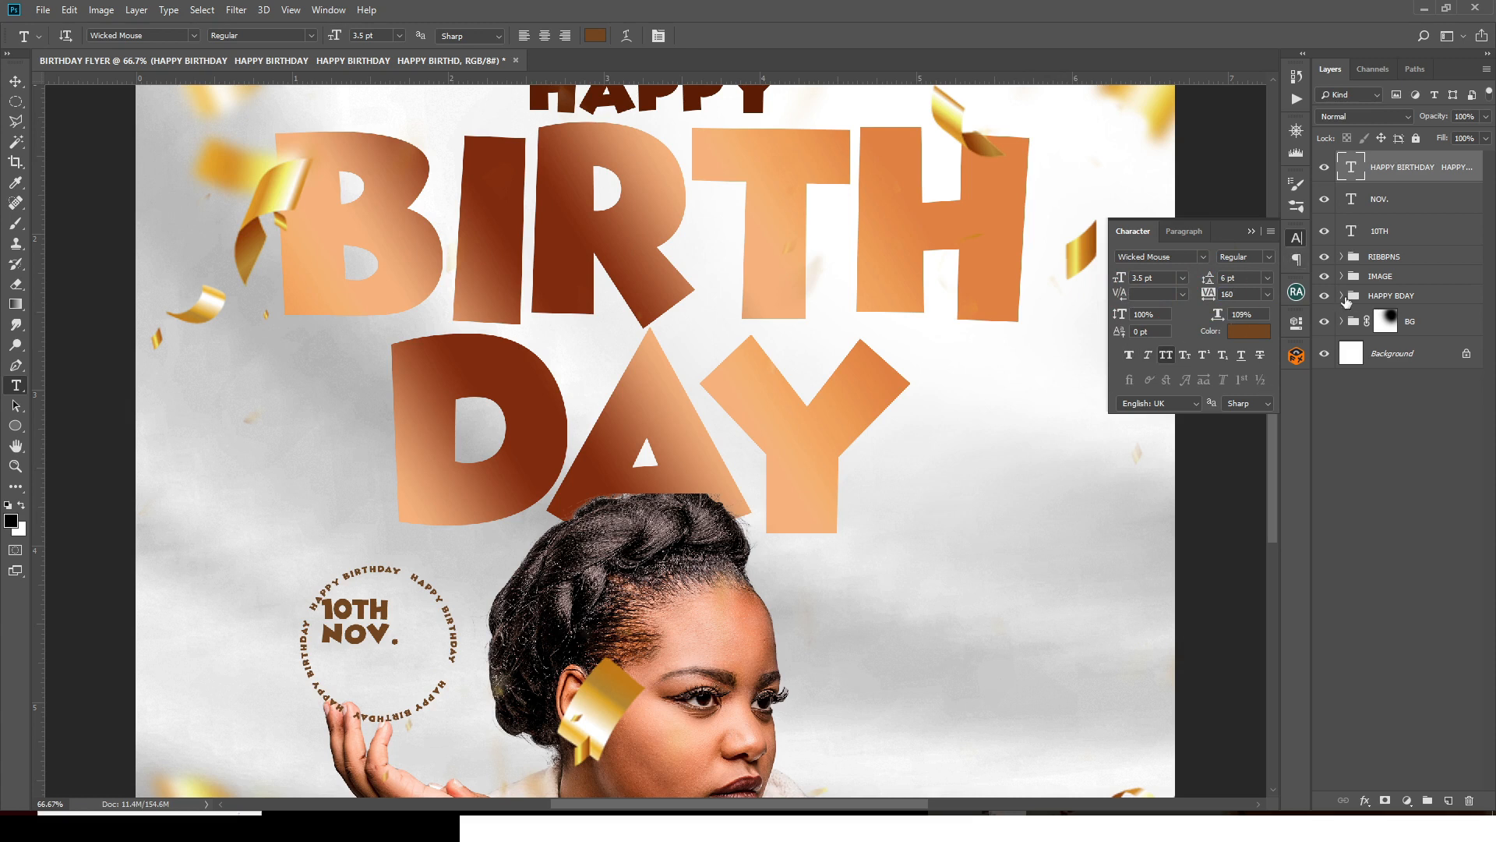
{"action": "left_click", "coordinate": [1352, 168], "text": "ctrl"}
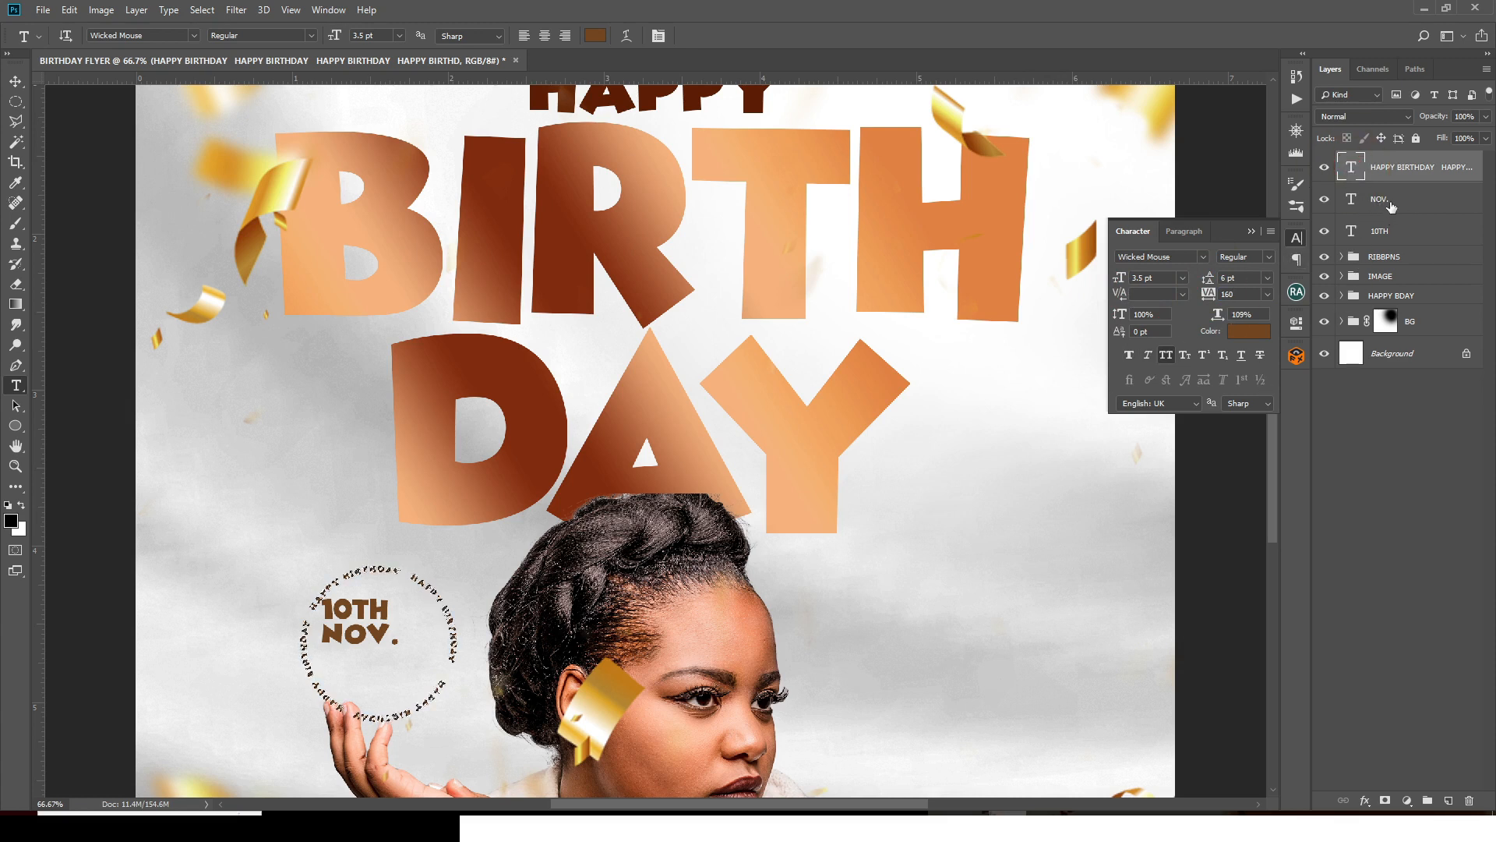
{"action": "key", "text": "ctrl+d"}
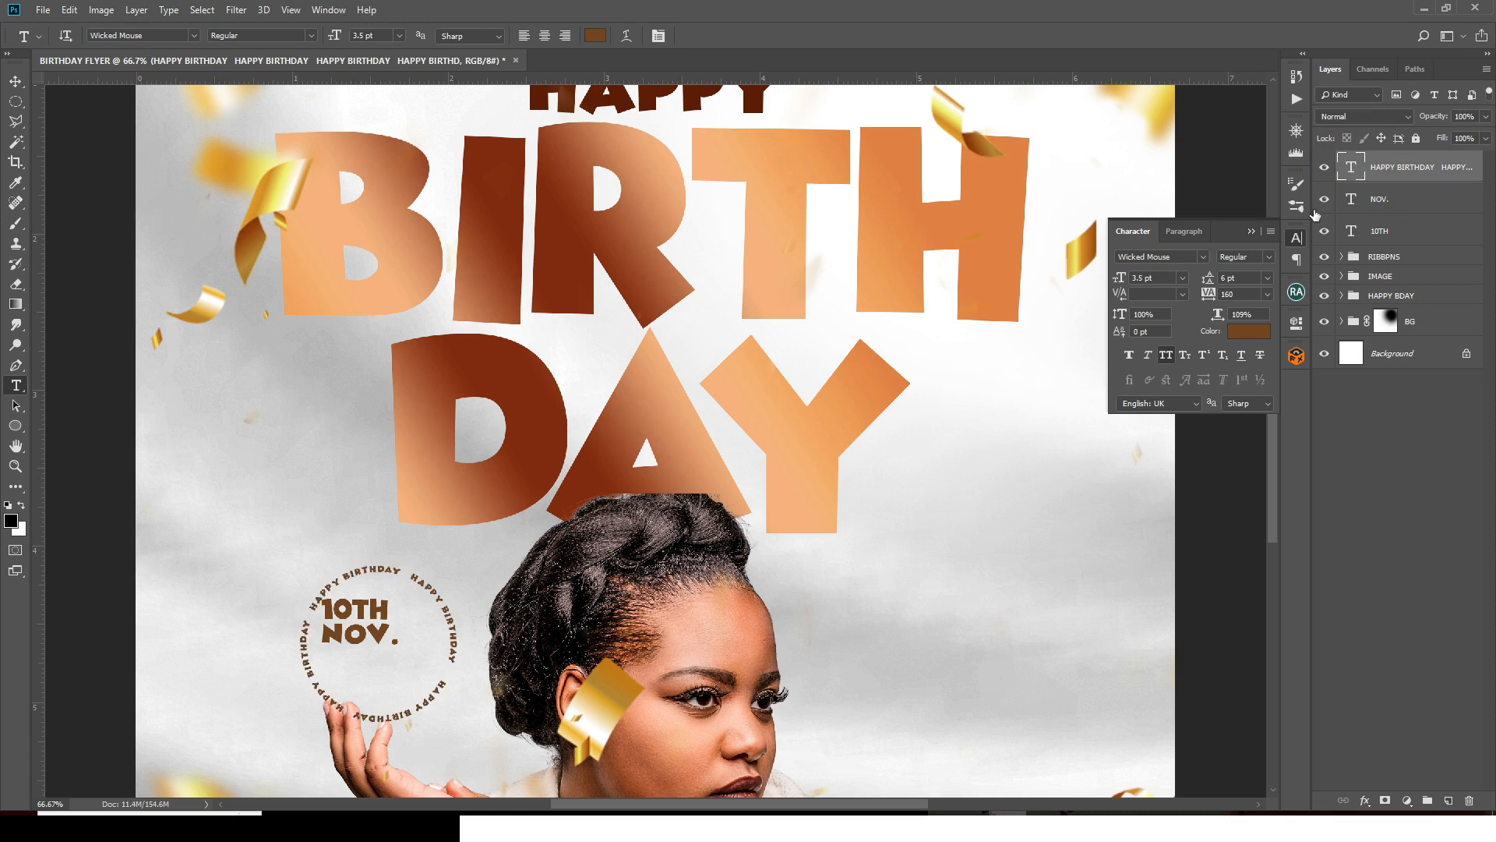
- Move the 10TH and NOV. layers right and down inside the circle, then show guides
{"action": "left_click", "coordinate": [1380, 199]}
{"action": "left_click", "coordinate": [1387, 231], "text": "shift"}
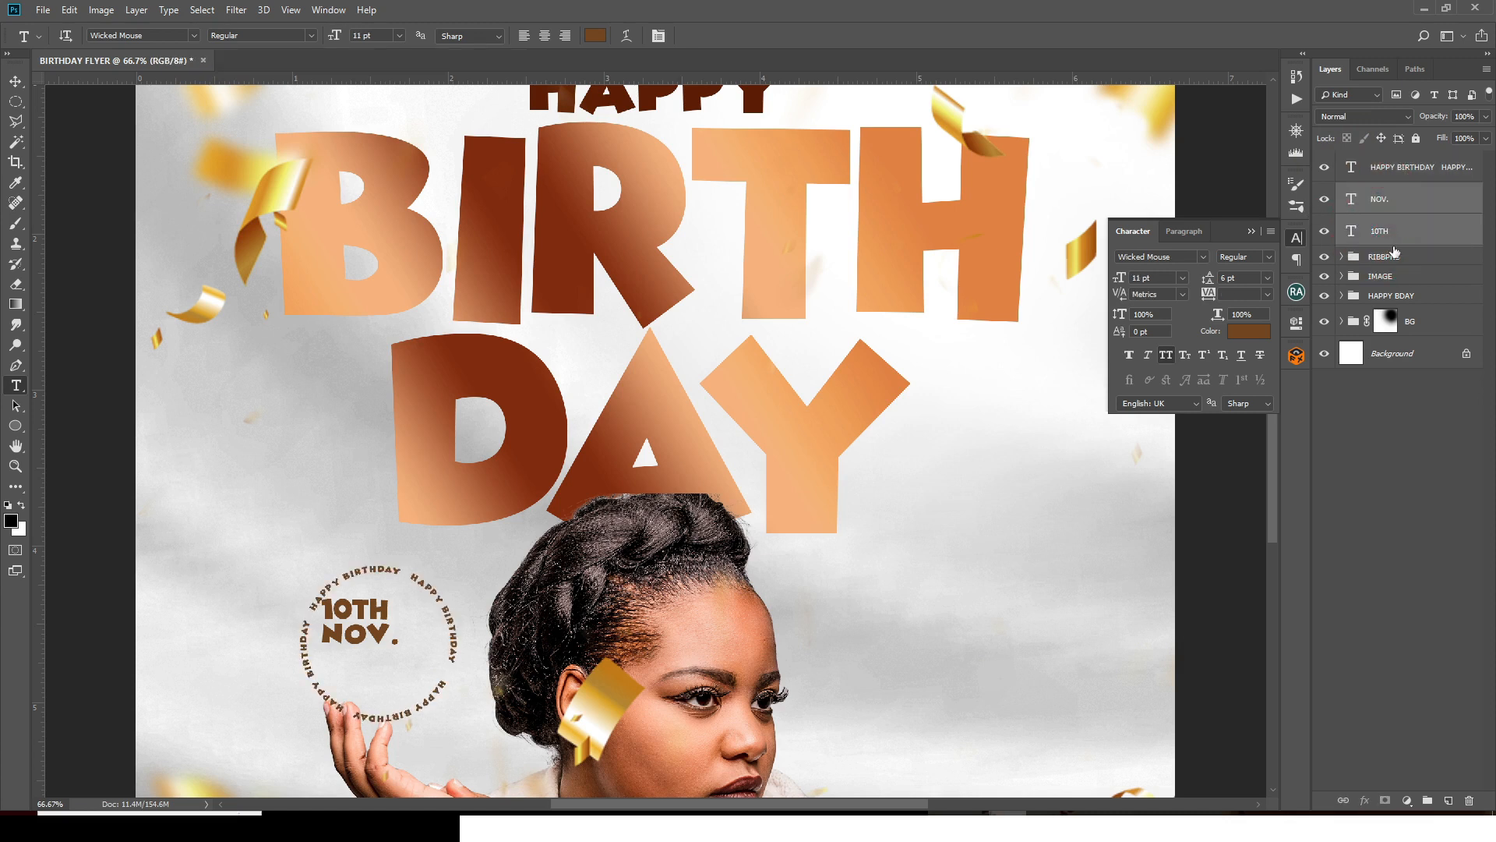
{"action": "key", "text": "ctrl+t"}
{"action": "left_click_drag", "start_coordinate": [377, 635], "coordinate": [400, 649]}
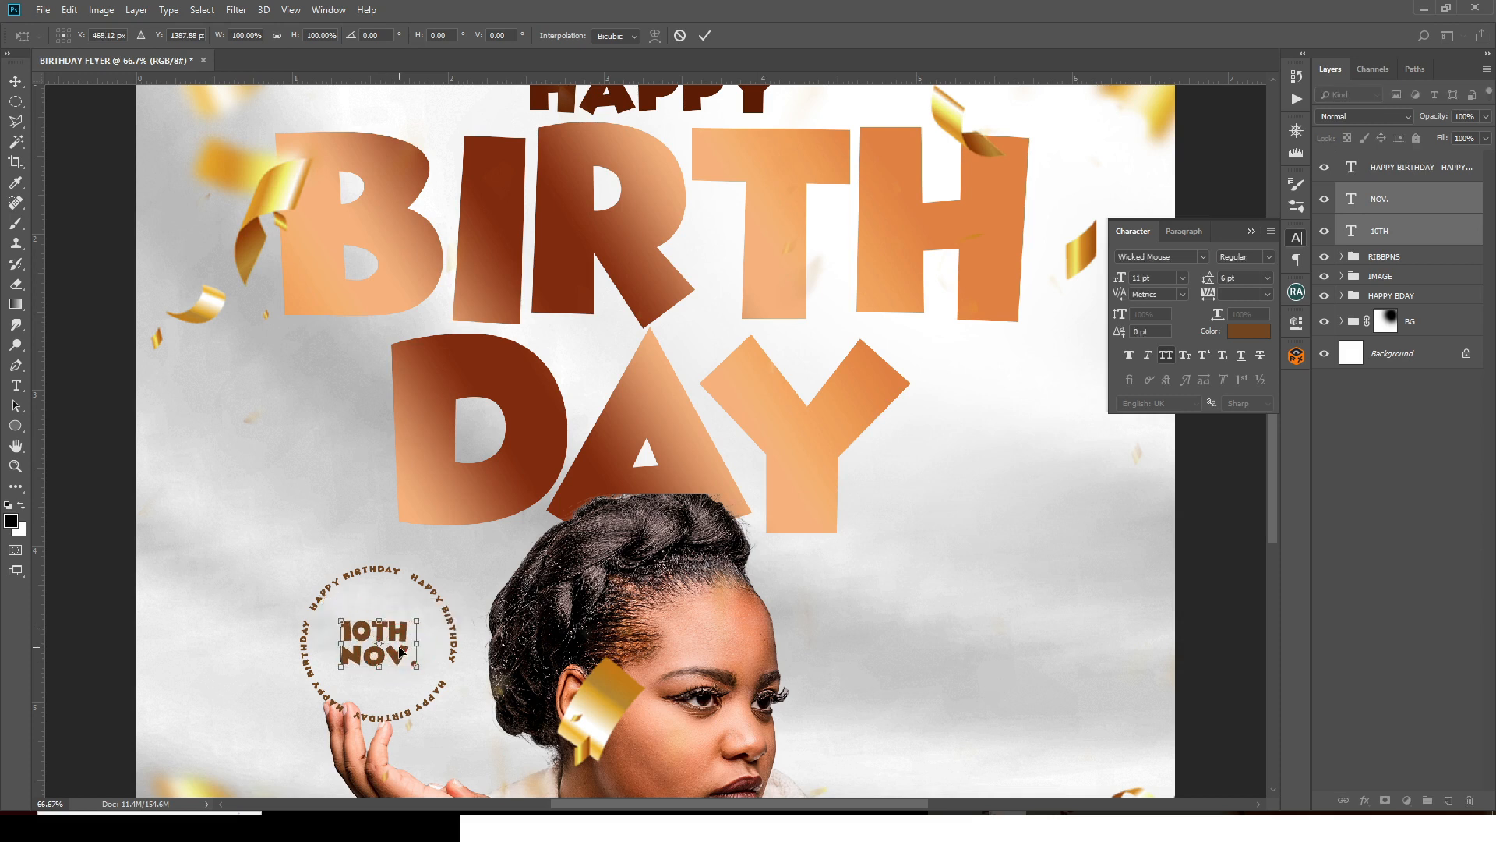
{"action": "key", "text": "Return"}
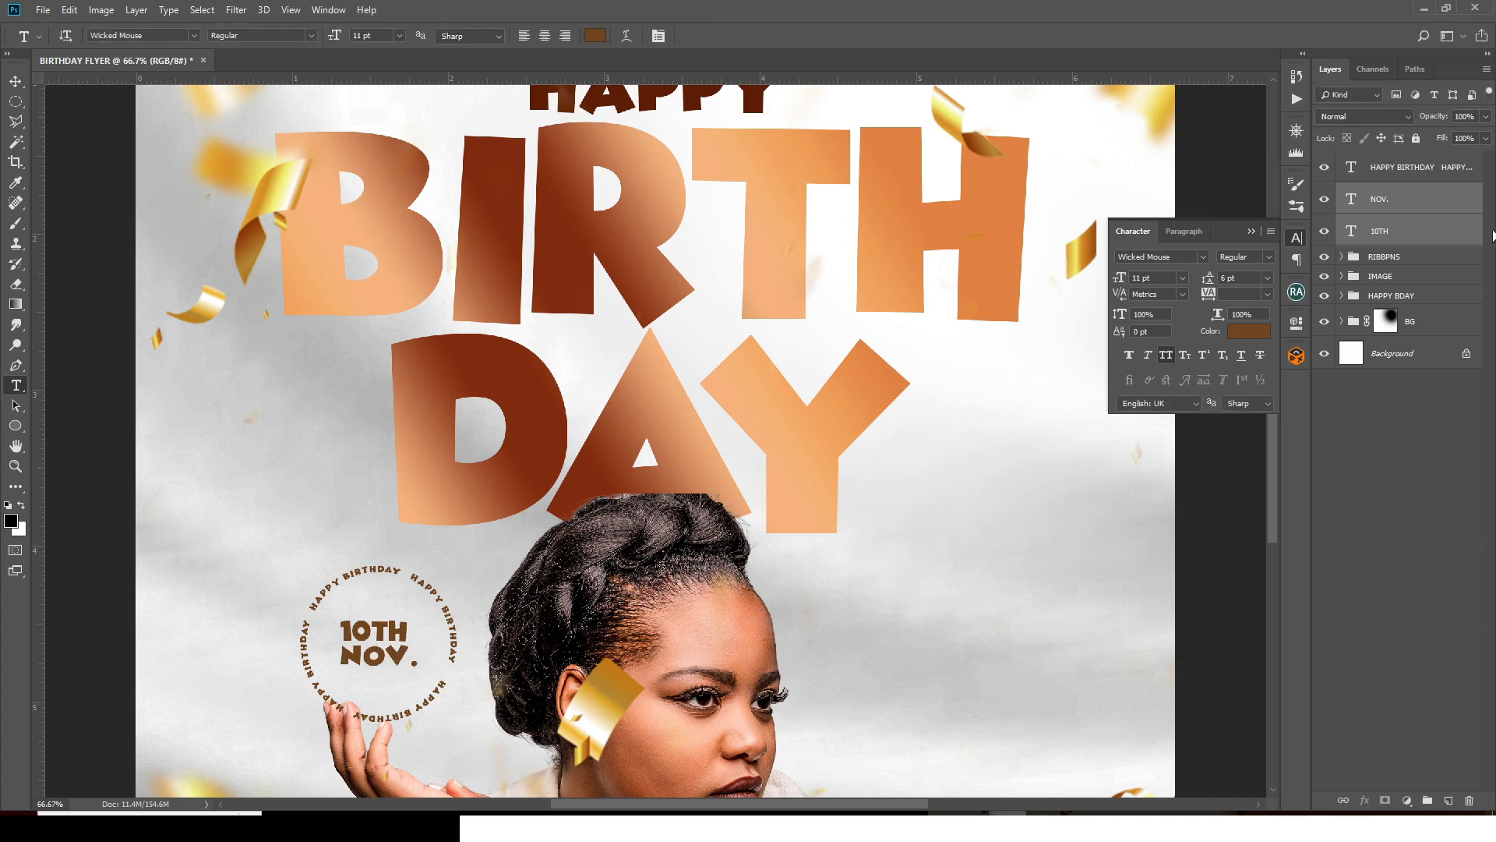
{"action": "left_click", "coordinate": [1399, 167]}
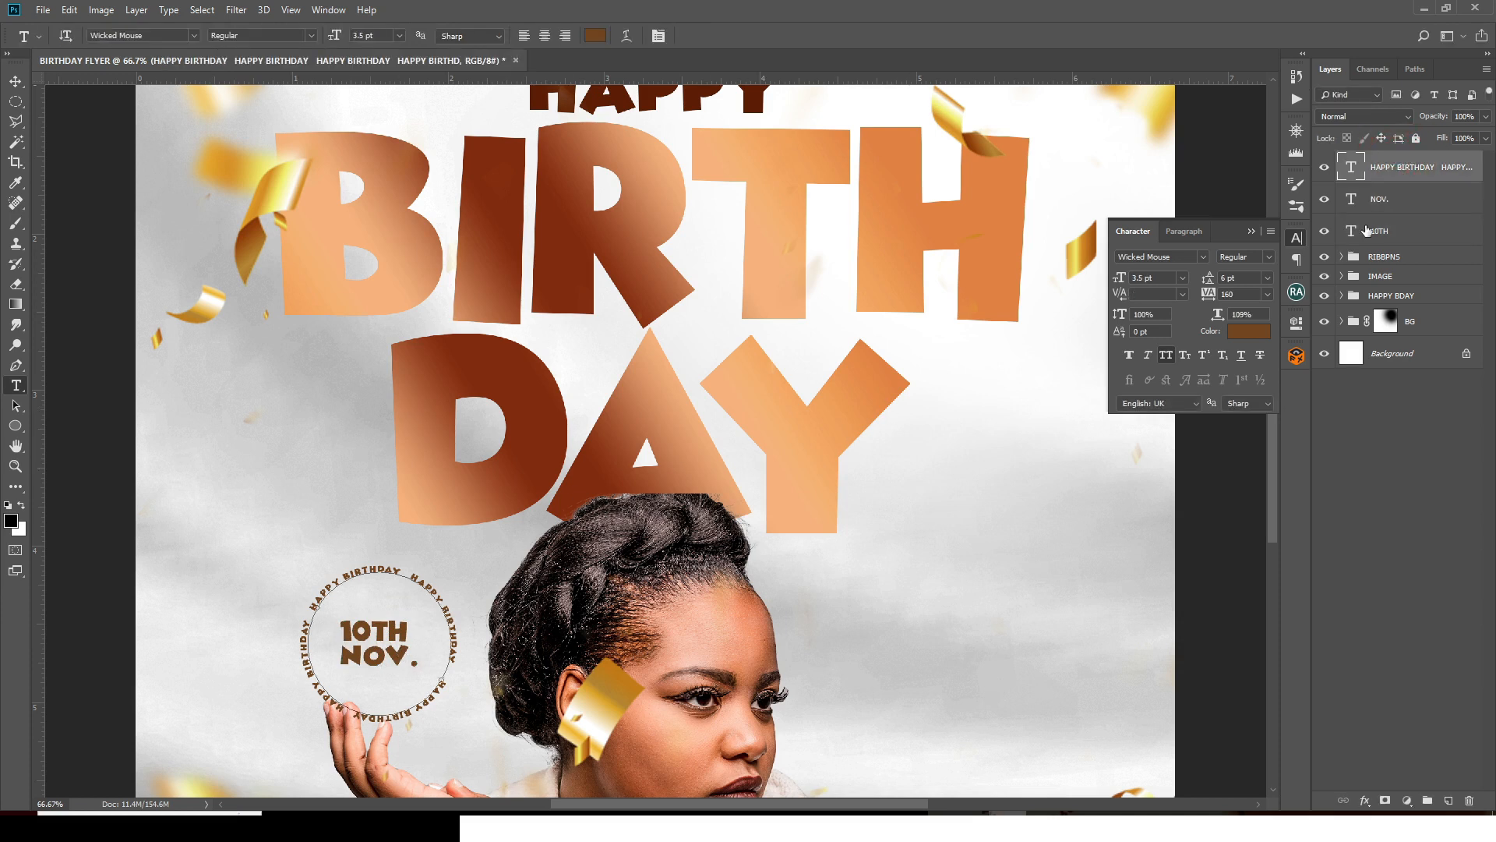
{"action": "key", "text": "ctrl+semicolon"}
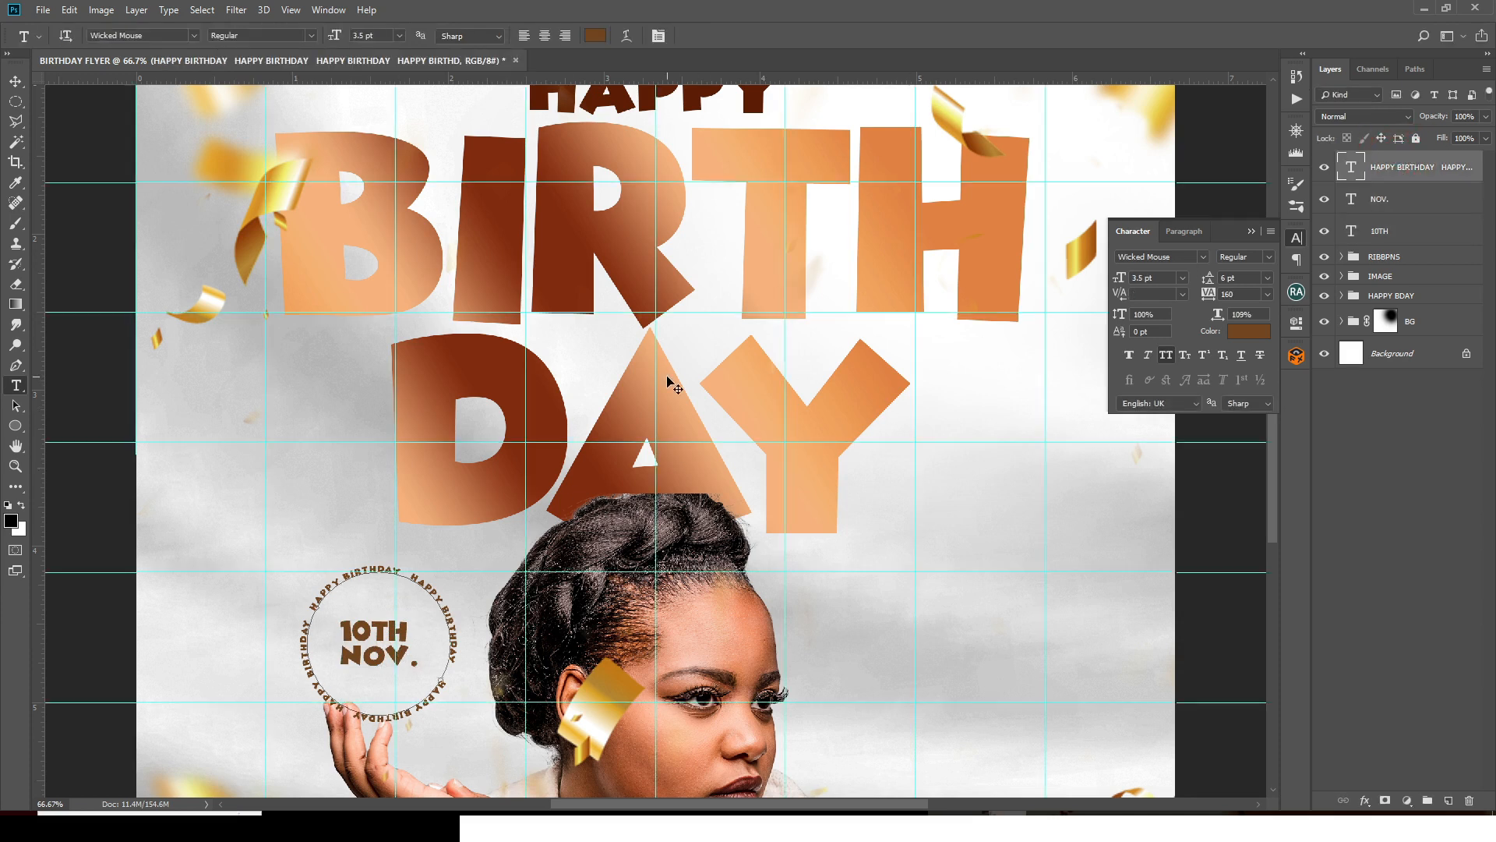
- Zoom in and shift the 10TH NOV. date further into place within the ring
{"action": "left_click", "coordinate": [1385, 201]}
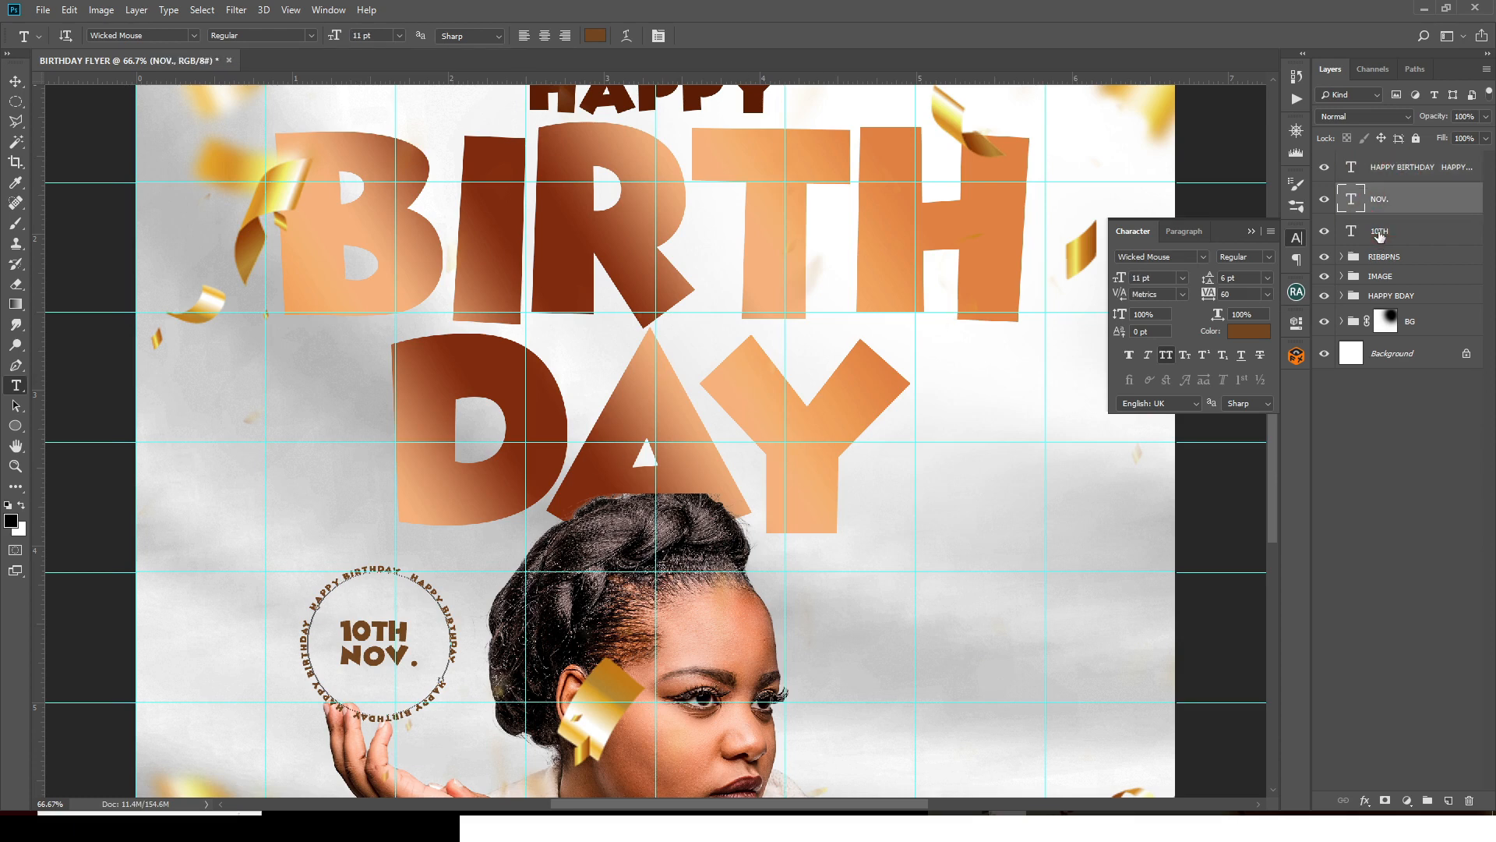
{"action": "left_click", "coordinate": [1390, 231], "text": "shift"}
{"action": "key", "text": "ctrl+t"}
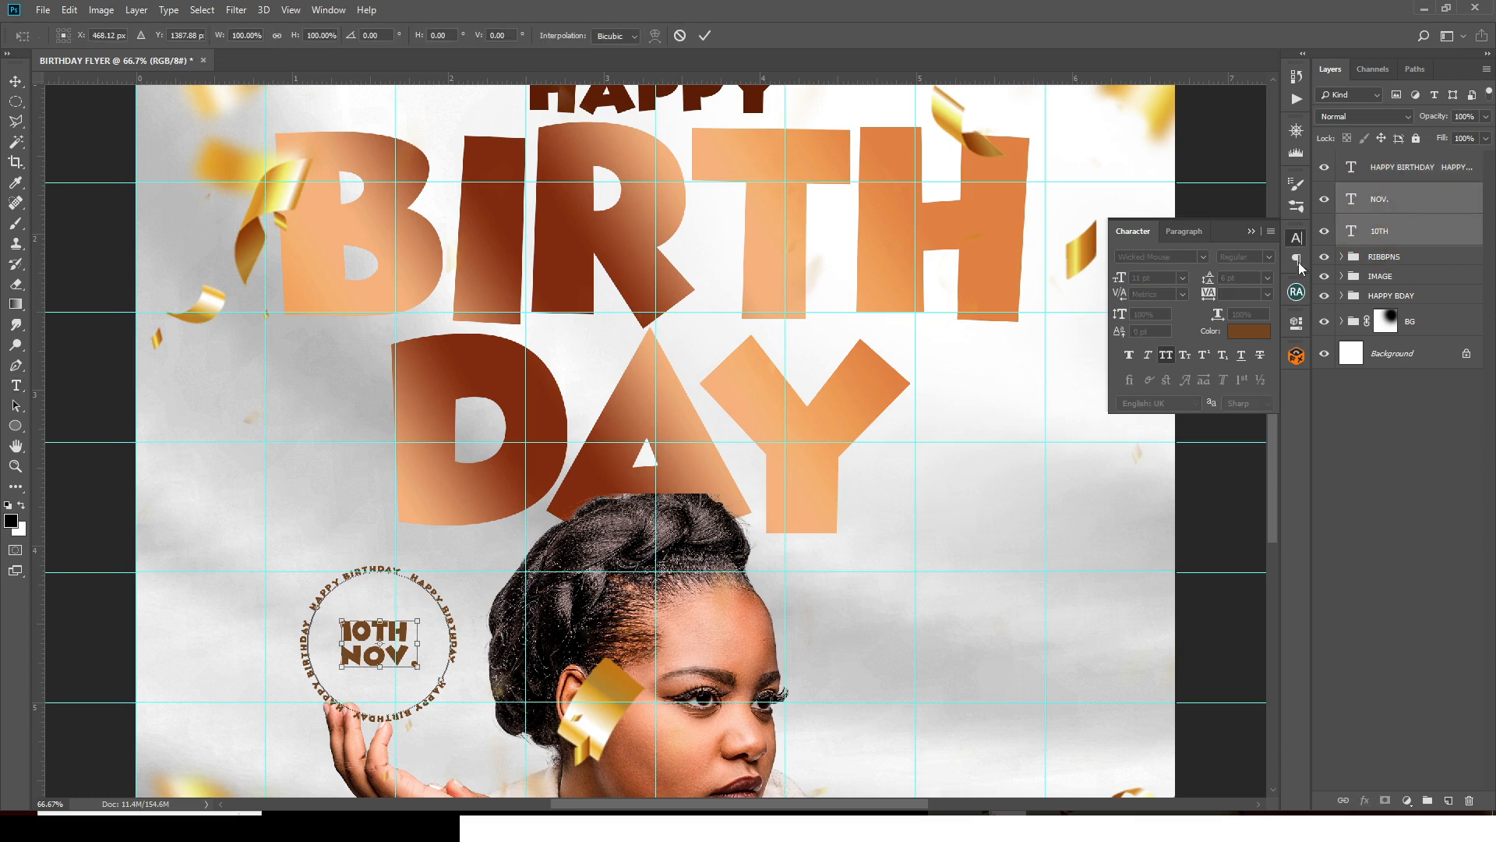
{"action": "left_click_drag", "start_coordinate": [376, 657], "coordinate": [411, 679]}
{"action": "key", "text": "ctrl+plus"}
{"action": "left_click_drag", "start_coordinate": [1270, 417], "coordinate": [1270, 524]}
{"action": "scroll", "coordinate": [1270, 523], "scroll_direction": "left", "scroll_amount": 3}
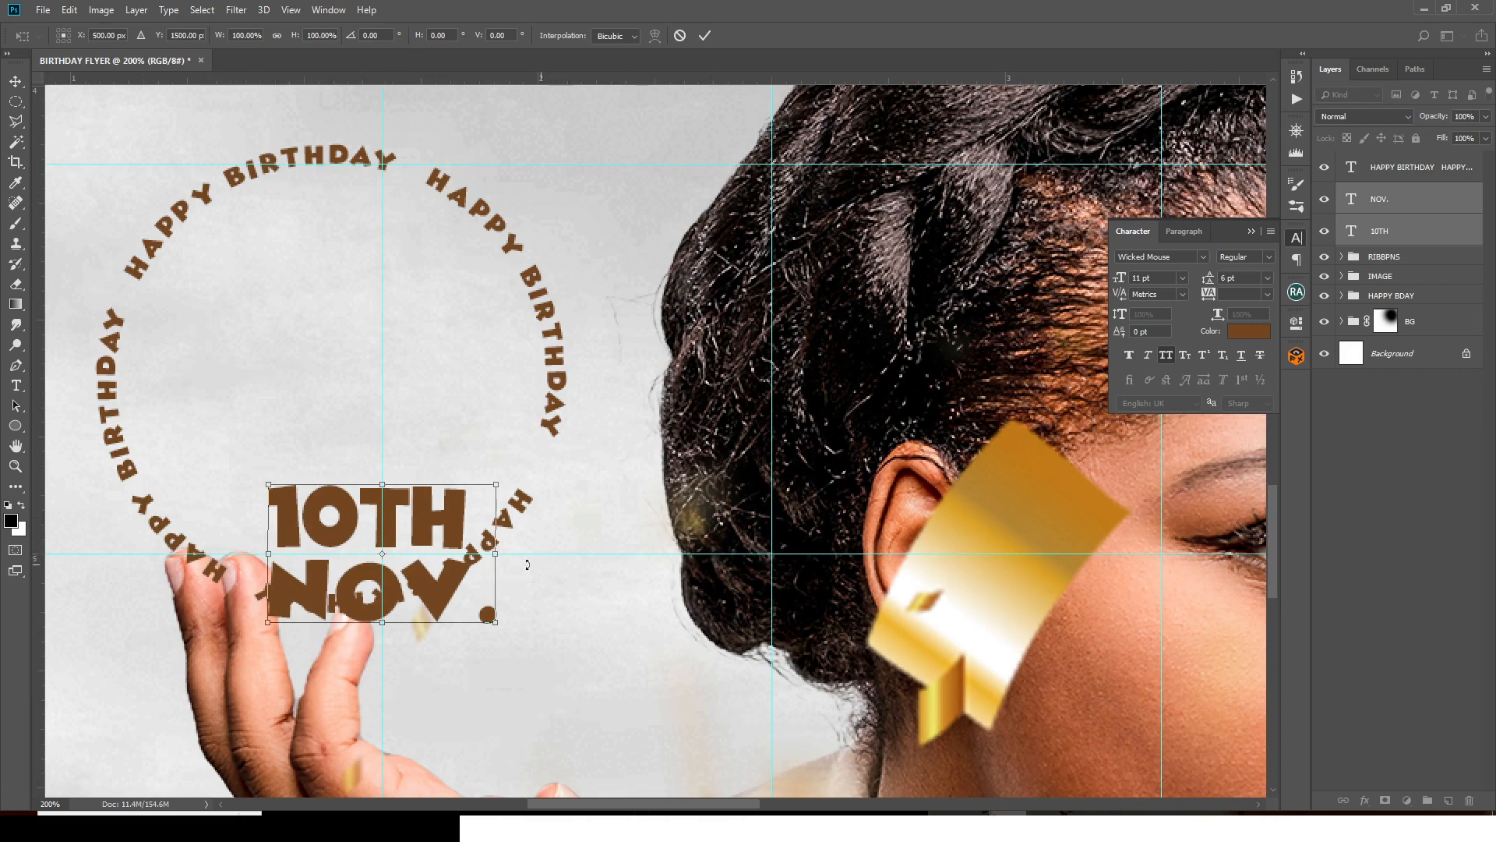
{"action": "key", "text": "Return"}
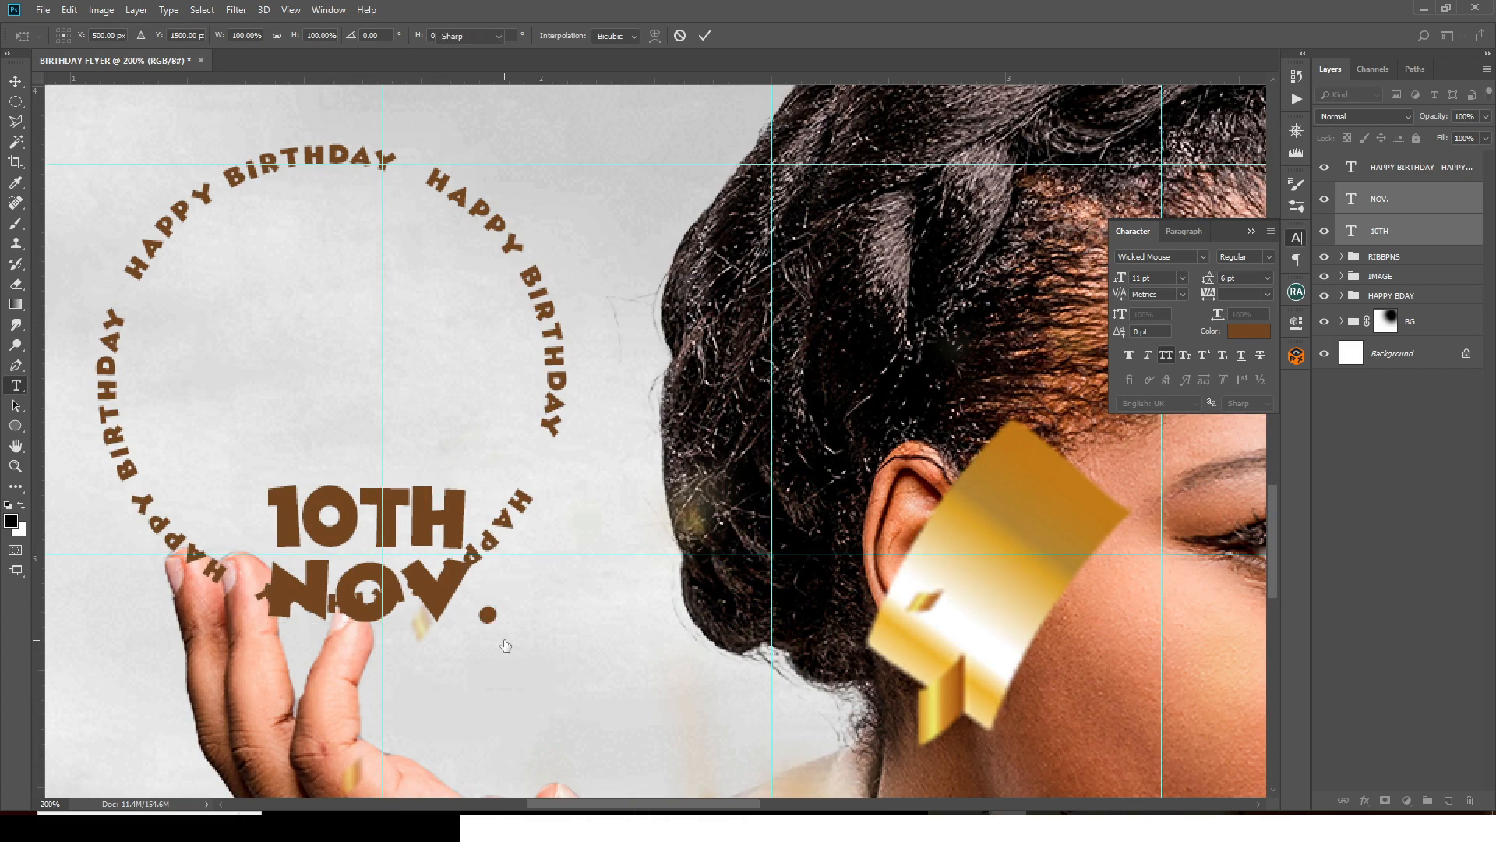
- Move the HAPPY BIRTHDAY ring down-right and scale it to about 80% around the date
{"action": "left_click", "coordinate": [1385, 166]}
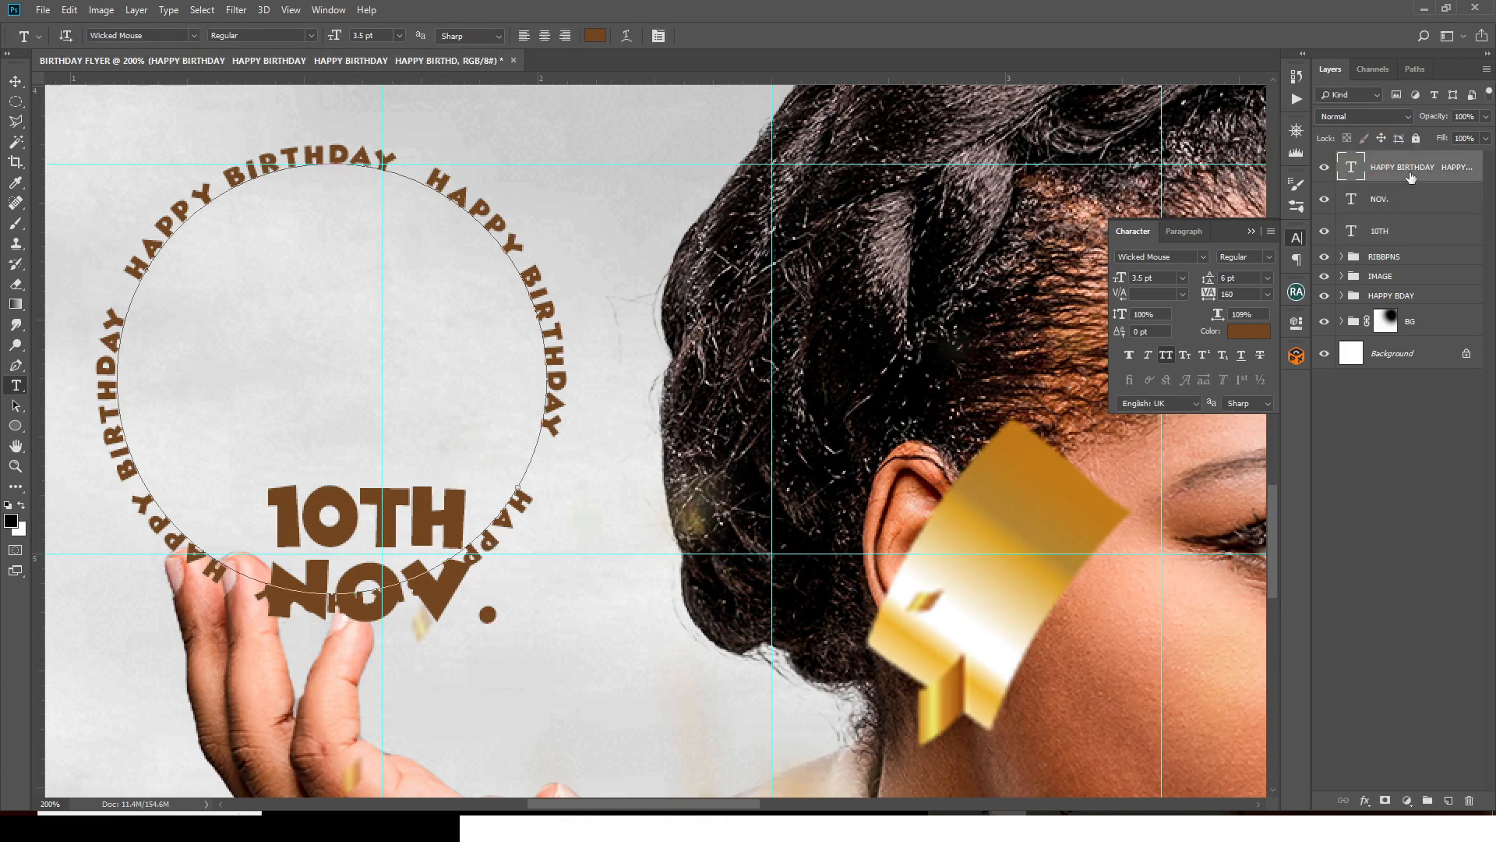
{"action": "key", "text": "ctrl+t"}
{"action": "left_click_drag", "start_coordinate": [354, 266], "coordinate": [404, 441]}
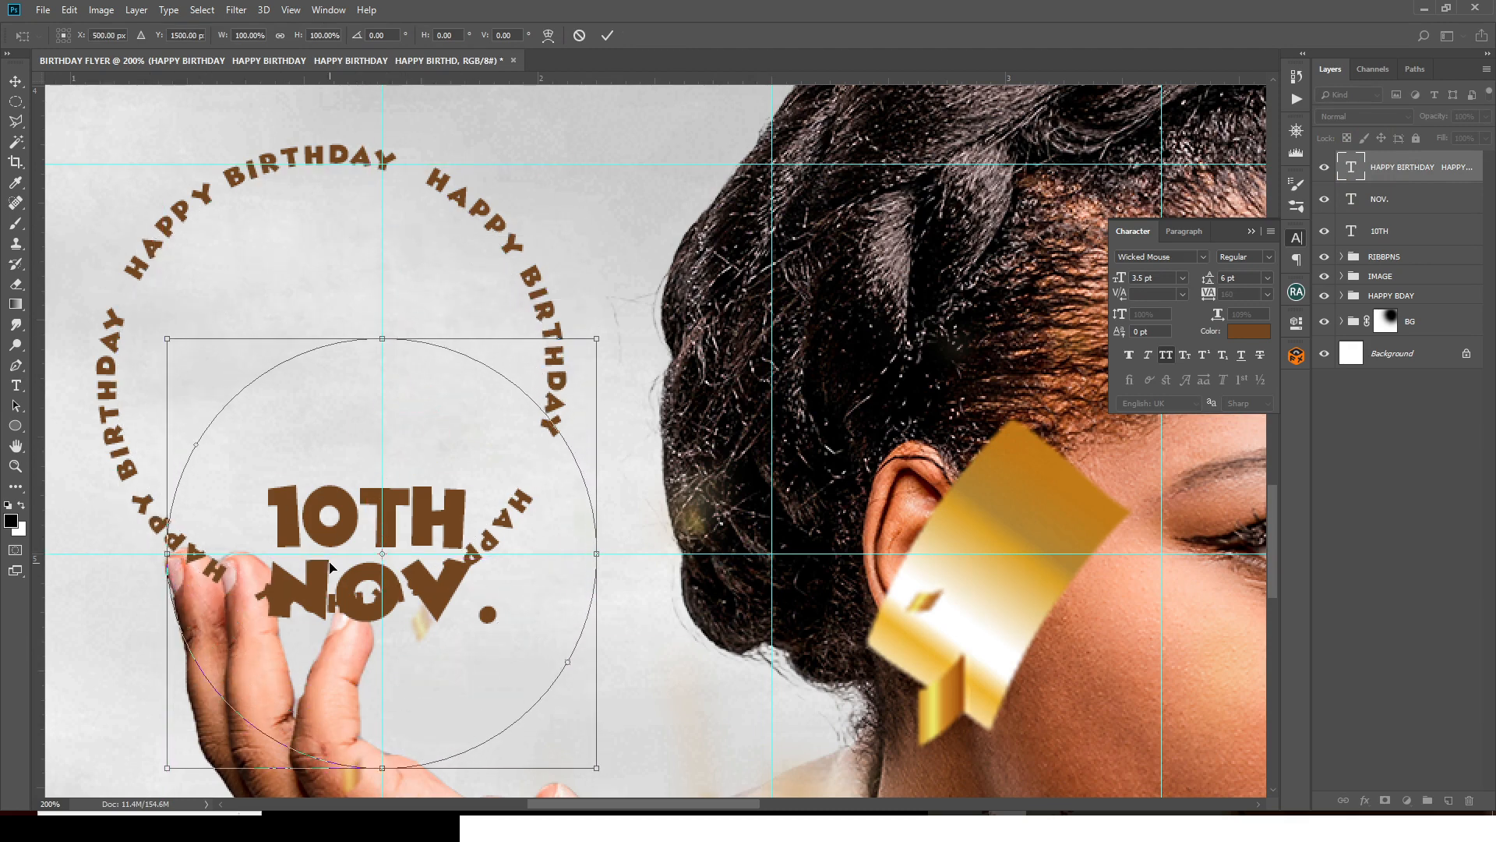
{"action": "key", "text": "Return"}
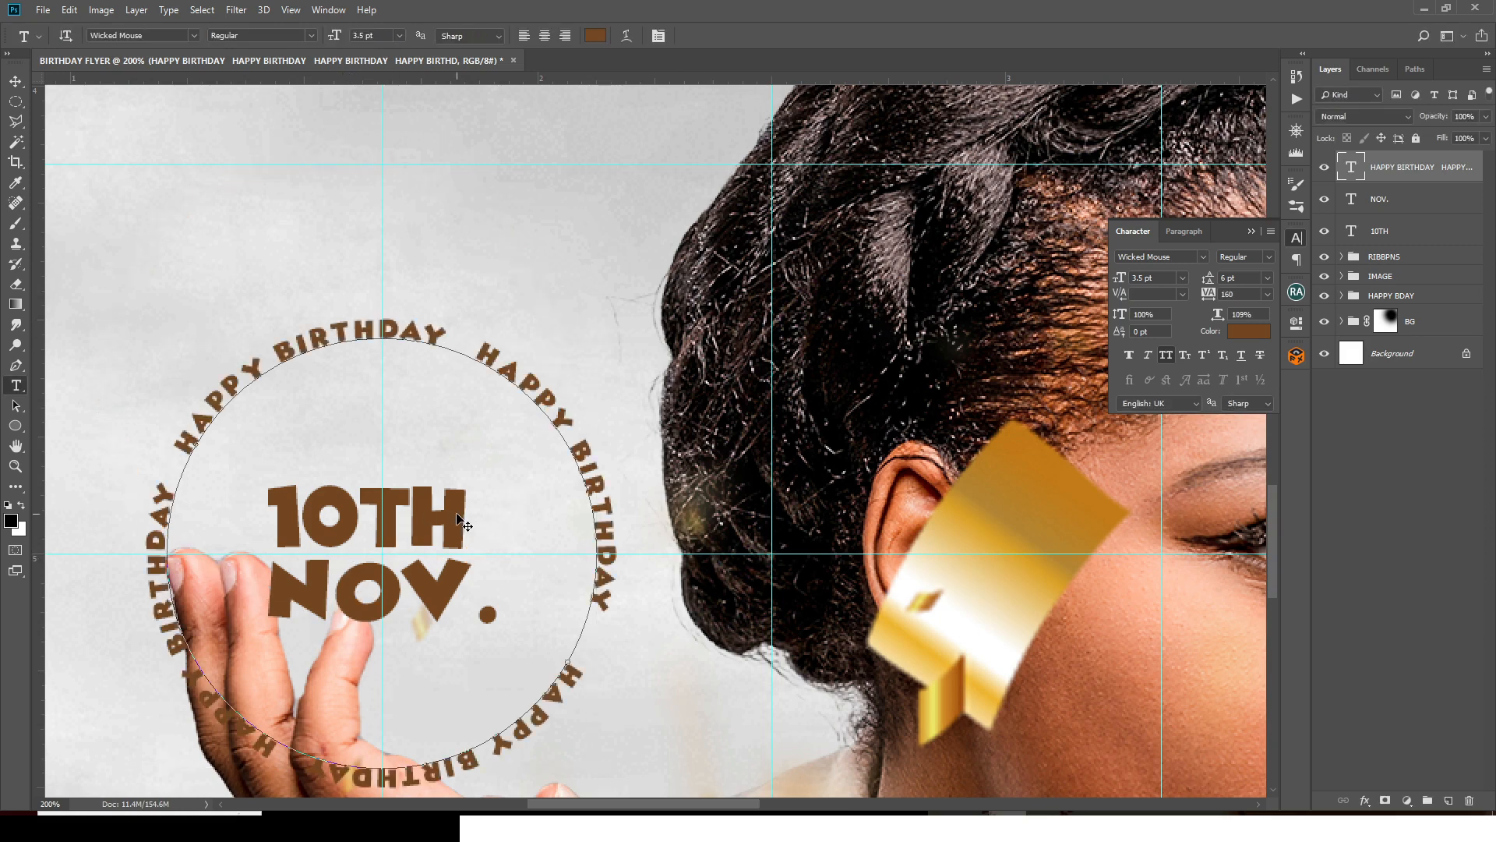
{"action": "key", "text": "ctrl+t"}
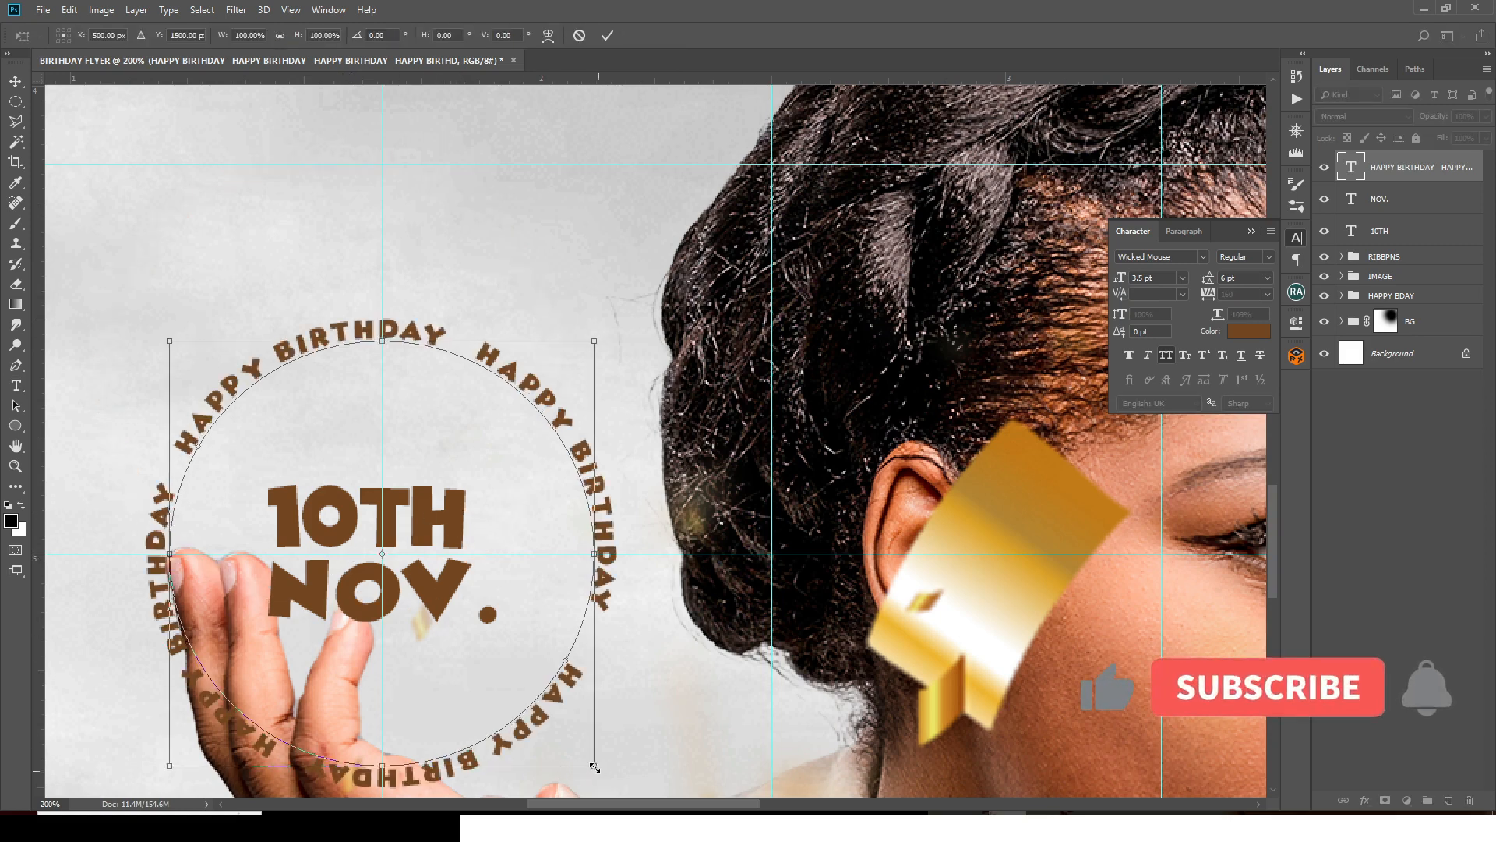
{"action": "left_click_drag", "start_coordinate": [594, 766], "coordinate": [548, 735]}
{"action": "key", "text": "Return"}
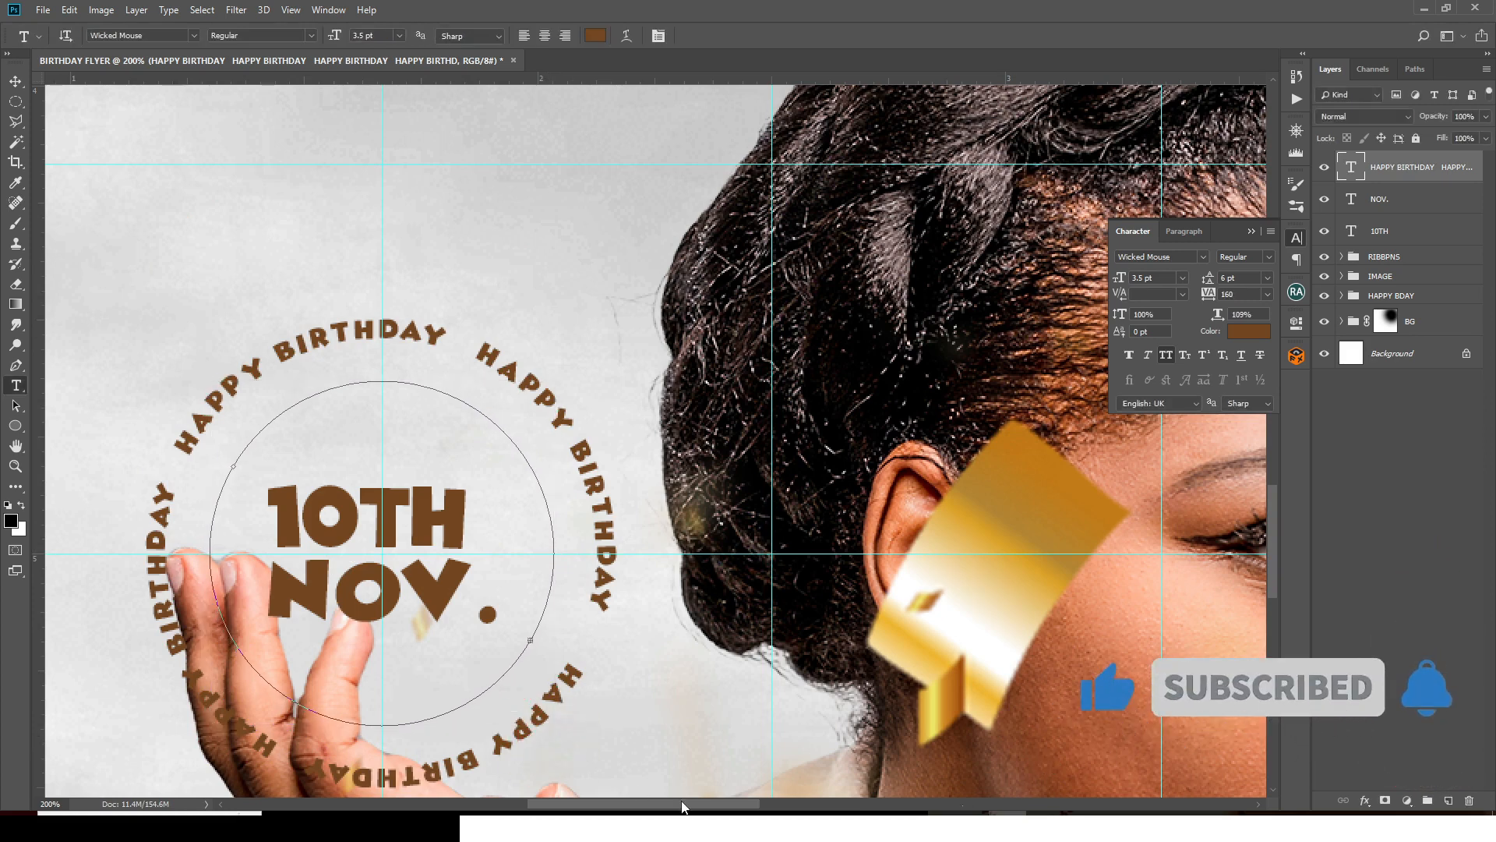
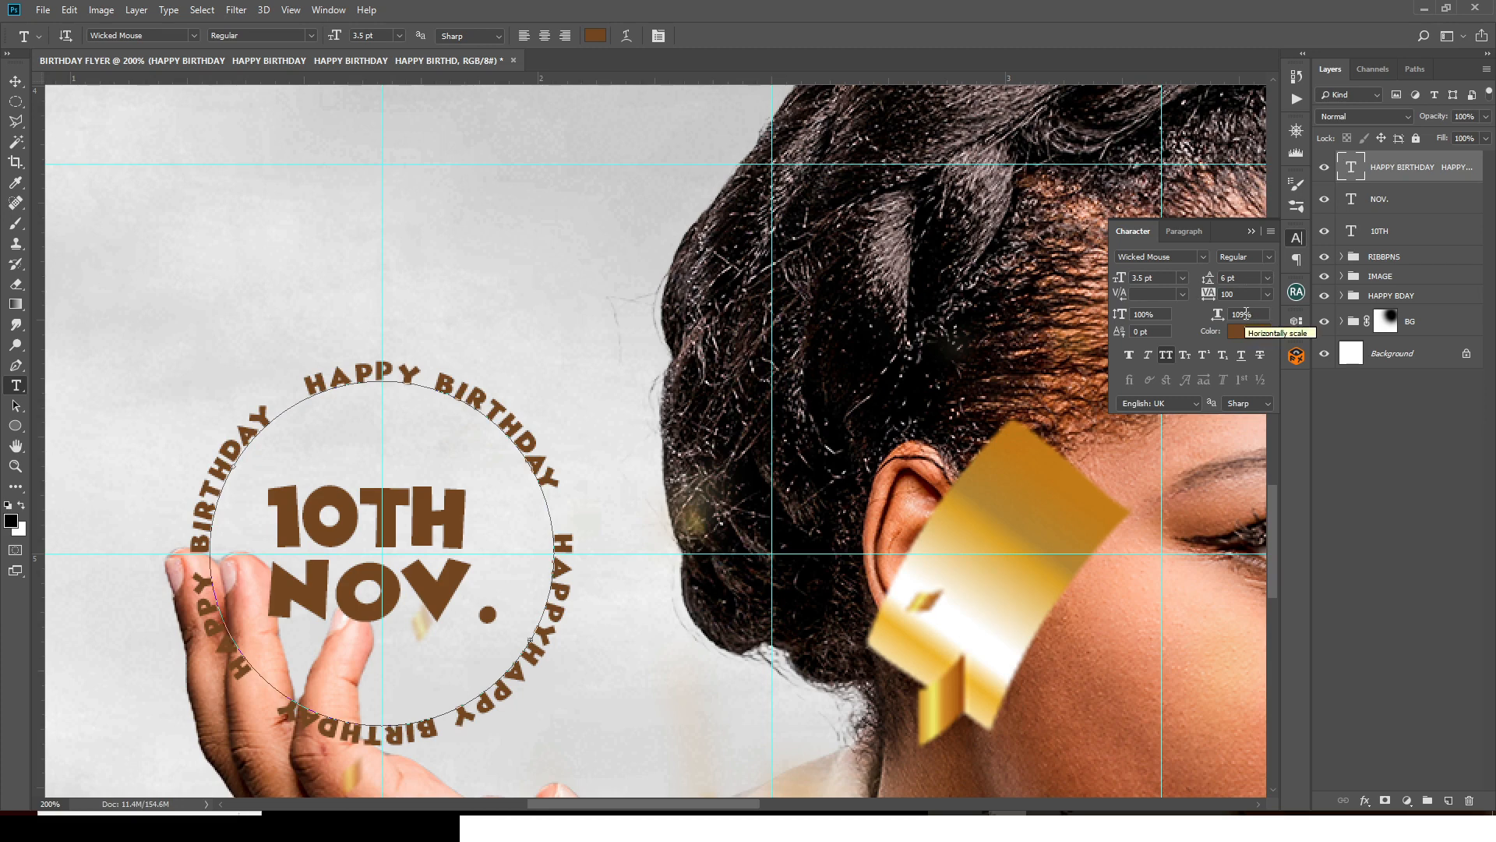
- Adjust the circular HAPPY BIRTHDAY text's letter spacing, then hide extras and fit the flyer on screen
{"action": "double_click", "coordinate": [1225, 293]}
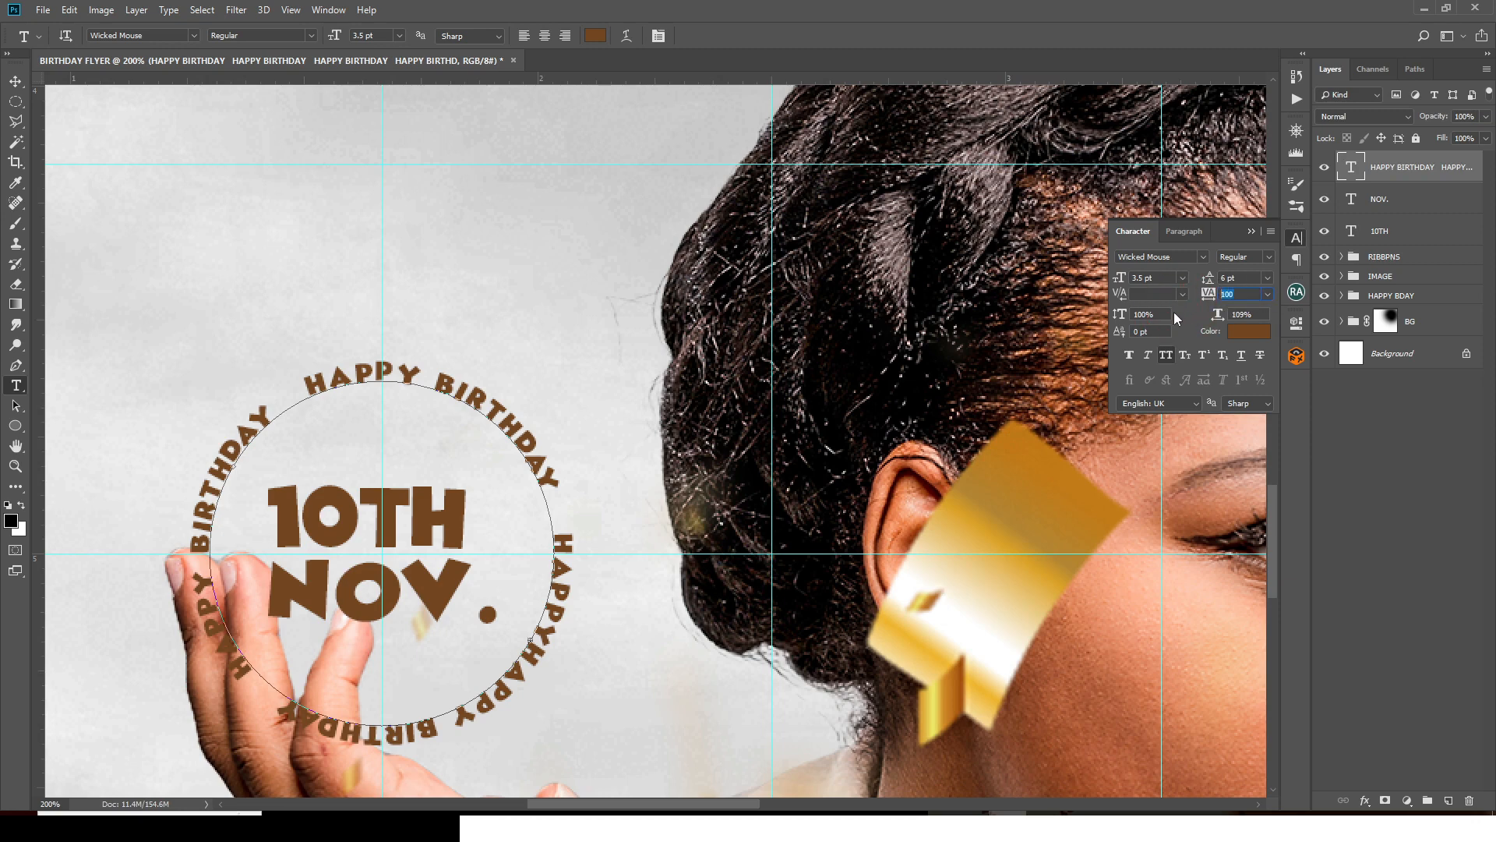
{"action": "type", "text": "1"}
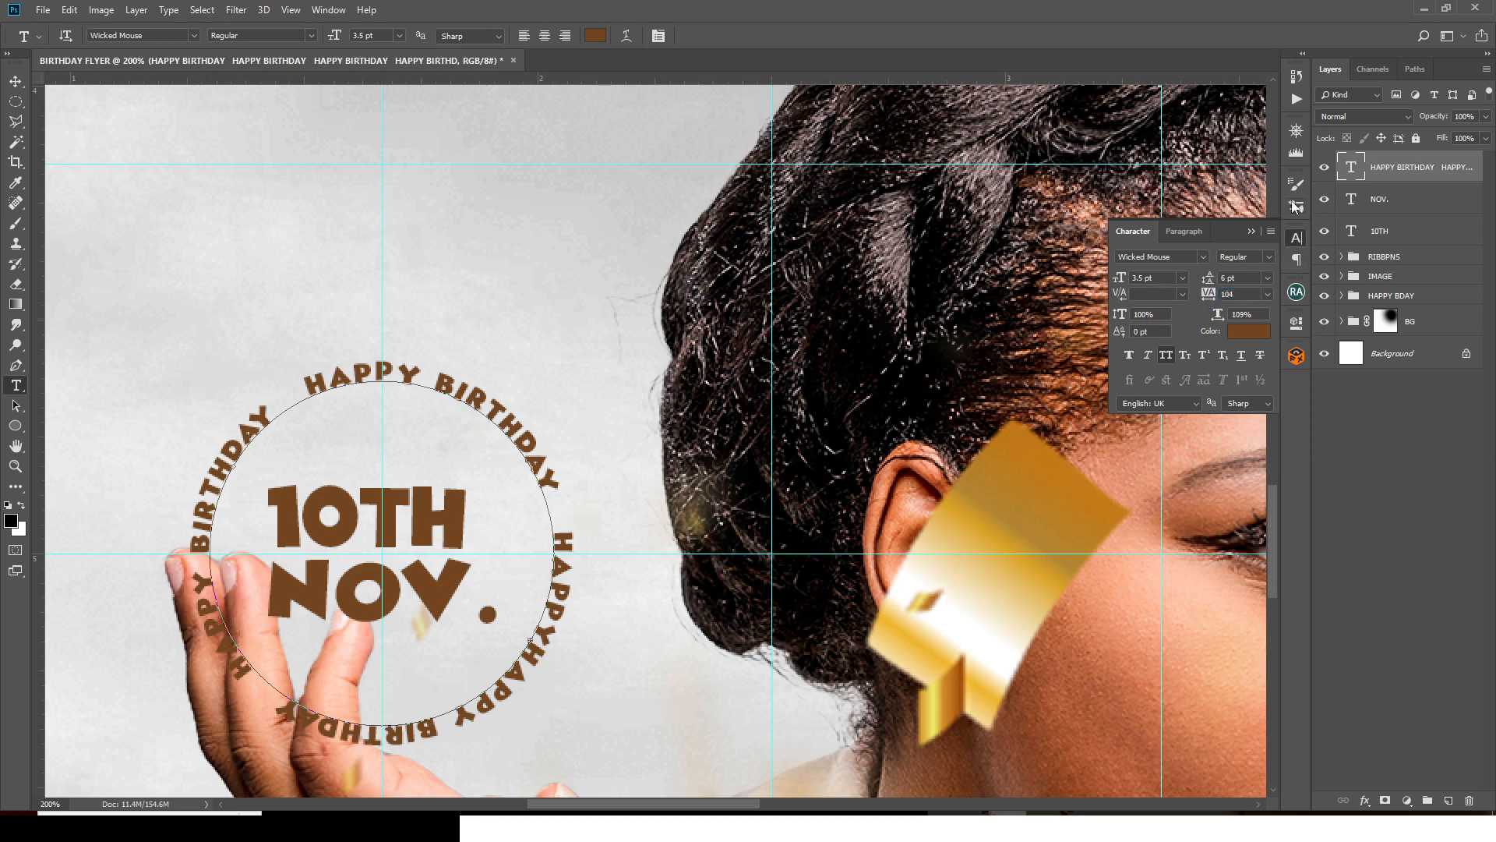
{"action": "left_click", "coordinate": [1296, 237]}
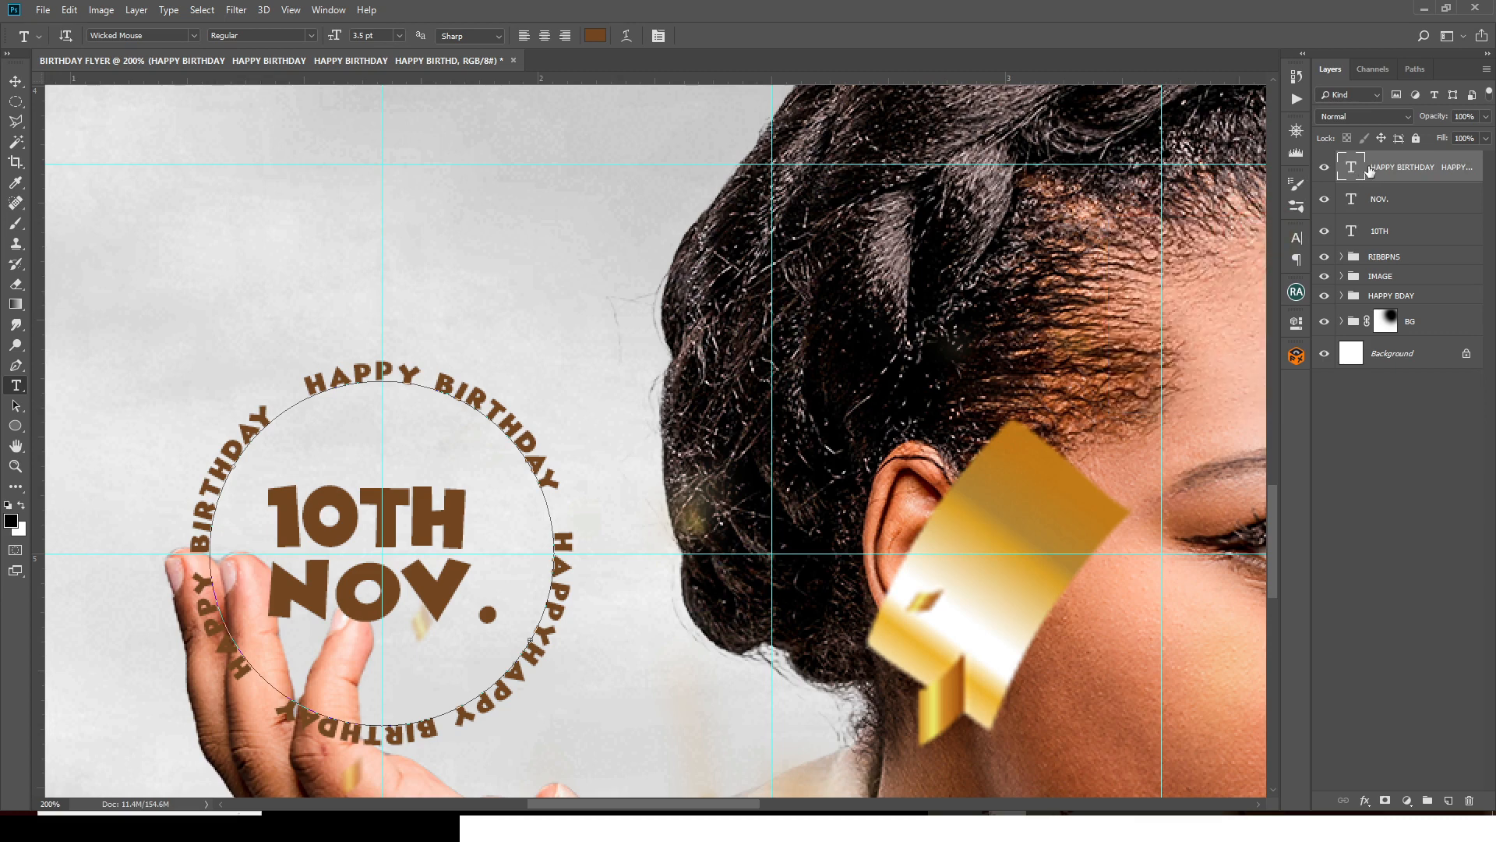
{"action": "key", "text": "ctrl+h"}
{"action": "key", "text": "ctrl+0"}
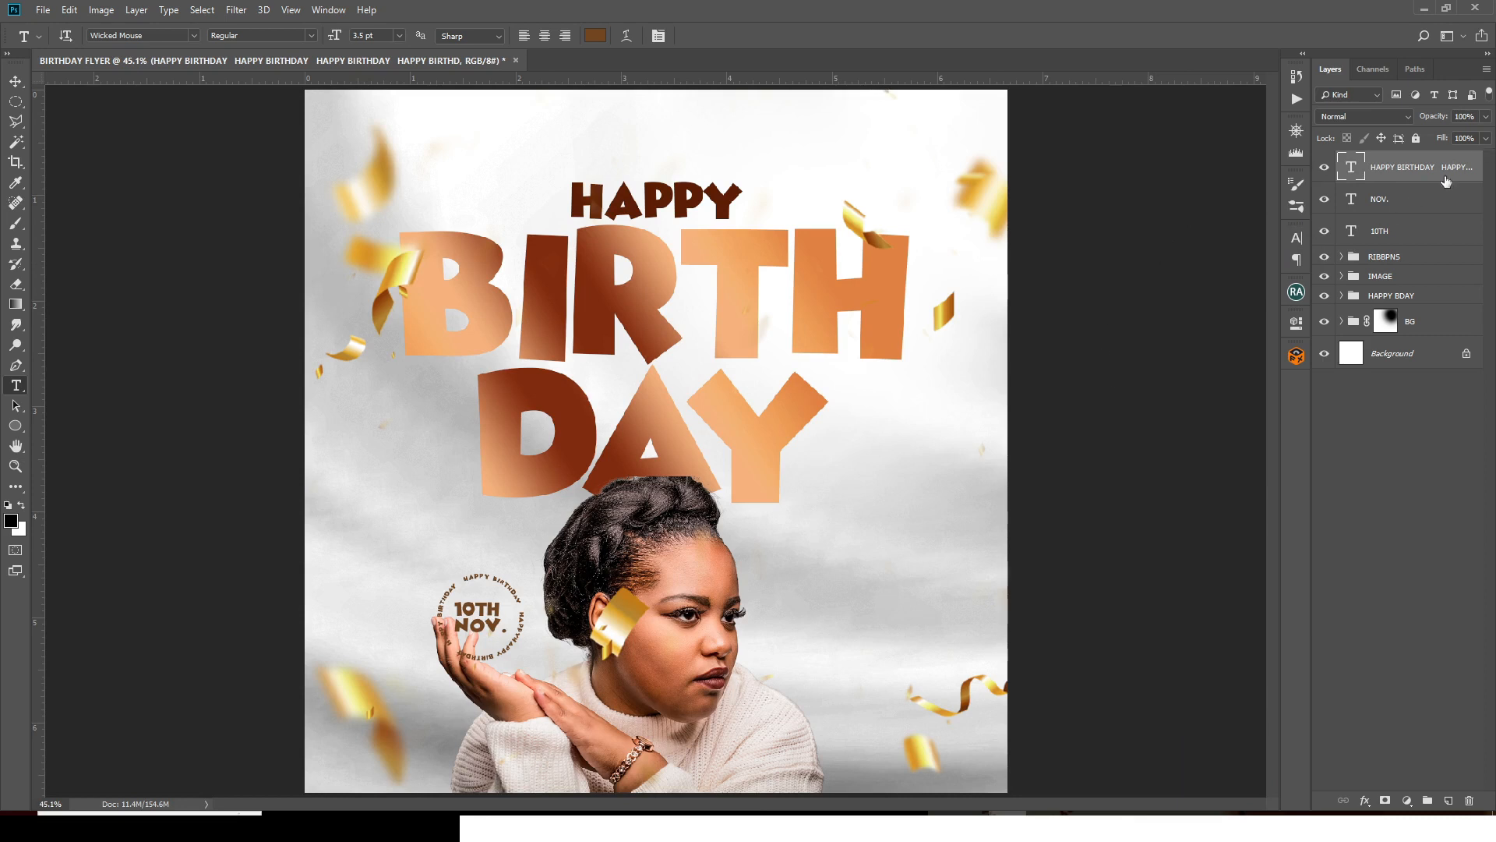
- Group the circular text, 10TH and NOV. layers into a group named DATE
{"action": "left_click", "coordinate": [1391, 236], "text": "shift"}
{"action": "key", "text": "ctrl+g"}
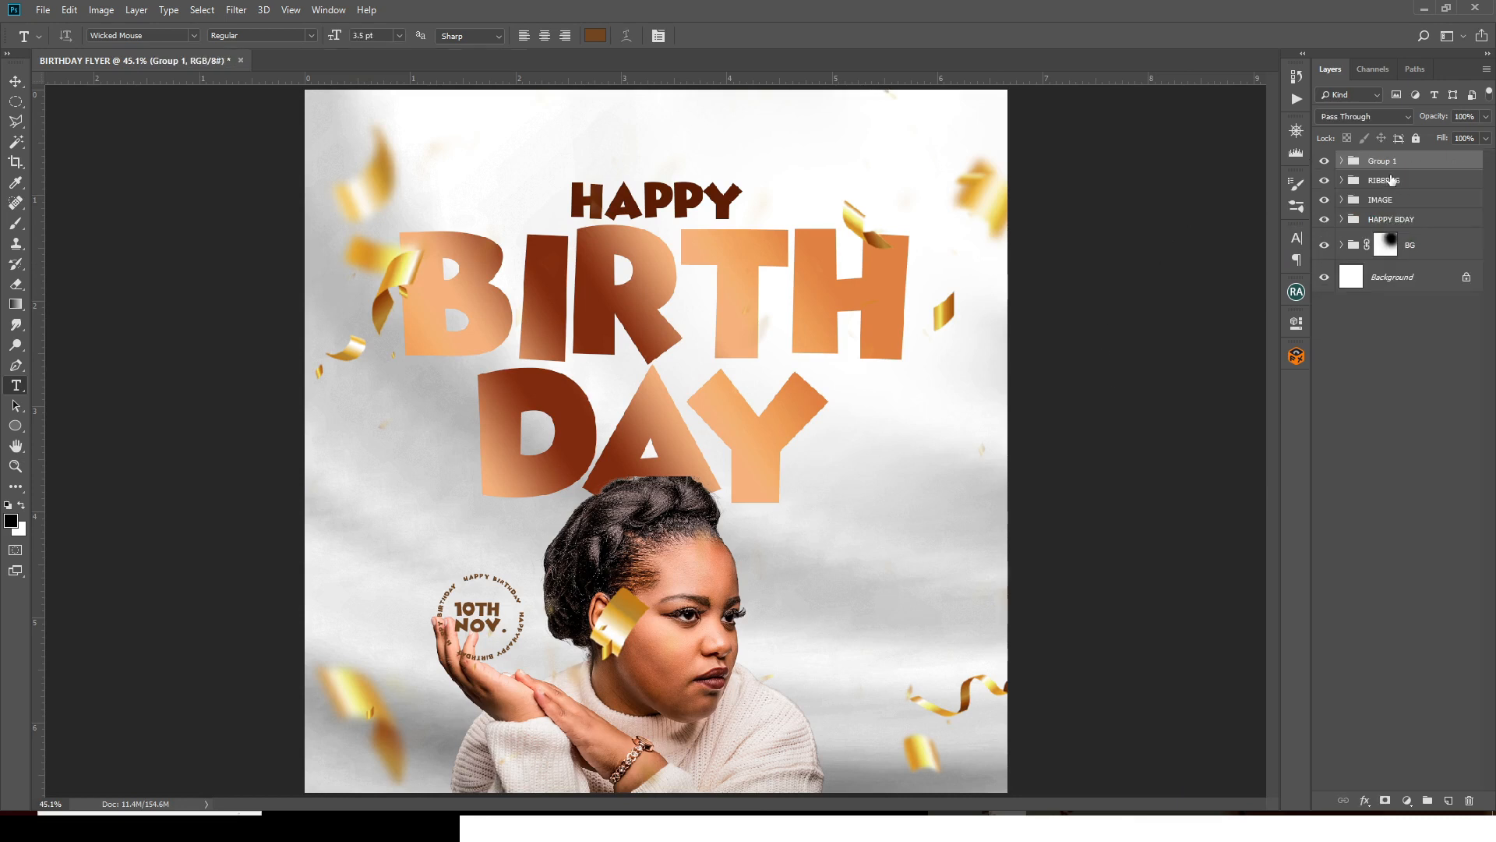
{"action": "double_click", "coordinate": [1389, 160]}
{"action": "type", "text": "DATE"}
{"action": "key", "text": "Return"}
- Move the DATE group up above the raised hand and nudge it slightly down-right
{"action": "key", "text": "v"}
{"action": "left_click_drag", "start_coordinate": [487, 645], "coordinate": [491, 606]}
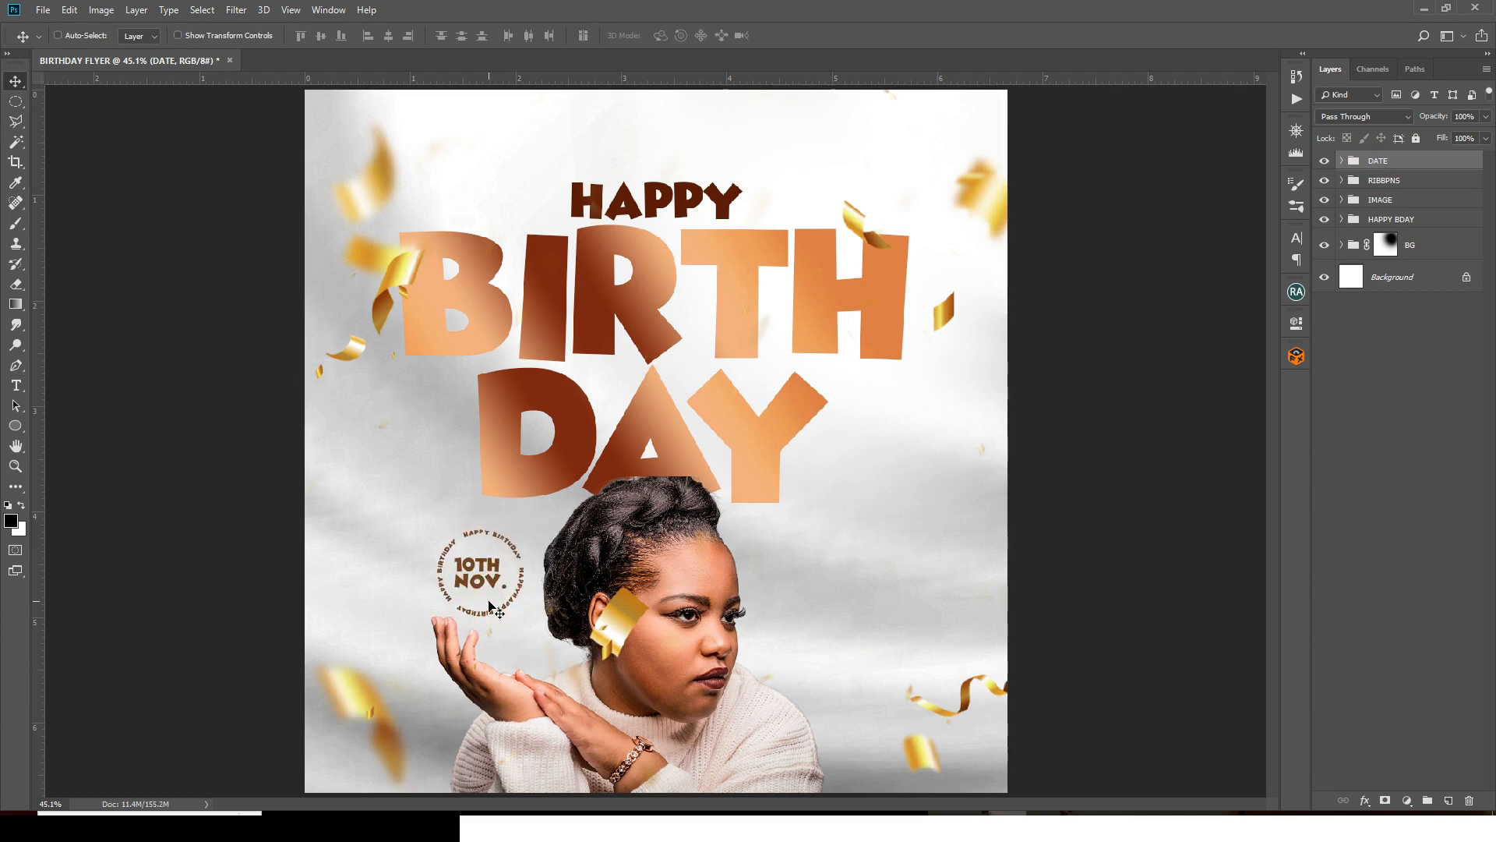
{"action": "key", "text": "shift+Down"}
{"action": "key", "text": "Down"}
{"action": "key", "text": "Down"}
{"action": "key", "text": "shift+Right"}
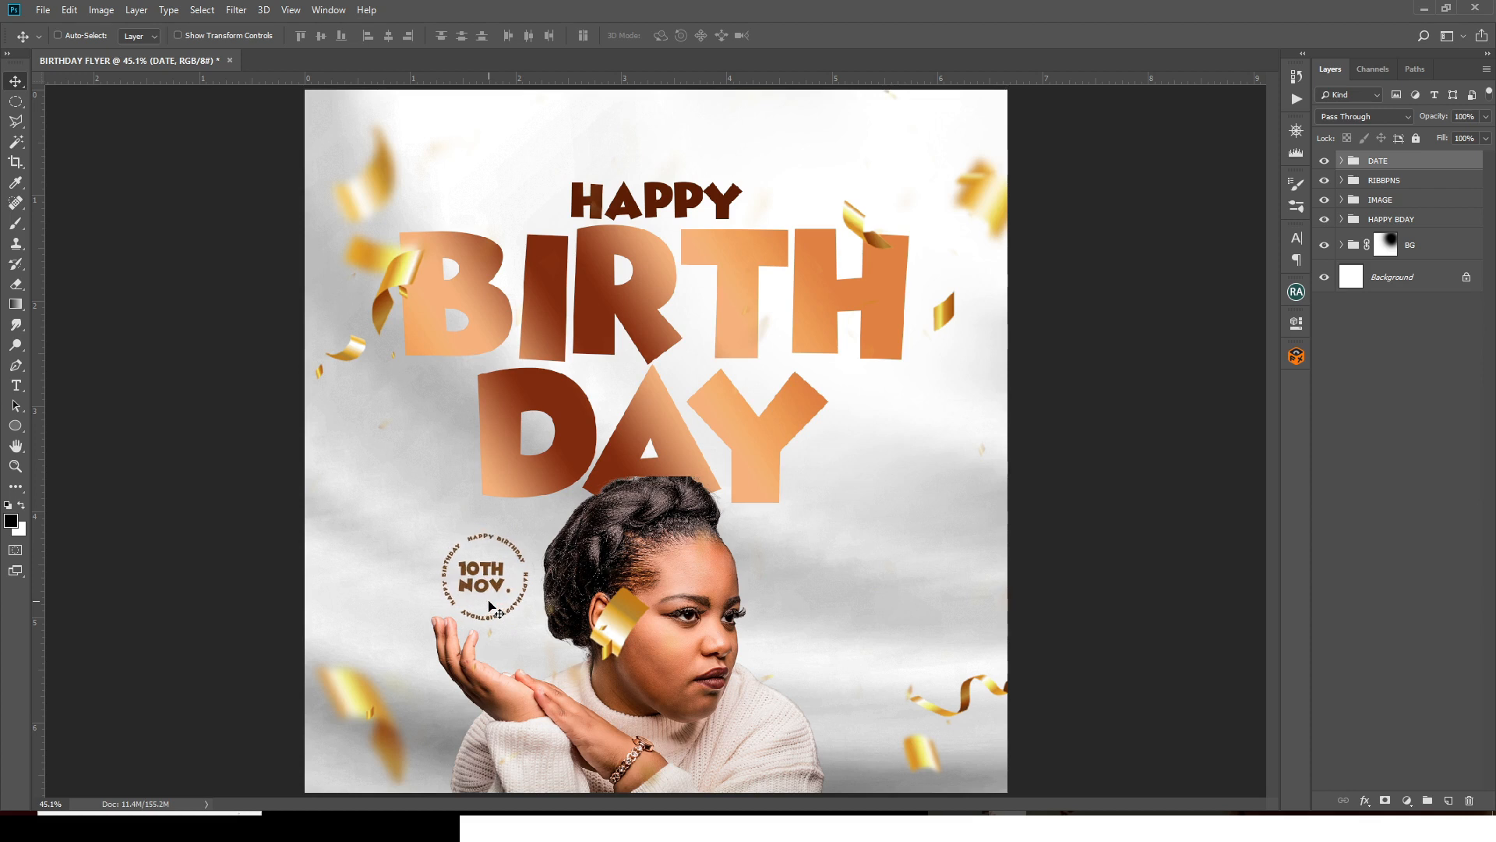
{"action": "key", "text": "Right"}
{"action": "key", "text": "Right"}
{"action": "key", "text": "Down"}
{"action": "key", "text": "t"}
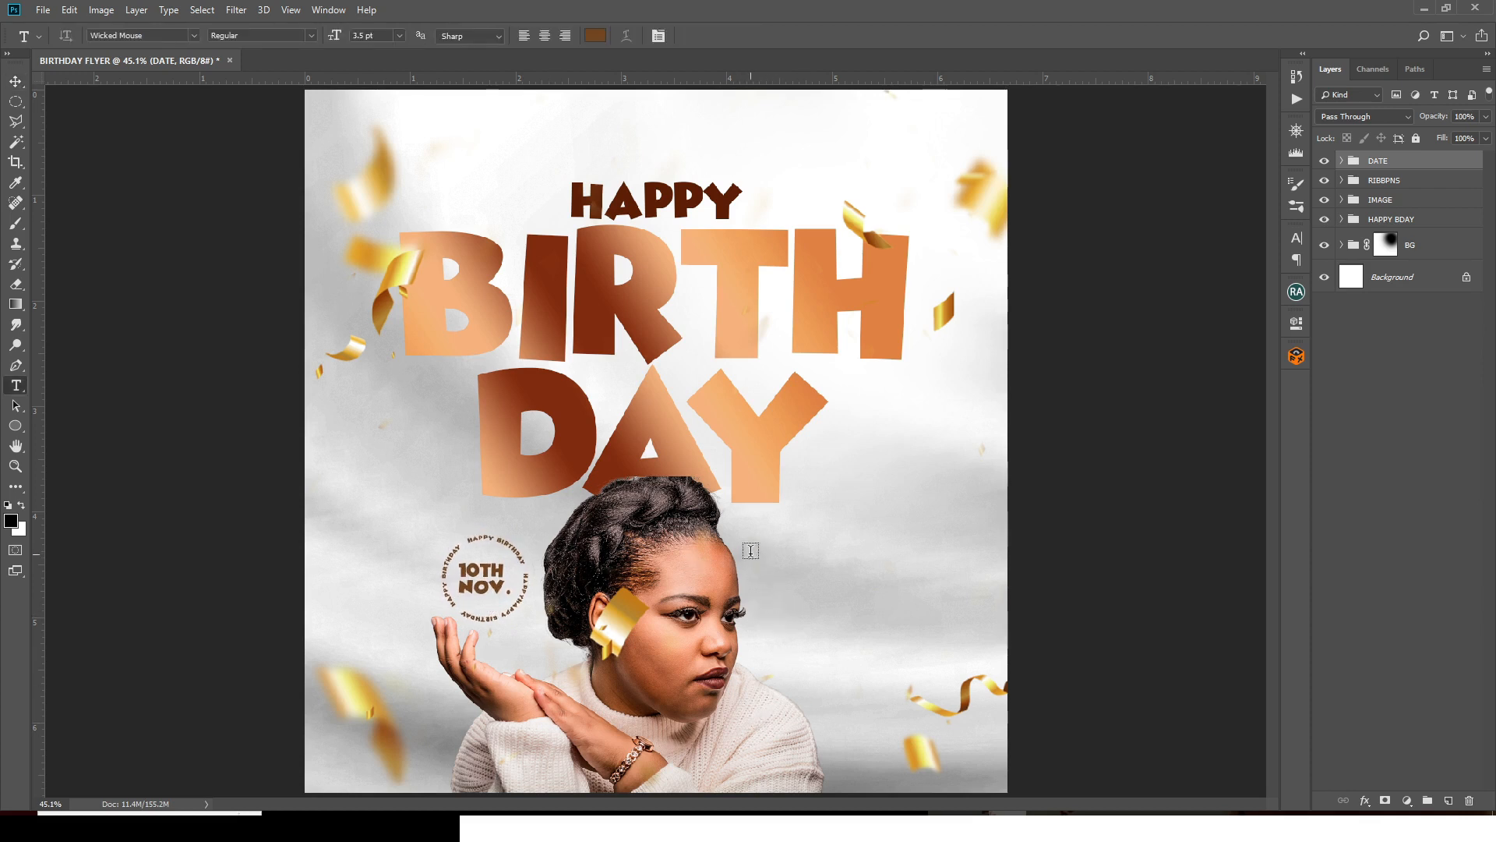
- Draw a paragraph text box right of the portrait and paste in the birthday wishes line
{"action": "left_click_drag", "start_coordinate": [751, 549], "coordinate": [805, 549]}
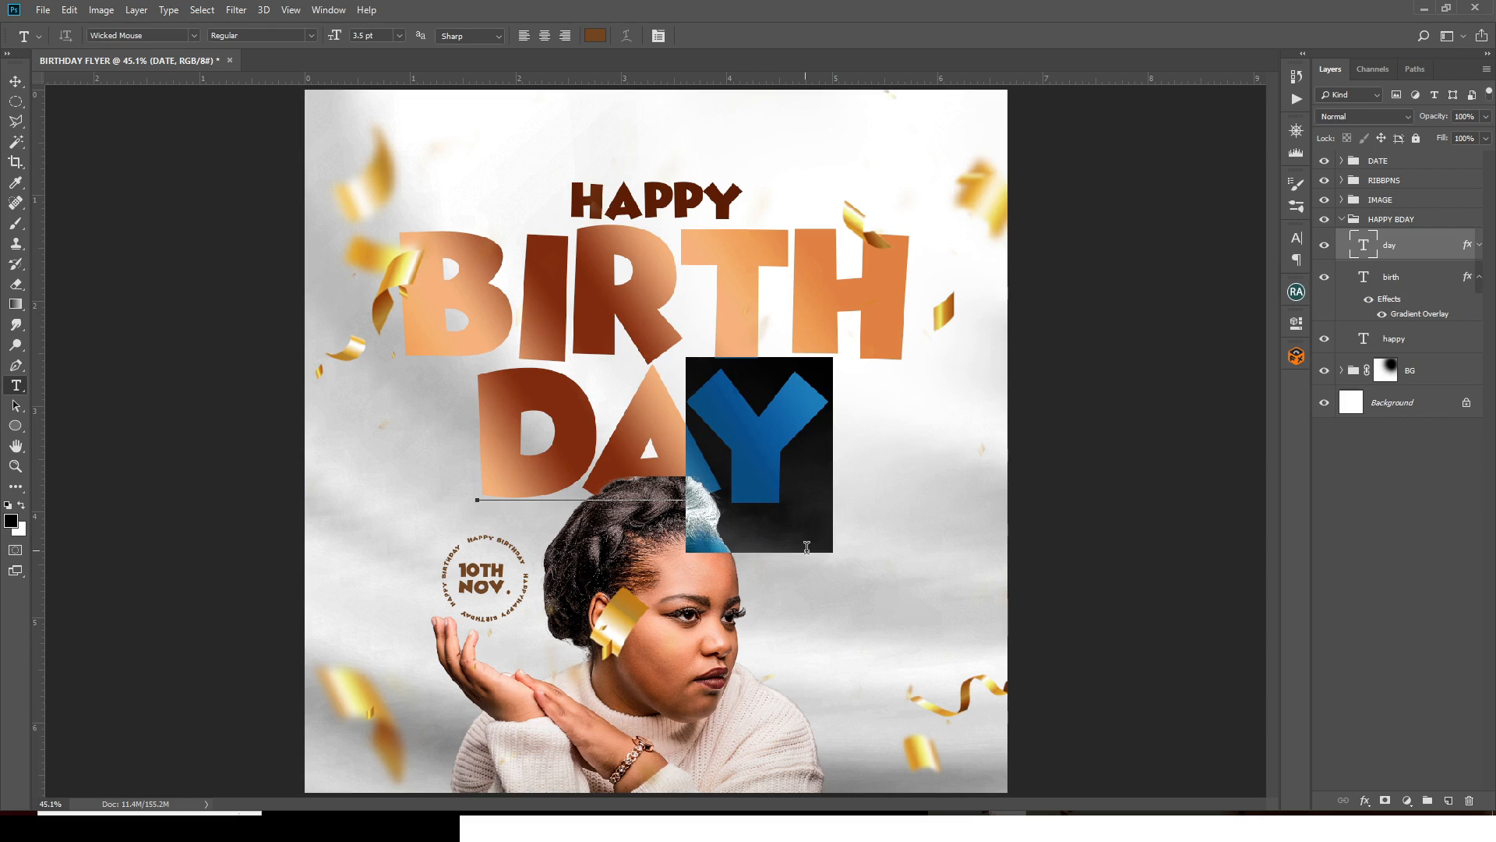
{"action": "left_click", "coordinate": [1417, 245]}
{"action": "left_click_drag", "start_coordinate": [754, 600], "coordinate": [926, 698]}
{"action": "key", "text": "alt+Tab"}
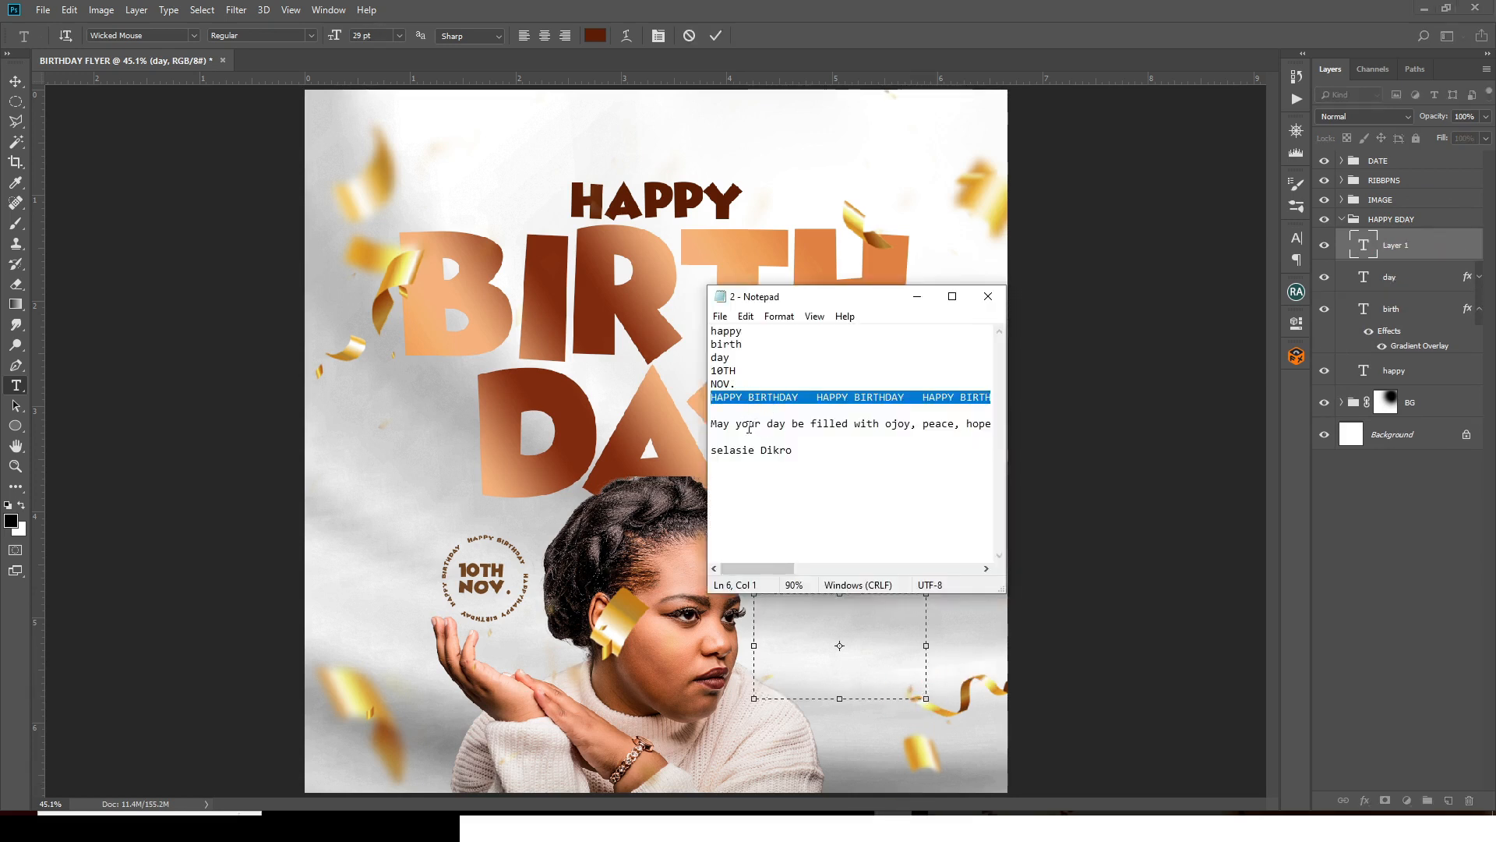
{"action": "triple_click", "coordinate": [712, 423]}
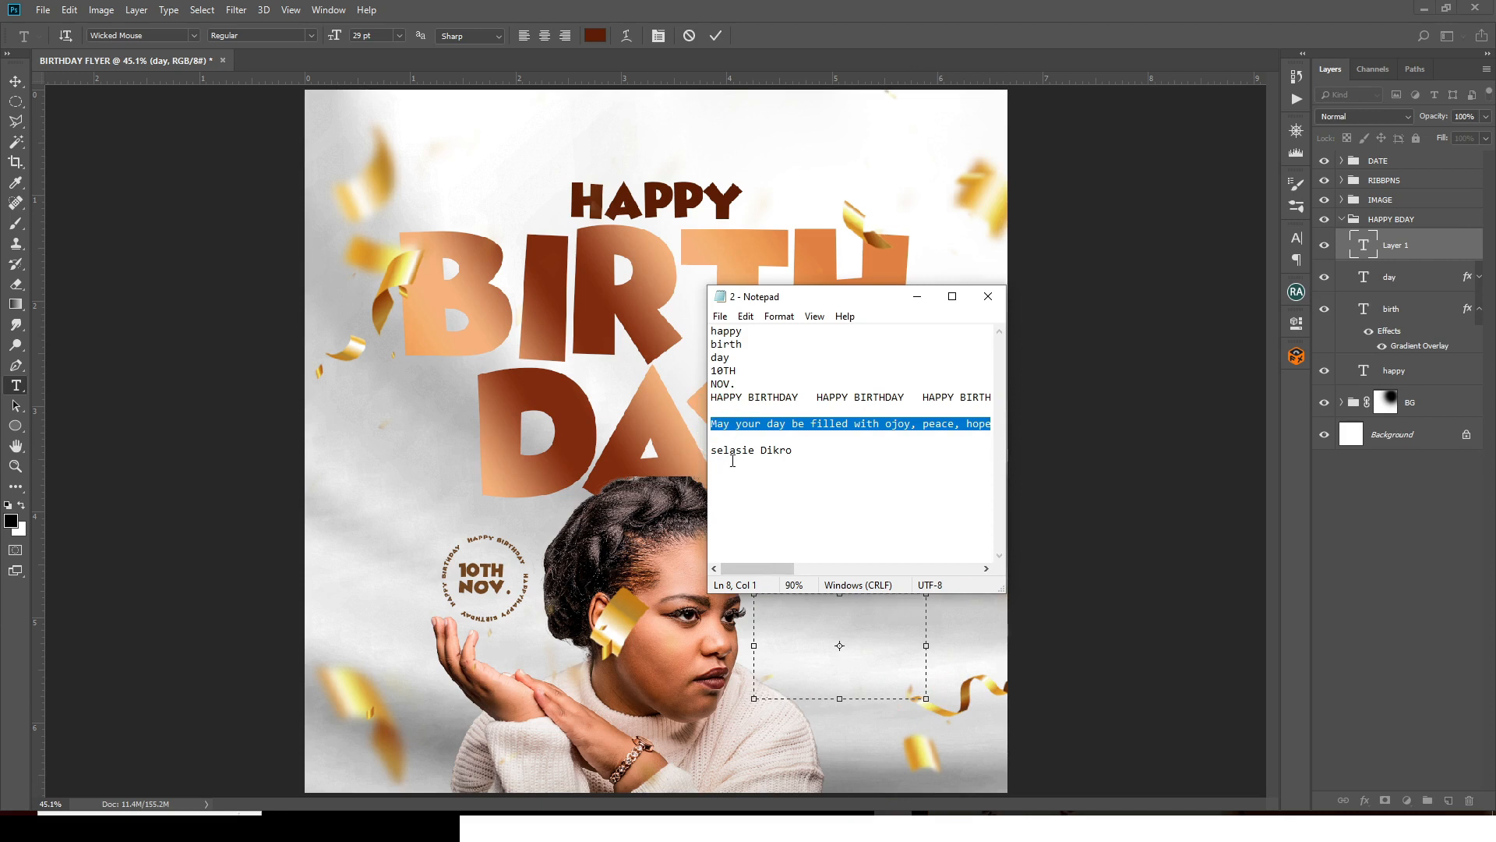
{"action": "left_click", "coordinate": [725, 8]}
{"action": "key", "text": "ctrl+v"}
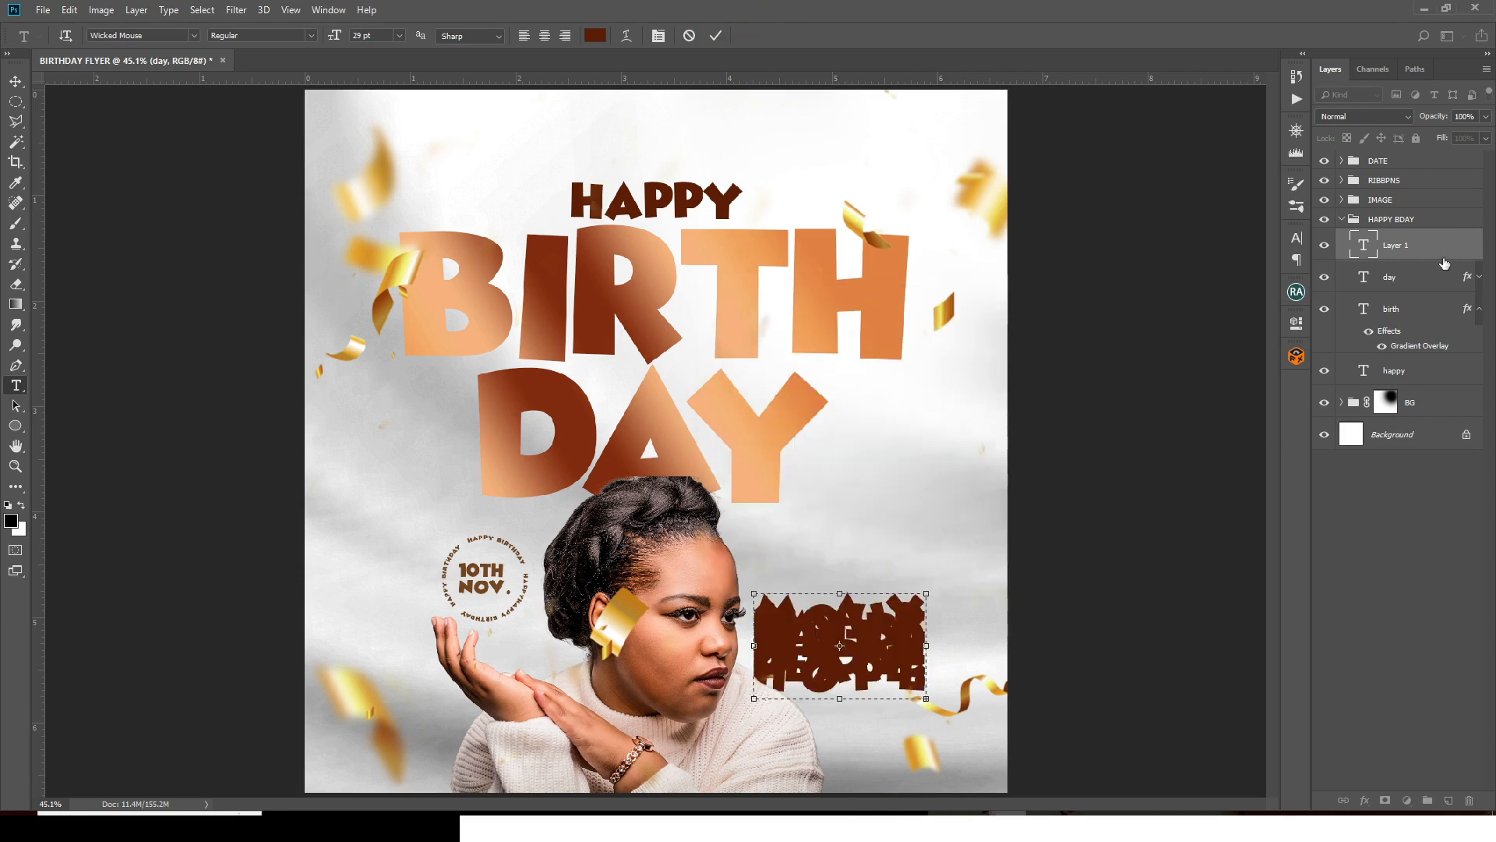
{"action": "left_click", "coordinate": [1398, 251]}
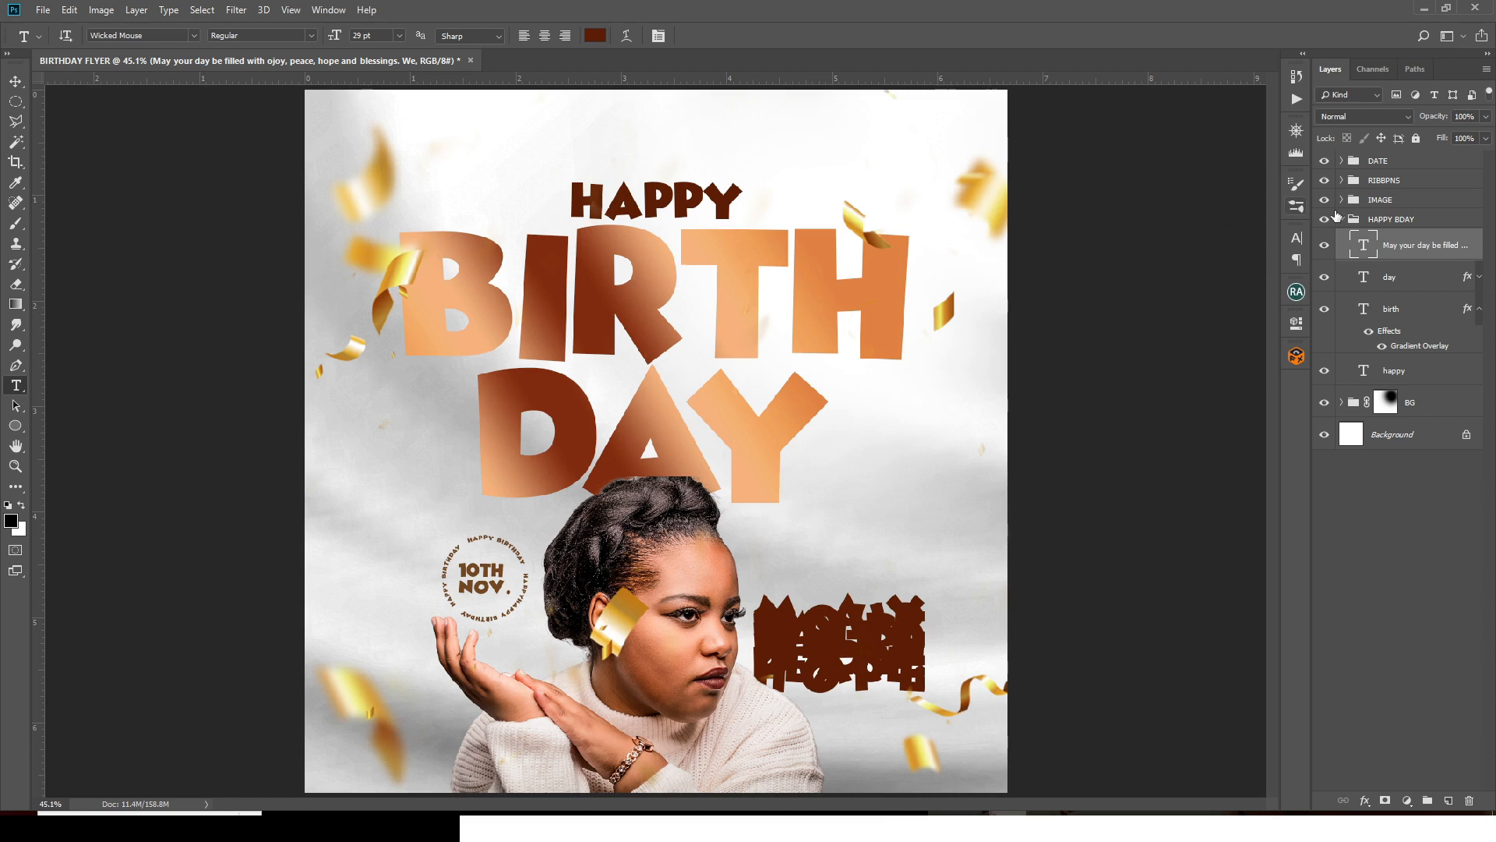
- Set the wishes paragraph to Montserrat at 5 pt with 7 pt leading
{"action": "left_click", "coordinate": [1291, 236]}
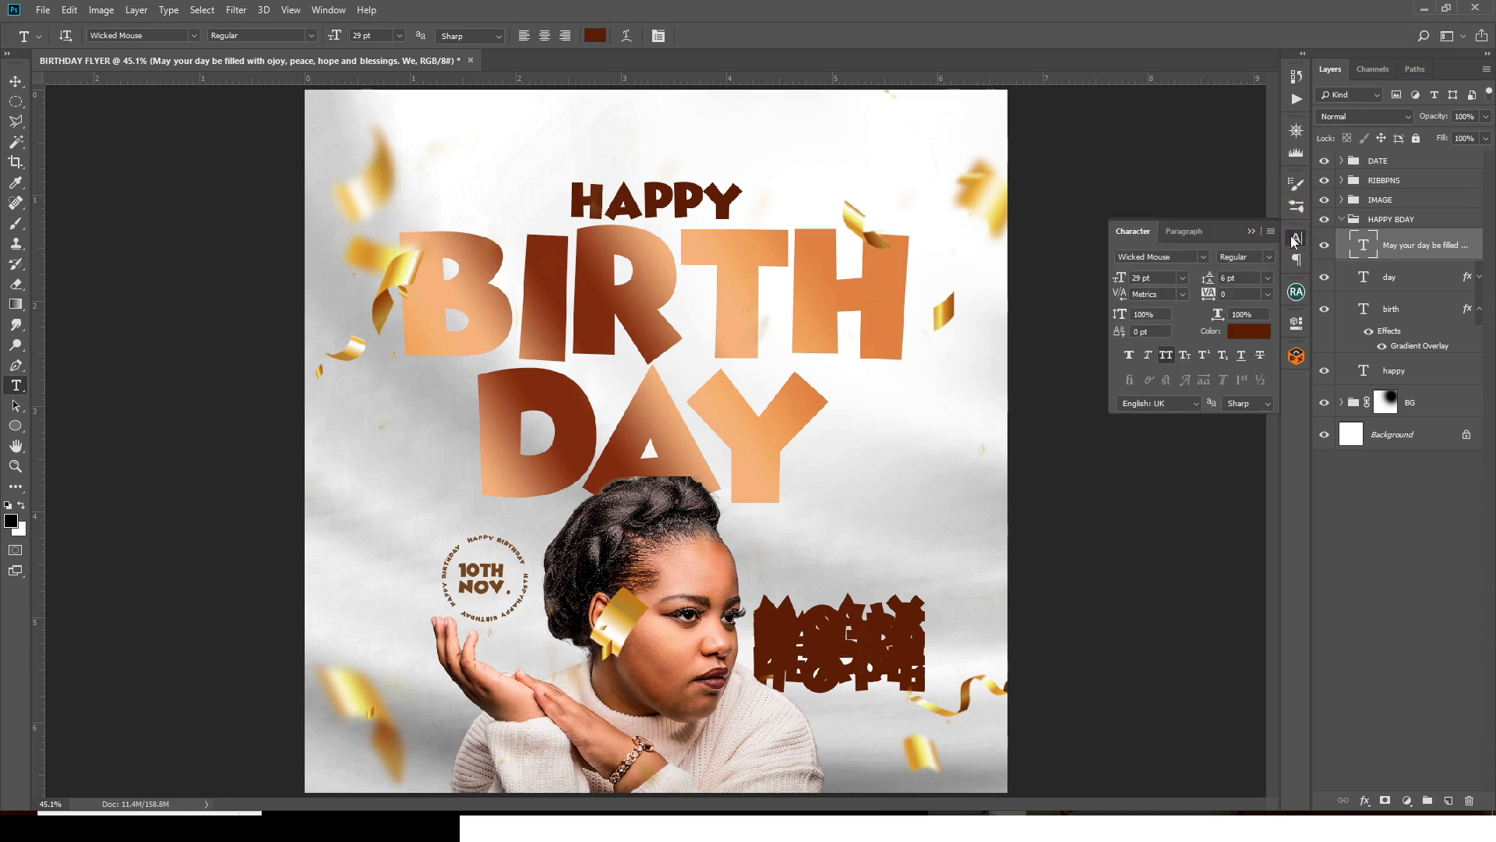
{"action": "left_click", "coordinate": [1204, 257]}
{"action": "left_click", "coordinate": [1179, 333]}
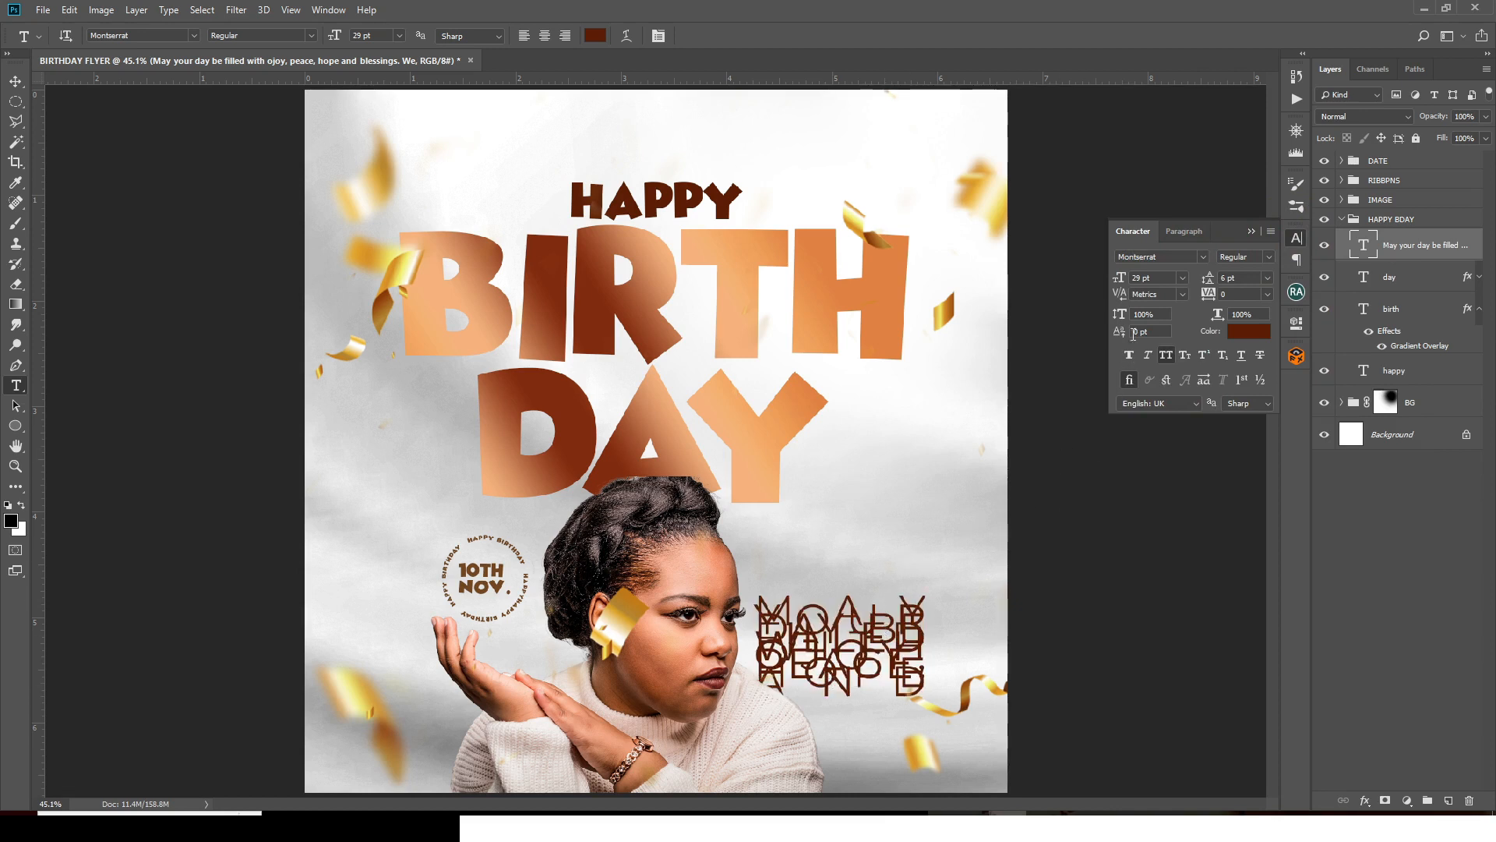
{"action": "left_click", "coordinate": [1142, 278]}
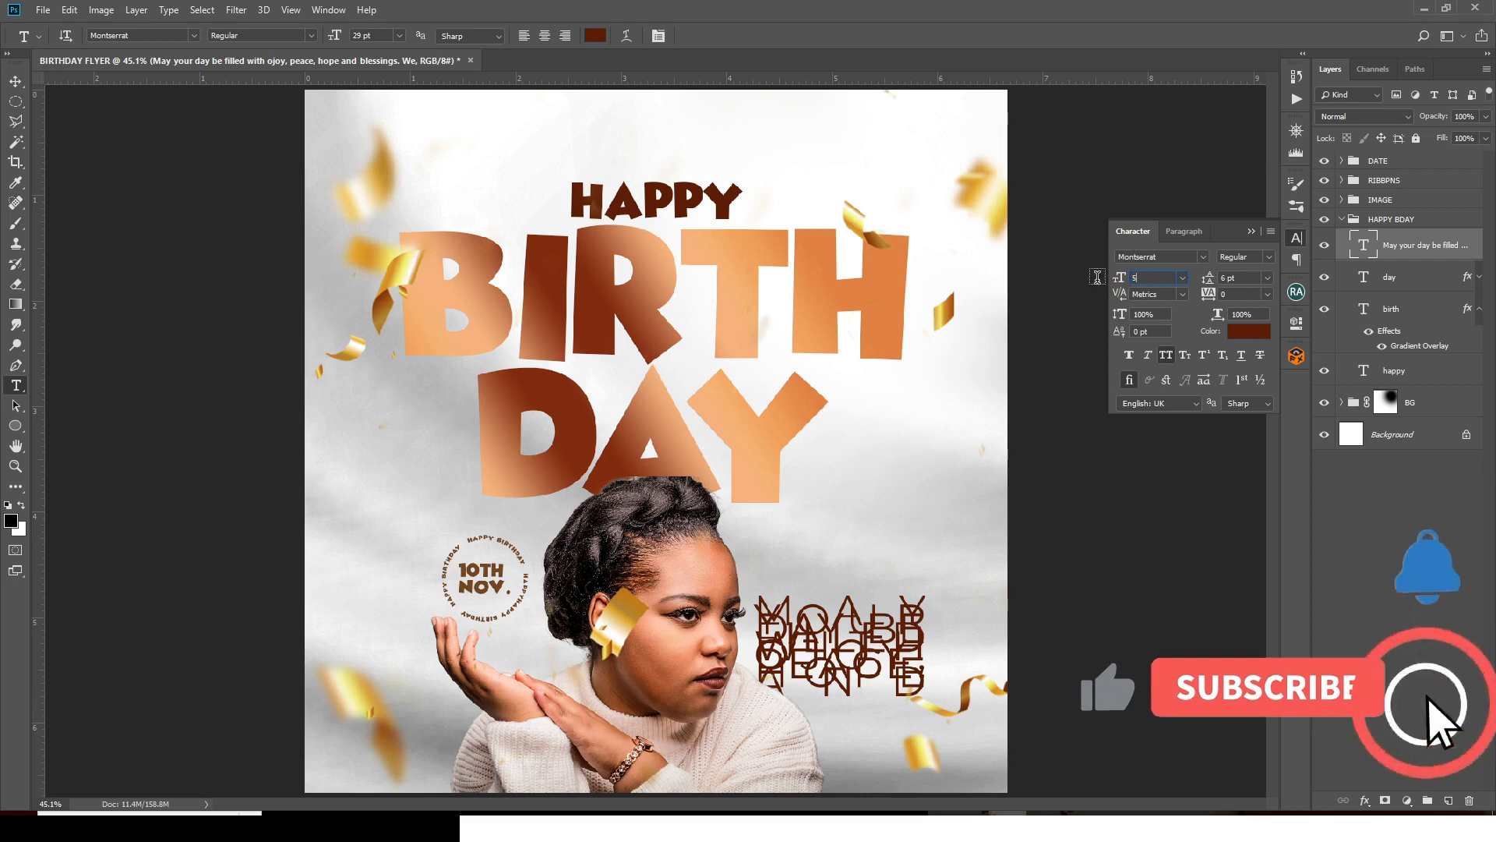
{"action": "type", "text": "5"}
{"action": "key", "text": "Return"}
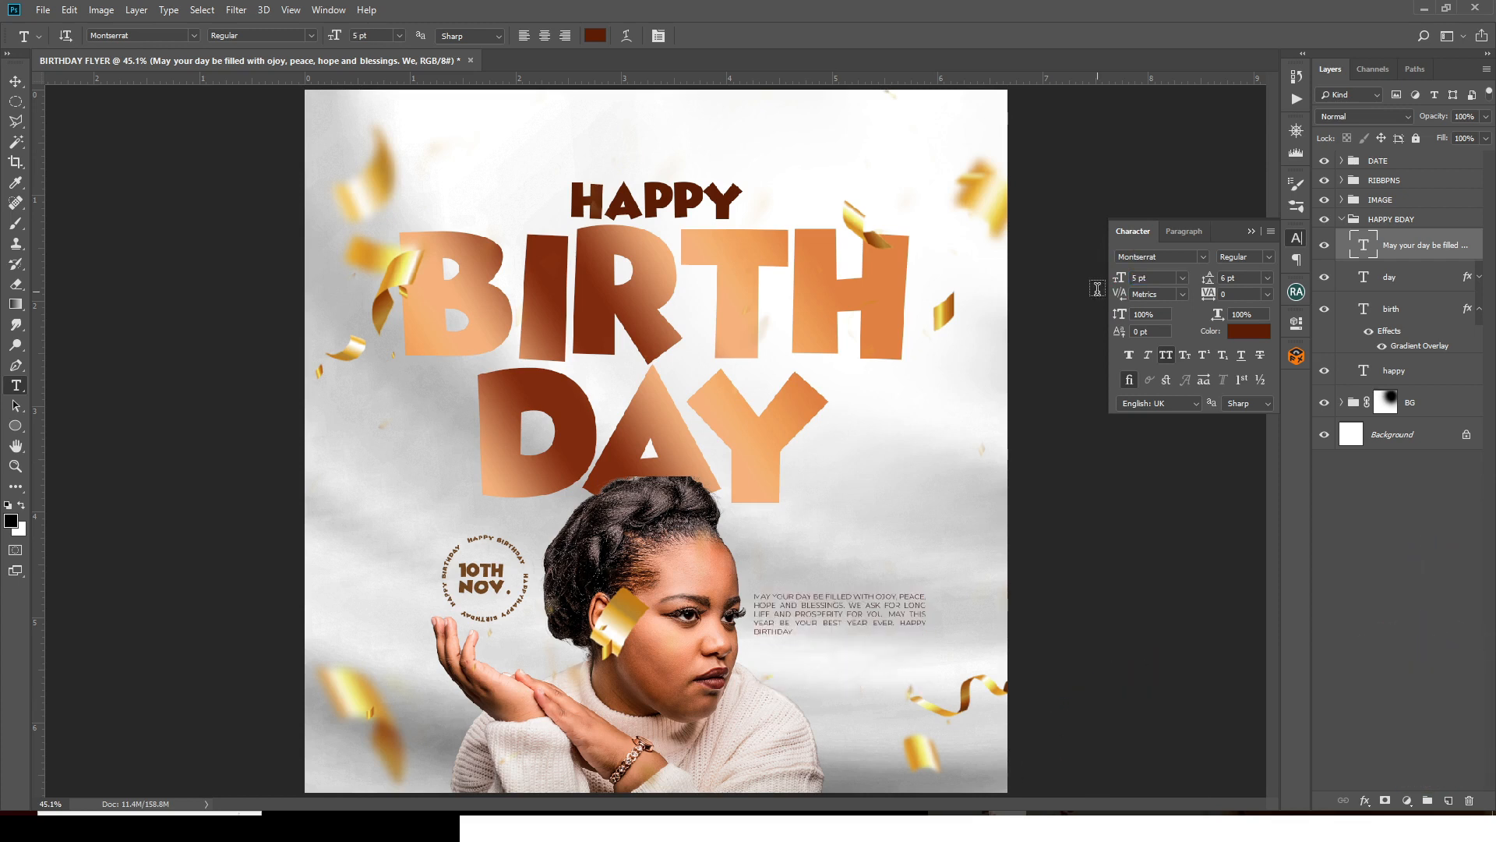
{"action": "left_click_drag", "start_coordinate": [1239, 276], "coordinate": [1203, 285]}
{"action": "type", "text": "7"}
{"action": "key", "text": "Return"}
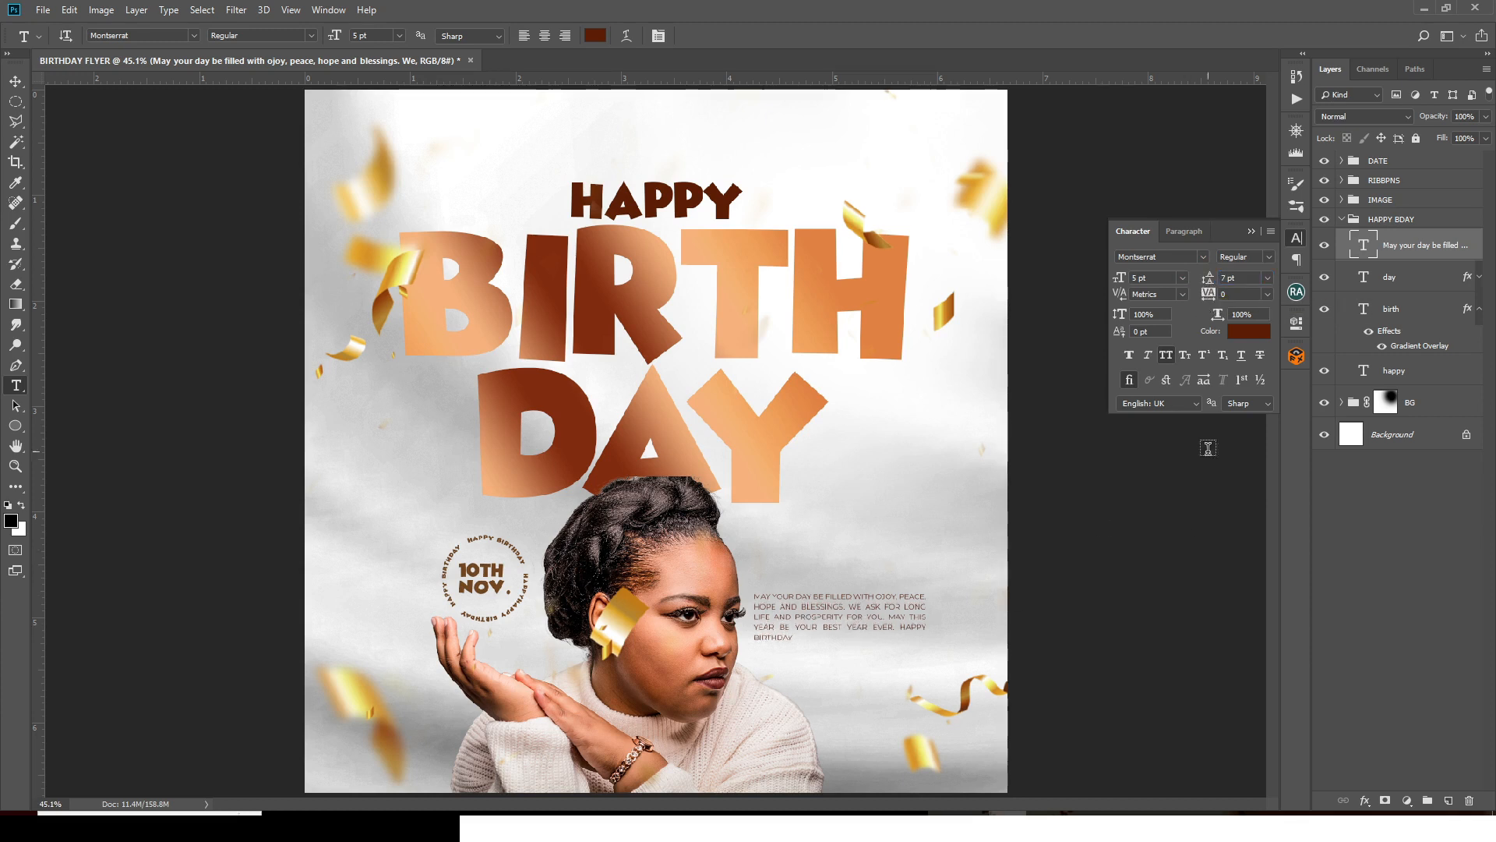
- Narrow the paragraph box so the wishes reflow, and set the text to Montserrat Medium
{"action": "double_click", "coordinate": [1362, 248]}
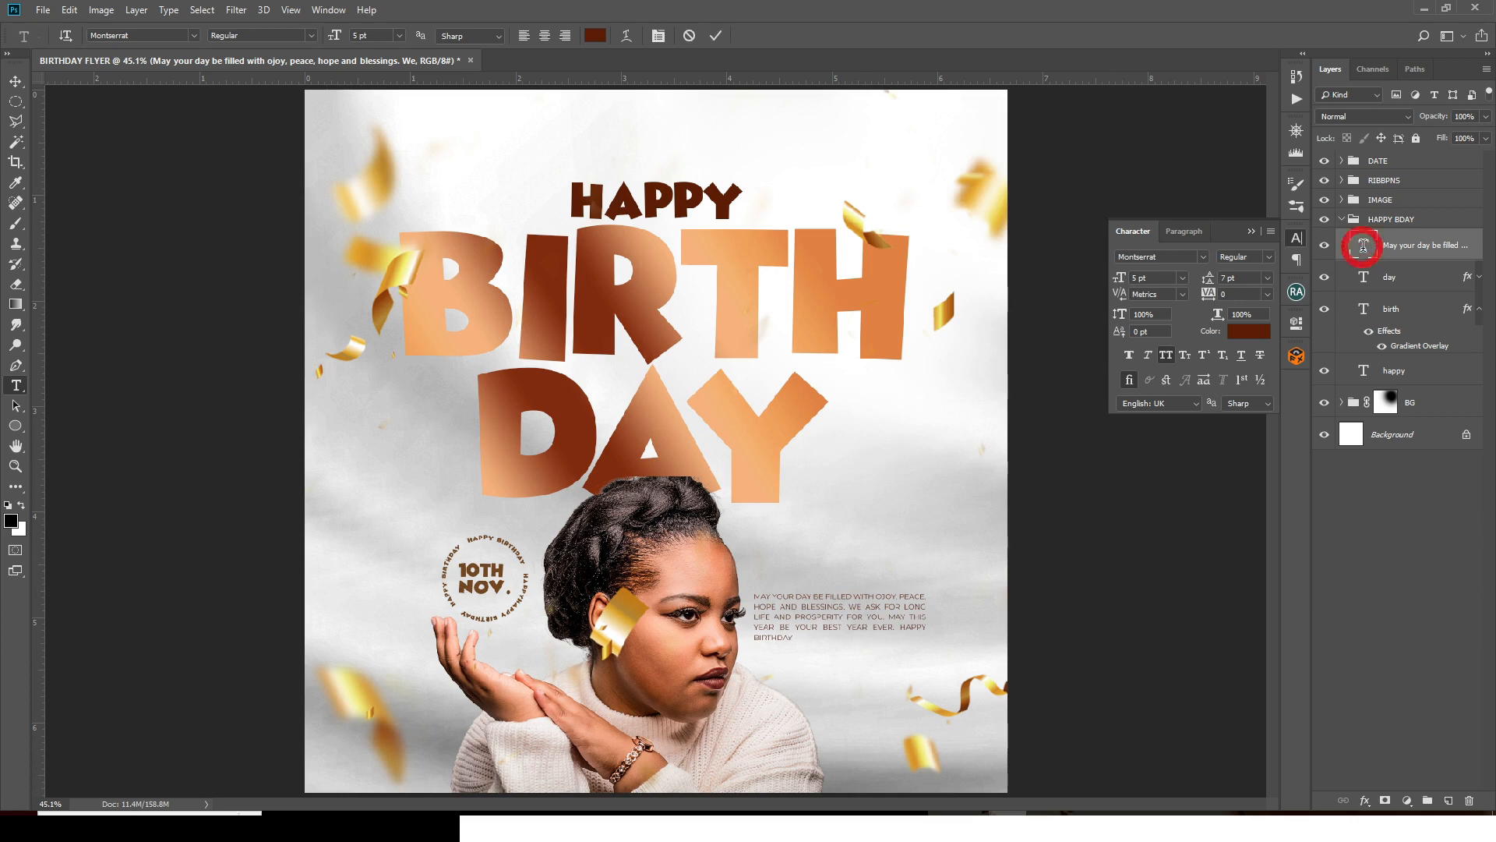
{"action": "left_click_drag", "start_coordinate": [926, 645], "coordinate": [900, 645]}
{"action": "left_click", "coordinate": [1376, 243]}
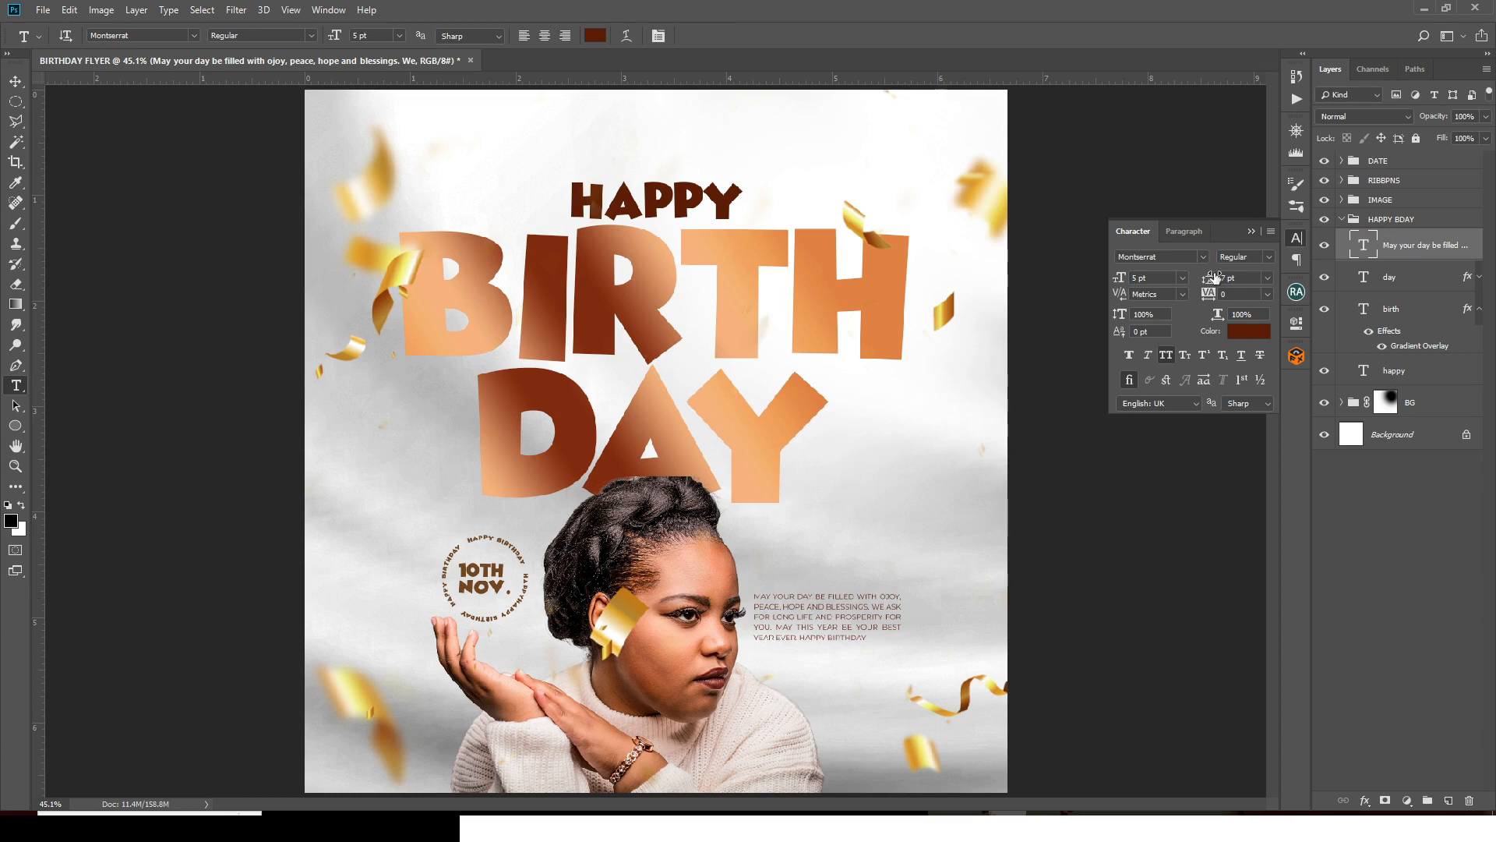
{"action": "left_click", "coordinate": [1262, 258]}
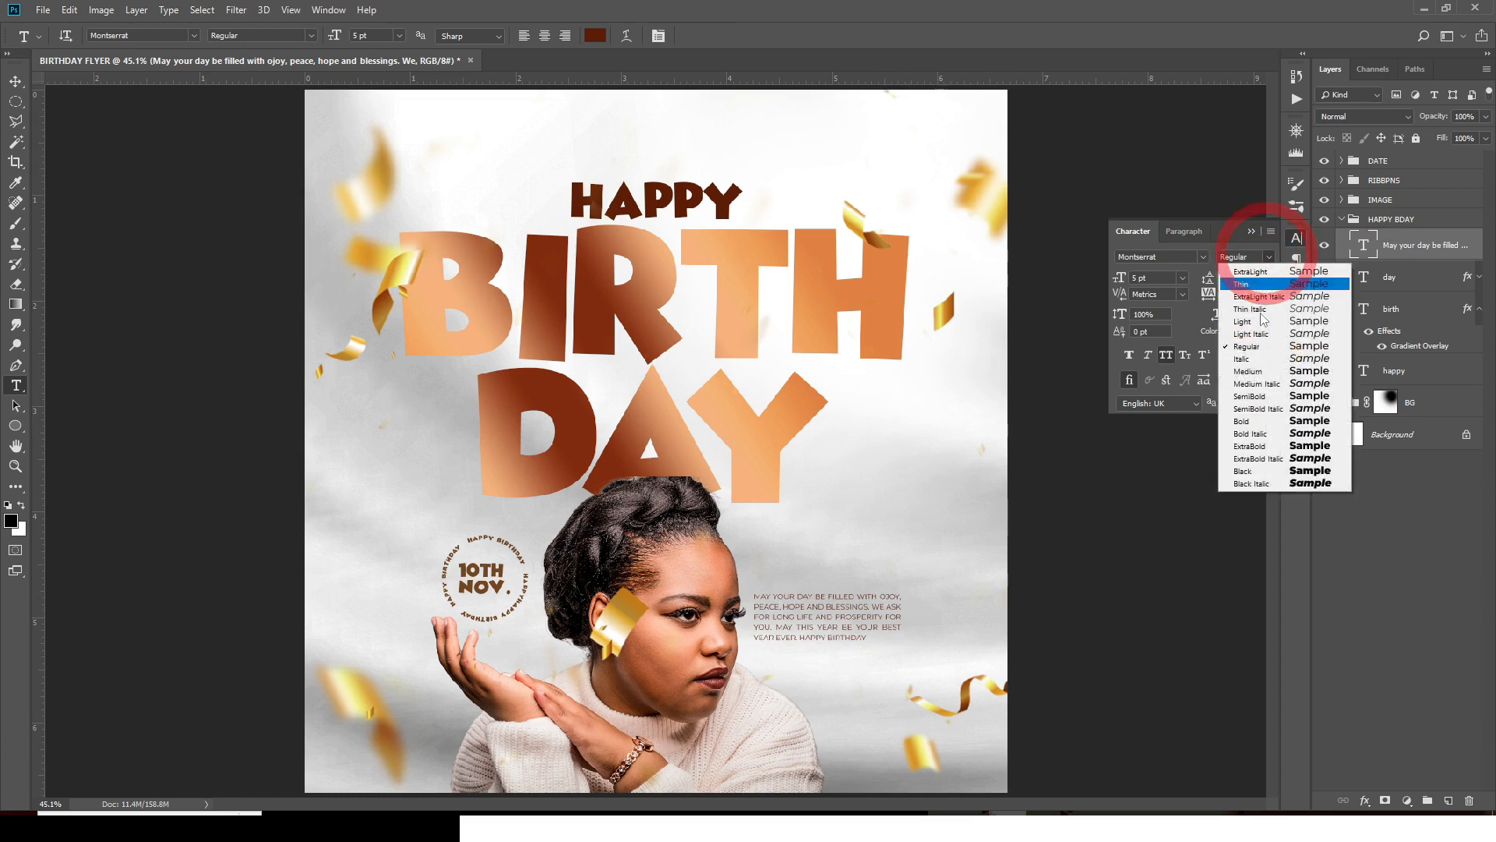
{"action": "left_click", "coordinate": [1246, 372]}
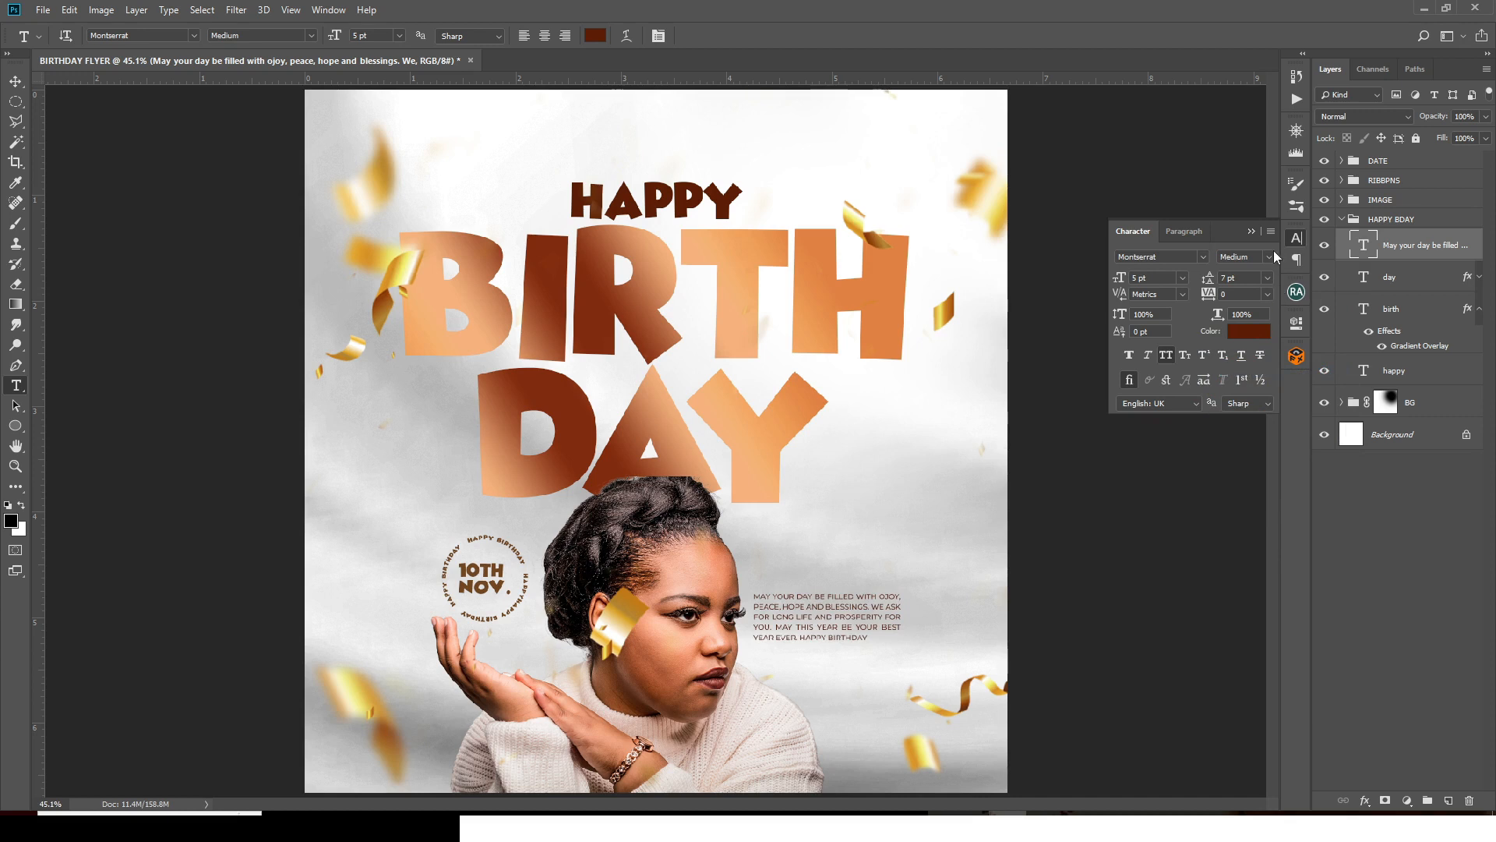
- Colour the wishes paragraph black (000000) and start a new text line below it
{"action": "left_click", "coordinate": [1270, 257]}
{"action": "left_click", "coordinate": [1270, 257]}
{"action": "left_click", "coordinate": [1253, 332]}
{"action": "left_click", "coordinate": [1058, 653]}
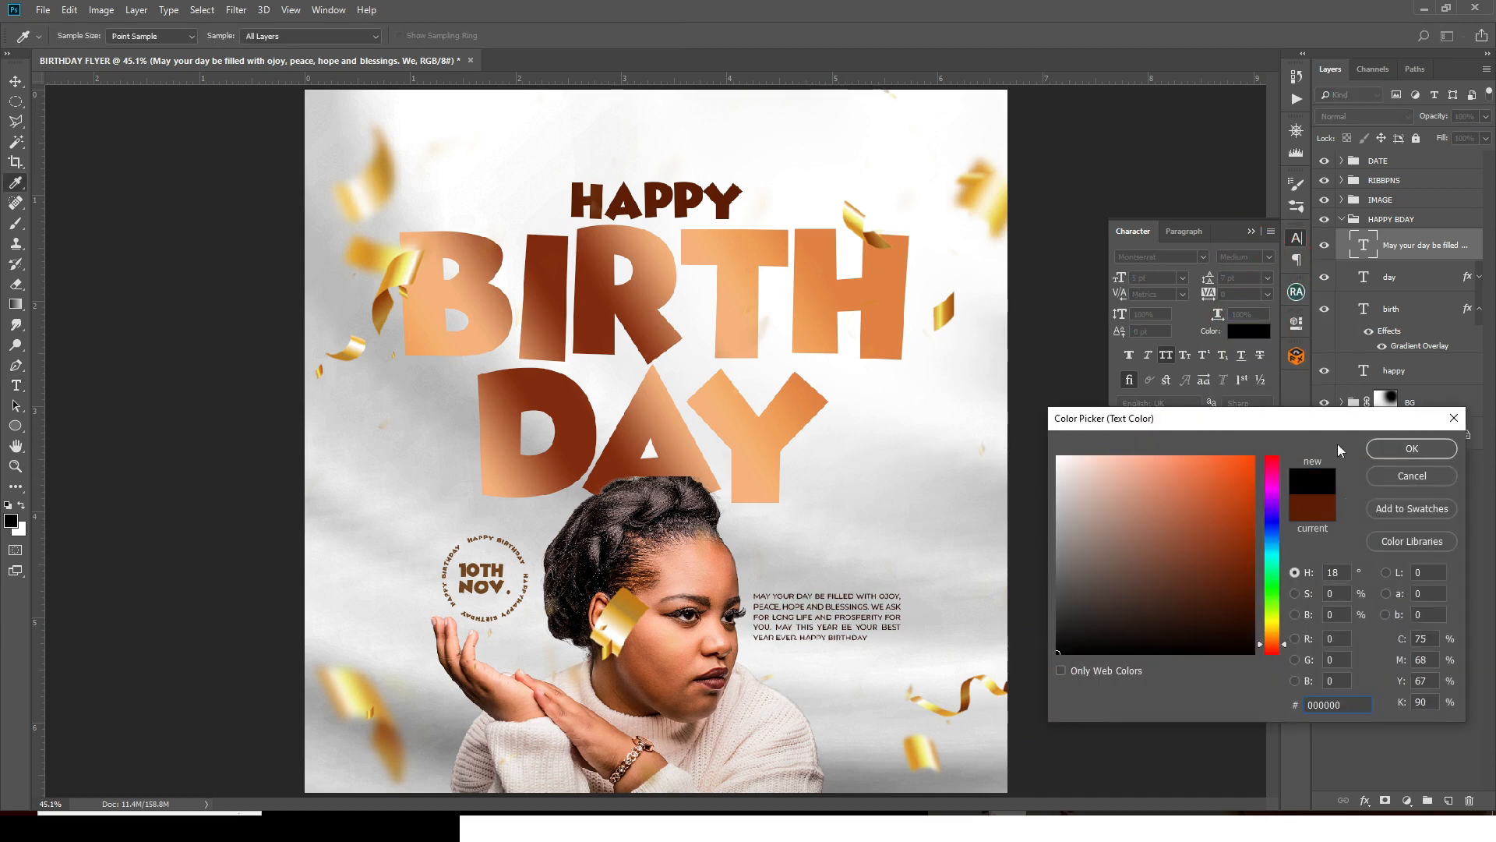
{"action": "left_click", "coordinate": [1408, 451]}
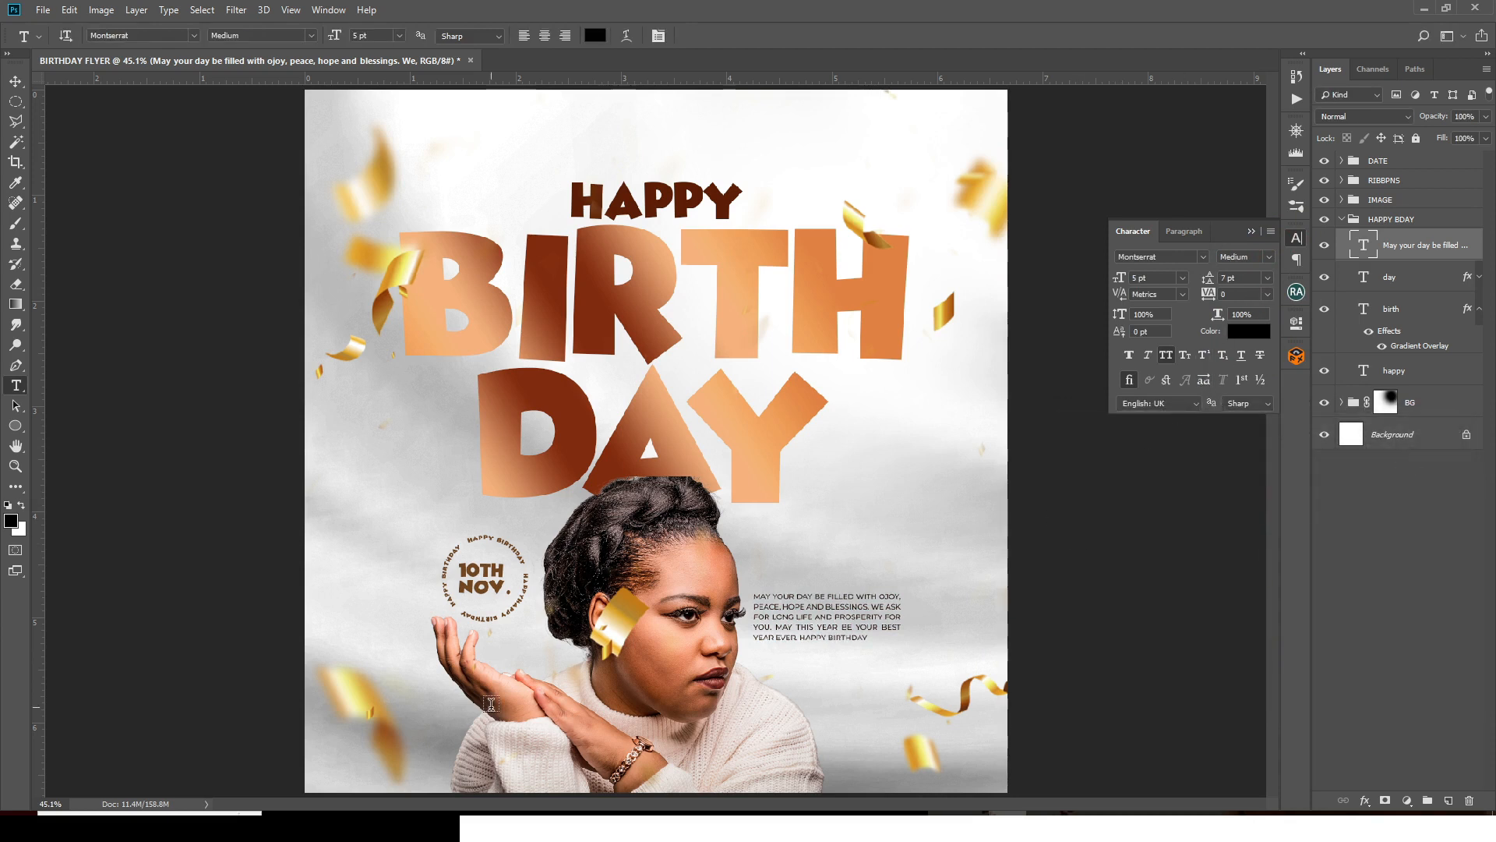
{"action": "left_click", "coordinate": [794, 679]}
{"action": "key", "text": "alt+Tab"}
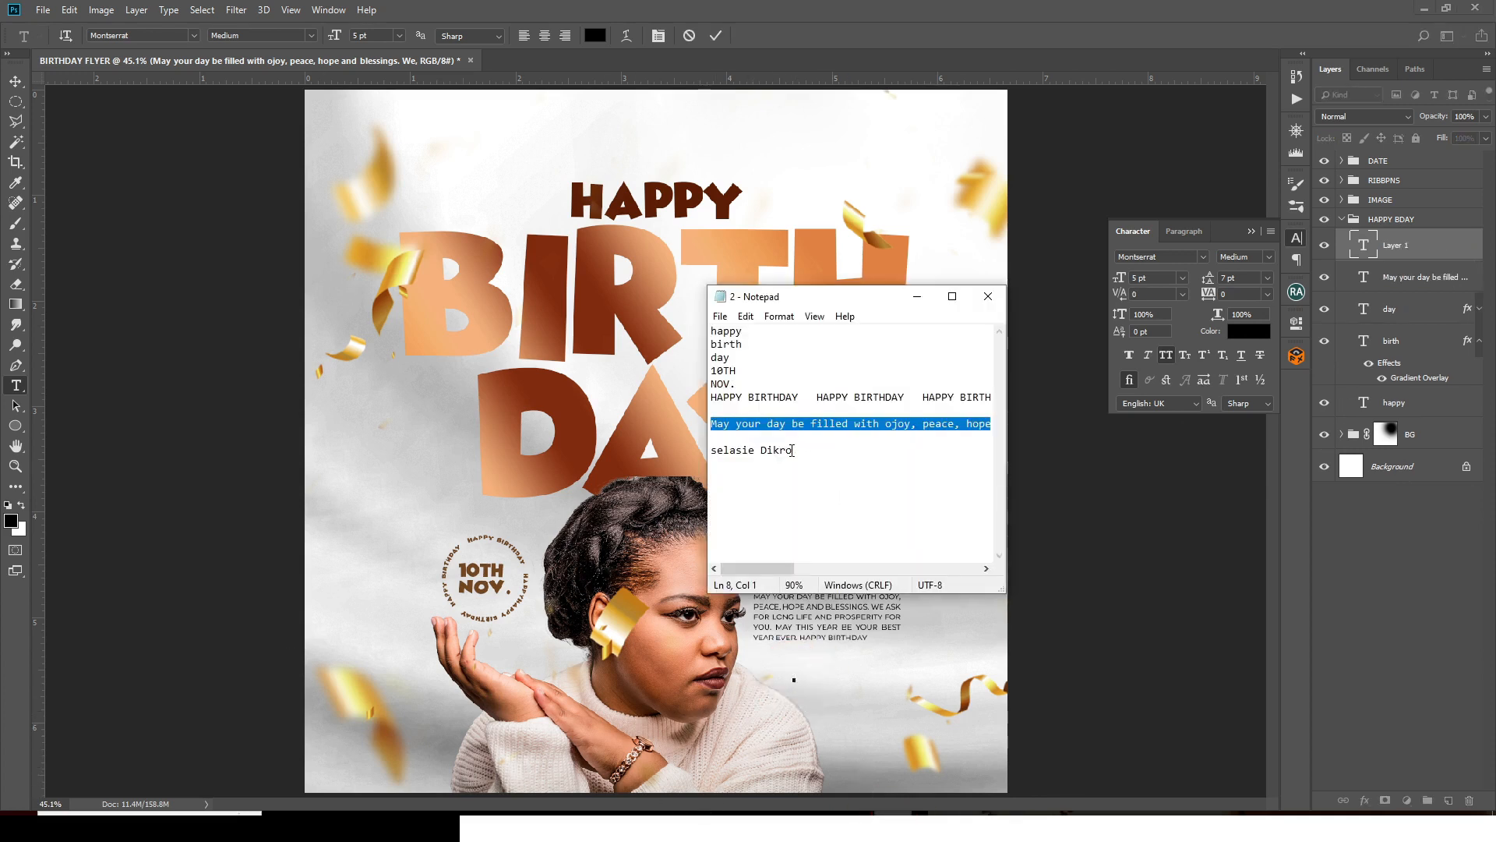
- Copy the signature name from the notes and paste it as the new text line
{"action": "left_click_drag", "start_coordinate": [792, 450], "coordinate": [708, 450]}
{"action": "key", "text": "alt+Tab"}
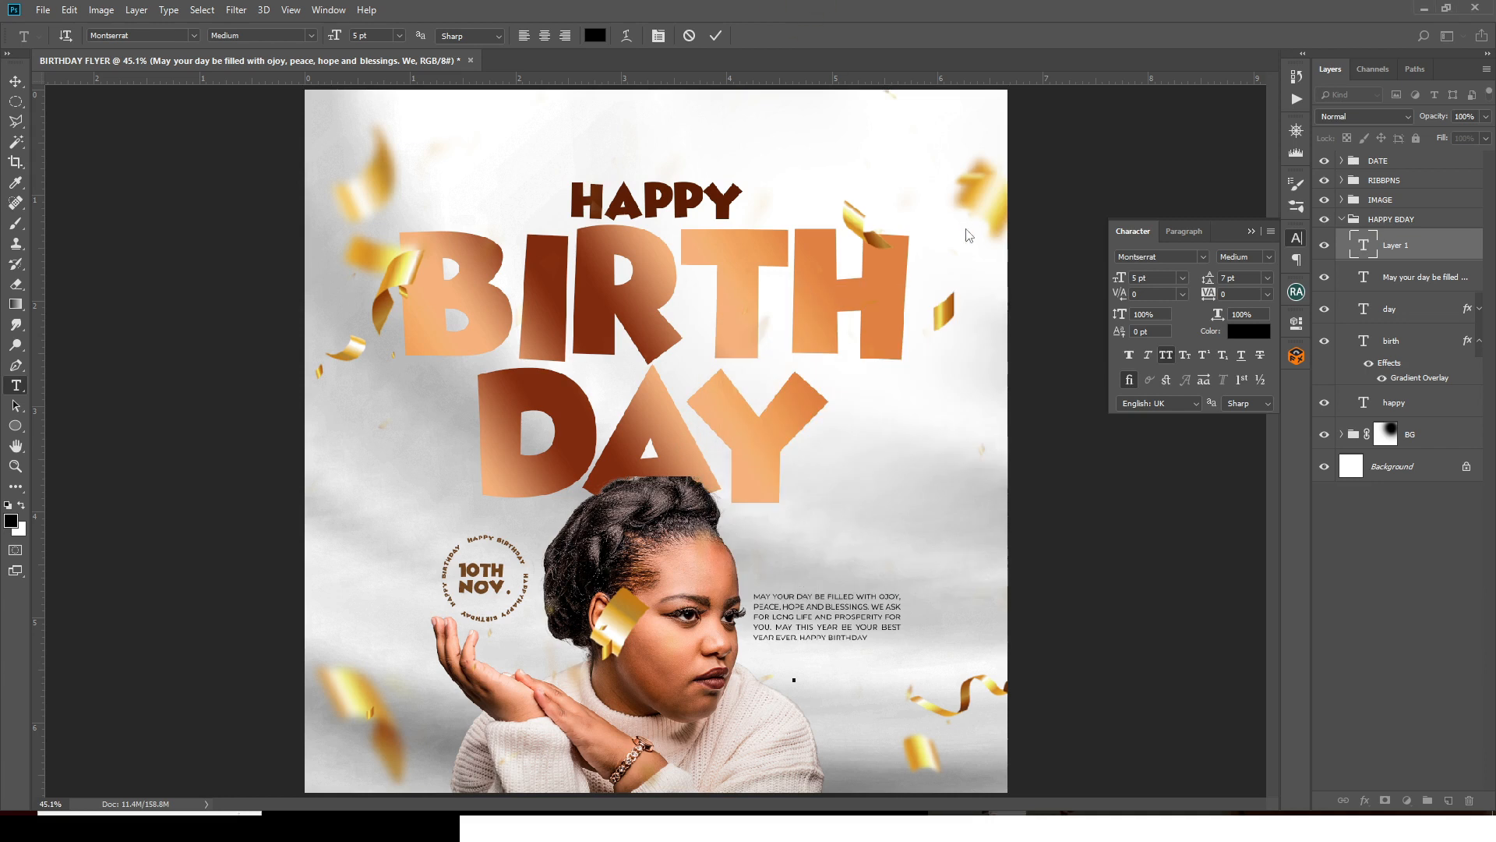
{"action": "left_click", "coordinate": [1391, 246]}
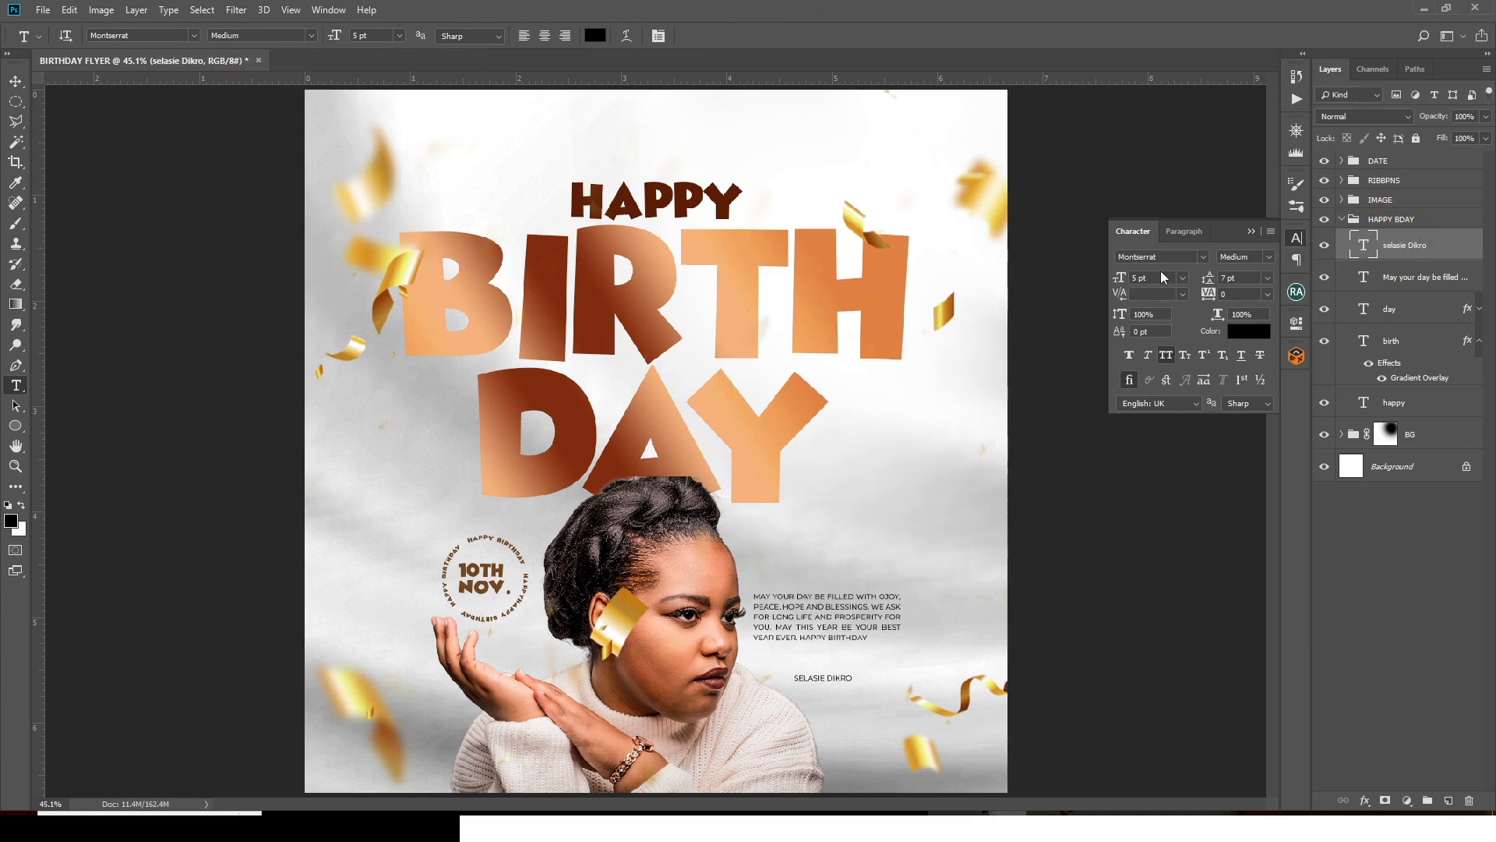
- Make the name line Montserrat ExtraBold at 8 pt
{"action": "left_click", "coordinate": [1267, 260]}
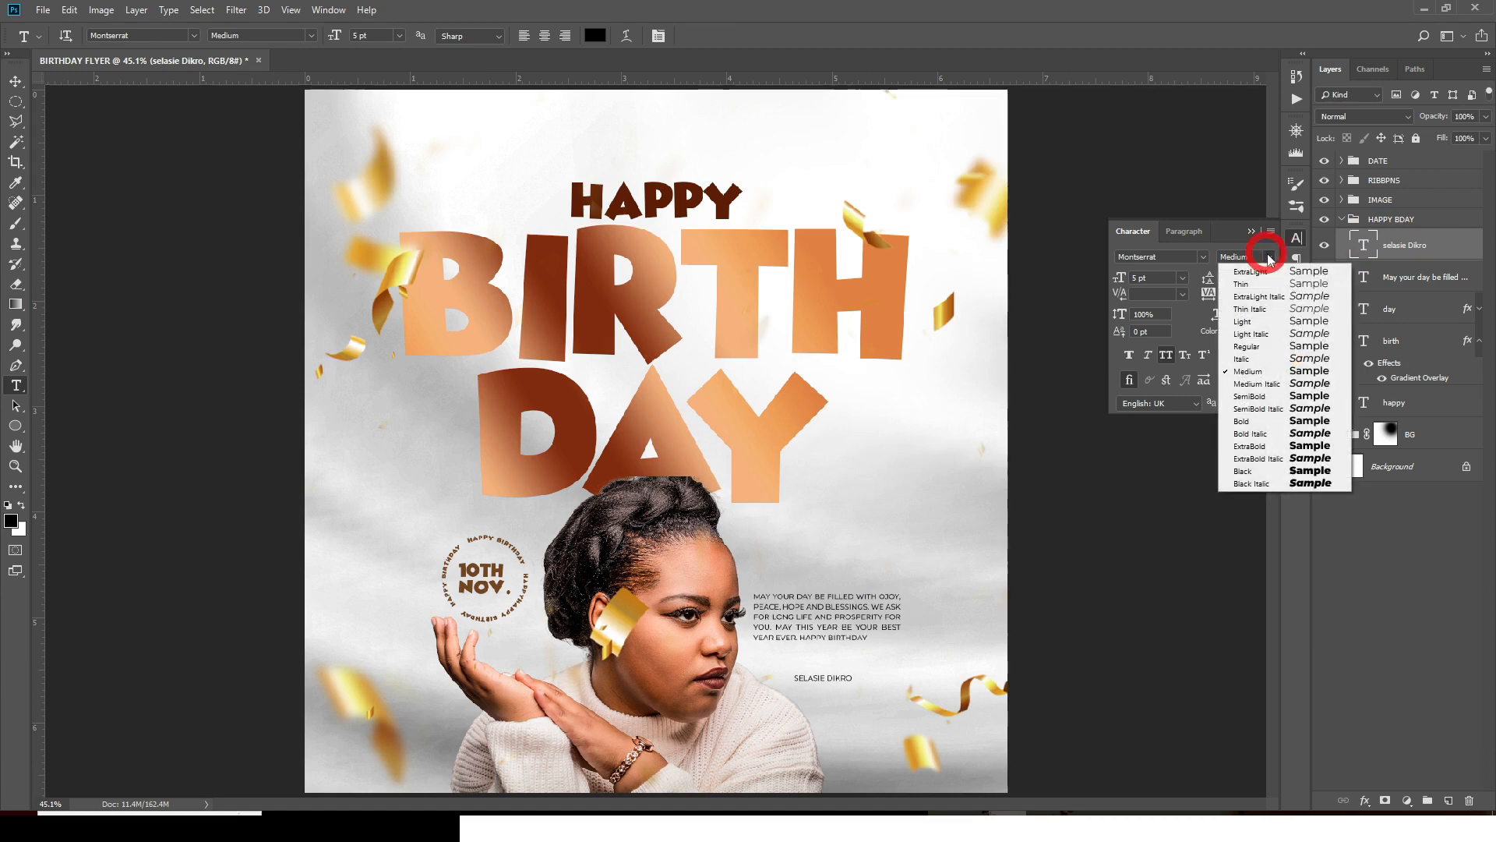
{"action": "left_click", "coordinate": [1251, 446]}
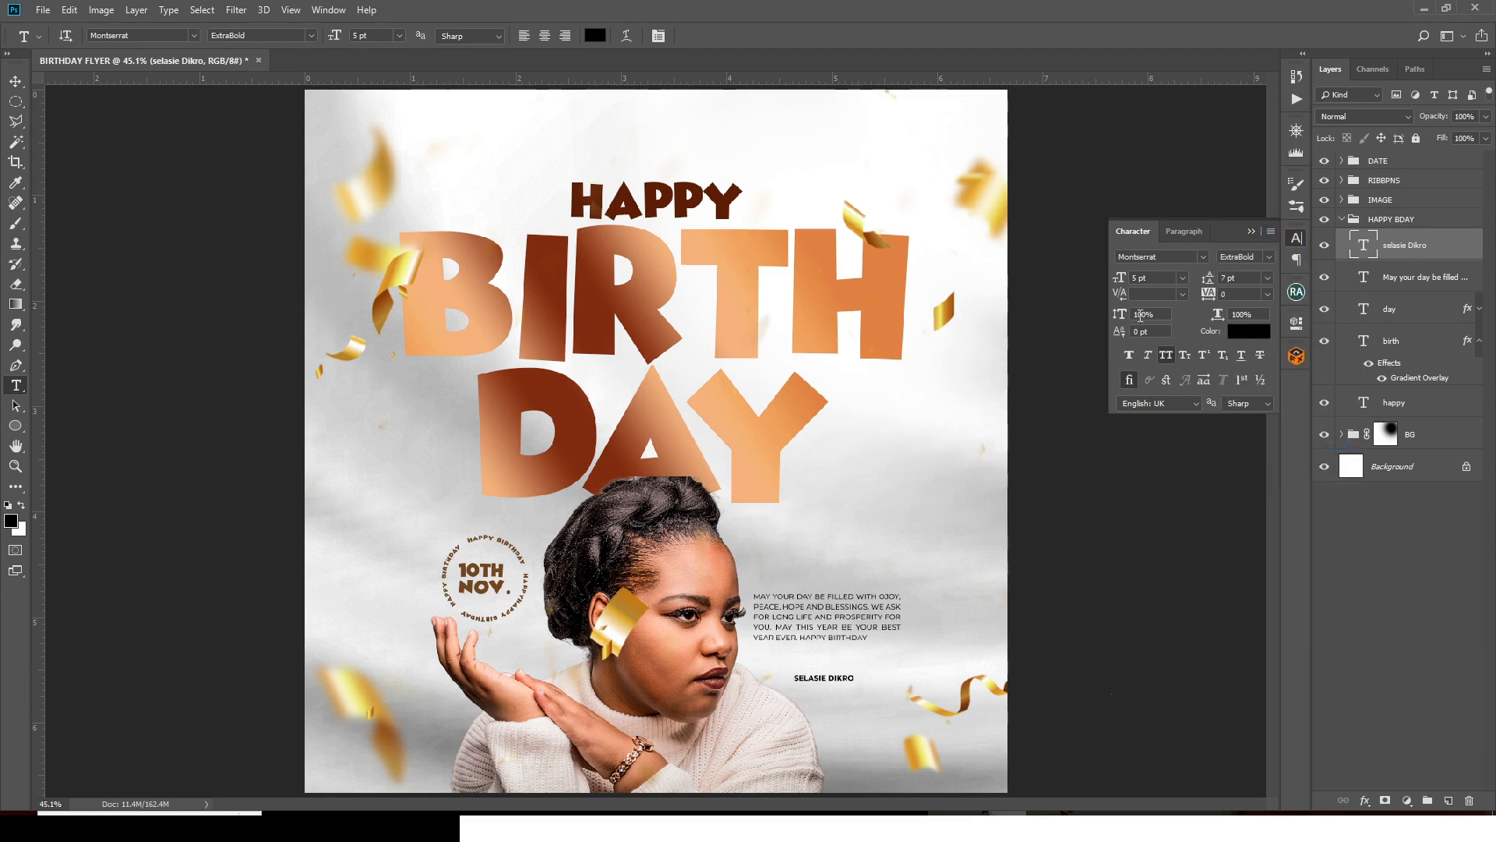
{"action": "left_click", "coordinate": [1146, 277]}
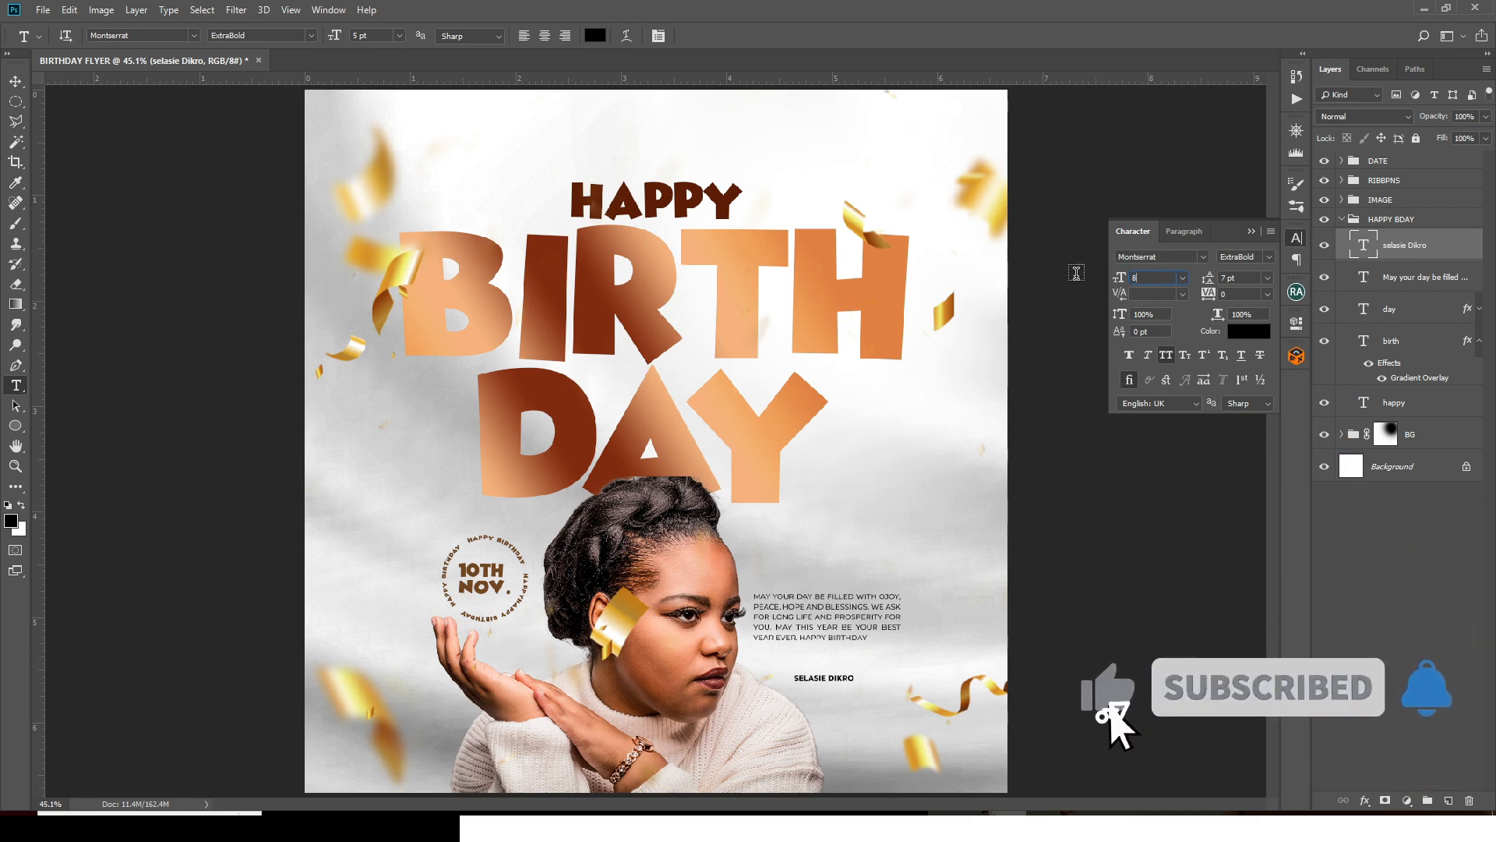
{"action": "type", "text": "8"}
{"action": "key", "text": "Return"}
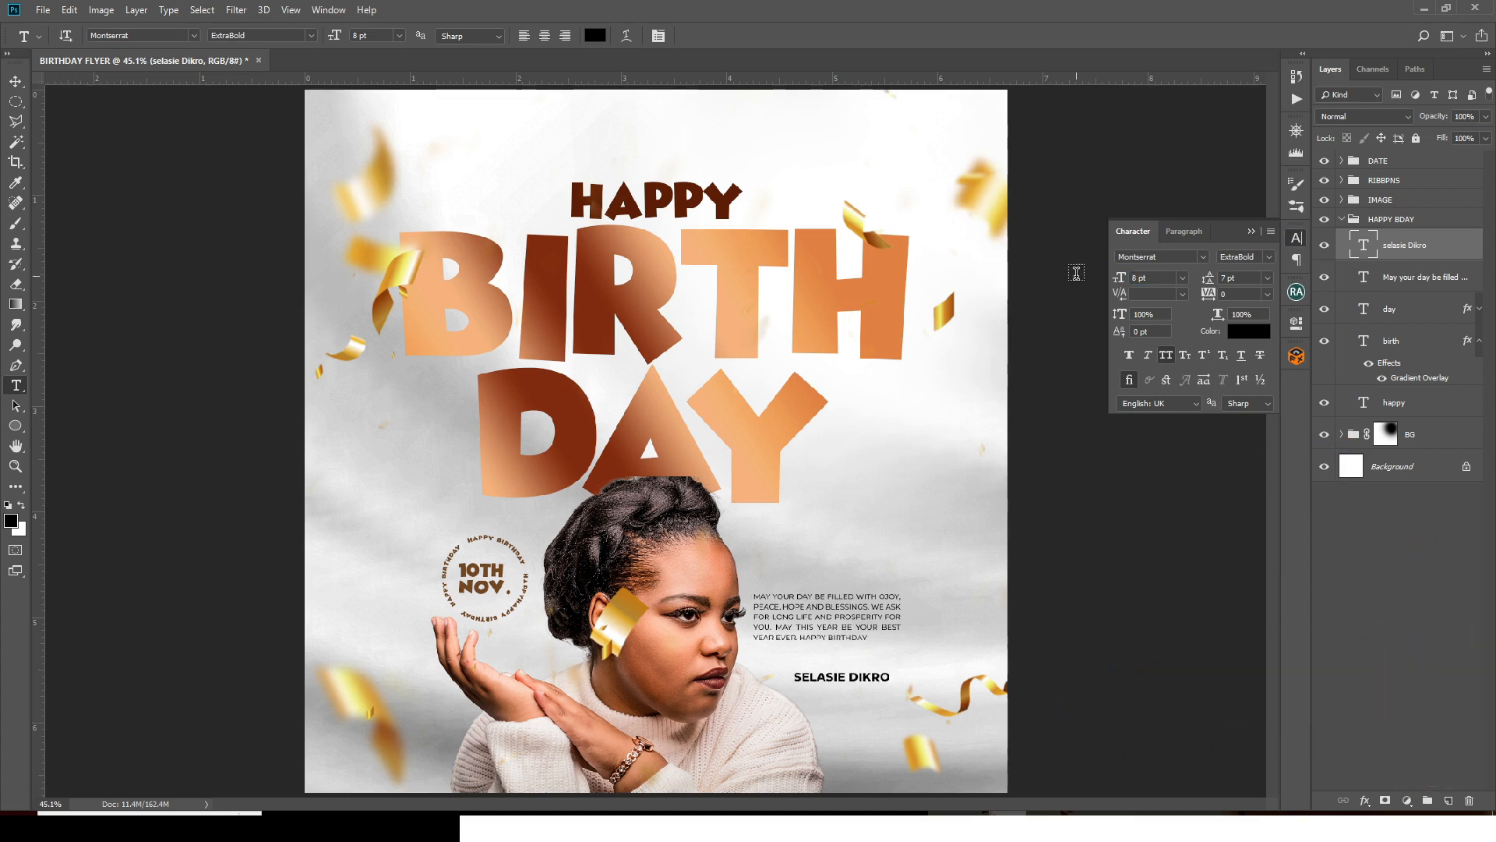
{"action": "left_click", "coordinate": [15, 425]}
{"action": "left_click", "coordinate": [68, 426]}
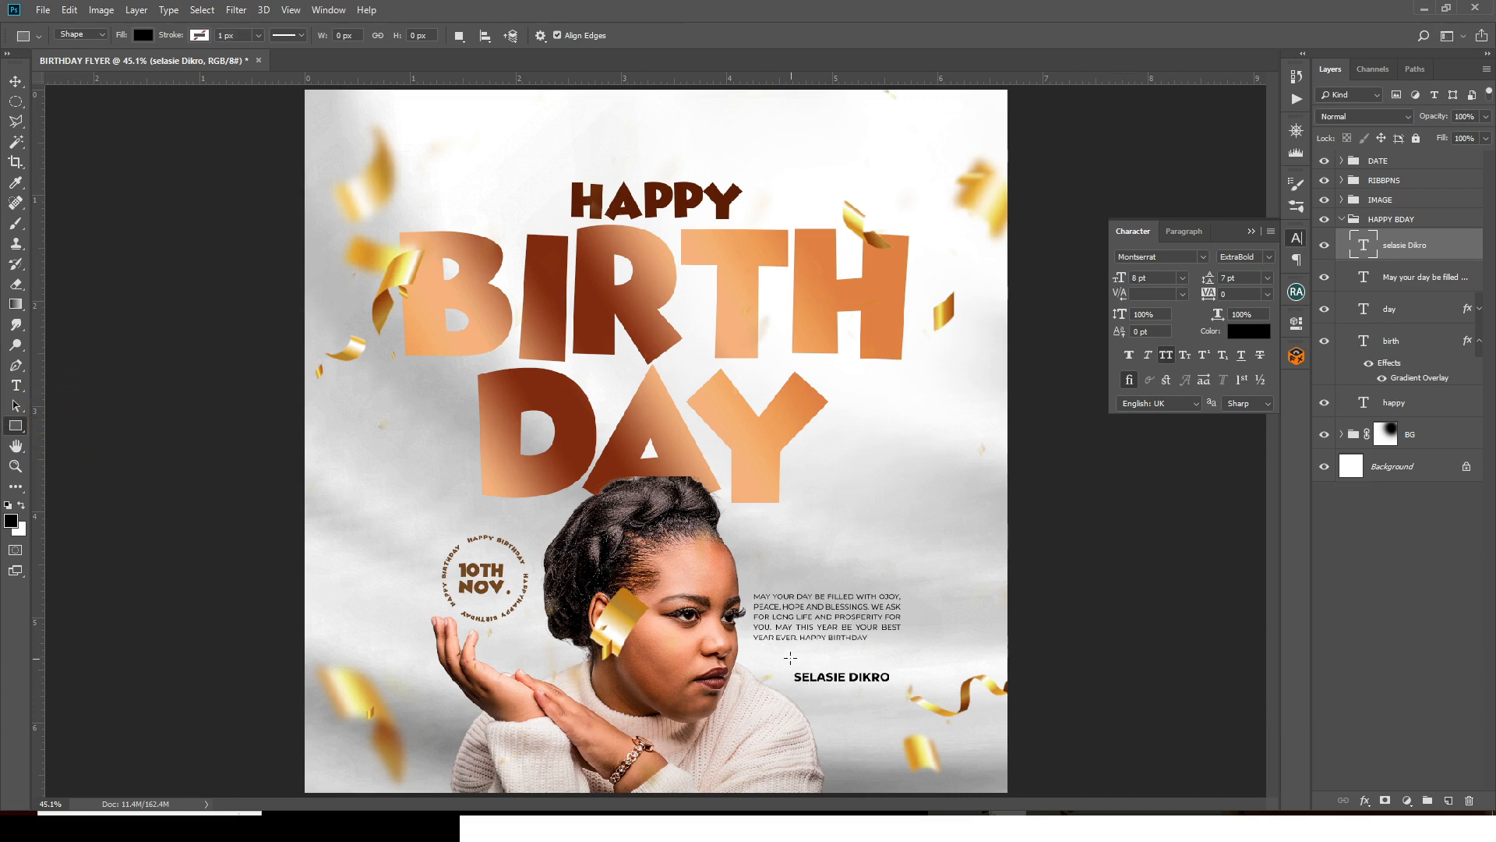
- Draw a 321 × 72 px rectangle over the name, fill it AA4C13, and shift it left and up
{"action": "left_click_drag", "start_coordinate": [784, 662], "coordinate": [898, 688]}
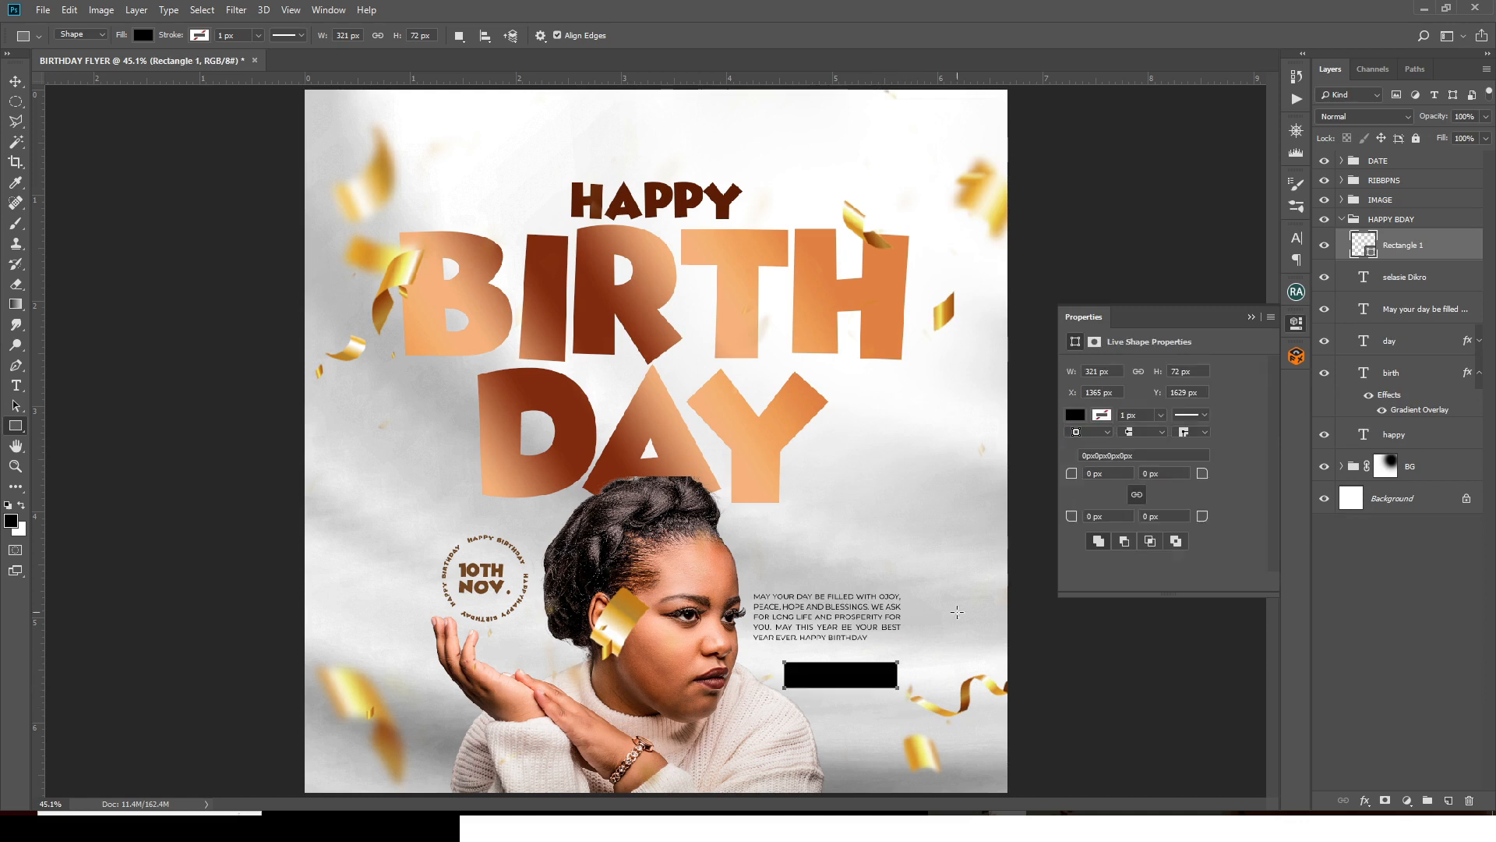
{"action": "double_click", "coordinate": [1364, 245]}
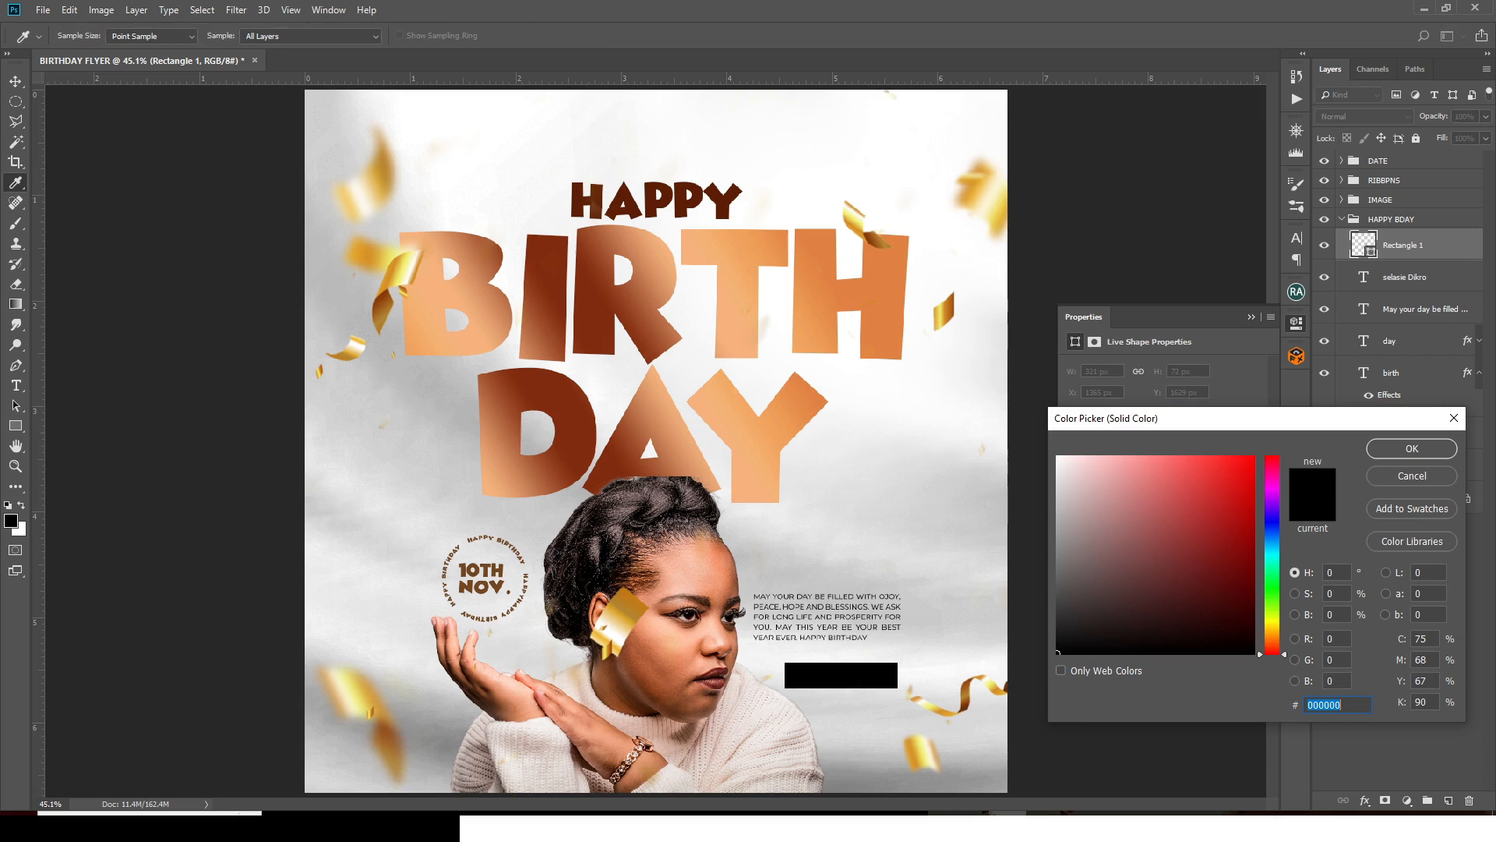
{"action": "type", "text": "AA4C13"}
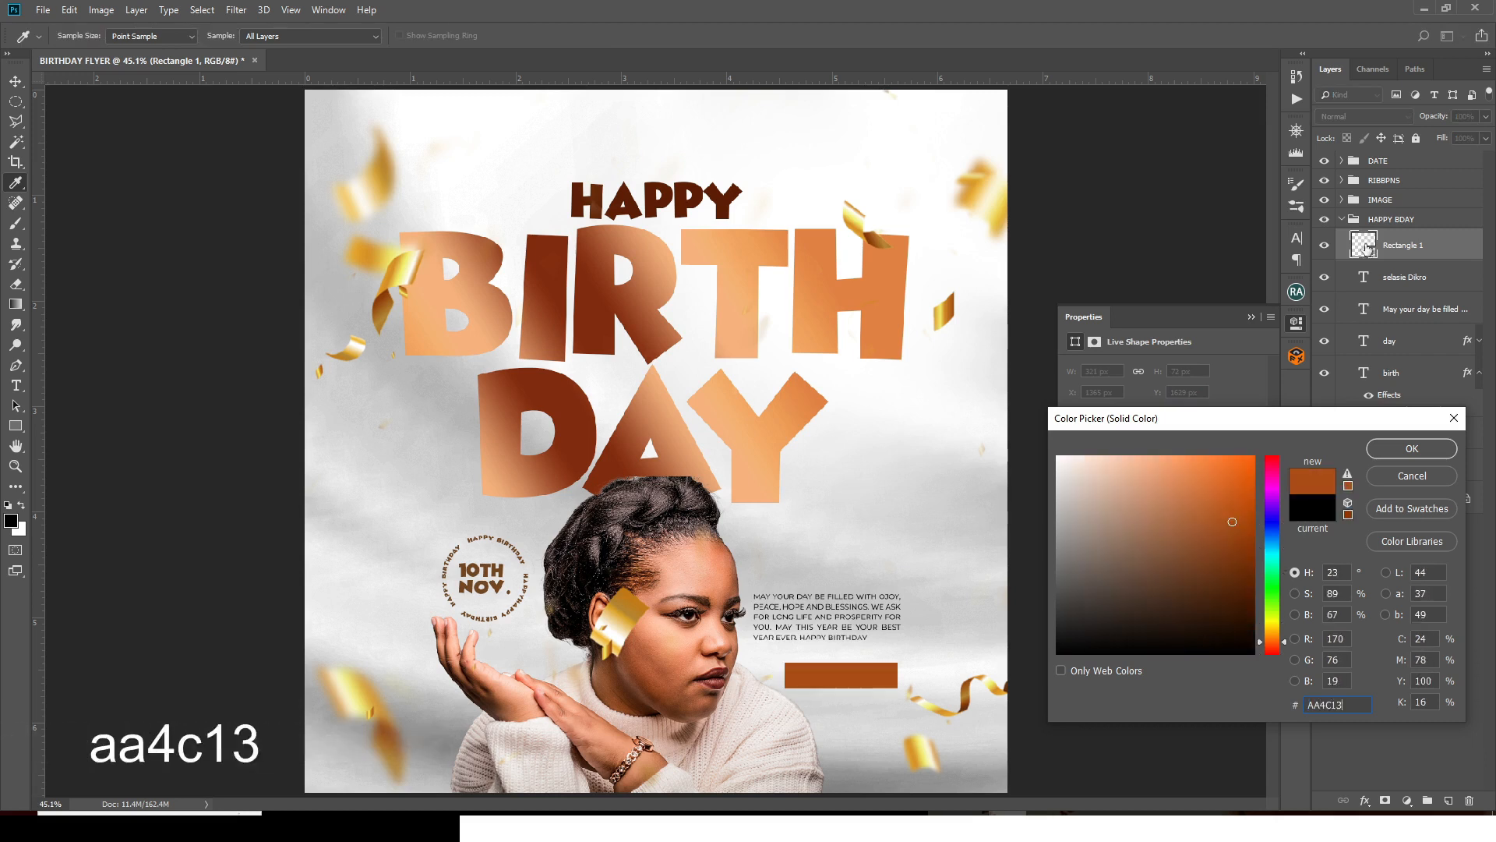
{"action": "key", "text": "Return"}
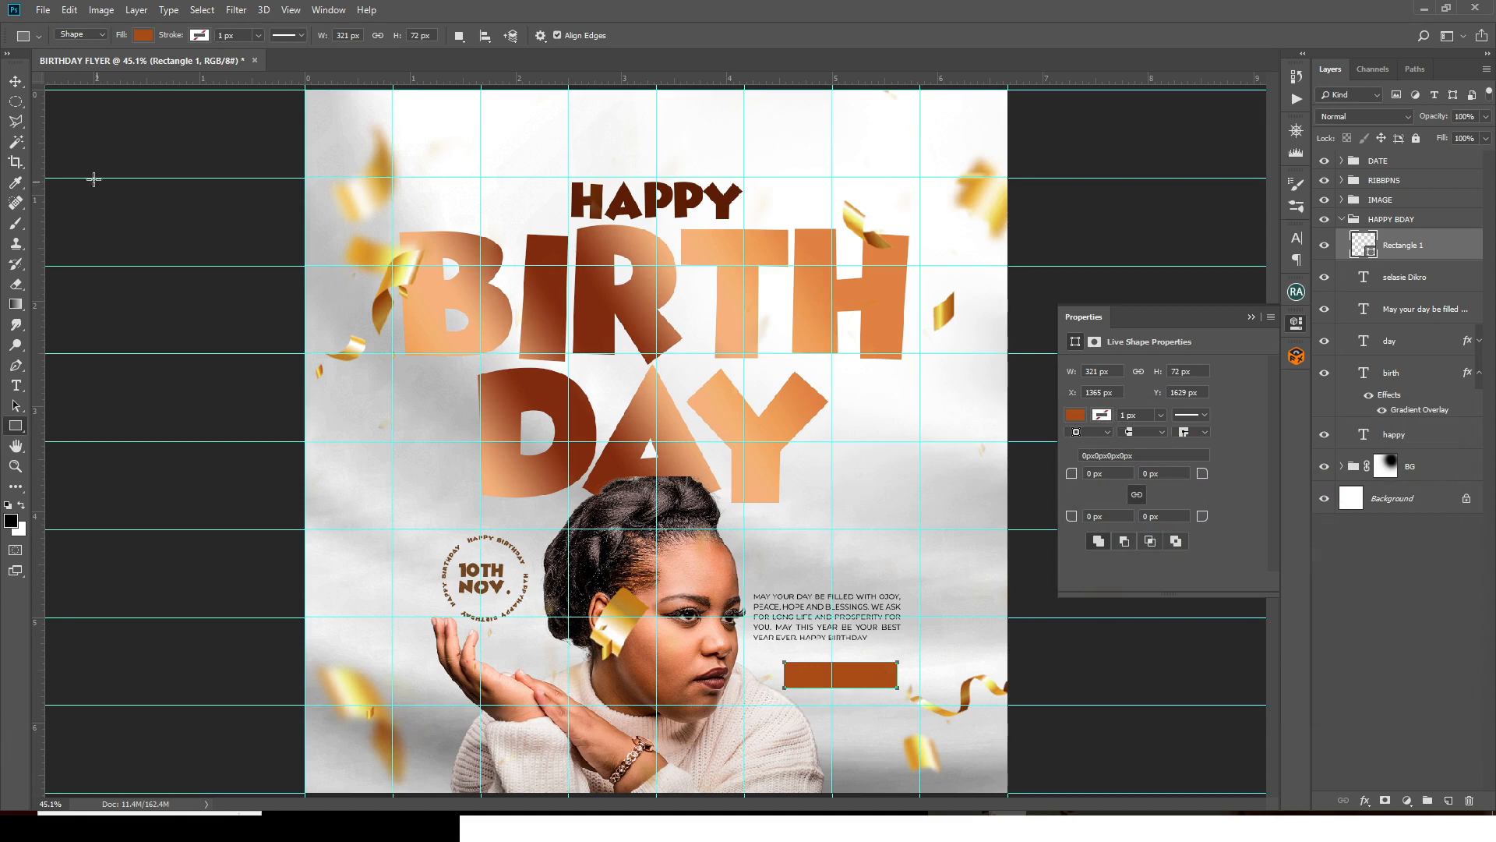
{"action": "left_click", "coordinate": [16, 81]}
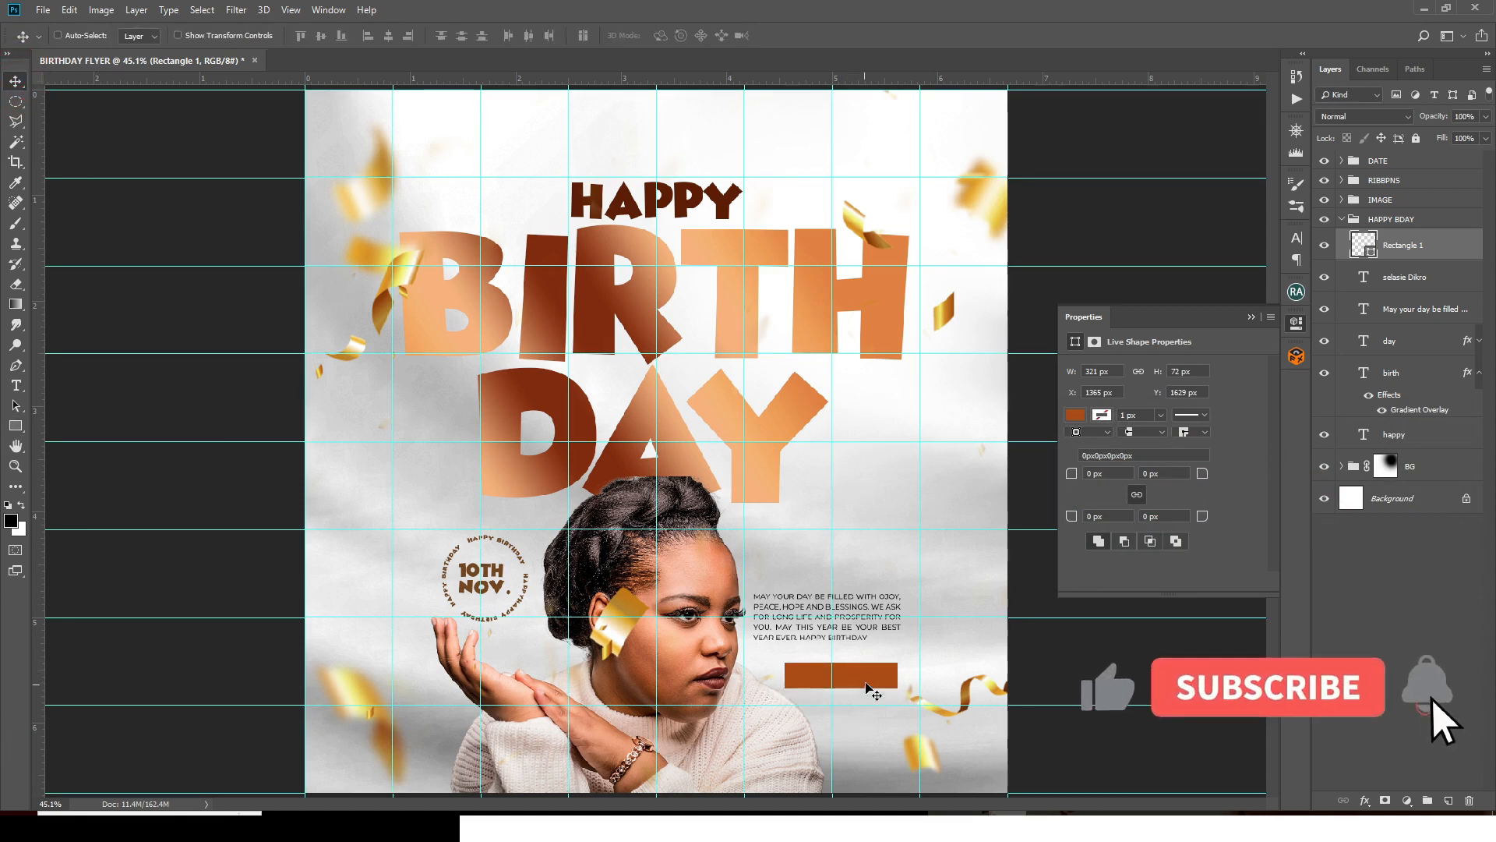
{"action": "left_click_drag", "start_coordinate": [873, 679], "coordinate": [841, 682]}
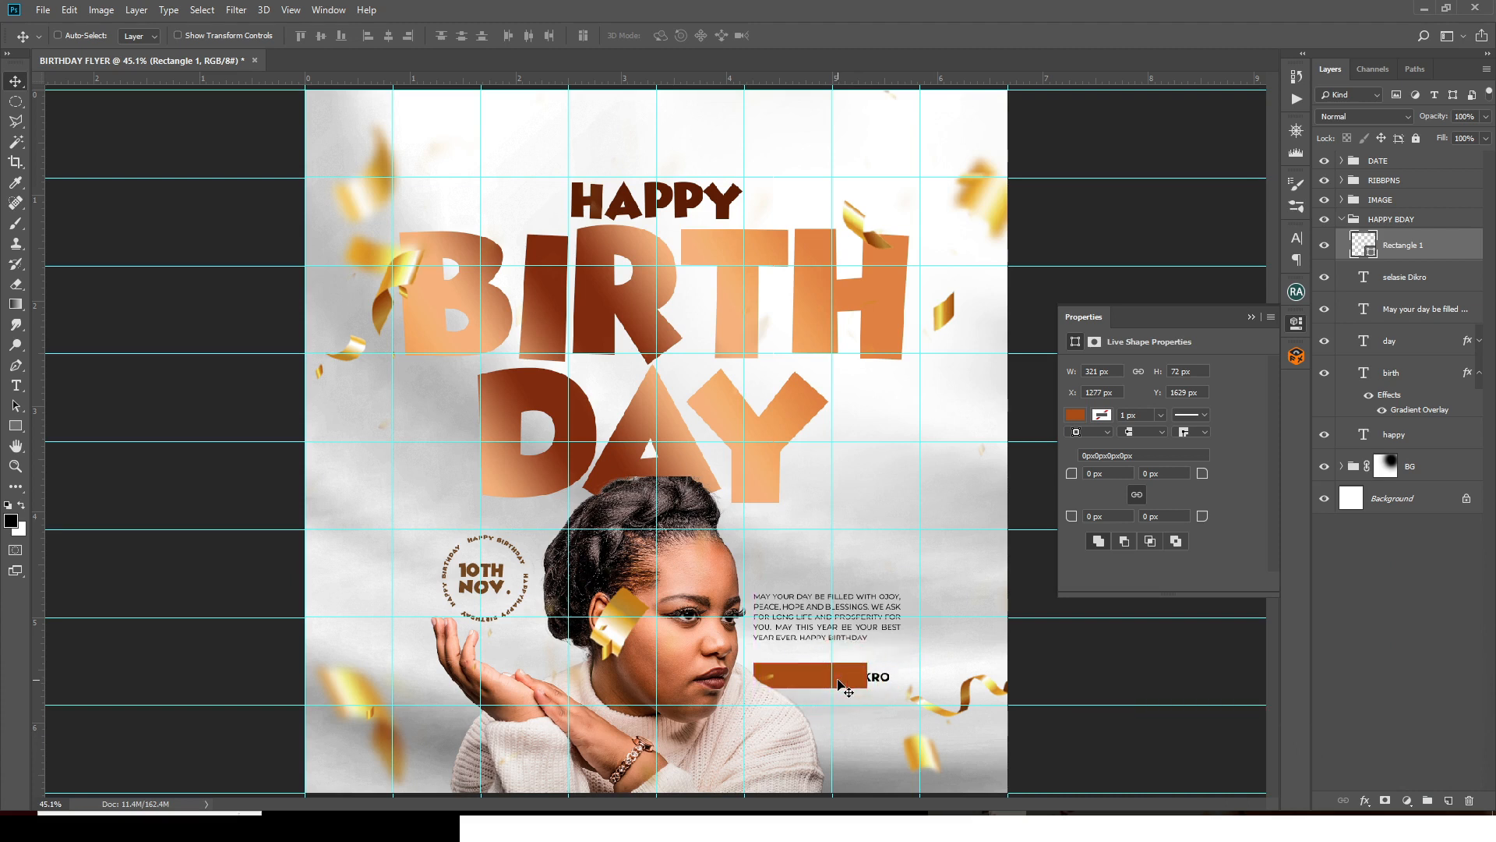
{"action": "key", "text": "shift+Up"}
{"action": "key", "text": "shift+Up"}
{"action": "key", "text": "shift+Up"}
{"action": "key", "text": "shift+Up"}
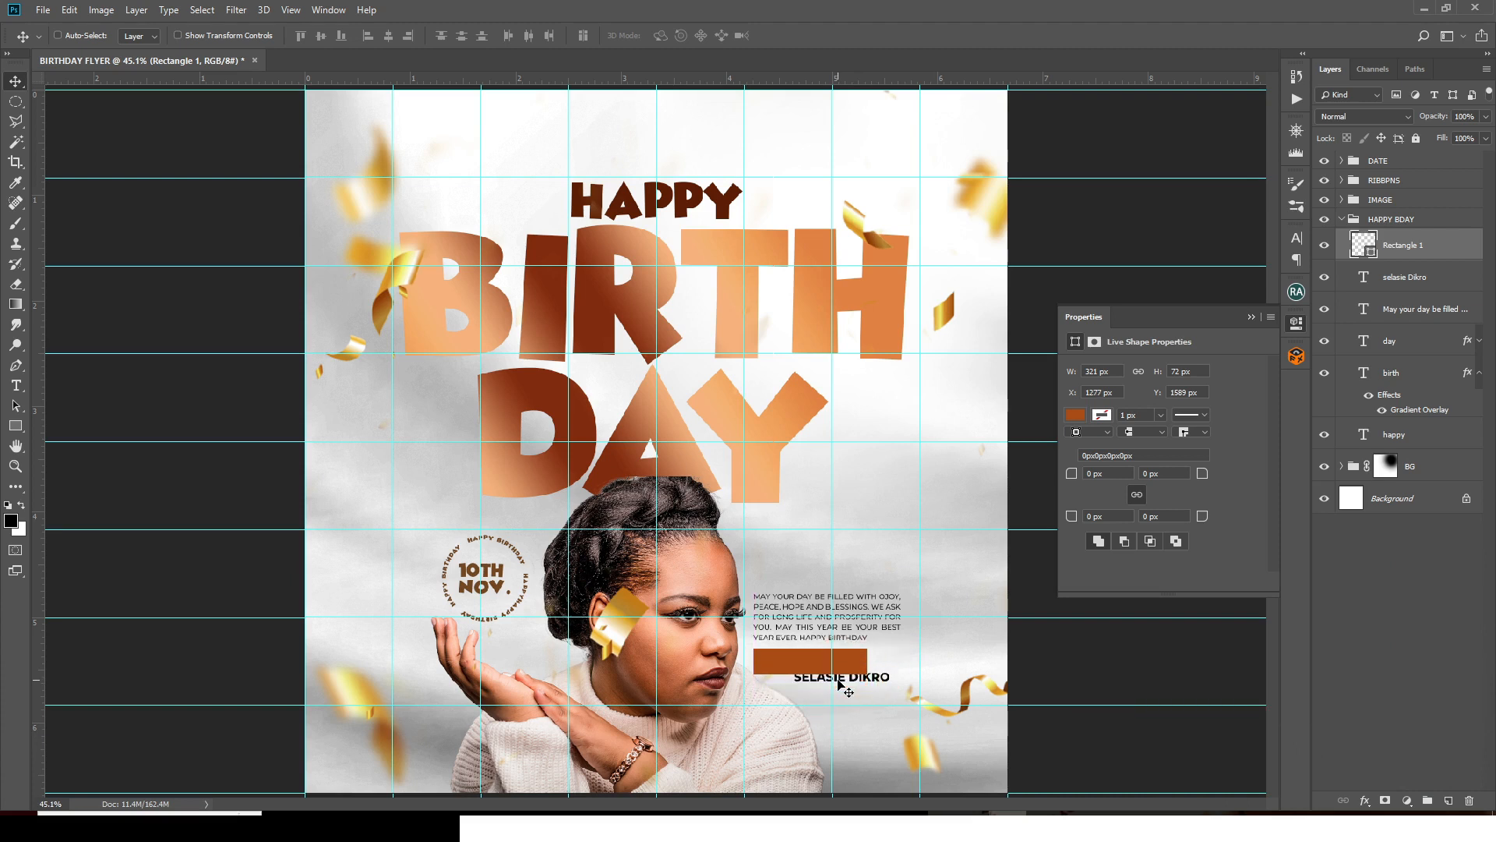
- Stack the name above Rectangle 1 and centre it vertically and horizontally on the rectangle
{"action": "left_click_drag", "start_coordinate": [1415, 286], "coordinate": [1405, 256]}
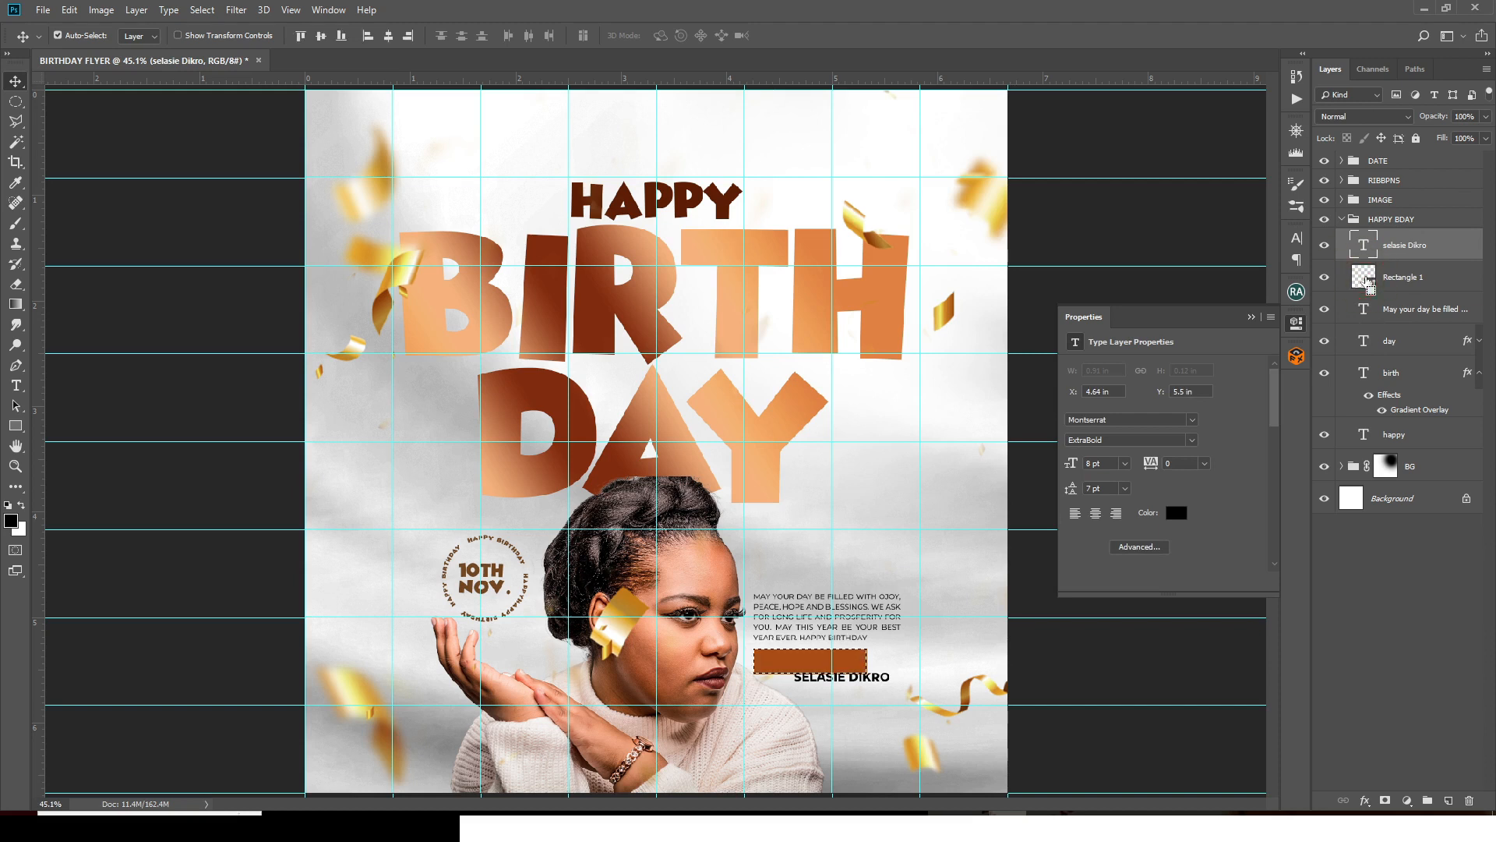
{"action": "left_click", "coordinate": [1368, 282], "text": "ctrl"}
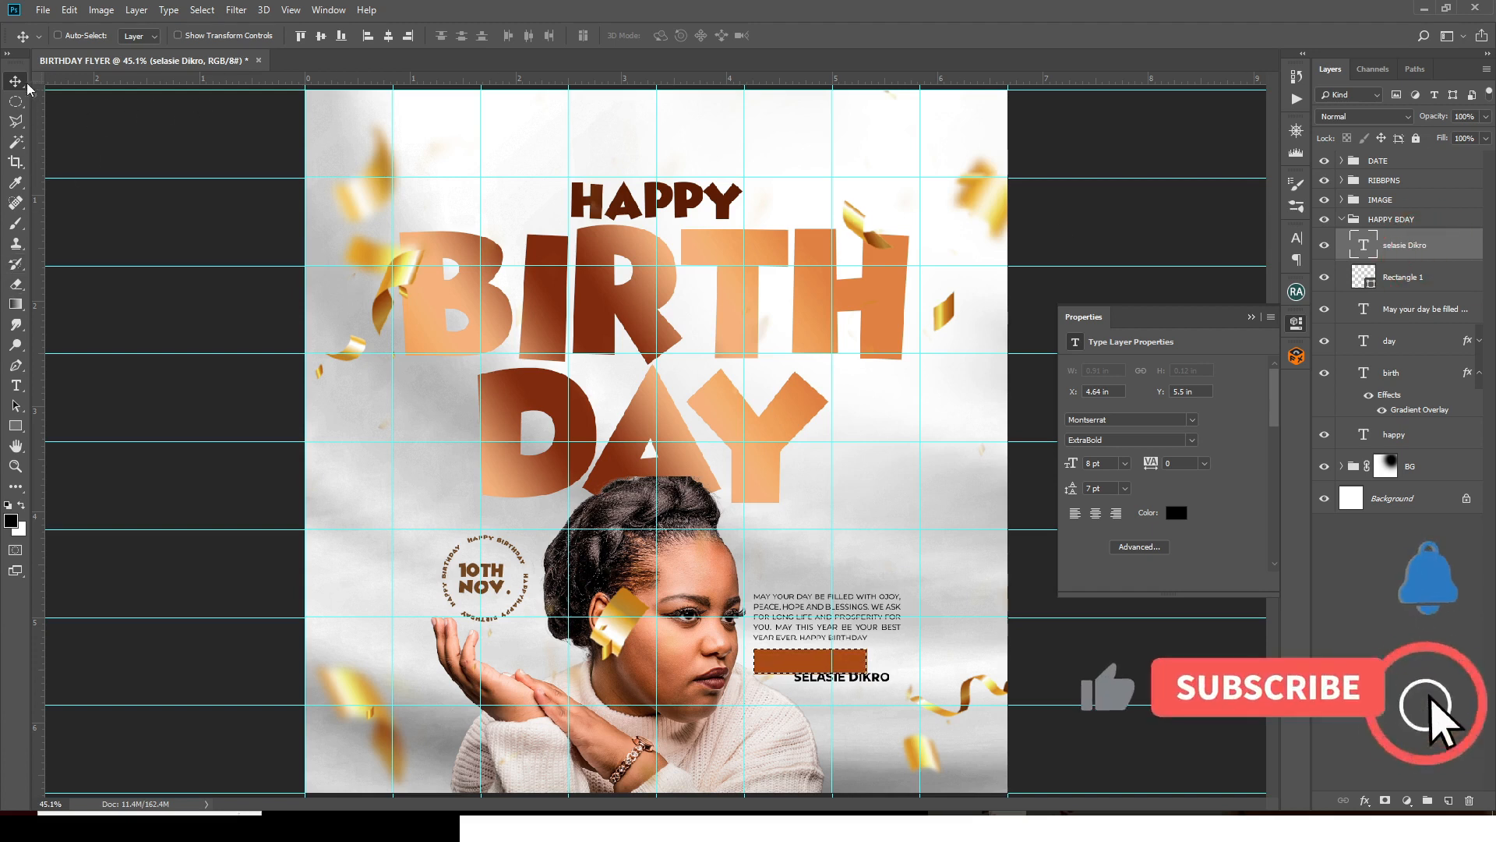
{"action": "left_click", "coordinate": [392, 36]}
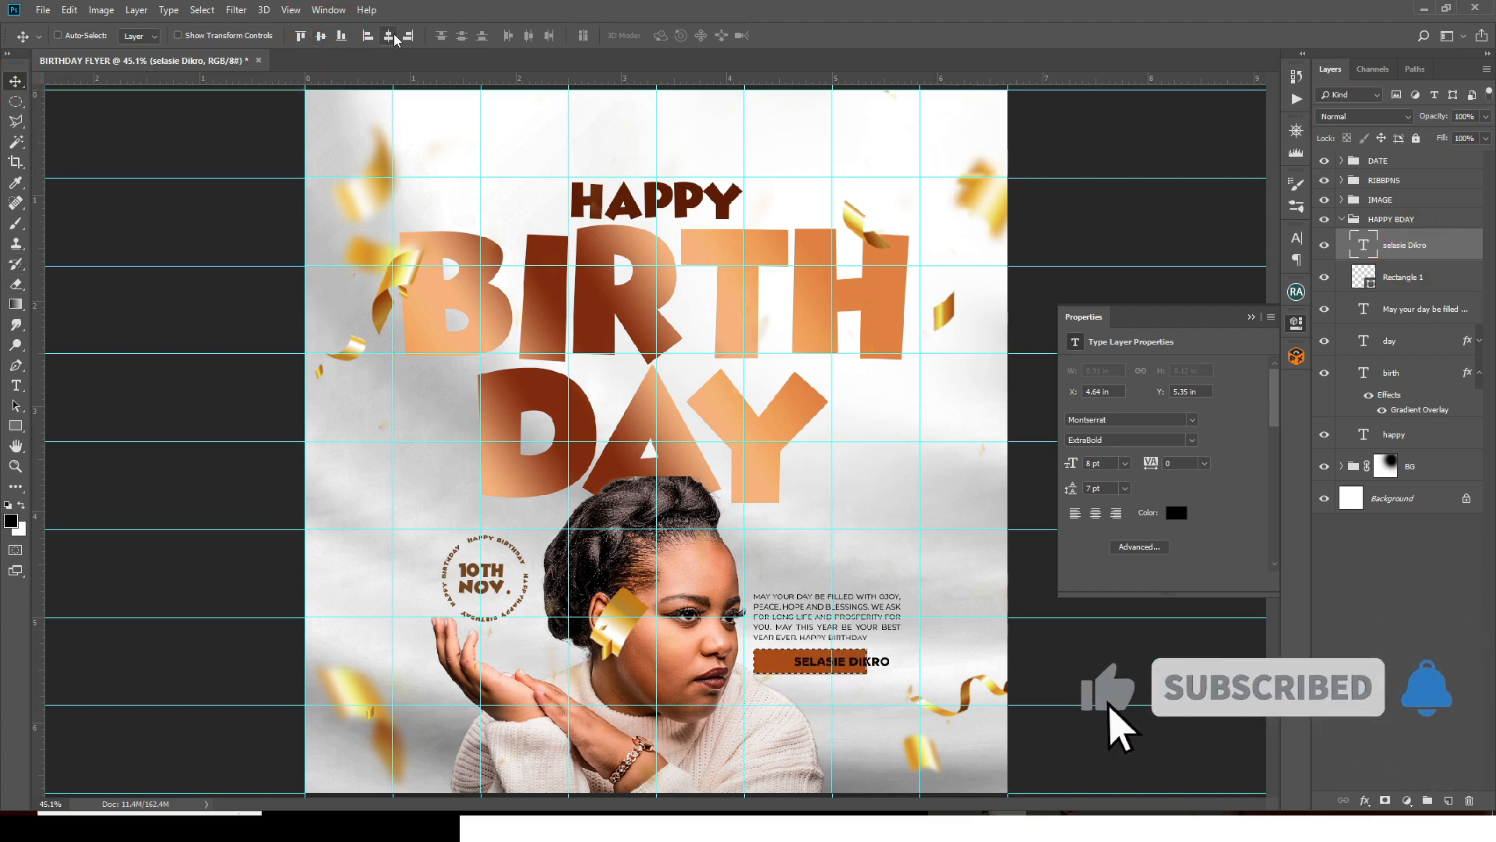
{"action": "left_click", "coordinate": [389, 36]}
{"action": "key", "text": "ctrl+d"}
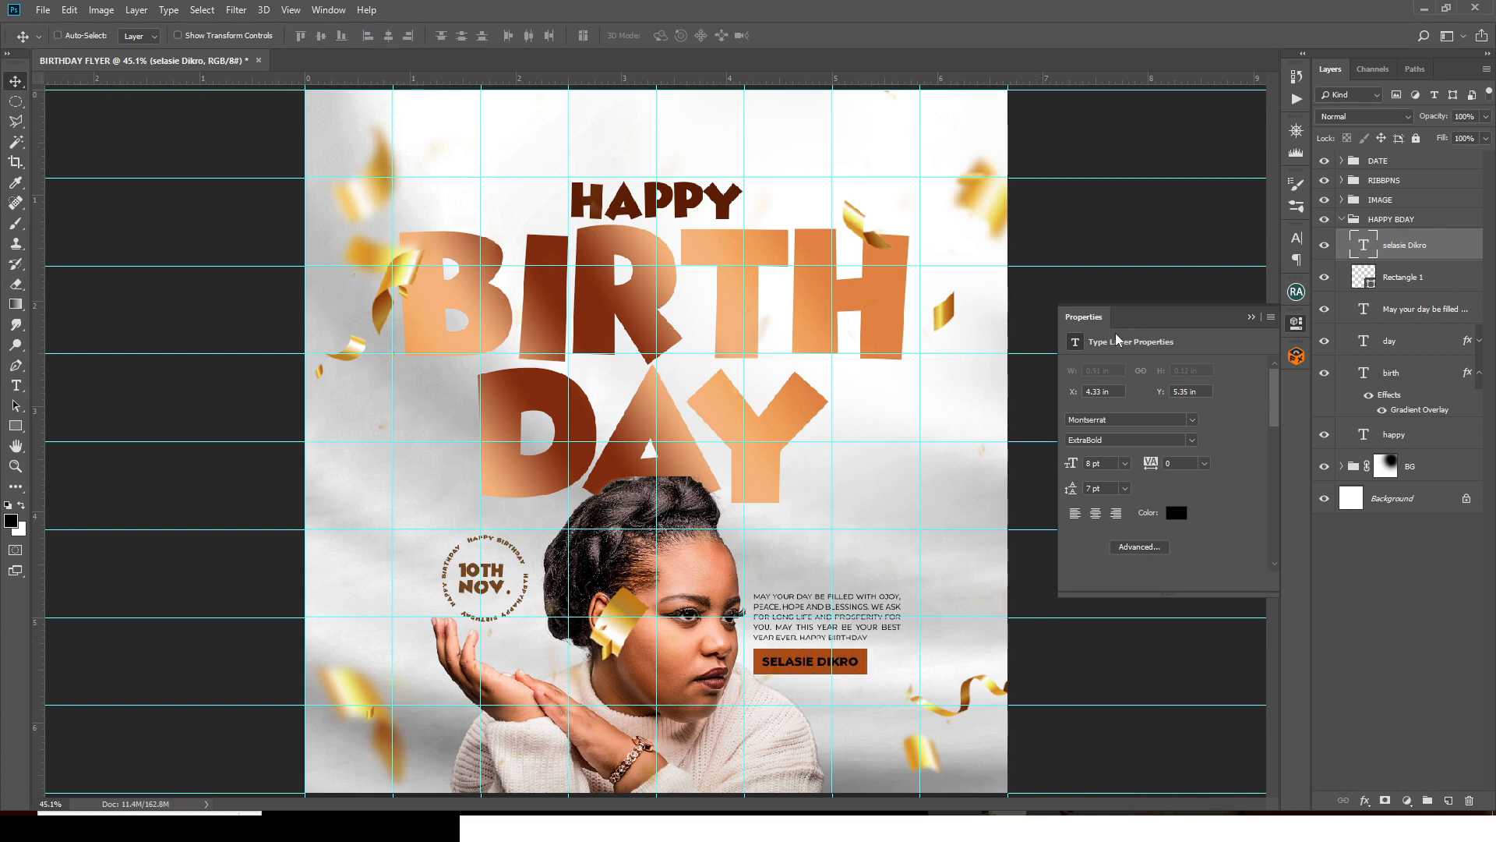
- Colour the name white (#ffffff) and hide the guides
{"action": "left_click", "coordinate": [1175, 513]}
{"action": "left_click_drag", "start_coordinate": [1071, 477], "coordinate": [1011, 427]}
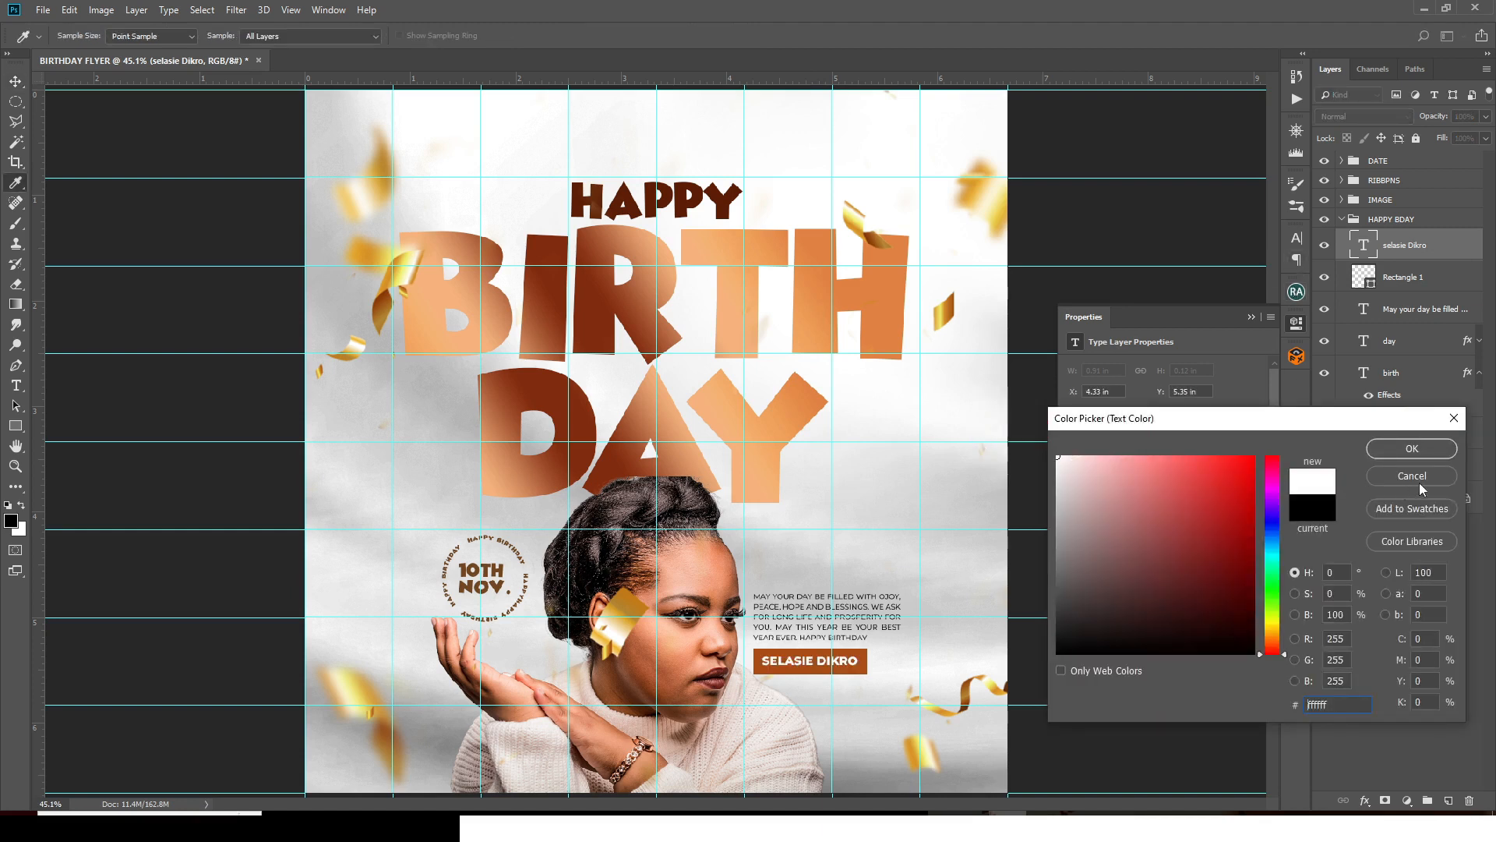
{"action": "left_click", "coordinate": [1414, 442]}
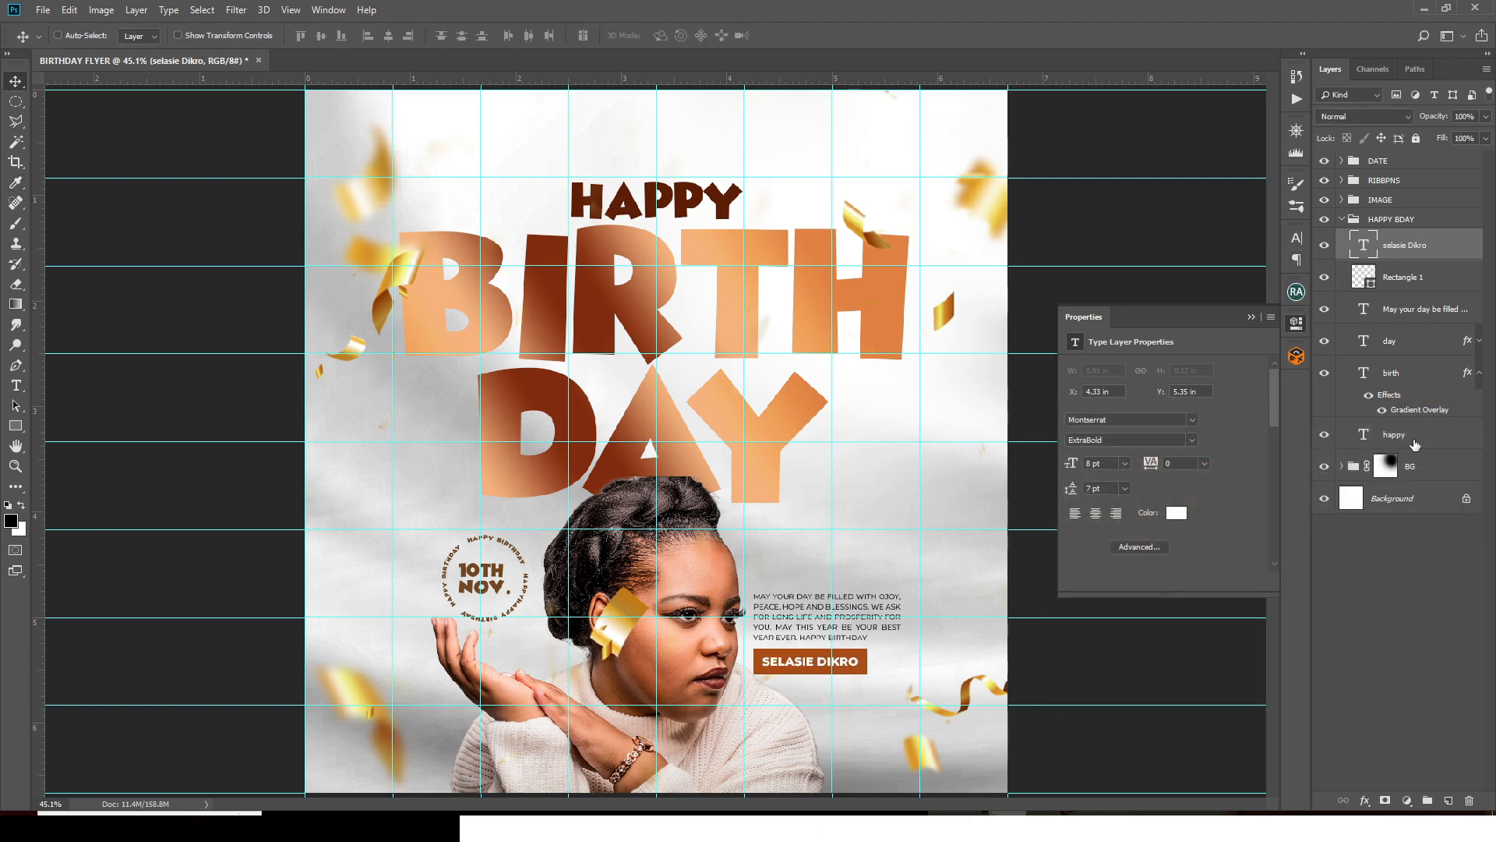
{"action": "key", "text": "ctrl+semicolon"}
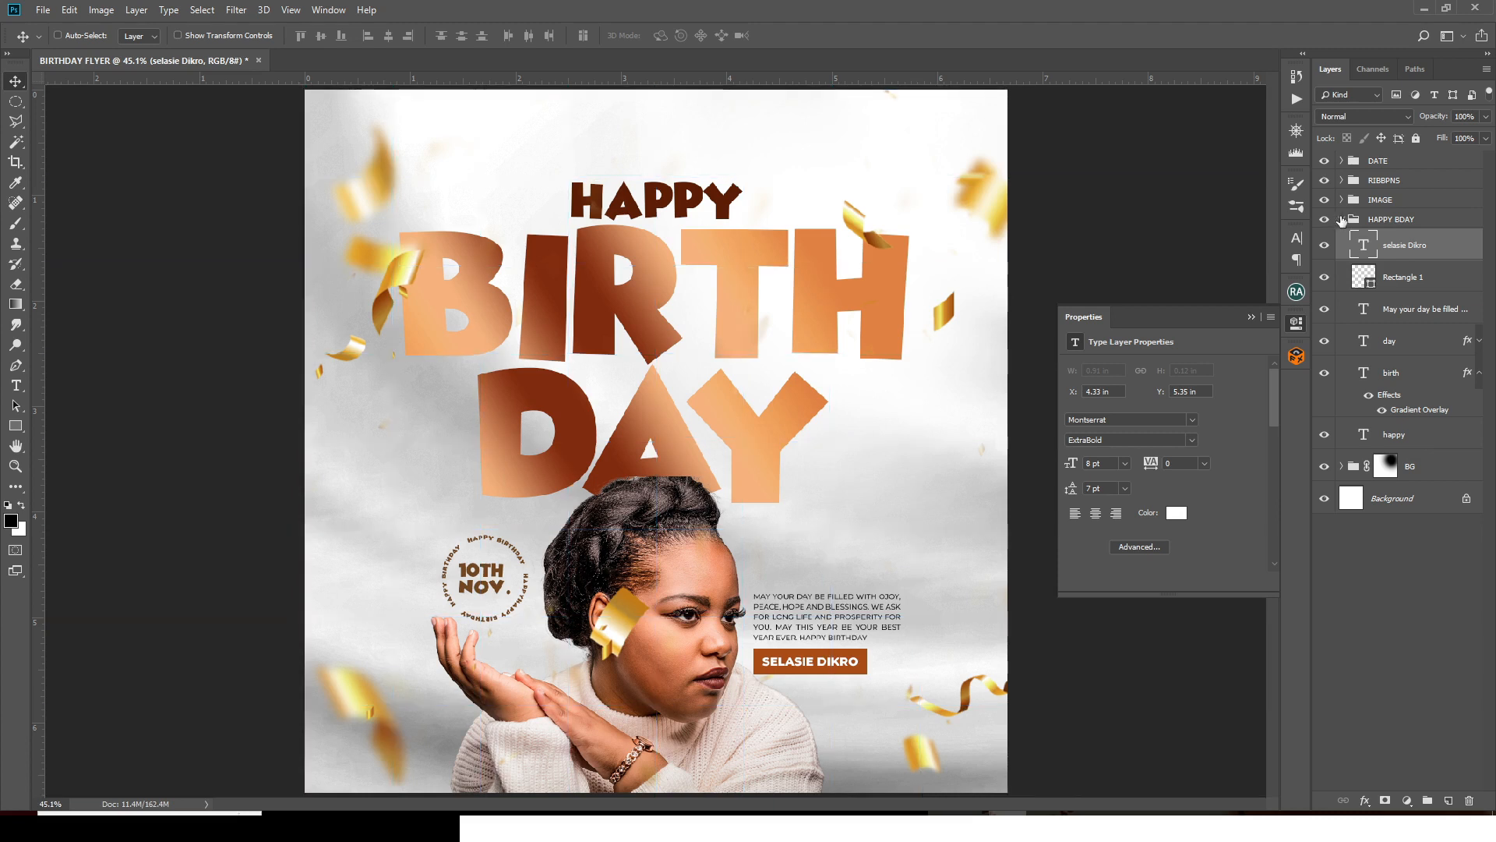
- Group the name text and Rectangle 1 into a group named NAME
{"action": "left_click", "coordinate": [1407, 281], "text": "shift"}
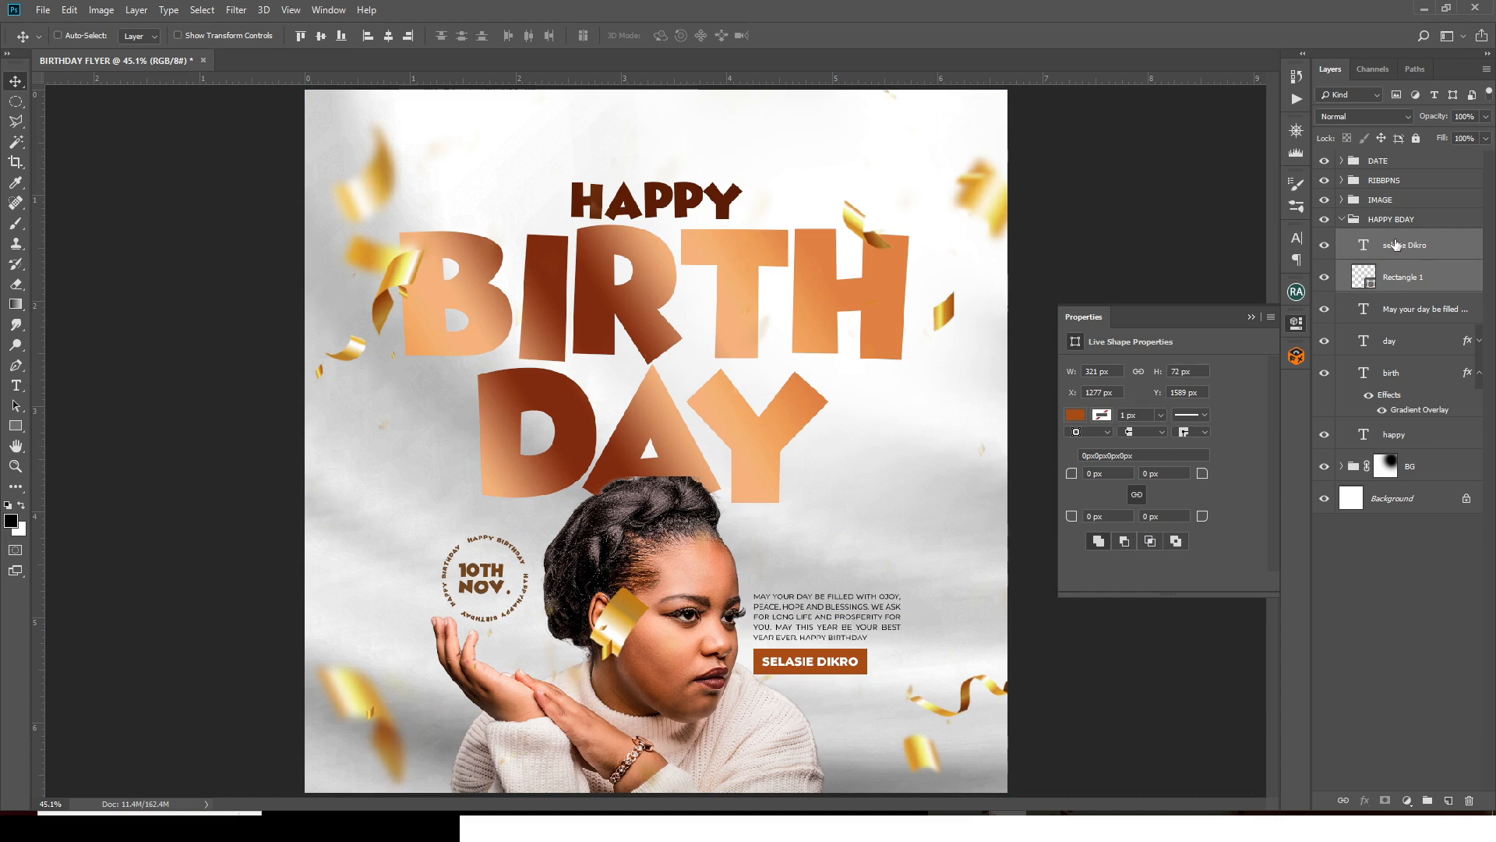
{"action": "key", "text": "ctrl+g"}
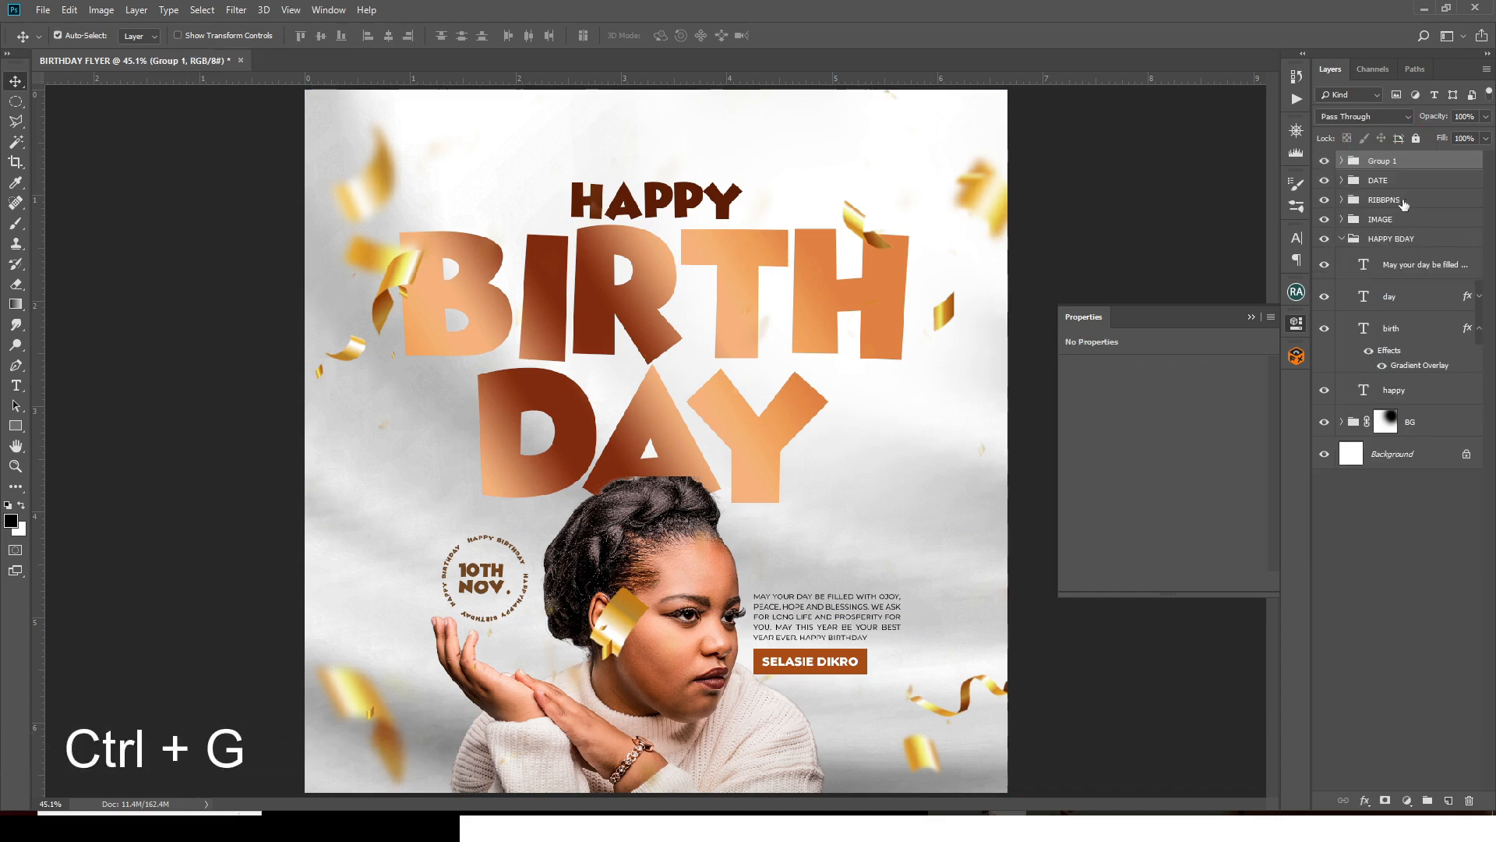
{"action": "double_click", "coordinate": [1381, 160]}
{"action": "type", "text": "NAME"}
{"action": "key", "text": "Return"}
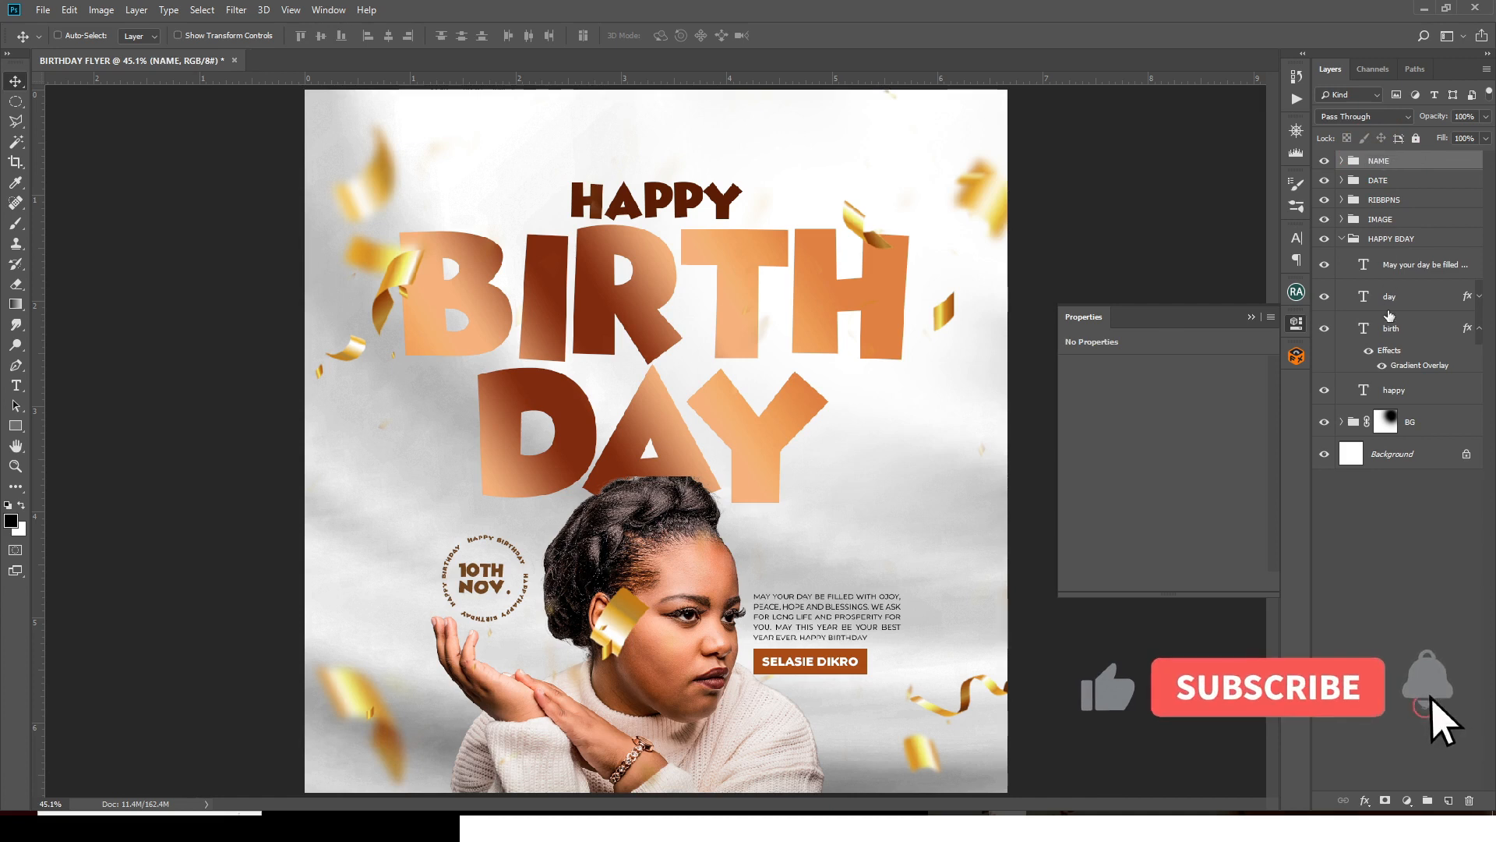
- Move the wishes text layer to the top and group it as MESSAGE
{"action": "left_click_drag", "start_coordinate": [1407, 265], "coordinate": [1403, 156]}
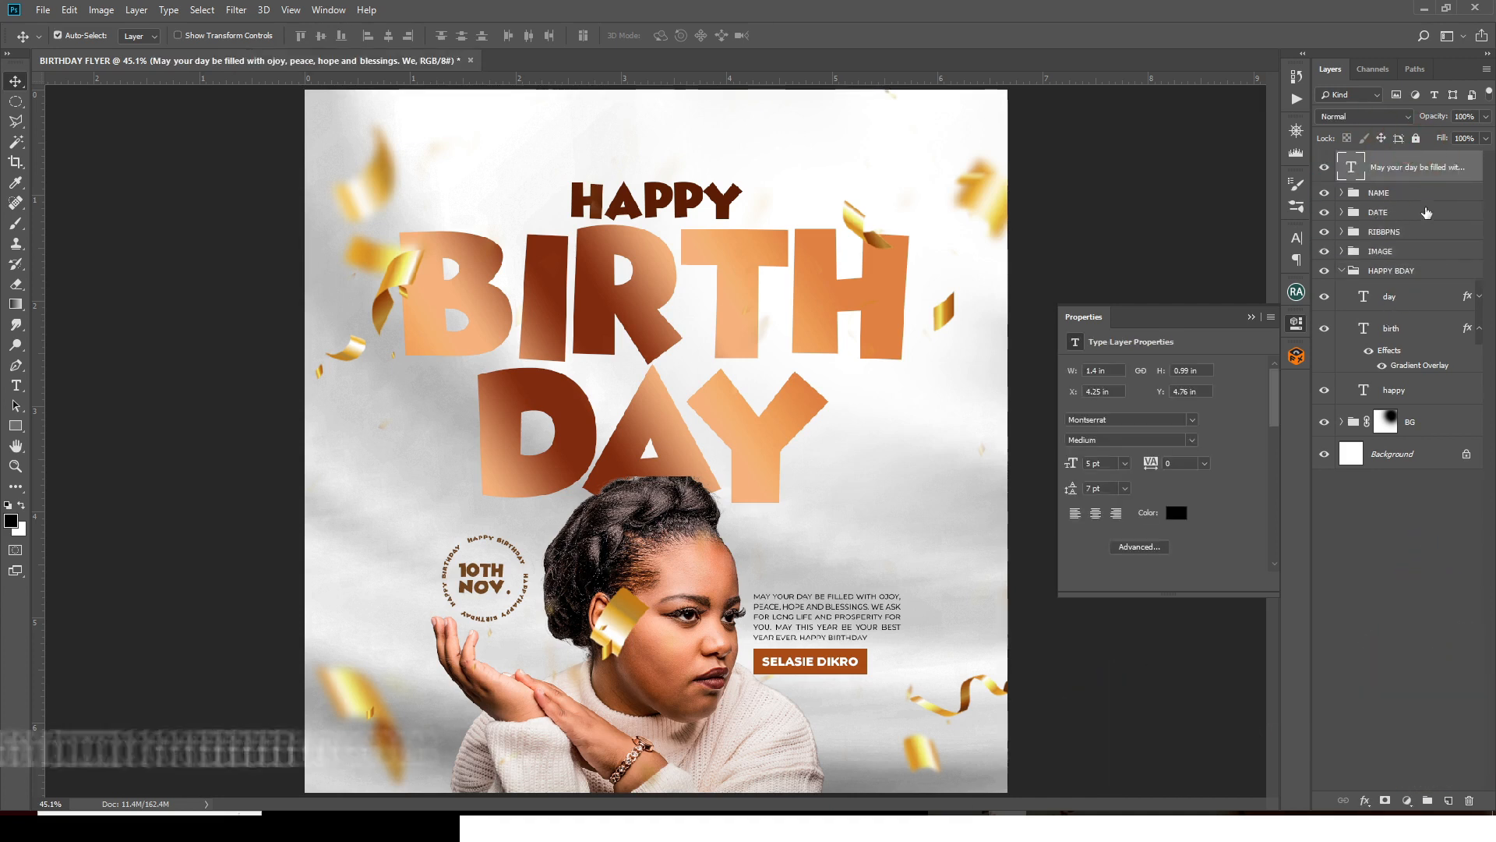
{"action": "key", "text": "ctrl+g"}
{"action": "double_click", "coordinate": [1384, 160]}
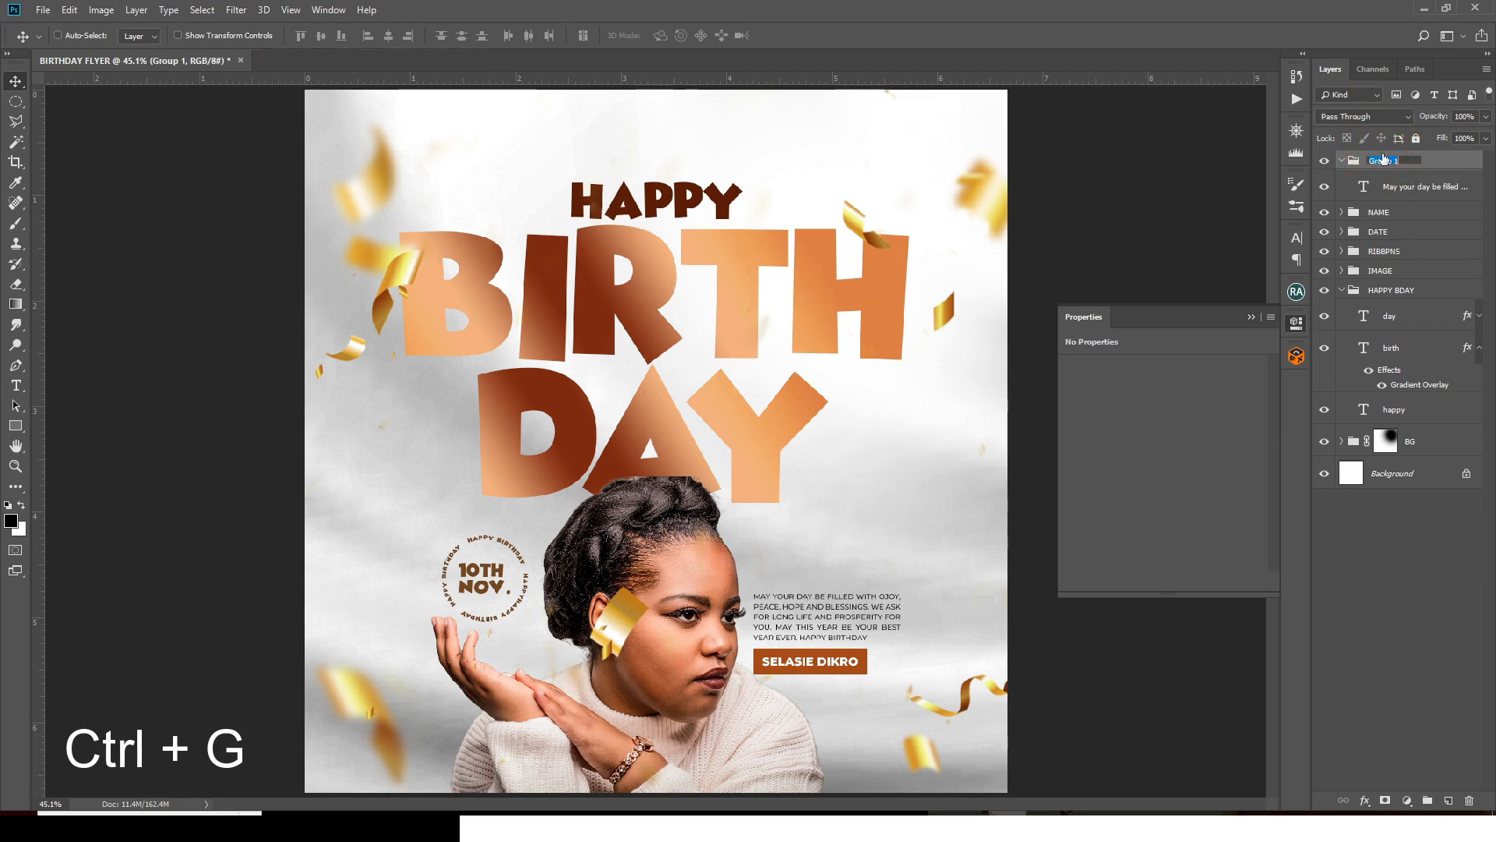
{"action": "type", "text": "M"}
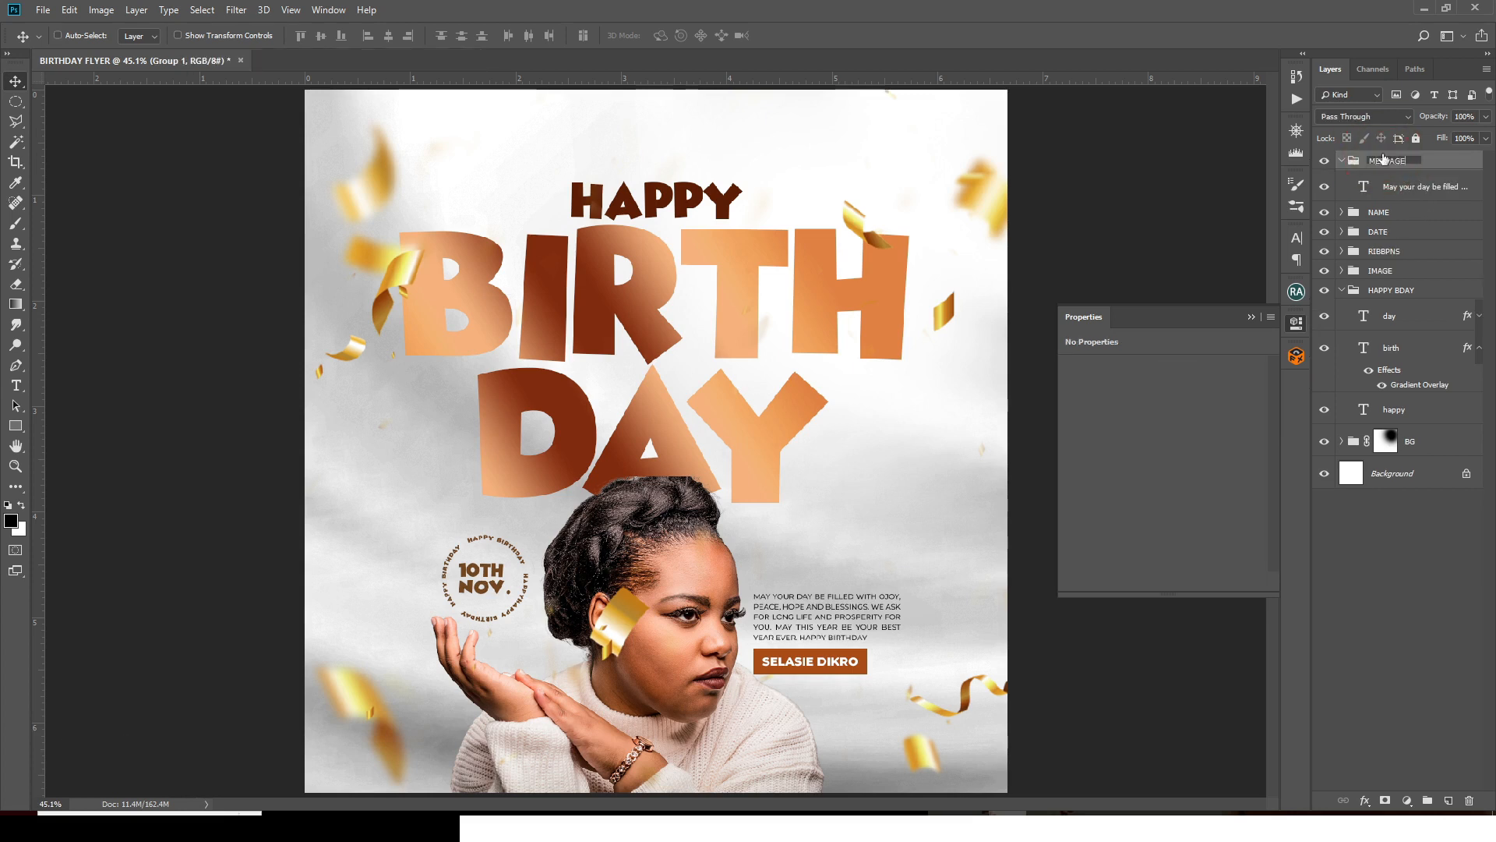
{"action": "type", "text": "ESSAGE"}
{"action": "key", "text": "Return"}
- Zoom out to the whole flyer and collapse the HAPPY BDAY and MESSAGE groups
{"action": "left_click", "coordinate": [1250, 316]}
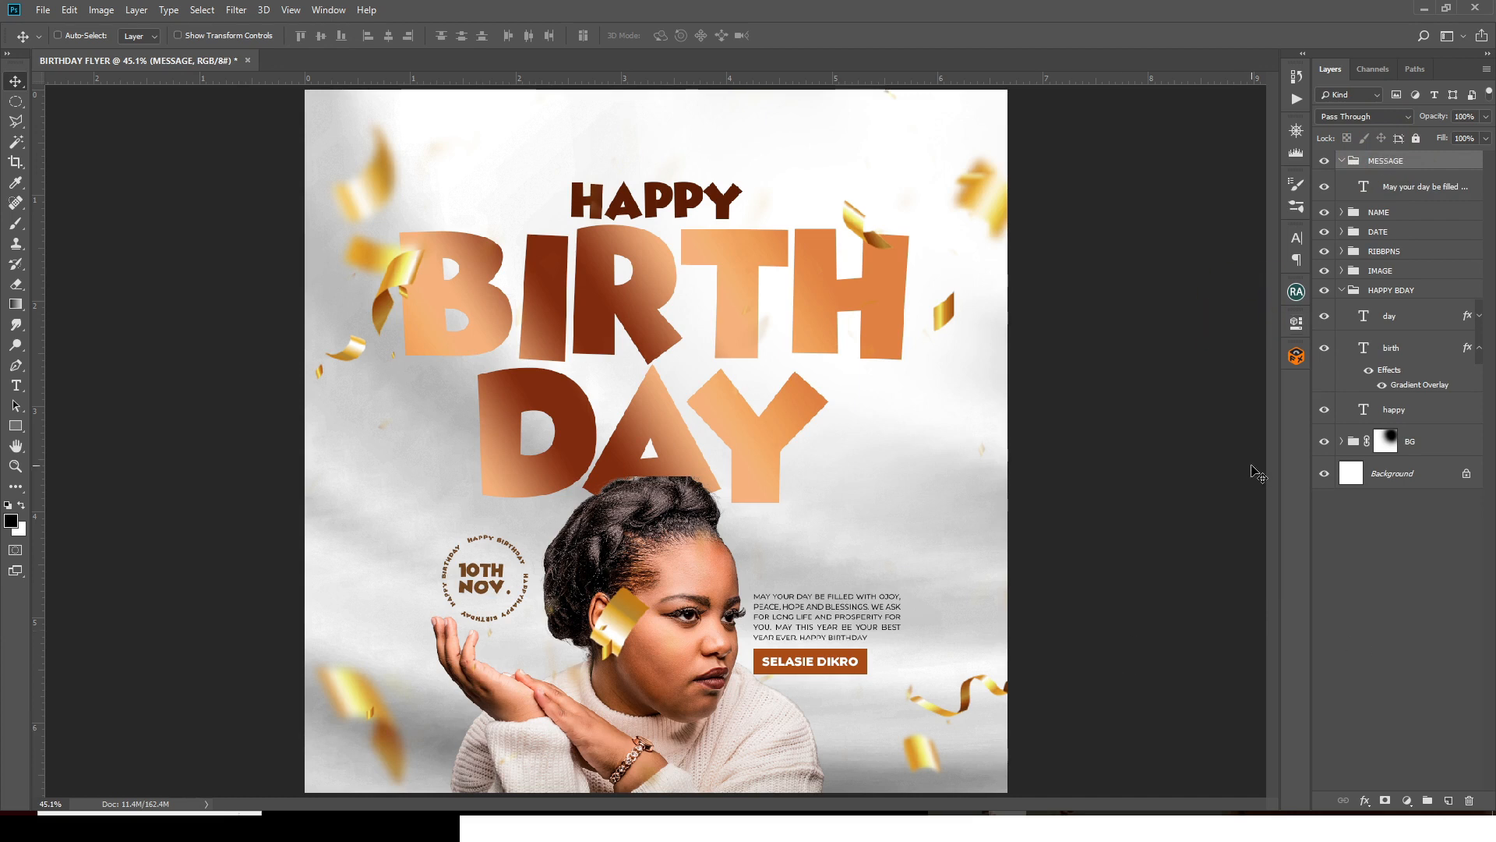
{"action": "key", "text": "ctrl"}
{"action": "key", "text": "ctrl+minus"}
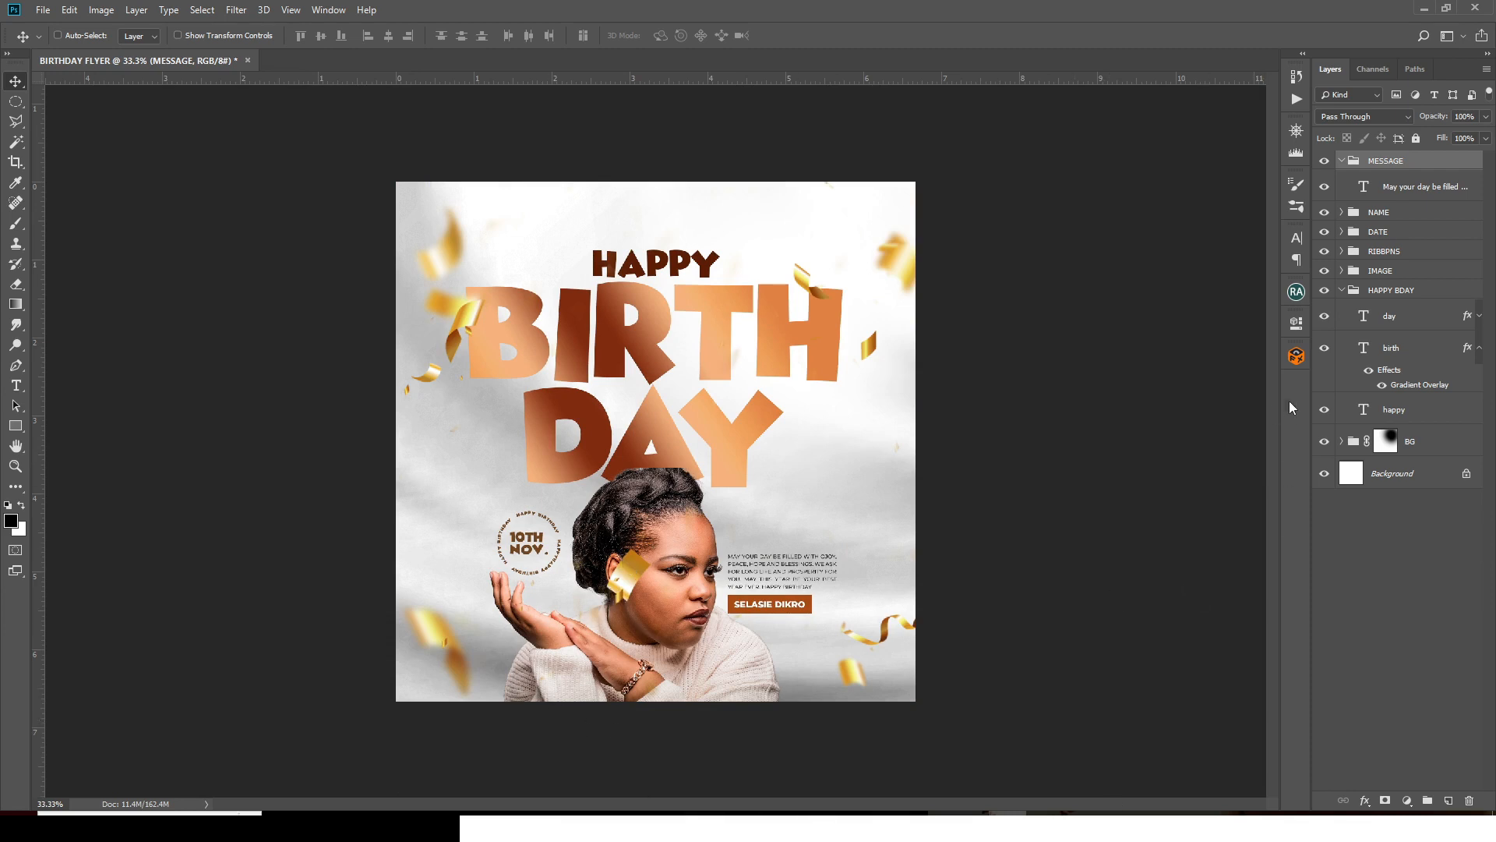
{"action": "left_click", "coordinate": [1341, 289]}
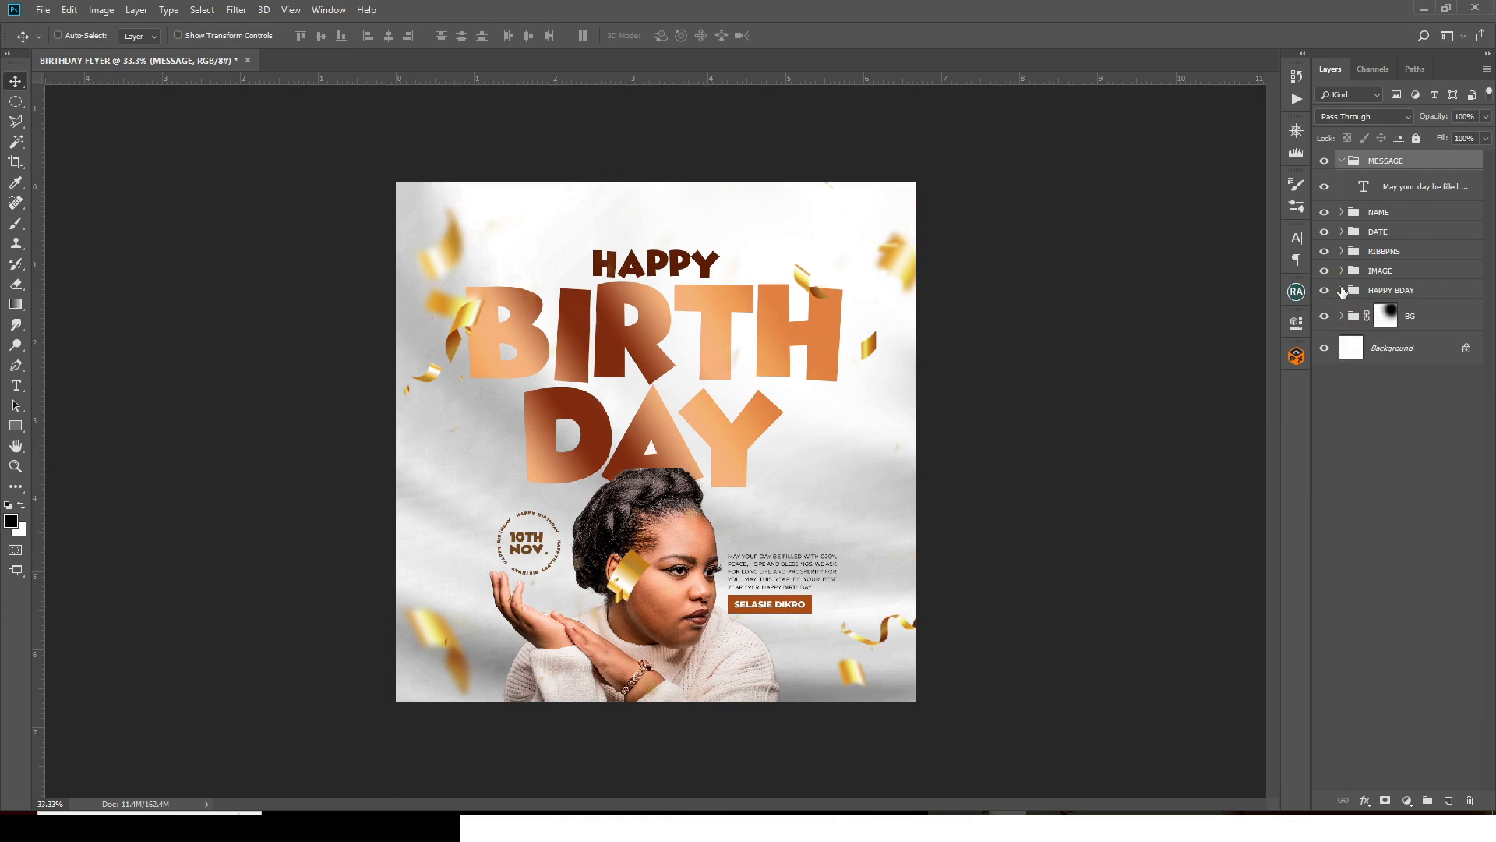
{"action": "left_click", "coordinate": [1341, 159]}
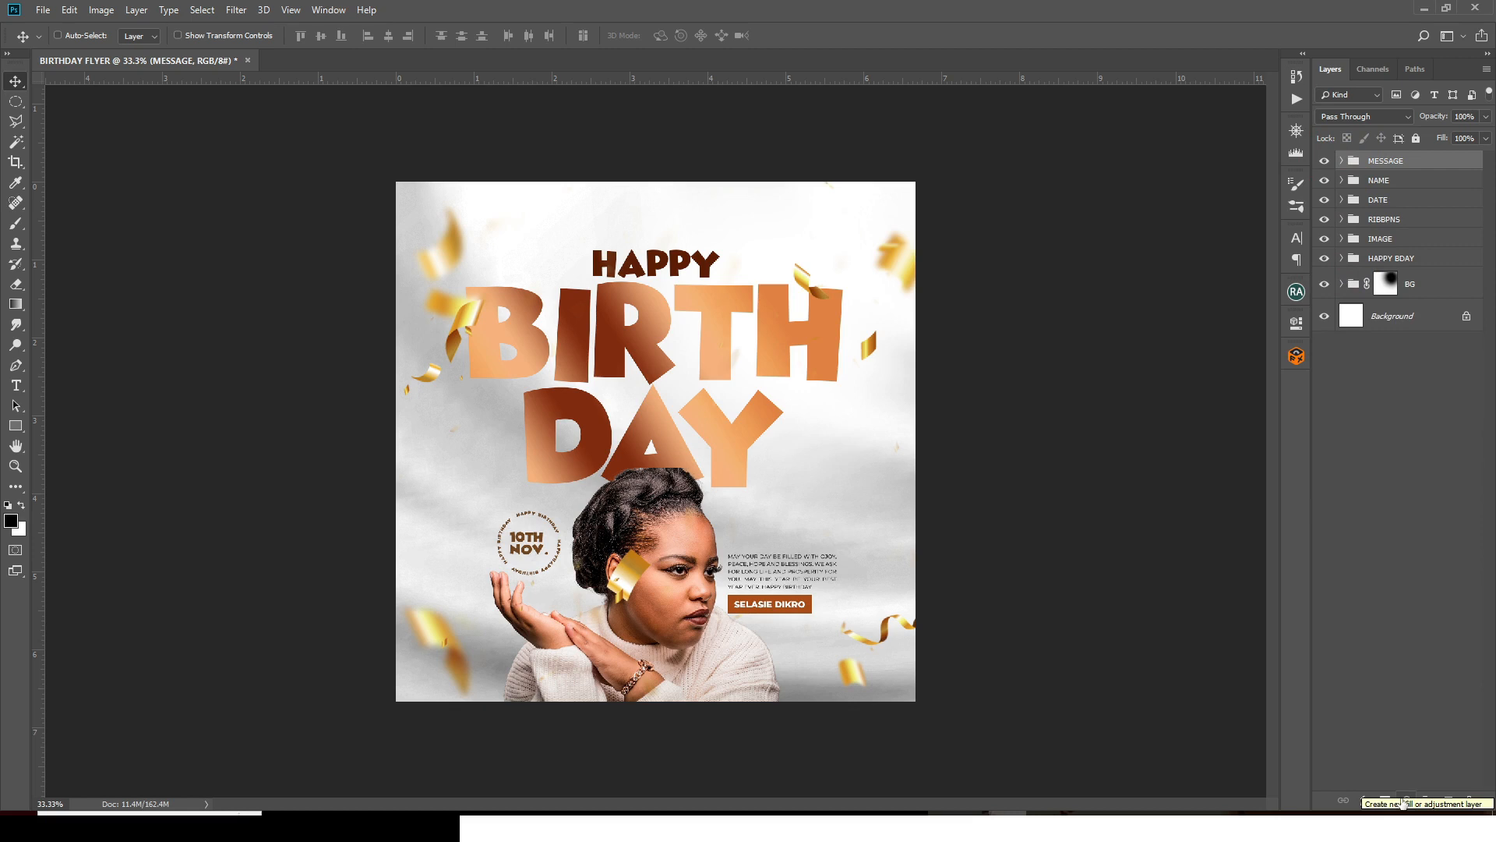
- Add a Gradient Map adjustment layer and set its left stop to dark brown 442000
{"action": "left_click", "coordinate": [1404, 801]}
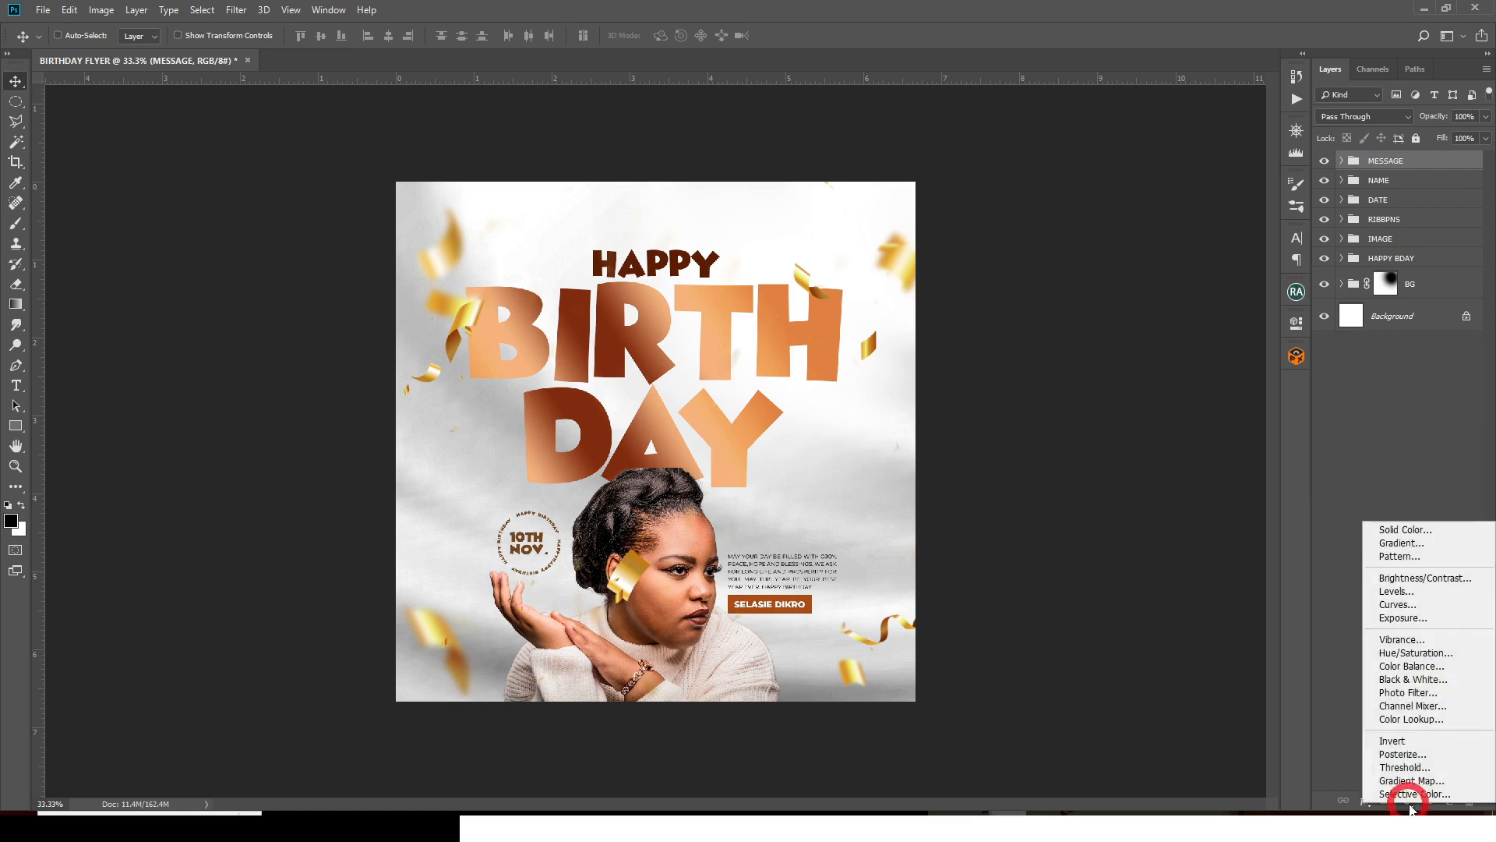
{"action": "left_click", "coordinate": [1409, 781]}
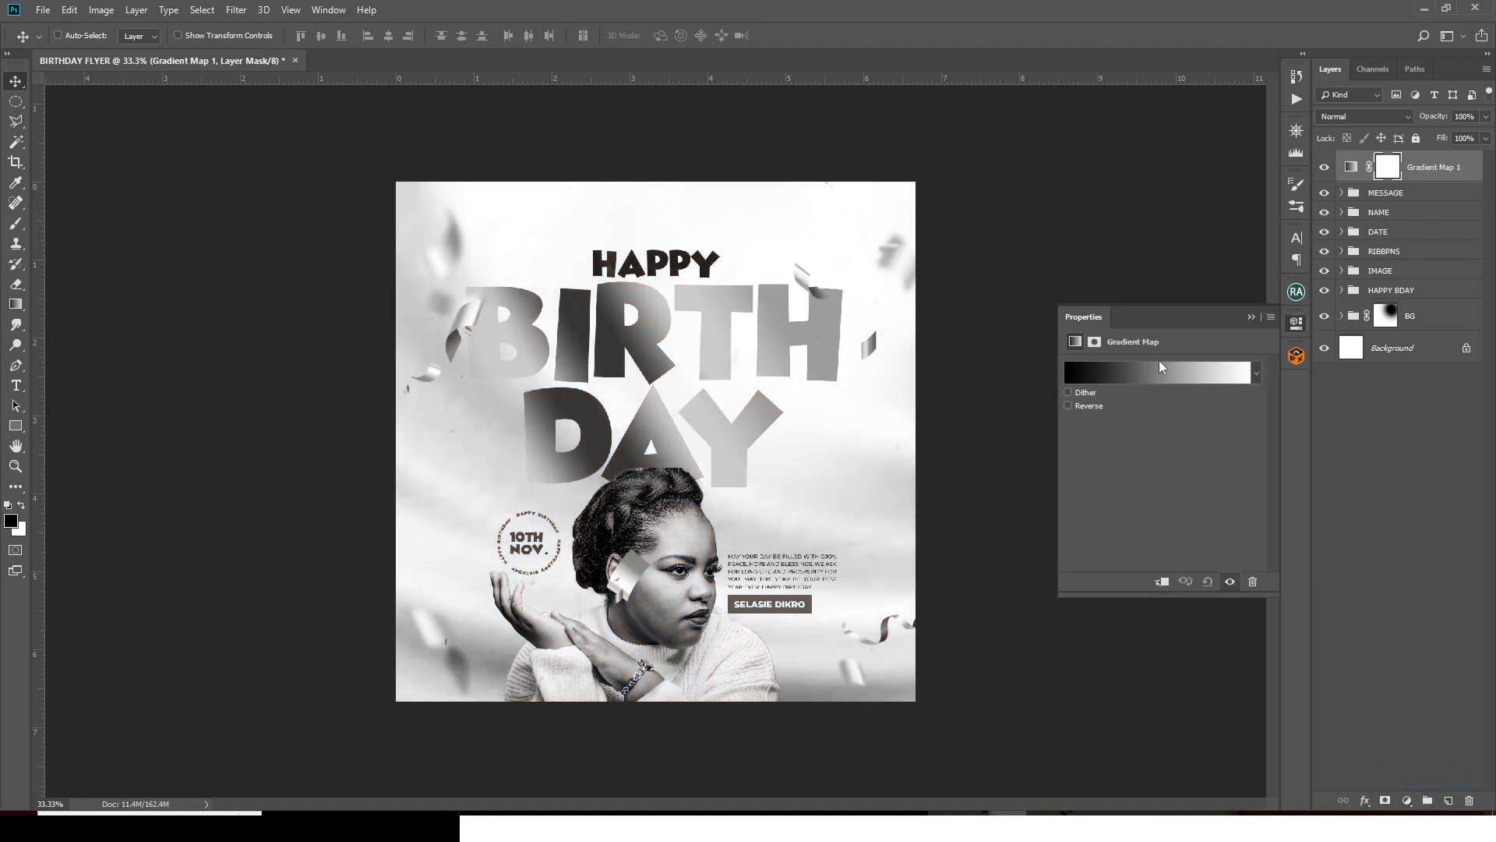
{"action": "left_click", "coordinate": [1147, 379]}
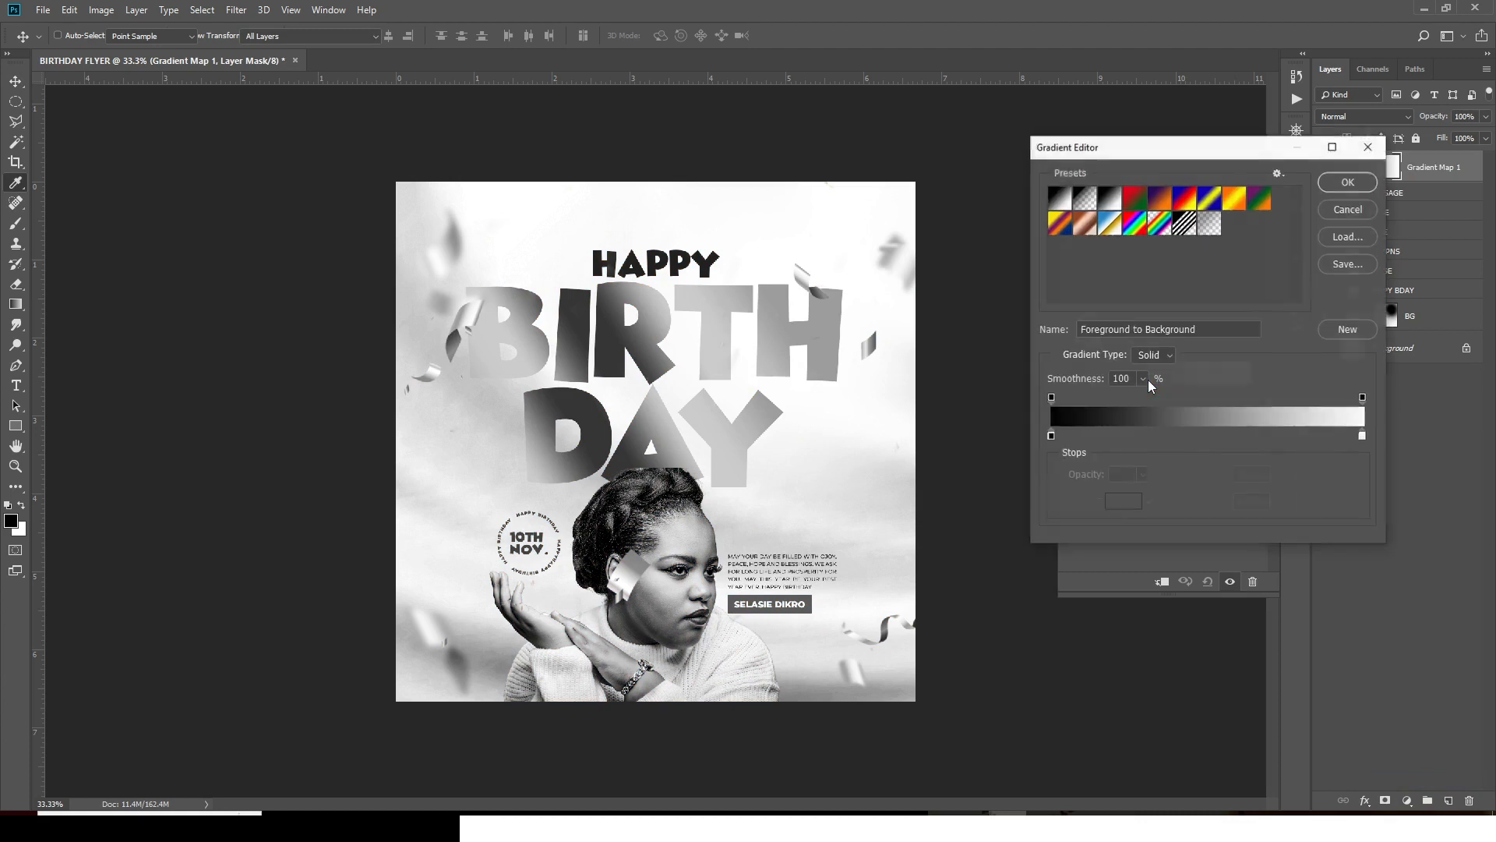
{"action": "left_click", "coordinate": [1052, 435]}
{"action": "double_click", "coordinate": [1052, 436]}
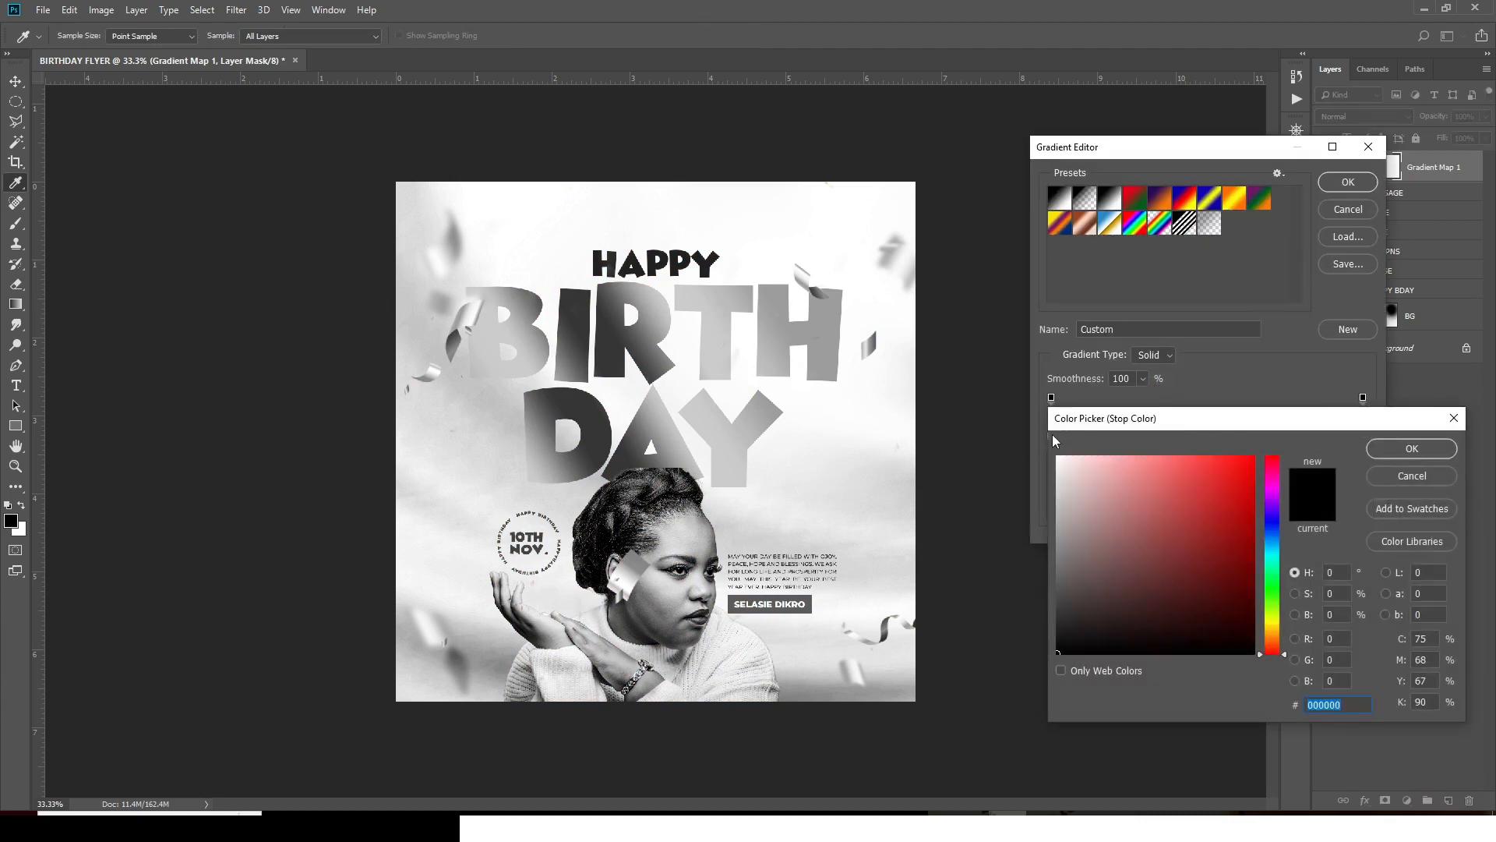
{"action": "type", "text": "44"}
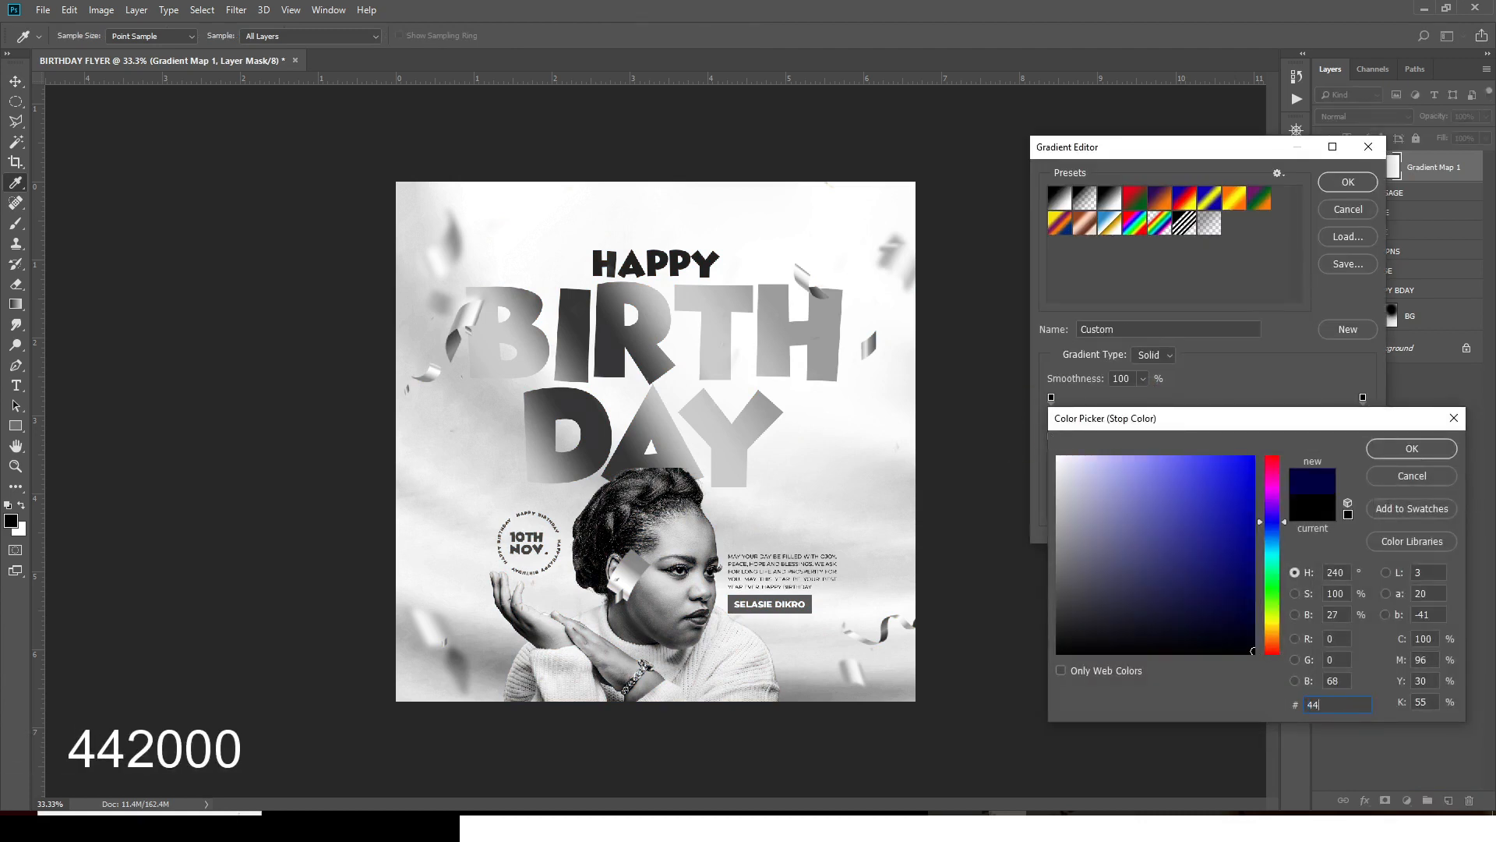
{"action": "type", "text": "2000"}
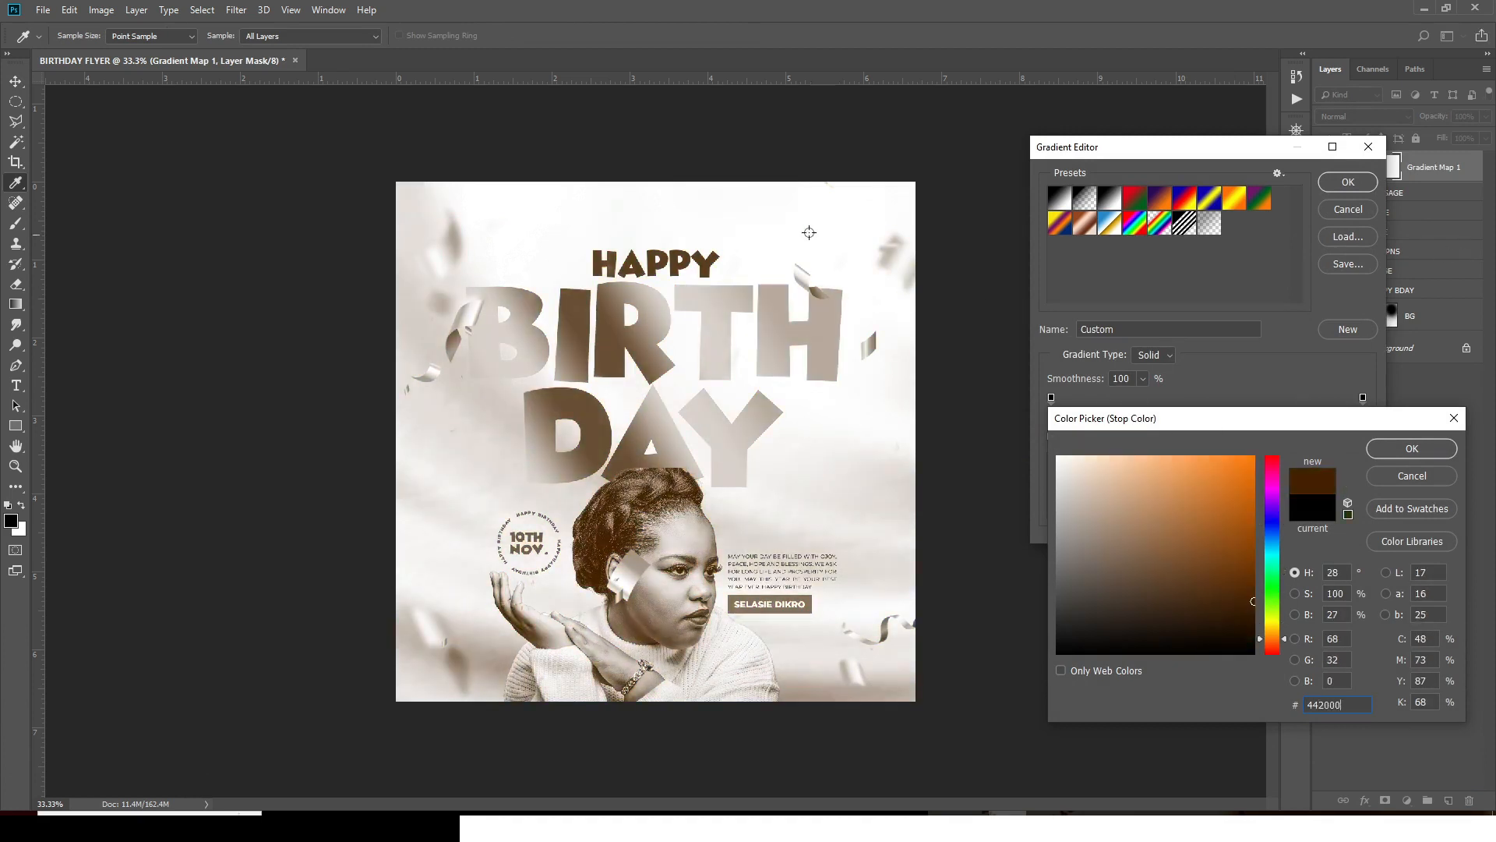
{"action": "left_click", "coordinate": [1411, 448]}
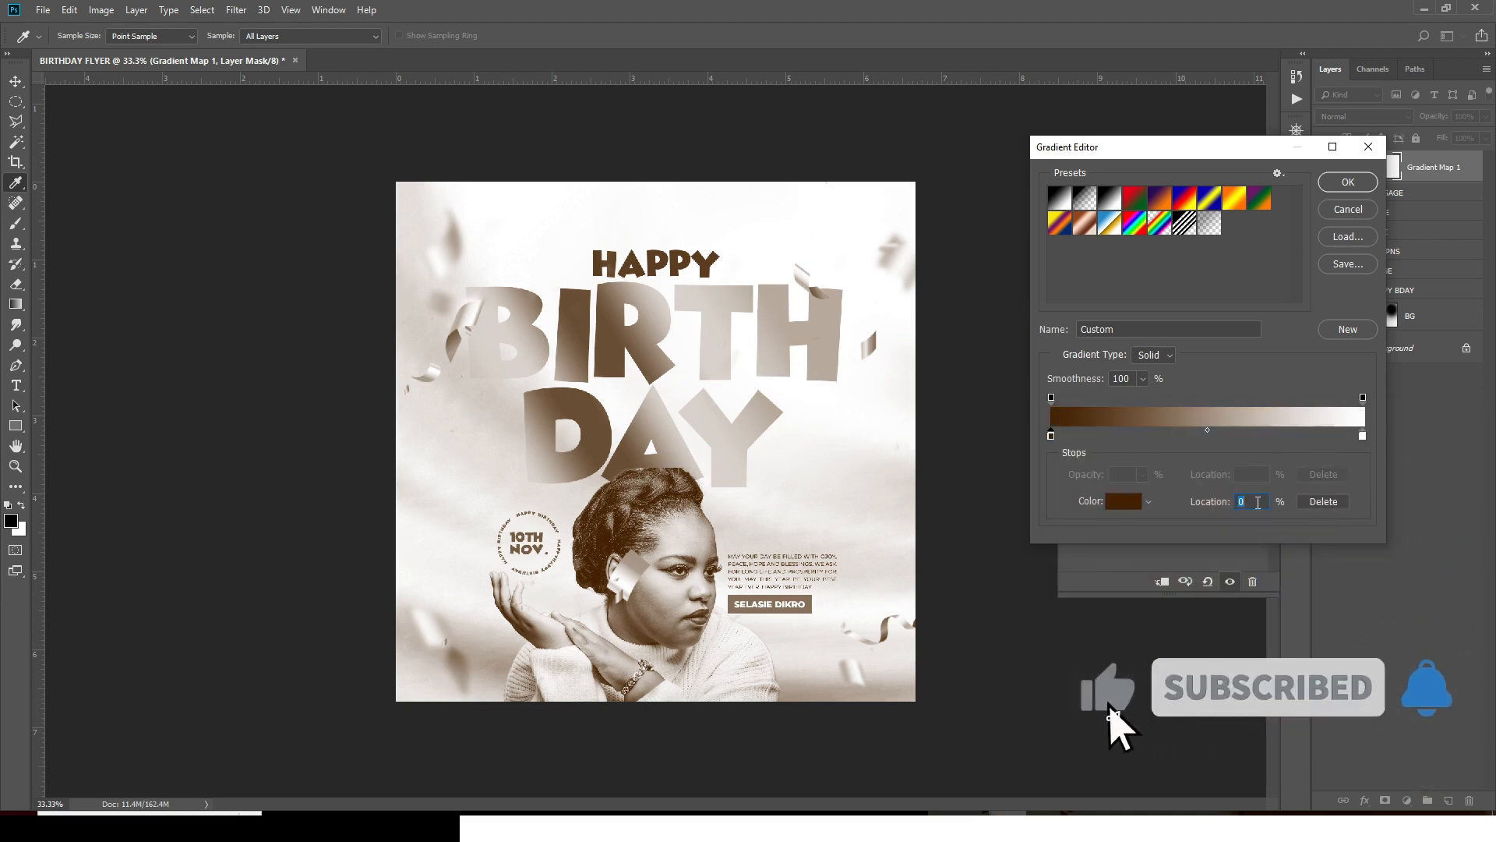
- Add a middle gradient stop at 50% coloured orange EF7422
{"action": "left_click", "coordinate": [1220, 500]}
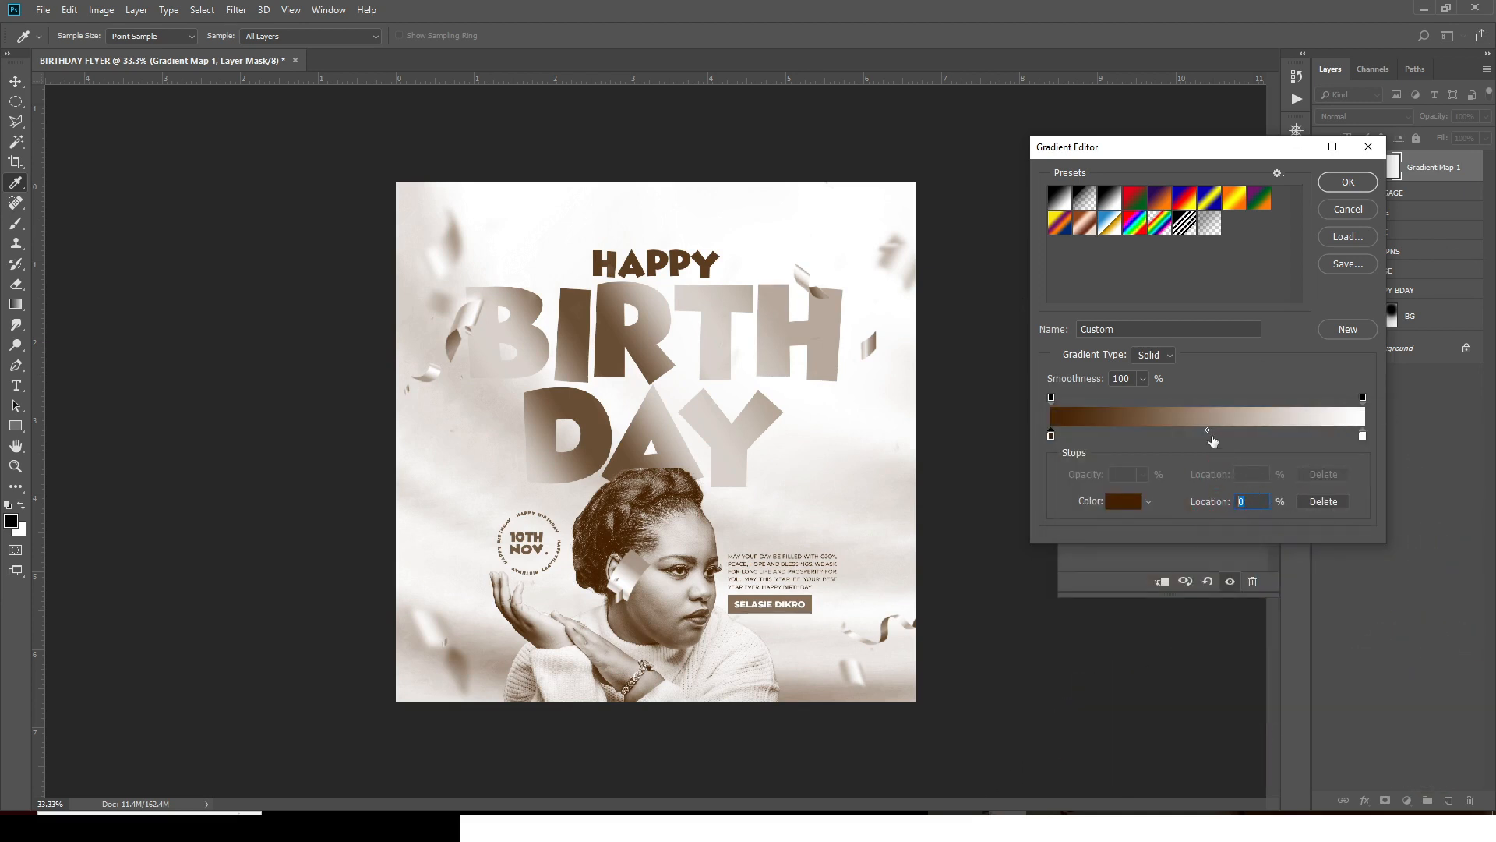
{"action": "left_click", "coordinate": [1205, 436]}
{"action": "left_click", "coordinate": [1222, 501]}
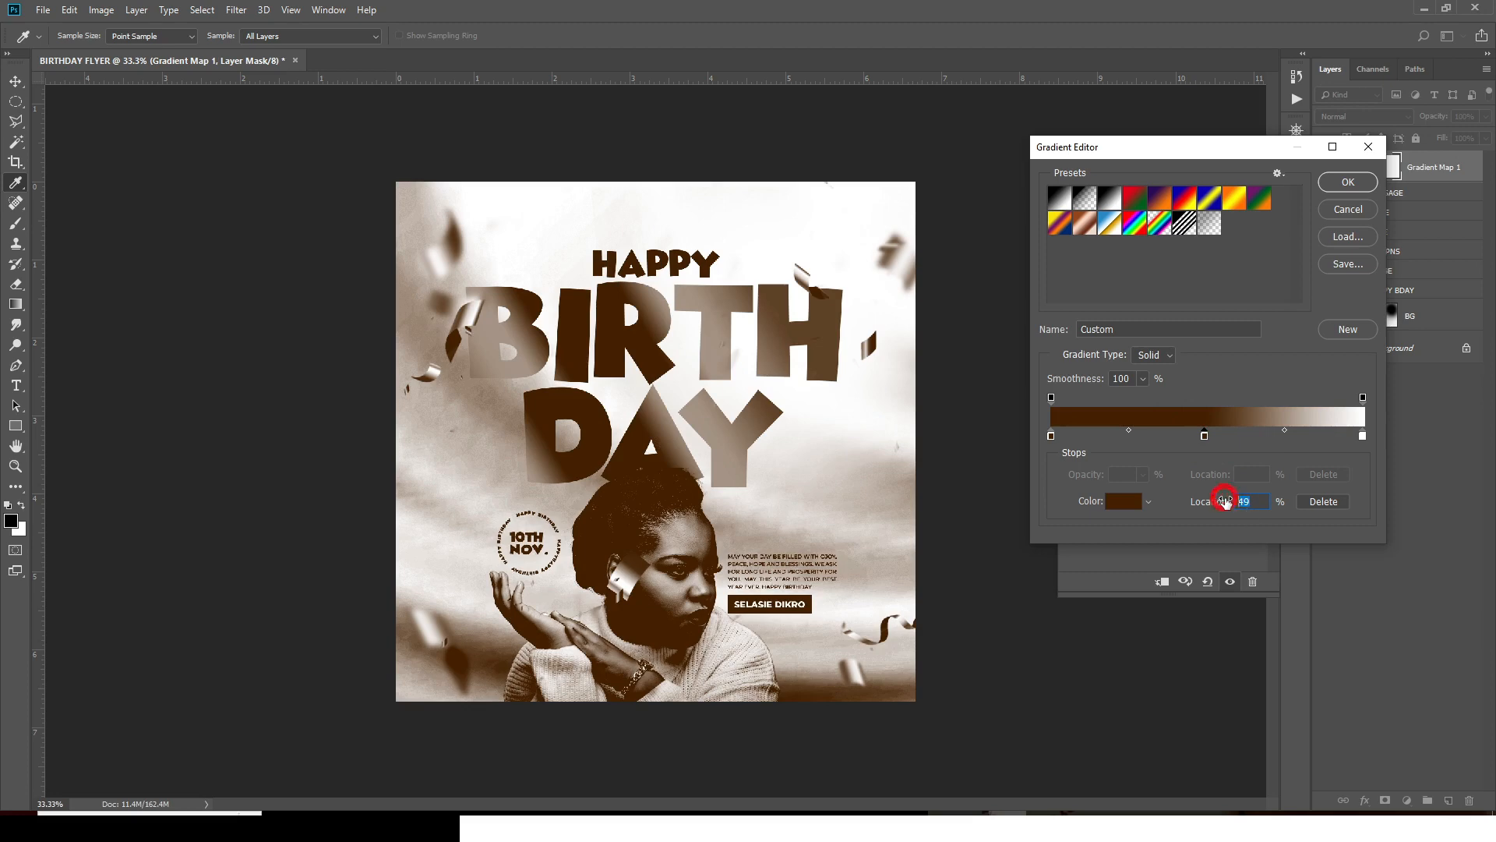
{"action": "type", "text": "50"}
{"action": "double_click", "coordinate": [1206, 435]}
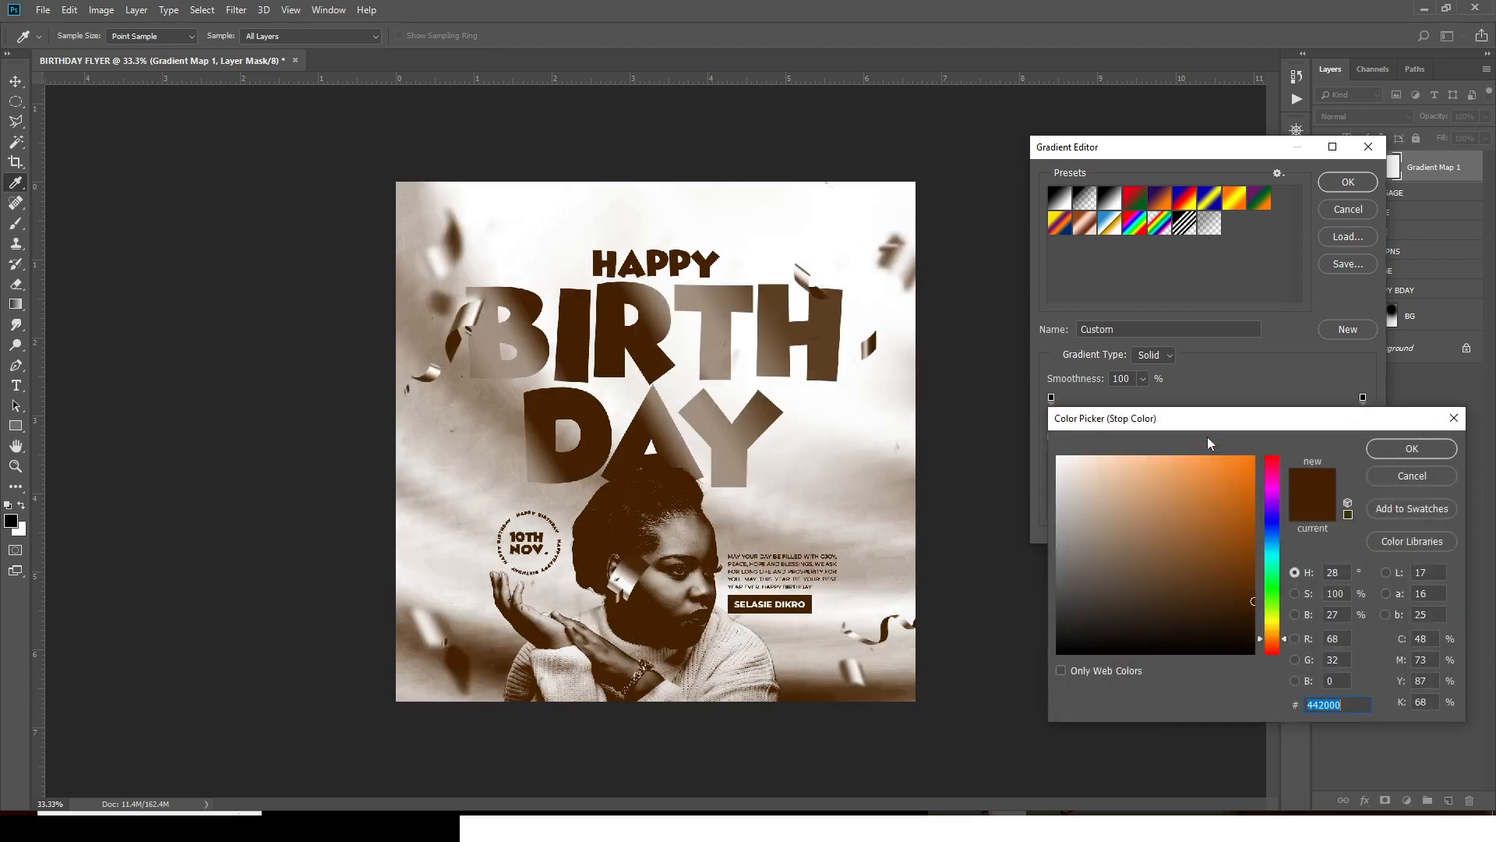
{"action": "type", "text": "EF"}
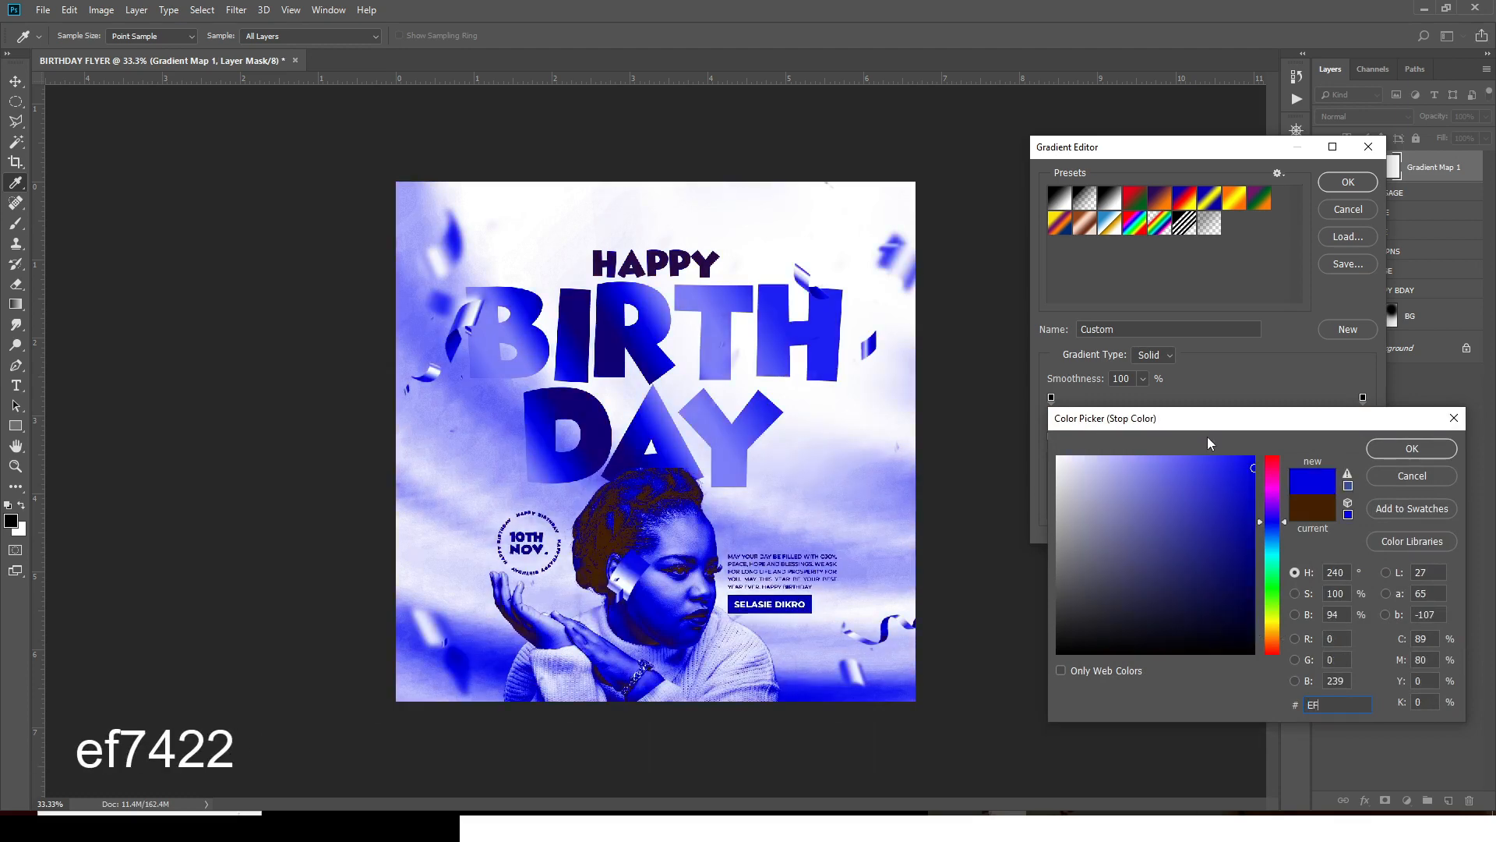
{"action": "type", "text": "74"}
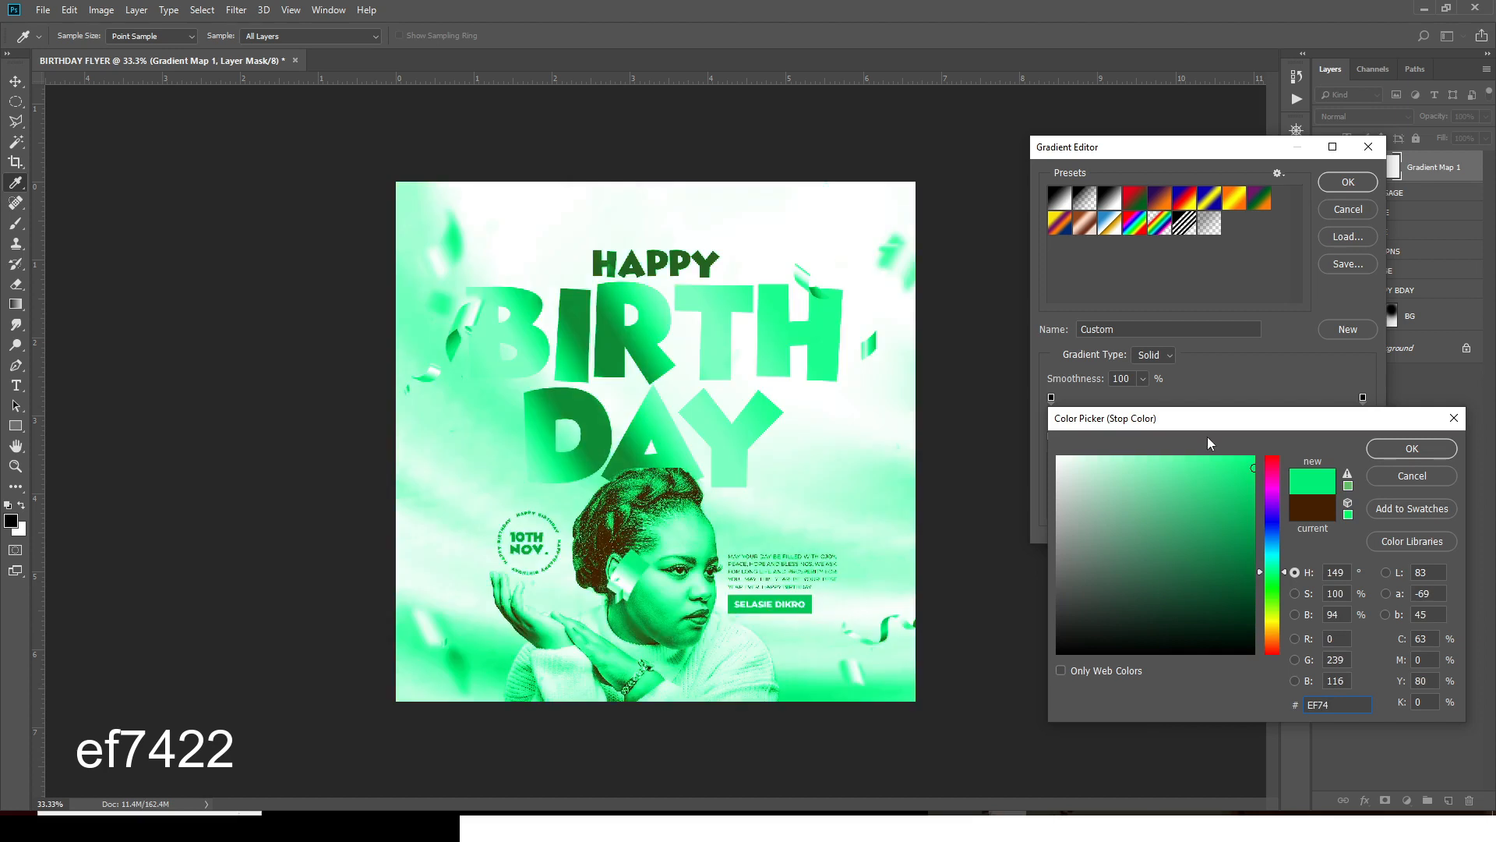
{"action": "type", "text": "22"}
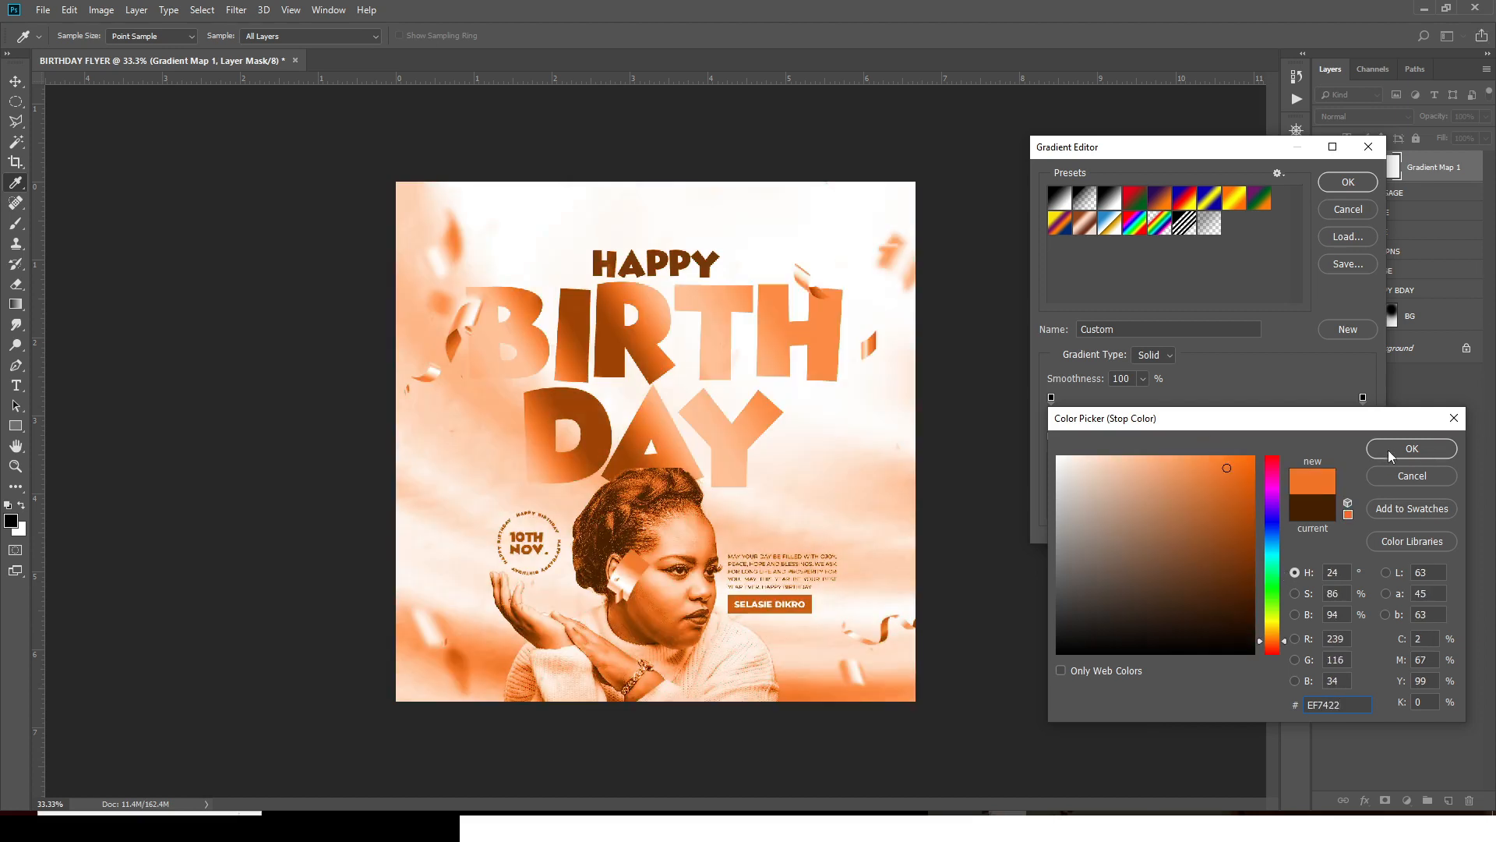
{"action": "left_click", "coordinate": [1388, 450]}
- Set the right gradient stop to pale yellow FED680 and apply the gradient
{"action": "left_click", "coordinate": [1362, 437]}
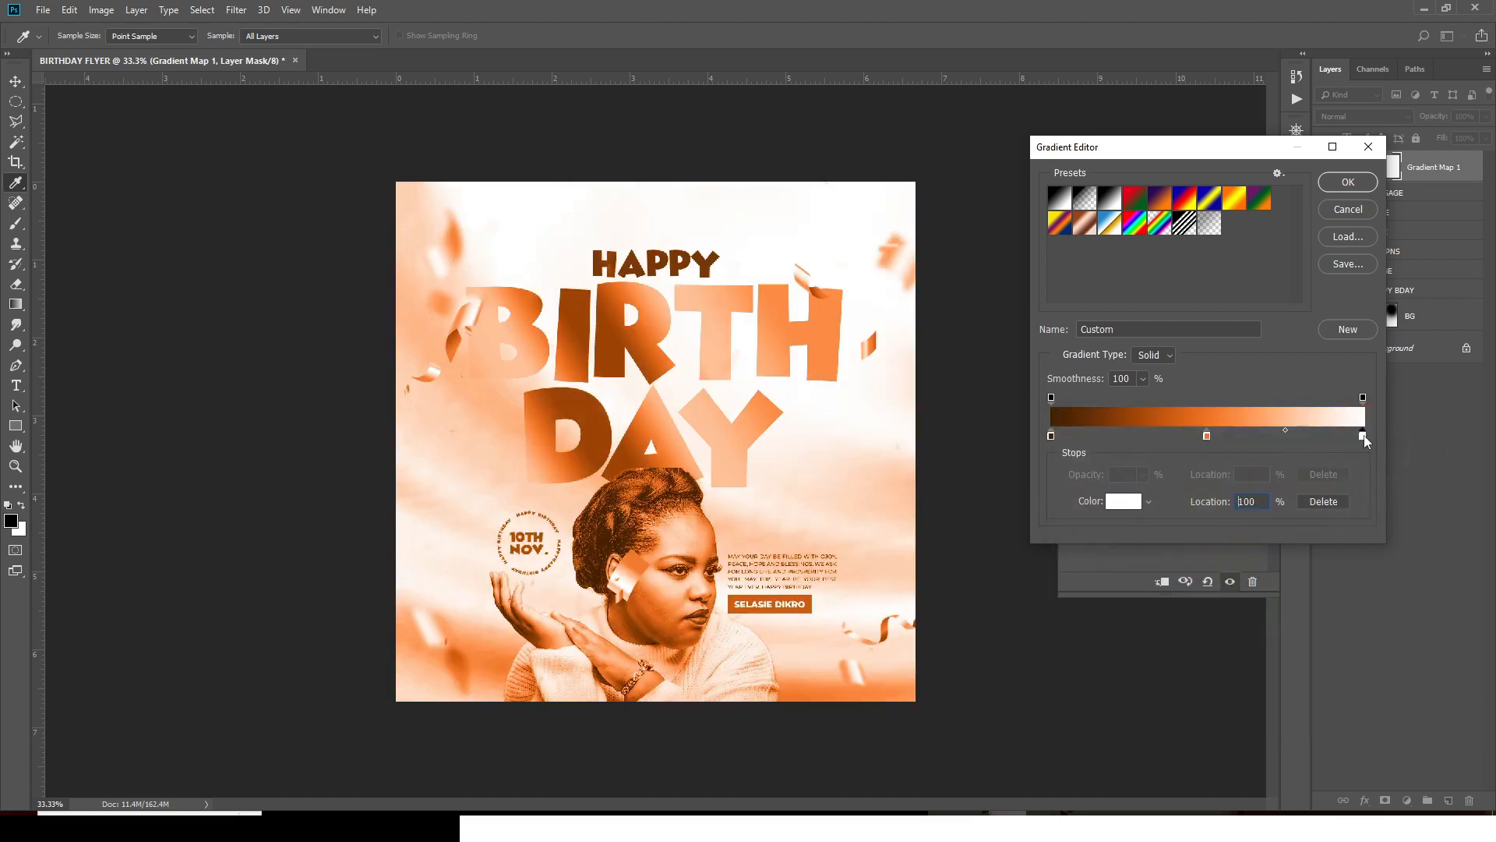
{"action": "double_click", "coordinate": [1363, 437]}
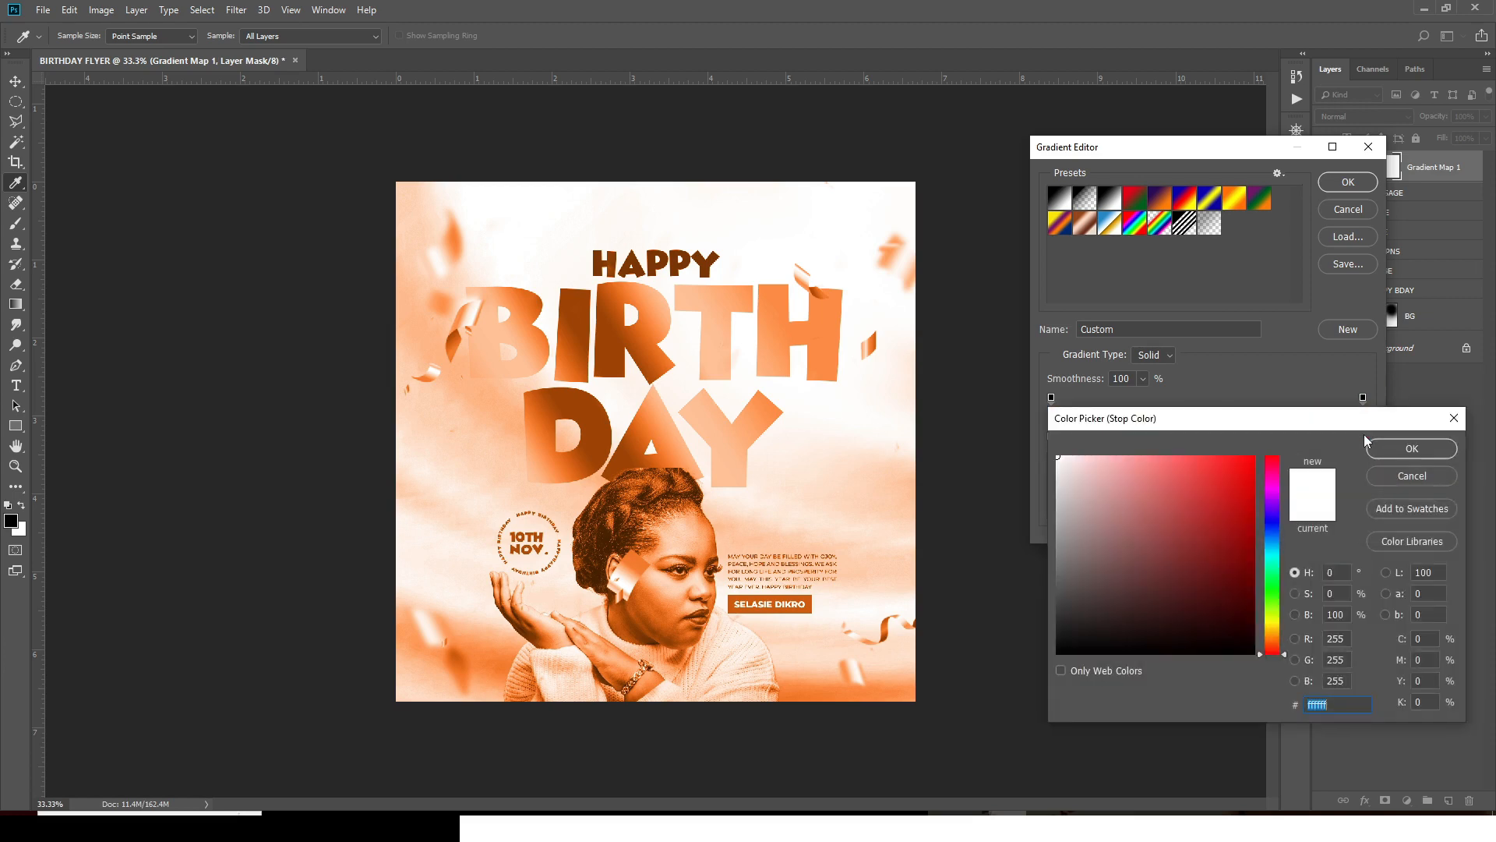
{"action": "type", "text": "FED"}
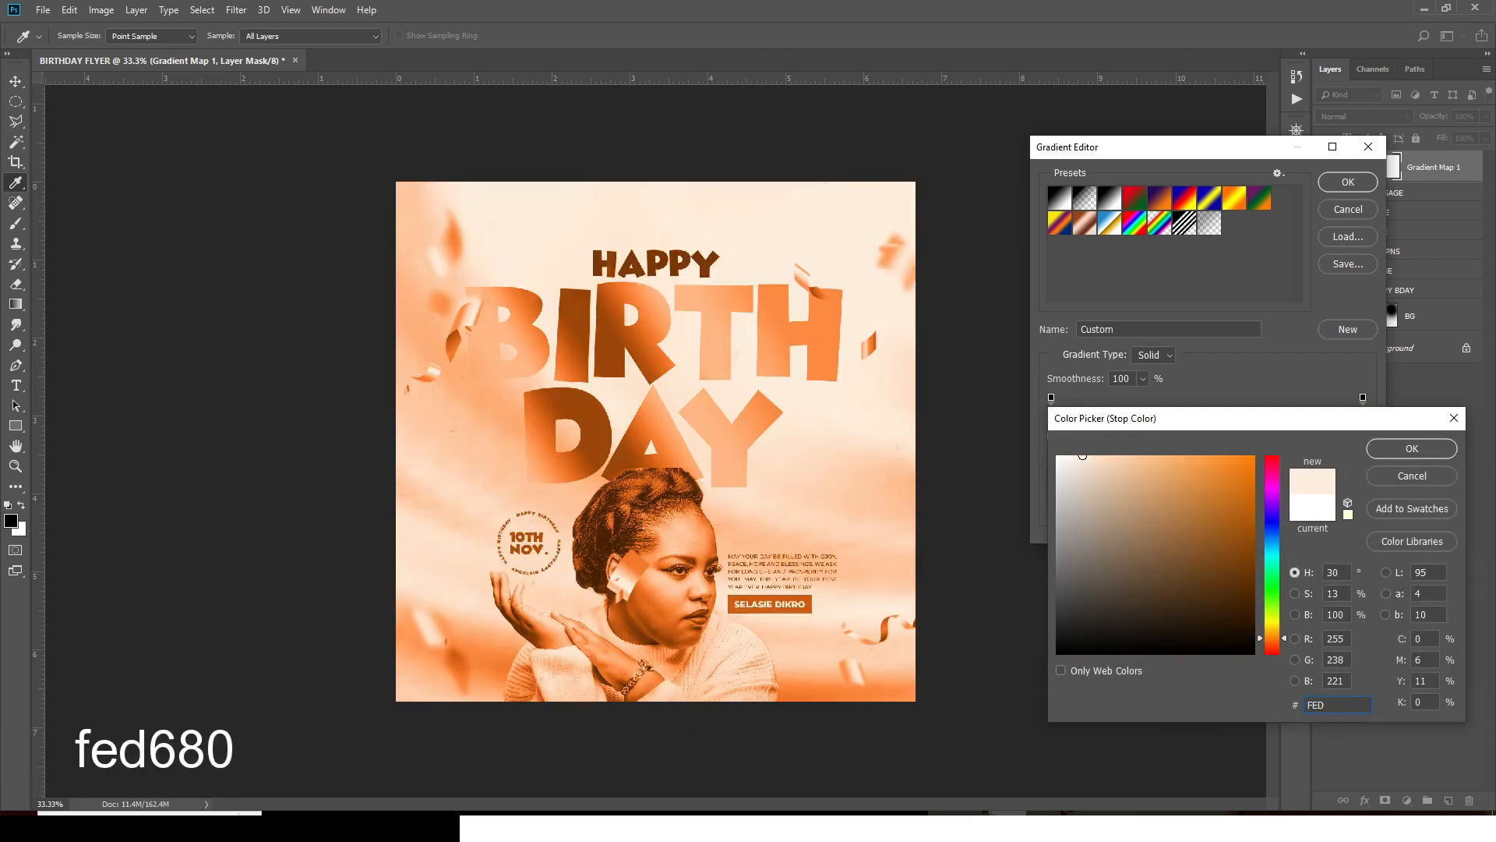
{"action": "type", "text": "680"}
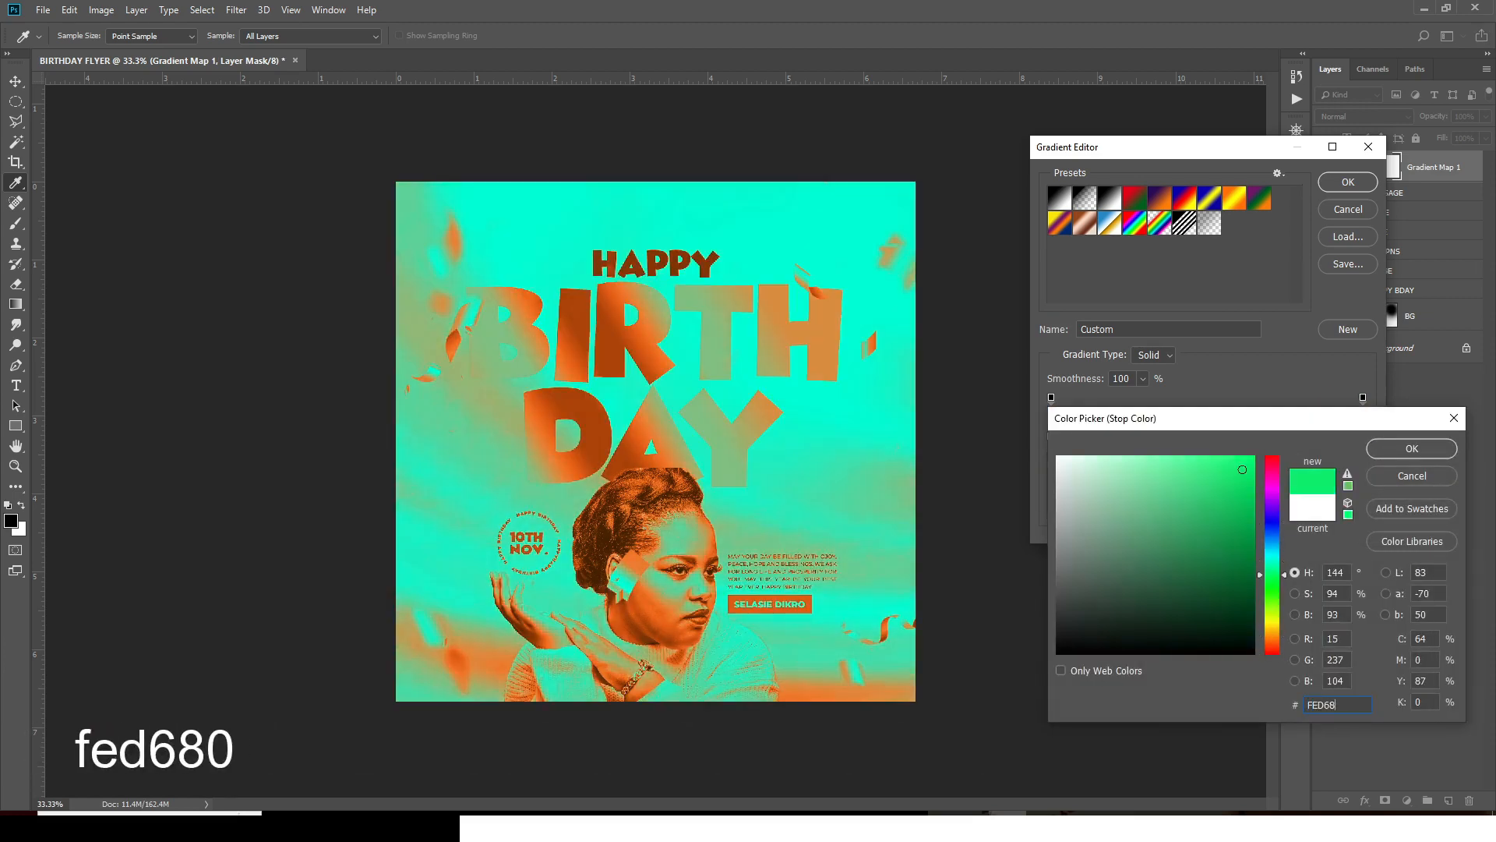
{"action": "left_click", "coordinate": [1434, 449]}
{"action": "left_click", "coordinate": [1350, 191]}
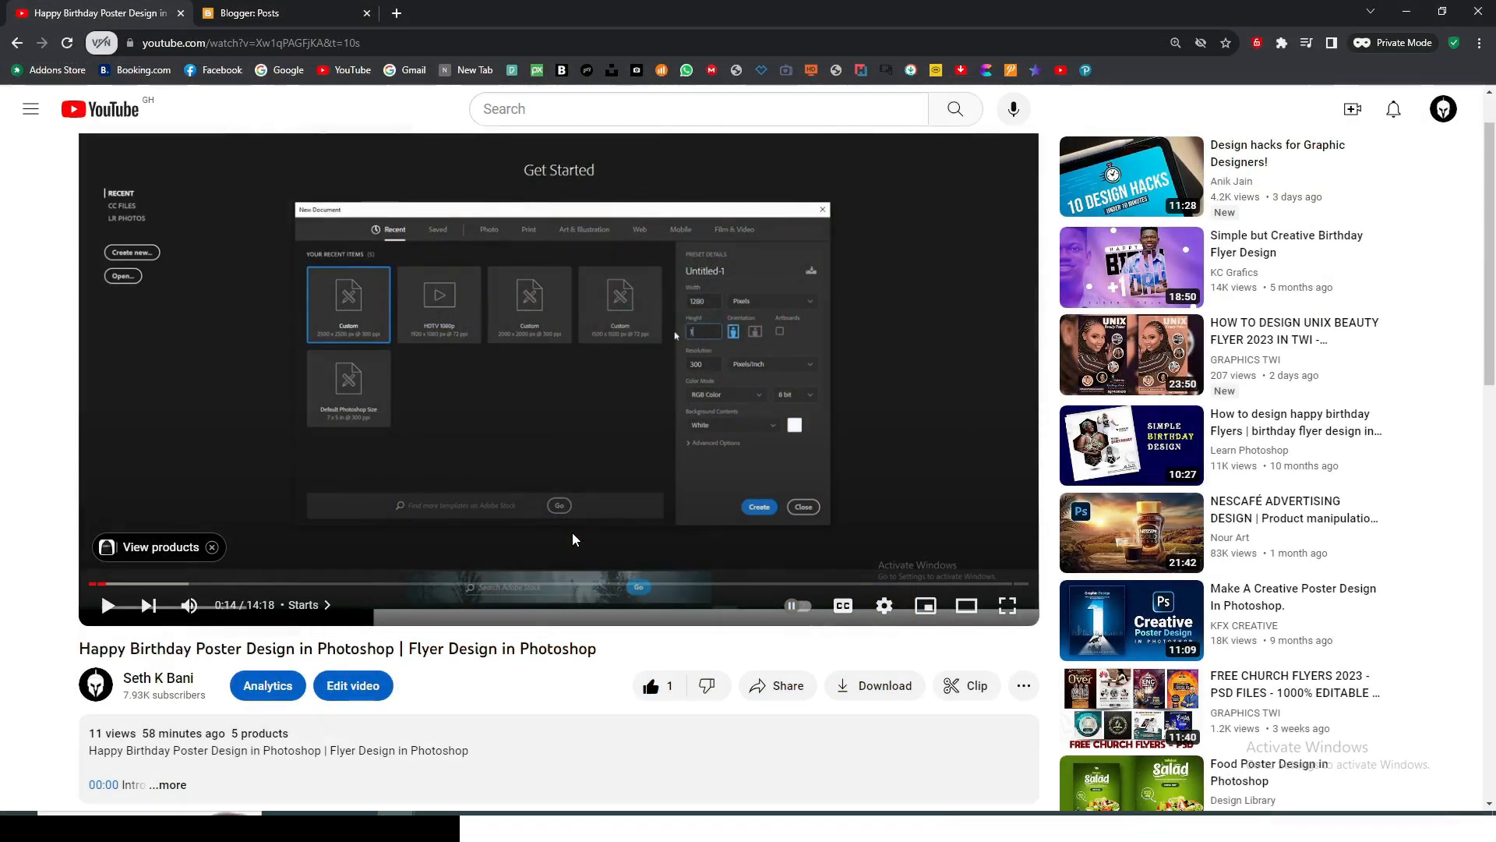
- Scroll the YouTube tutorial page and expand its description to see timestamps and template links
{"action": "scroll", "coordinate": [237, 699], "scroll_direction": "down", "scroll_amount": 1}
{"action": "scroll", "coordinate": [237, 698], "scroll_direction": "down", "scroll_amount": 2}
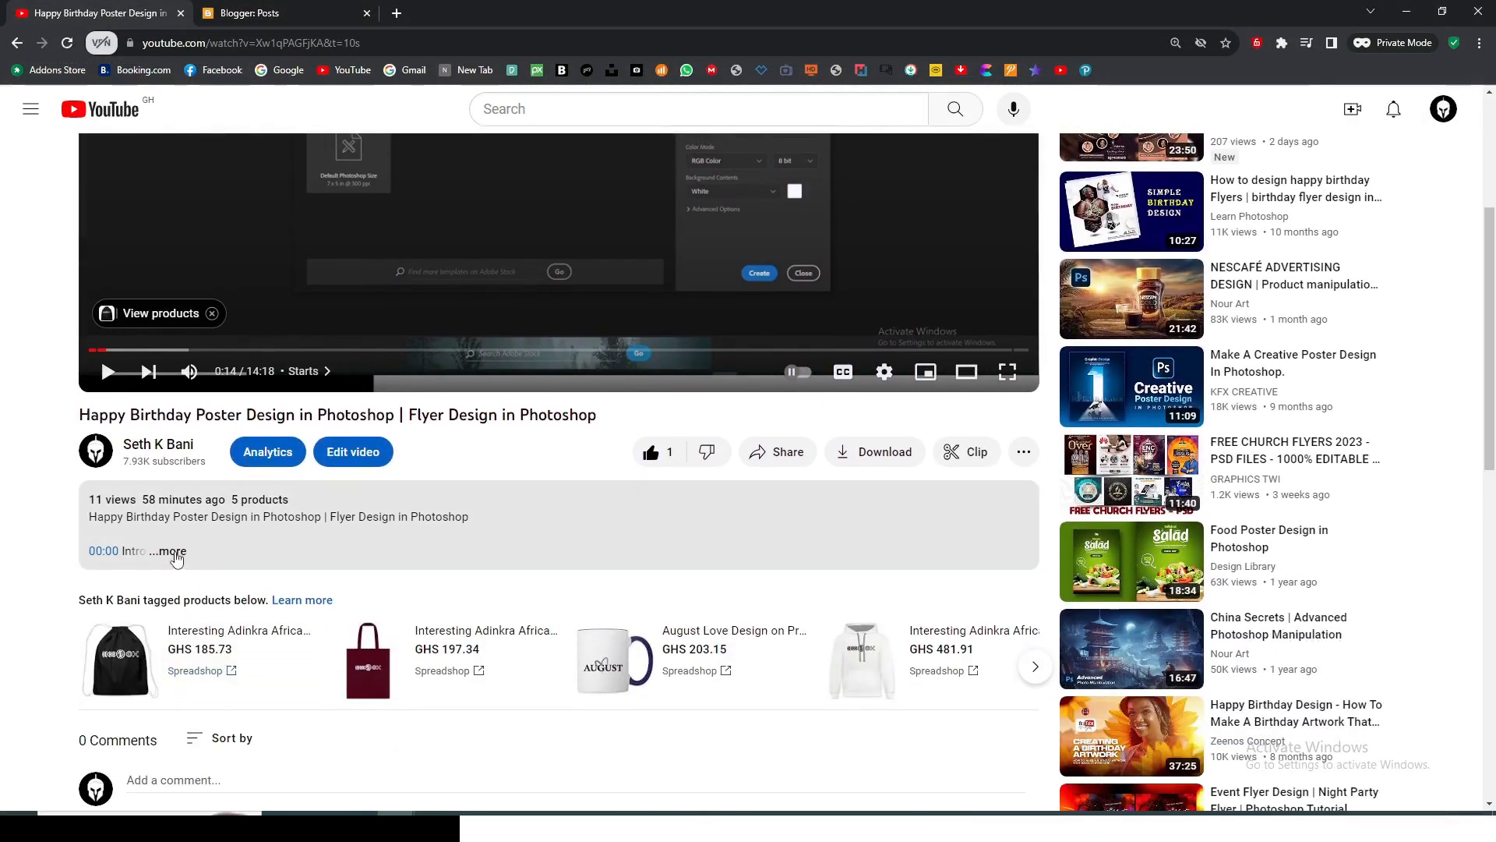
{"action": "left_click", "coordinate": [175, 553]}
{"action": "scroll", "coordinate": [259, 635], "scroll_direction": "down", "scroll_amount": 4}
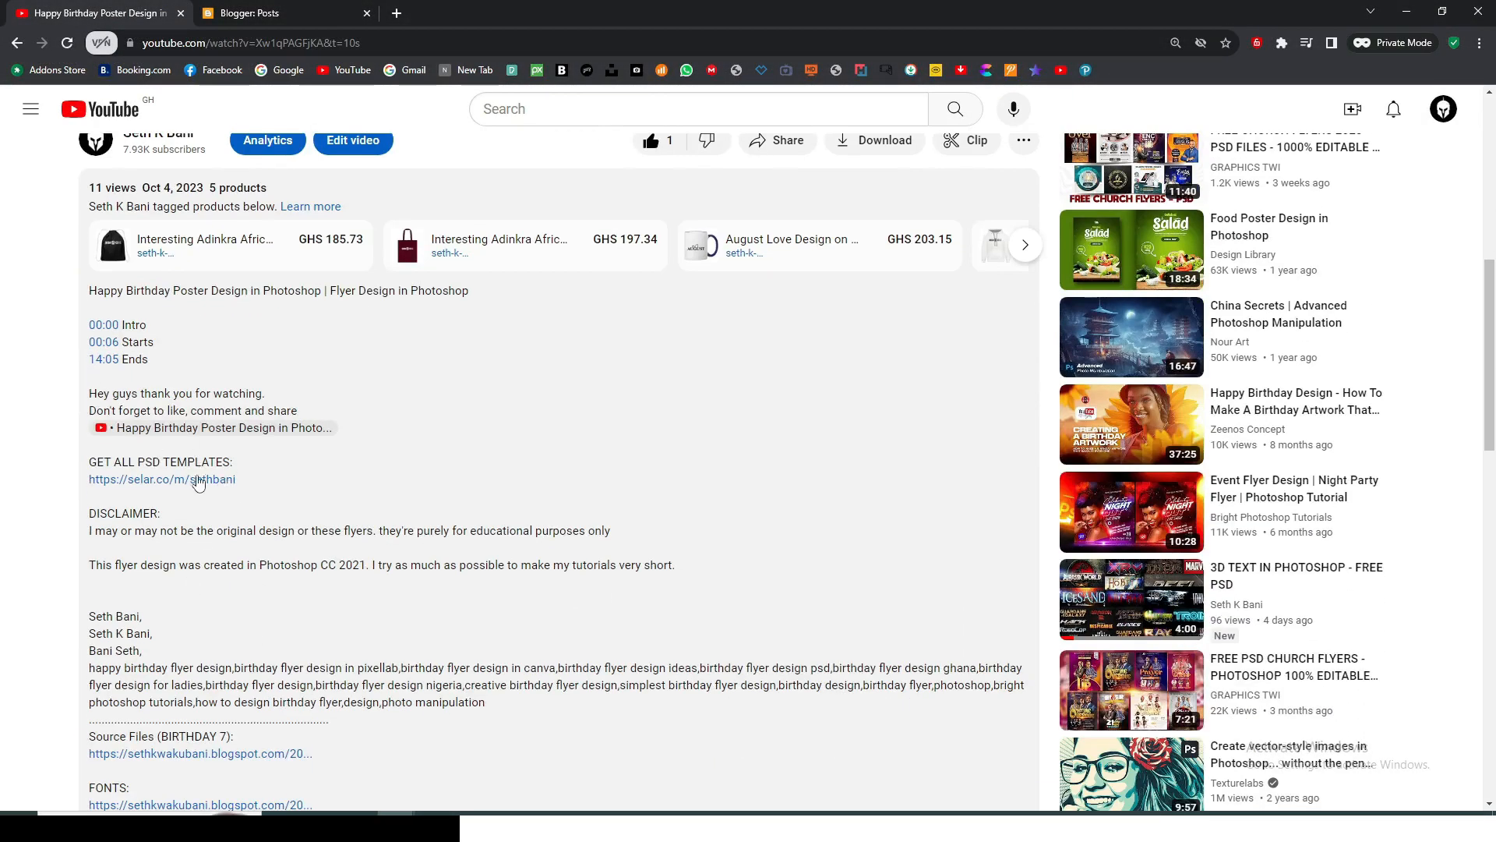
- Follow the selar.co link to the designer's template store and browse its PSD flyer packs
{"action": "left_click", "coordinate": [154, 480]}
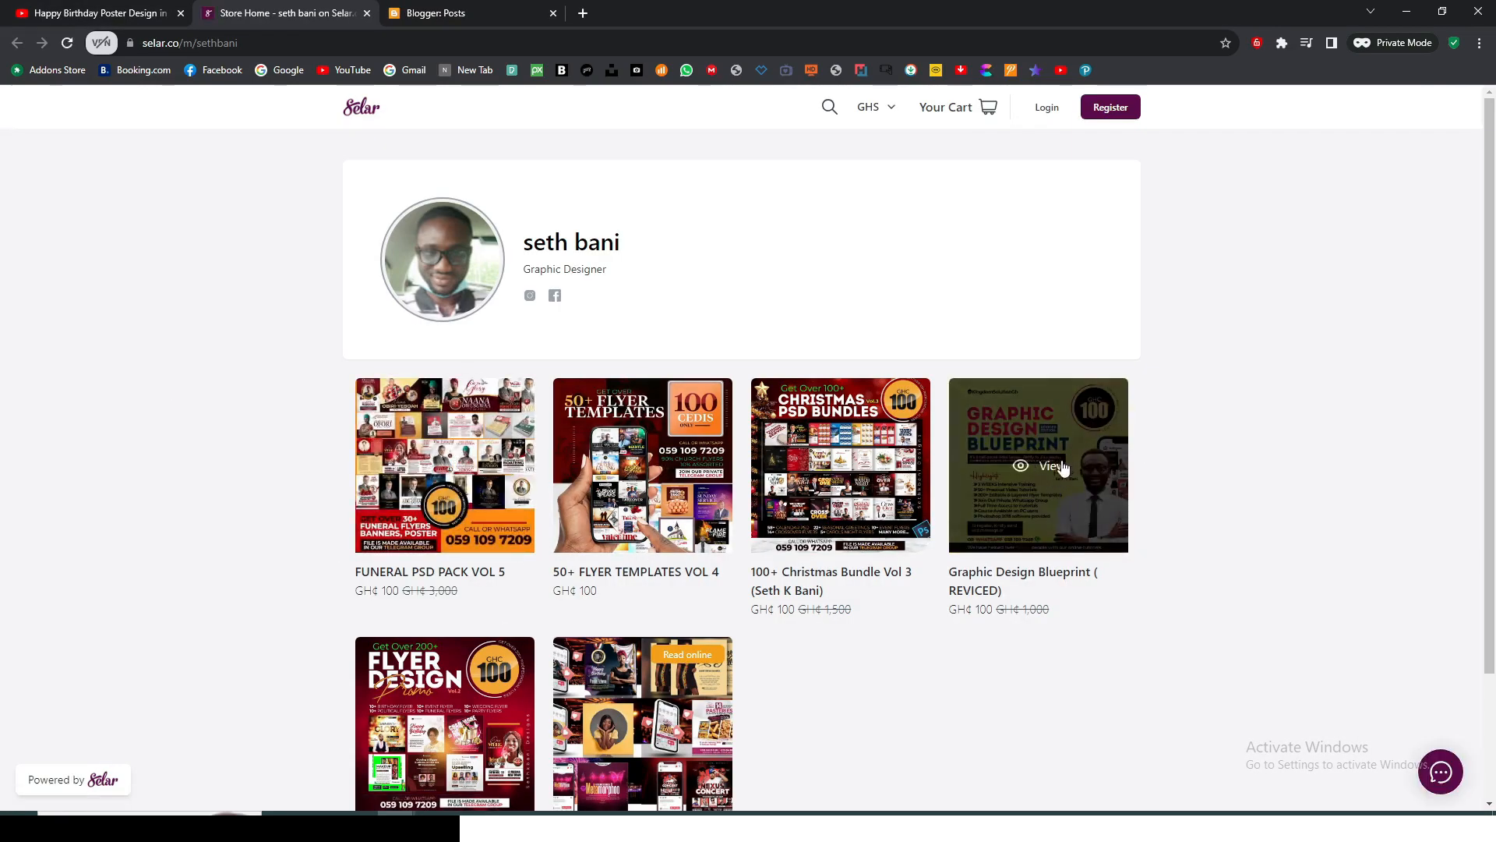
{"action": "scroll", "coordinate": [1013, 534], "scroll_direction": "down", "scroll_amount": 2}
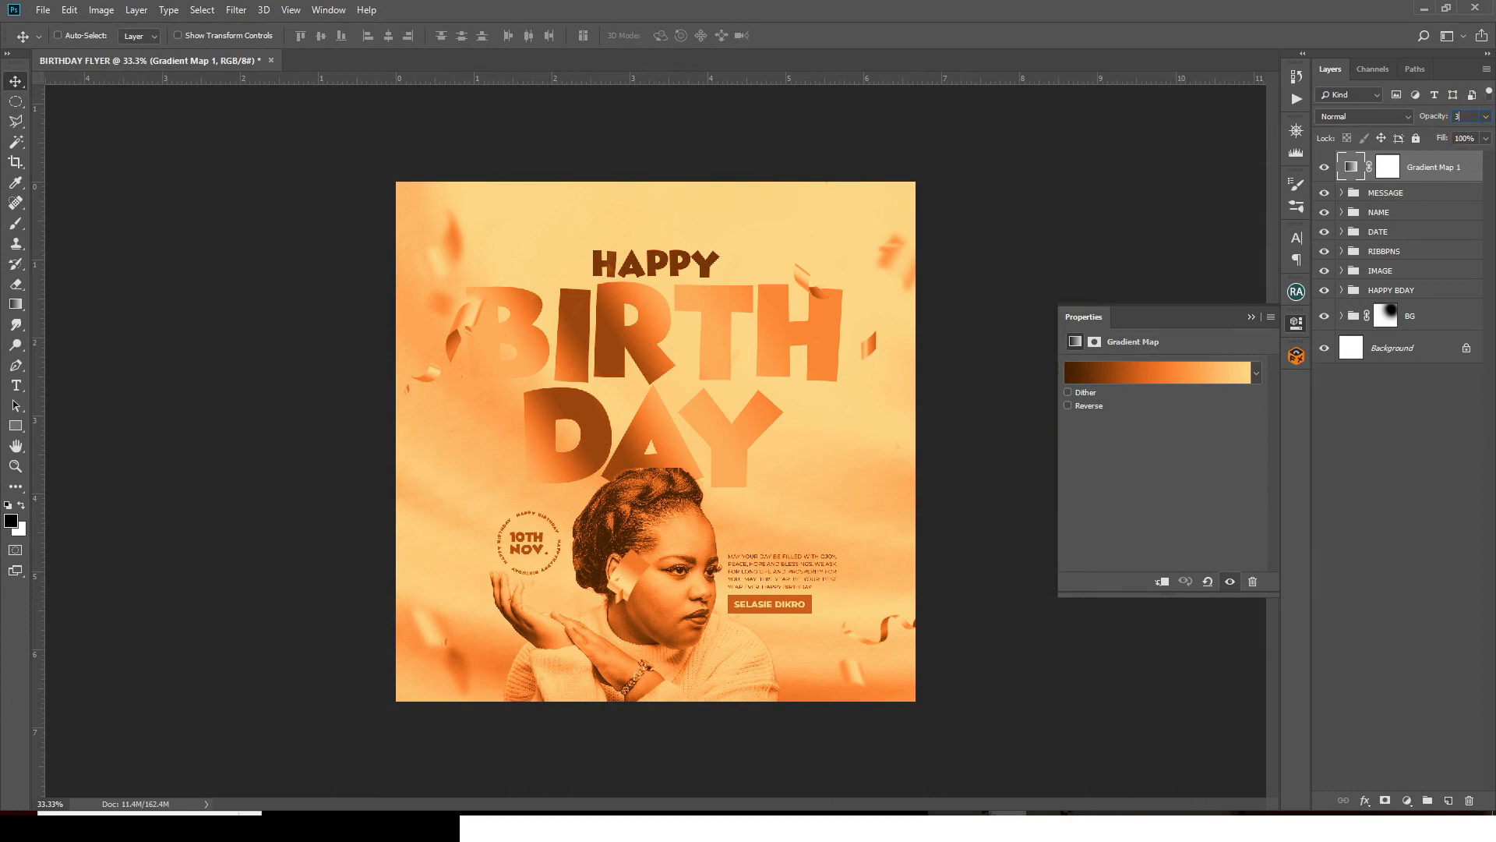
- Set Gradient Map 1 to 37% opacity and duplicate it, selecting the copy
{"action": "type", "text": "7"}
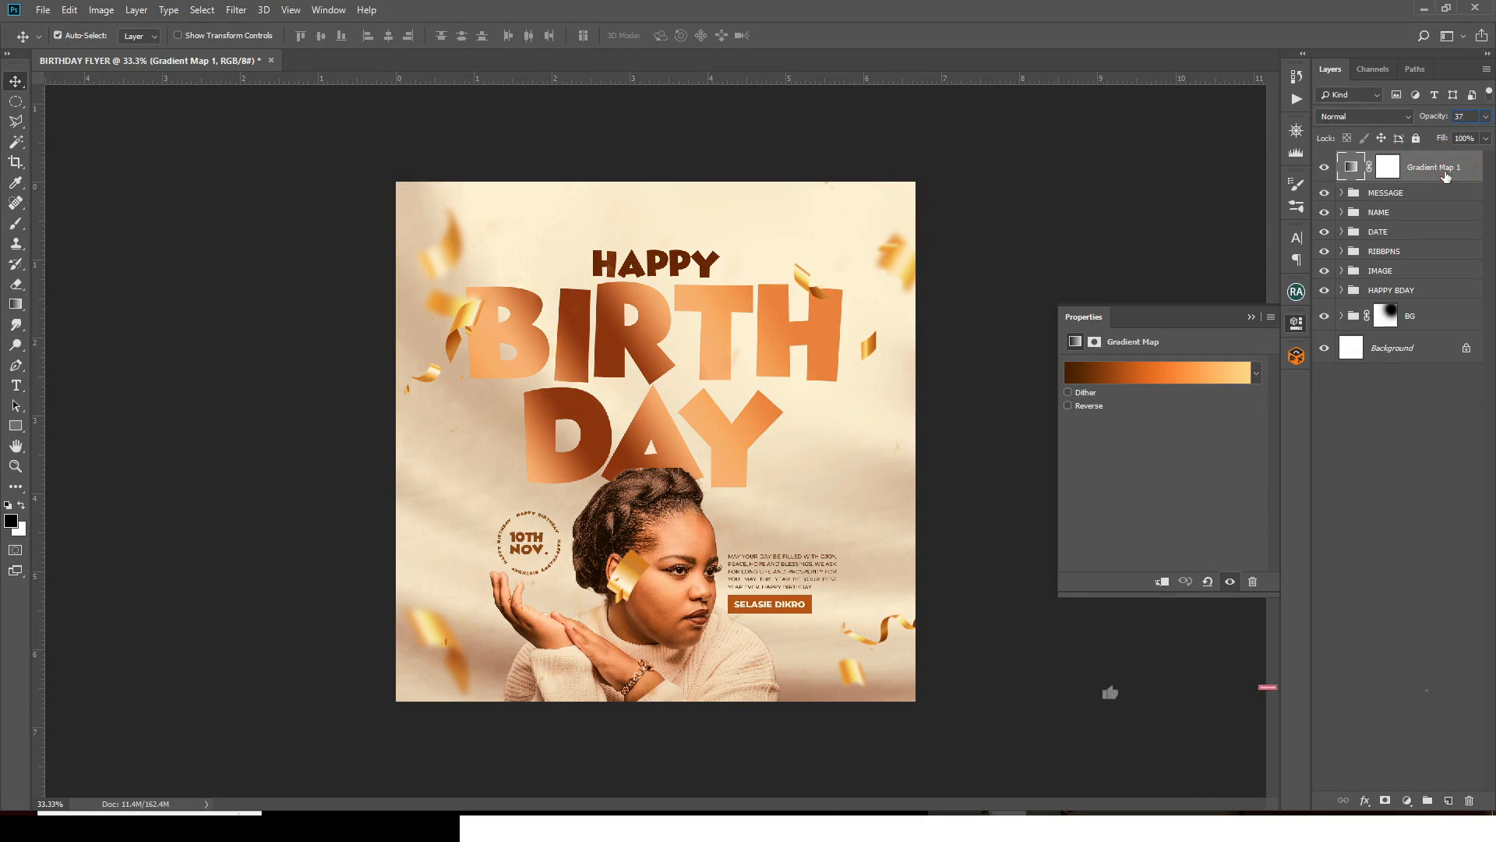
{"action": "key", "text": "ctrl+j"}
{"action": "left_click", "coordinate": [1445, 170]}
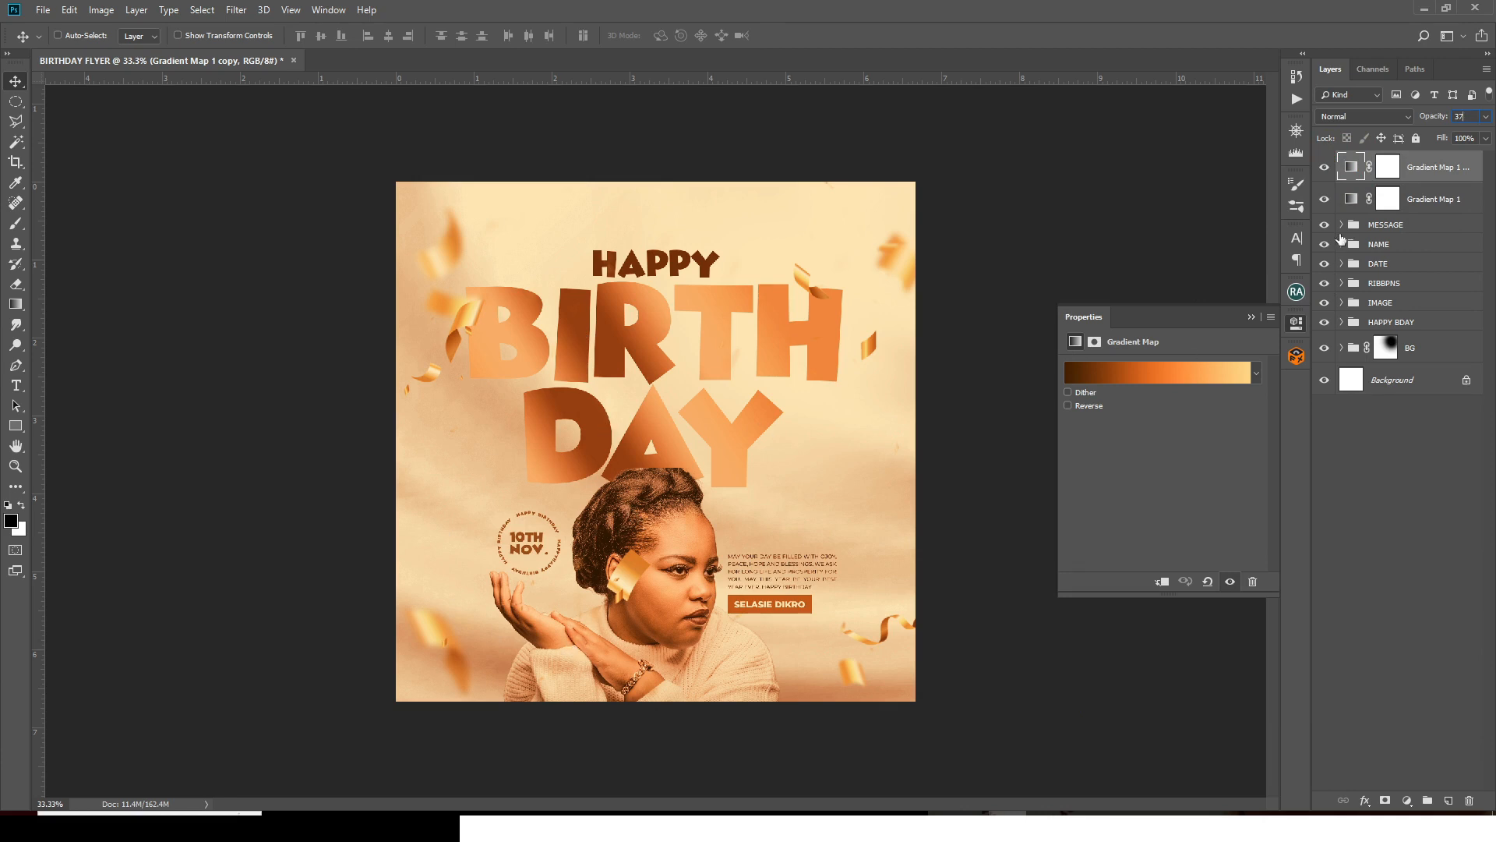
- Set the gradient map copy to Soft Light blend mode at 57% opacity
{"action": "left_click", "coordinate": [1344, 116]}
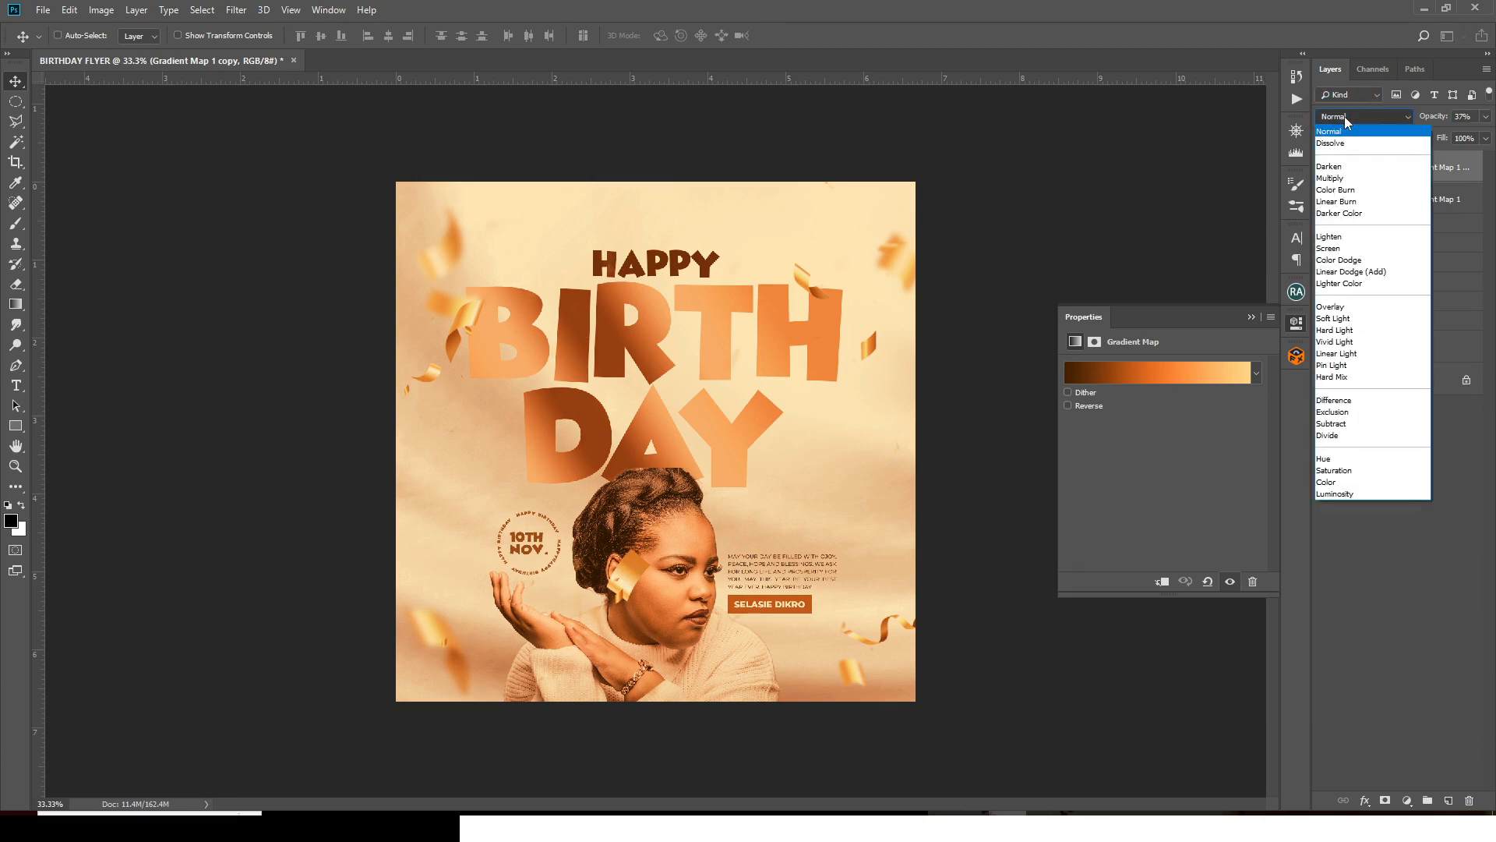
{"action": "left_click", "coordinate": [1342, 319]}
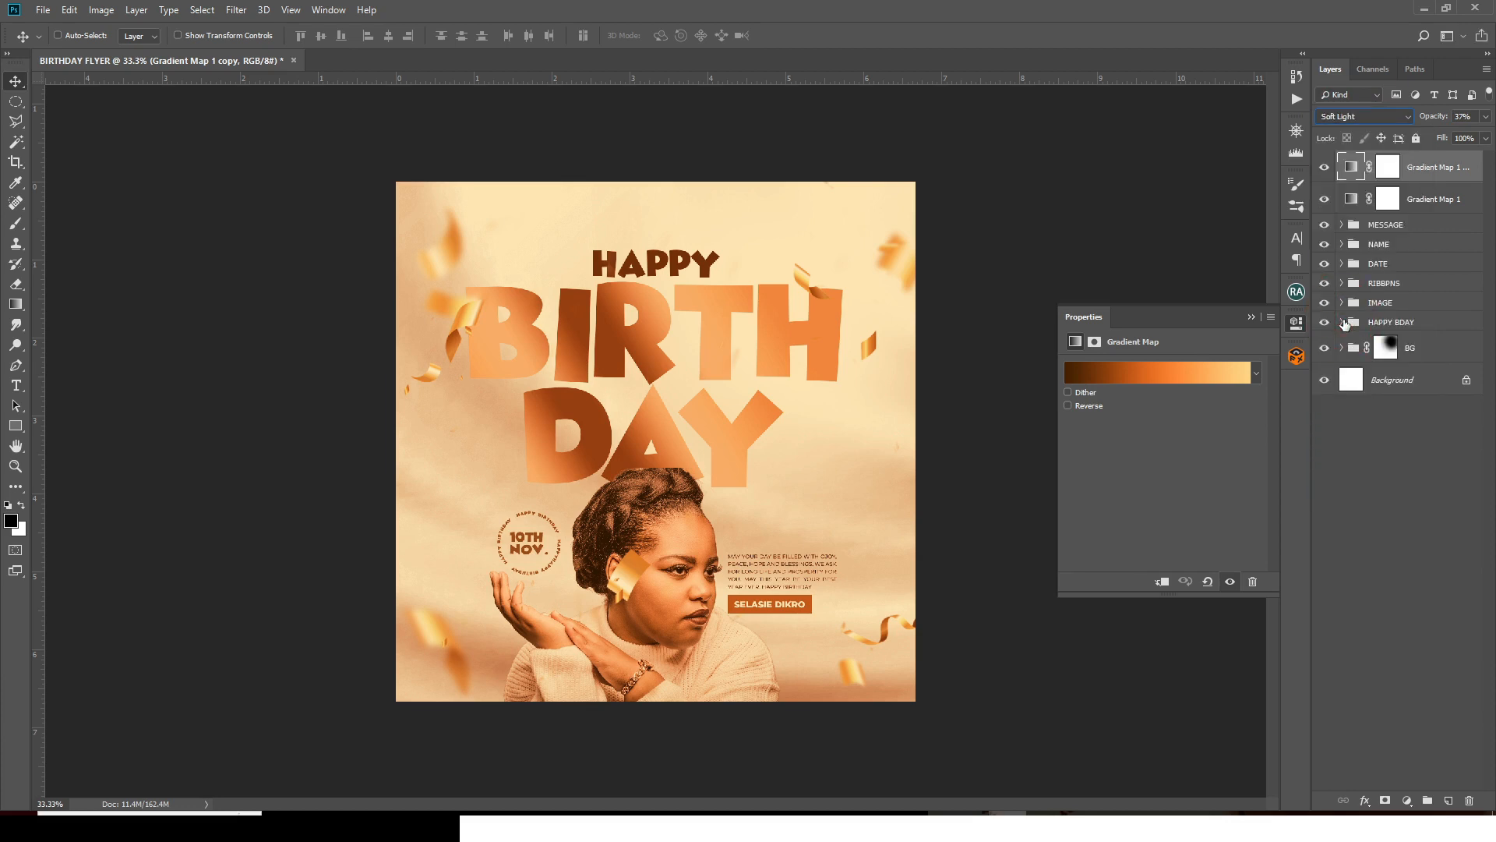
{"action": "left_click", "coordinate": [1327, 175]}
{"action": "left_click", "coordinate": [1327, 174]}
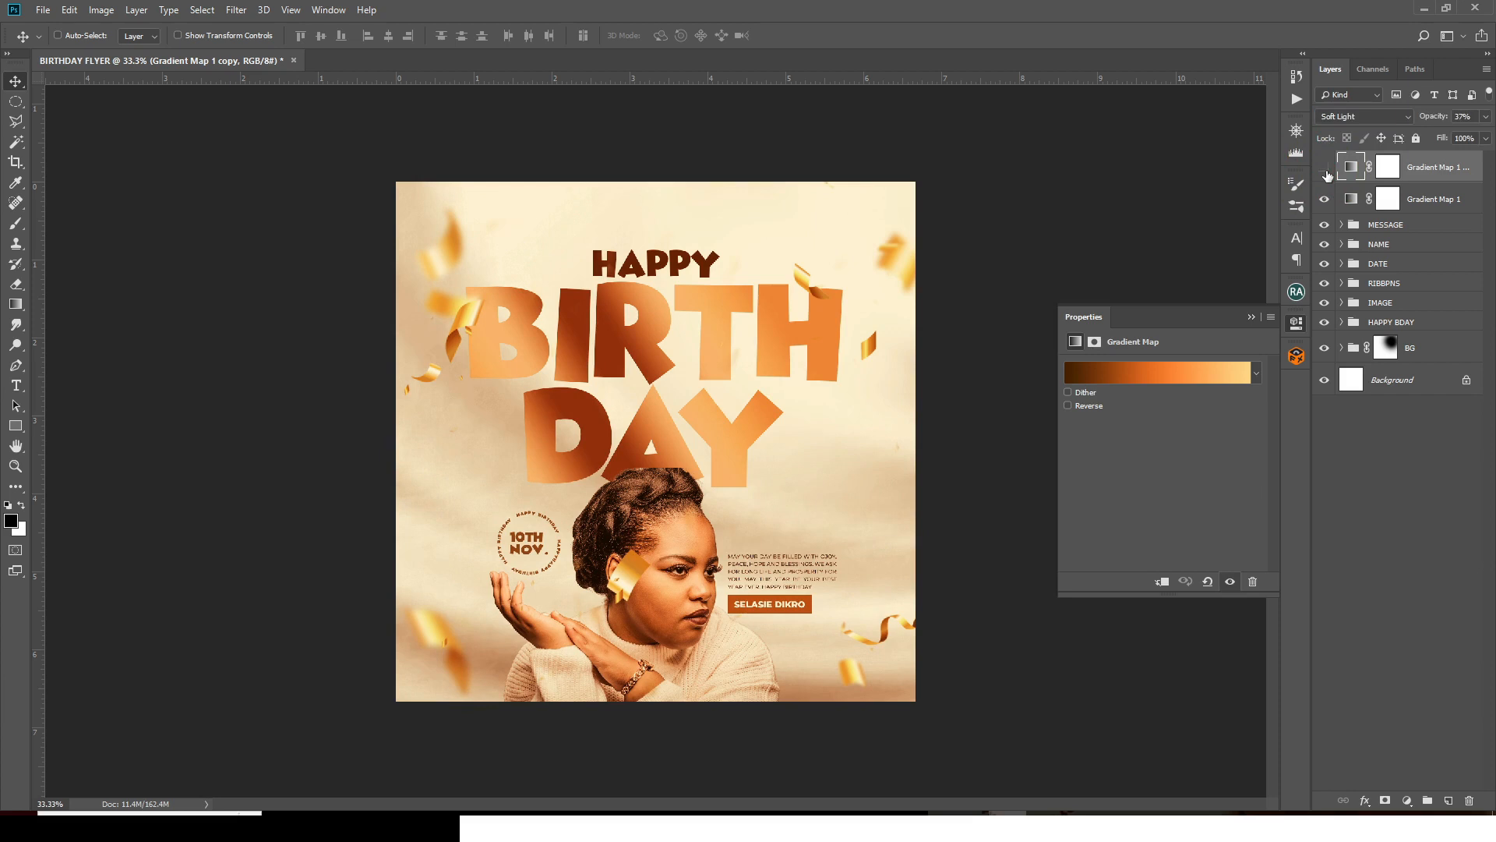
{"action": "left_click", "coordinate": [1324, 167]}
{"action": "left_click", "coordinate": [1433, 114]}
{"action": "type", "text": "57"}
- Group both gradient map layers as 'G MAP' and add an empty layer on top
{"action": "left_click", "coordinate": [1436, 200], "text": "shift"}
{"action": "key", "text": "ctrl+g"}
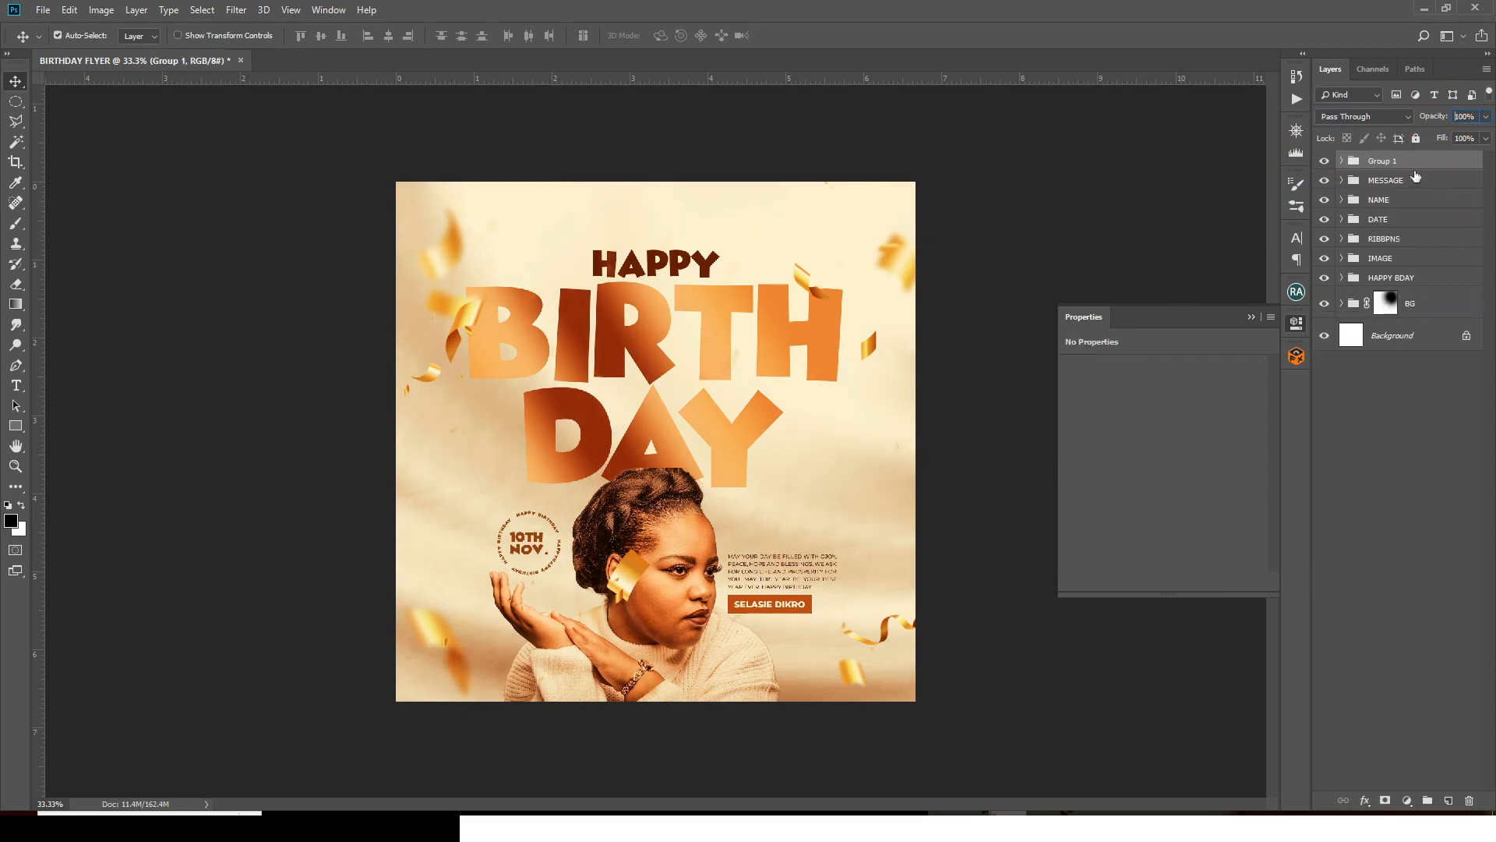
{"action": "left_click", "coordinate": [1383, 165]}
{"action": "key", "text": "g"}
{"action": "key", "text": "m"}
{"action": "key", "text": "a"}
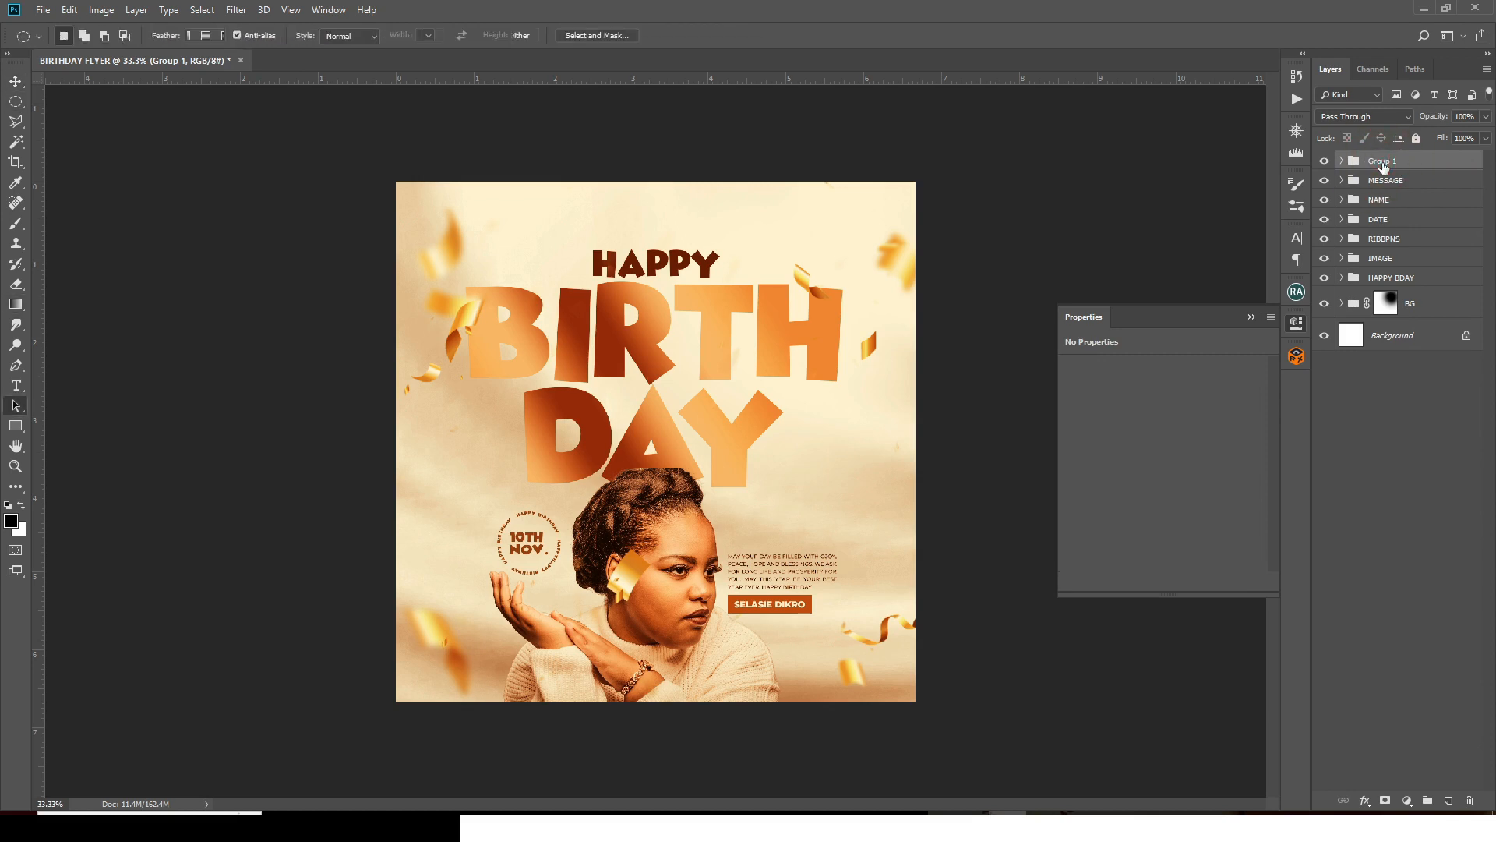
{"action": "key", "text": "p"}
{"action": "double_click", "coordinate": [1382, 162]}
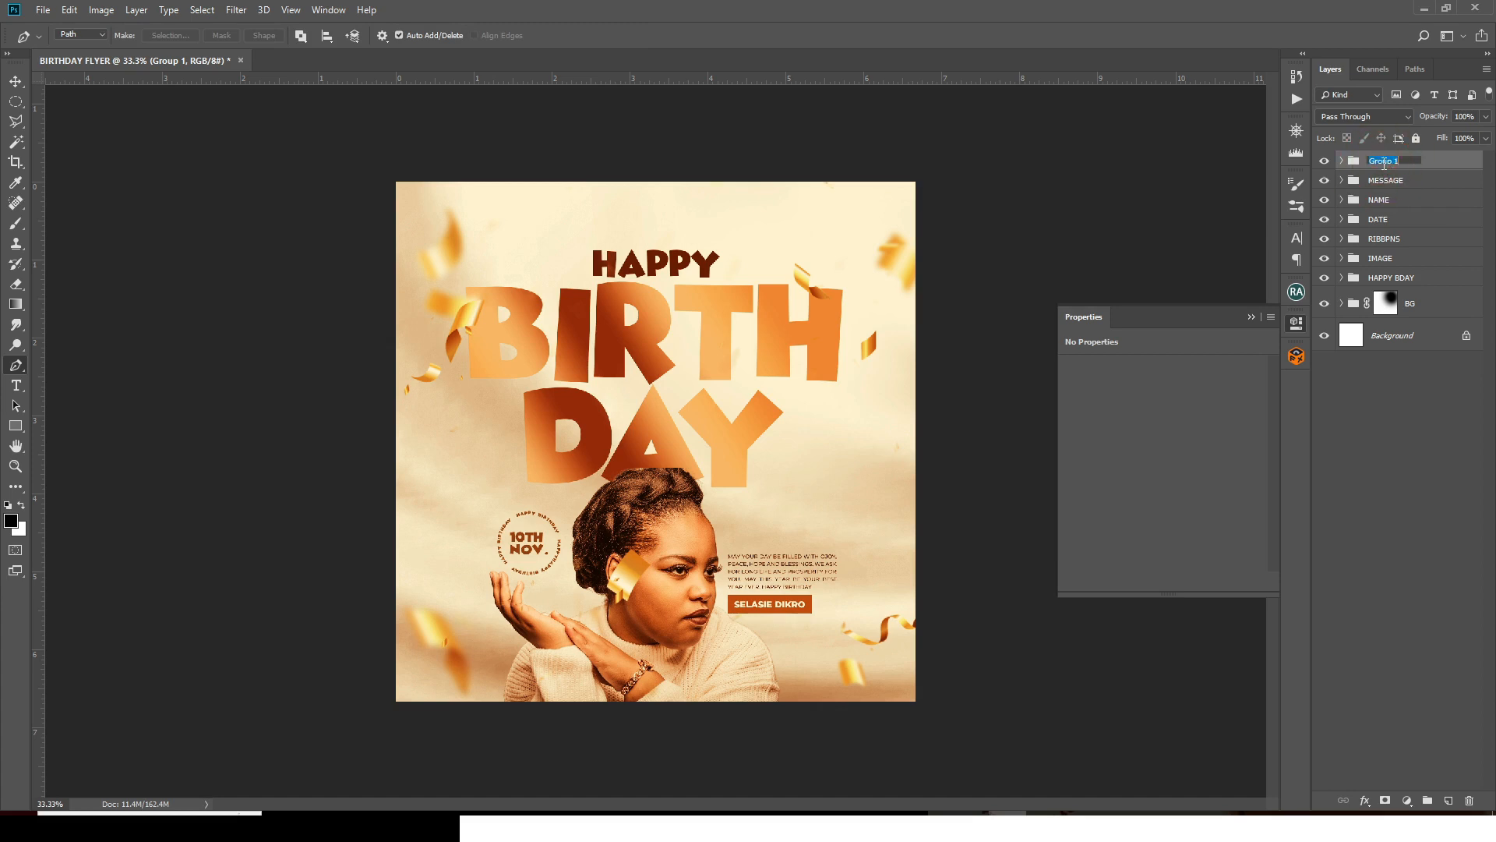
{"action": "type", "text": "G MAP"}
{"action": "key", "text": "Return"}
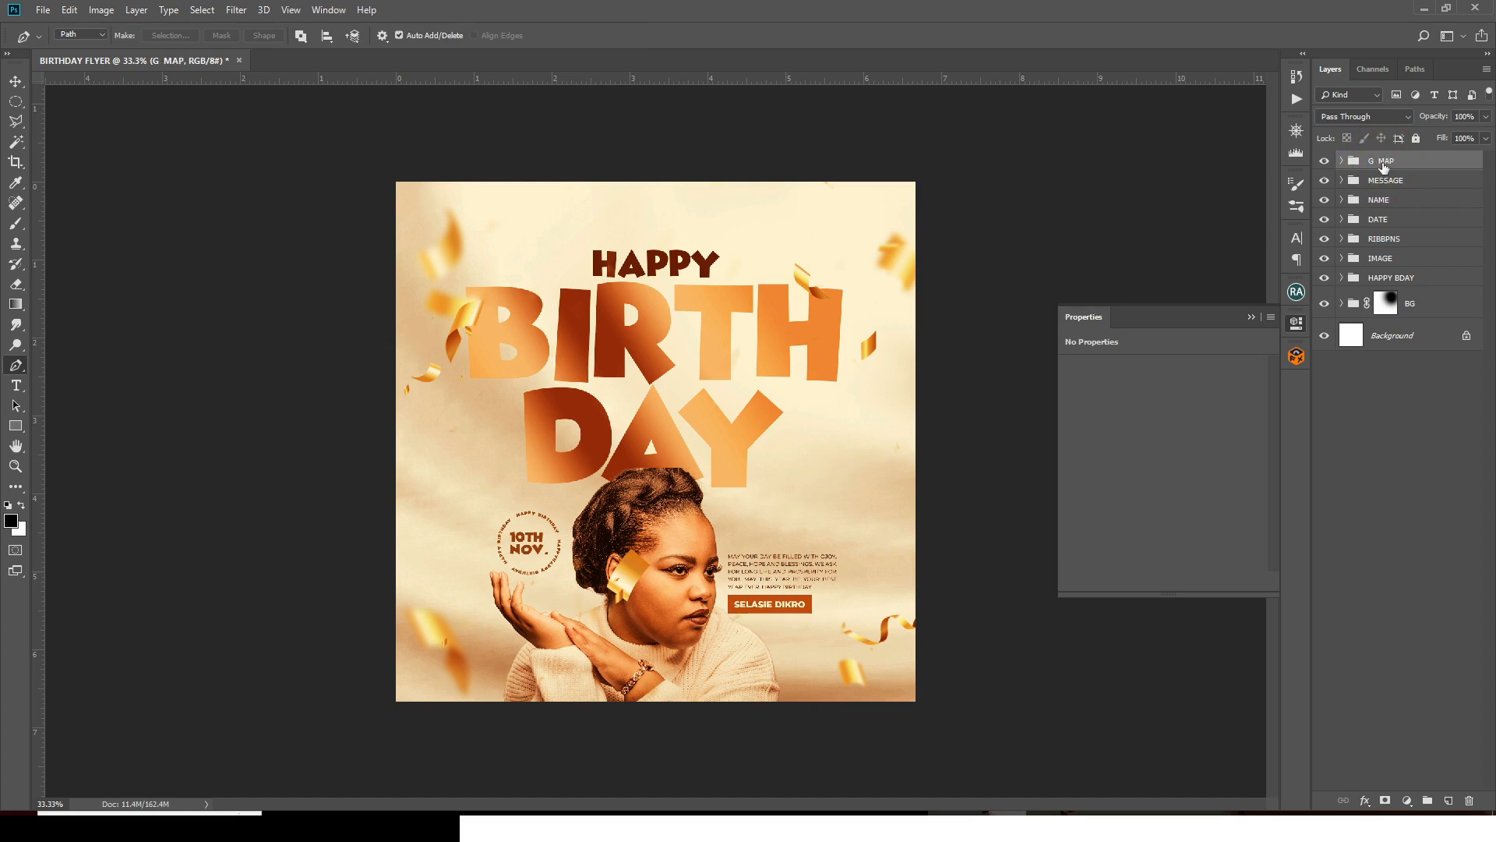
{"action": "left_click", "coordinate": [1447, 800]}
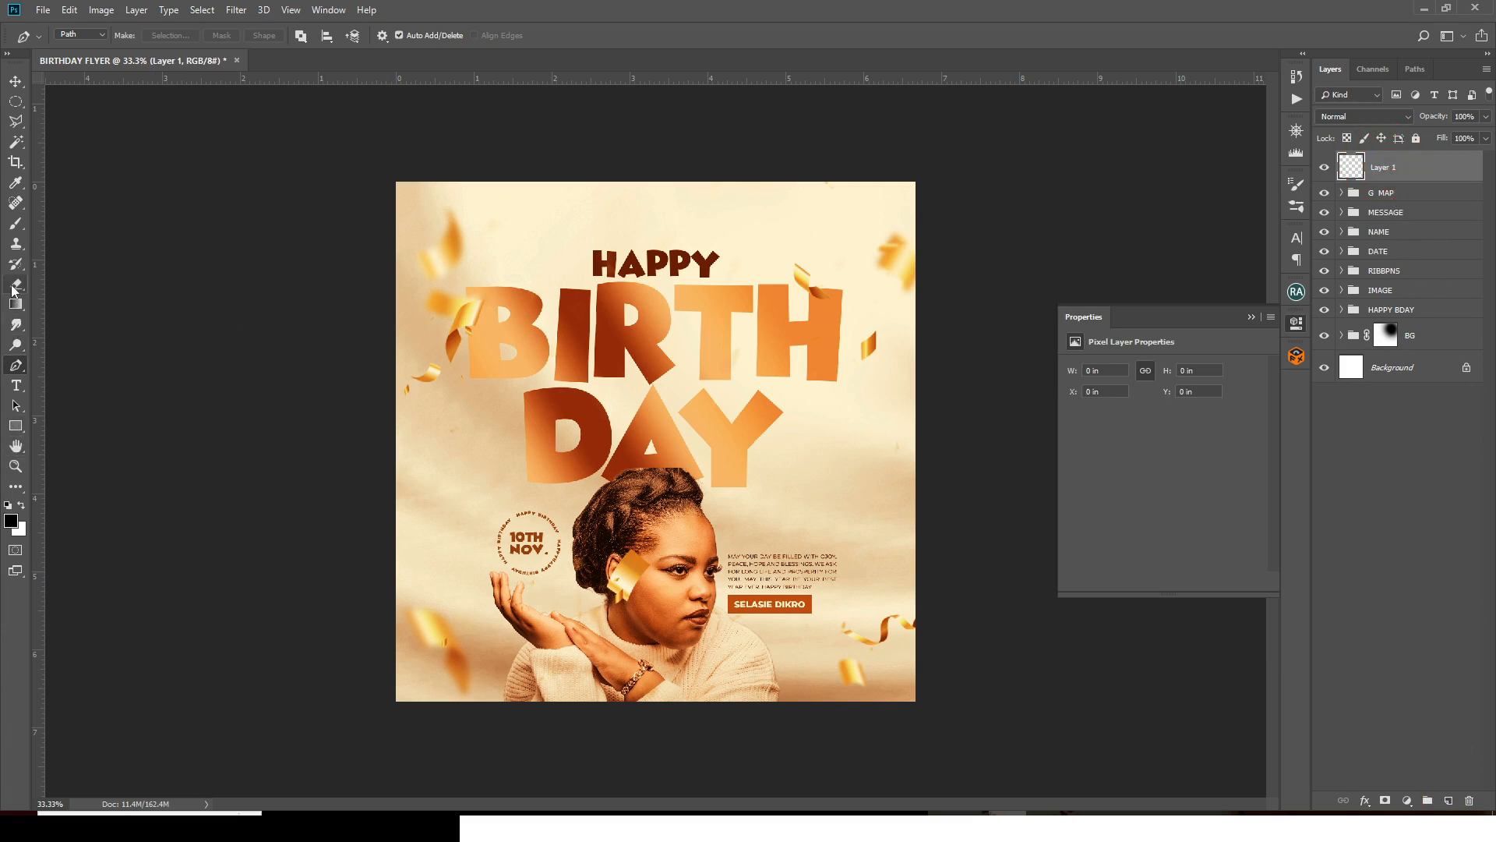
- Paint a soft cream glow over the BIRTH letters with a 400-size brush
{"action": "left_click", "coordinate": [16, 223]}
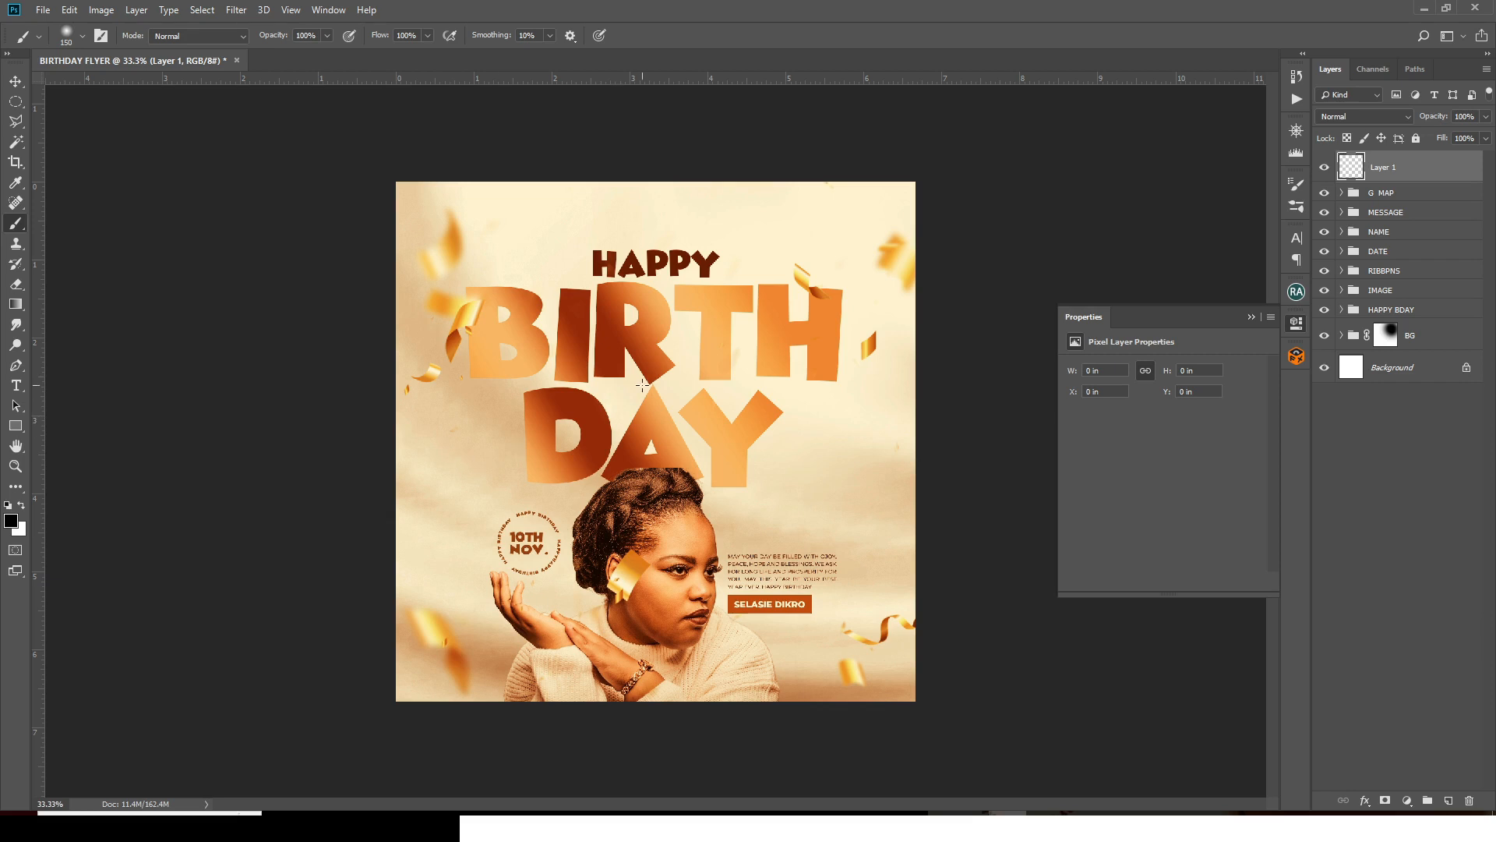
{"action": "left_click", "coordinate": [866, 447], "text": "alt"}
{"action": "key", "text": "]"}
{"action": "key", "text": "]"}
{"action": "key", "text": "]"}
{"action": "key", "text": "]"}
{"action": "key", "text": "]"}
{"action": "key", "text": "]"}
{"action": "key", "text": "]"}
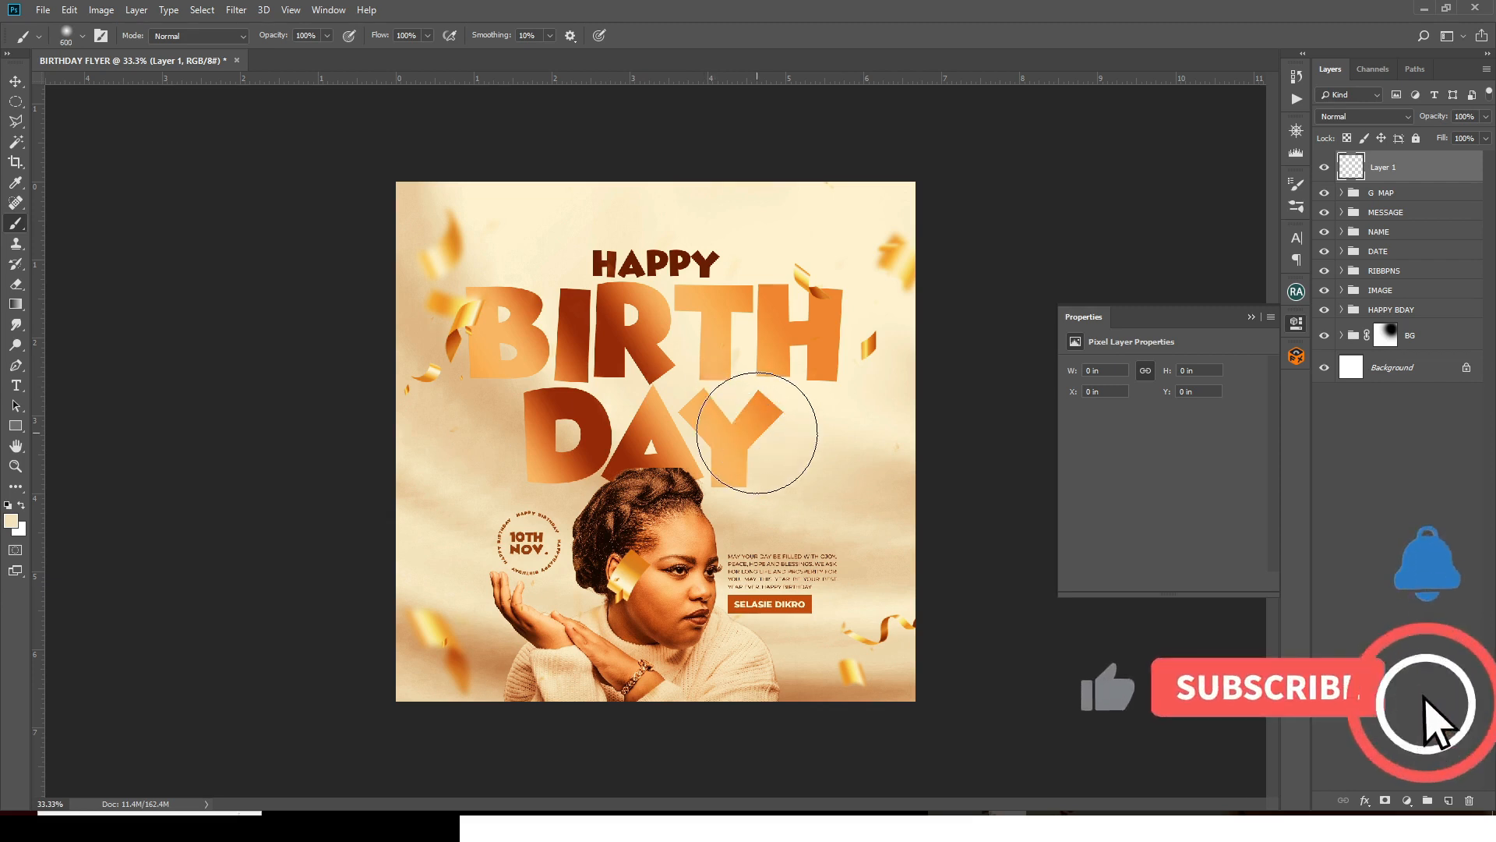
{"action": "left_click", "coordinate": [680, 349]}
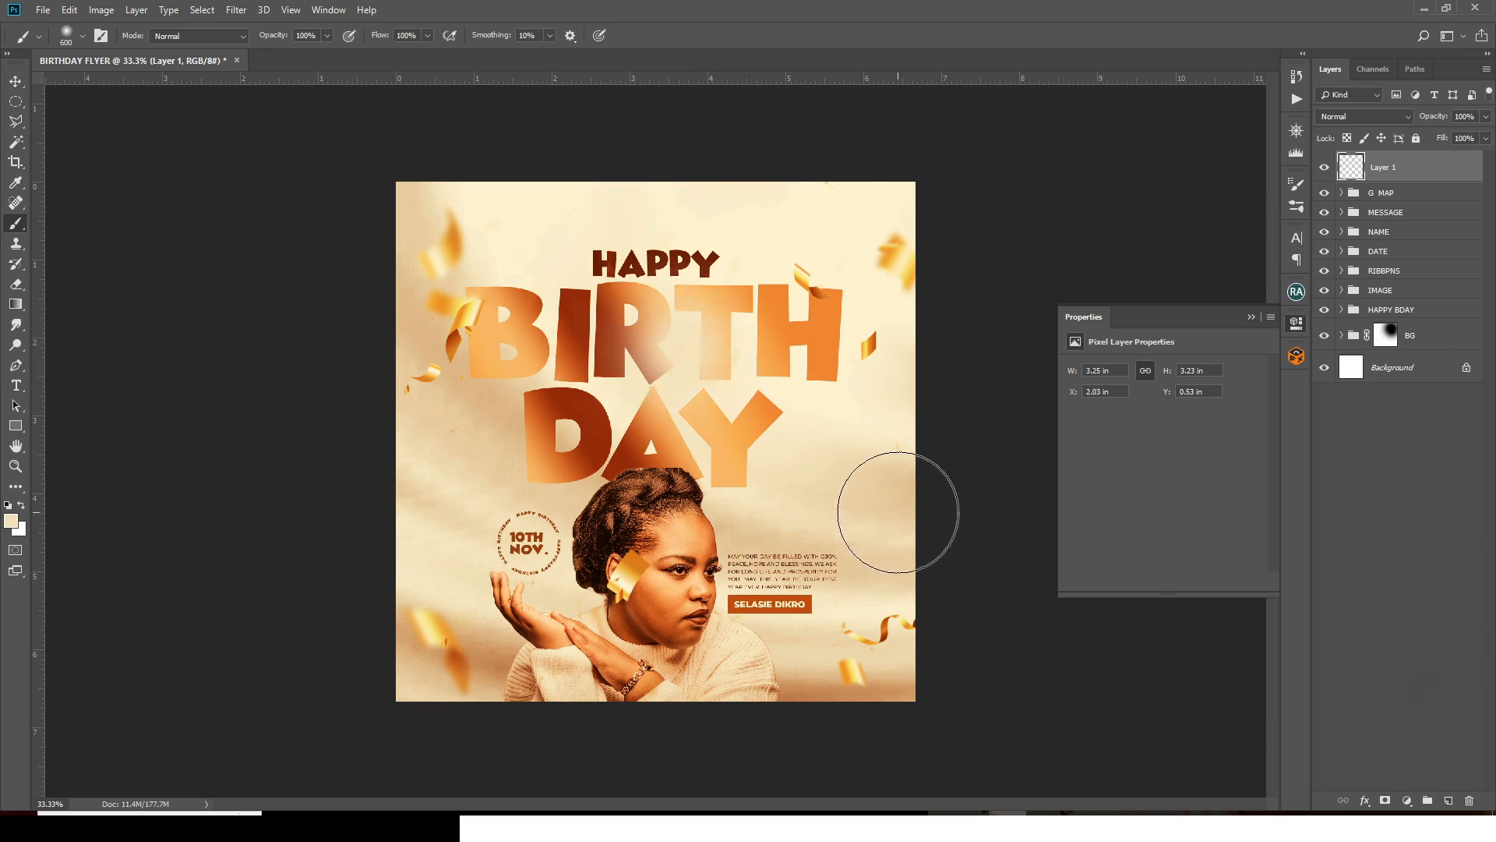
- Set Layer 1 to Linear Dodge (Add), sample gold from the confetti, and add Layer 2
{"action": "left_click", "coordinate": [1342, 115]}
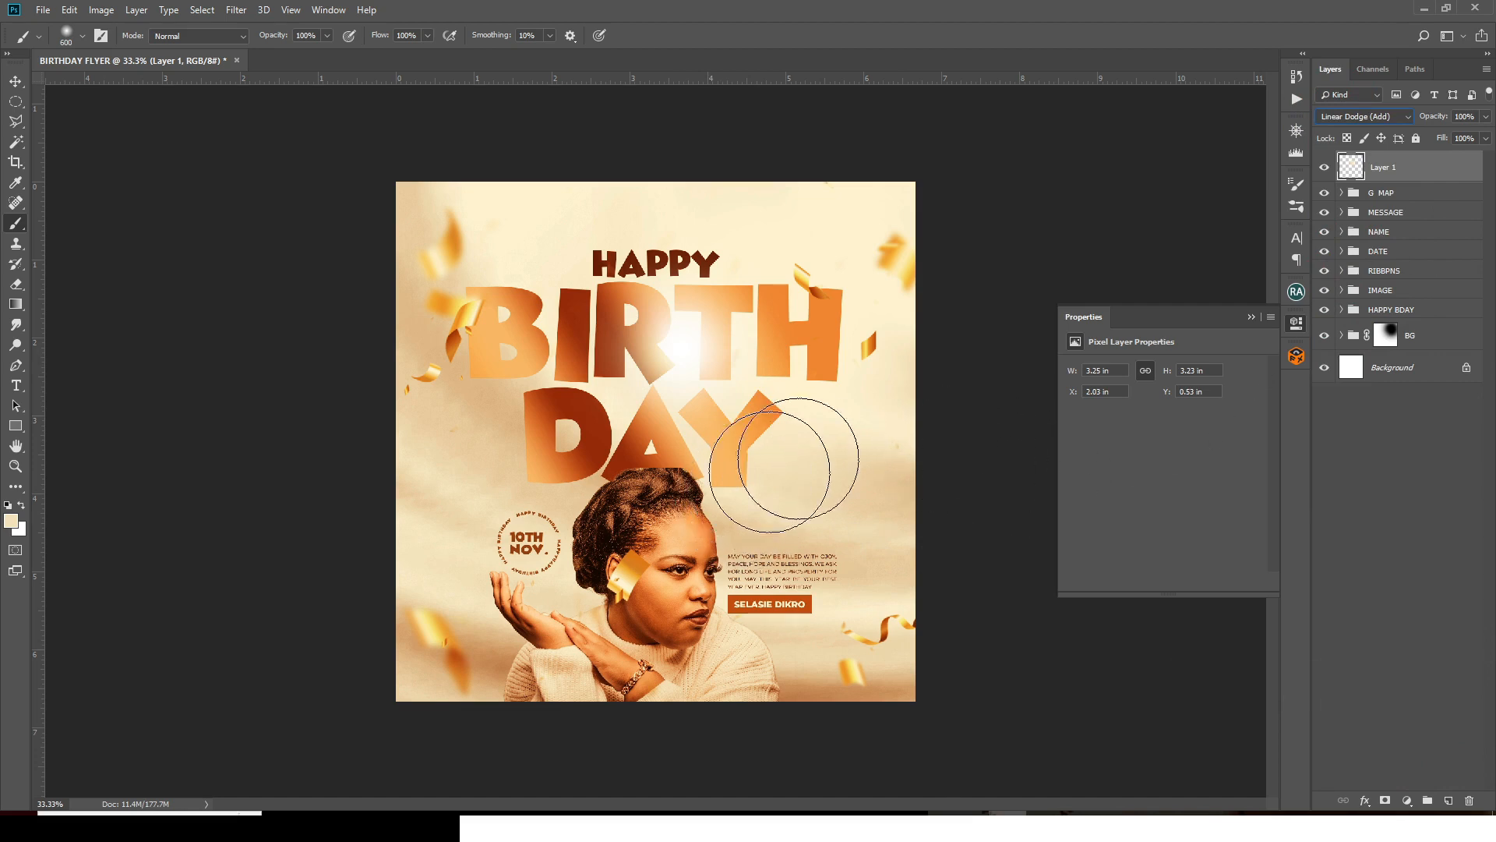
{"action": "left_click", "coordinate": [637, 573], "text": "alt"}
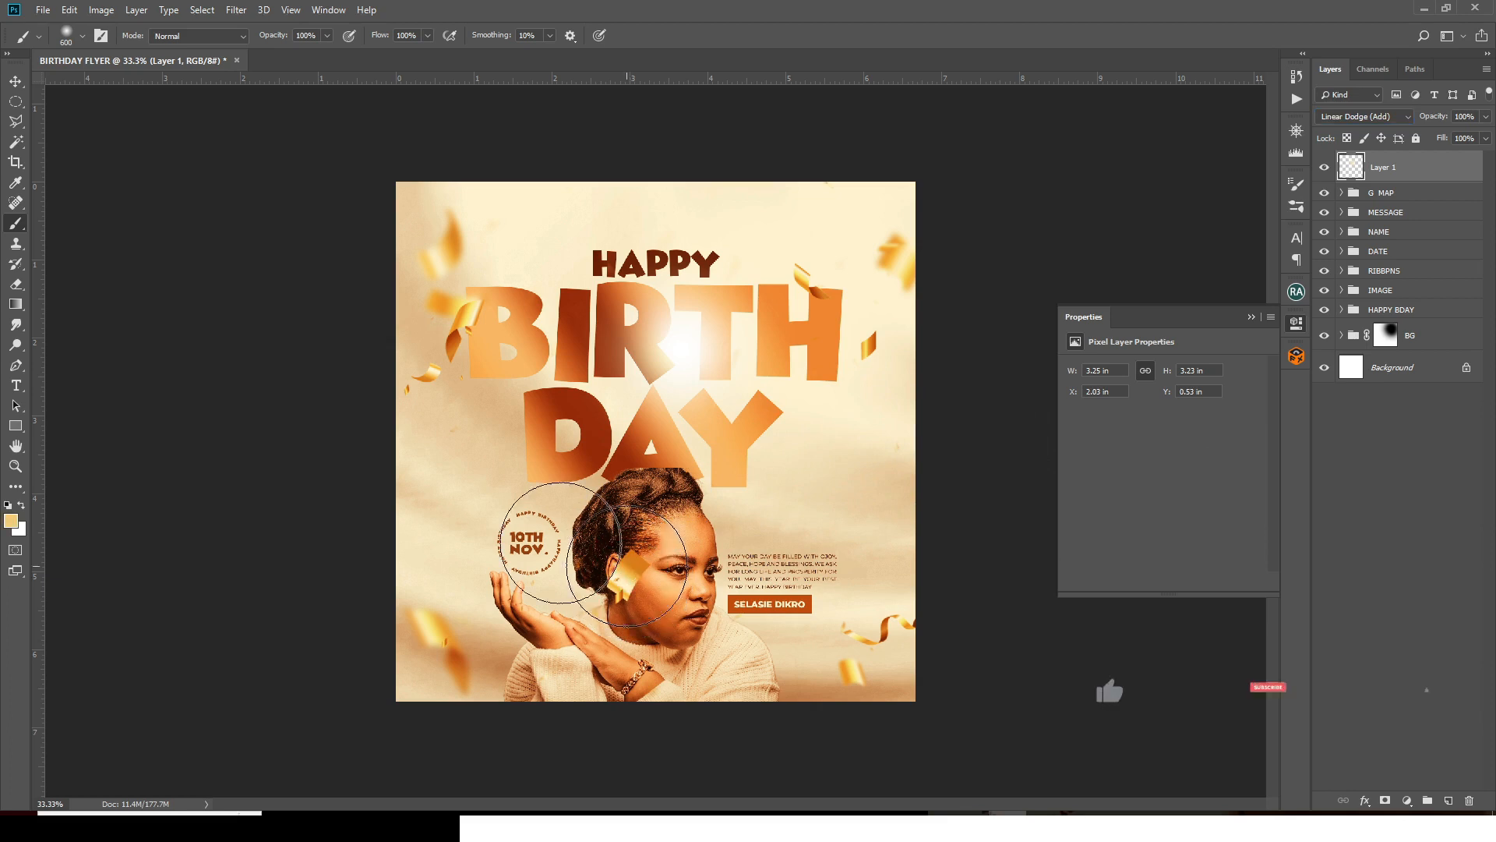
{"action": "left_click", "coordinate": [1448, 800]}
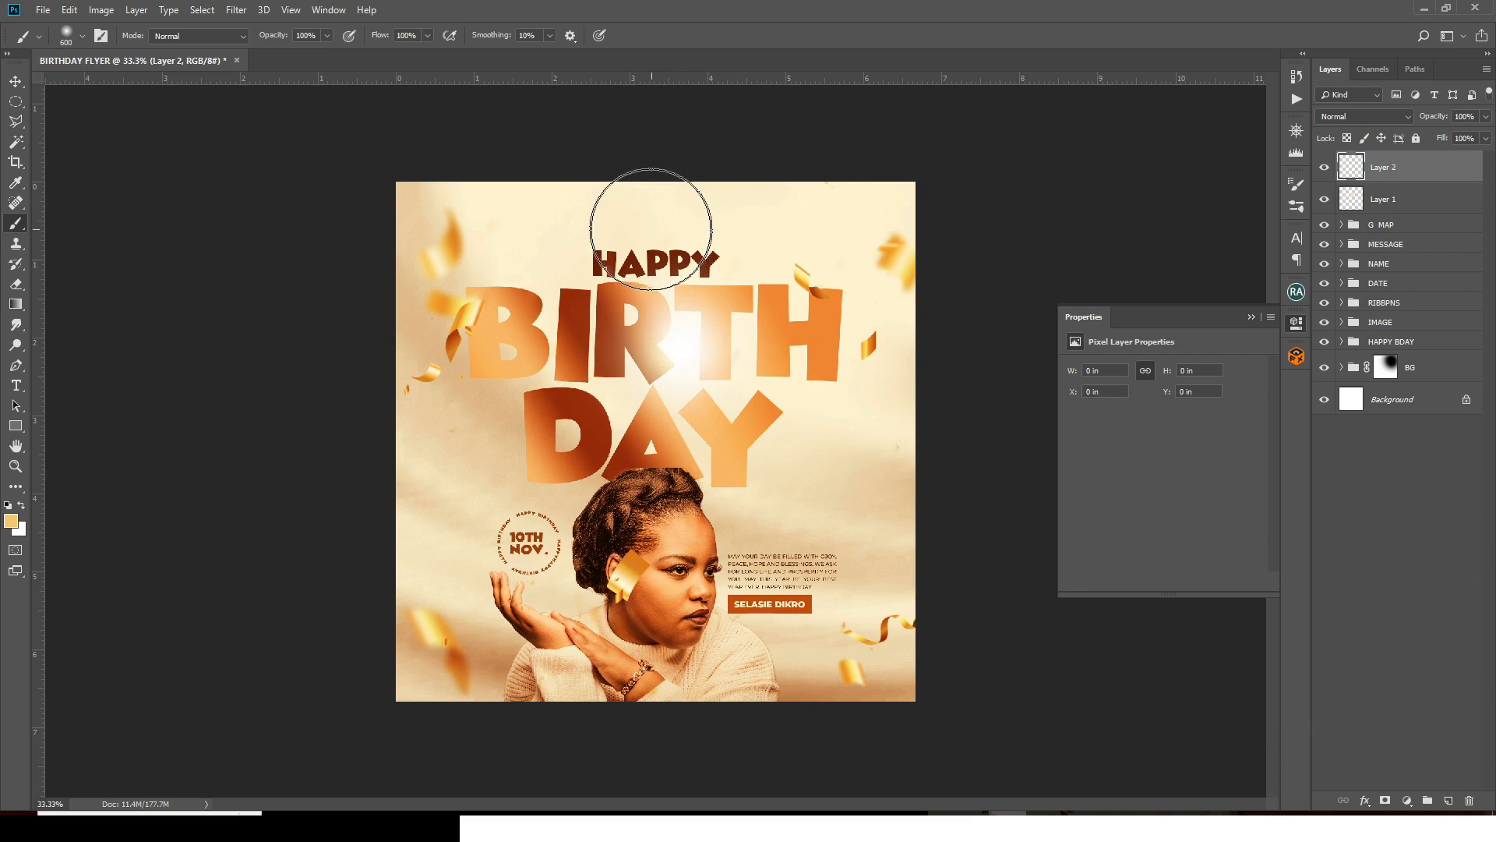
- Paint a golden glow above HAPPY in Linear Dodge (Add), enlarged and moved toward the top edge
{"action": "left_click_drag", "start_coordinate": [646, 230], "coordinate": [635, 200]}
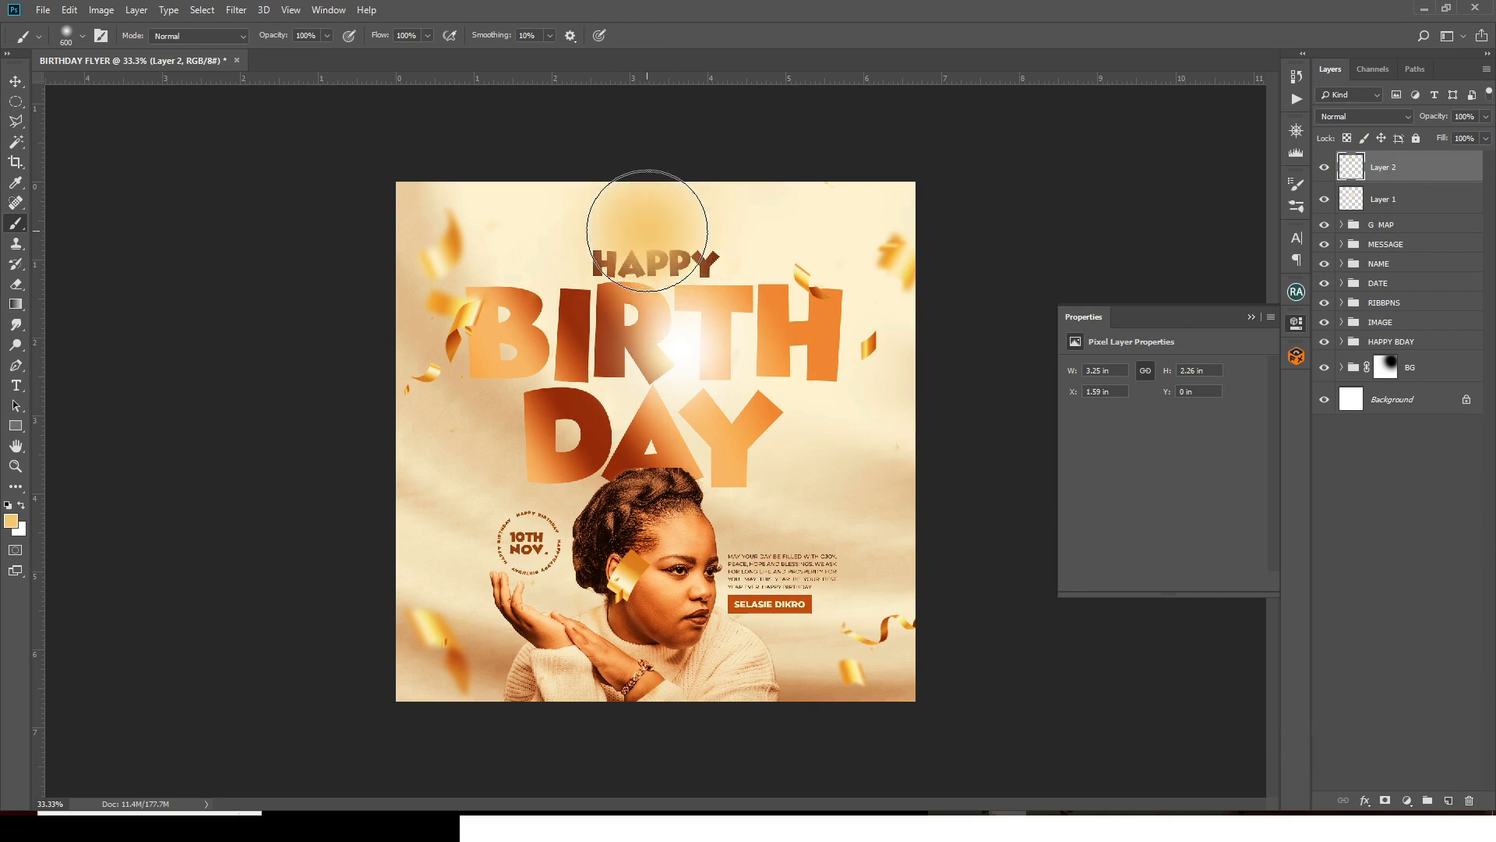
{"action": "left_click", "coordinate": [1343, 119]}
{"action": "left_click", "coordinate": [1343, 277]}
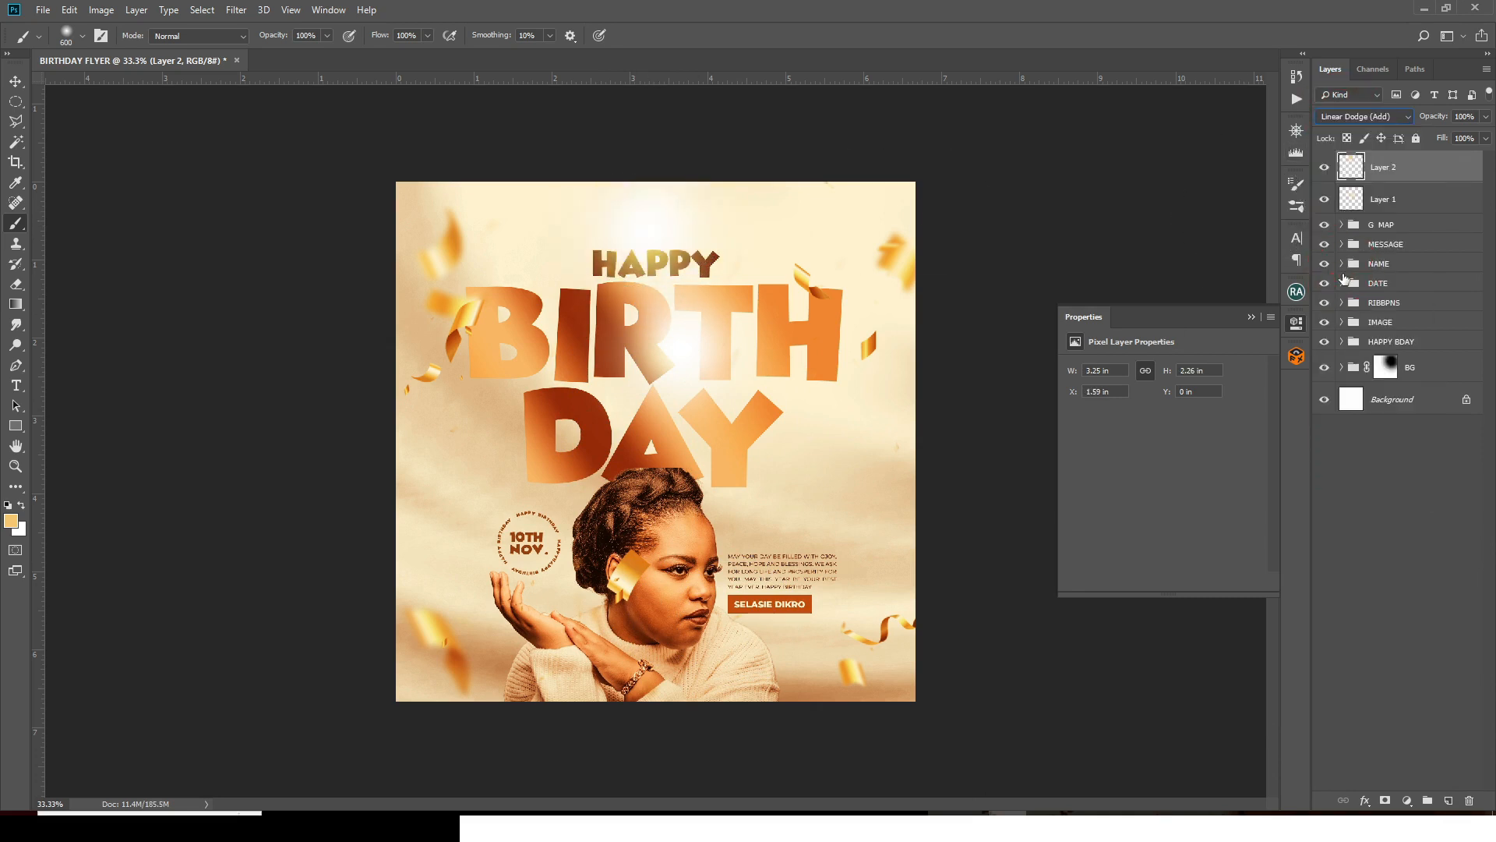
{"action": "key", "text": "ctrl+t"}
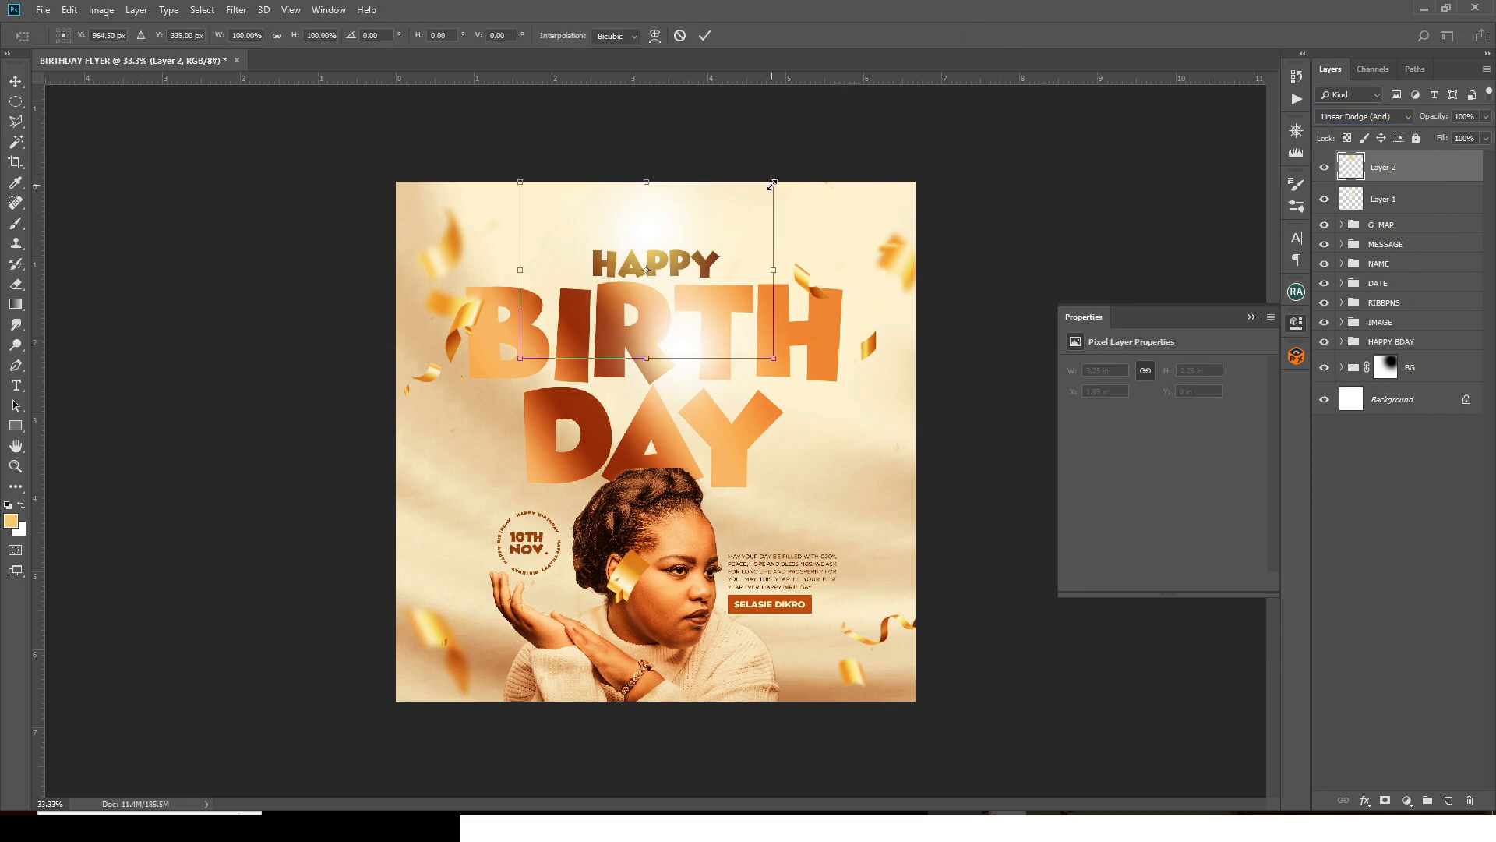
{"action": "left_click_drag", "start_coordinate": [773, 182], "coordinate": [792, 156]}
{"action": "left_click_drag", "start_coordinate": [741, 227], "coordinate": [740, 211]}
{"action": "key", "text": "Return"}
{"action": "key", "text": "b"}
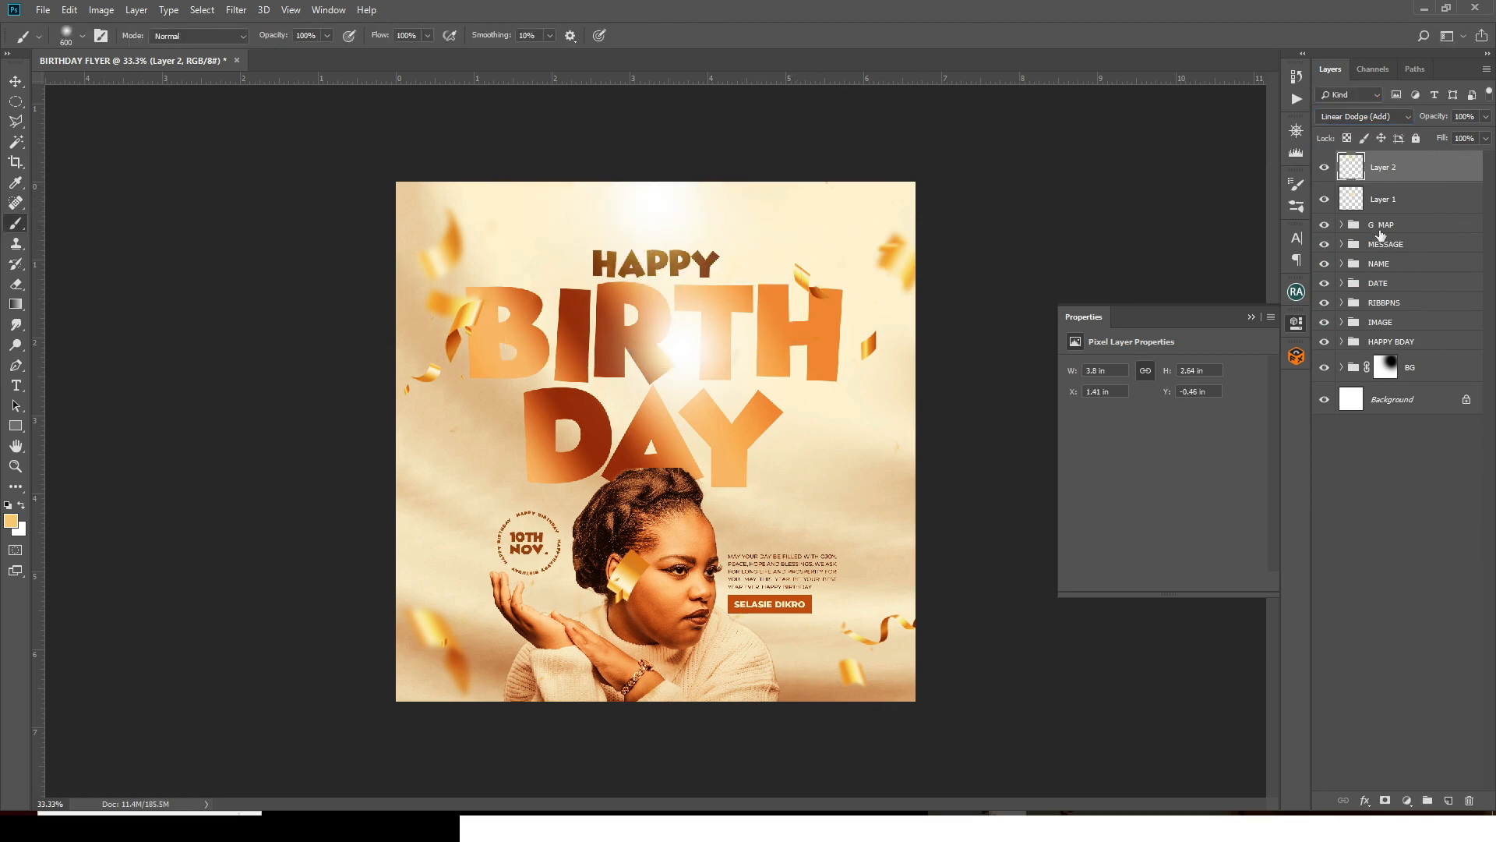
- Duplicate the glow beside the portrait, partly mask it out with a 250 brush, and reposition it
{"action": "key", "text": "ctrl+j"}
{"action": "key", "text": "v"}
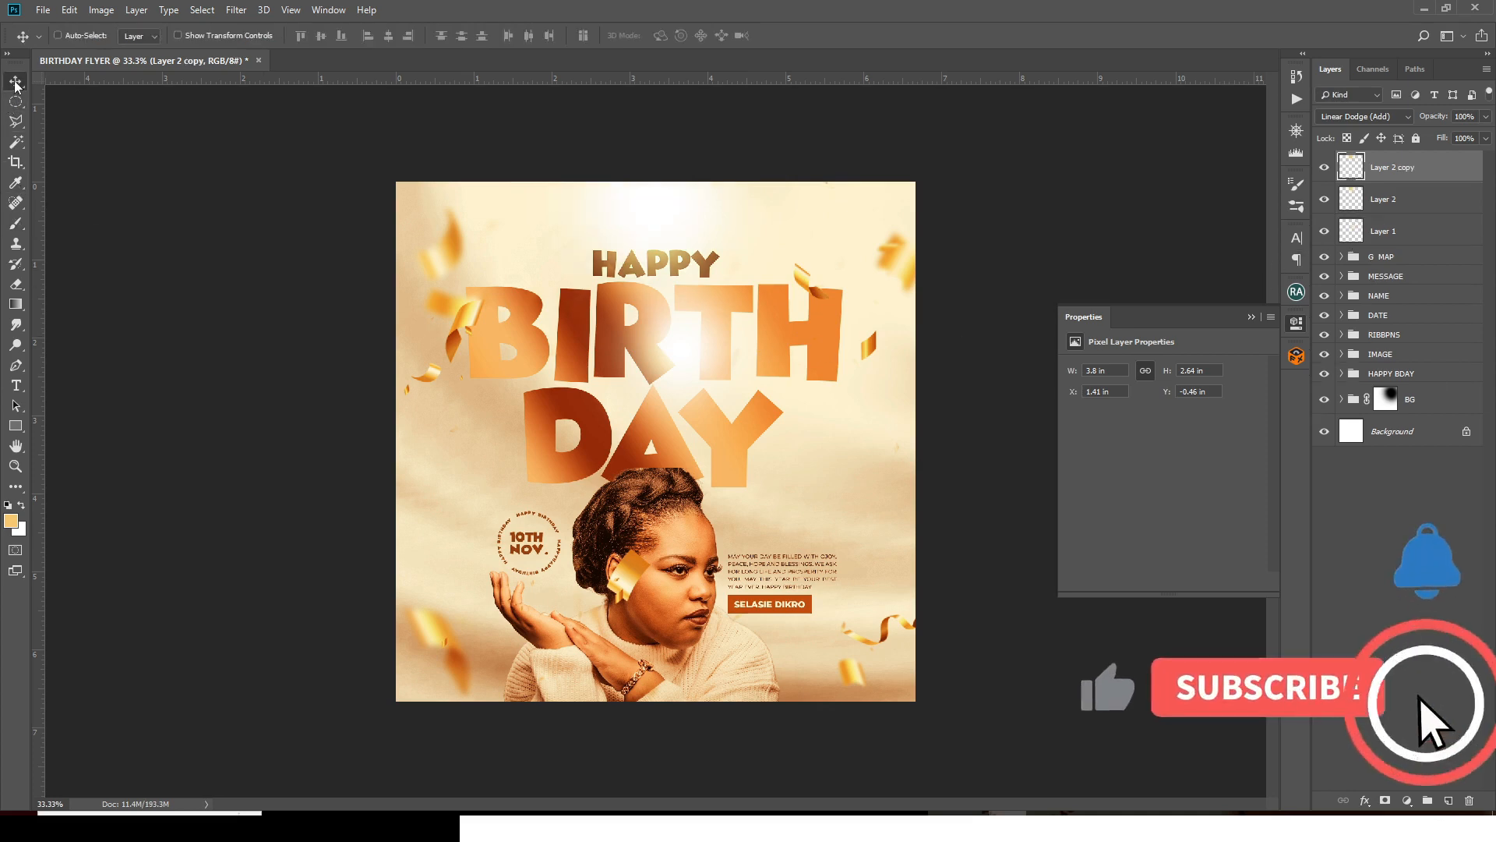
{"action": "left_click_drag", "start_coordinate": [780, 398], "coordinate": [852, 677]}
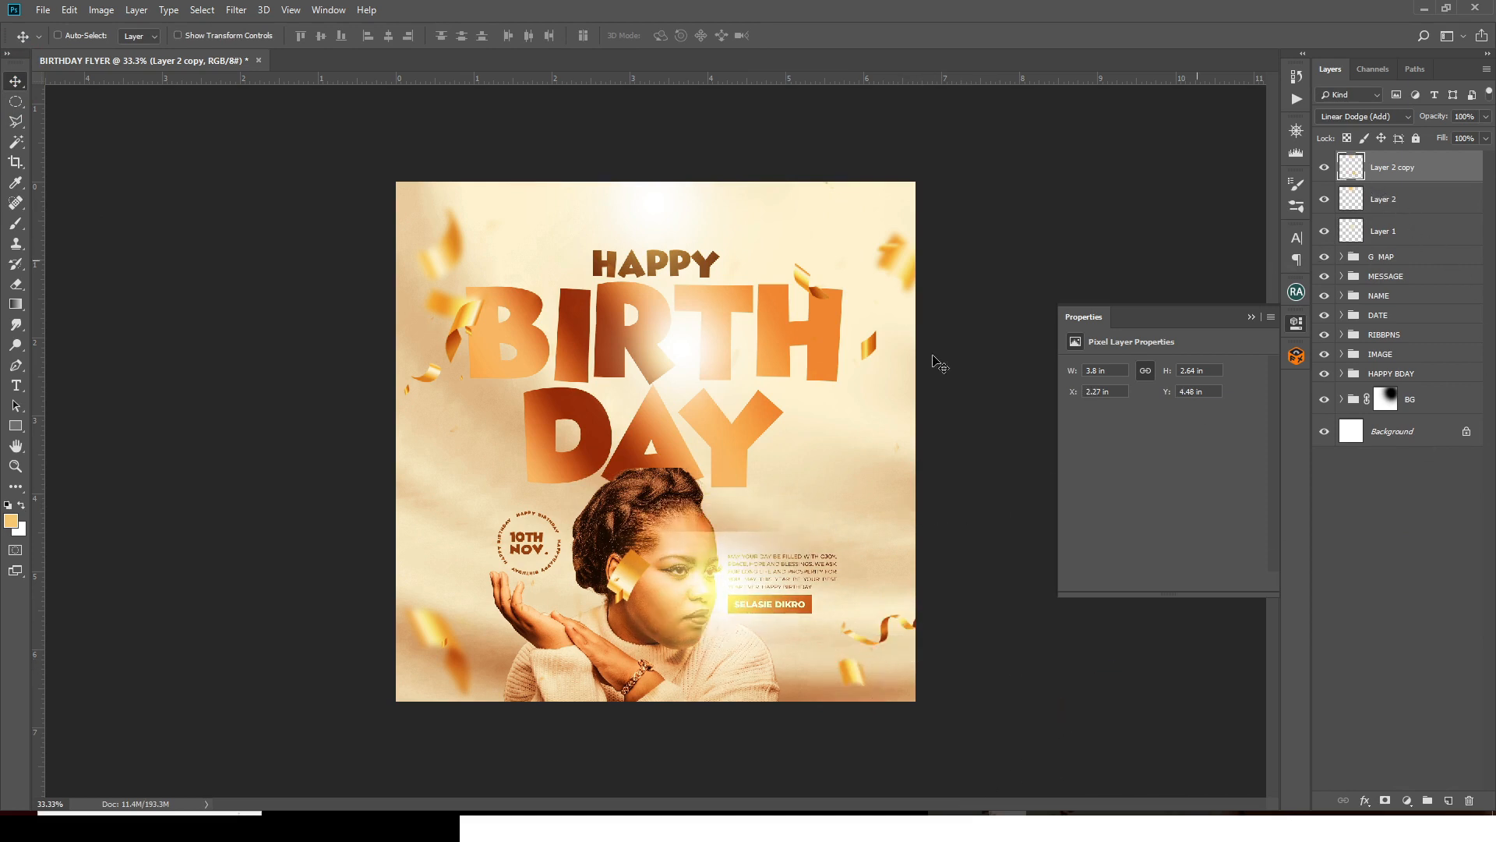
{"action": "left_click", "coordinate": [1384, 800]}
{"action": "key", "text": "b"}
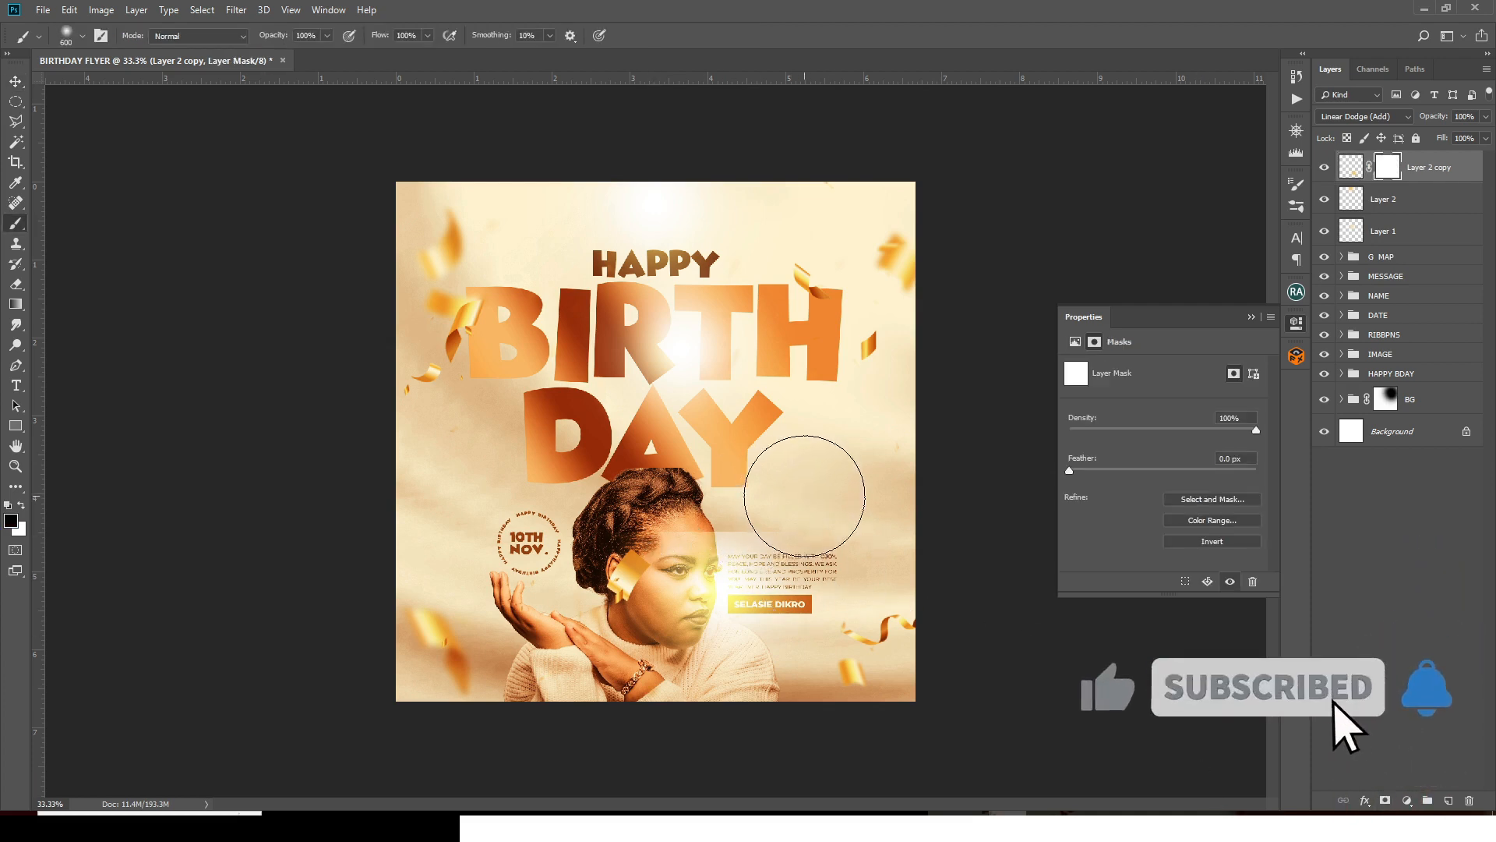
{"action": "key", "text": "bracketleft"}
{"action": "key", "text": "bracketleft"}
{"action": "key", "text": "bracketleft"}
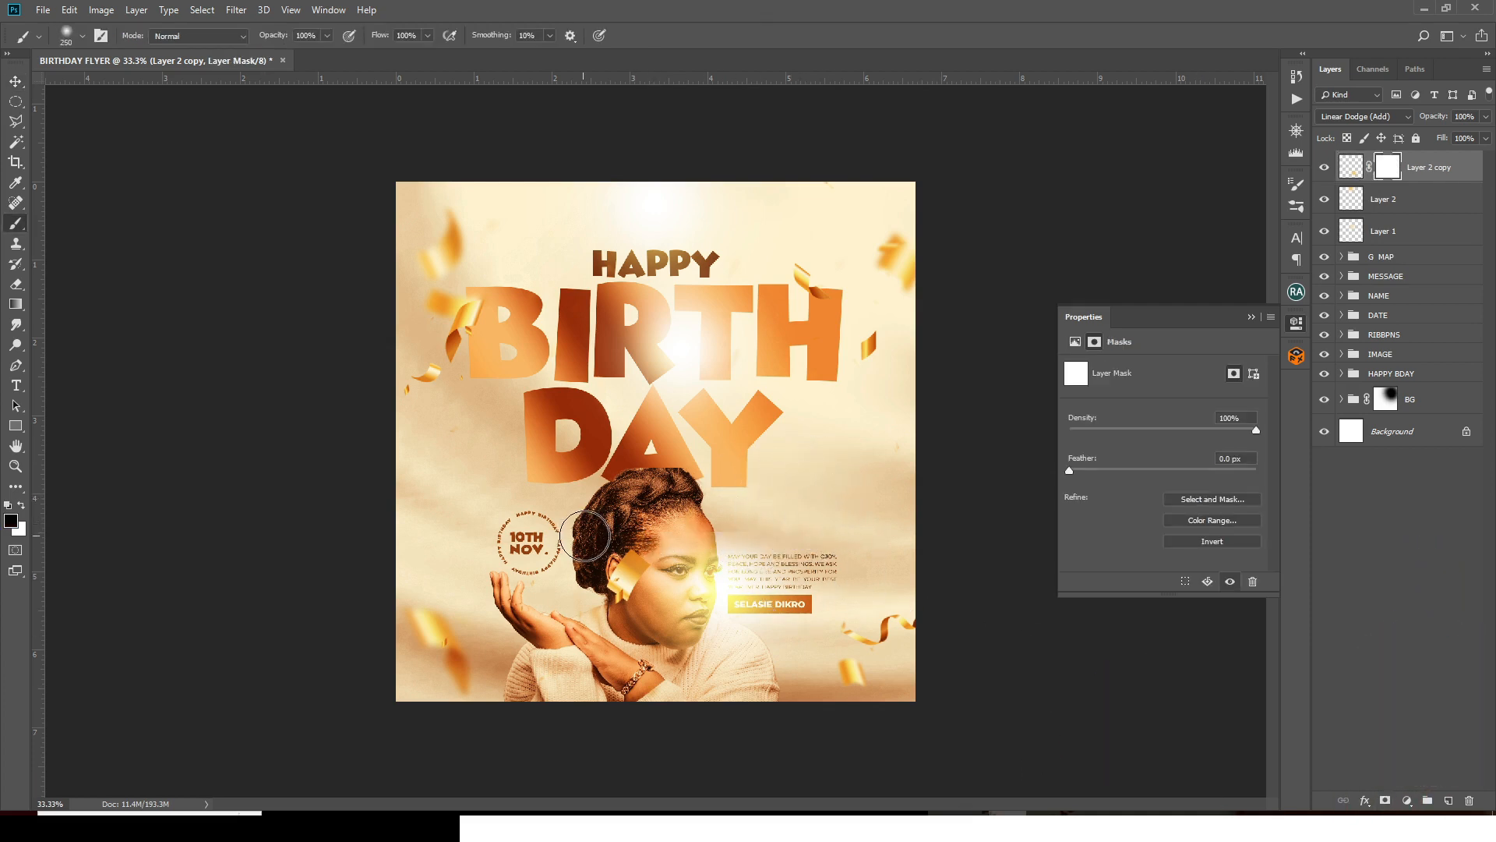
{"action": "left_click_drag", "start_coordinate": [800, 510], "coordinate": [761, 524]}
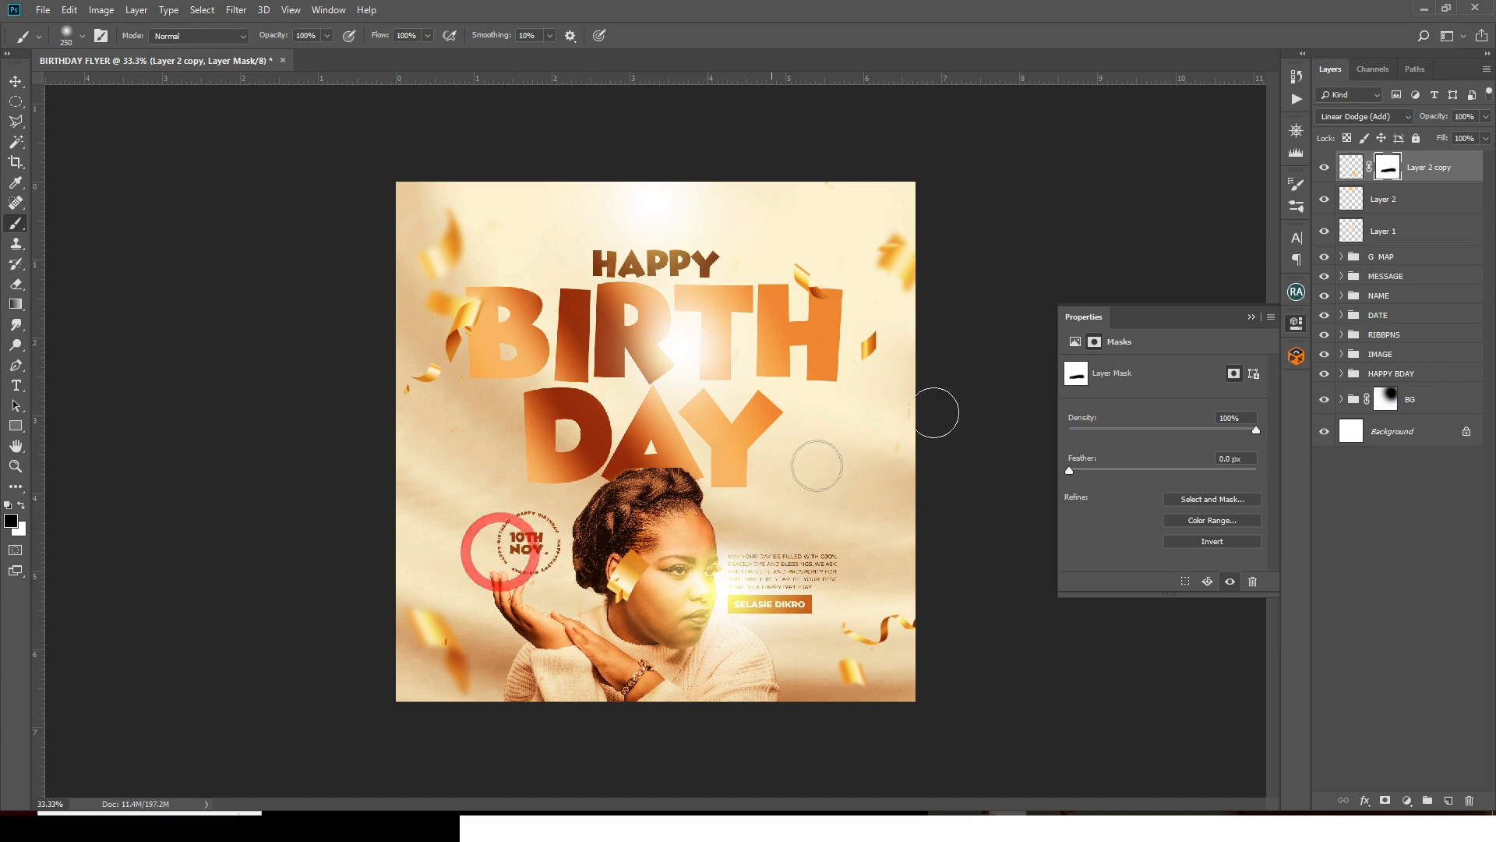
{"action": "left_click", "coordinate": [1348, 182]}
{"action": "key", "text": "v"}
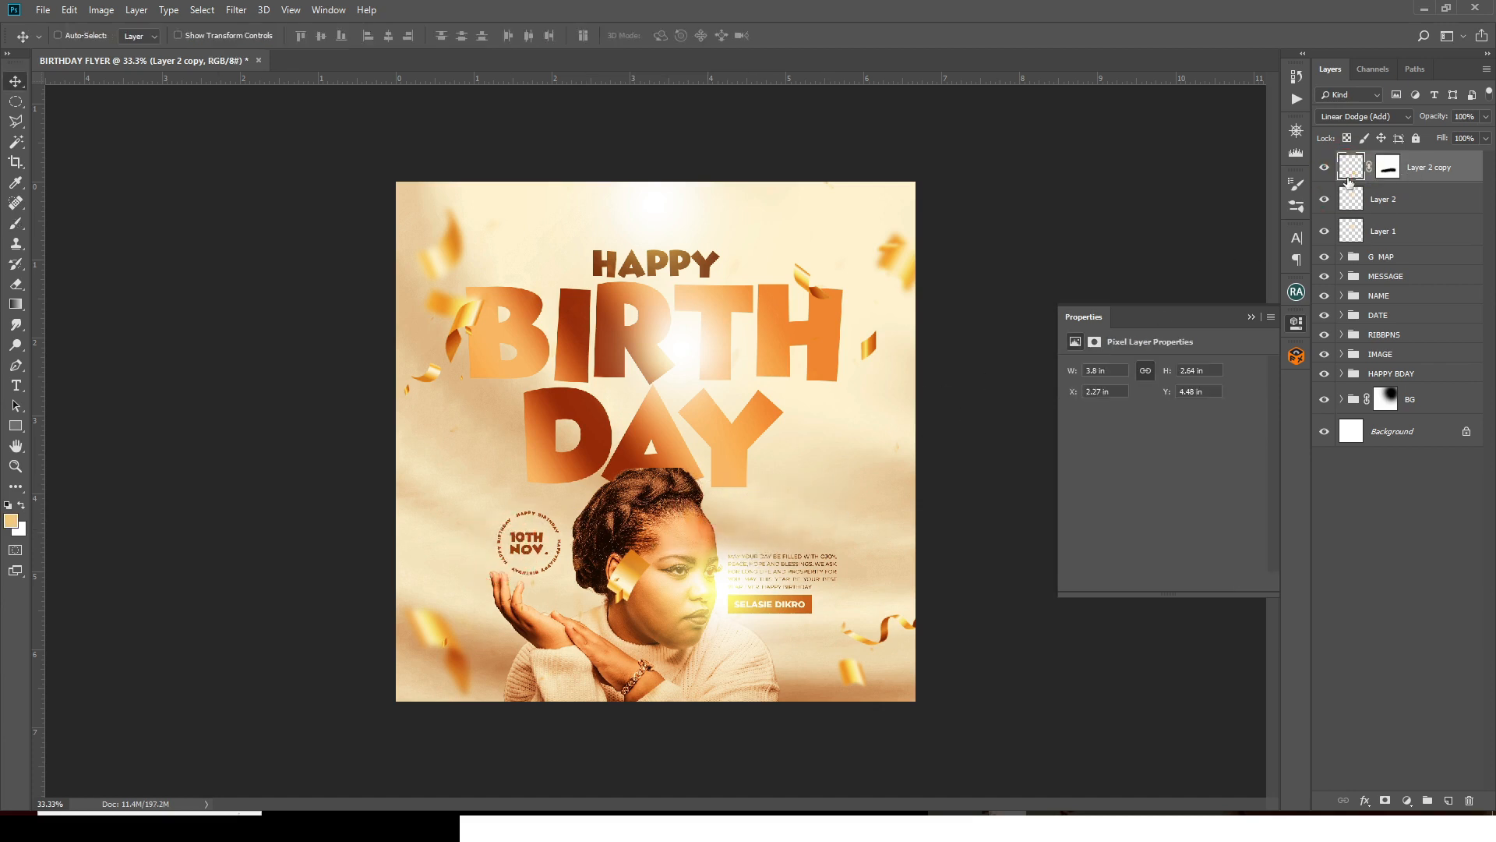
{"action": "left_click_drag", "start_coordinate": [706, 580], "coordinate": [726, 607]}
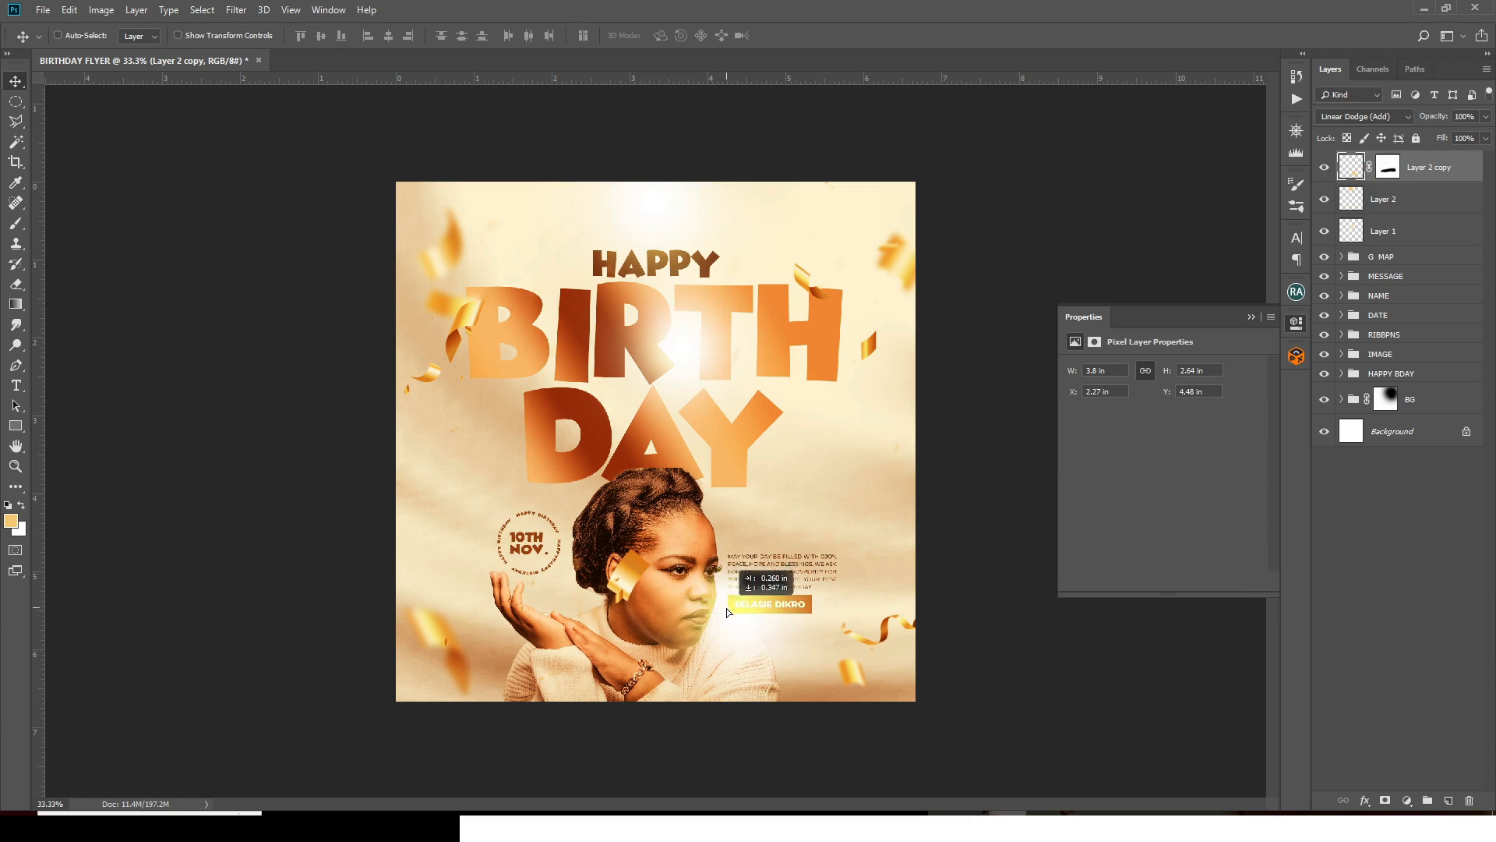
- Move the MESSAGE and NAME groups upward together
{"action": "left_click", "coordinate": [1376, 302]}
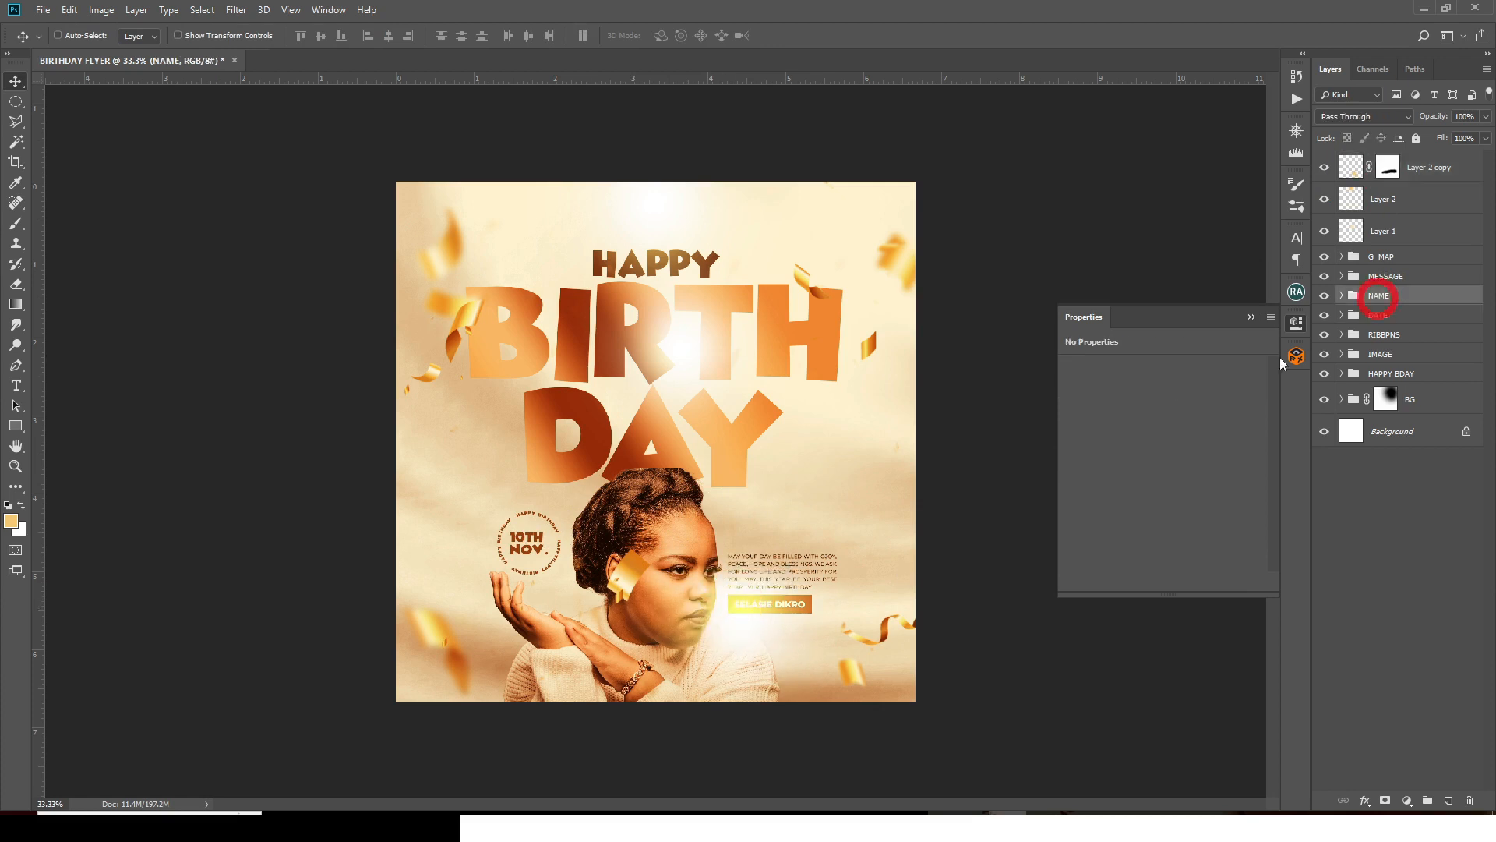
{"action": "left_click", "coordinate": [1376, 286]}
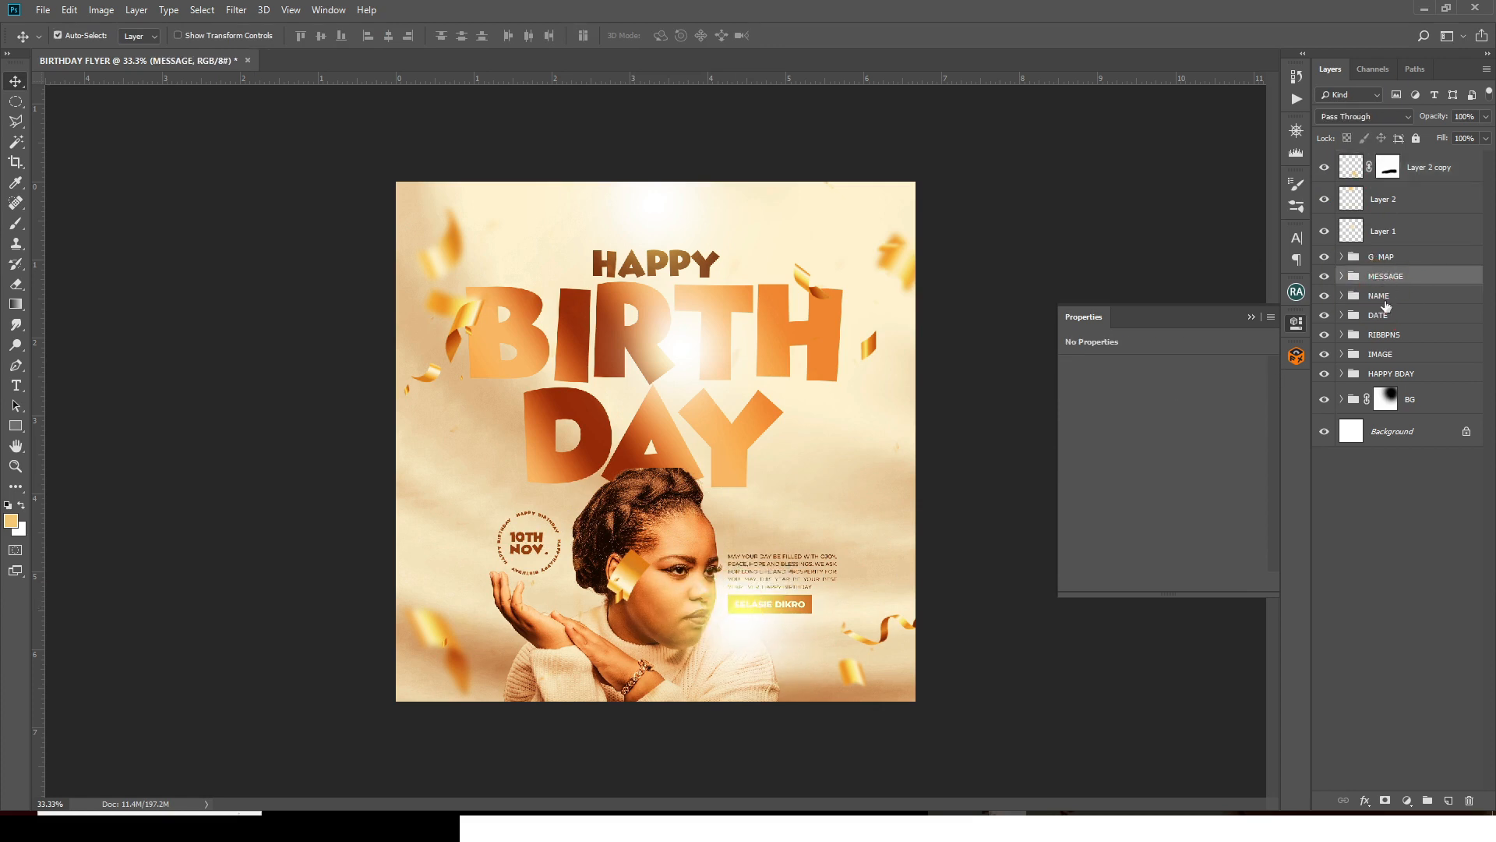
{"action": "left_click", "coordinate": [1386, 303], "text": "ctrl"}
{"action": "left_click_drag", "start_coordinate": [763, 563], "coordinate": [756, 529]}
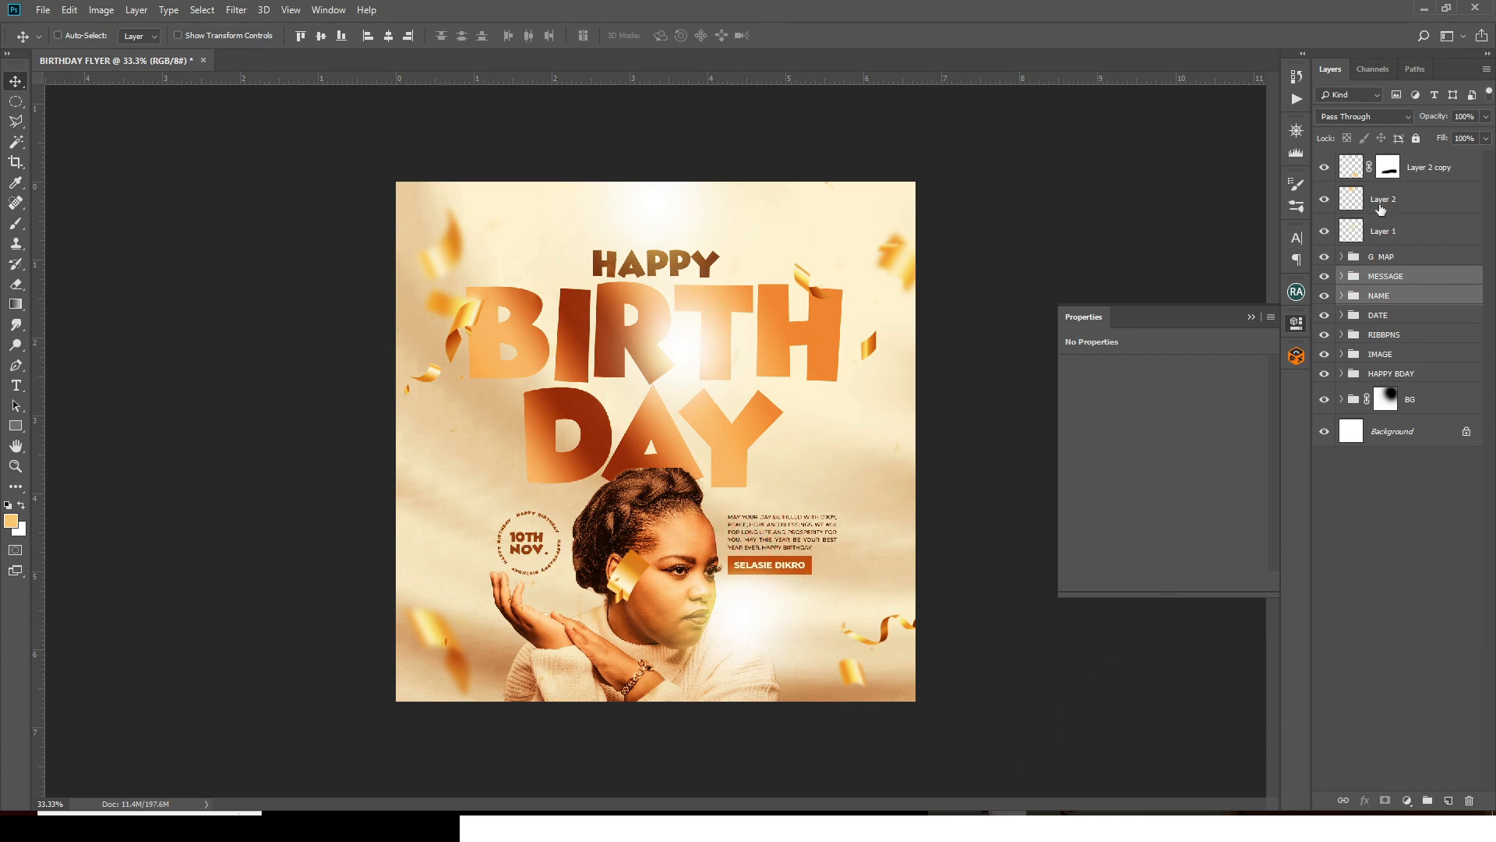
- Shrink the Layer 2 copy glow to about 72% and place it by the chin and neck
{"action": "left_click", "coordinate": [1353, 173]}
{"action": "key", "text": "shift+Up"}
{"action": "key", "text": "shift+Up"}
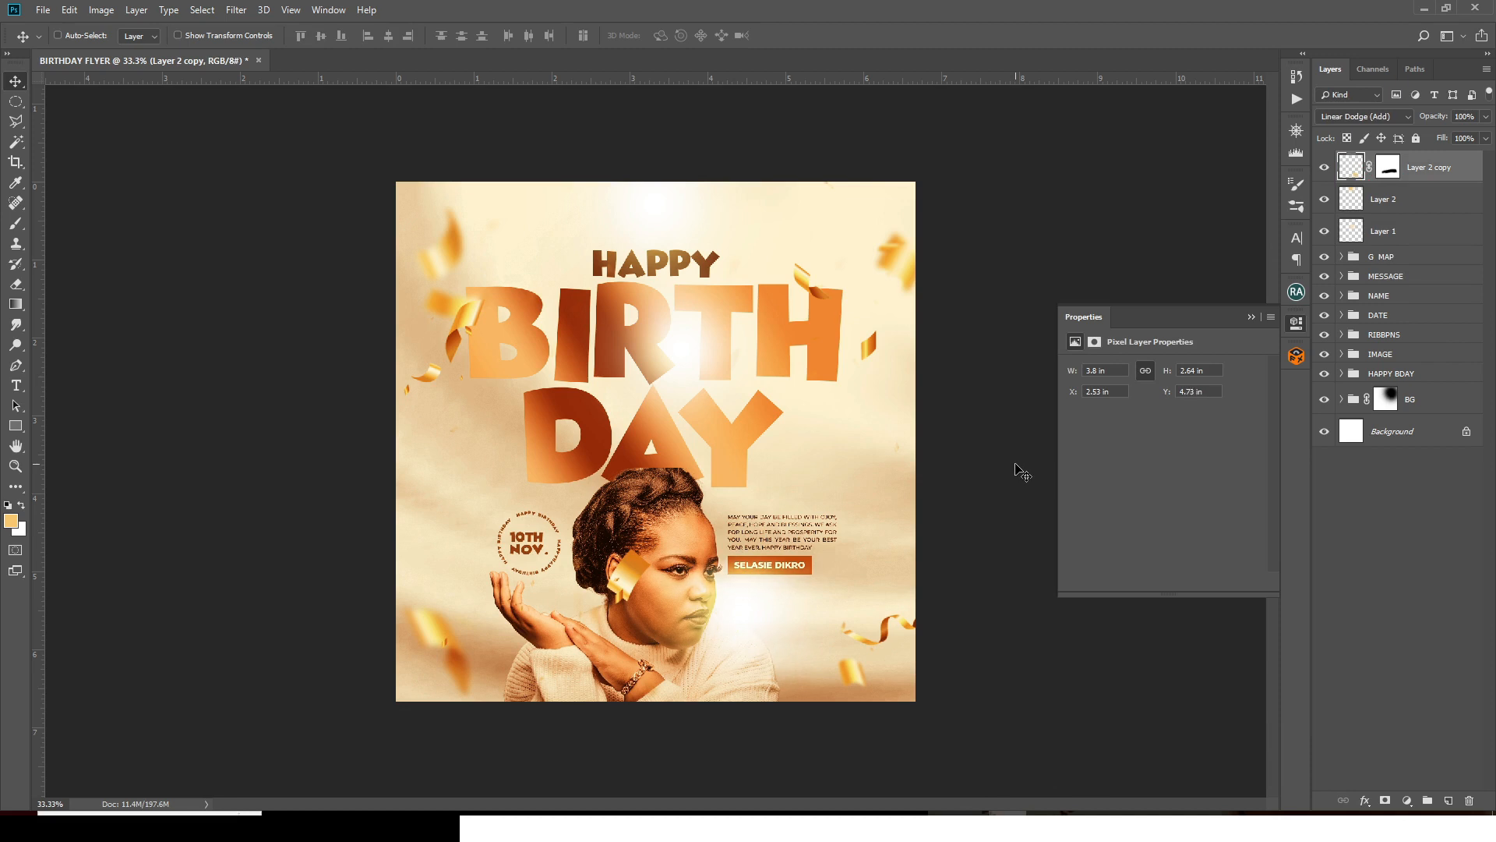
{"action": "key", "text": "shift+Right"}
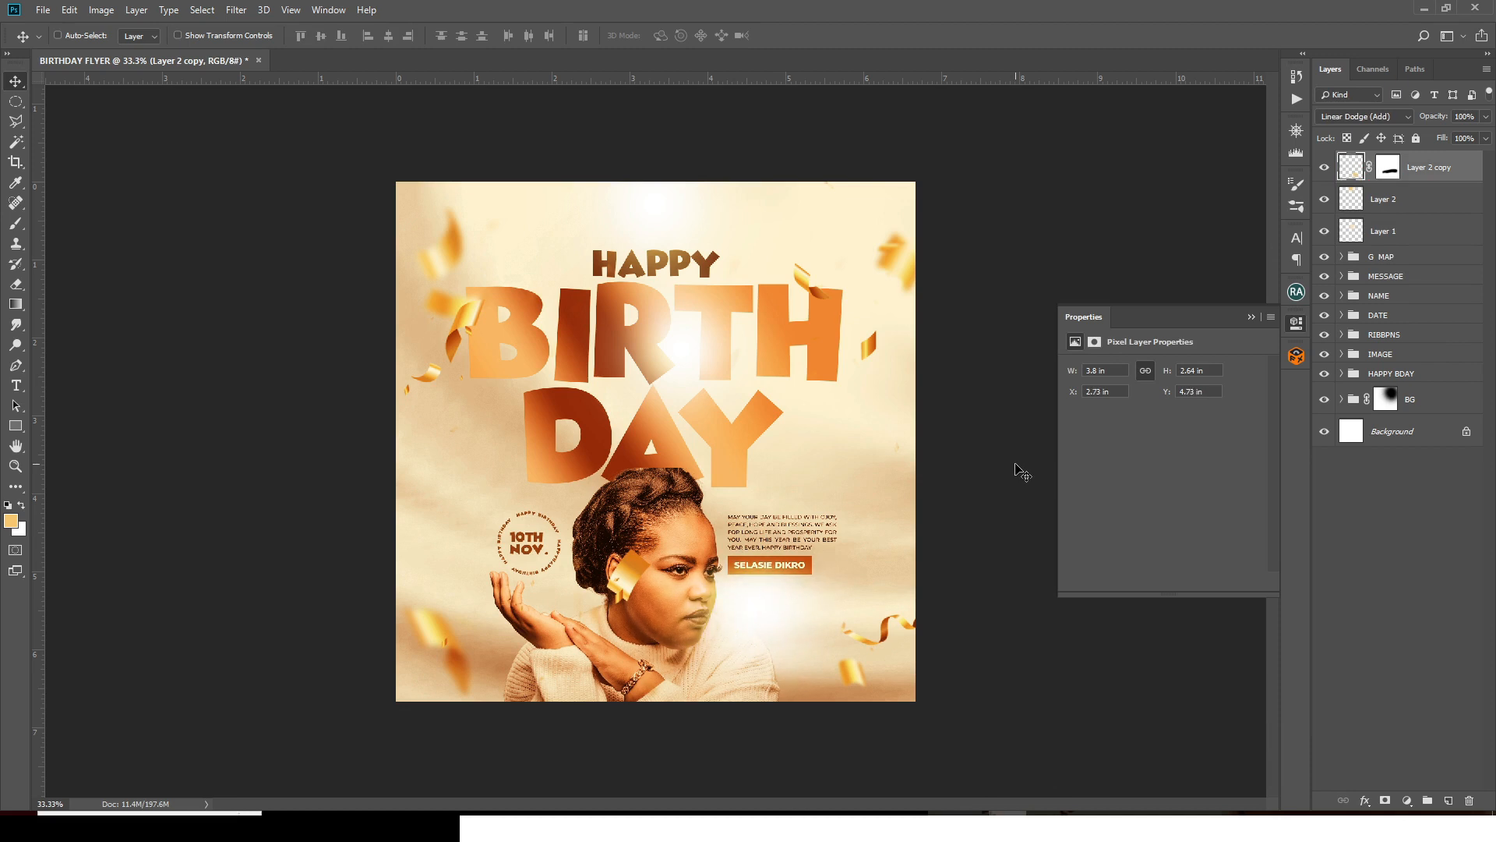
{"action": "key", "text": "ctrl+t"}
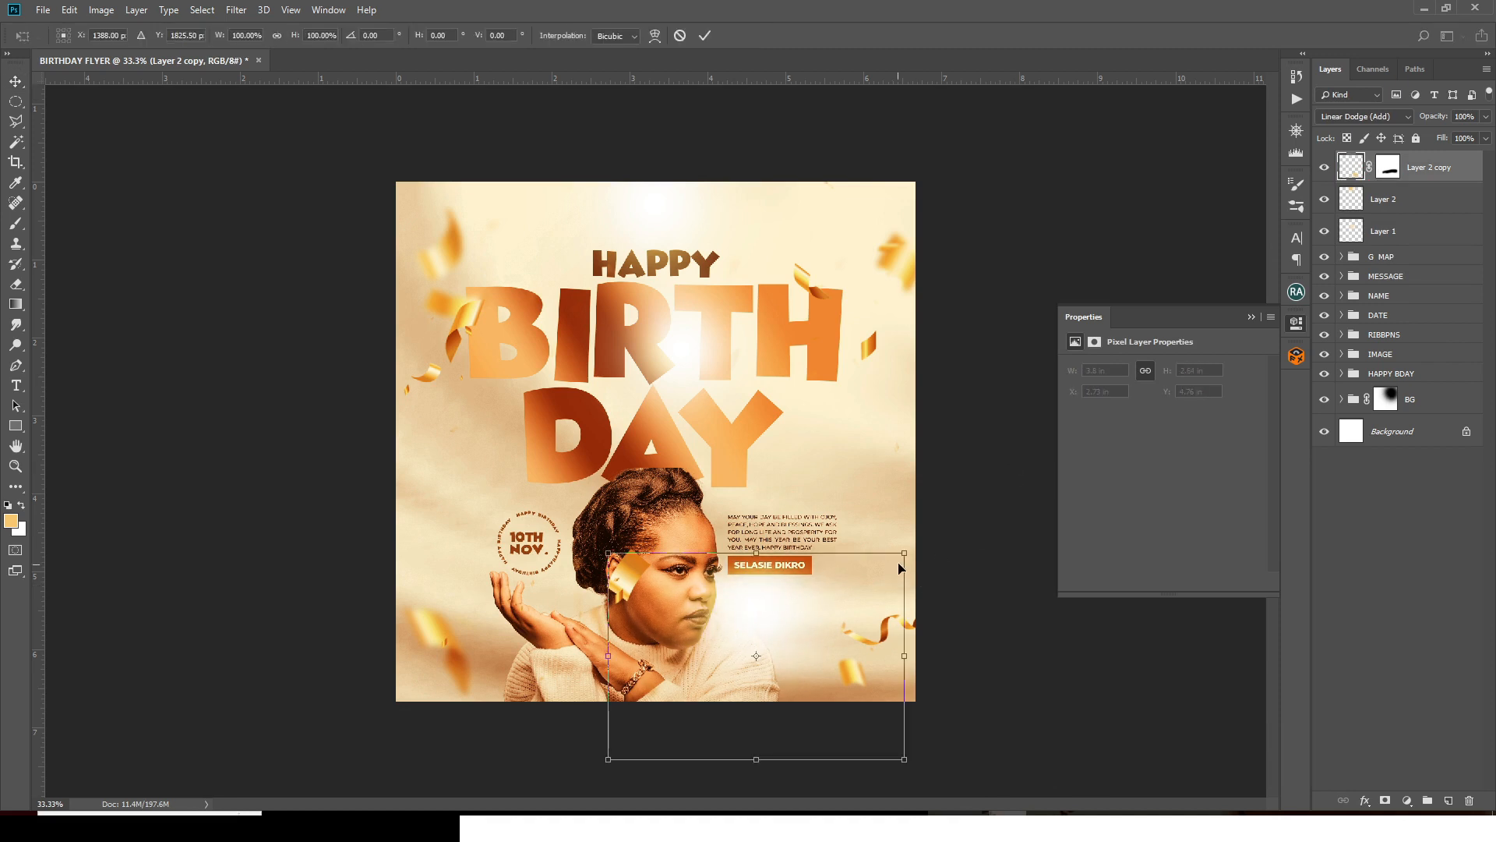
{"action": "left_click_drag", "start_coordinate": [901, 555], "coordinate": [863, 581]}
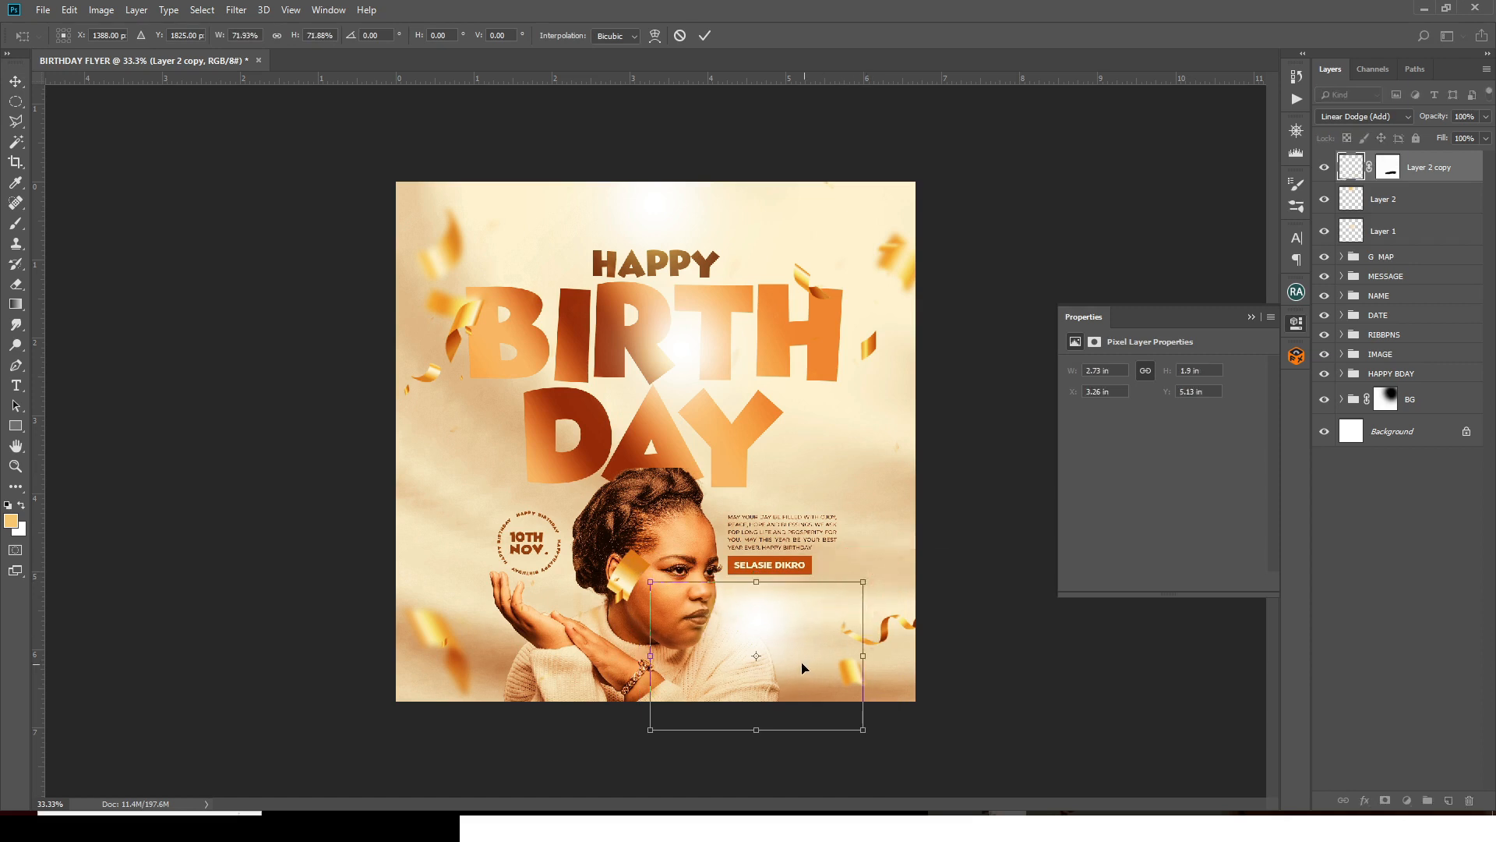
{"action": "left_click_drag", "start_coordinate": [804, 667], "coordinate": [792, 658]}
{"action": "key", "text": "Return"}
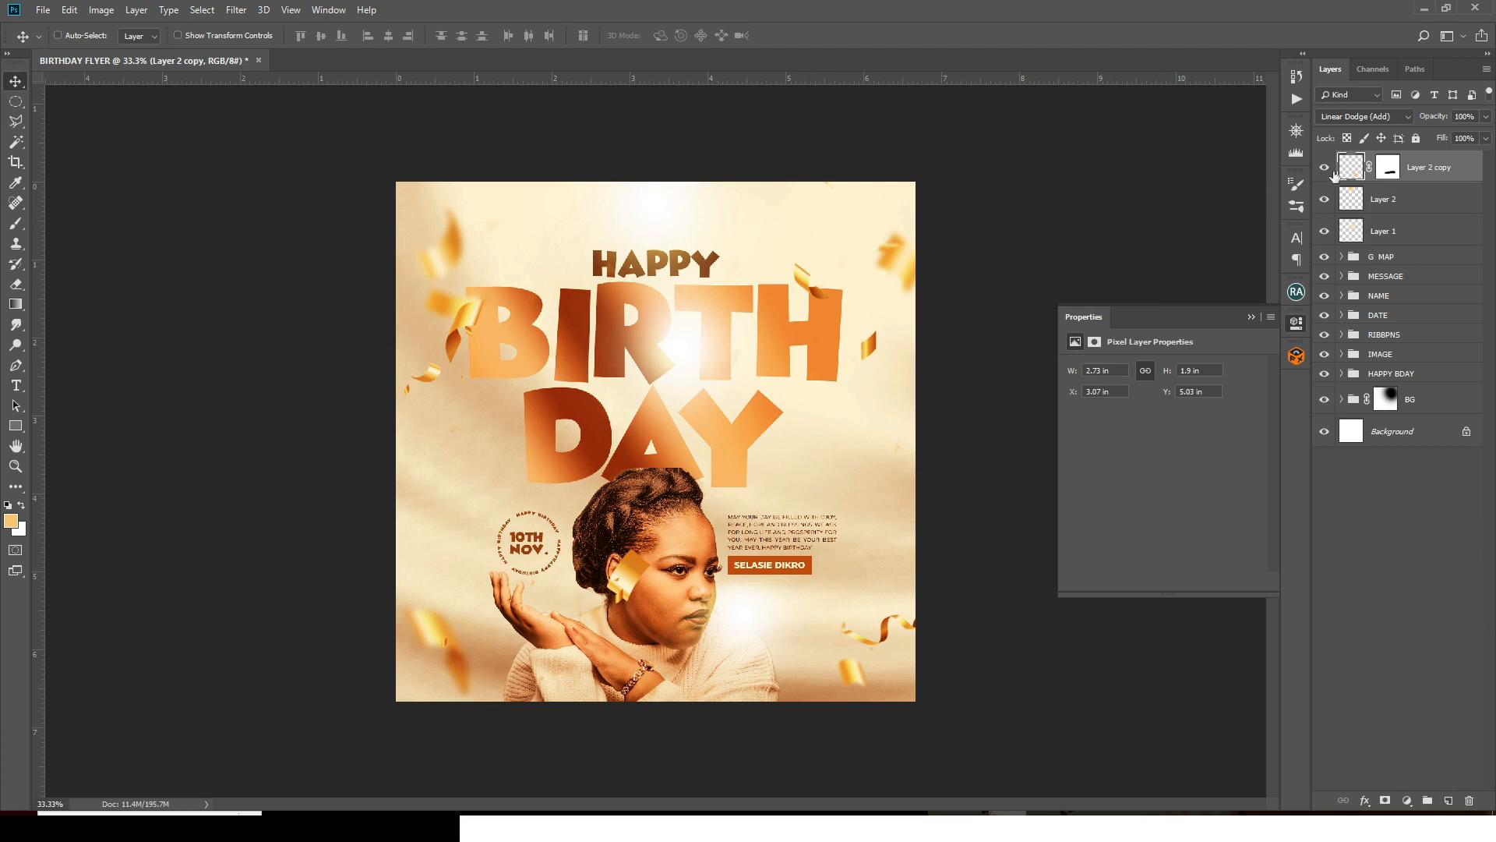
- Group Layer 1, Layer 2 and Layer 2 copy into a group named 'GLOW'
{"action": "left_click", "coordinate": [1387, 227], "text": "shift"}
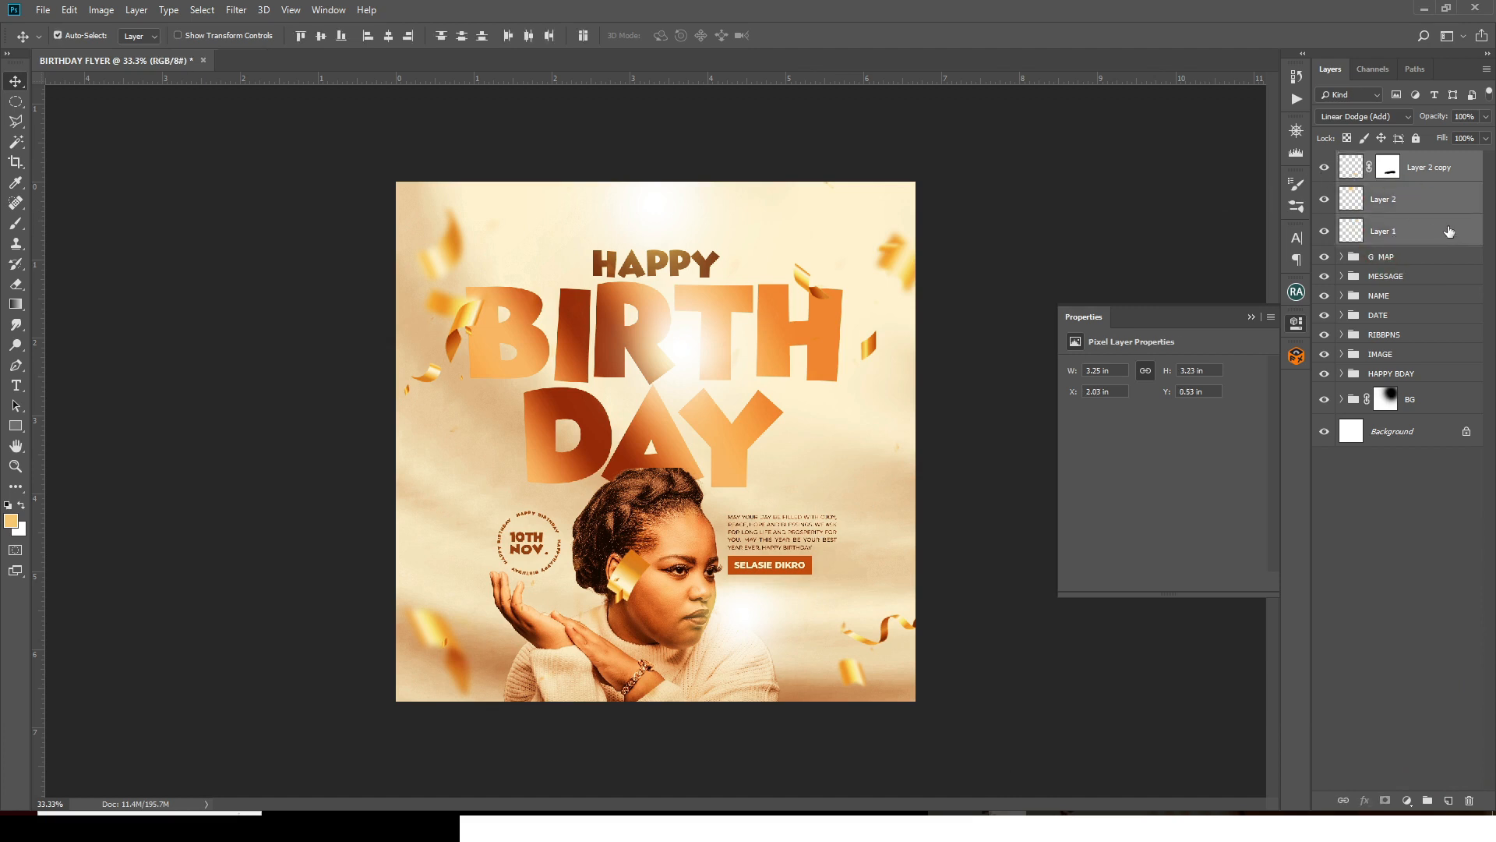
{"action": "key", "text": "ctrl+g"}
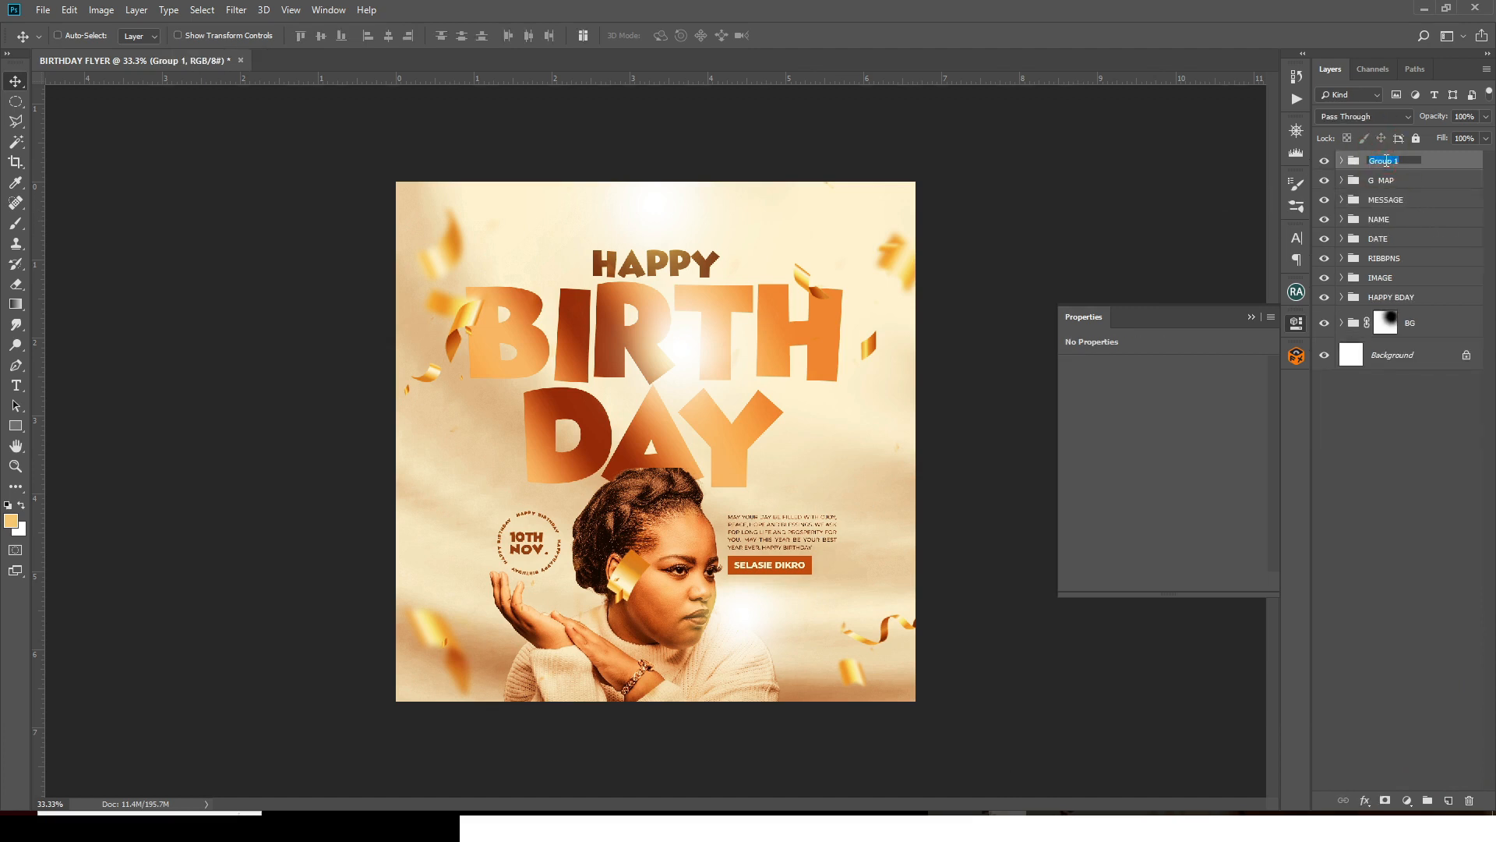
{"action": "left_click", "coordinate": [1386, 161]}
{"action": "type", "text": "GLOW"}
{"action": "key", "text": "Return"}
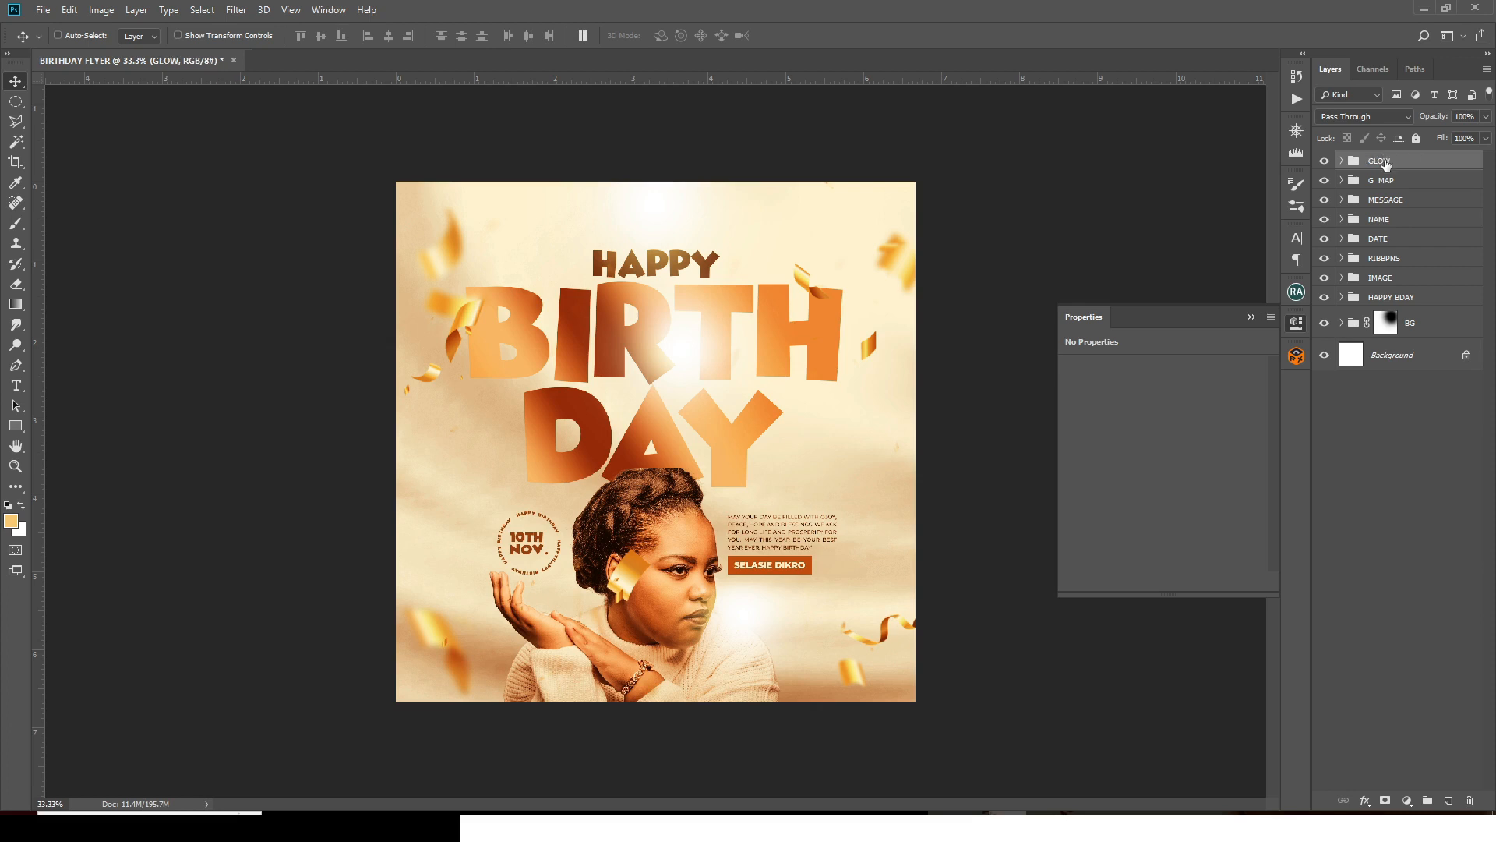